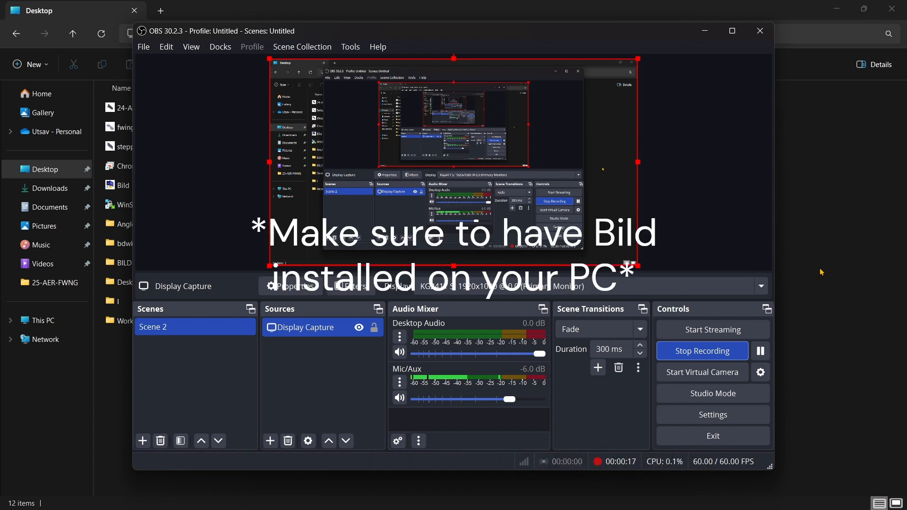
In File Explorer, go through BILD, LHRIC 2024 Season and 24-AER into the 24-AER-BDYW folder.
left_click(821, 272)
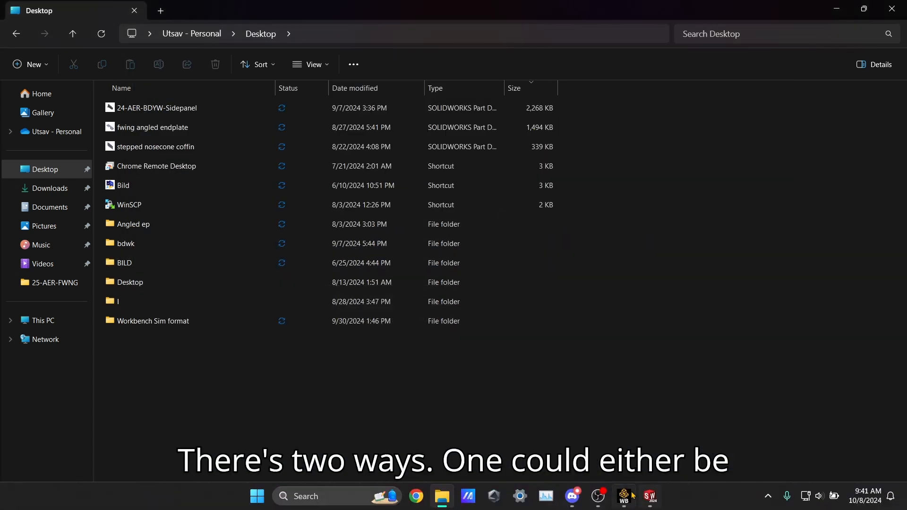
double_click(156, 264)
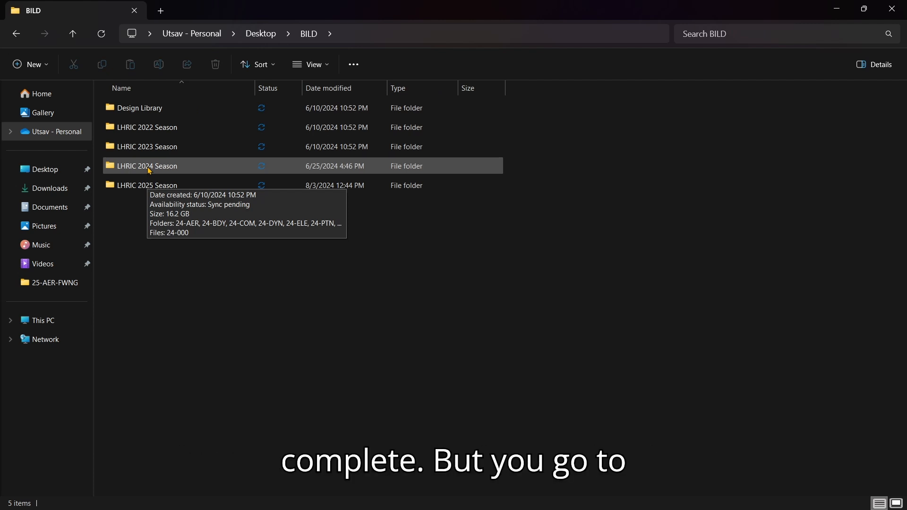
double_click(149, 170)
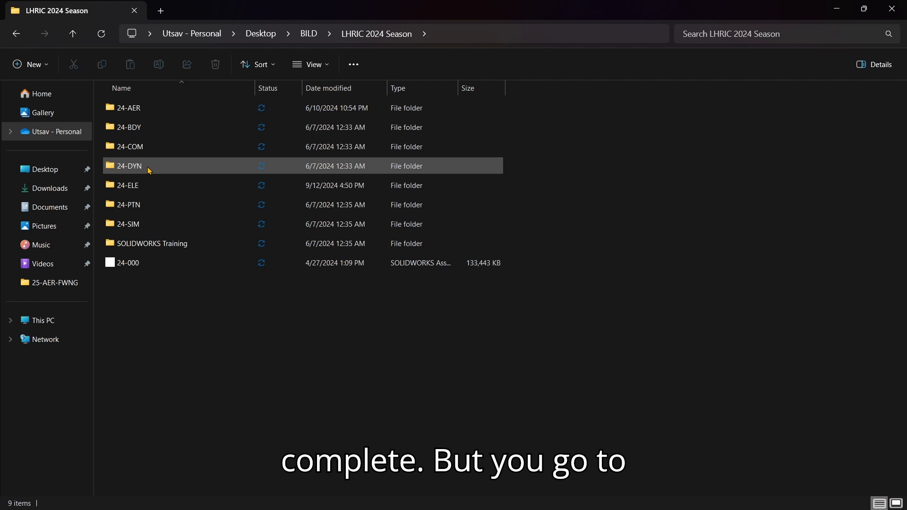
double_click(163, 109)
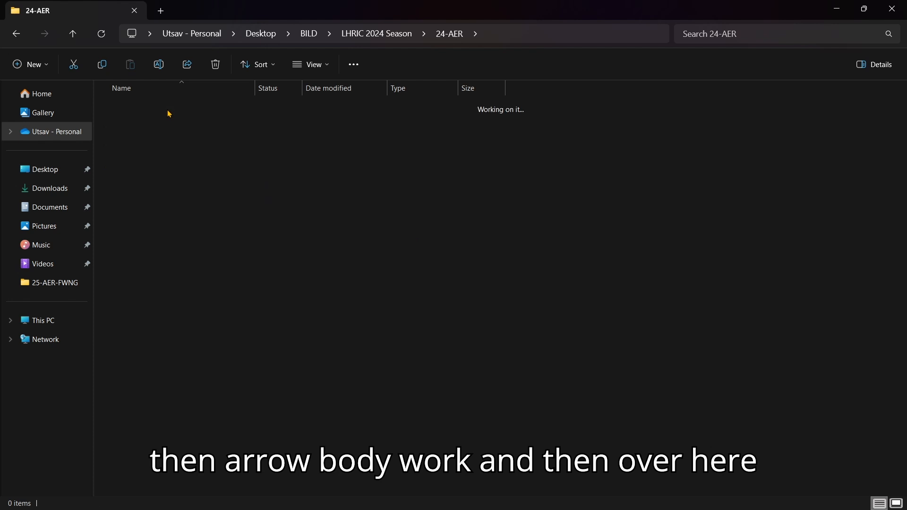
double_click(168, 112)
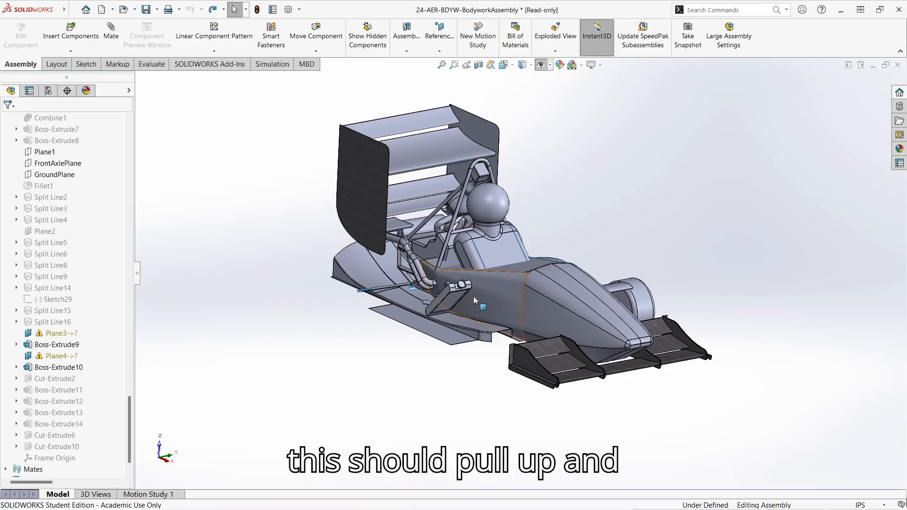
scroll(96, 271, "up", 15)
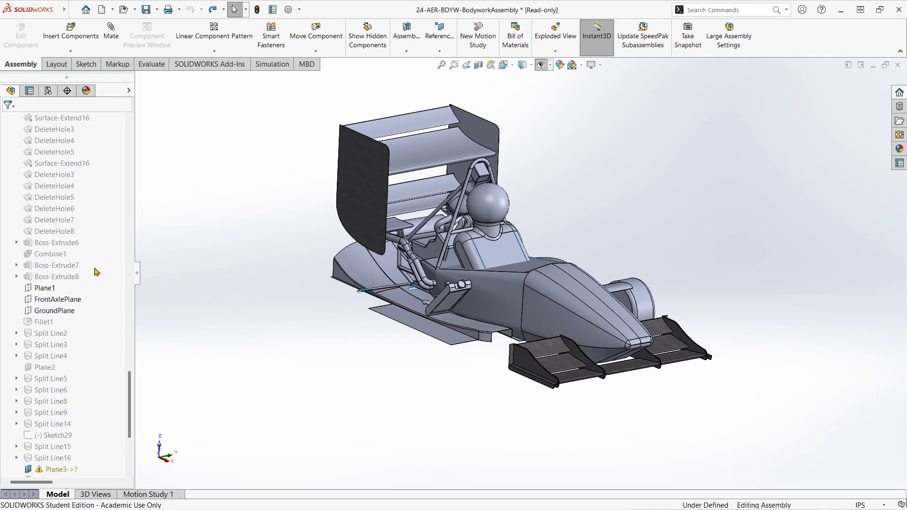
scroll(96, 271, "up", 1)
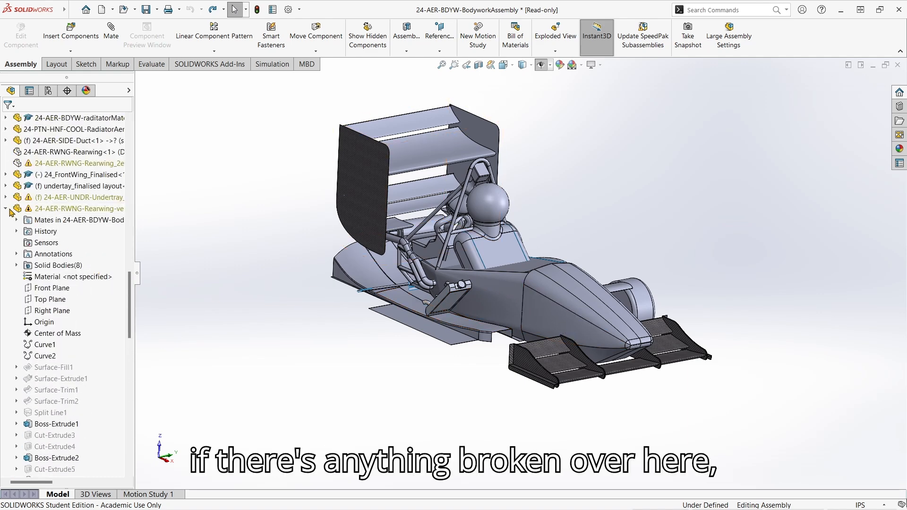
left_click(7, 209)
middle_click_drag(586, 300, 558, 322)
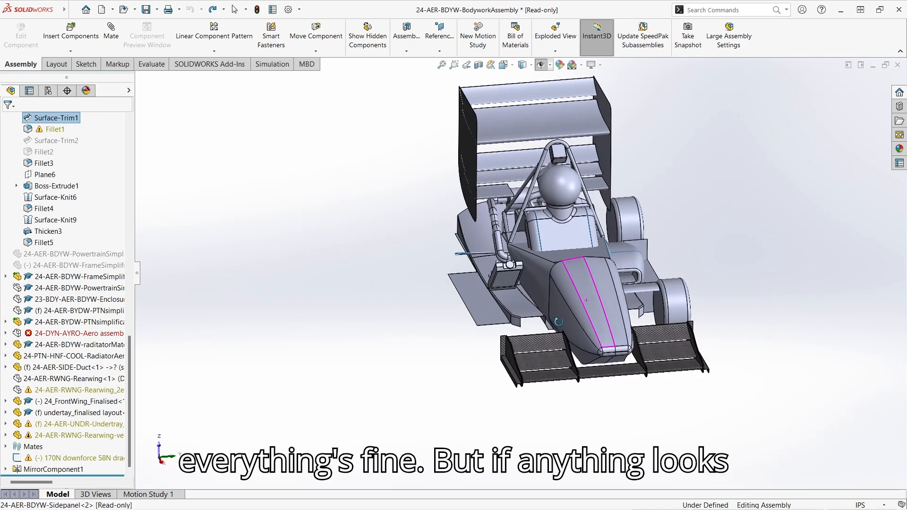
scroll(557, 293, "up", 4)
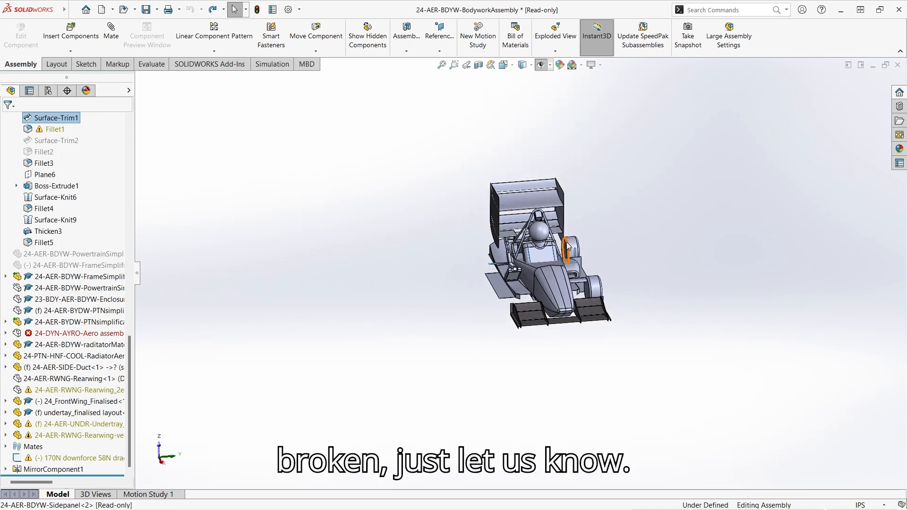
scroll(520, 344, "down", 4)
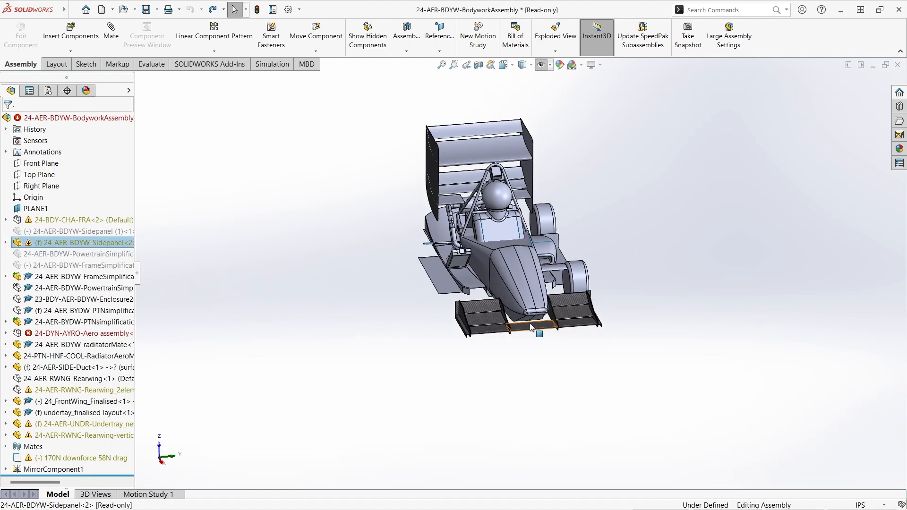
mouse_move(563, 491)
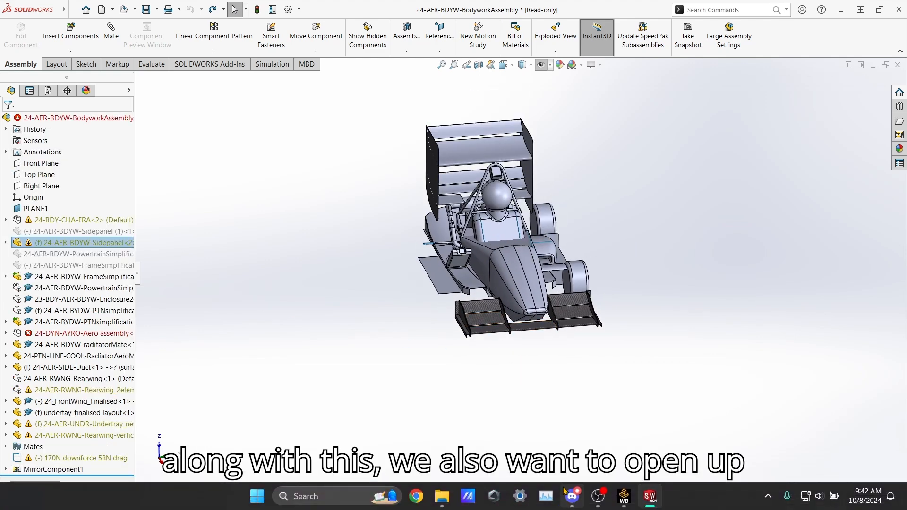
In File Explorer, go from BILD into LHRIC 2025 Season > 25-AER > 25-AER-FWNG.
left_click(452, 498)
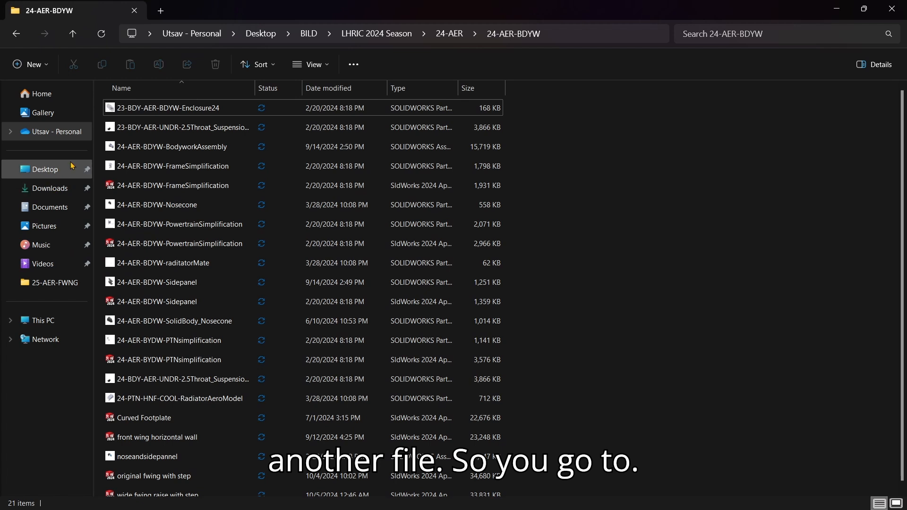
left_click(309, 37)
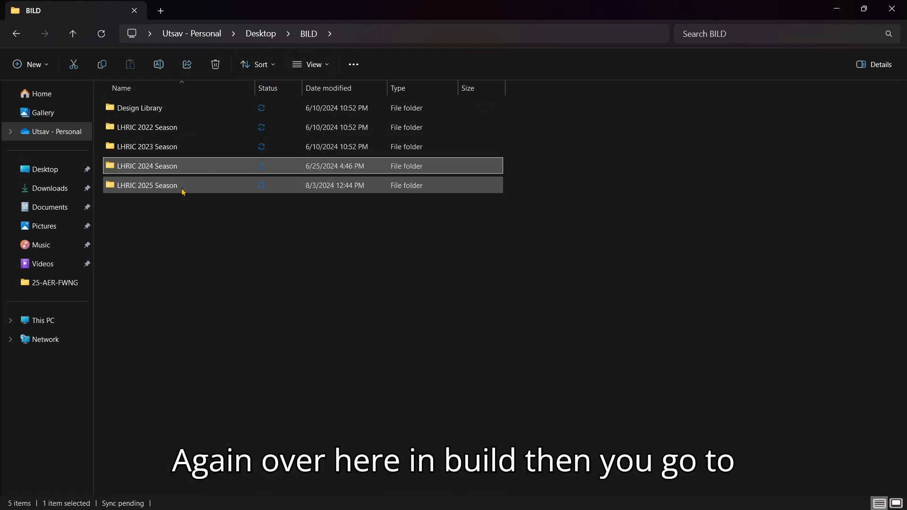
double_click(212, 188)
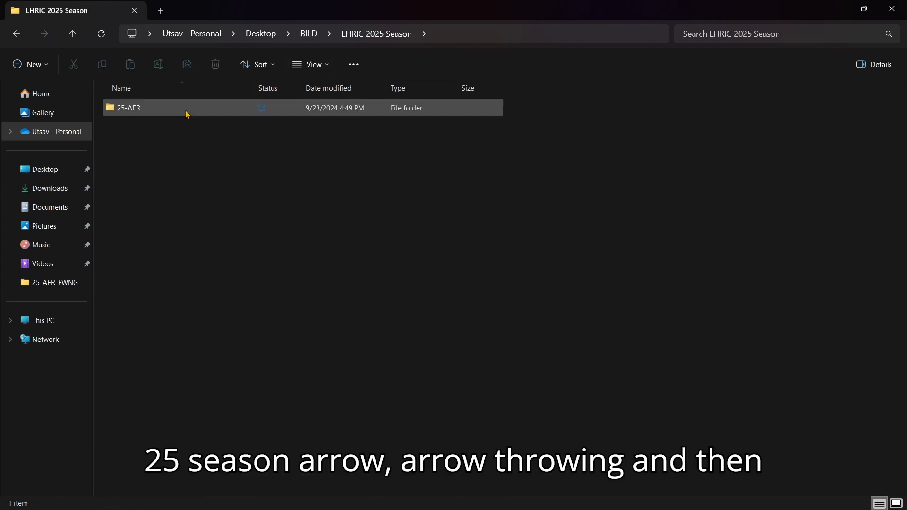
double_click(186, 111)
double_click(186, 110)
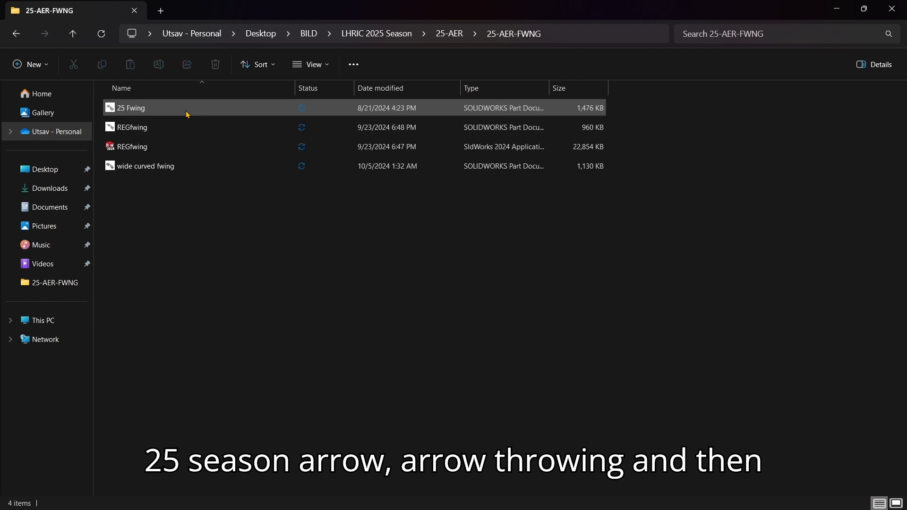
Open the 25 Fwing part, turn it to face front, and return to the bodywork assembly.
double_click(146, 110)
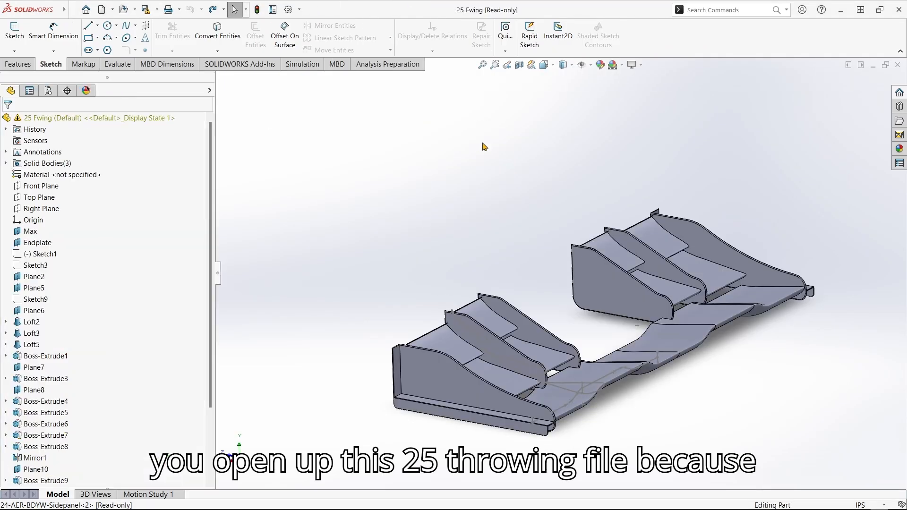
middle_click_drag(515, 168, 669, 296)
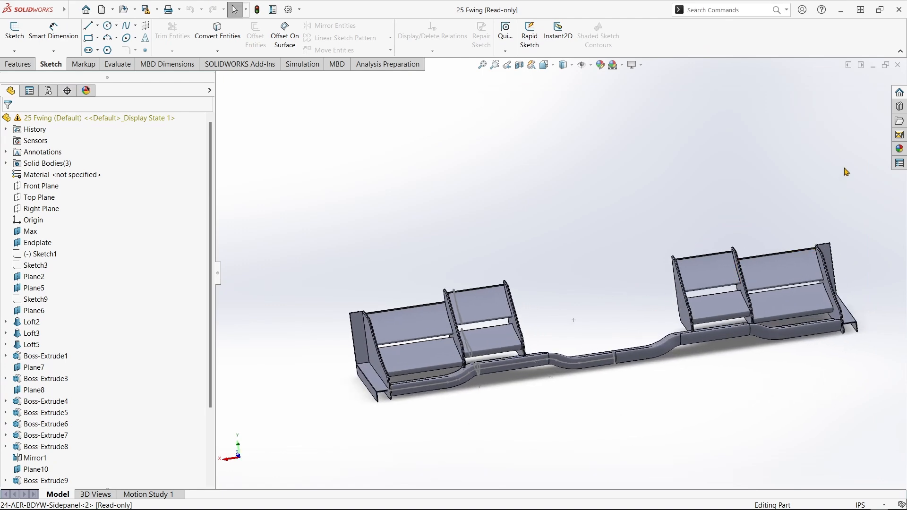
left_click(872, 65)
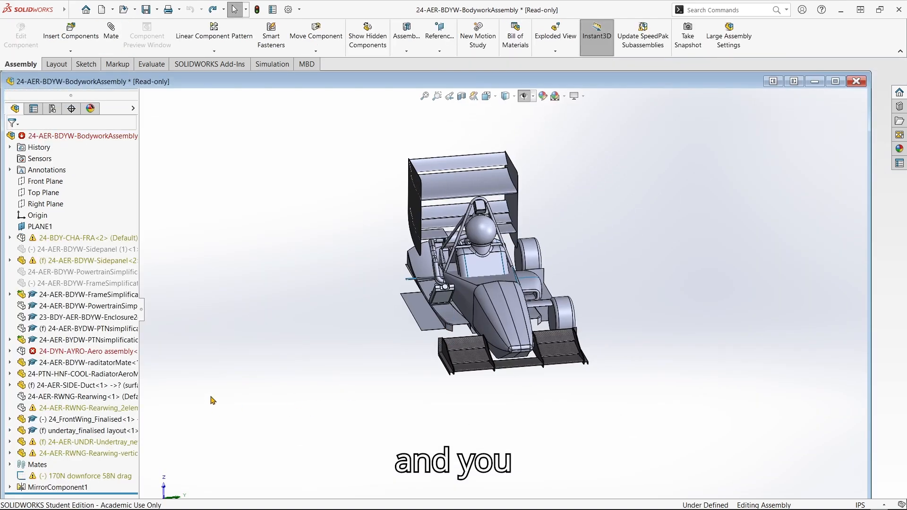
Maximize the assembly window and insert the open 25 Fwing part into it.
left_click(843, 83)
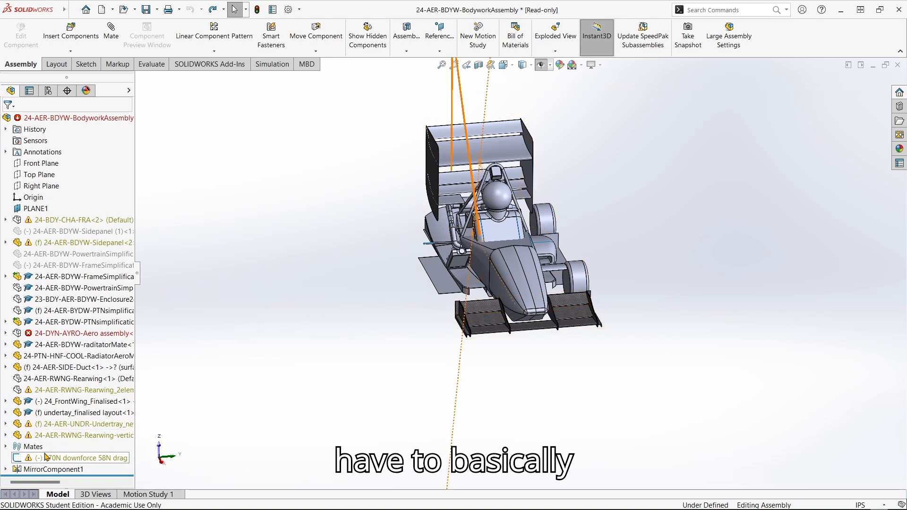
left_click(84, 36)
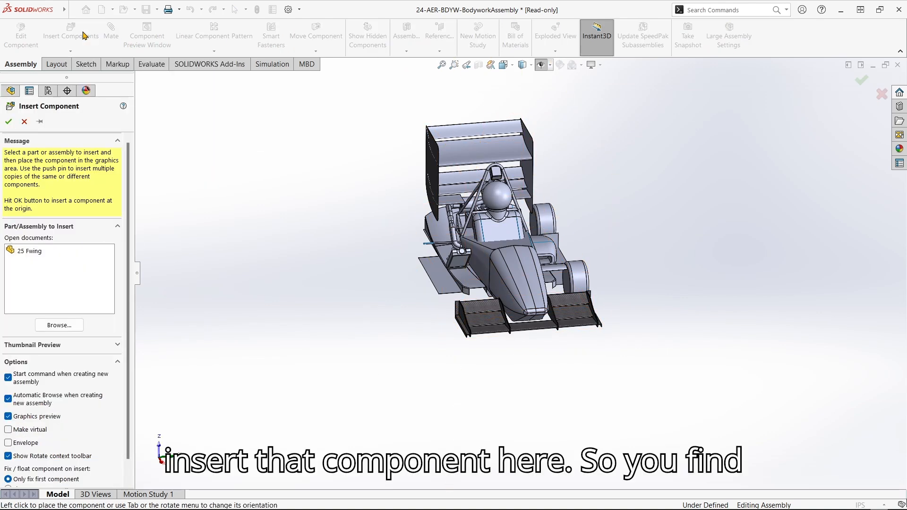
left_click(30, 251)
left_click(9, 121)
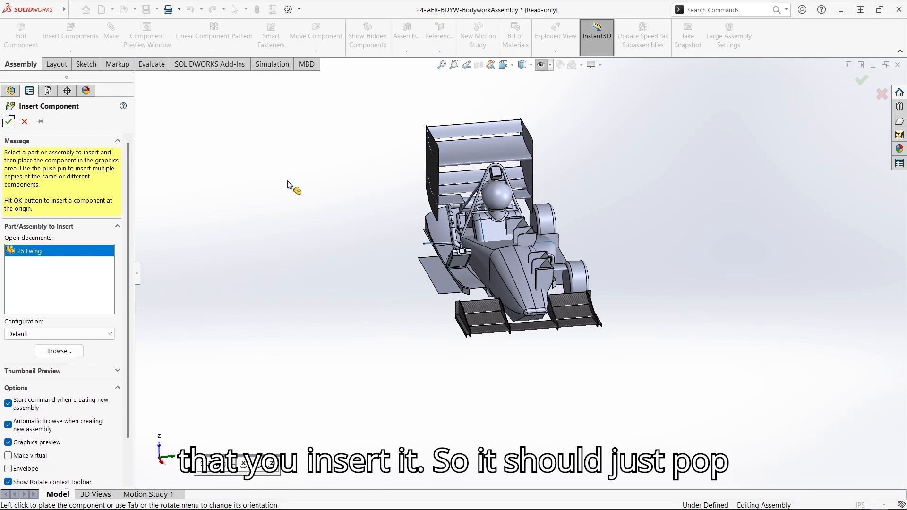
scroll(537, 277, "down", 5)
Hide the old 24_FrontWing_Finalised component.
right_click(408, 391)
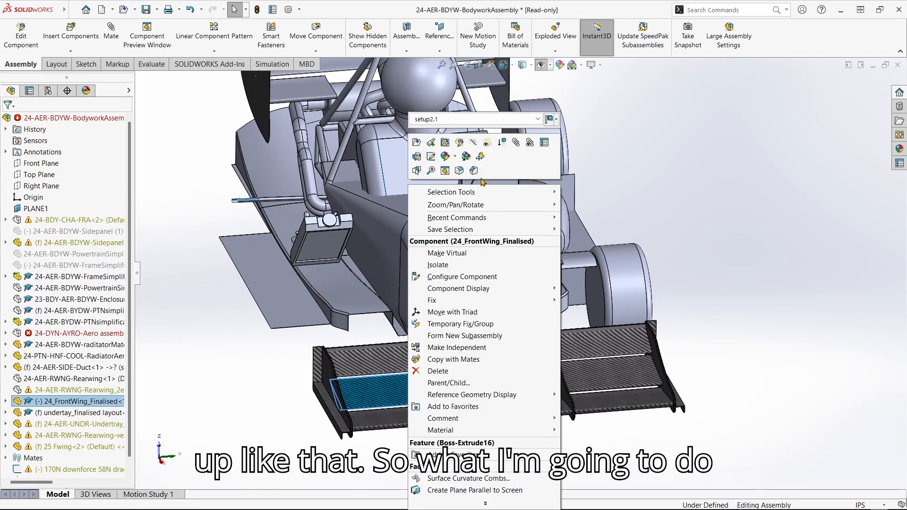
left_click(285, 366)
right_click(384, 393)
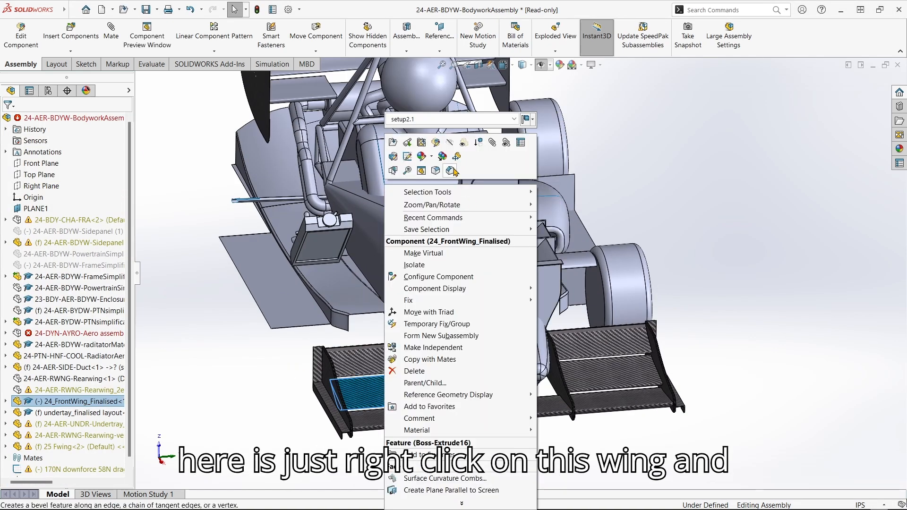
left_click(450, 144)
Set the new 25 Fwing component to Float in this configuration.
scroll(566, 321, "down", 2)
right_click(530, 284)
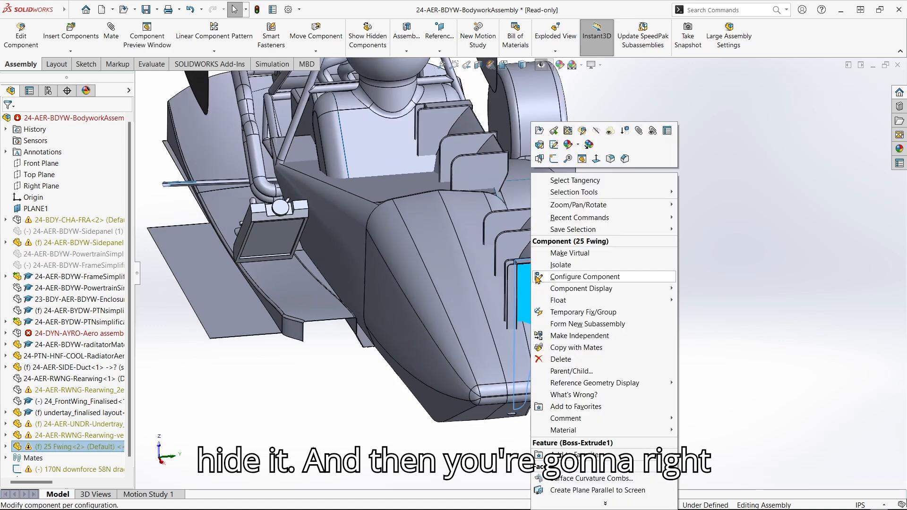
mouse_move(567, 300)
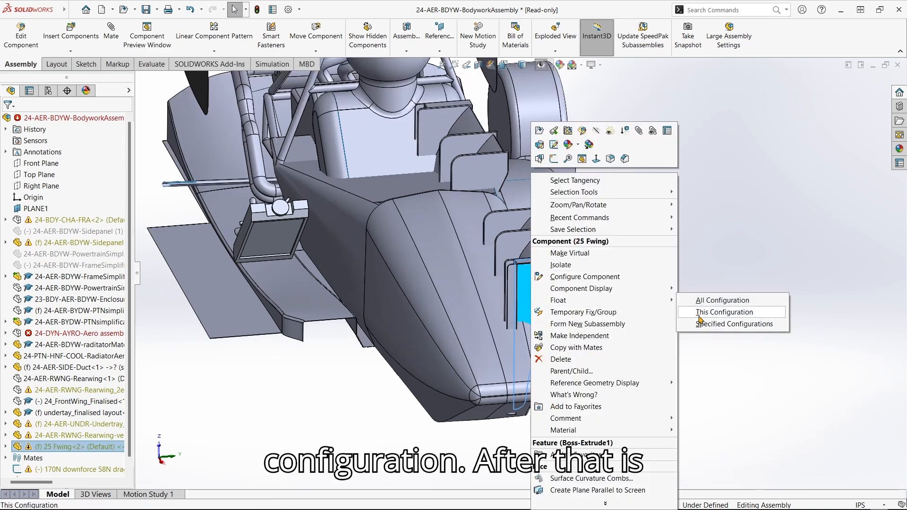
left_click(699, 316)
scroll(550, 340, "up", 2)
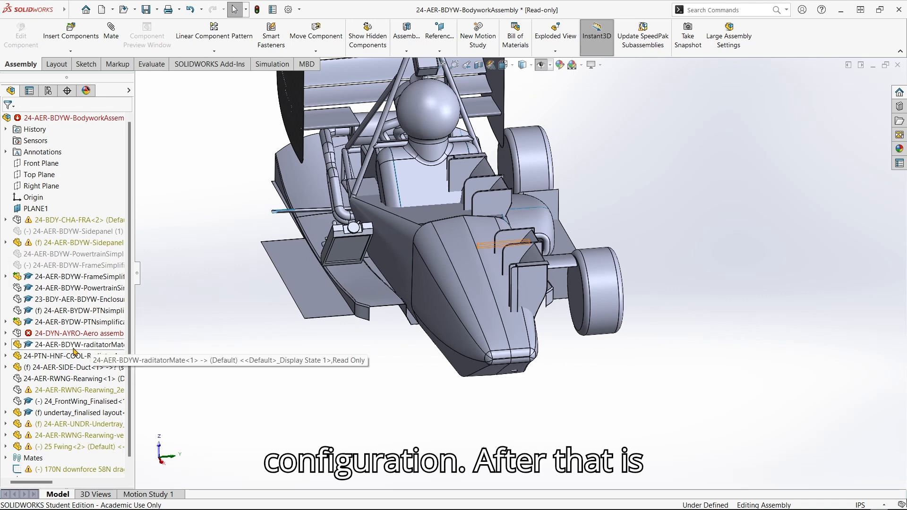
Expand the 25 Fwing features and drag the wing beside the car's nose.
scroll(50, 321, "down", 1)
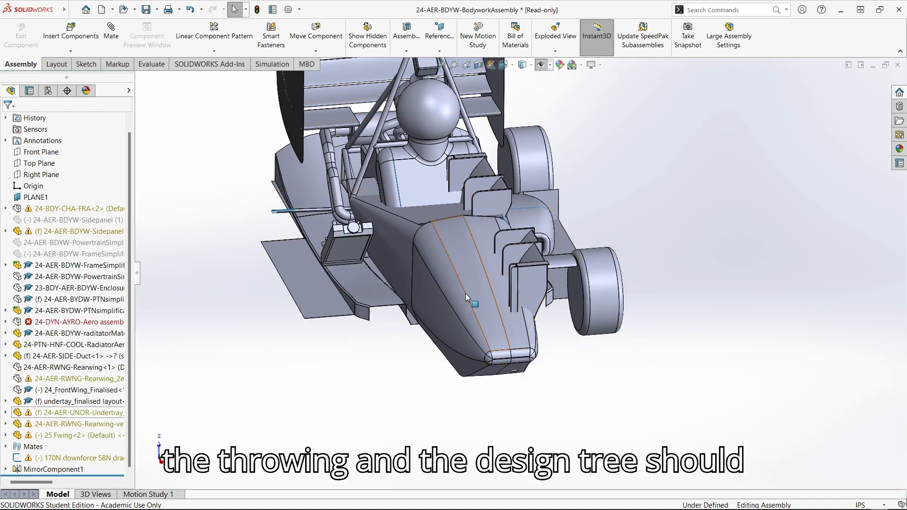
left_click(5, 436)
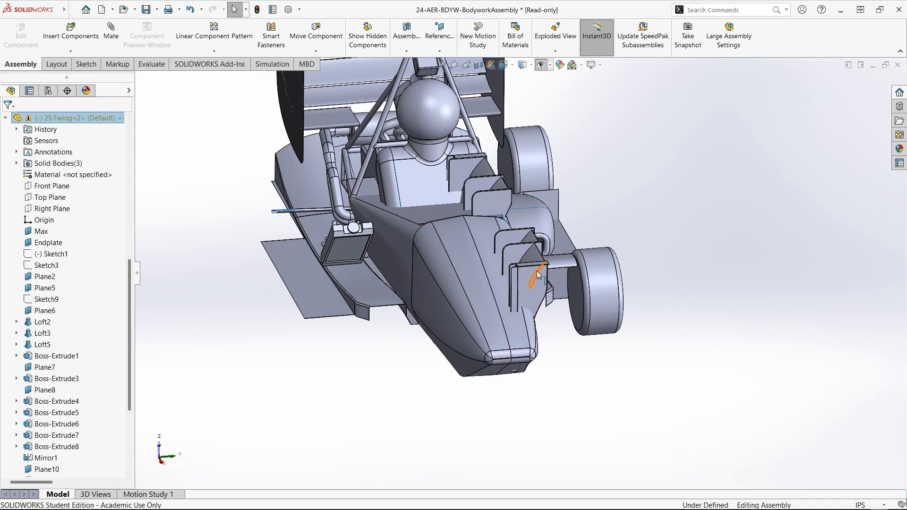
left_click_drag(545, 252, 530, 293)
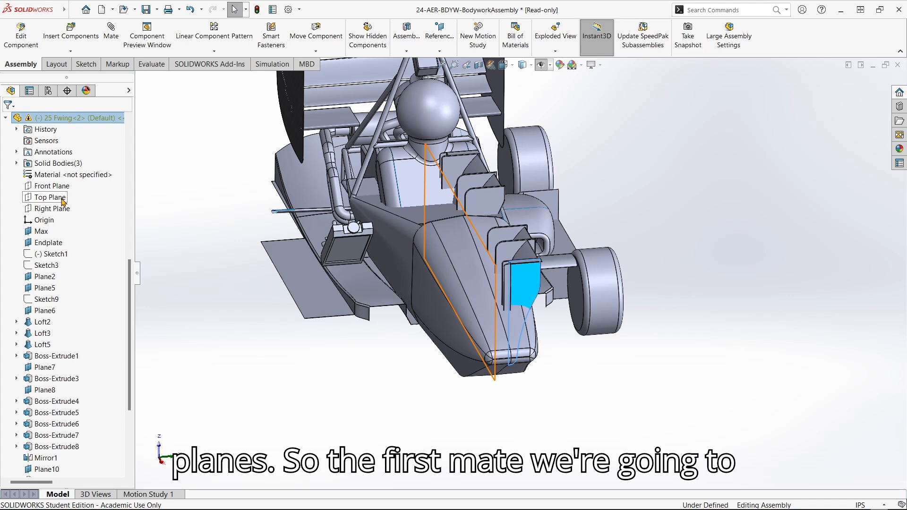
left_click(198, 315)
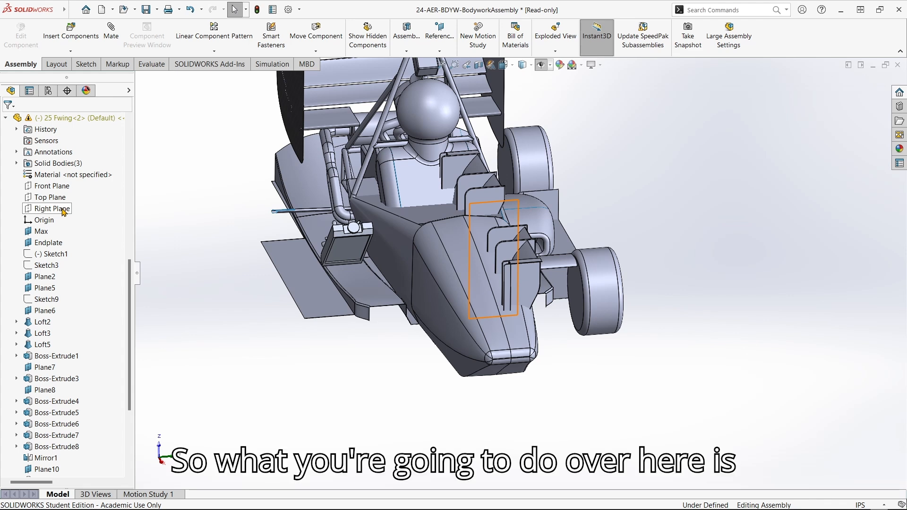
Mate the 25 Fwing Right Plane coincident with the assembly Top Plane.
left_click(64, 209)
scroll(65, 163, "up", 1)
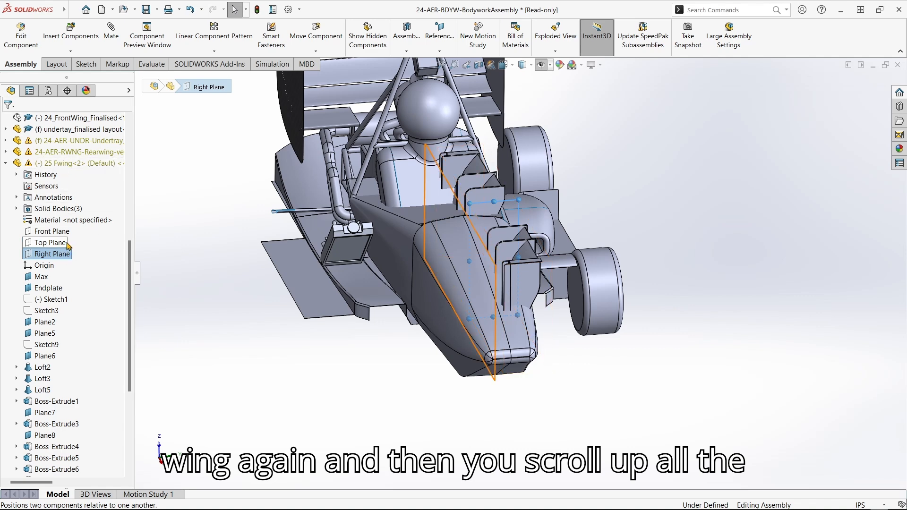
scroll(68, 246, "up", 6)
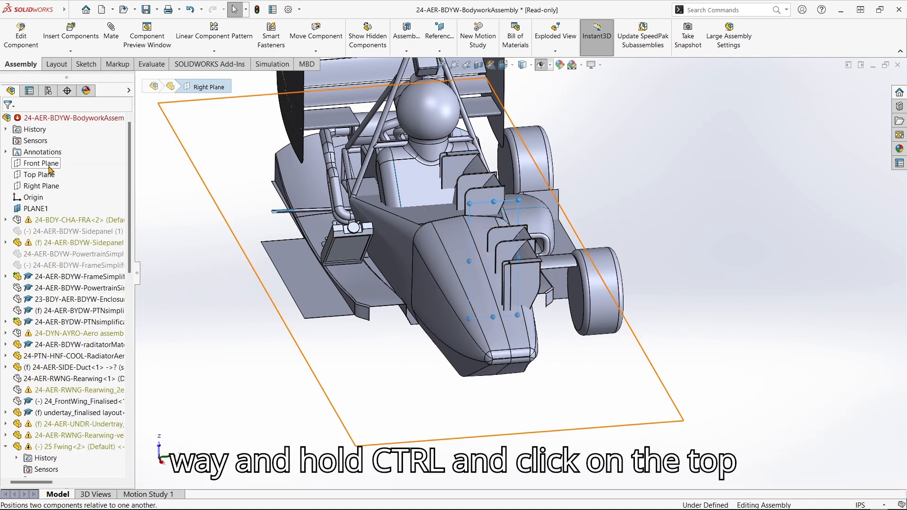
left_click(51, 176, "ctrl")
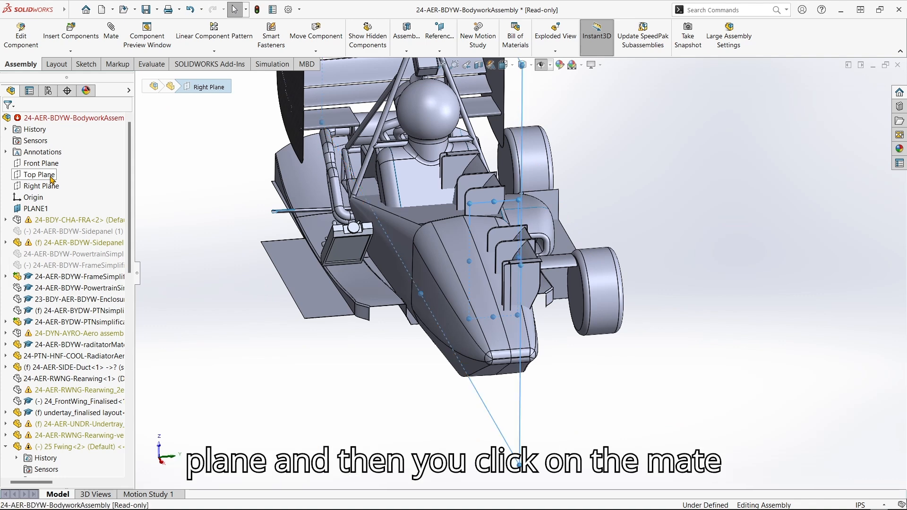
left_click(112, 37)
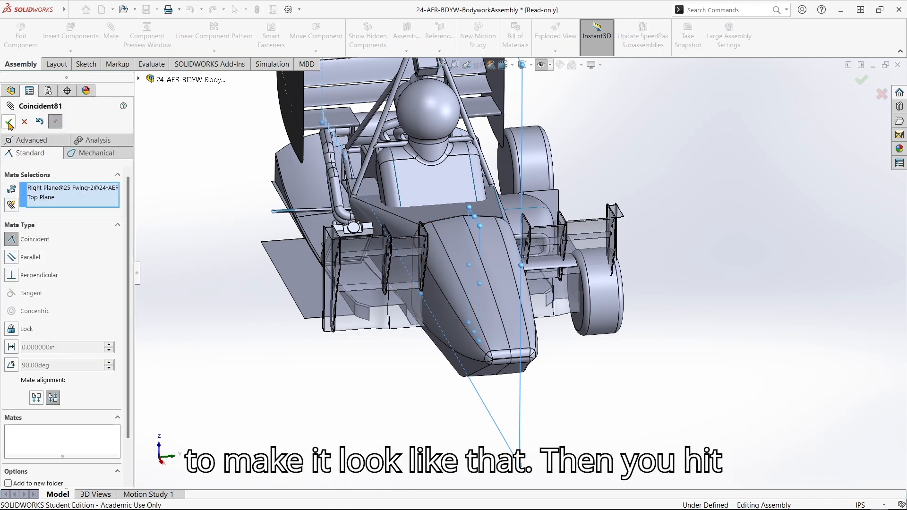
left_click(9, 122)
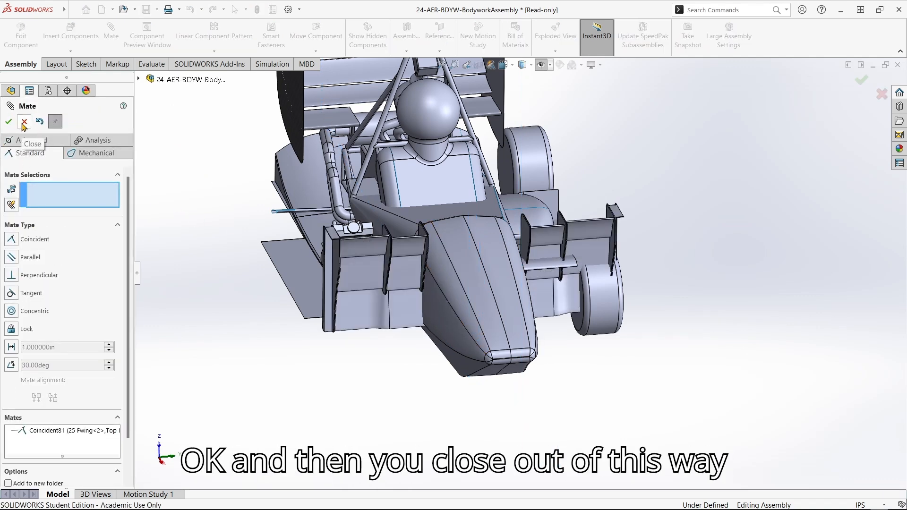
left_click(24, 122)
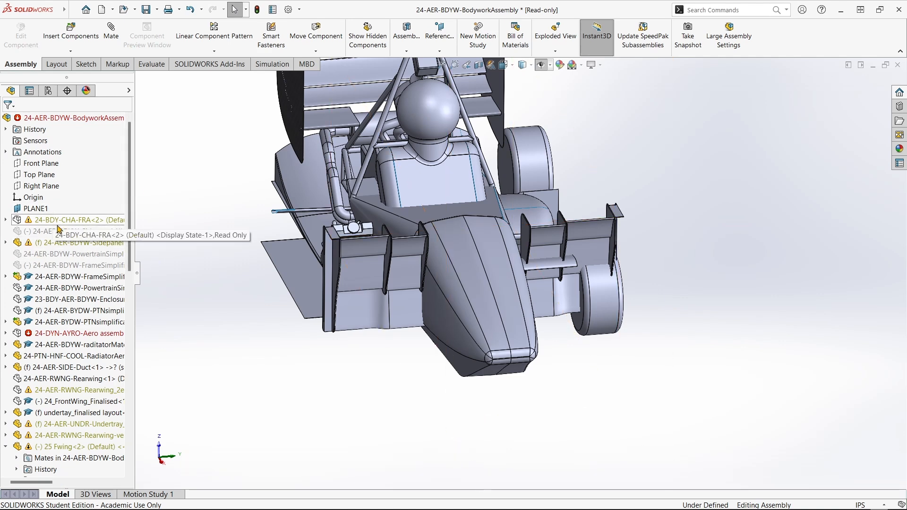
Add a coincident mate between the 25 Fwing wheel plane and the assembly Right Plane.
scroll(60, 238, "down", 5)
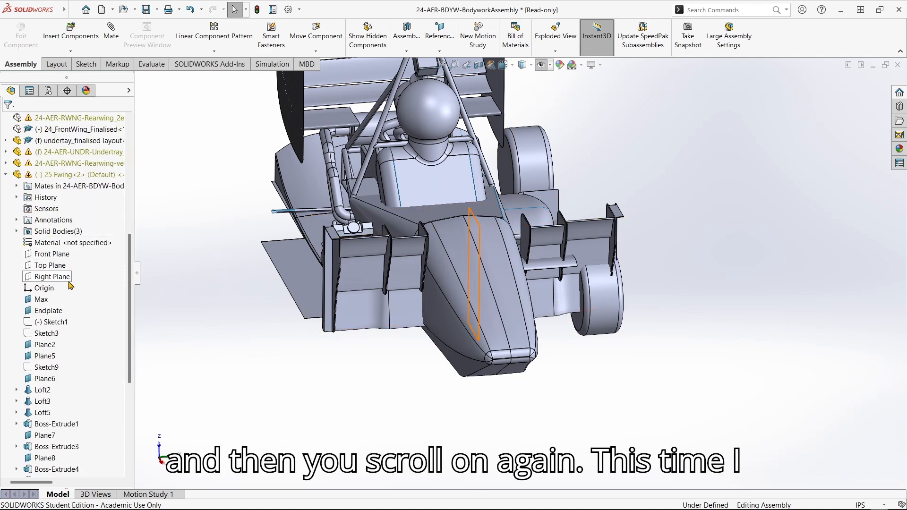
scroll(70, 350, "down", 4)
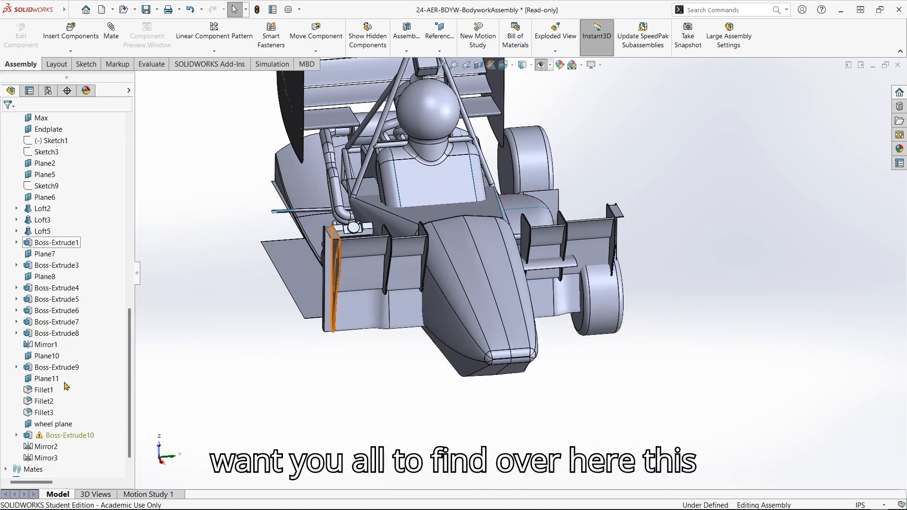
left_click(62, 424)
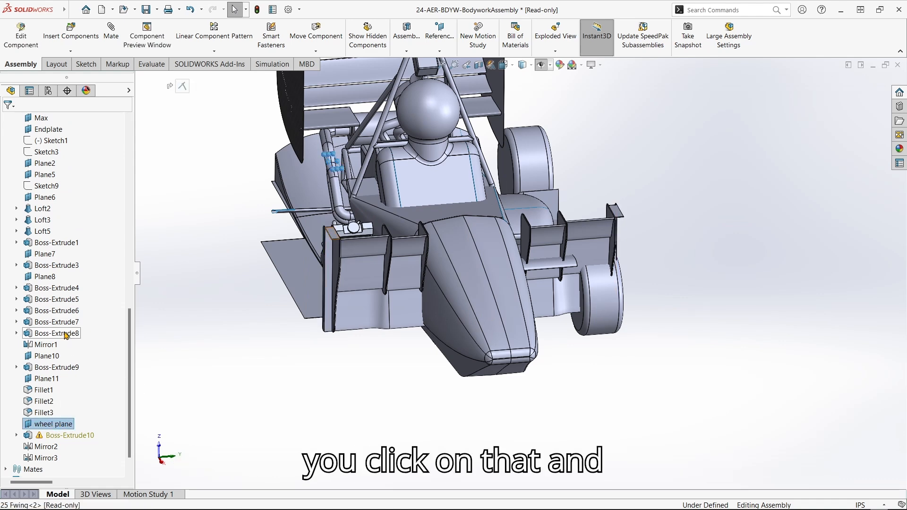
scroll(65, 334, "up", 1)
middle_click_drag(356, 174, 335, 169)
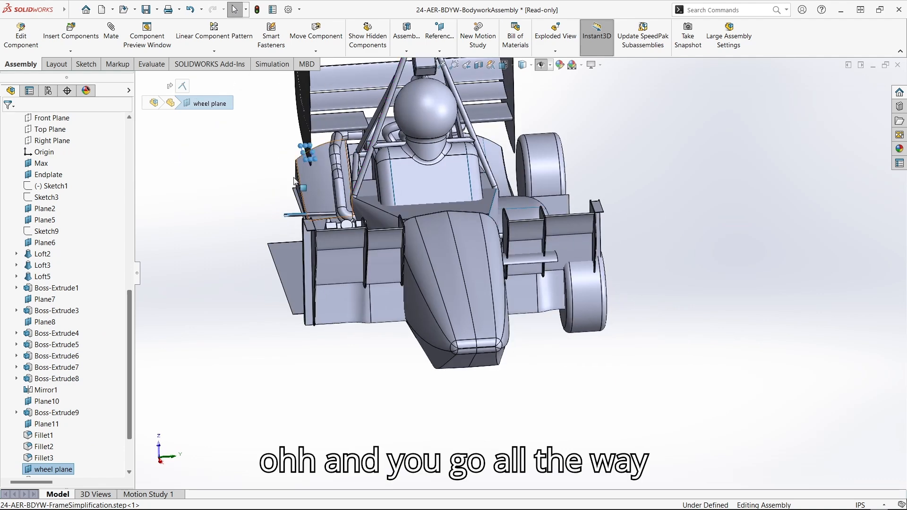
scroll(94, 289, "up", 13)
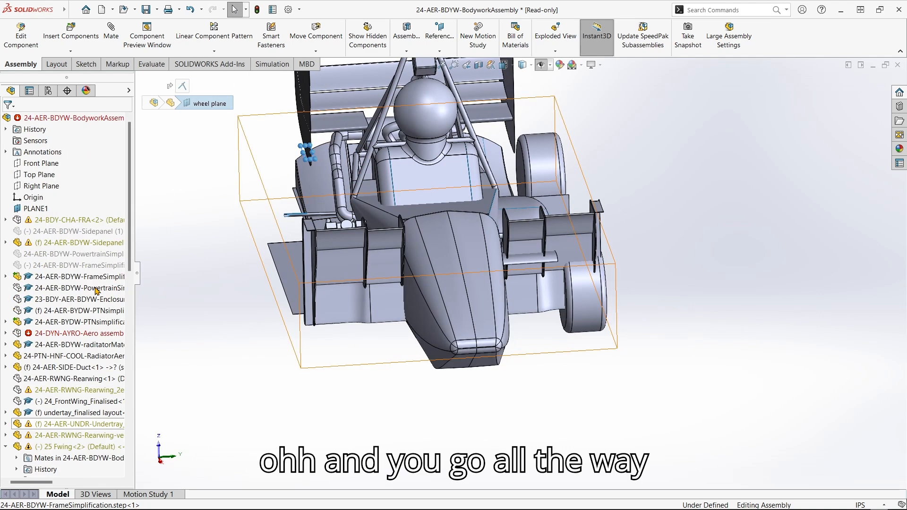
left_click(47, 186)
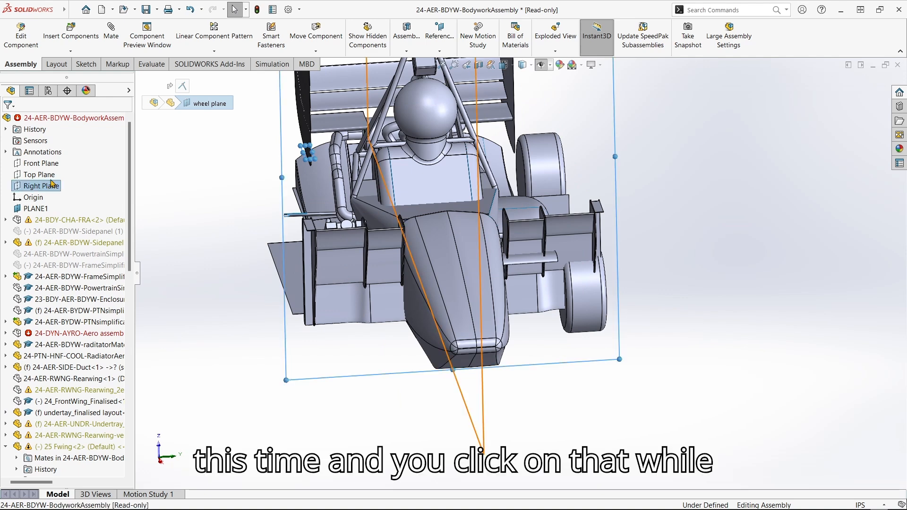
left_click(116, 38)
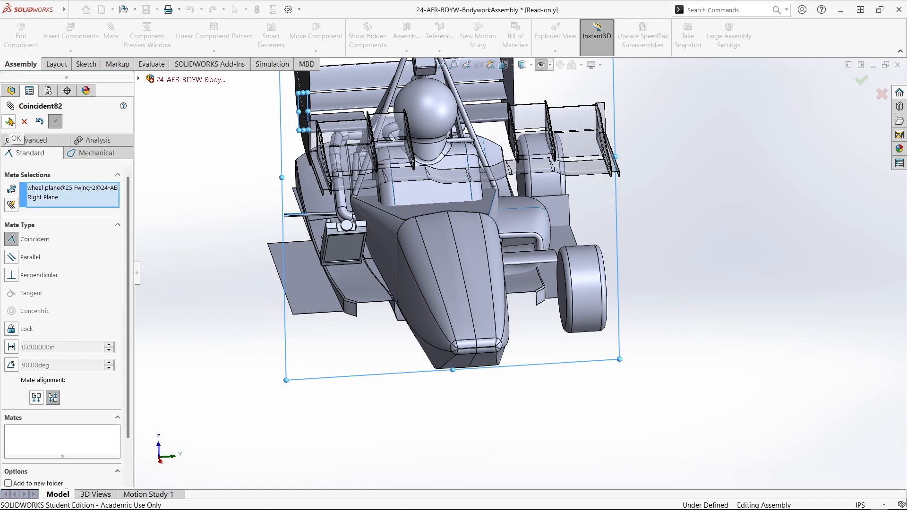
left_click(9, 122)
left_click(25, 123)
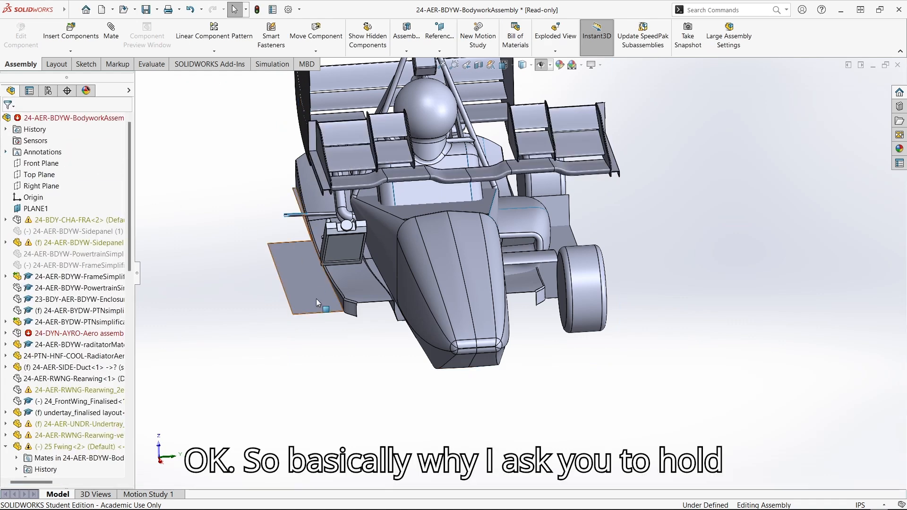
Orbit the car to its side and cancel a first Mate attempt without adding a mate.
middle_click_drag(396, 255, 409, 239)
middle_click_drag(399, 188, 422, 227)
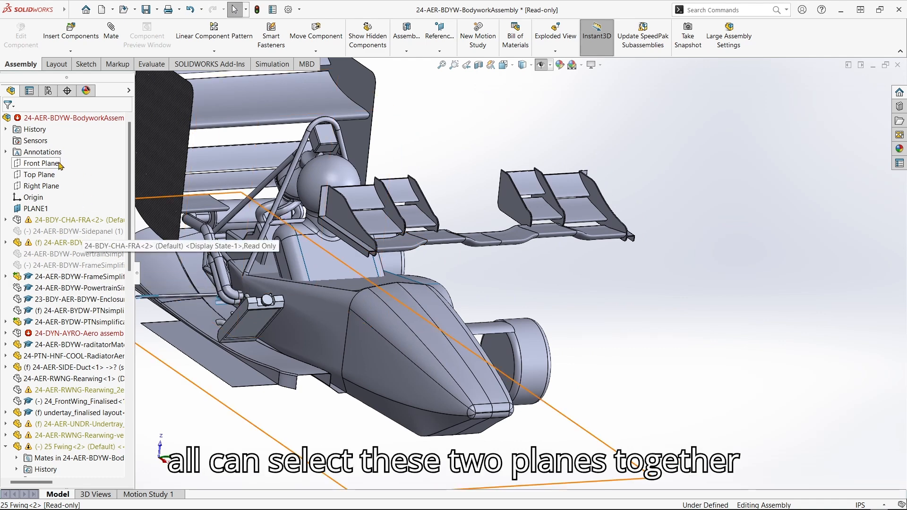
left_click(111, 32)
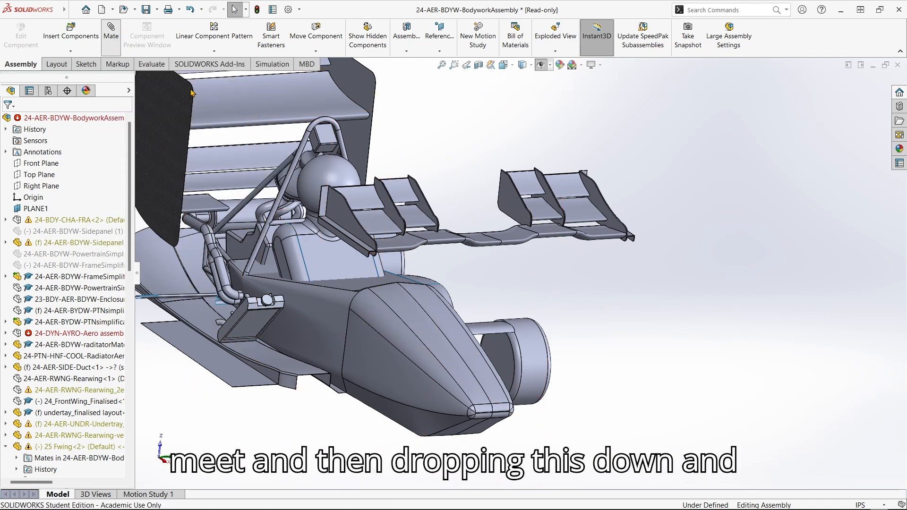
left_click(146, 79)
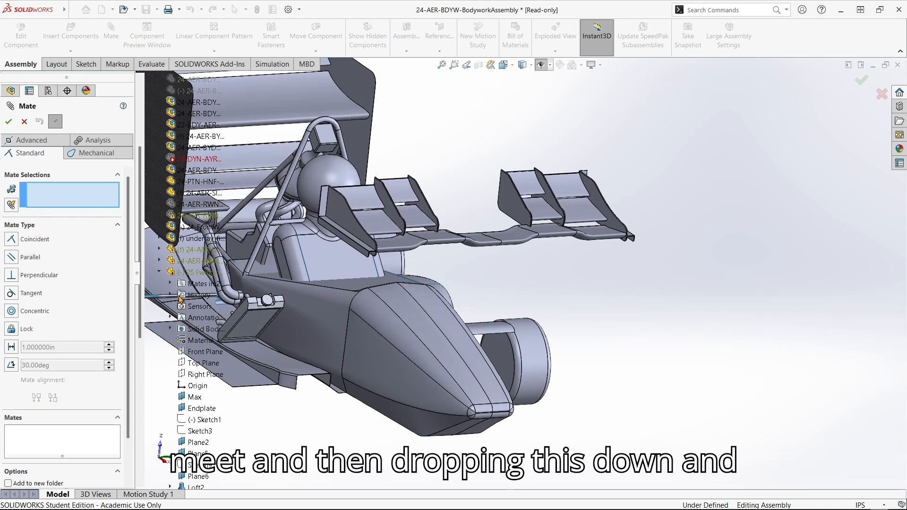
scroll(183, 298, "up", 7)
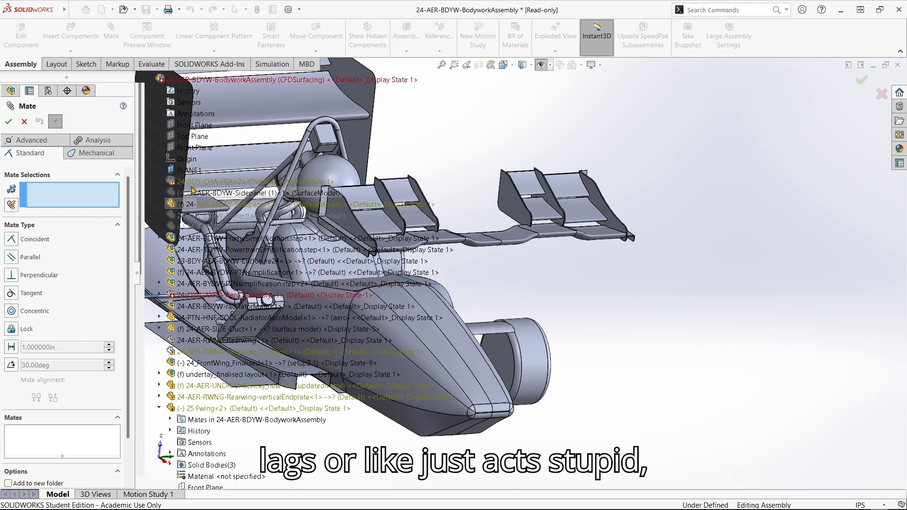
left_click(25, 122)
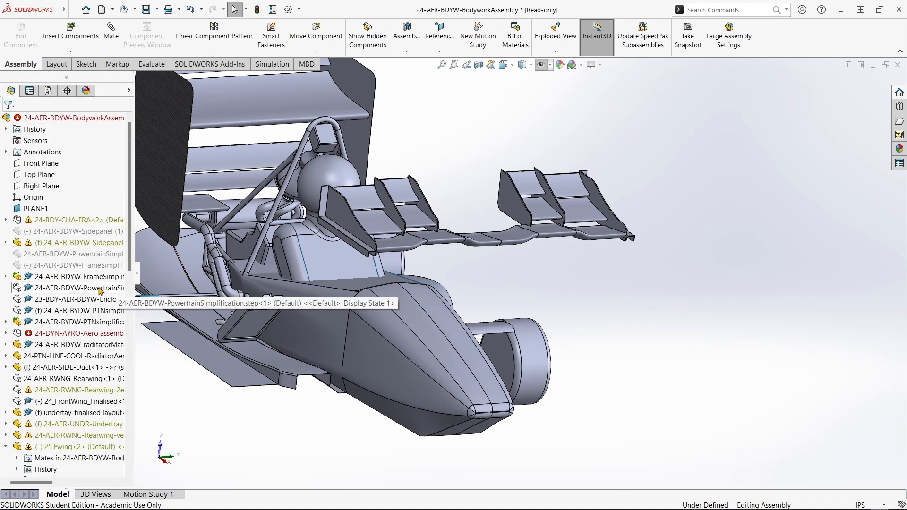
middle_click_drag(486, 313, 426, 281)
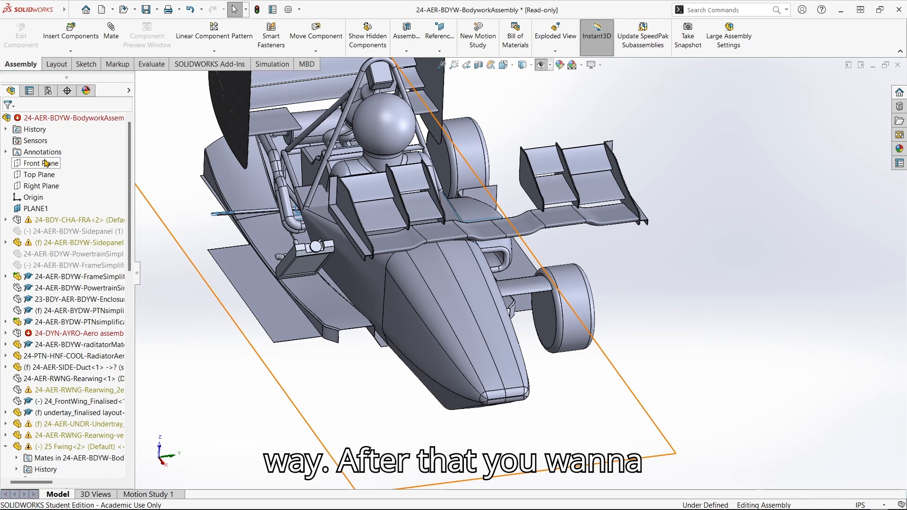
Mate the 25 Fwing Top Plane coincident with the assembly Front Plane.
scroll(46, 165, "down", 9)
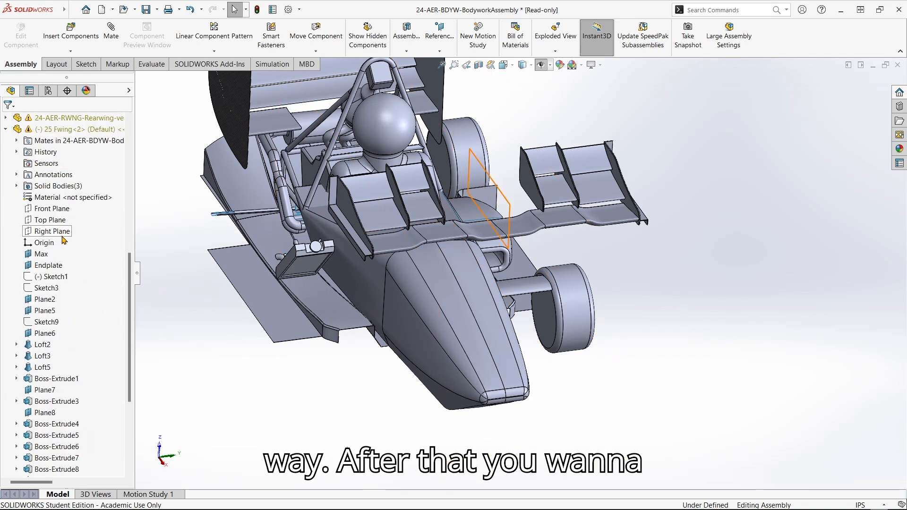
left_click(50, 219)
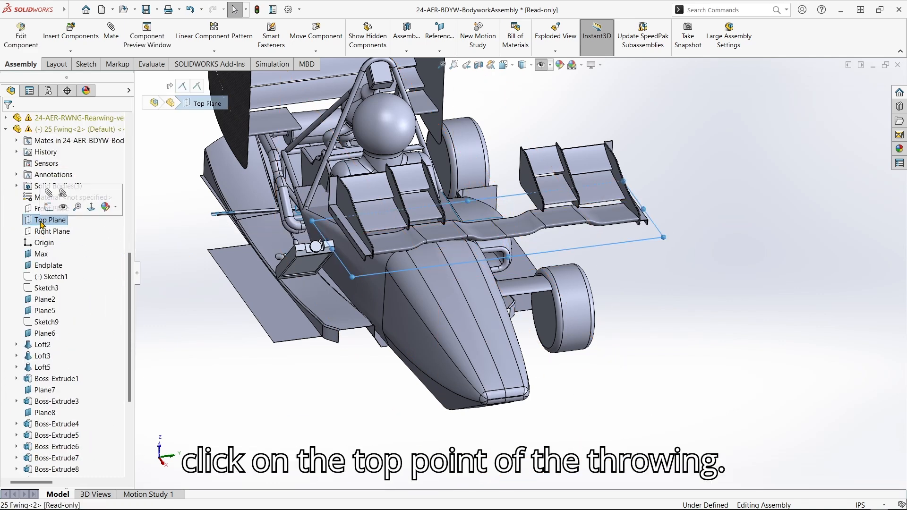
scroll(62, 279, "up", 9)
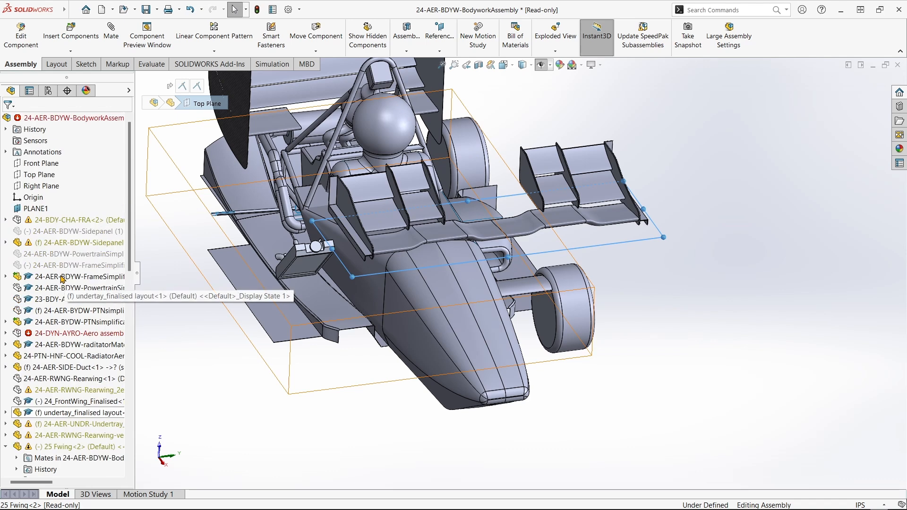
left_click(43, 163, "ctrl")
scroll(622, 275, "up", 2)
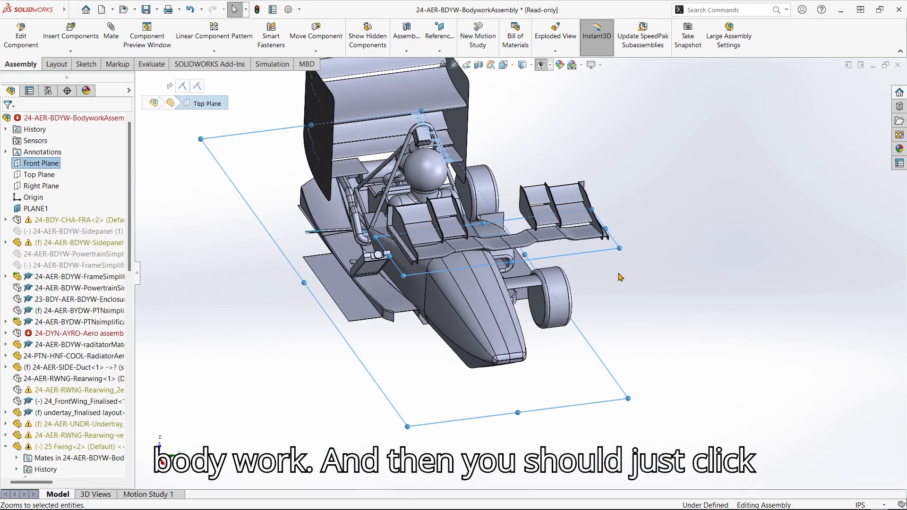
middle_click_drag(621, 275, 622, 239)
left_click(118, 37)
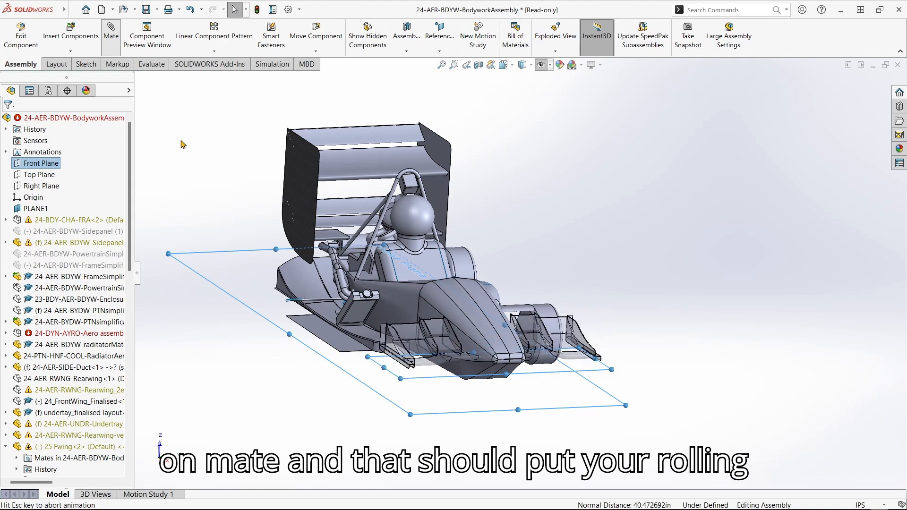
left_click(9, 123)
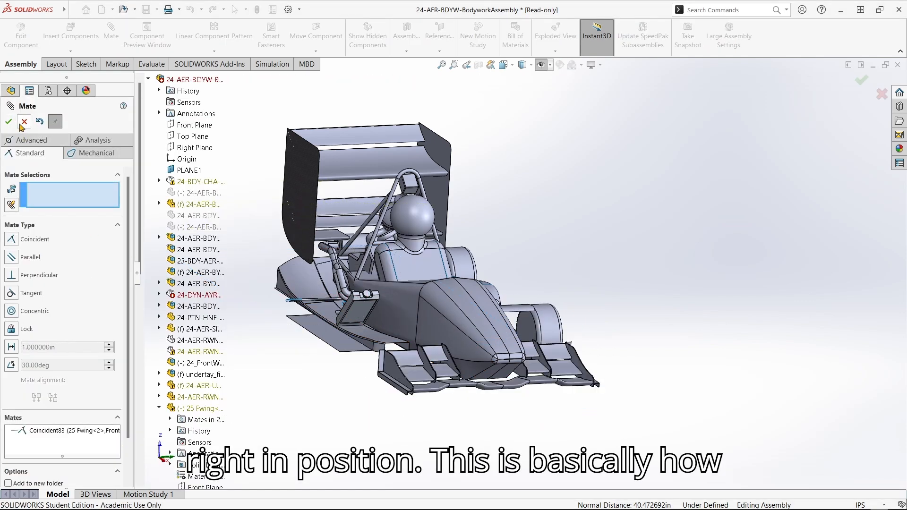
left_click(9, 122)
middle_click_drag(463, 358, 435, 278)
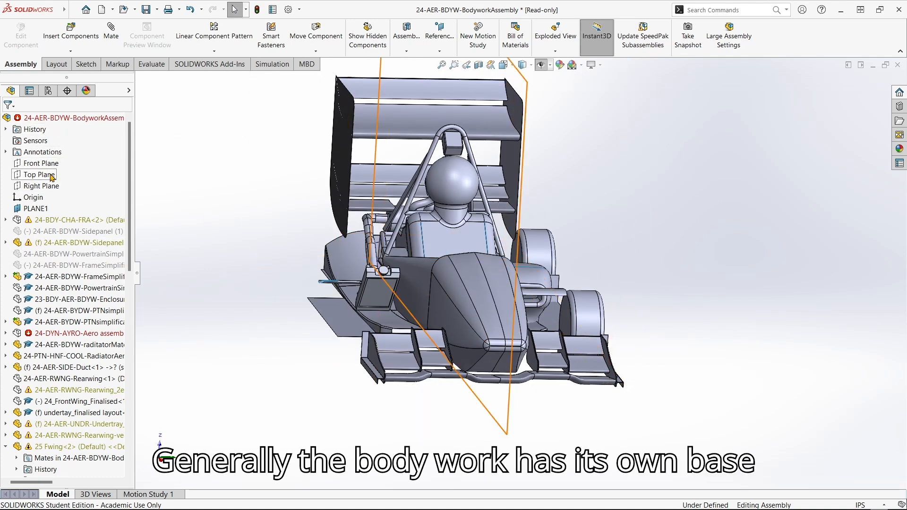
Inspect the car from a near-frontal view and widen the FeatureManager tree to show full names.
middle_click_drag(400, 289, 451, 308)
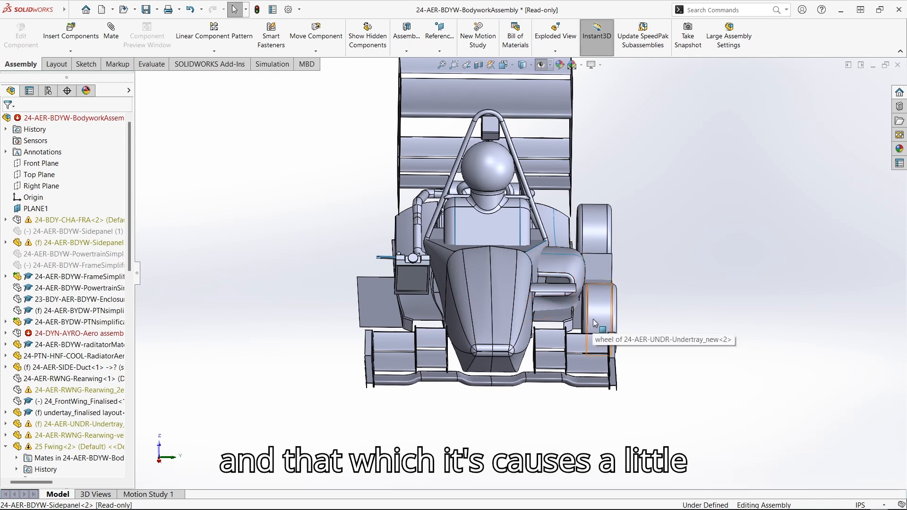
scroll(558, 283, "down", 5)
scroll(557, 284, "up", 4)
scroll(531, 283, "down", 2)
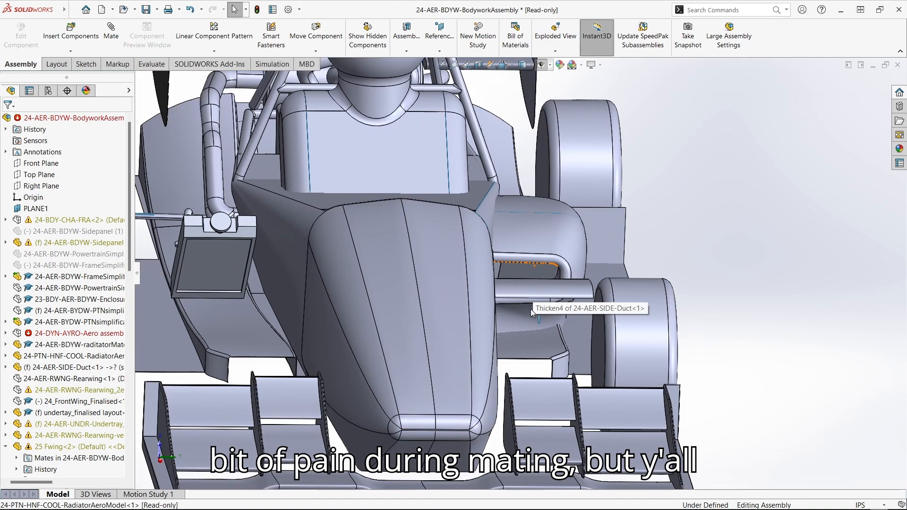
scroll(531, 307, "up", 2)
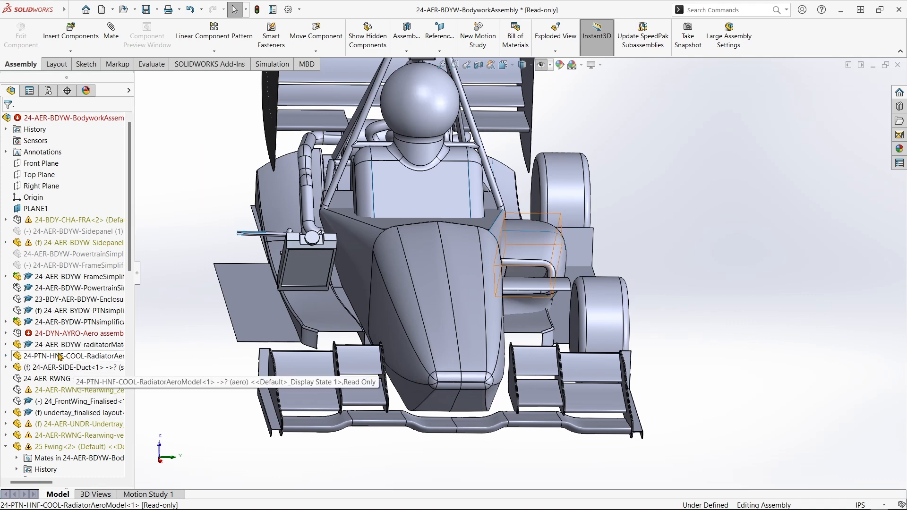
left_click_drag(139, 277, 175, 277)
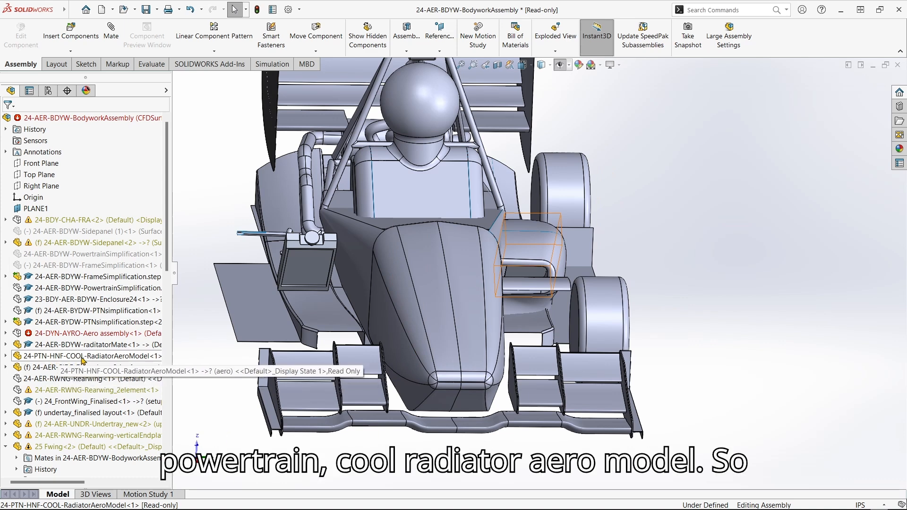
Suppress Combine1 under RadiatorAeroModel, dismiss the rebuild errors, and inspect the radiator.
left_click(6, 356)
scroll(90, 329, "down", 5)
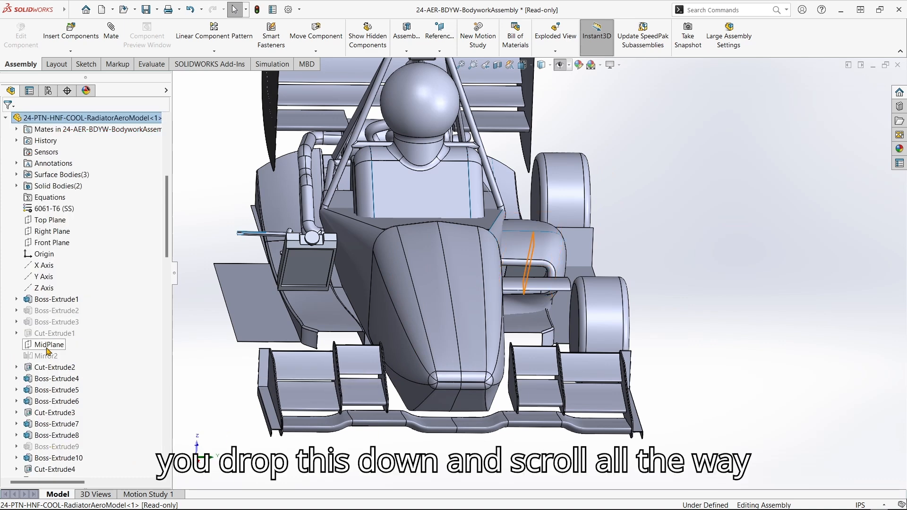
scroll(90, 329, "down", 7)
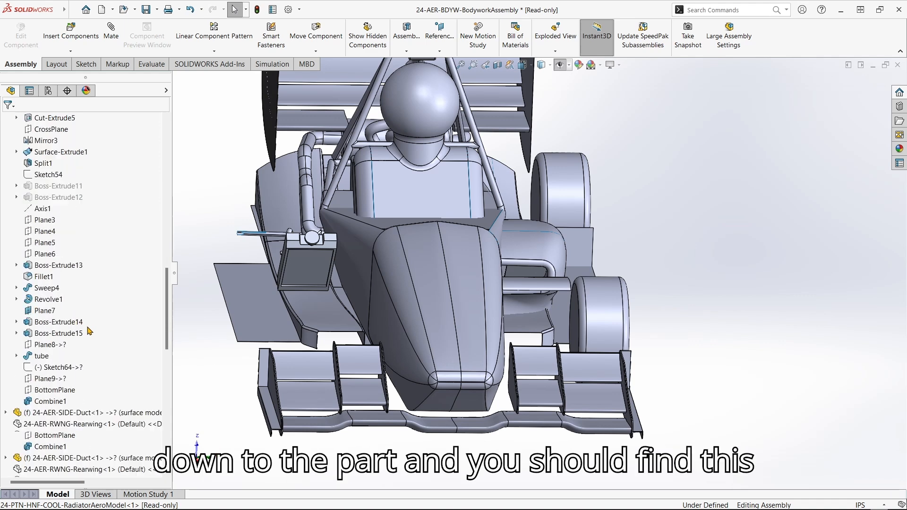
right_click(52, 402)
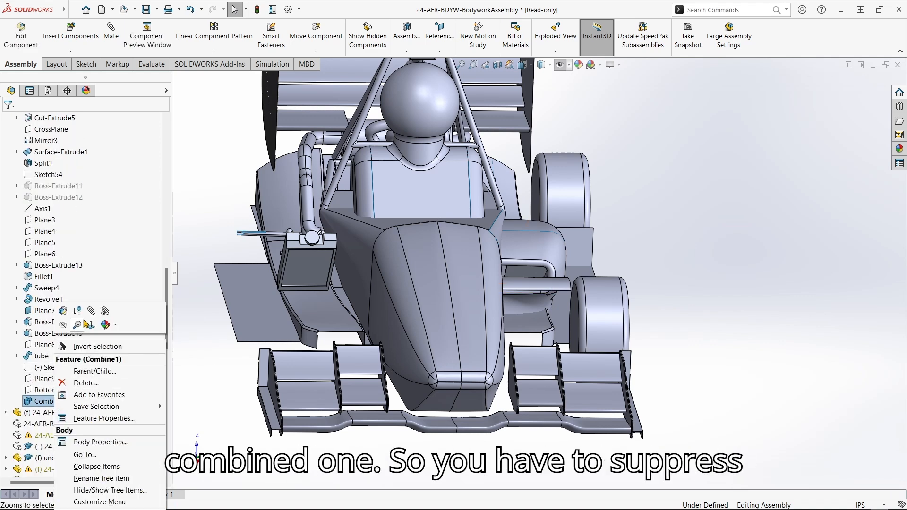
left_click(78, 311)
key("Escape")
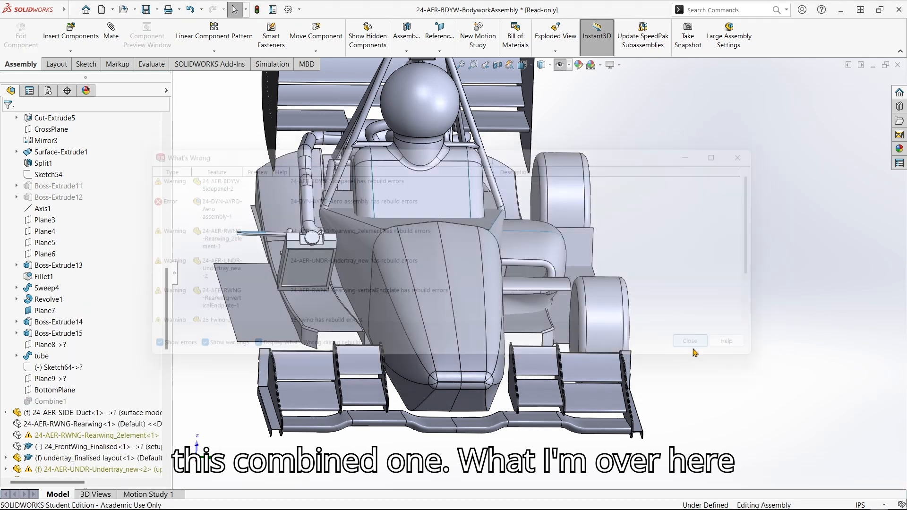
middle_click_drag(264, 251, 373, 257)
scroll(302, 259, "down", 3)
middle_click_drag(302, 264, 376, 289)
middle_click_drag(370, 240, 318, 253)
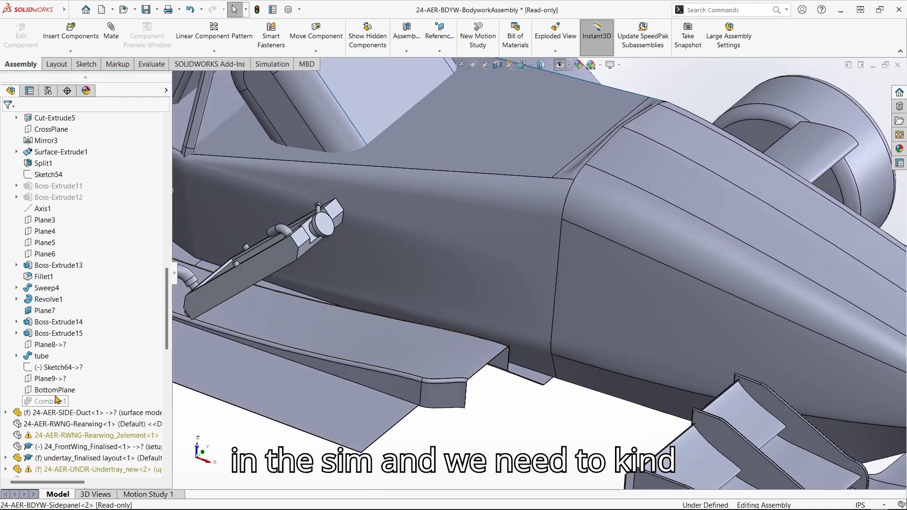
Hide the tube body in the radiator model's Solid Bodies.
scroll(56, 399, "up", 10)
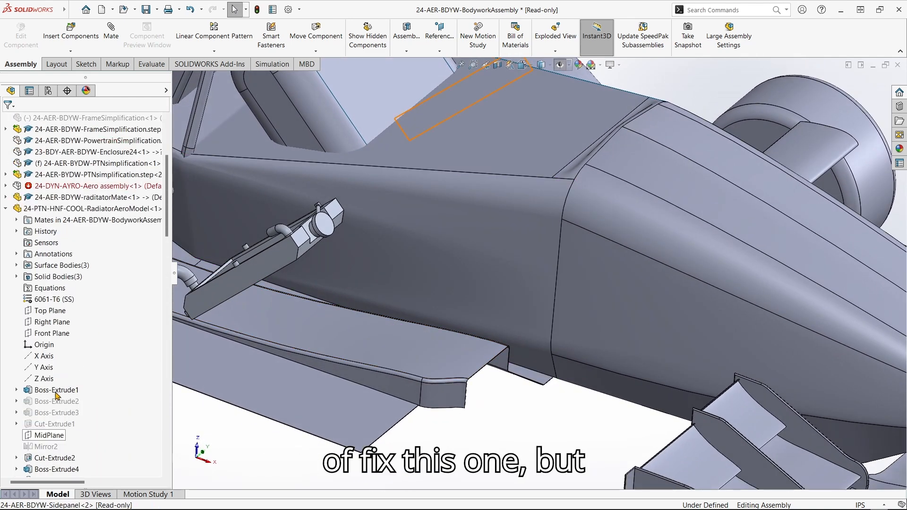
scroll(220, 298, "up", 5)
scroll(368, 286, "down", 3)
middle_click_drag(368, 287, 333, 284)
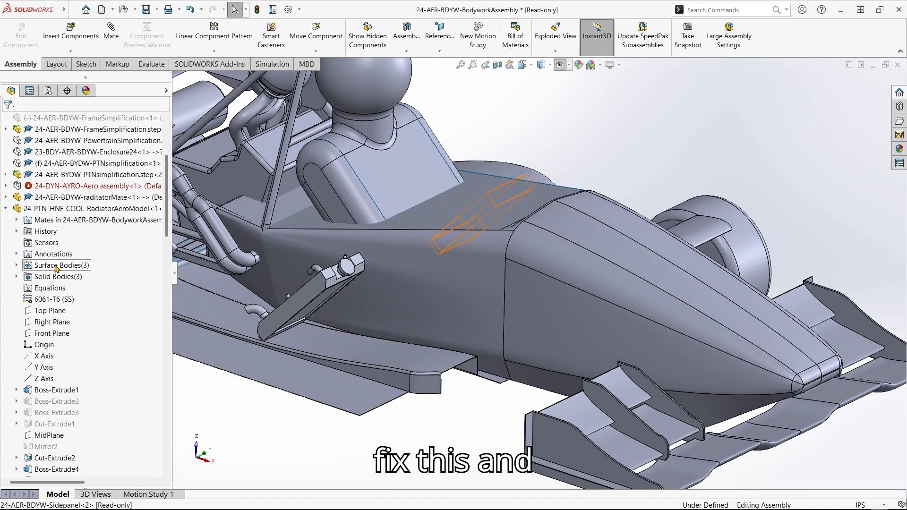
left_click(19, 277)
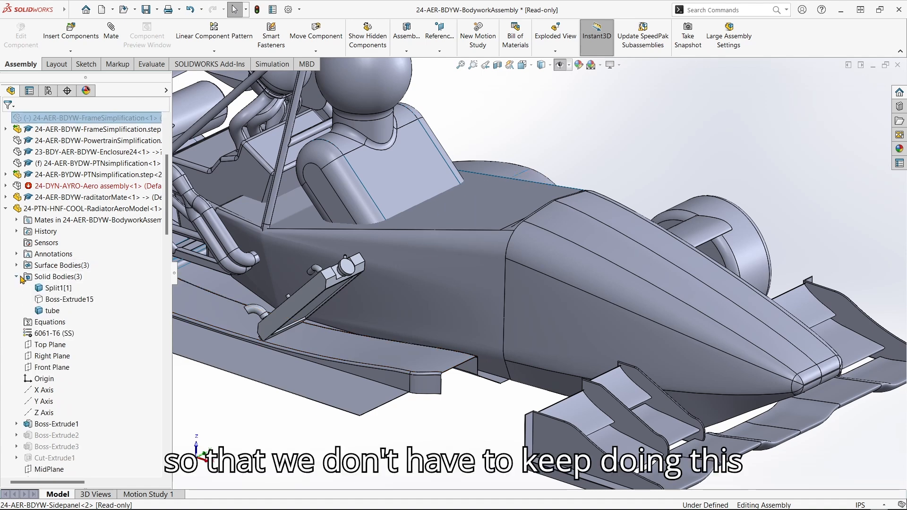
right_click(49, 311)
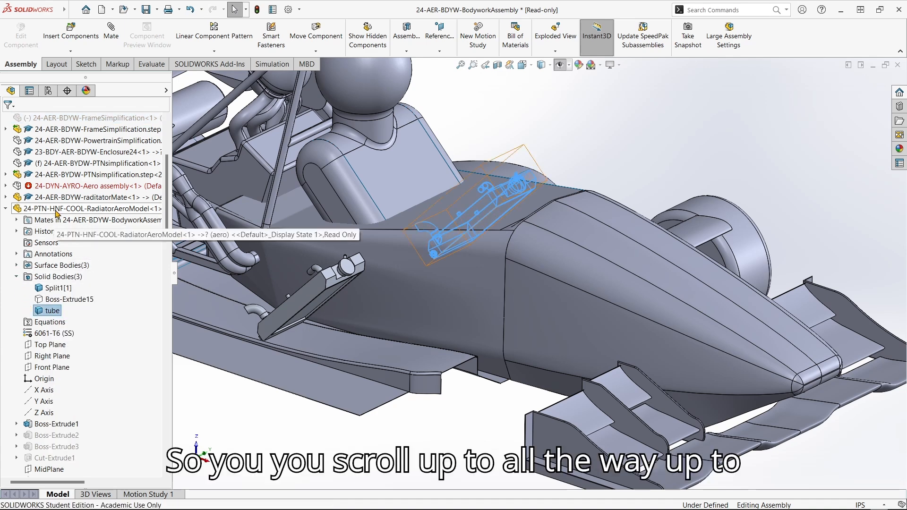
scroll(52, 222, "down", 2)
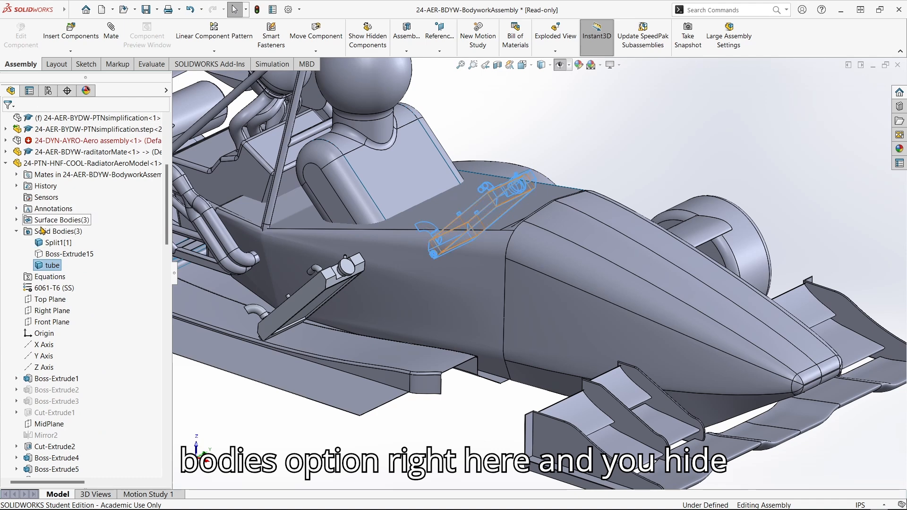
right_click(61, 267)
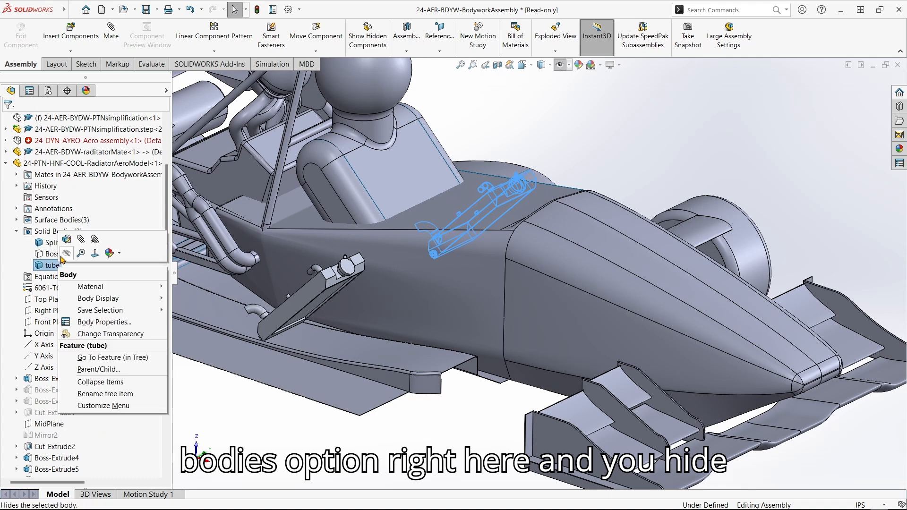
left_click(64, 255)
Show the Boss-Extrude15 body and view the car from three-quarter front.
right_click(66, 255)
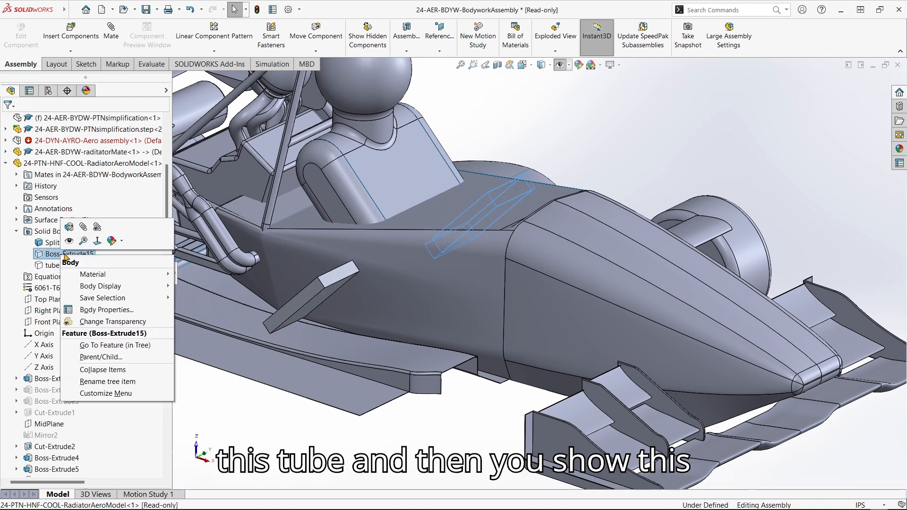
left_click(69, 242)
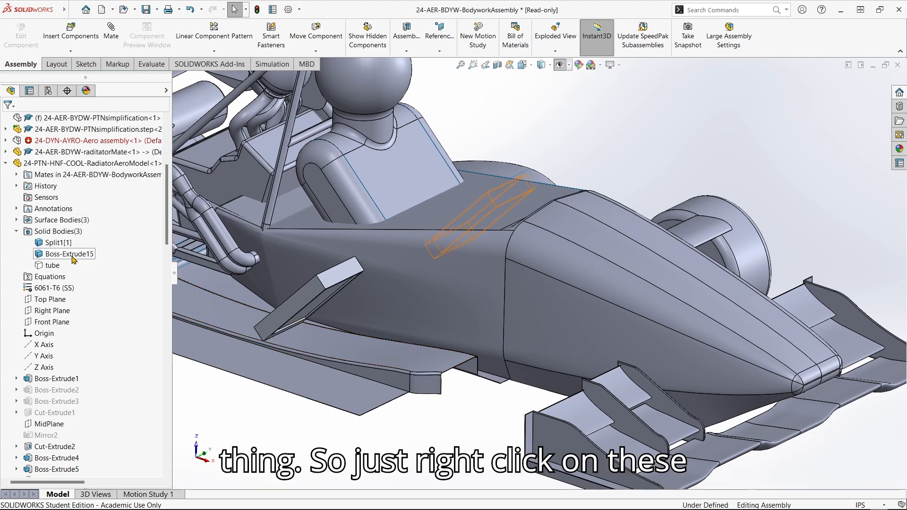
middle_click_drag(248, 281, 425, 326)
middle_click_drag(491, 337, 484, 357)
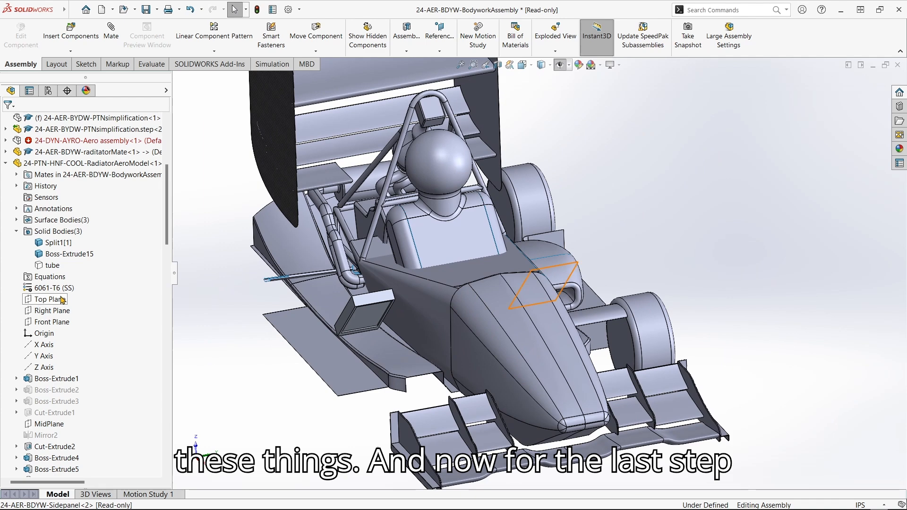
Show the 23-BDY-AER-BDYW-Enclosure24 enclosure around the car, then bring up the Save options.
scroll(70, 301, "up", 5)
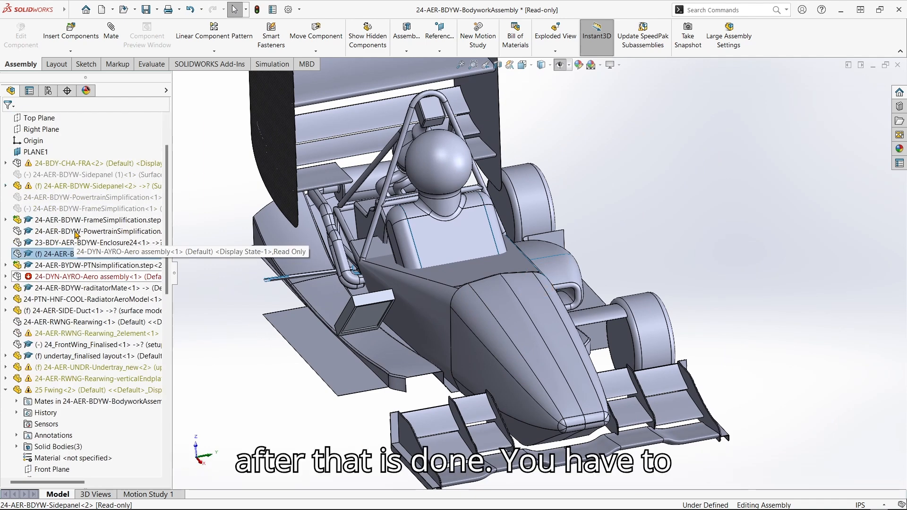
scroll(76, 234, "up", 2)
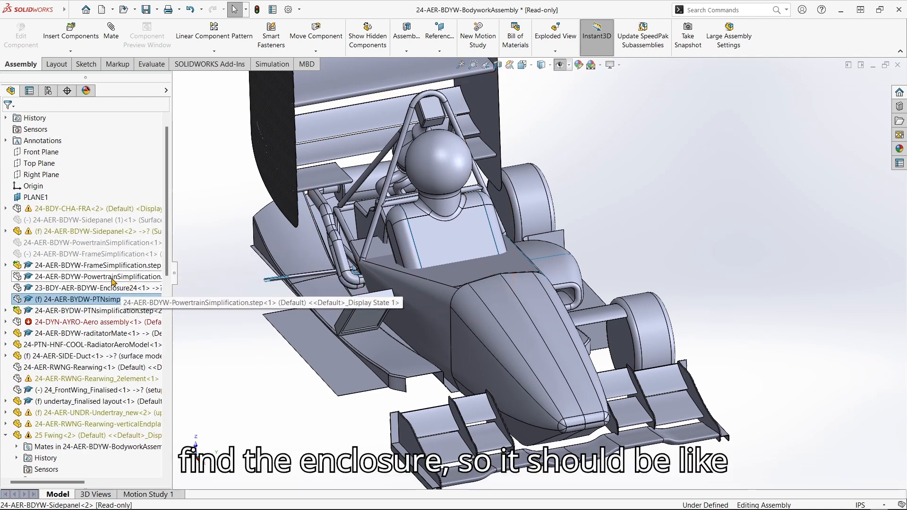
right_click(74, 289)
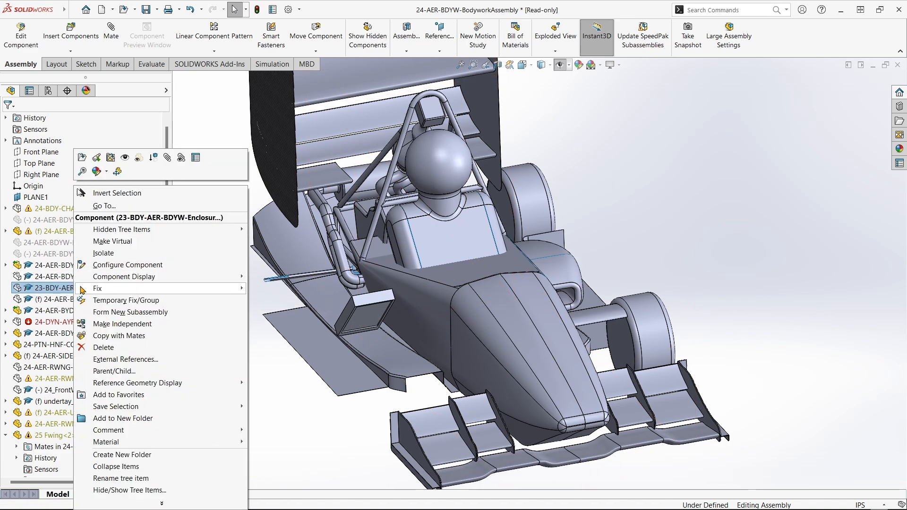
left_click(125, 159)
scroll(482, 313, "up", 3)
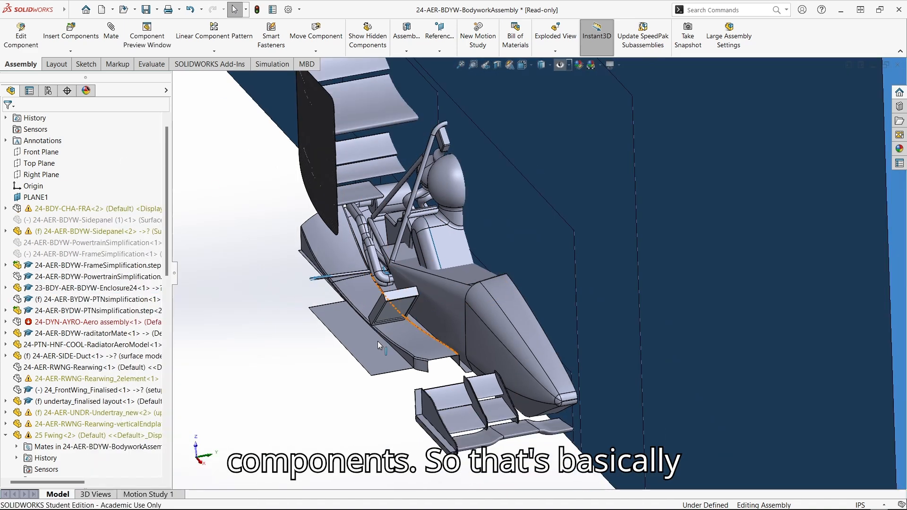
middle_click_drag(482, 312, 512, 297)
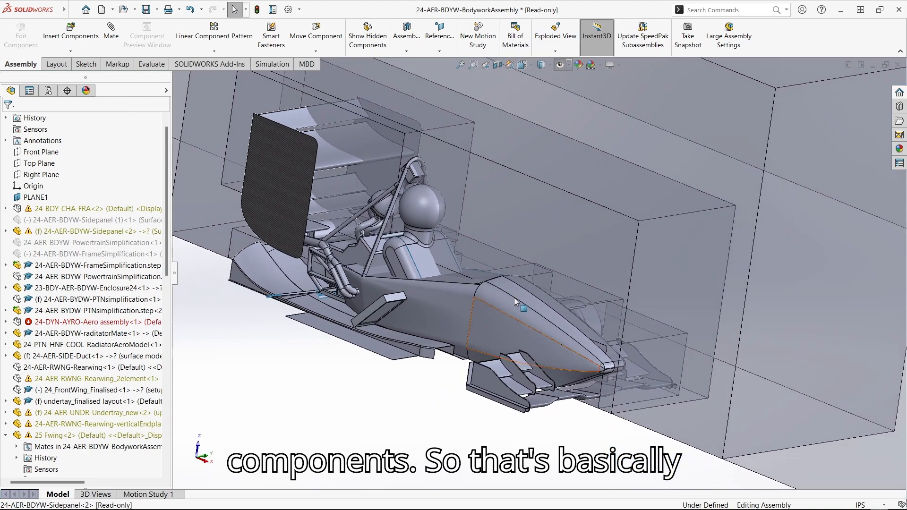
middle_click_drag(489, 329, 417, 316)
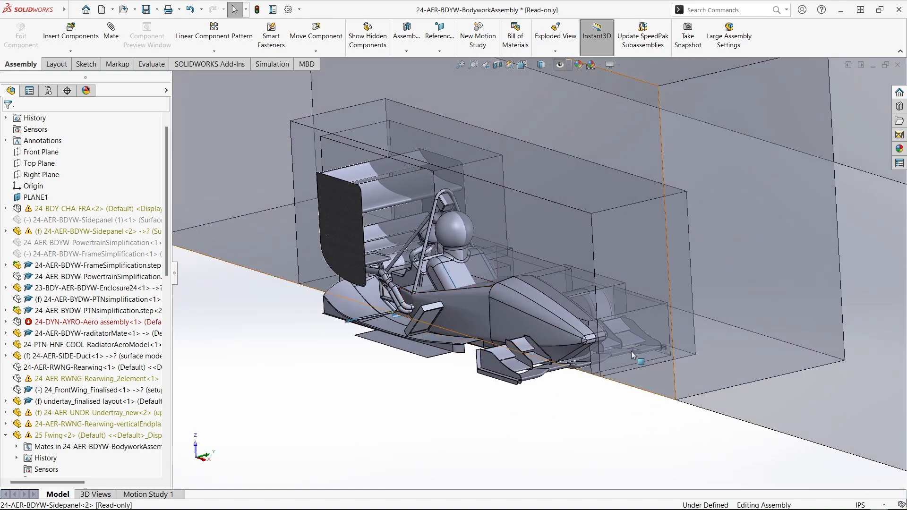
left_click(157, 10)
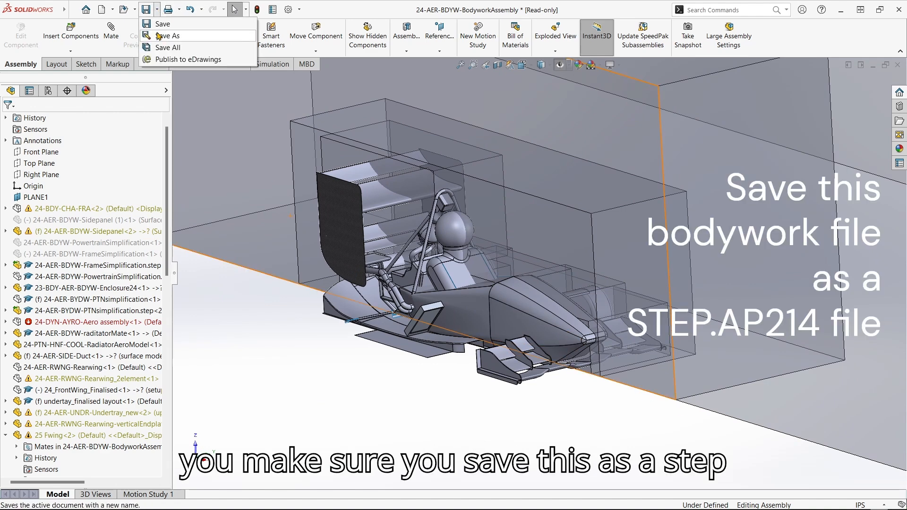
Start a Save As to the Downloads folder with the STEP AP214 file type.
left_click(158, 36)
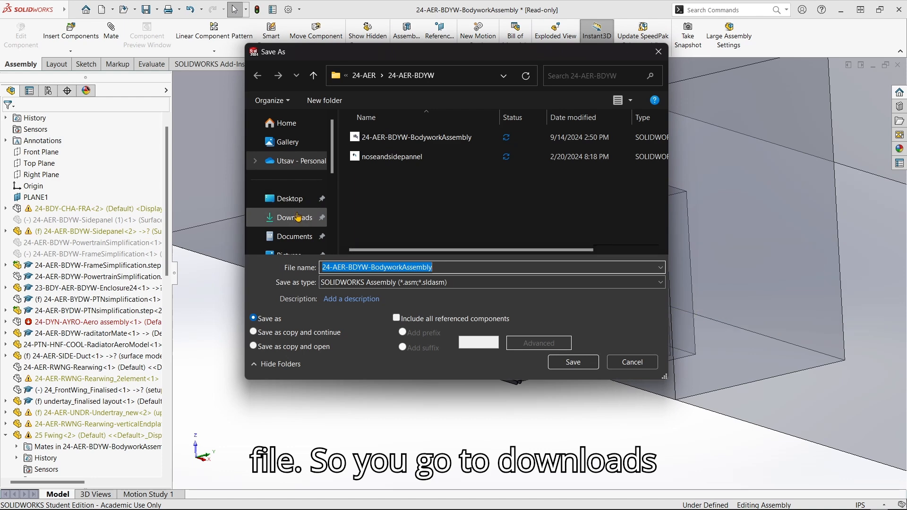
left_click(298, 217)
left_click(412, 282)
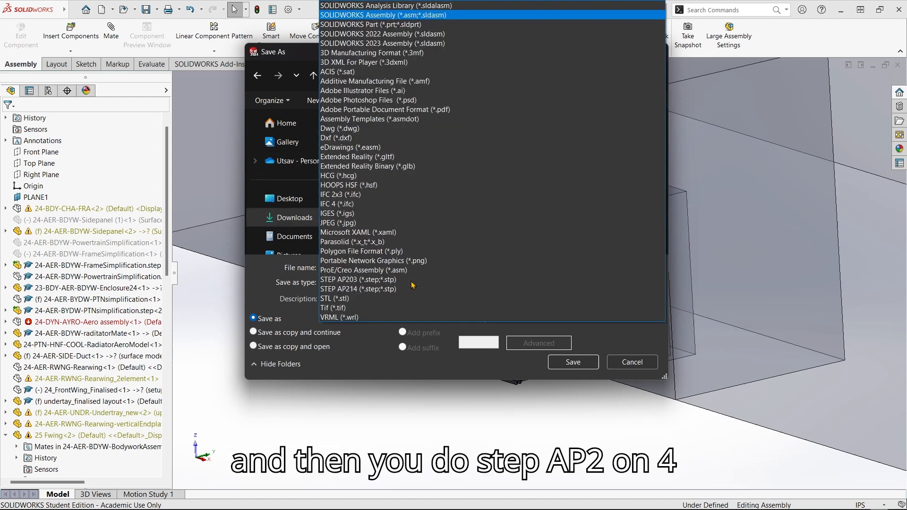
left_click(405, 286)
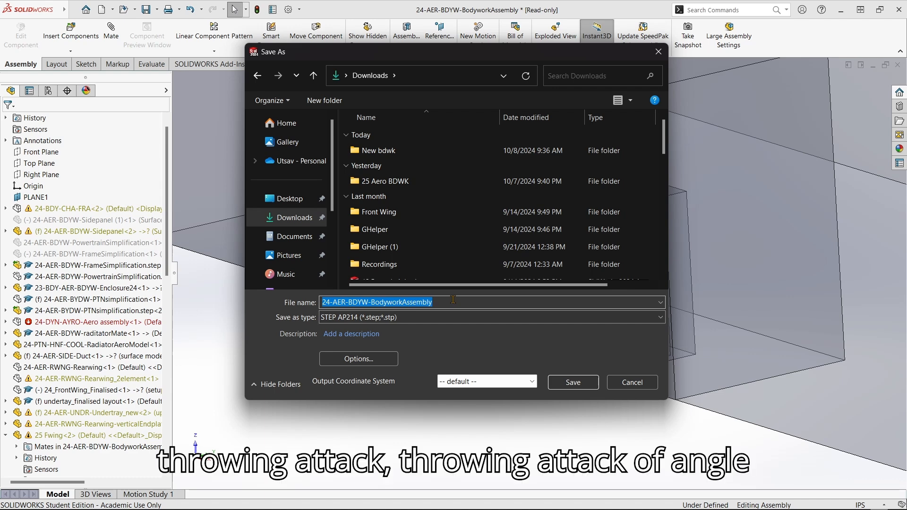
Name the file for the front-wing AOA change tutorial and save it without resolving hidden components.
type("fwing AS")
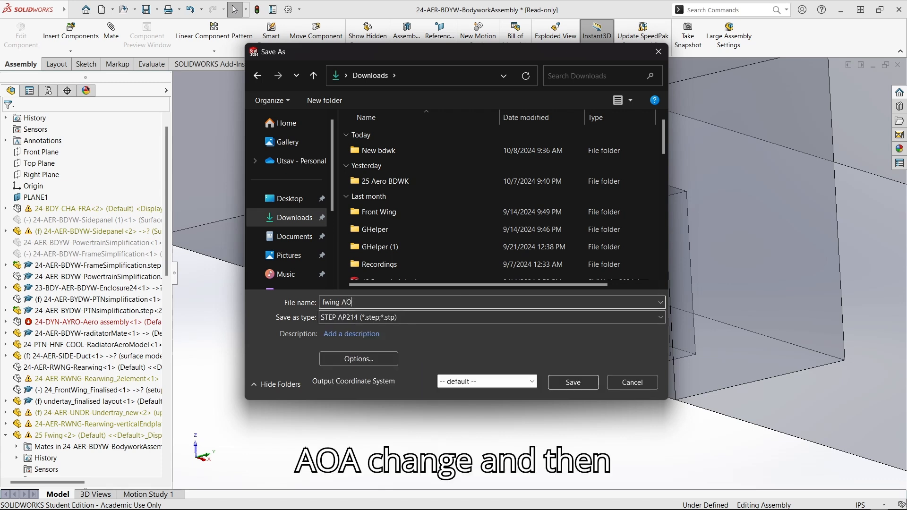
type("A change 1 (sim tut")
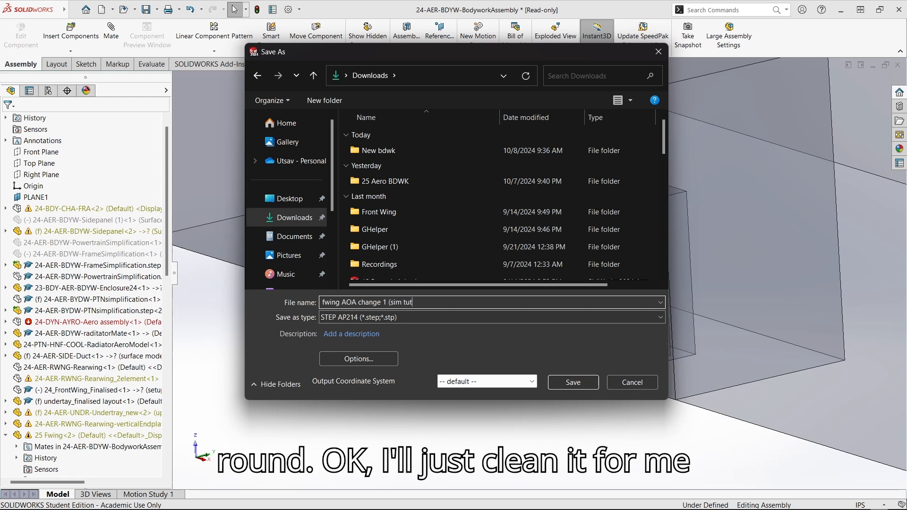
type("orai")
key("BackSpace")
key("BackSpace")
type("ial")
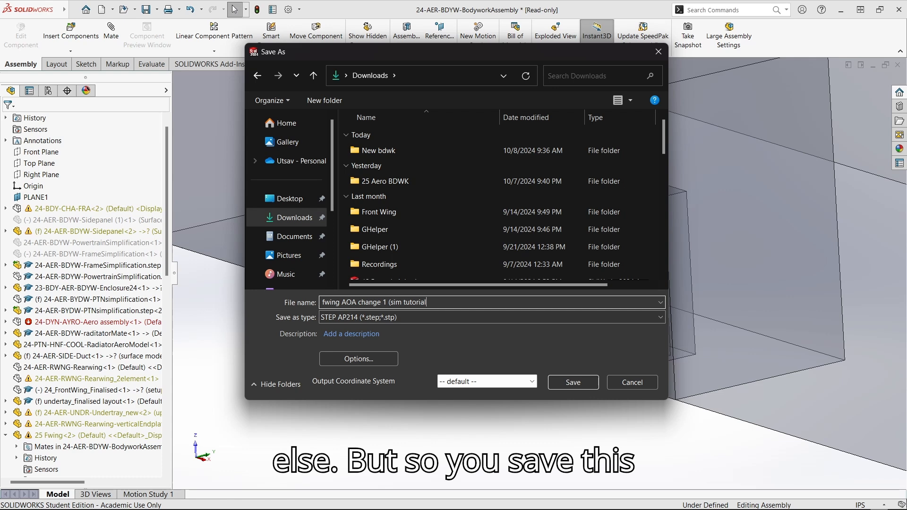
left_click(581, 387)
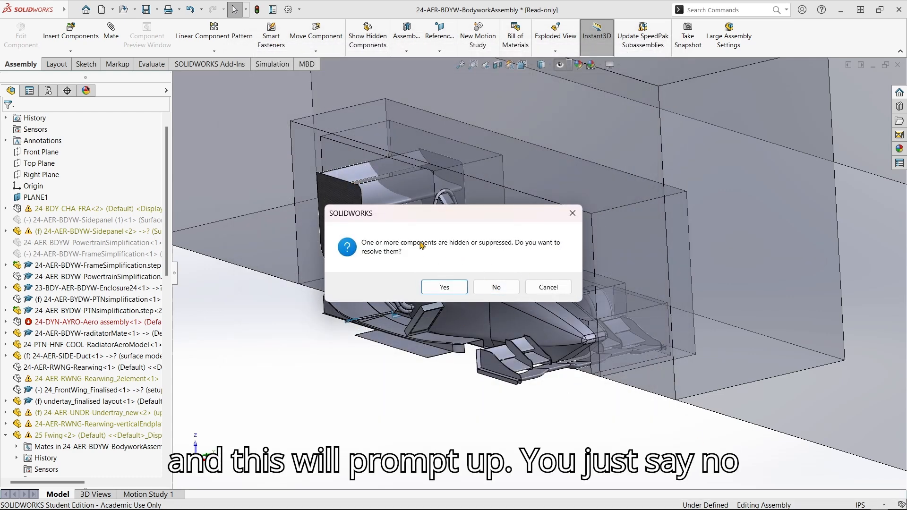
left_click(499, 289)
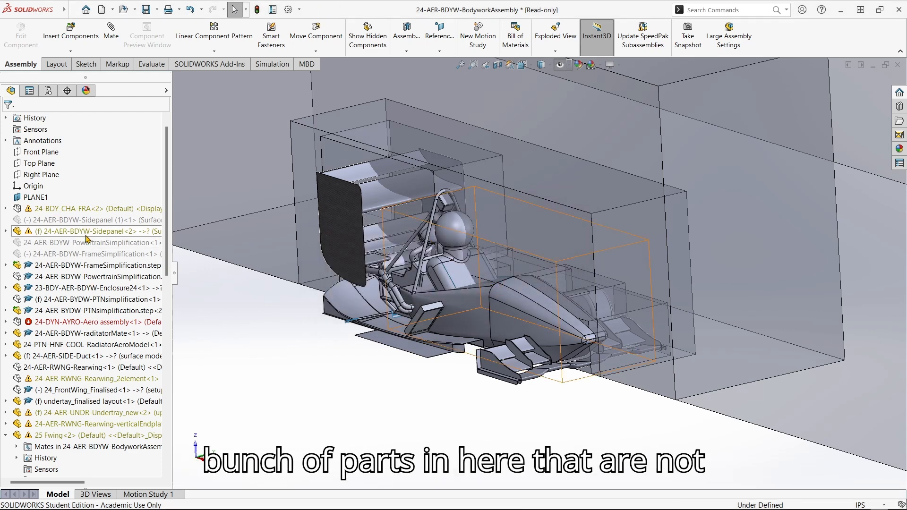
scroll(14, 347, "down", 2)
left_click(6, 344)
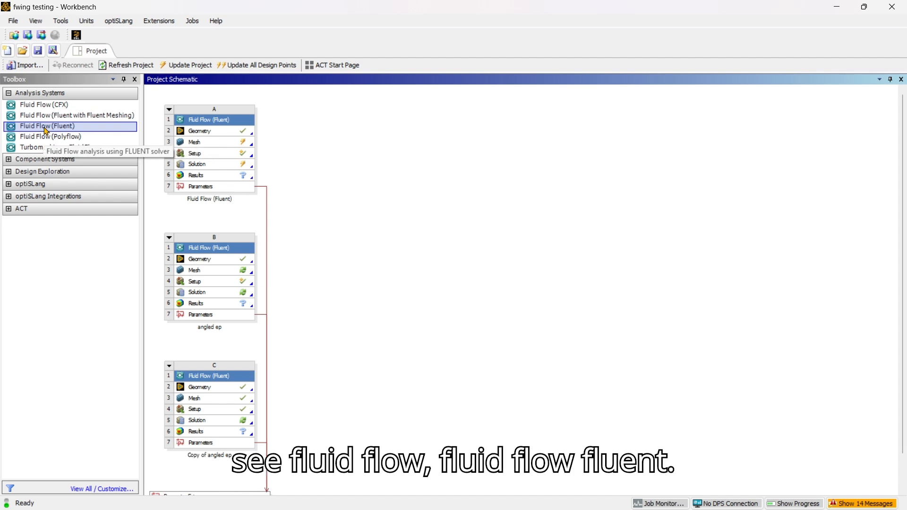
Drag a Fluid Flow (Fluent) system toward the schematic, then cancel adding it.
left_click_drag(46, 131, 89, 118)
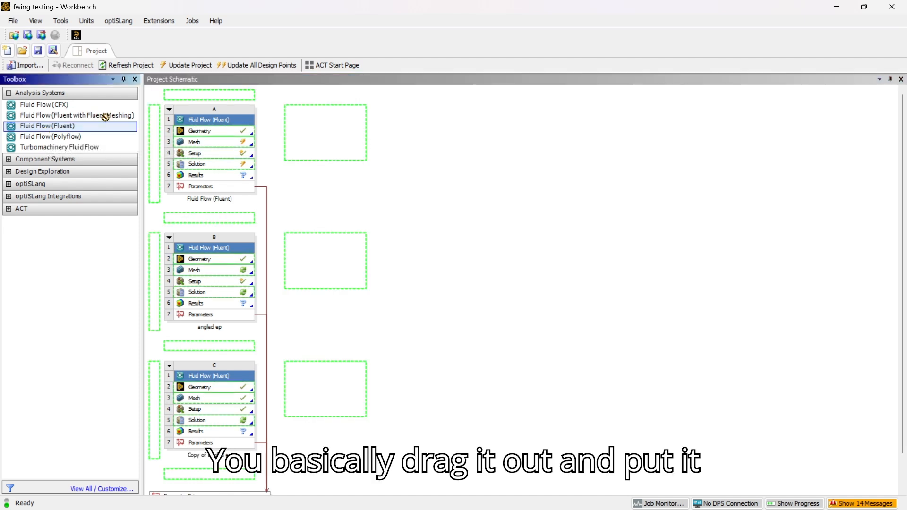
left_click_drag(358, 131, 234, 160)
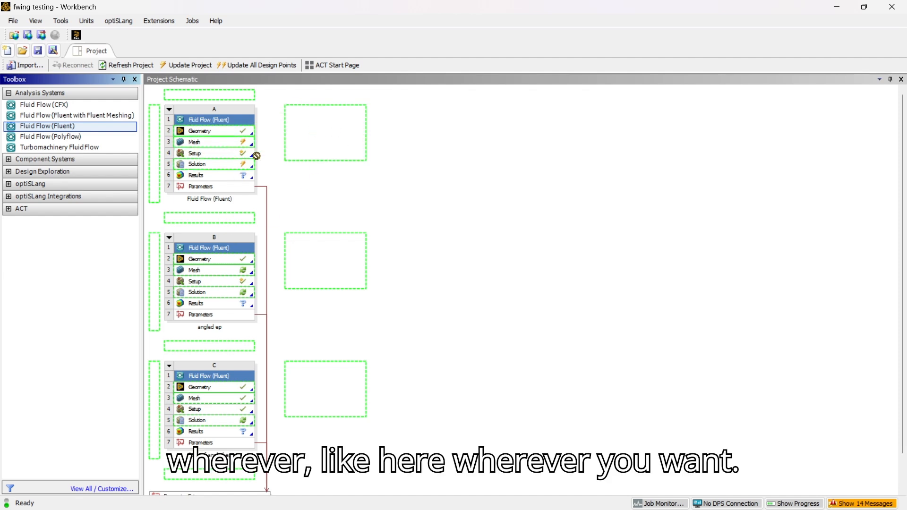
left_click_drag(66, 138, 55, 125)
left_click(342, 180)
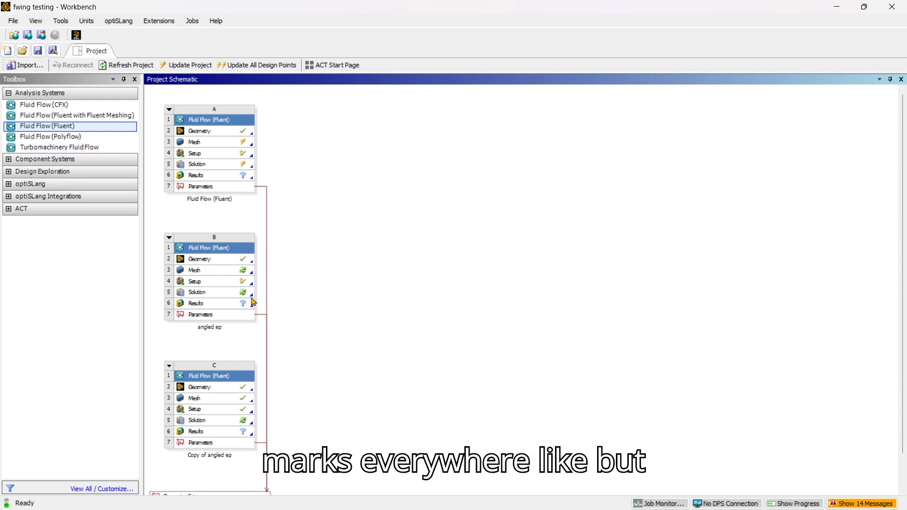
scroll(217, 415, "down", 1, "ctrl")
scroll(217, 409, "up", 2, "ctrl")
scroll(251, 252, "down", 1, "ctrl")
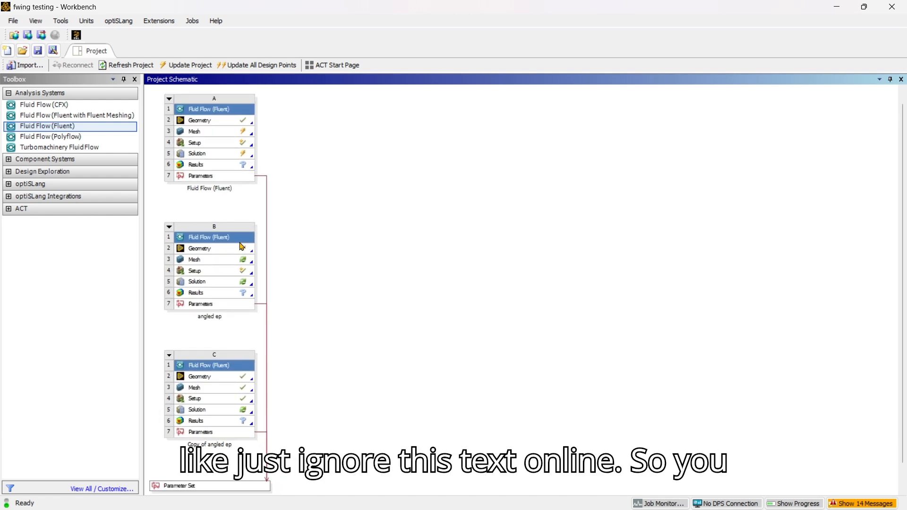
Replace system B's geometry with 'fwing AOA change 1 (sim tutorial)' from Downloads.
right_click(219, 249)
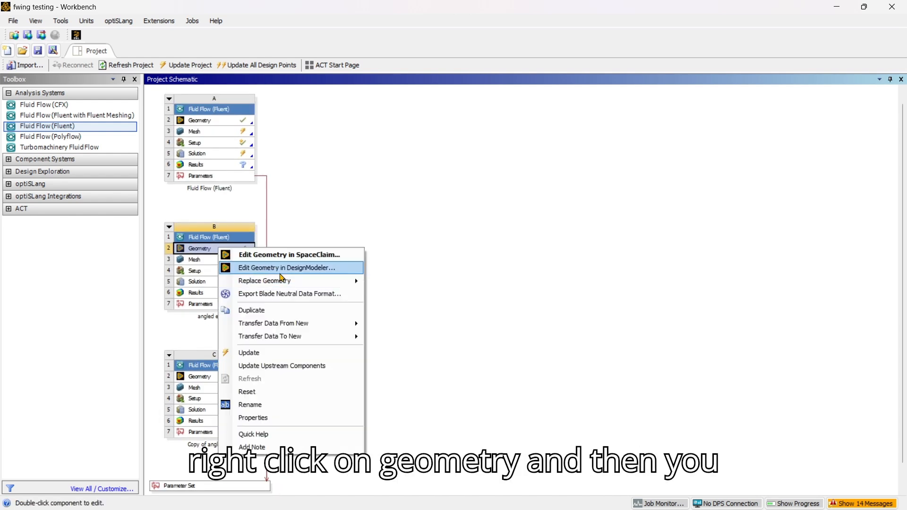
mouse_move(286, 282)
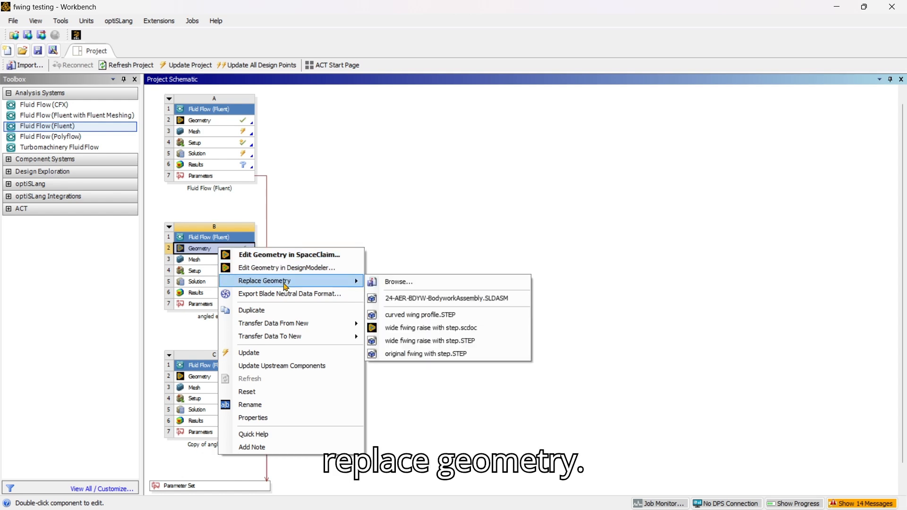
left_click(380, 282)
left_click(55, 167)
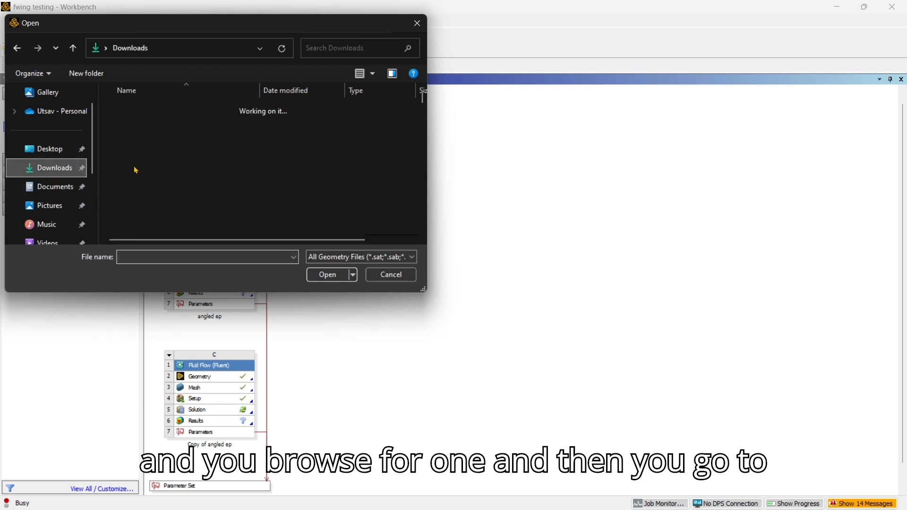
left_click(185, 160)
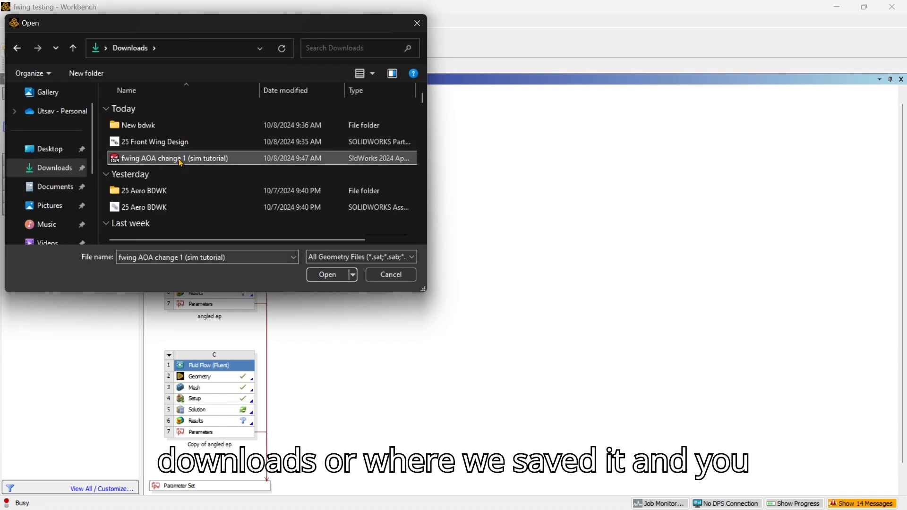
left_click(327, 275)
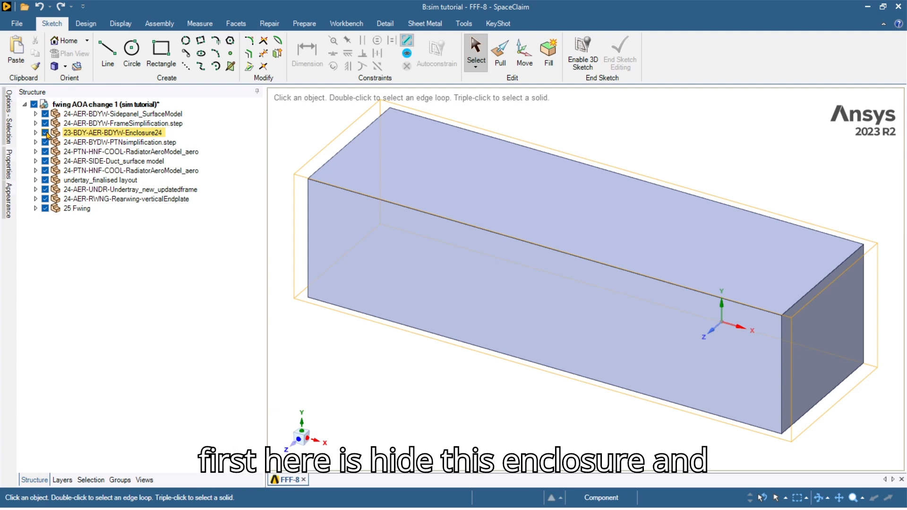
Hide 23-BDY-AER-BDYW-Enclosure24 and inspect the car from several angles, ending at the home view.
left_click(45, 133)
scroll(676, 326, "up", 3)
middle_click_drag(646, 304, 321, 277, "ctrl")
middle_click_drag(425, 293, 498, 306)
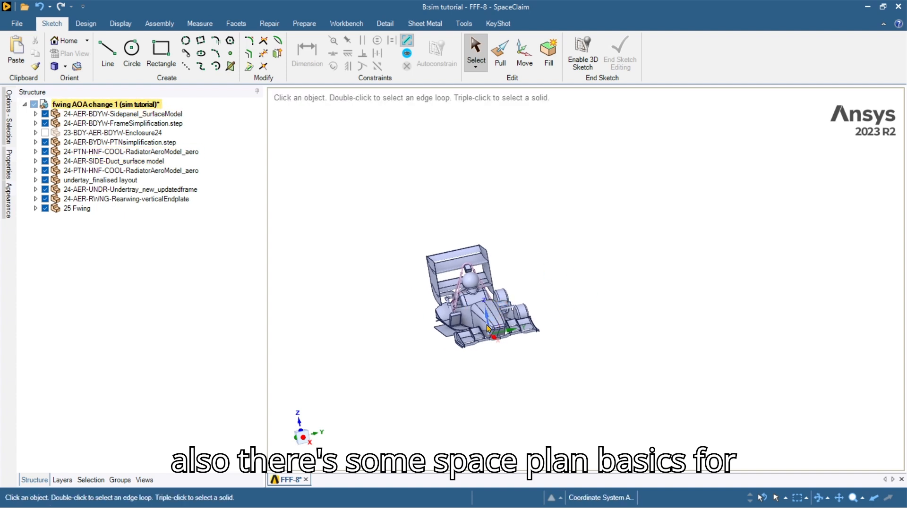
middle_click_drag(476, 311, 517, 315)
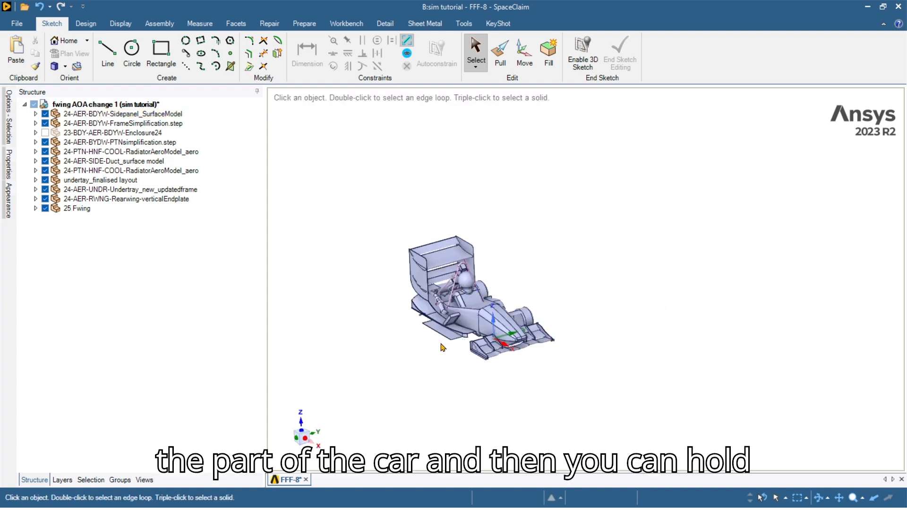
key("ctrl")
mouse_move(460, 354)
middle_mouse_down("ctrl")
mouse_move(508, 358)
mouse_move(470, 351)
middle_mouse_up("ctrl")
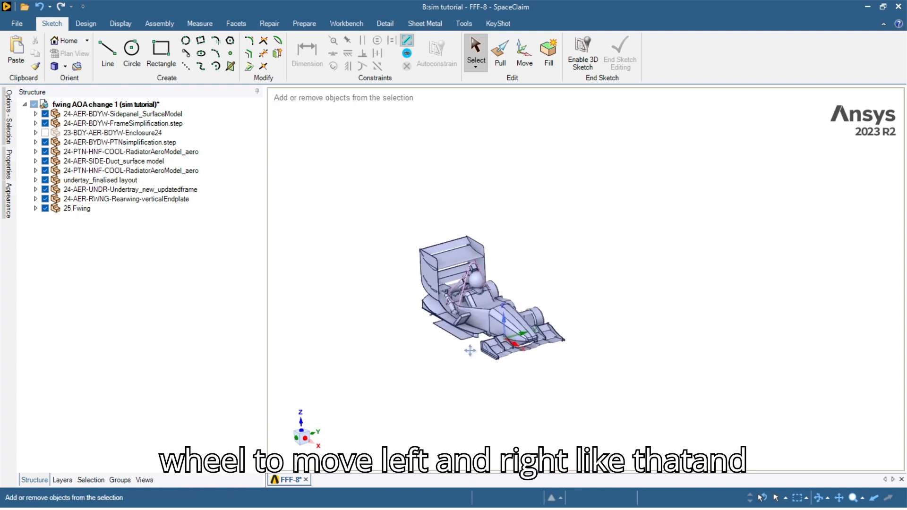
middle_click_drag(476, 309, 495, 396, "shift")
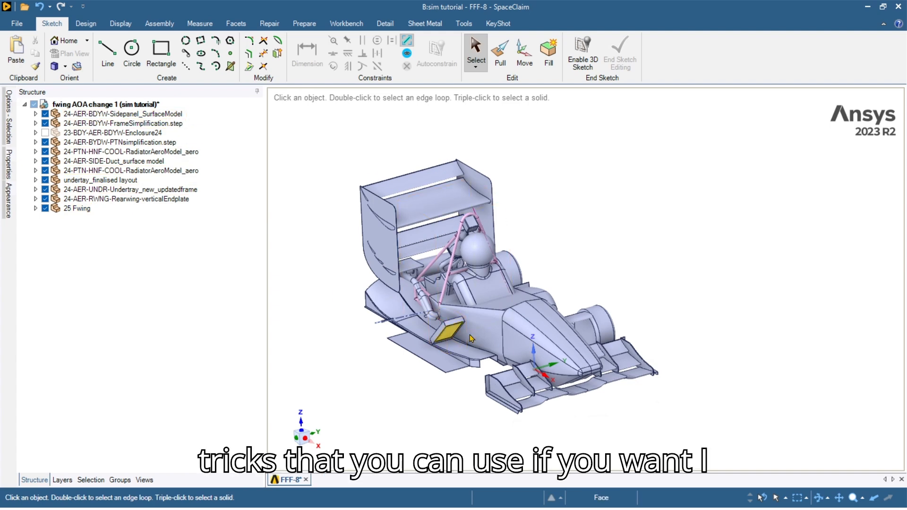
middle_click_drag(619, 375, 418, 304)
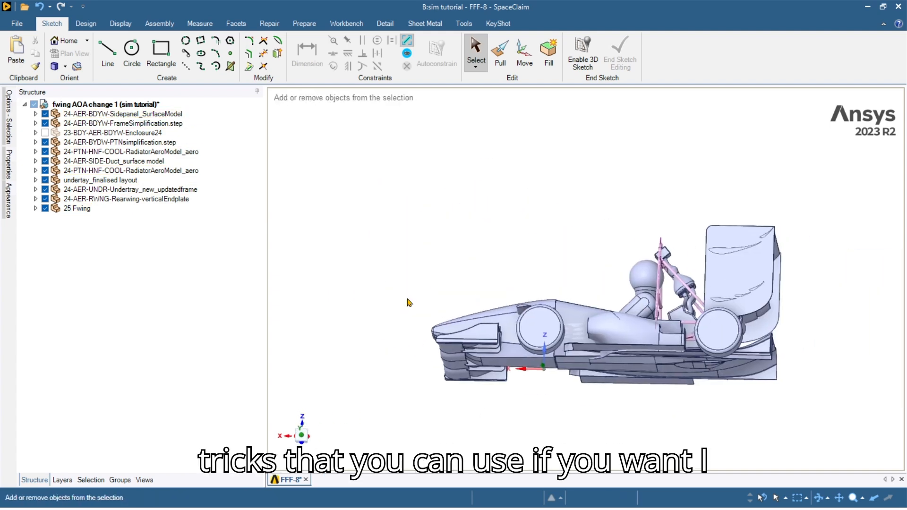
key("h")
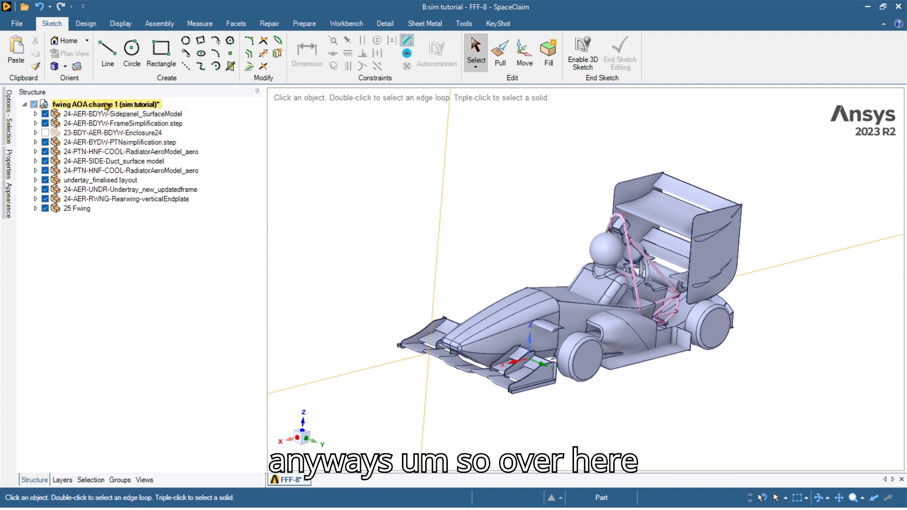
left_click(610, 495)
key("alt+Tab")
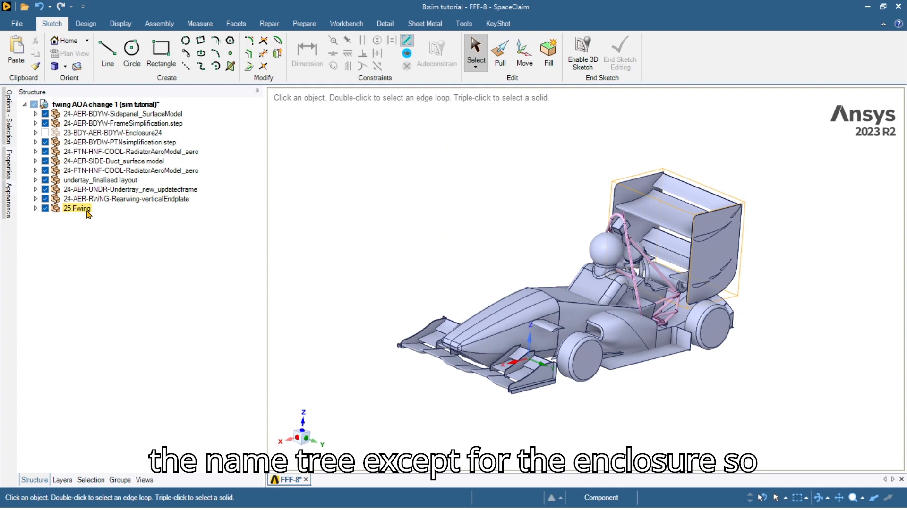
Suppress for physics every component from the side panel down to 25 Fwing, except Enclosure24.
left_click(106, 116)
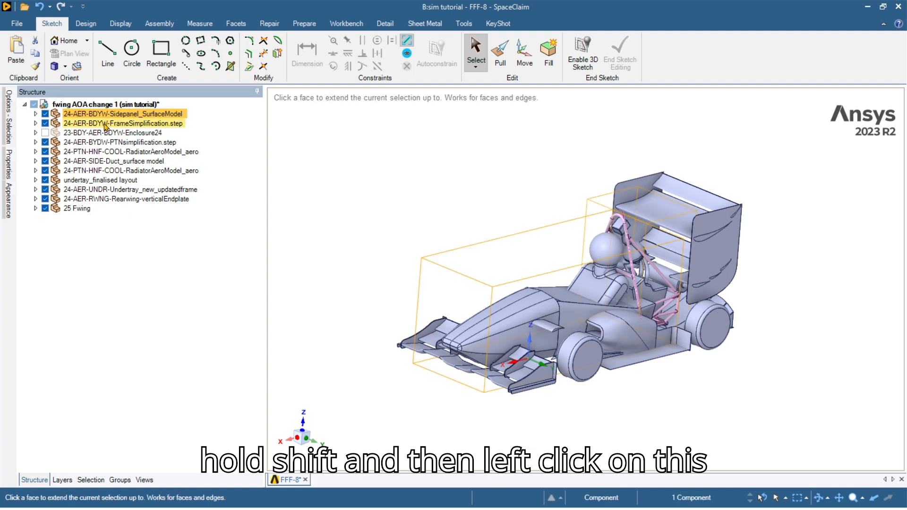
left_click(75, 209, "shift")
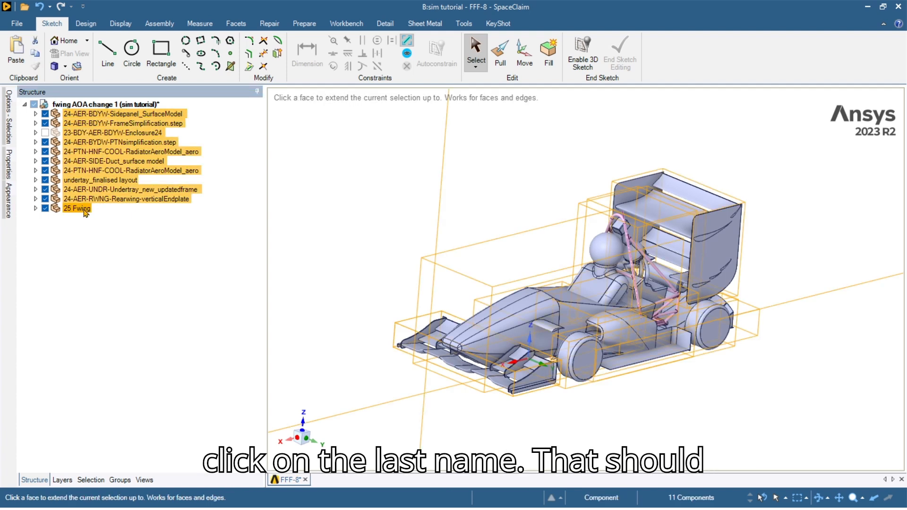
key("ctrl")
left_click(106, 133, "ctrl")
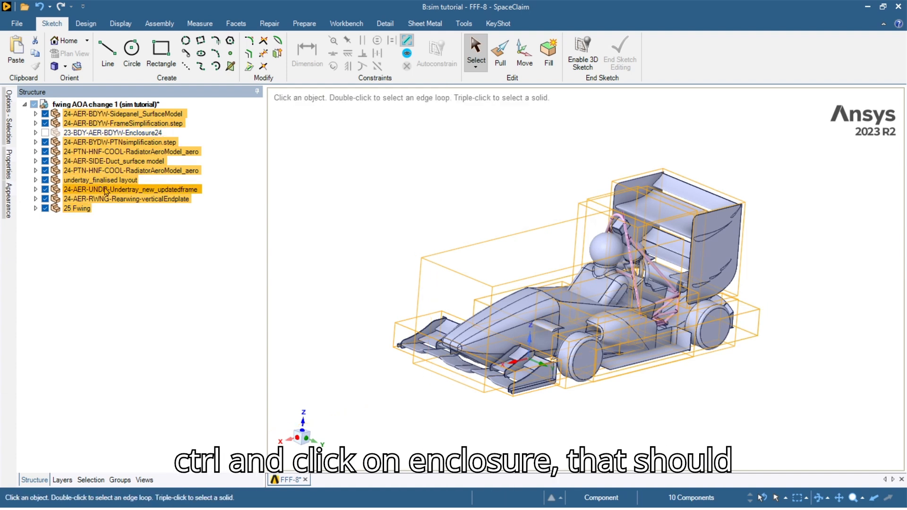
right_click(112, 121)
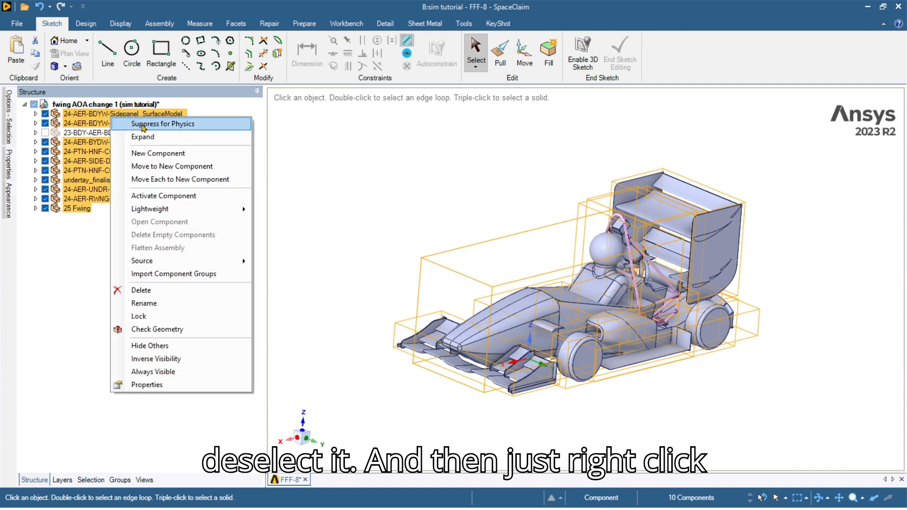
left_click(156, 126)
left_click(335, 149)
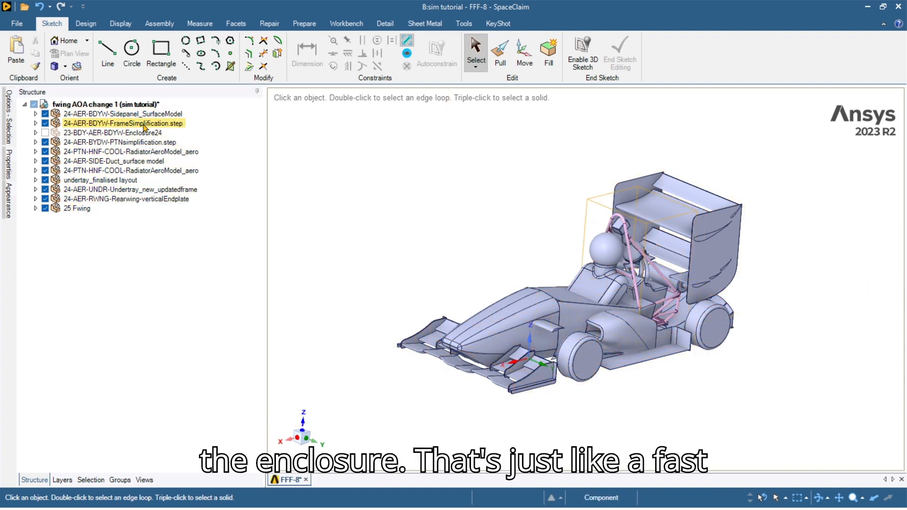
middle_click_drag(630, 358, 605, 357, "ctrl")
scroll(538, 324, "up", 2)
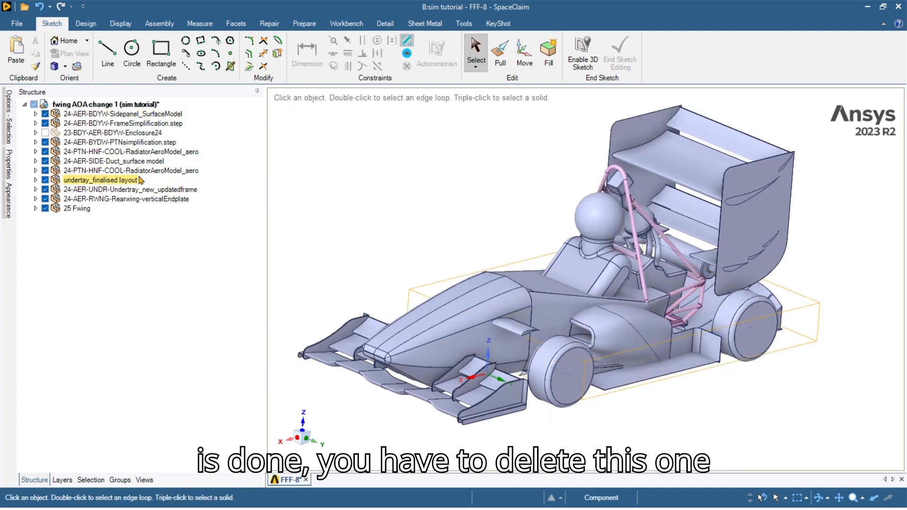
Delete the duplicate RadiatorAeroModel_aero component.
middle_click_drag(518, 267, 531, 333)
scroll(474, 268, "up", 5)
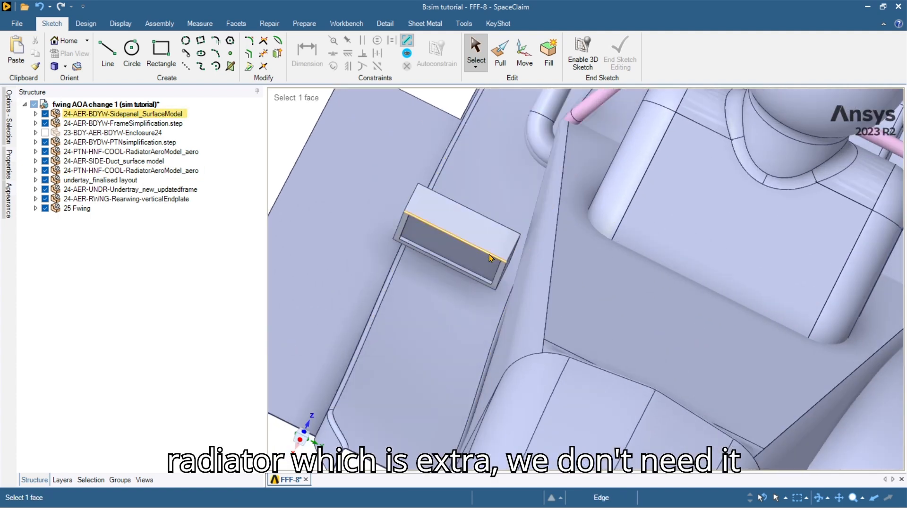
scroll(470, 264, "down", 4)
middle_click_drag(544, 302, 539, 275)
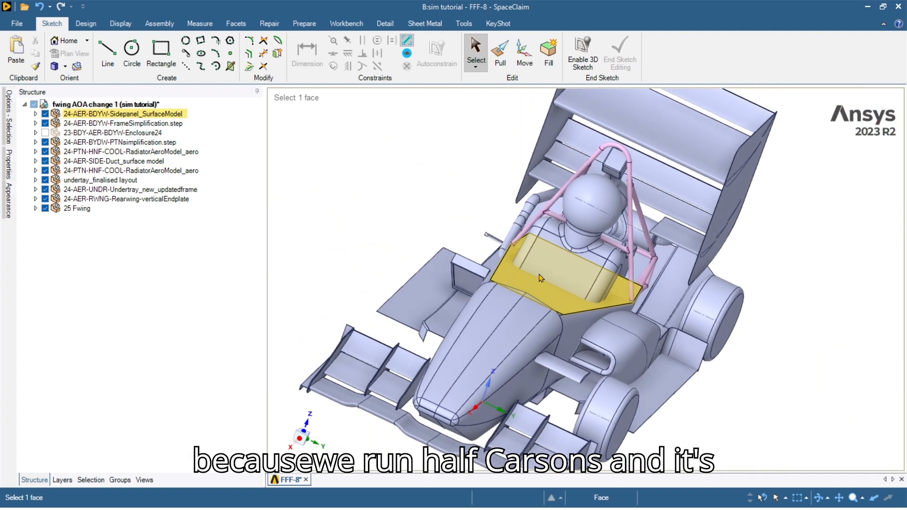
right_click(124, 172)
left_click(207, 329)
Start the Design tab's Combine tool with the driver as the body to trim.
scroll(588, 338, "down", 3)
middle_click_drag(588, 338, 500, 349)
scroll(496, 356, "up", 2)
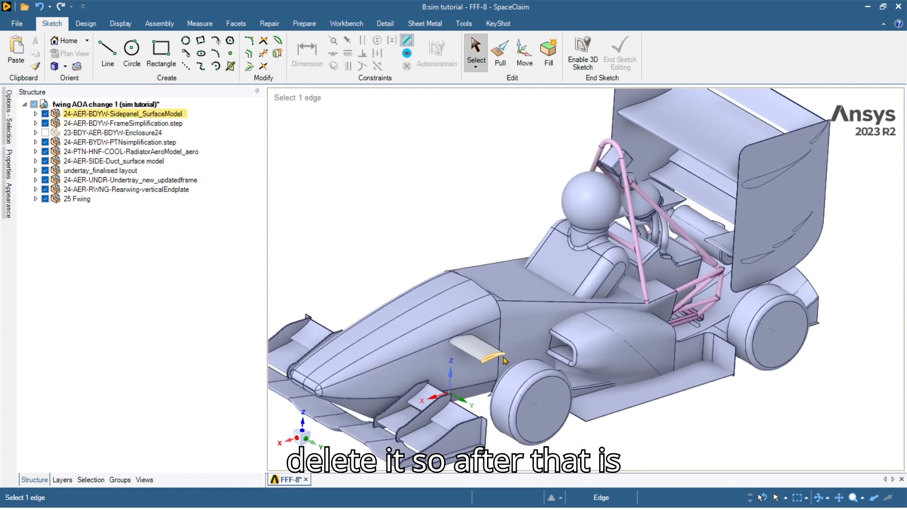
left_click(85, 23)
left_click(315, 51)
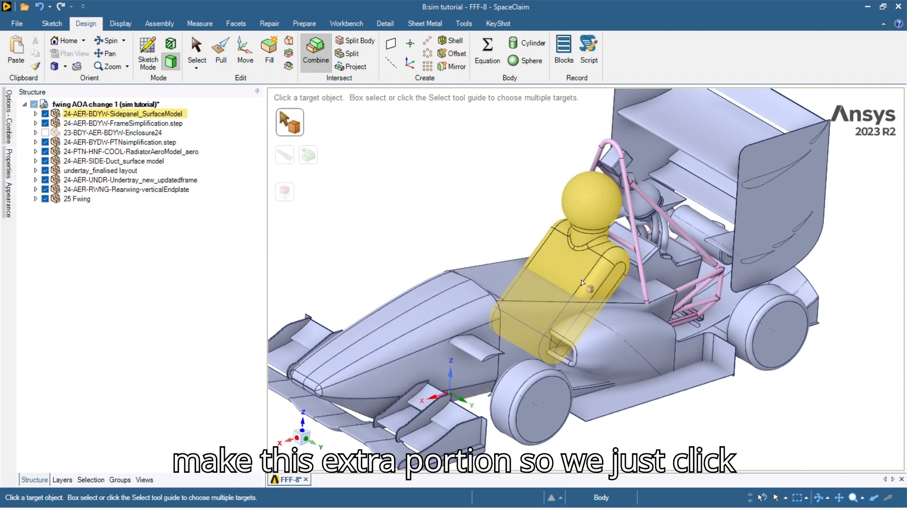
left_click(582, 282)
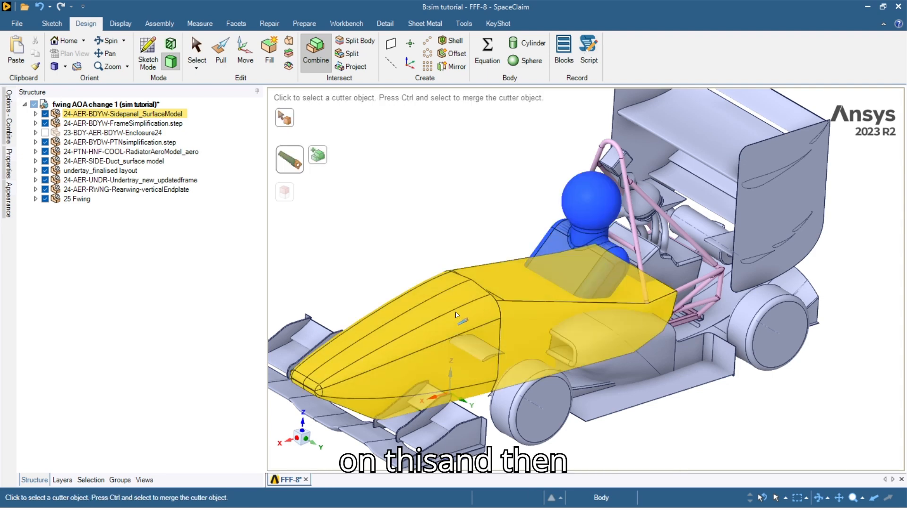
Trim away the driver region lying inside the car body using Combine.
left_click(622, 307)
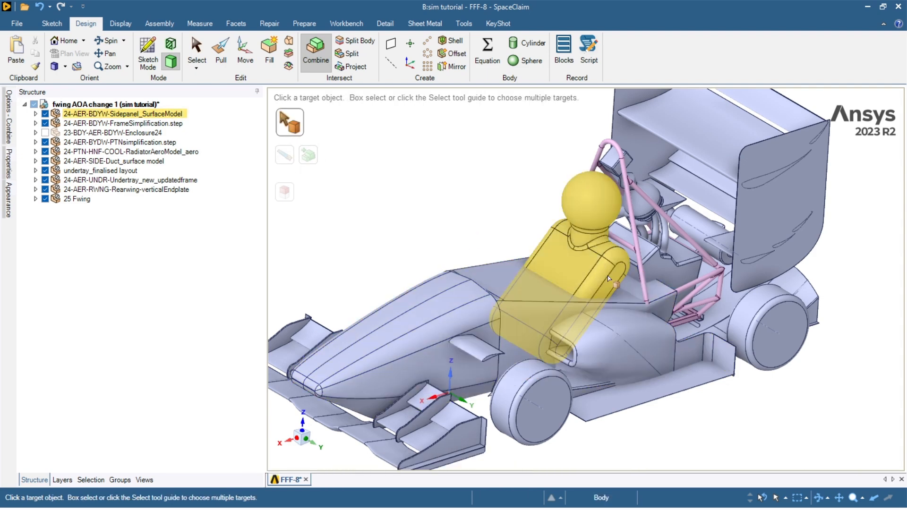
left_click(609, 279)
left_click(548, 311)
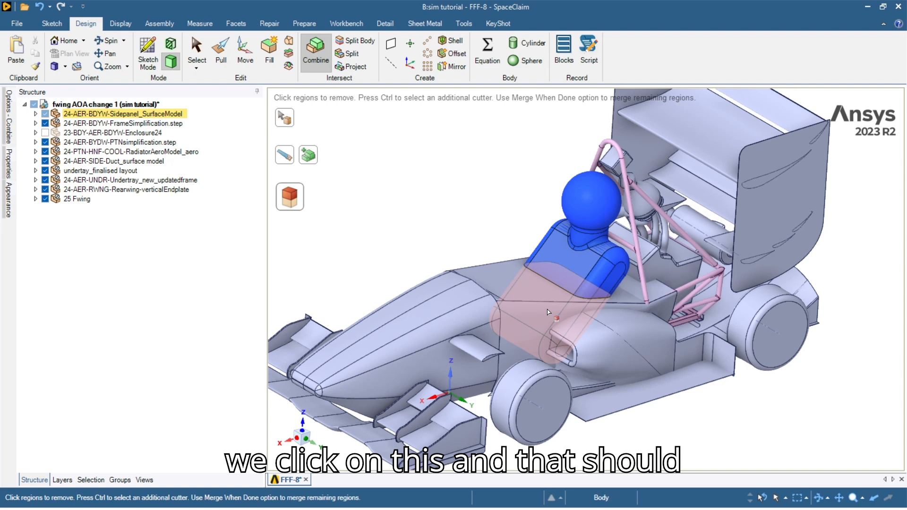
mouse_move(539, 315)
middle_mouse_down()
mouse_move(536, 302)
mouse_move(550, 310)
middle_mouse_up()
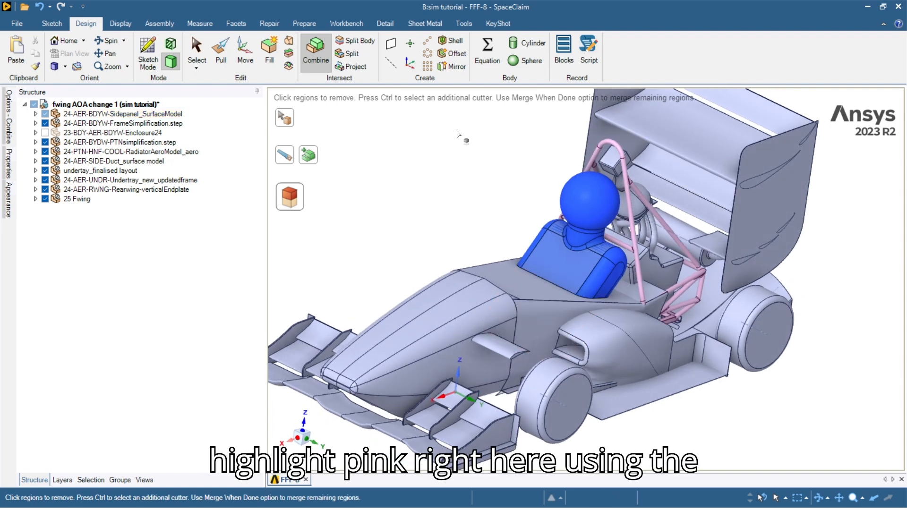
left_click(553, 313)
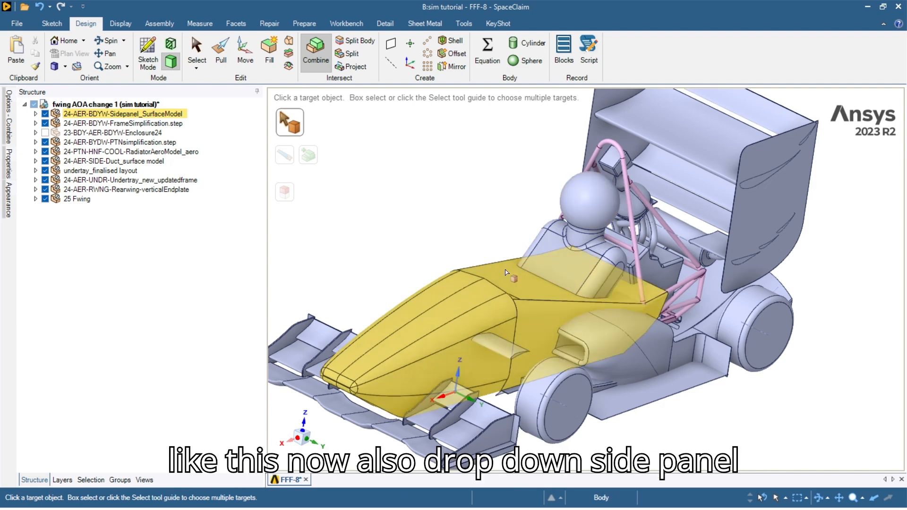
Delete the fourth NONE surface from the side panel component.
left_click(36, 114)
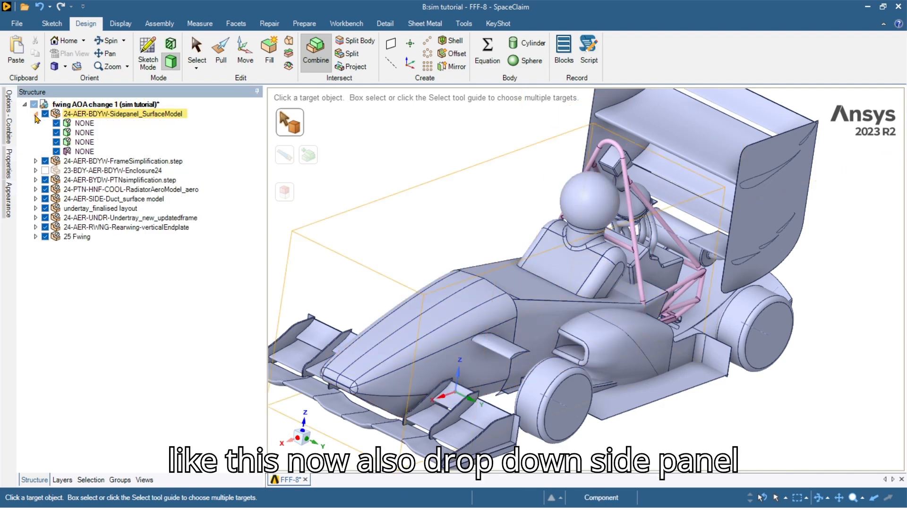
right_click(82, 151)
left_click(111, 200)
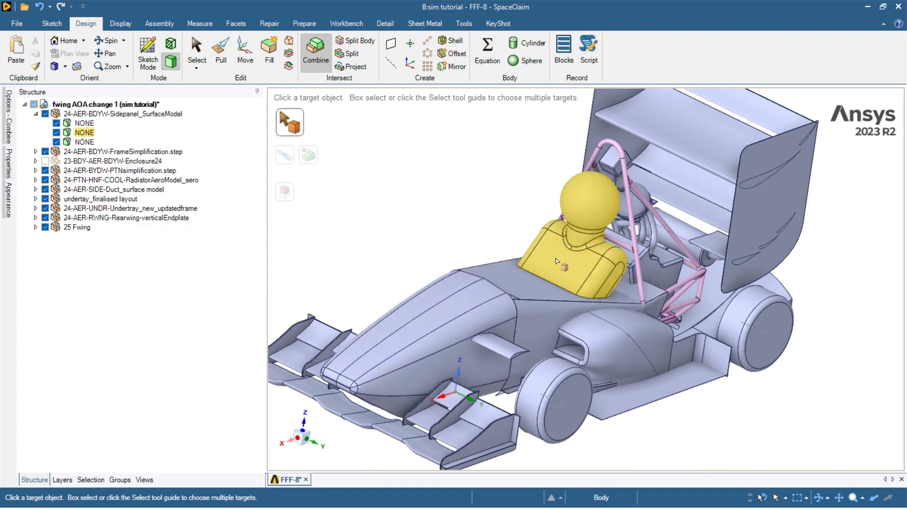
middle_click_drag(556, 261, 454, 358)
scroll(574, 401, "up", 3)
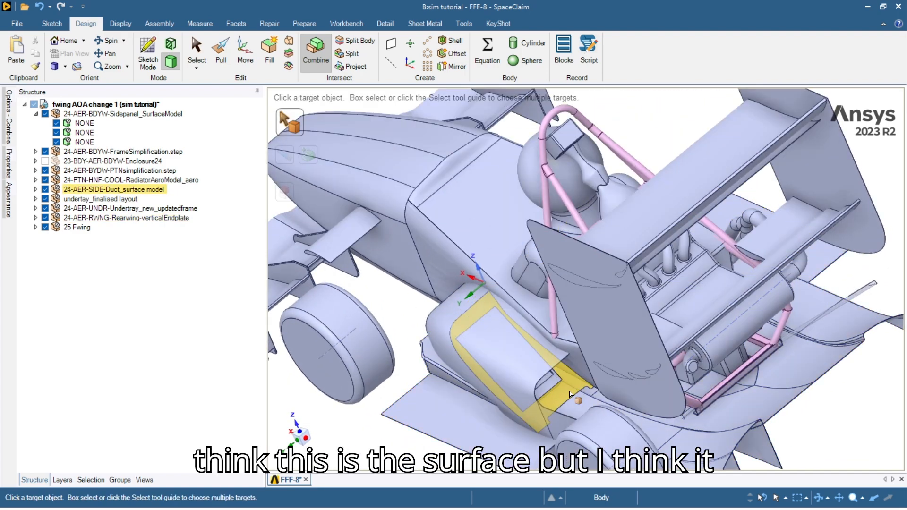
middle_click_drag(570, 394, 495, 339)
scroll(602, 215, "down", 3)
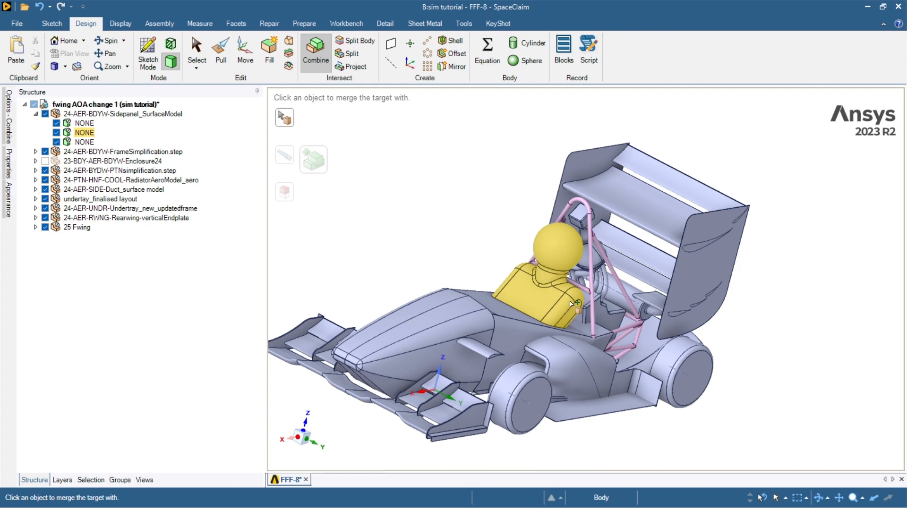
Merge the sidepanel bodywork and the small wing into the driver body.
left_click(552, 302, "ctrl")
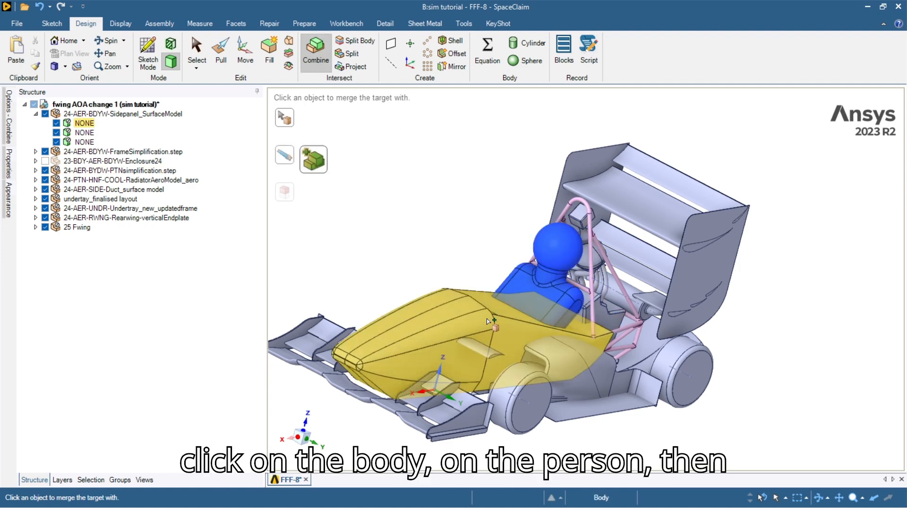
left_click(470, 317)
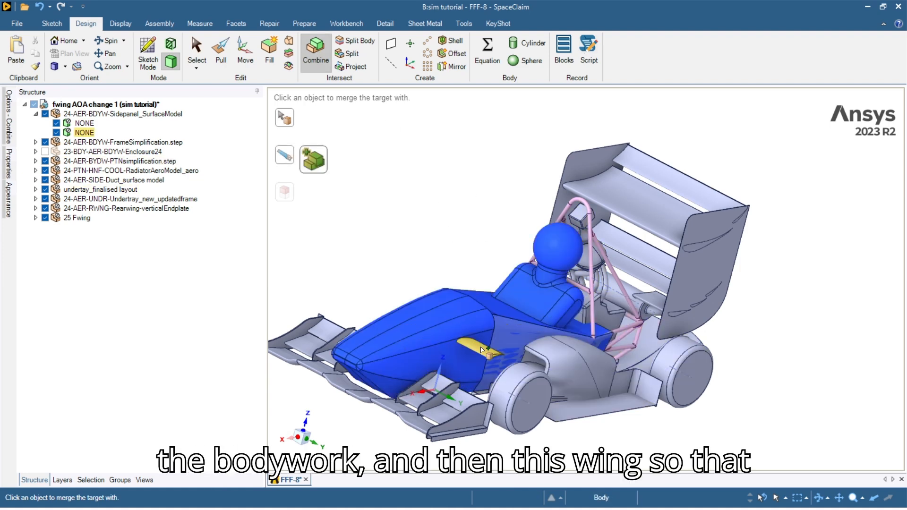
left_click(480, 350)
middle_click_drag(482, 349, 489, 345)
scroll(490, 346, "down", 5)
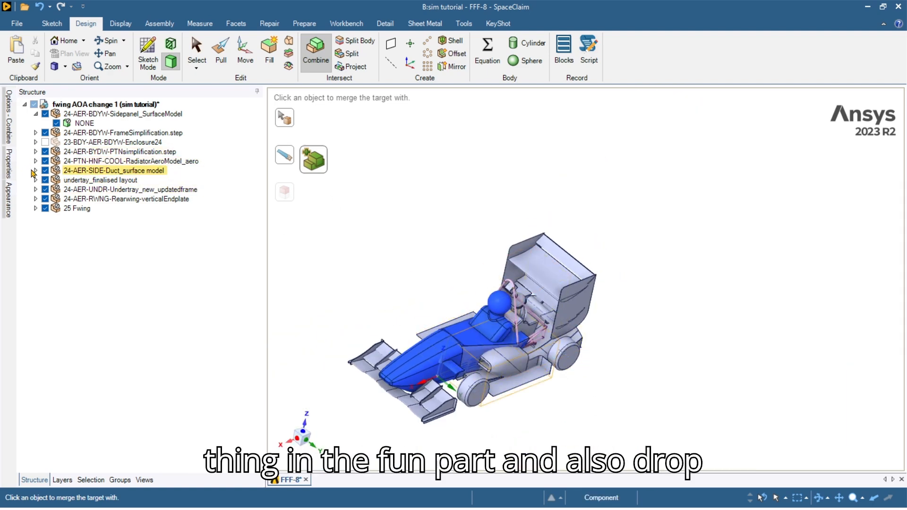
Delete the third NONE body from 24-AER-SIDE-Duct_surface model, leaving two bodies.
left_click(35, 170)
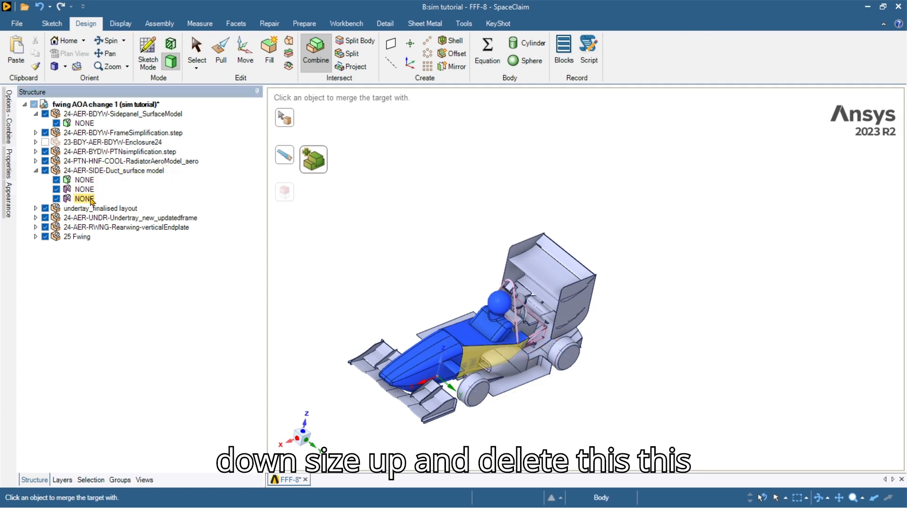
right_click(91, 201)
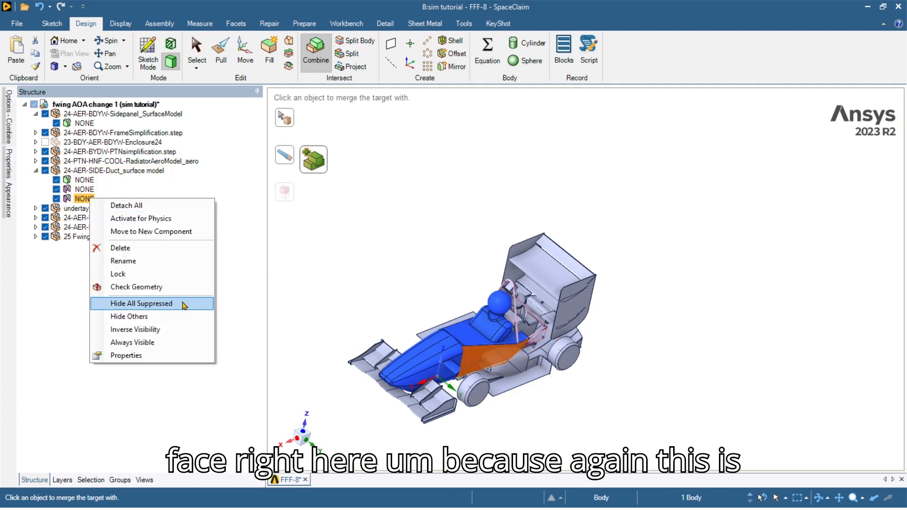
left_click(120, 248)
scroll(374, 244, "up", 5)
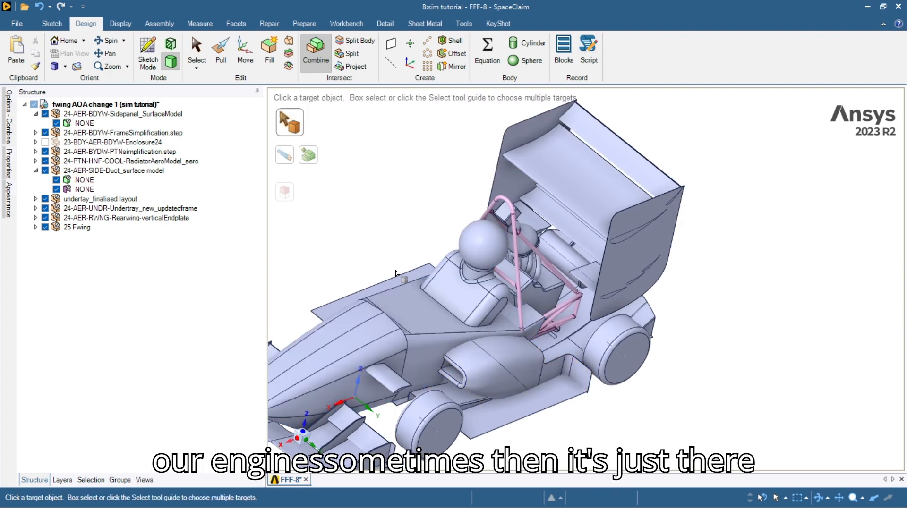
scroll(373, 243, "down", 4)
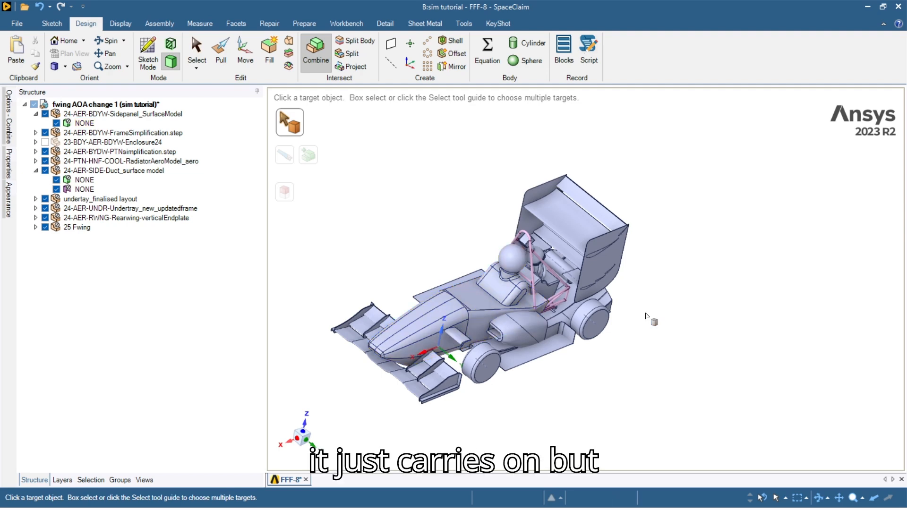
scroll(504, 348, "up", 2)
middle_click_drag(499, 324, 502, 343, "shift")
middle_click_drag(481, 392, 485, 345)
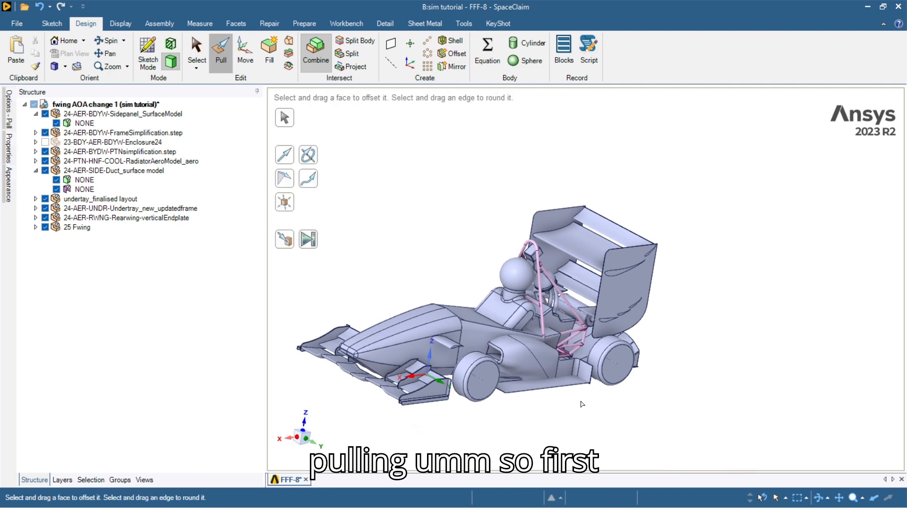
Pull the undertray's thin side face outward by 2 mm.
scroll(582, 402, "up", 3)
left_click(514, 375)
scroll(501, 366, "down", 4)
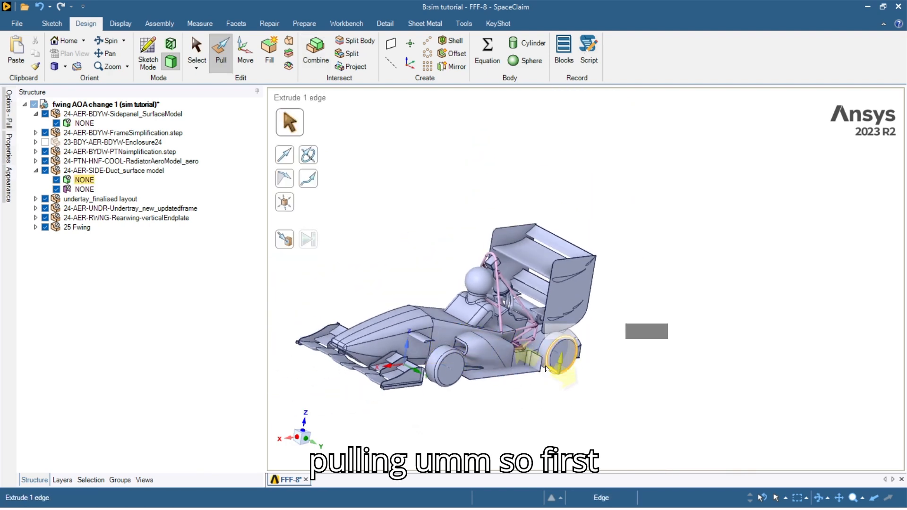
scroll(543, 364, "up", 8)
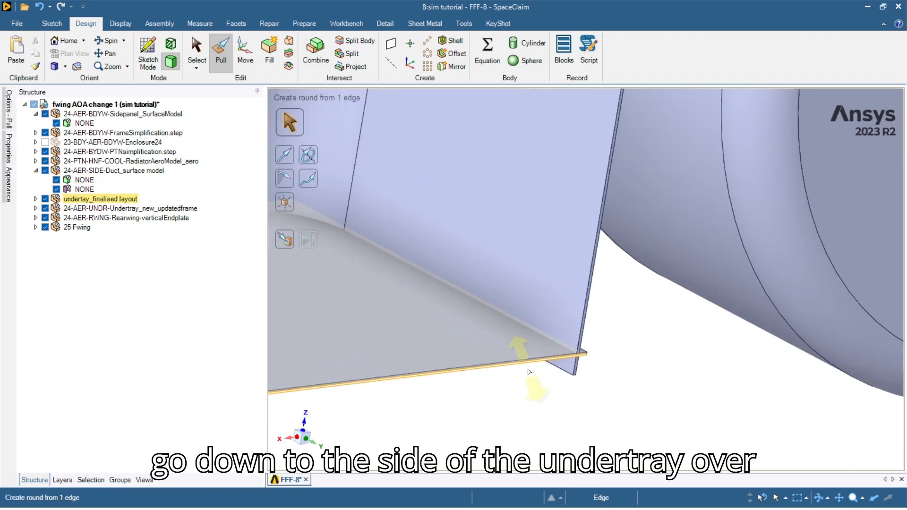
left_click(523, 357)
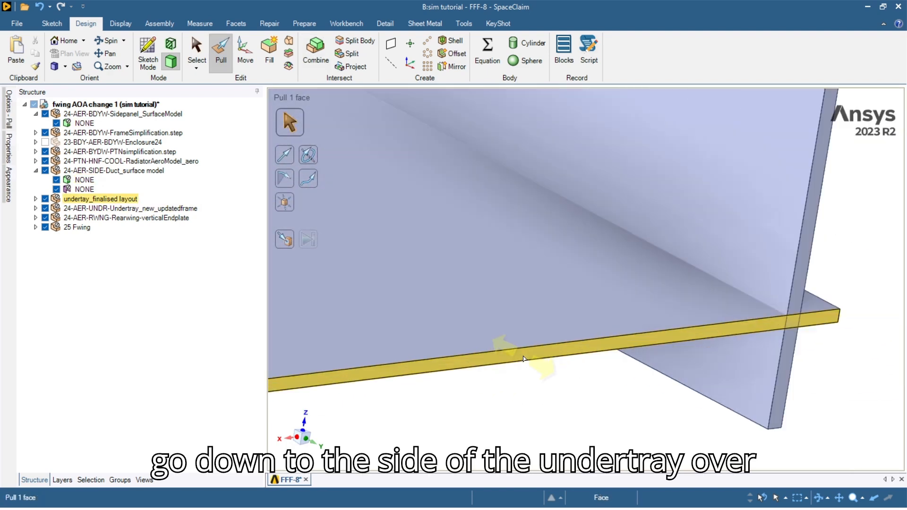
scroll(522, 357, "down", 6)
left_click(505, 357)
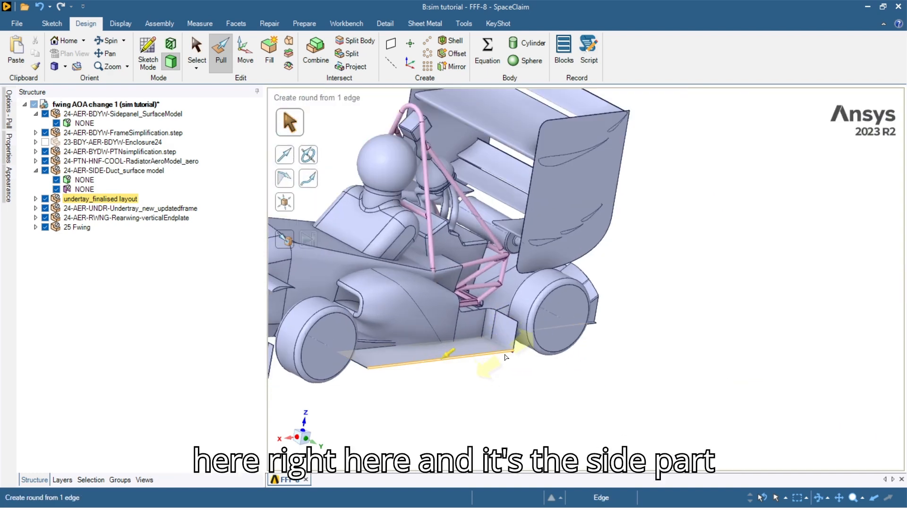
key("Escape")
scroll(489, 345, "up", 10)
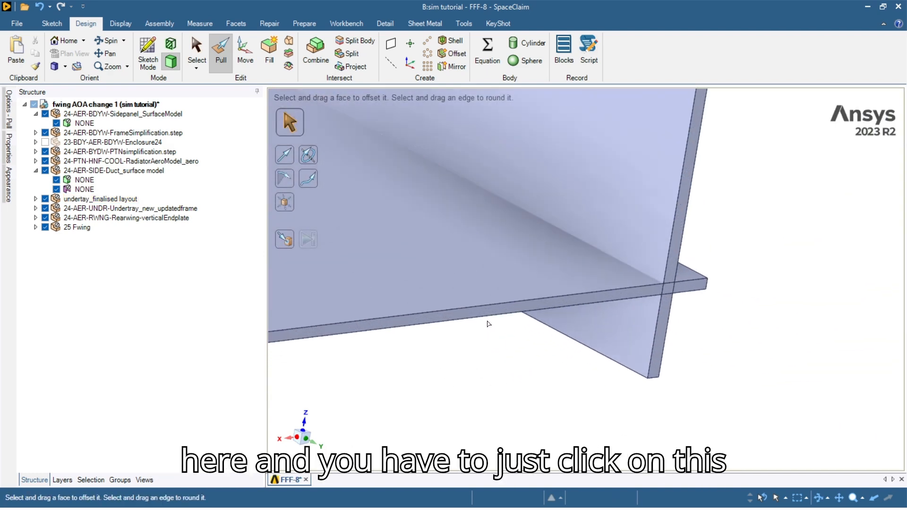
left_click(487, 316)
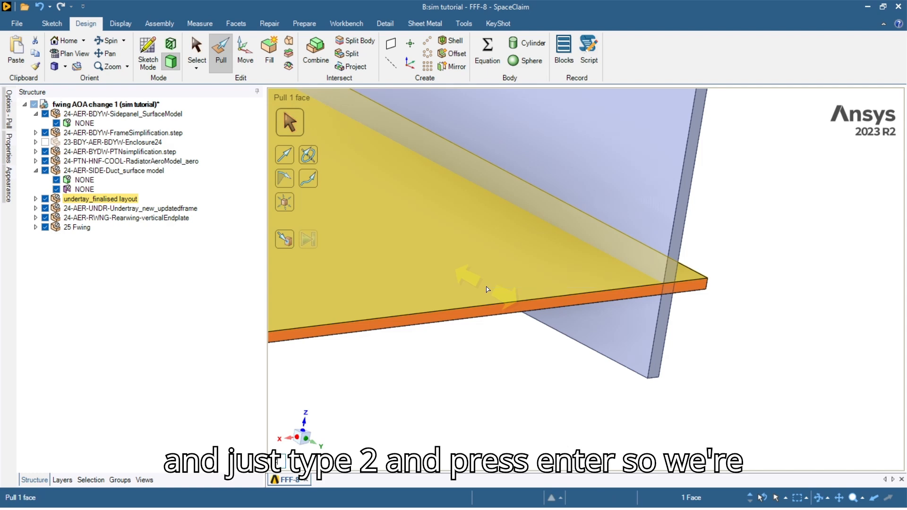
scroll(487, 289, "down", 10)
key("space")
type("2")
key("Return")
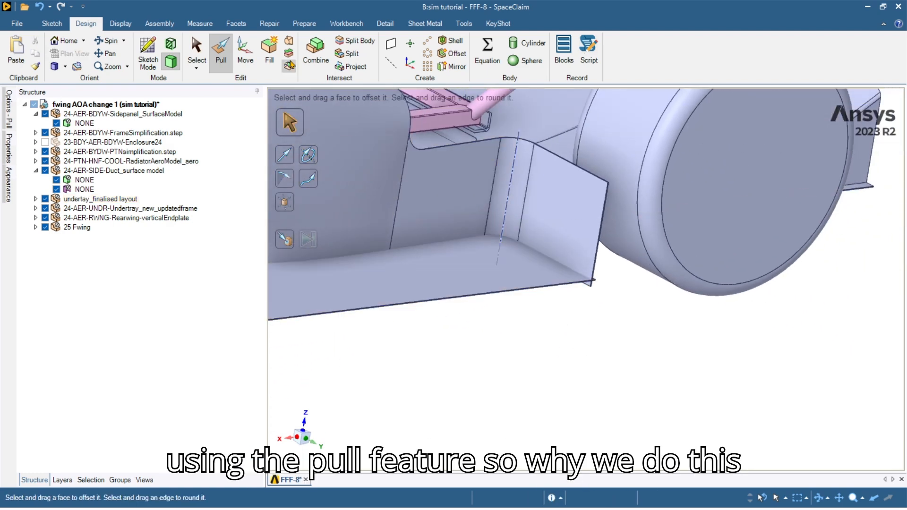
Select undertray faces and edges near the endplate, then view the undertray's underside.
scroll(627, 375, "up", 5)
left_click(633, 306)
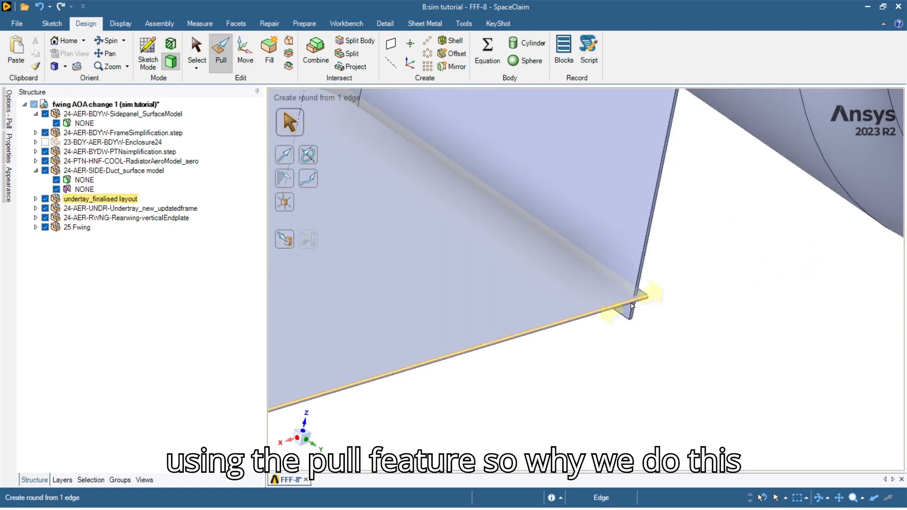
left_click(637, 304)
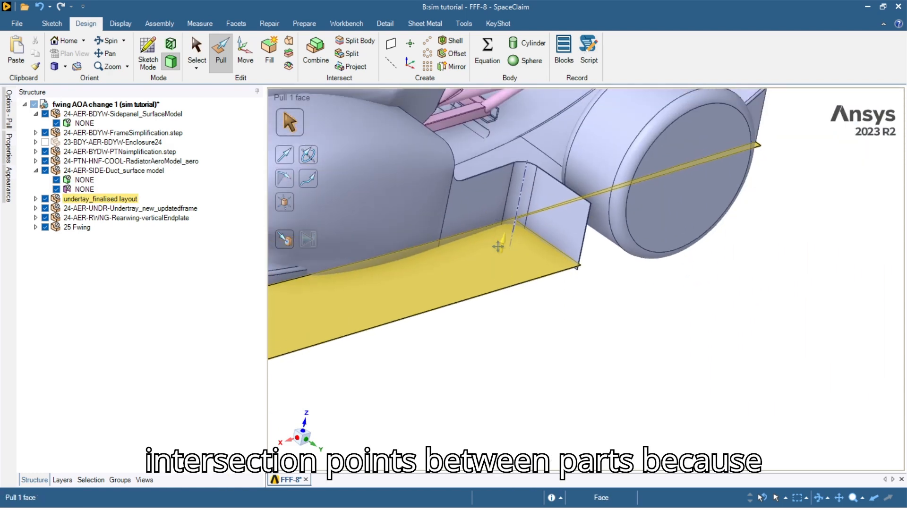
scroll(464, 205, "up", 3)
middle_click_drag(464, 205, 460, 161)
left_click(332, 303)
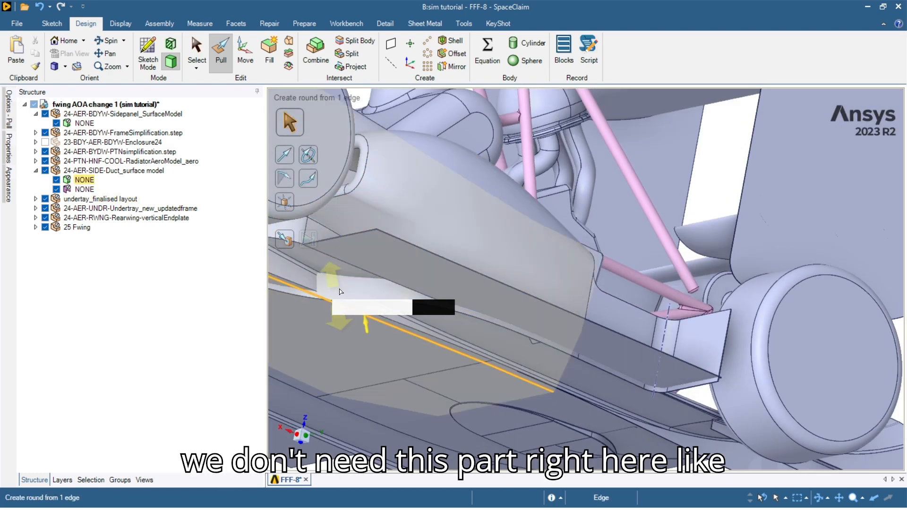
middle_click_drag(347, 291, 386, 286)
left_click(387, 286)
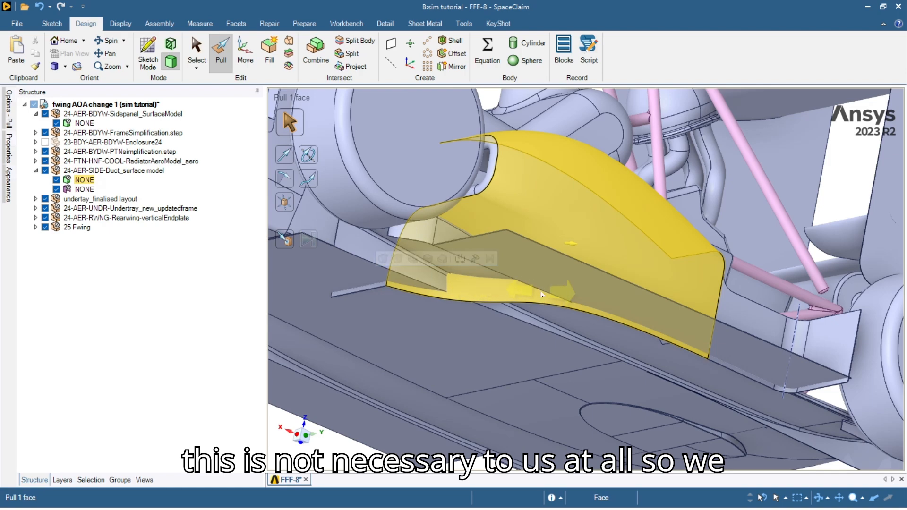
middle_click_drag(788, 388, 610, 350, "shift")
scroll(610, 353, "up", 4)
scroll(680, 318, "down", 7)
middle_click_drag(444, 241, 474, 349)
scroll(460, 220, "up", 7)
scroll(459, 220, "down", 7)
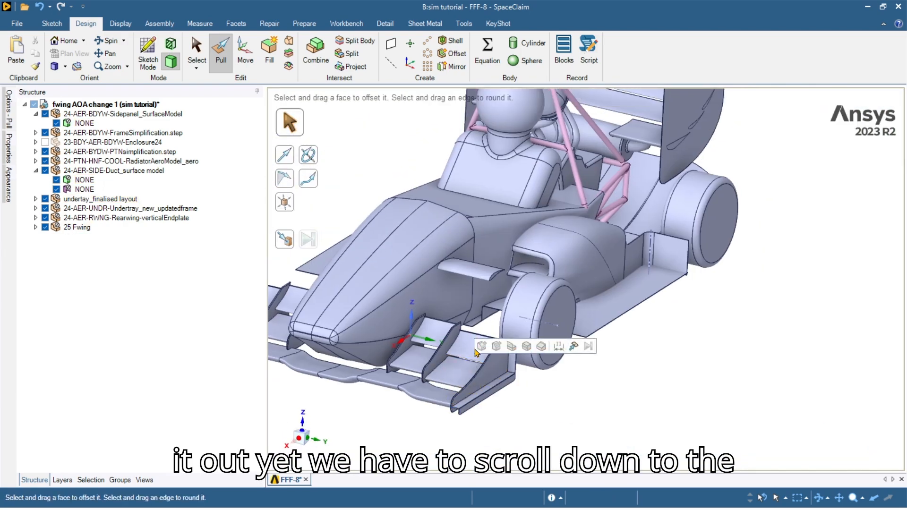
From the underside, pull the undertray's thin leading face forward by 3 mm.
middle_click_drag(469, 295, 468, 354)
scroll(468, 354, "up", 8)
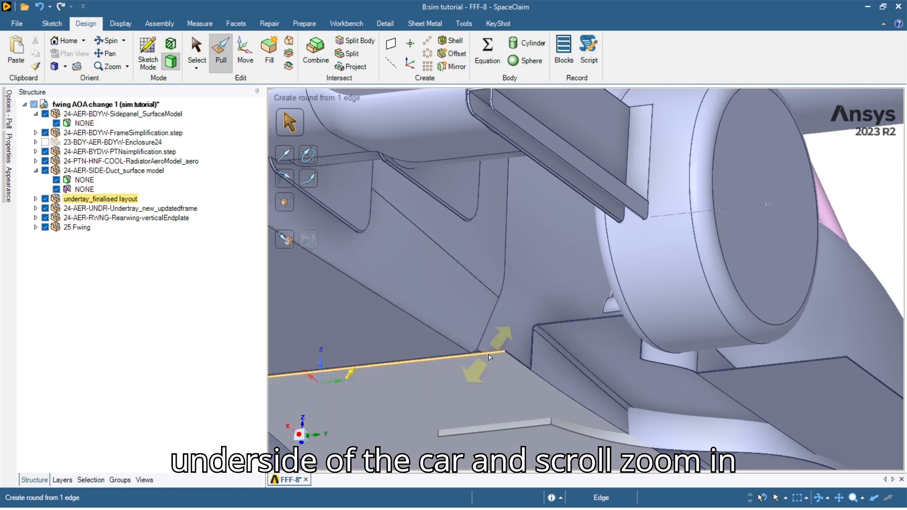
scroll(468, 355, "up", 3)
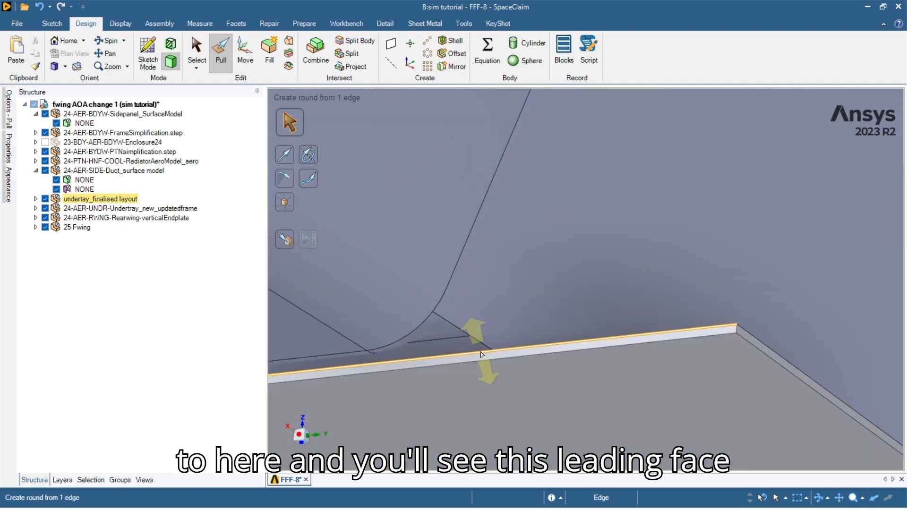
scroll(482, 361, "down", 8)
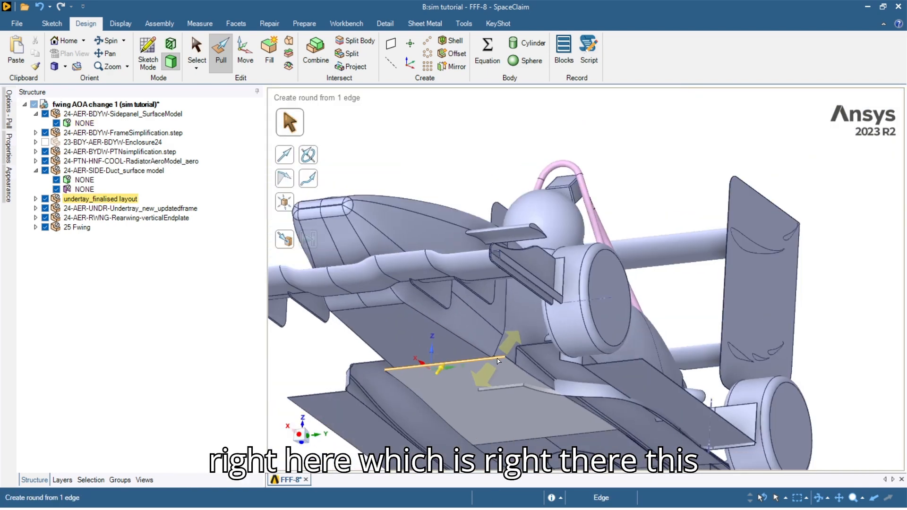
scroll(499, 359, "up", 6)
scroll(499, 359, "up", 3)
left_click(490, 356)
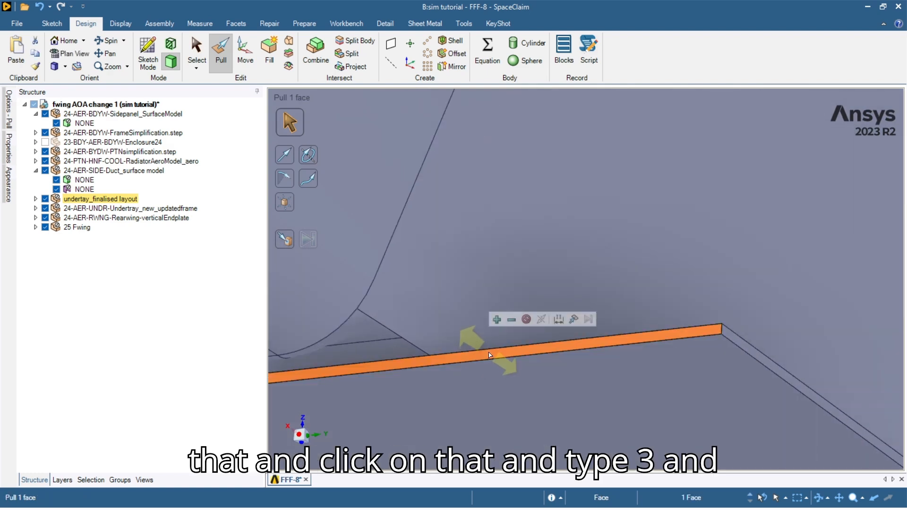
type("3")
key("Return")
scroll(489, 355, "down", 8)
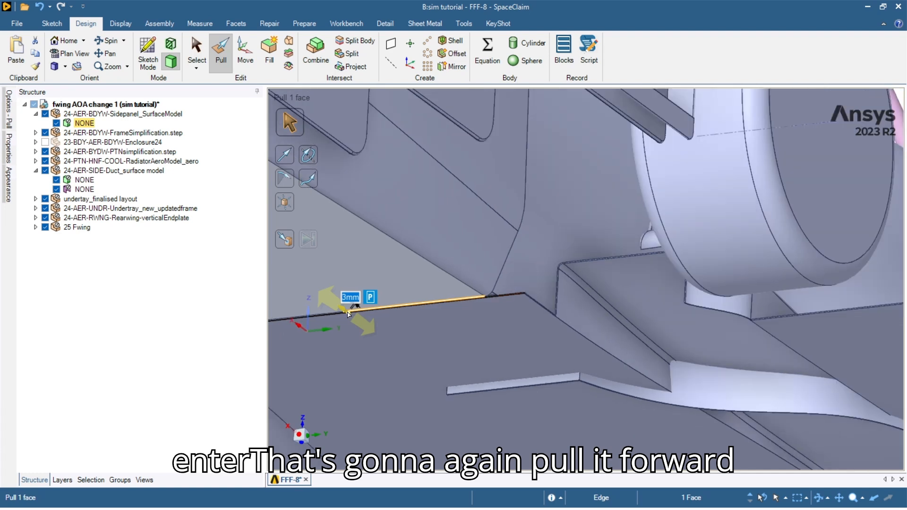
scroll(563, 371, "down", 6)
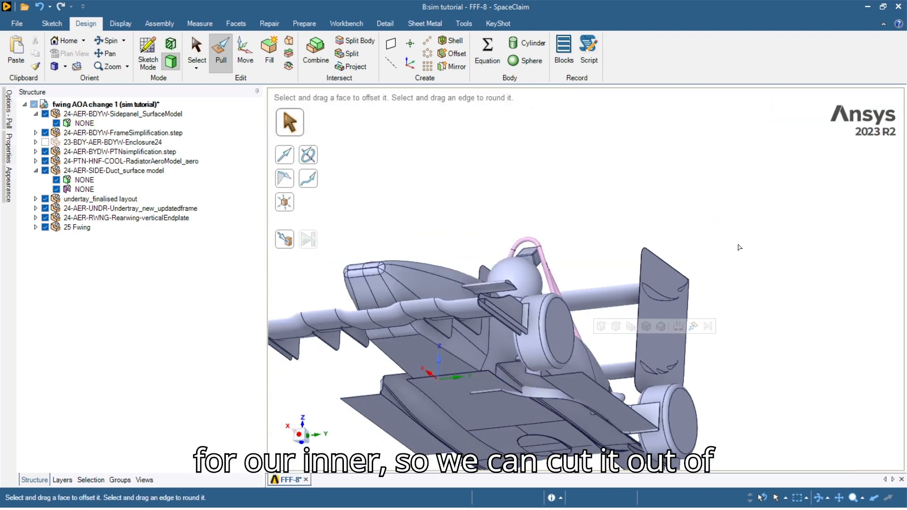
scroll(491, 230, "up", 10)
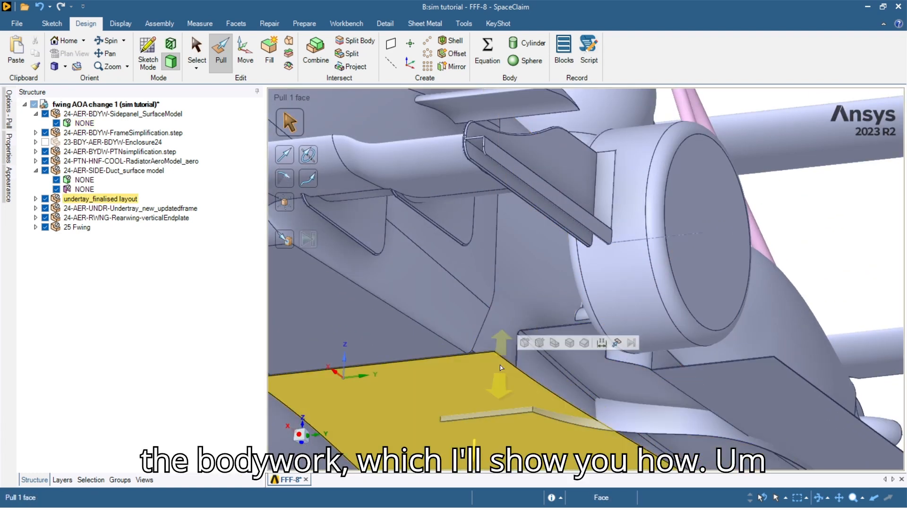
Select the undertray's edge face and orbit to view the car's underside.
scroll(491, 230, "up", 5)
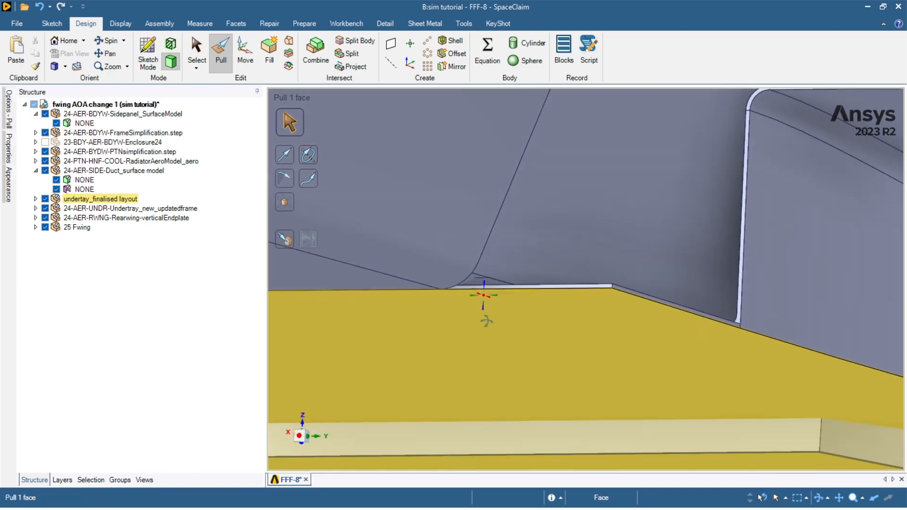
middle_click_drag(483, 321, 479, 304)
scroll(484, 282, "up", 3)
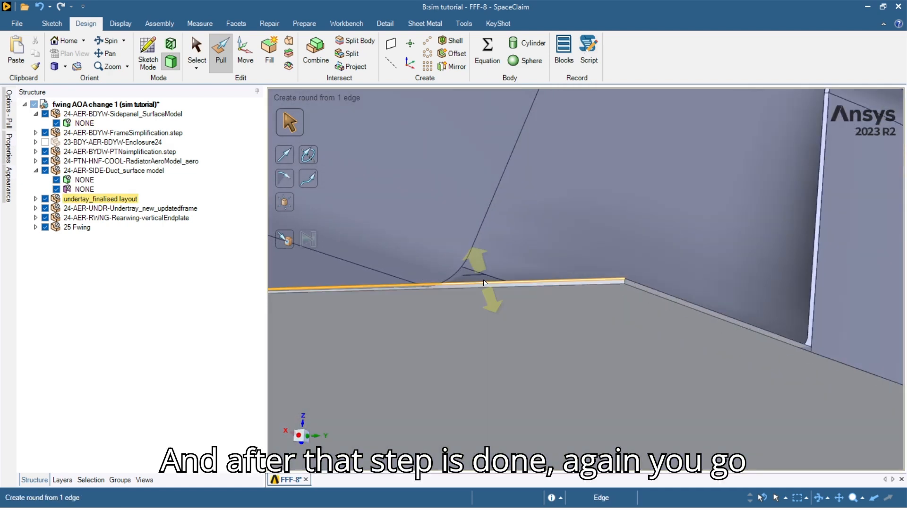
scroll(477, 282, "up", 1)
left_click(475, 282)
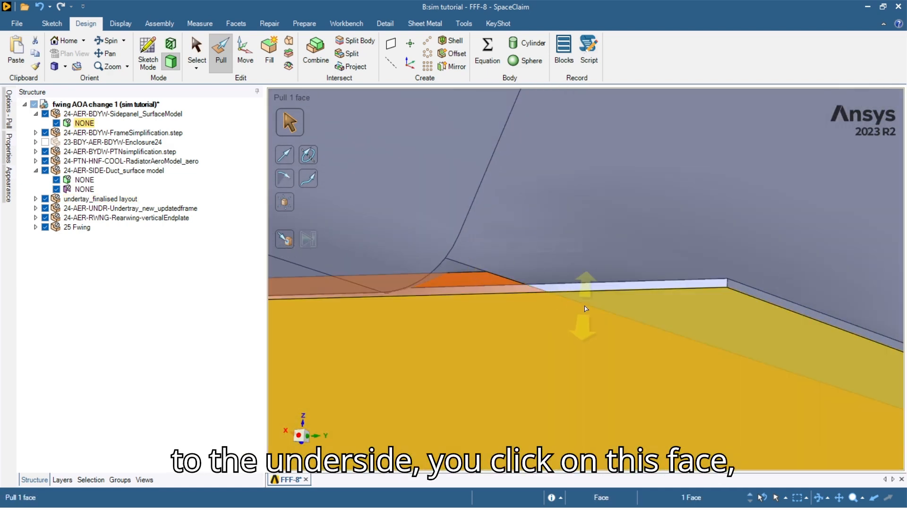
scroll(593, 314, "down", 10)
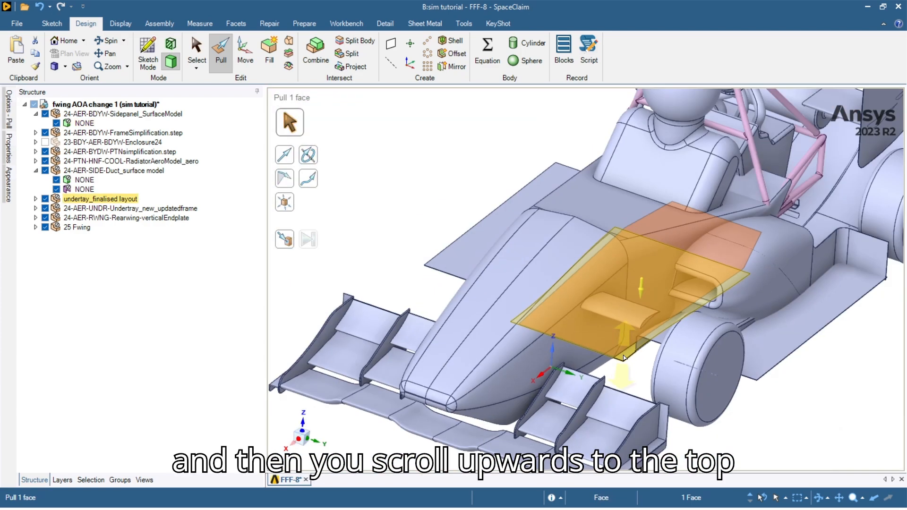
scroll(623, 357, "down", 3)
middle_click_drag(613, 355, 655, 355)
scroll(607, 397, "up", 4)
scroll(631, 349, "up", 3)
scroll(651, 354, "down", 5)
scroll(655, 355, "up", 5)
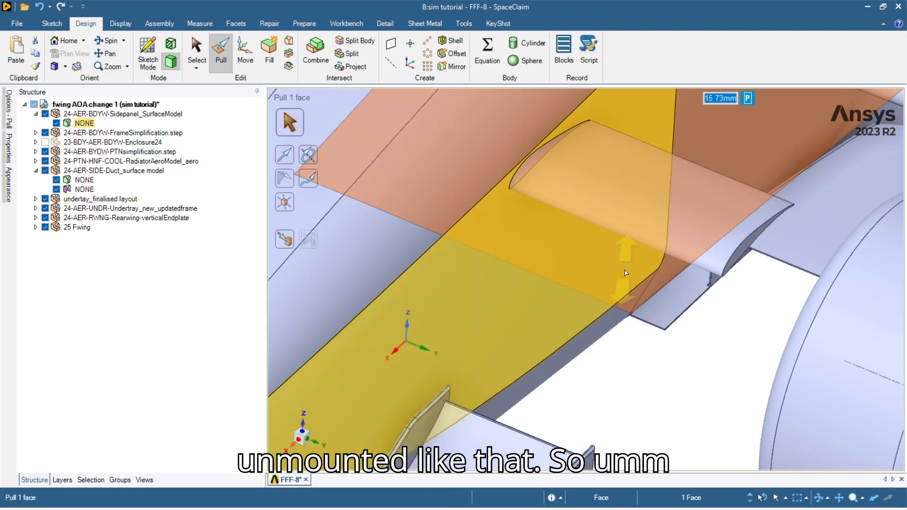
Pull the selected undertray face out by 40 mm.
middle_click_drag(624, 273, 633, 307)
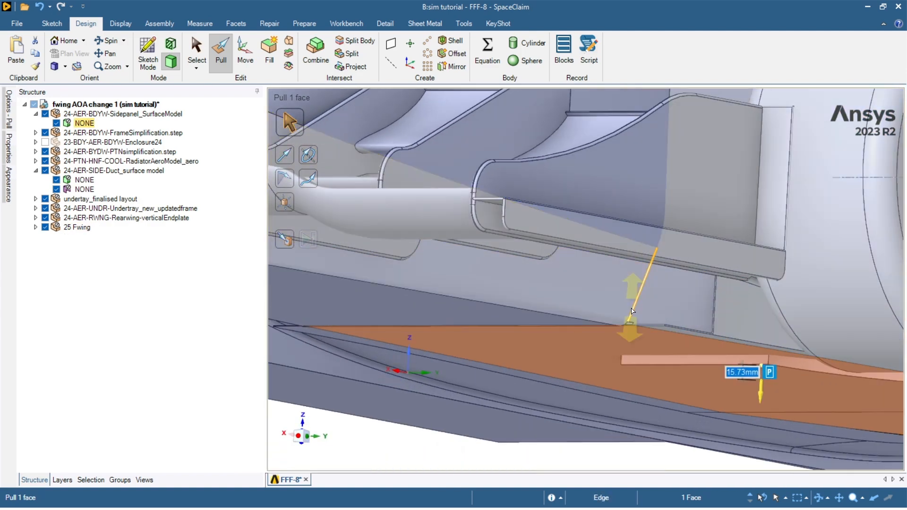
scroll(631, 333, "up", 8)
scroll(604, 350, "down", 10)
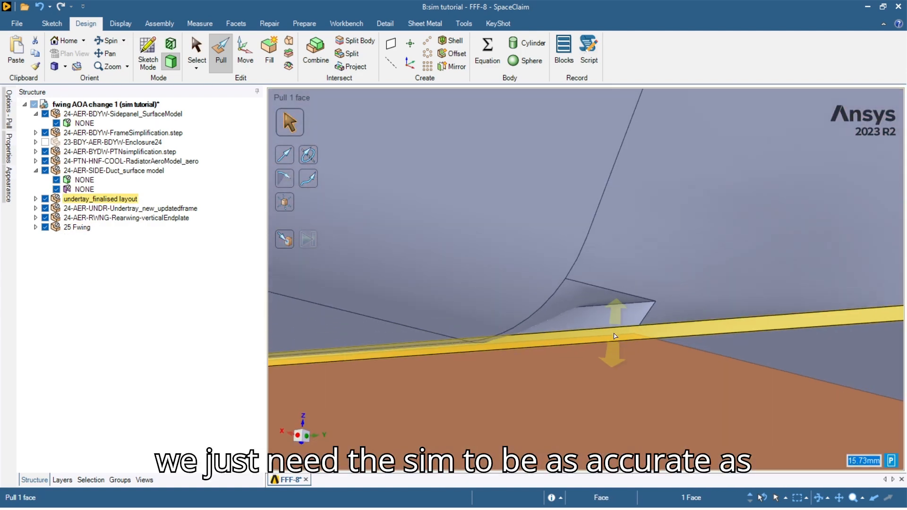
scroll(609, 340, "up", 5)
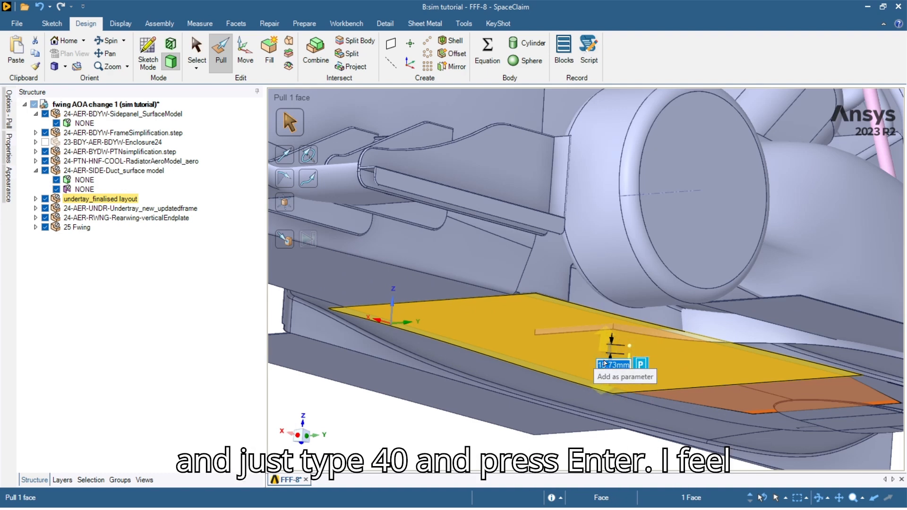
type("40")
key("Return")
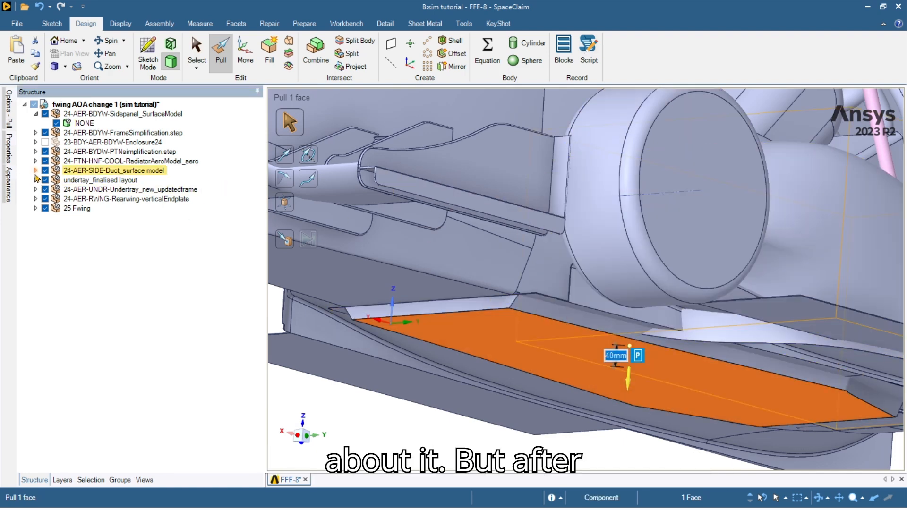
Start the Combine tool to cut bodies against each other.
scroll(514, 318, "down", 5)
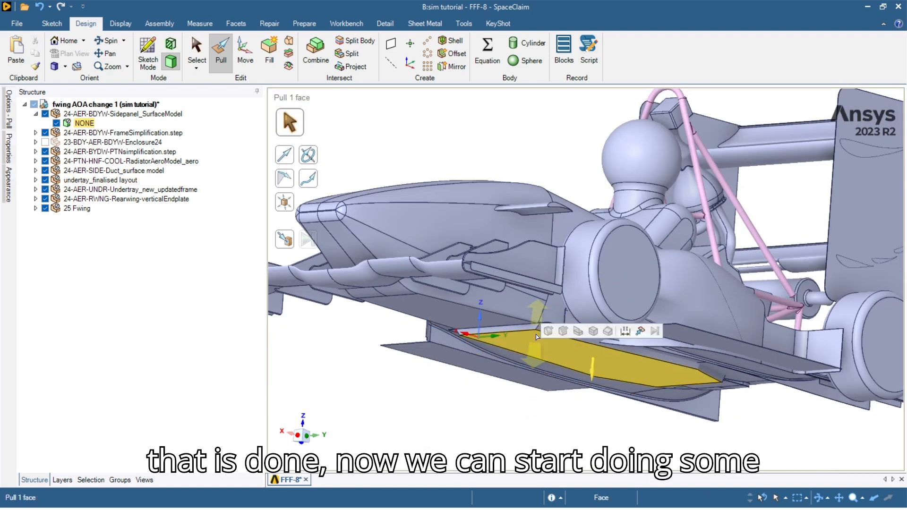
scroll(604, 339, "up", 5)
scroll(557, 331, "down", 6)
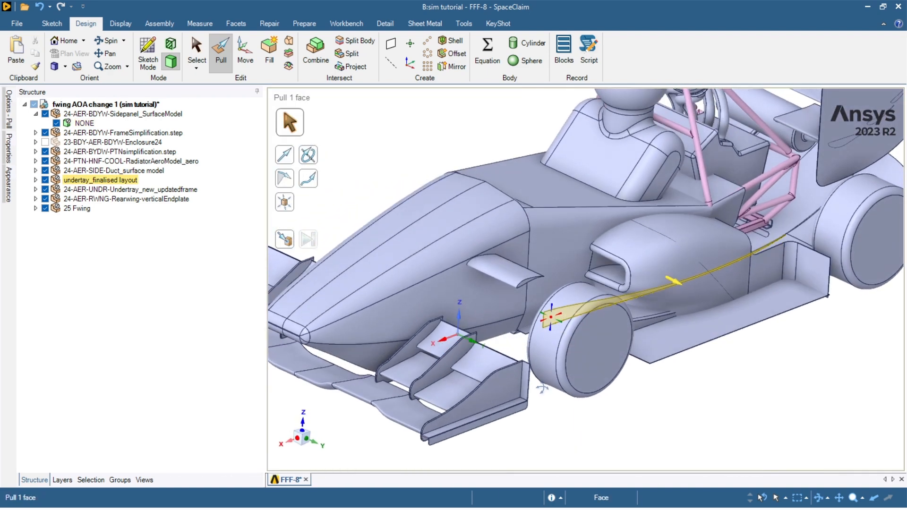
left_click(312, 47)
scroll(647, 274, "up", 2)
scroll(647, 272, "down", 2)
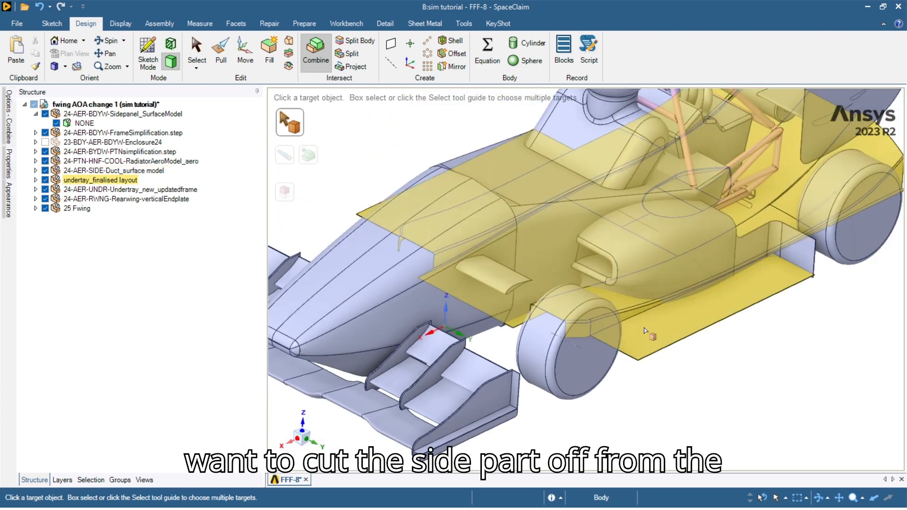
Trim away the thin side-duct sliver sitting over the undertray.
middle_click_drag(653, 297, 615, 312)
middle_click_drag(629, 270, 646, 292)
left_click(644, 224)
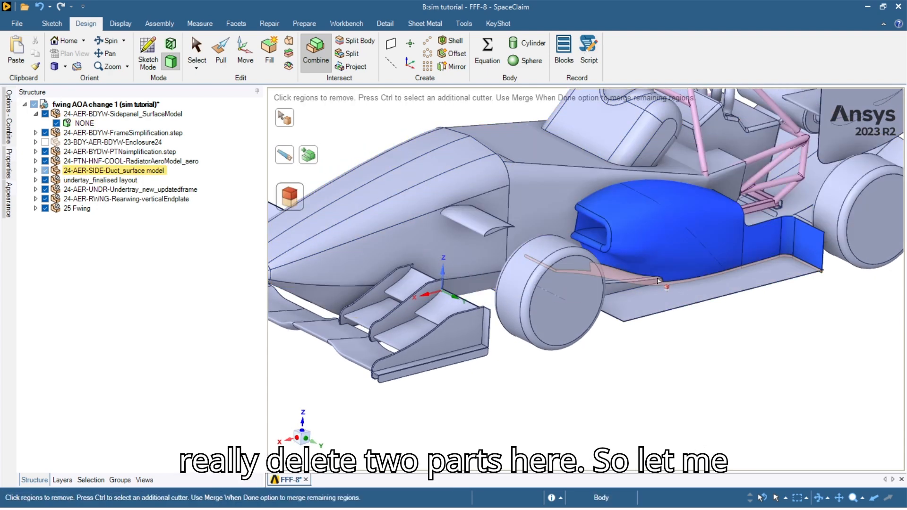
scroll(659, 283, "up", 5)
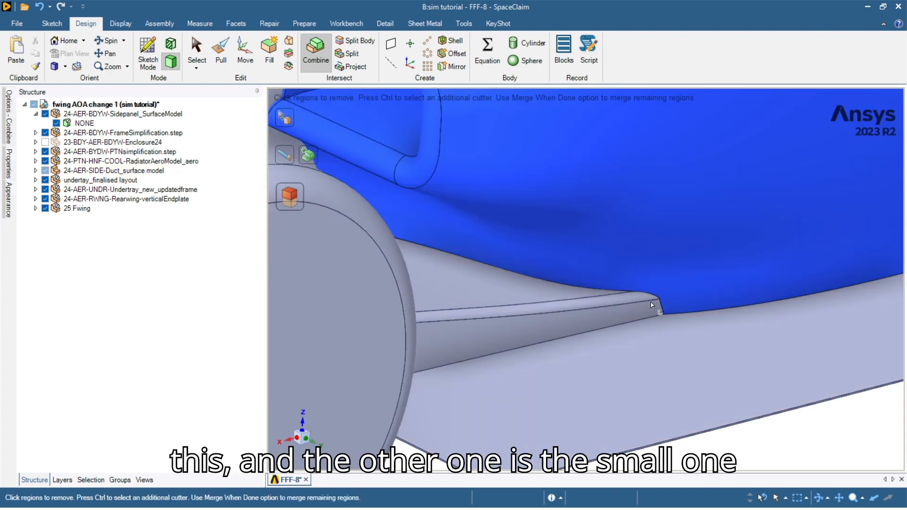
mouse_move(658, 301)
middle_mouse_down()
mouse_move(649, 295)
mouse_move(651, 302)
middle_mouse_up()
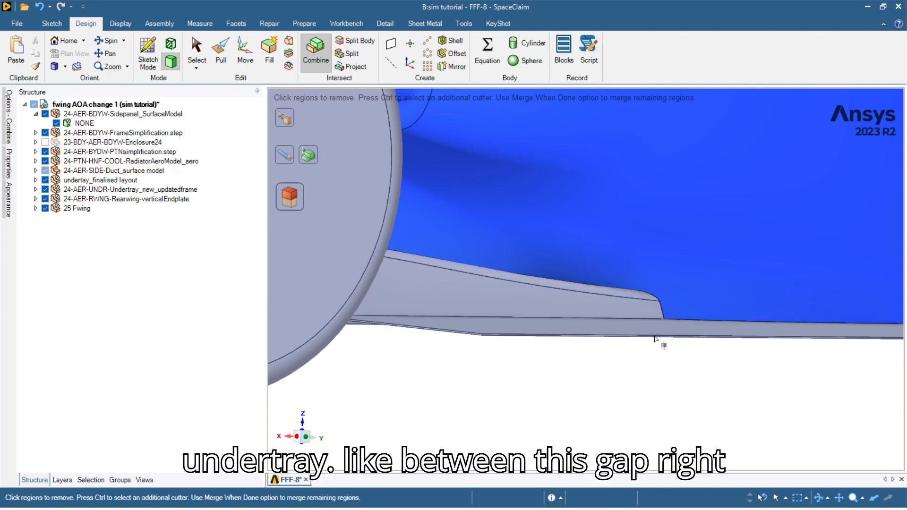
scroll(652, 340, "up", 3)
scroll(650, 339, "down", 2)
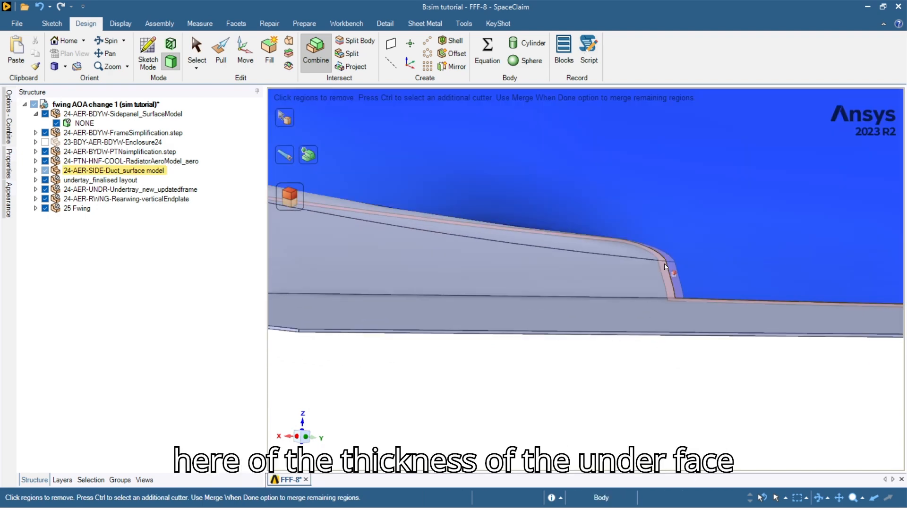
left_click(665, 266)
key("h")
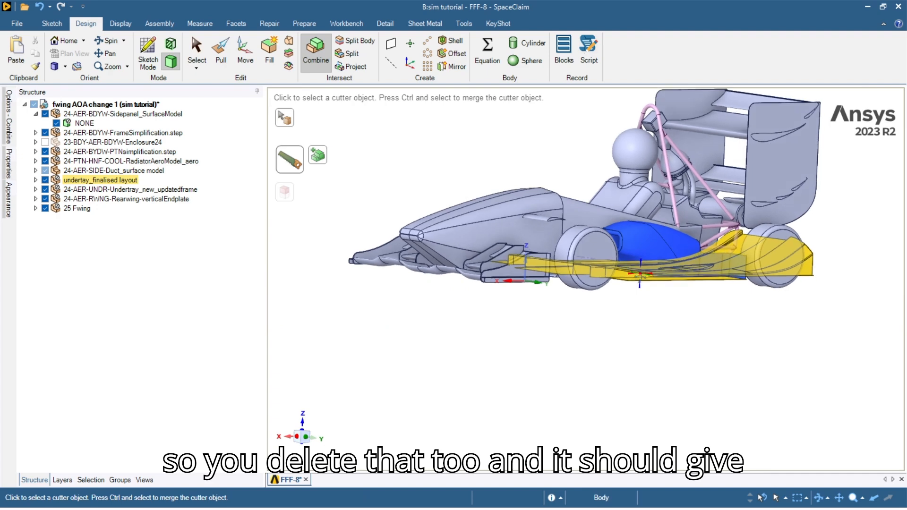
middle_click_drag(643, 278, 643, 289)
middle_click_drag(643, 289, 607, 342, "ctrl")
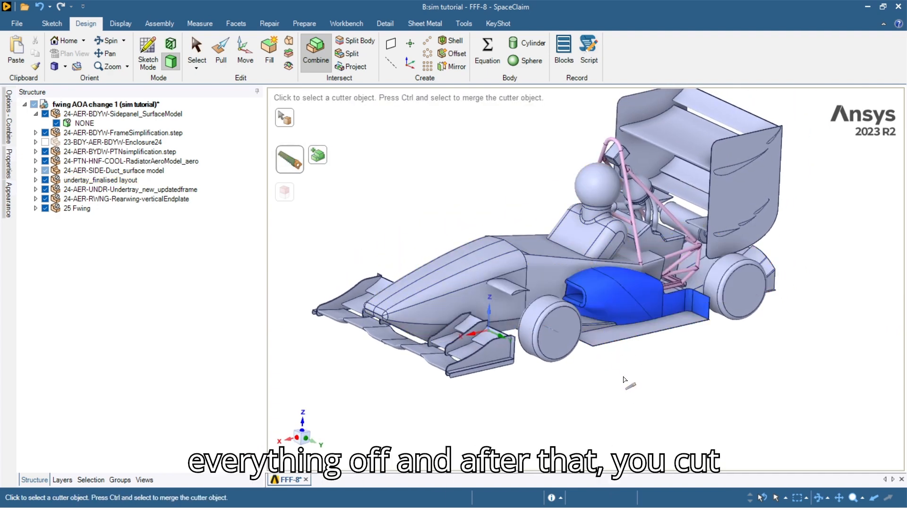
key("Escape")
Cut the sidepod with the main body and remove its extra inner surface.
left_click(617, 304)
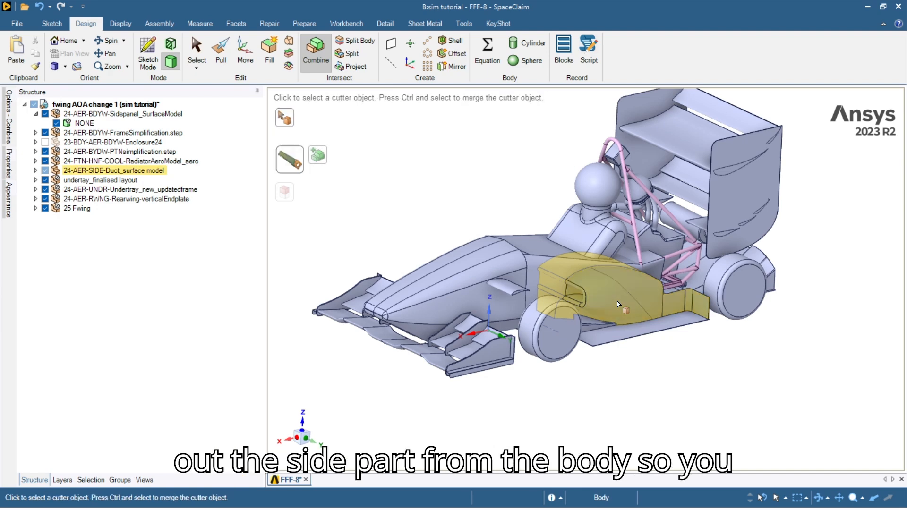
left_click(537, 260)
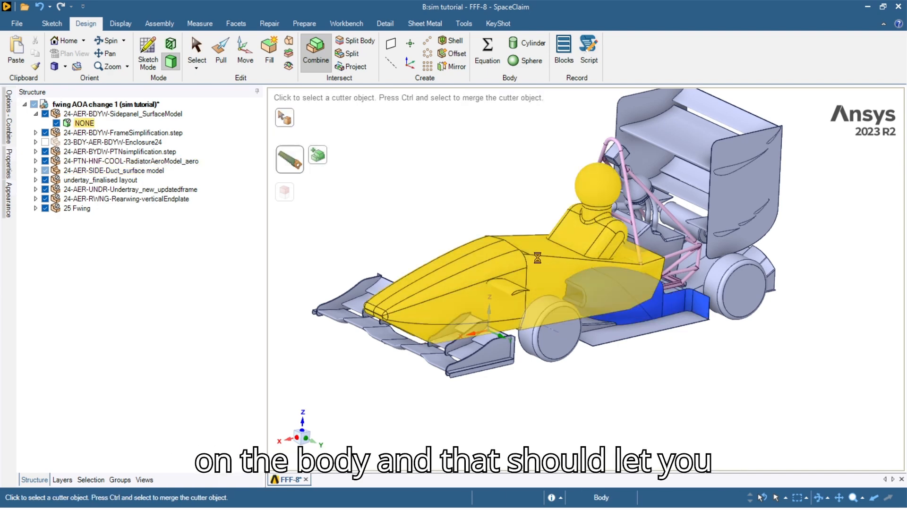
left_click(579, 267)
middle_click_drag(596, 297, 600, 316)
left_click(635, 359)
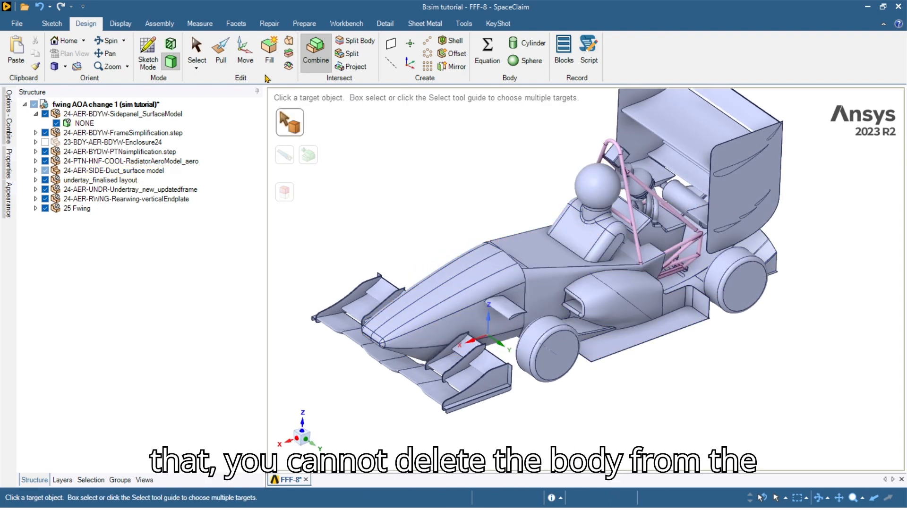
Remove the undertray-shaped region from the side panel body.
middle_click_drag(651, 292, 559, 354)
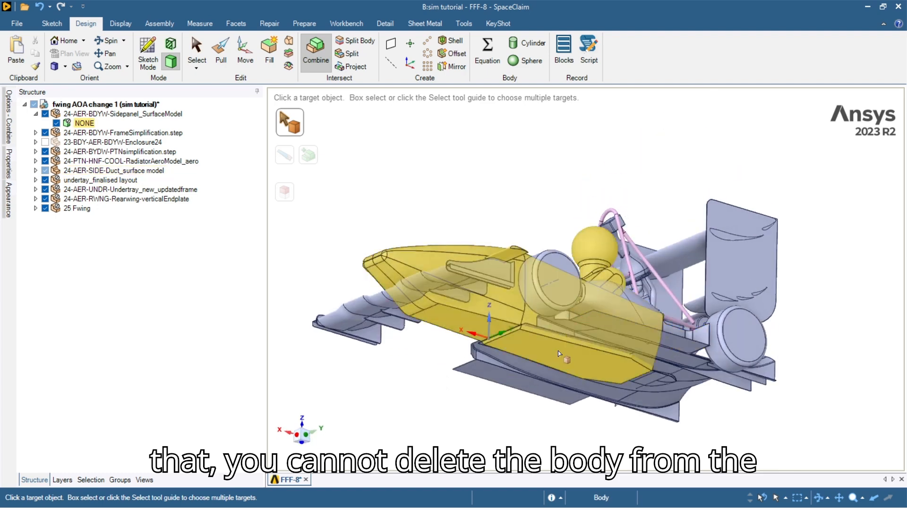
scroll(558, 354, "up", 6)
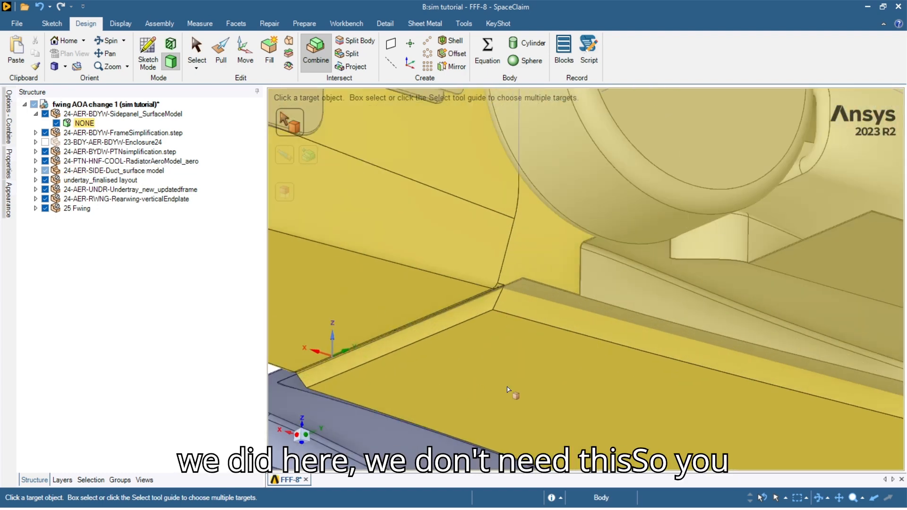
scroll(502, 312, "down", 6)
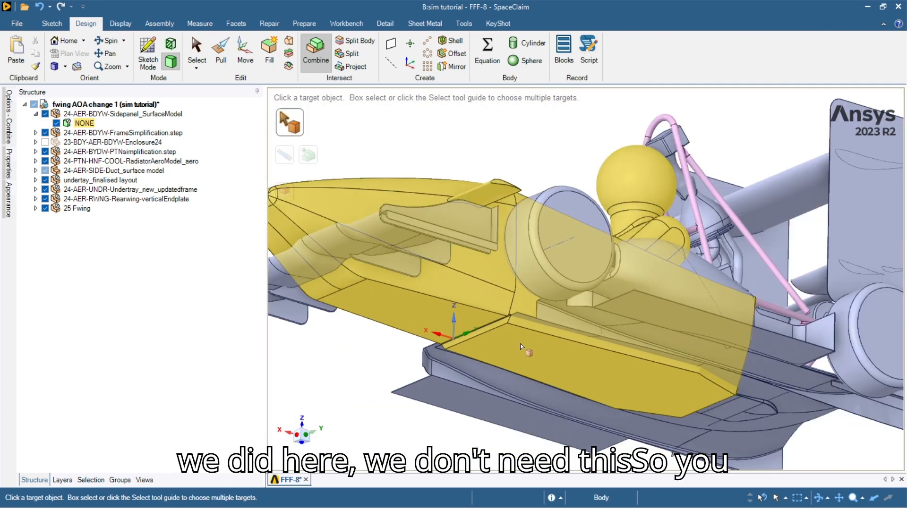
left_click(499, 273)
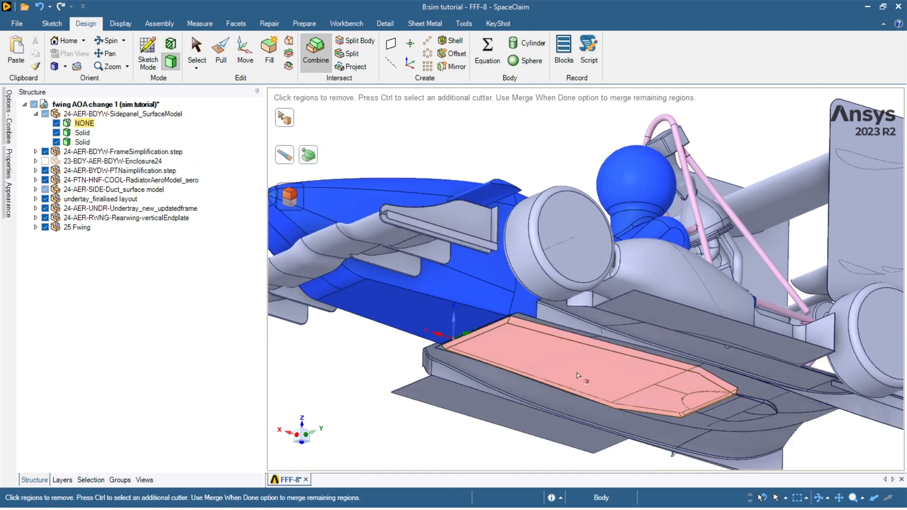
left_click(577, 375)
scroll(538, 309, "up", 8)
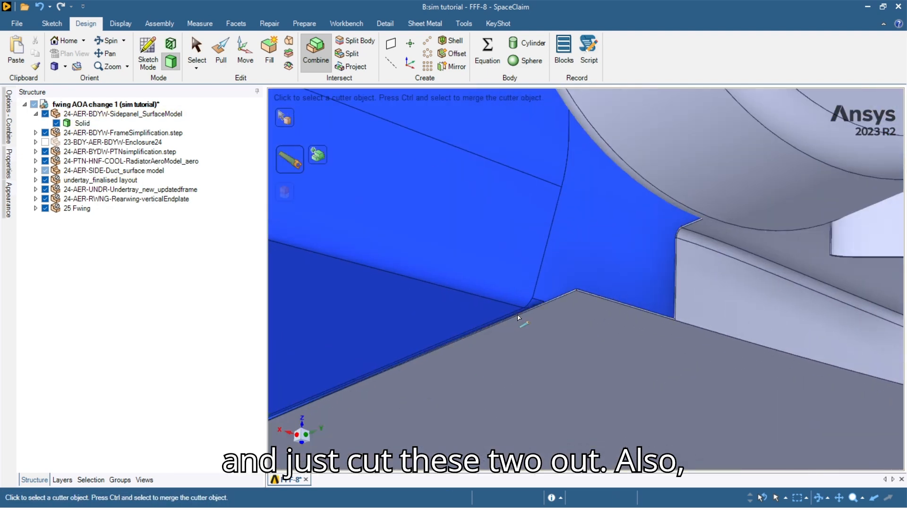
scroll(538, 309, "down", 10)
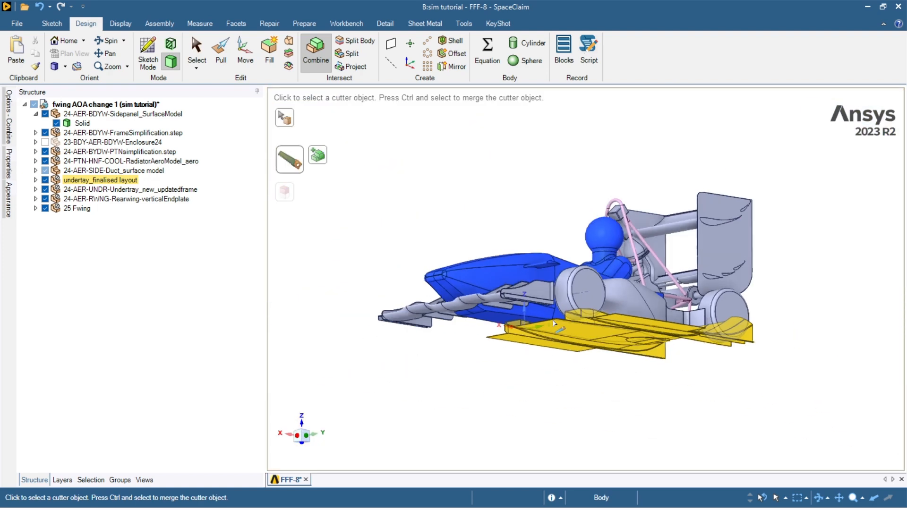
key("Escape")
Tilt the view to see the whole car and pick a cockpit edge.
middle_click_drag(580, 302, 585, 338)
middle_click_drag(612, 288, 592, 339, "ctrl")
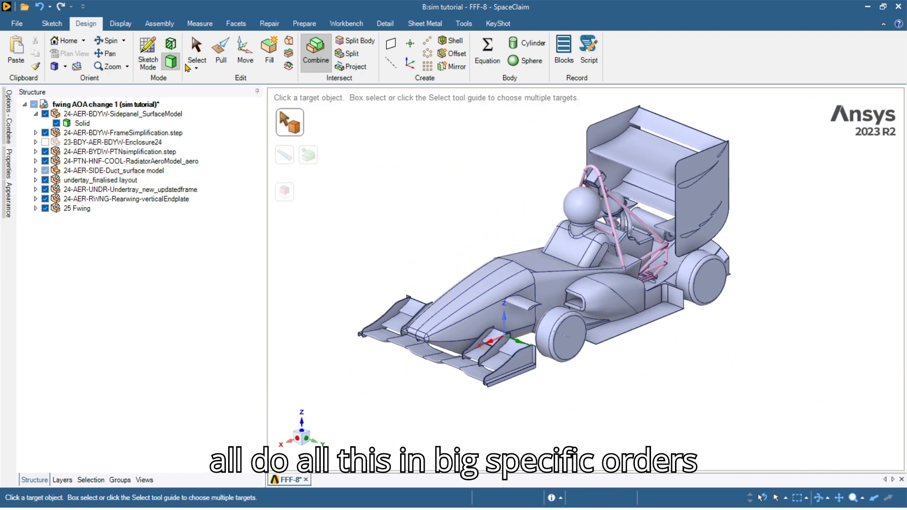
scroll(580, 300, "up", 5)
left_click(573, 254)
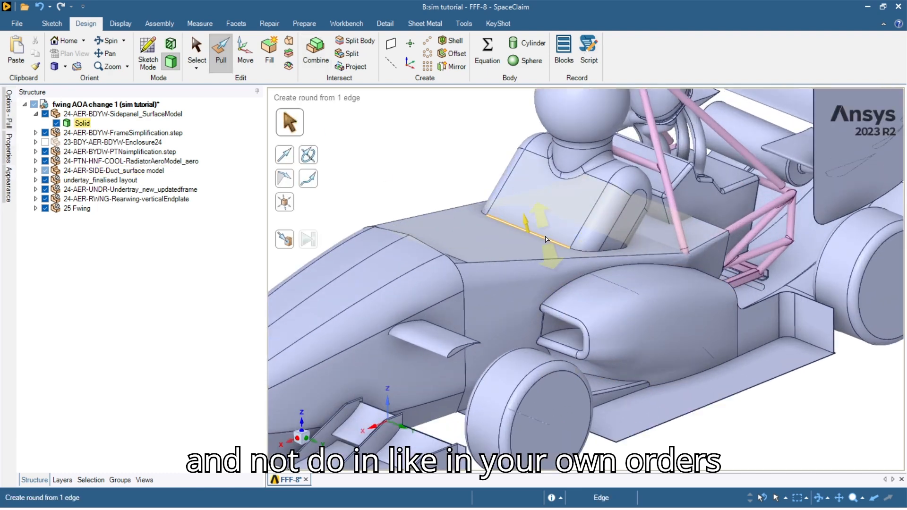
Collapse the side panel model's contents and select a side panel face.
scroll(553, 239, "down", 3)
middle_click_drag(567, 247, 561, 297, "ctrl")
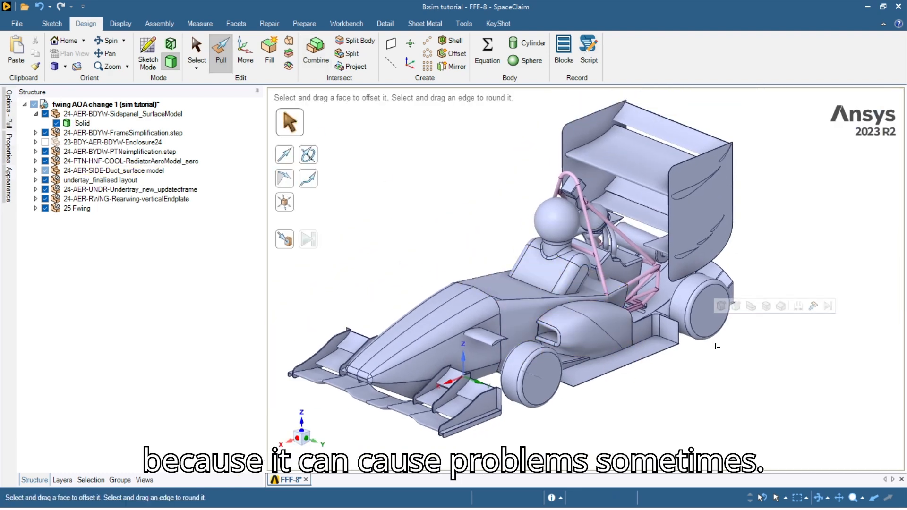
left_click(670, 333)
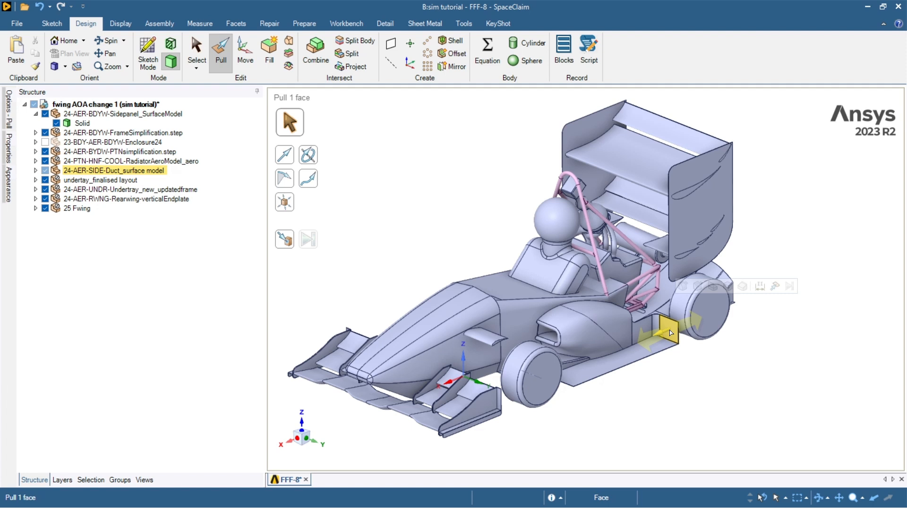
left_click(35, 113)
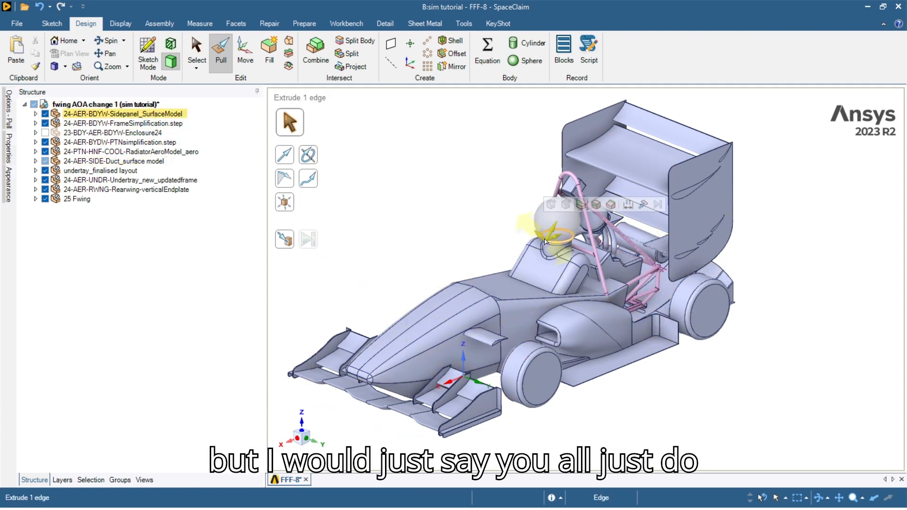
left_click(785, 339)
middle_click_drag(681, 359, 674, 366, "shift")
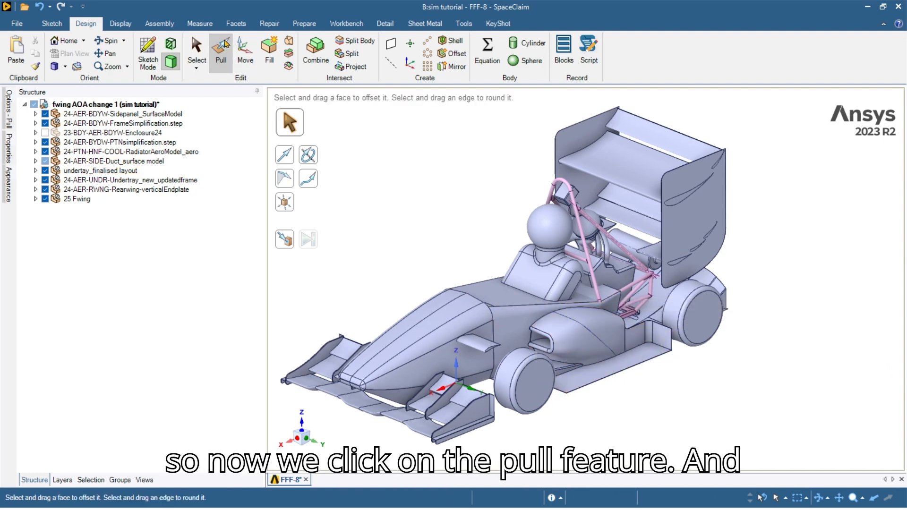
left_click(525, 325)
scroll(539, 307, "up", 5)
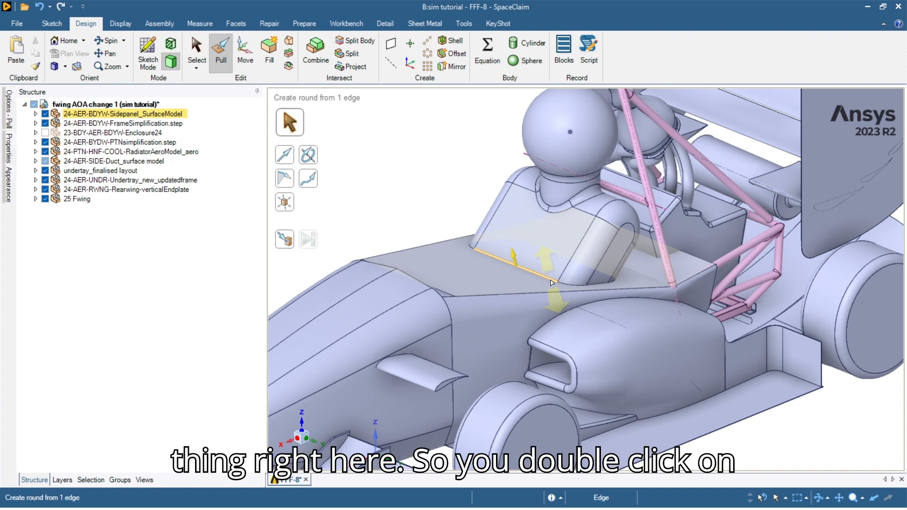
Round the eight-edge loop around the cockpit opening to 10 mm.
double_click(551, 282)
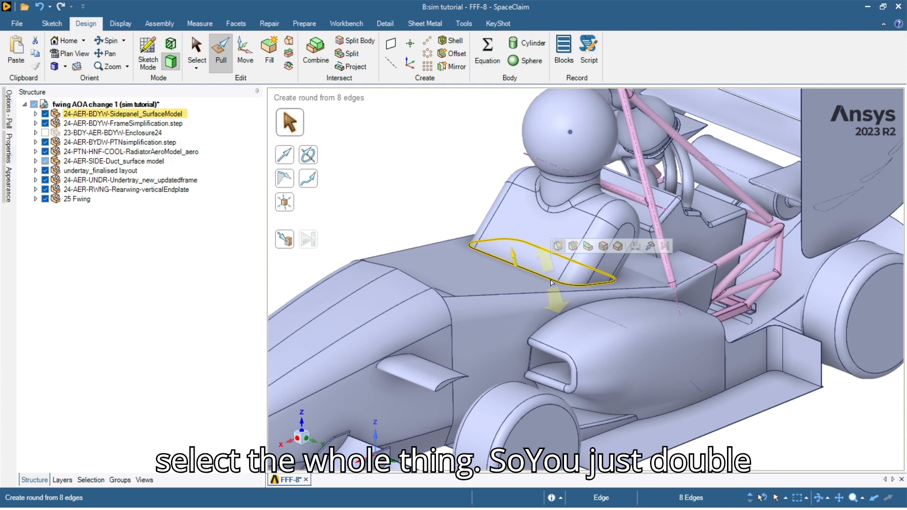
key("Return")
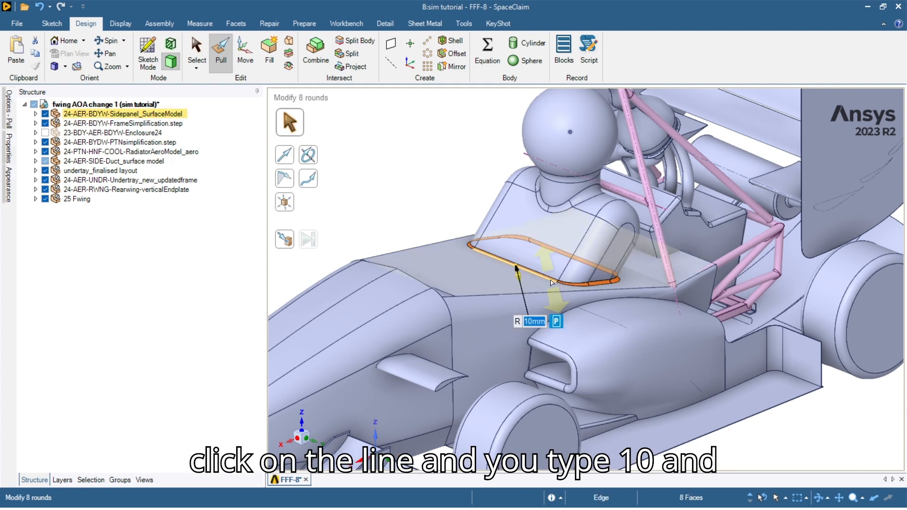
scroll(591, 284, "up", 5)
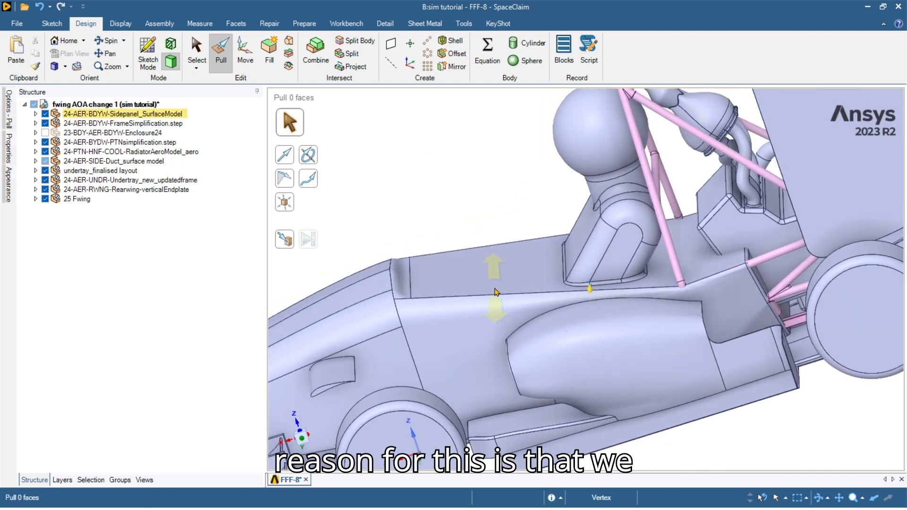
left_click(494, 290)
scroll(647, 264, "up", 4)
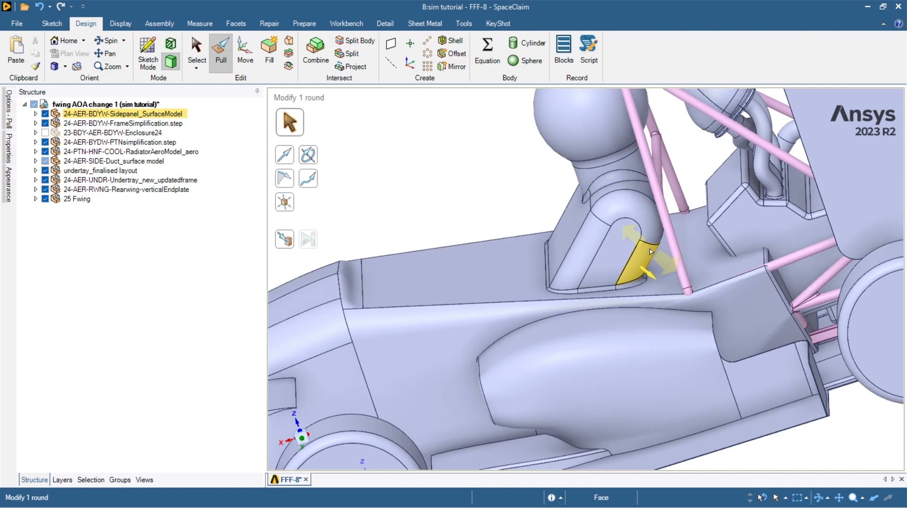
middle_click_drag(640, 296, 640, 277)
scroll(639, 277, "down", 3)
scroll(627, 287, "down", 4)
middle_click_drag(499, 415, 492, 368)
scroll(491, 369, "down", 2)
middle_click_drag(510, 326, 453, 366)
scroll(543, 394, "up", 3)
scroll(534, 386, "up", 3)
middle_click_drag(534, 386, 517, 368)
scroll(538, 365, "down", 5)
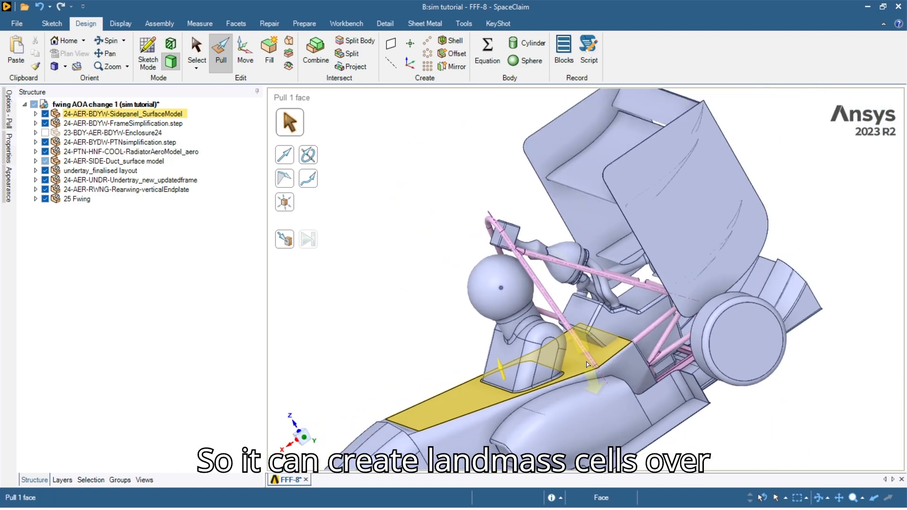
scroll(536, 340, "up", 6)
scroll(532, 323, "up", 6)
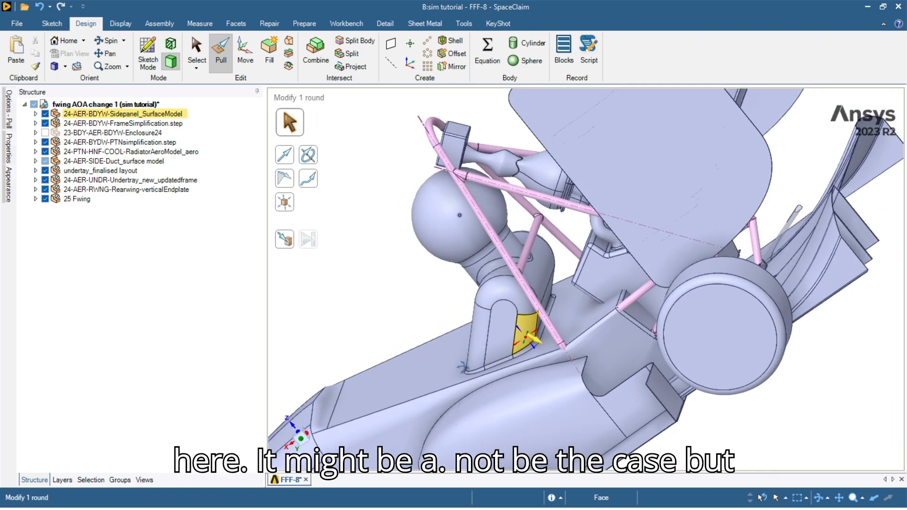
scroll(543, 344, "down", 2)
scroll(543, 344, "down", 7)
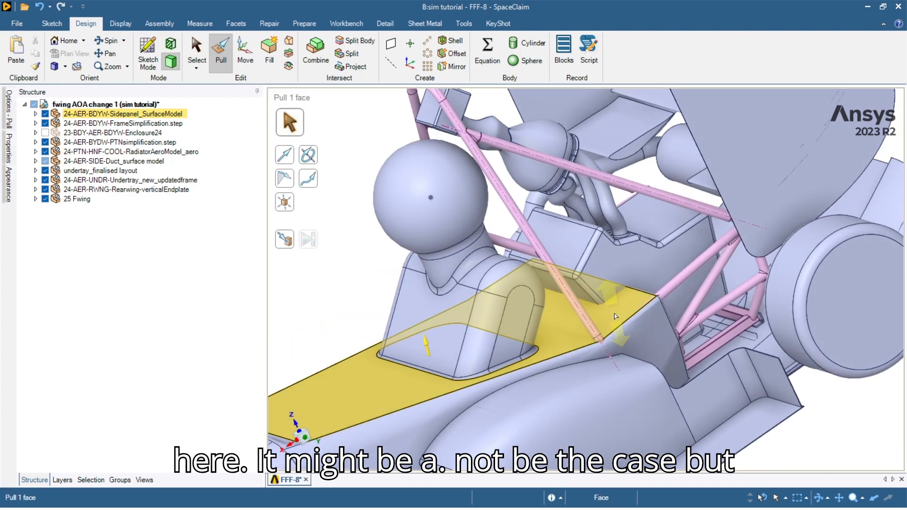
middle_click_drag(540, 364, 536, 331)
scroll(536, 313, "up", 5)
Turn the car to a side view and select the undertray's thin side edge face.
scroll(537, 313, "up", 8)
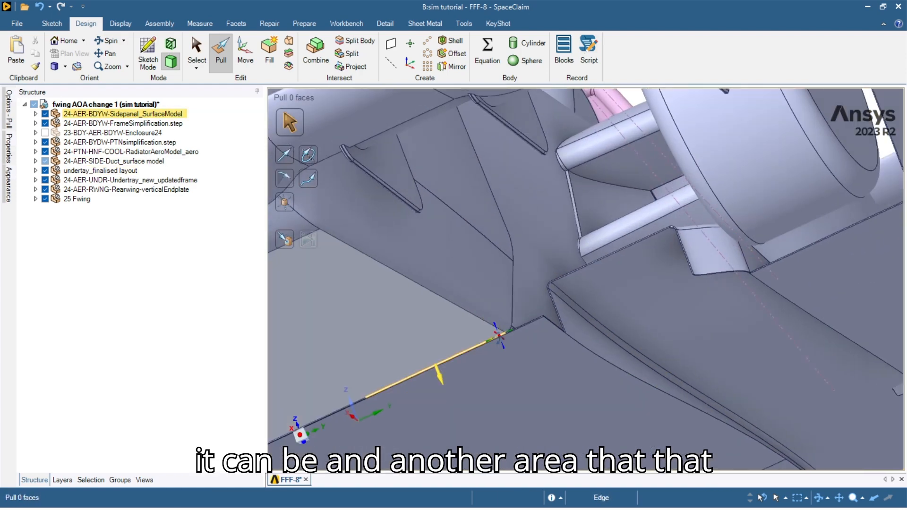
scroll(496, 320, "up", 5)
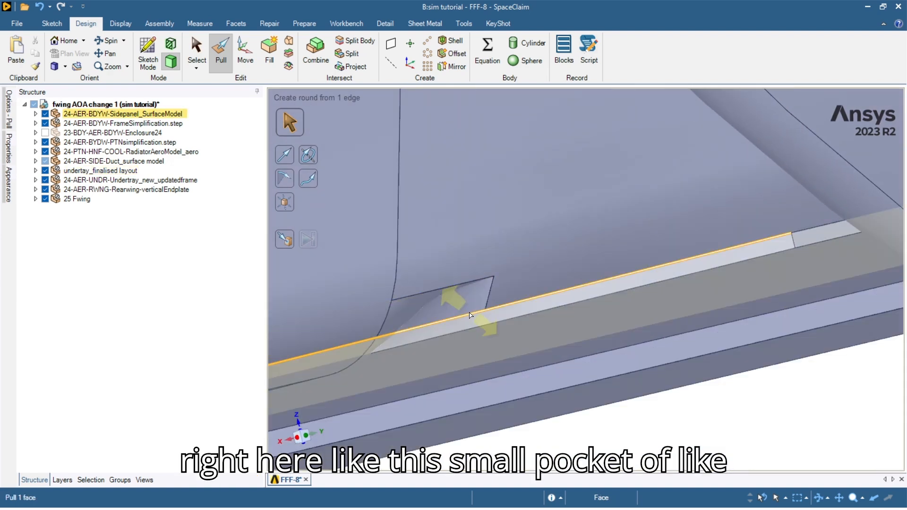
middle_click_drag(469, 315, 471, 311)
scroll(472, 310, "down", 3)
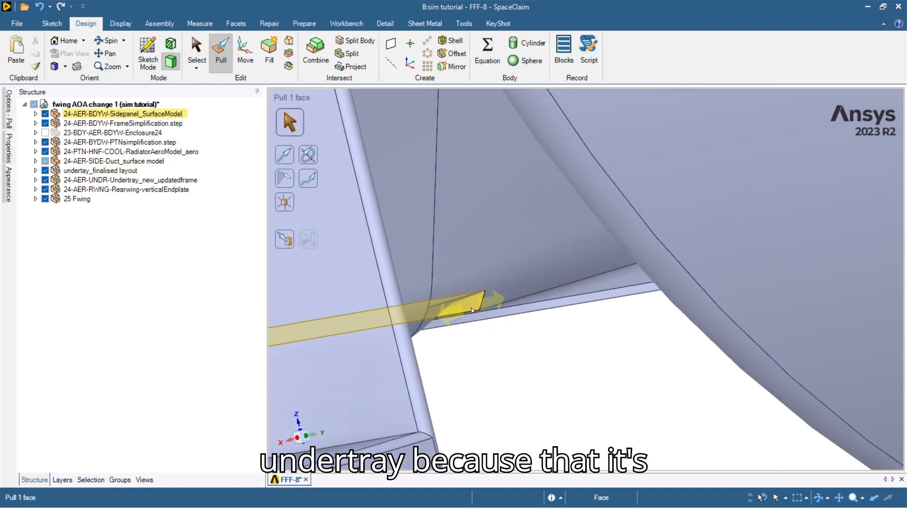
scroll(471, 311, "up", 2)
scroll(471, 310, "down", 7)
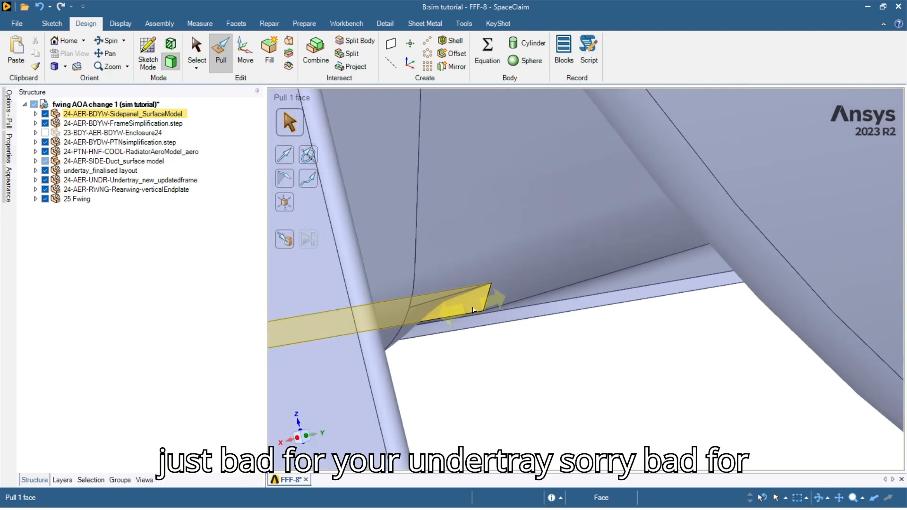
scroll(470, 309, "up", 2)
scroll(471, 309, "up", 8)
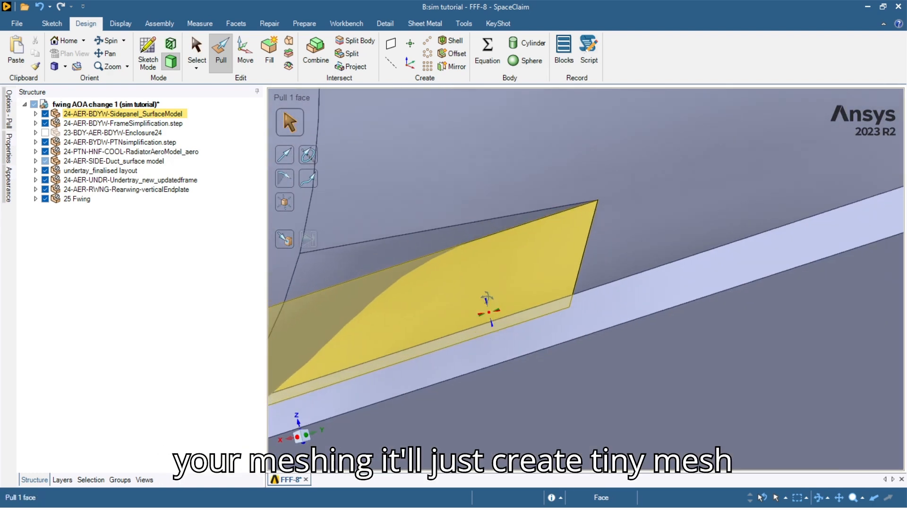
scroll(476, 319, "down", 10)
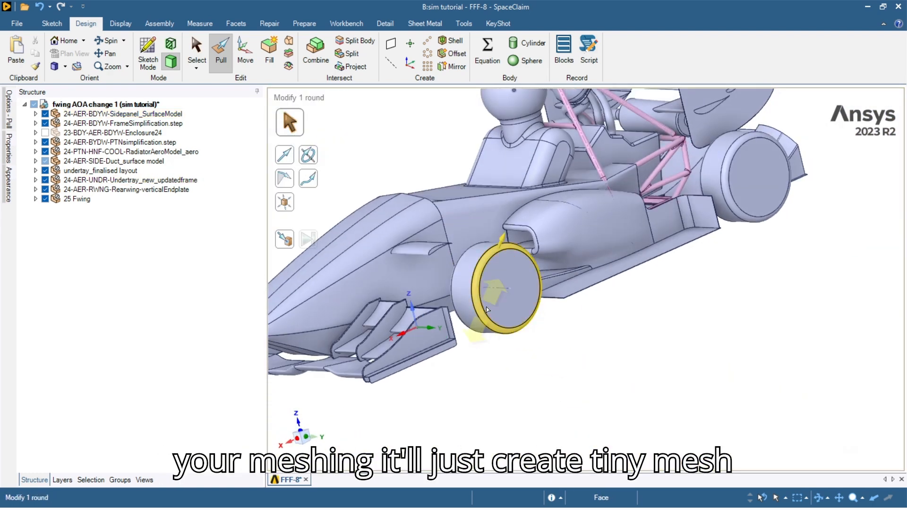
scroll(519, 345, "up", 4)
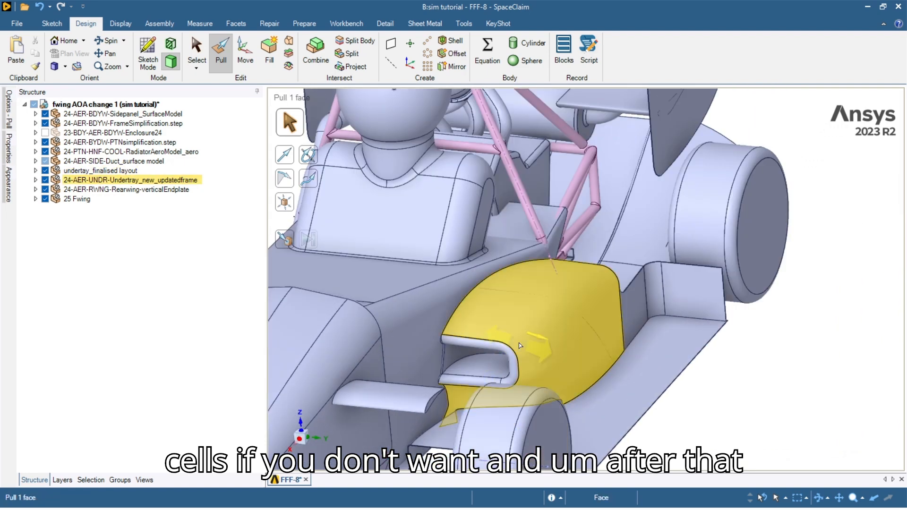
middle_click_drag(699, 344, 620, 407)
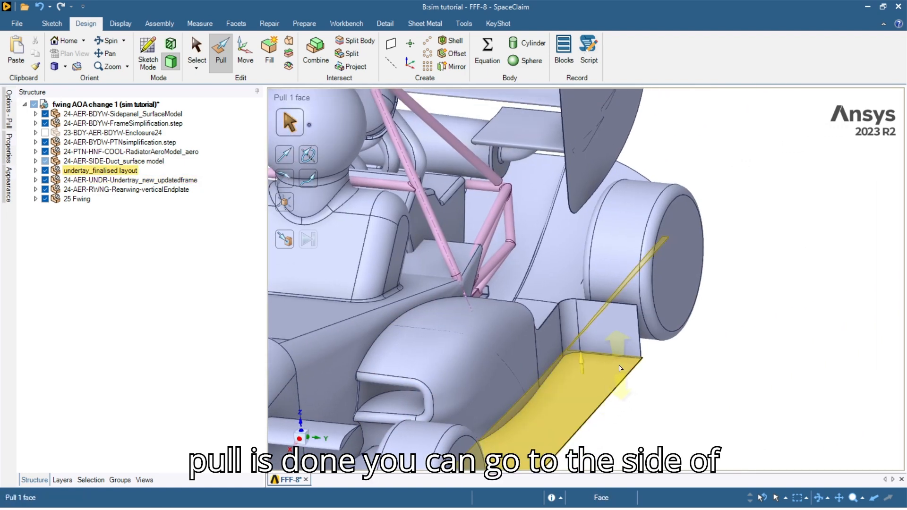
middle_click_drag(614, 363, 509, 358)
scroll(647, 370, "up", 10)
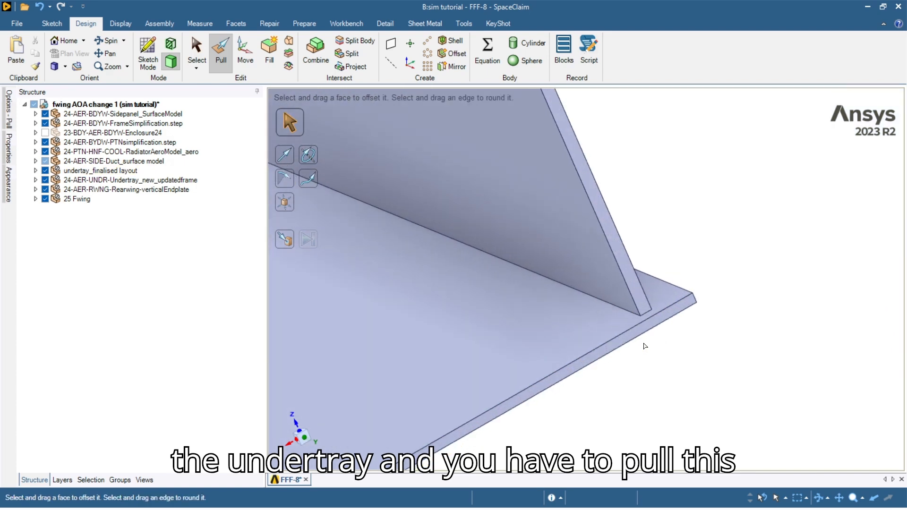
left_click(645, 330)
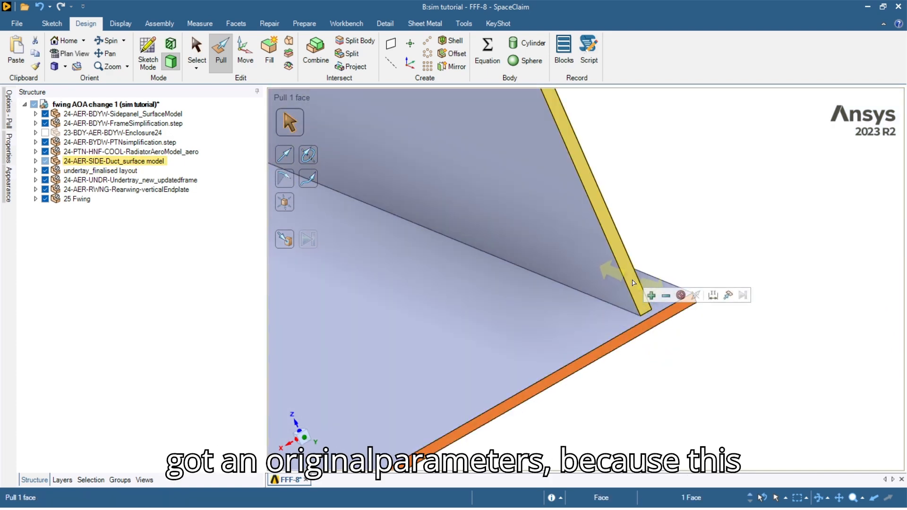
scroll(665, 338, "down", 3)
scroll(654, 332, "up", 4)
middle_click_drag(646, 331, 639, 324)
scroll(641, 324, "down", 2)
scroll(666, 319, "down", 6)
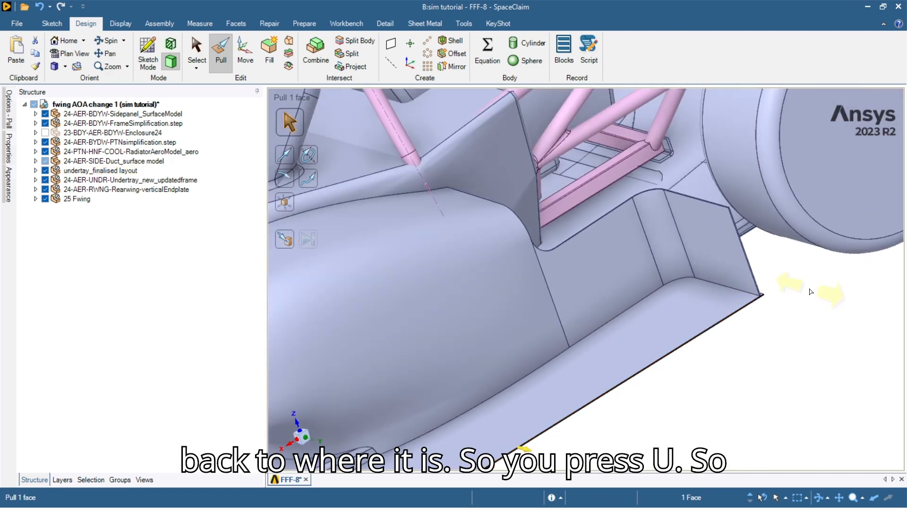
Pull the undertray edge Up To the adjoining bodywork face.
key("u")
scroll(810, 292, "up", 6)
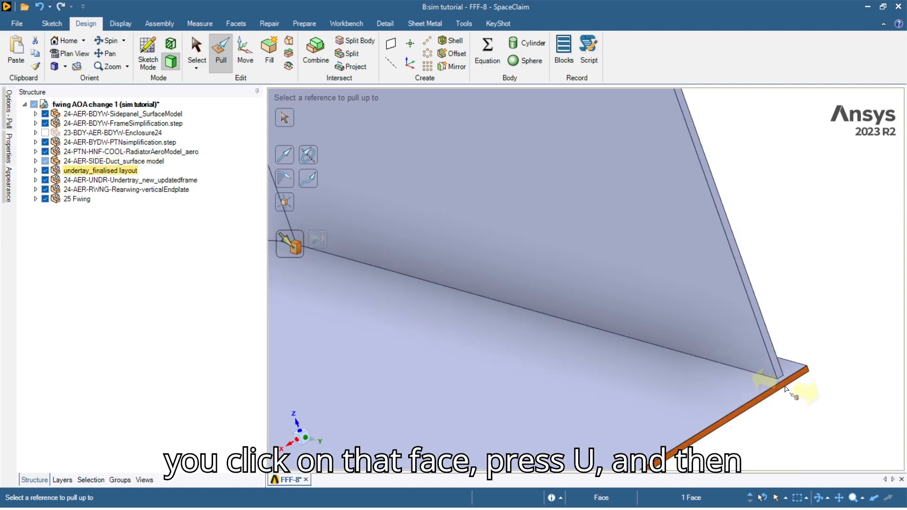
left_click(770, 352)
scroll(669, 388, "down", 8)
left_click(700, 426)
Orbit around the car's underside to inspect the undertray edge.
middle_click_drag(516, 380, 467, 324, "shift")
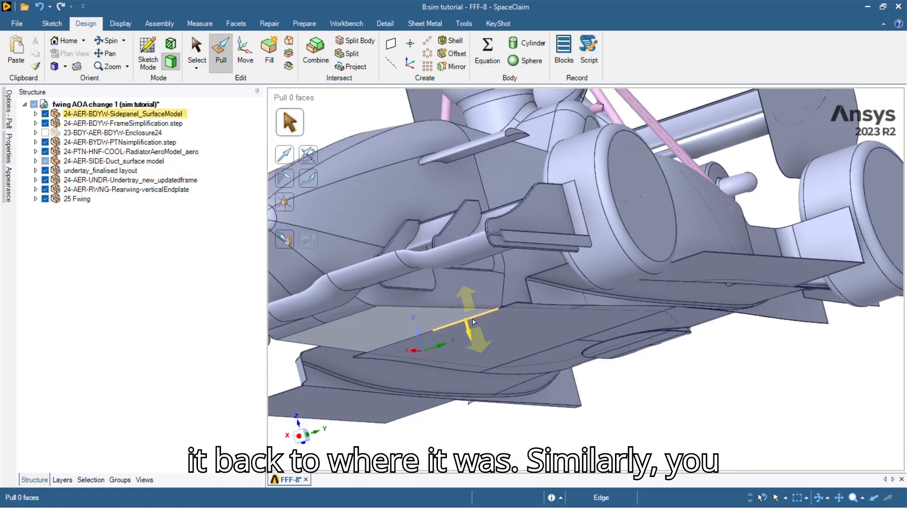
scroll(487, 324, "up", 5)
scroll(532, 296, "up", 5)
middle_click_drag(547, 264, 481, 287)
scroll(467, 307, "down", 5)
middle_click_drag(302, 387, 451, 338, "ctrl")
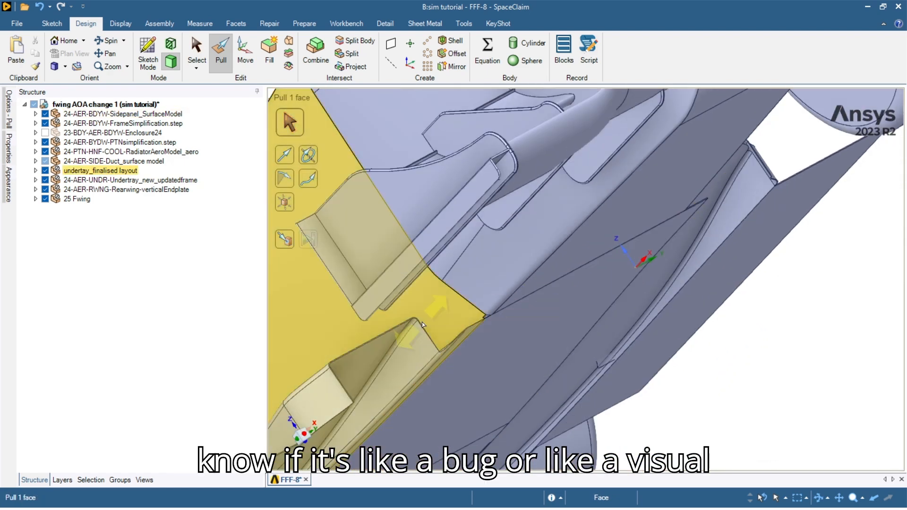
scroll(451, 338, "up", 3)
middle_click_drag(544, 337, 569, 277)
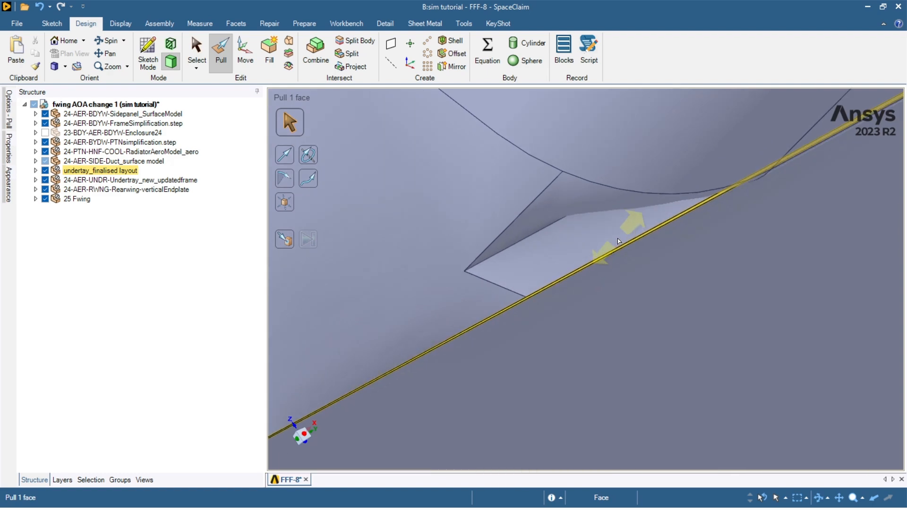
scroll(622, 257, "down", 5)
middle_click_drag(724, 216, 599, 241, "ctrl")
middle_click_drag(704, 259, 616, 284, "ctrl")
scroll(619, 258, "down", 7)
middle_click_drag(631, 250, 544, 248, "ctrl")
scroll(546, 249, "down", 3)
scroll(522, 240, "up", 5)
Select the thin undertray leading-edge face.
scroll(525, 250, "down", 5)
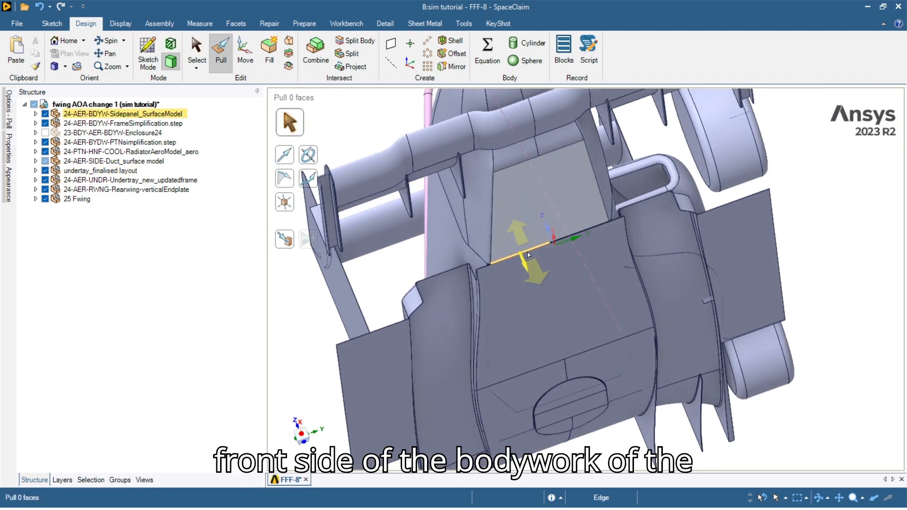
scroll(529, 253, "up", 6)
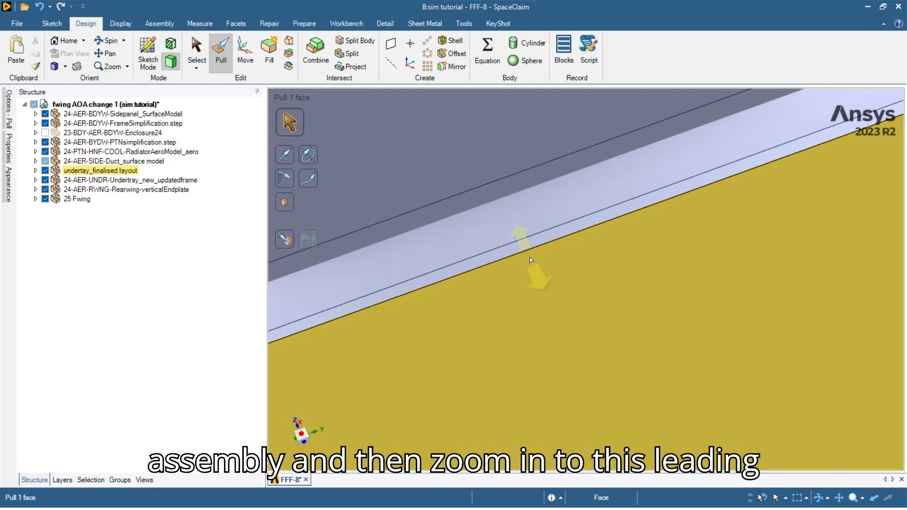
scroll(530, 246, "up", 3)
left_click(530, 243)
scroll(531, 243, "down", 8)
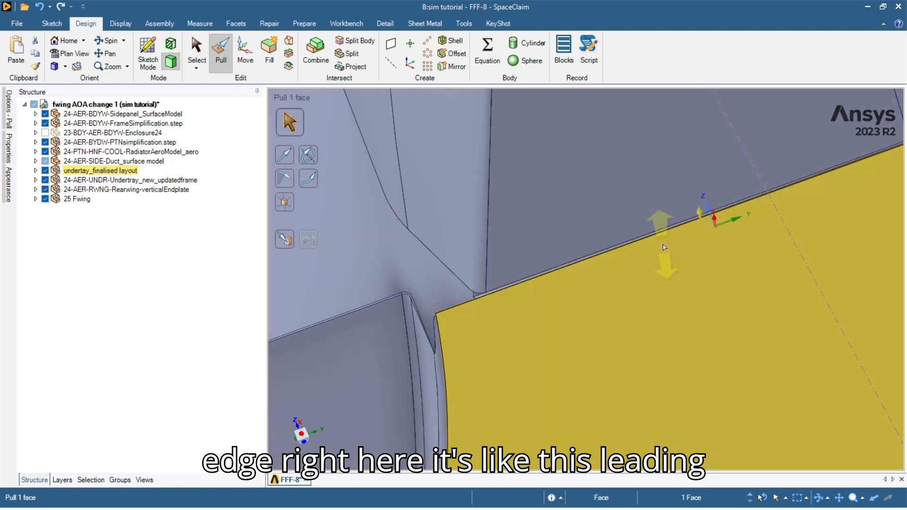
mouse_move(599, 215)
middle_mouse_down()
mouse_move(655, 187)
mouse_move(569, 215)
mouse_move(584, 208)
middle_mouse_up()
scroll(673, 185, "up", 6)
Pull the undertray edge Up To the adjoining sidepanel face to close the gap.
key("u")
middle_click_drag(512, 198, 425, 235)
scroll(404, 251, "up", 3)
scroll(403, 251, "up", 2)
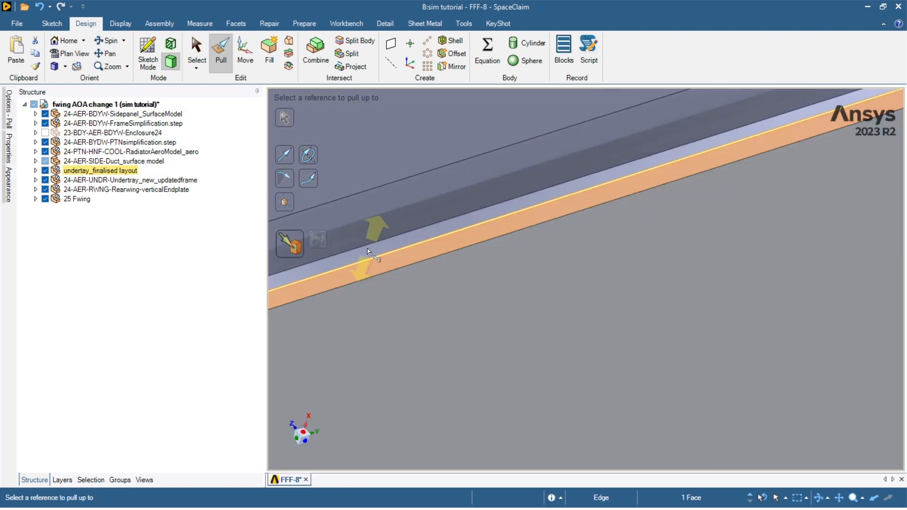
scroll(403, 249, "down", 3)
middle_click_drag(719, 208, 666, 206)
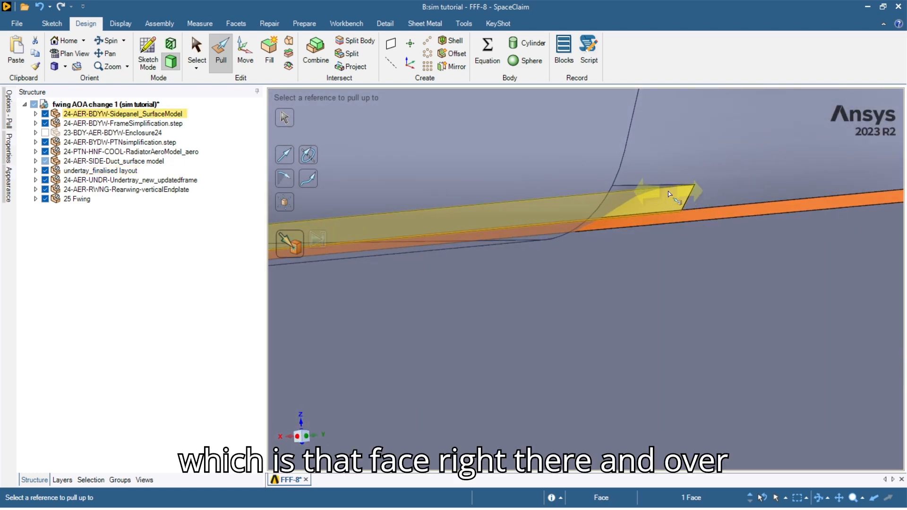
scroll(665, 197, "down", 3)
middle_click_drag(581, 228, 608, 176)
scroll(548, 166, "up", 3)
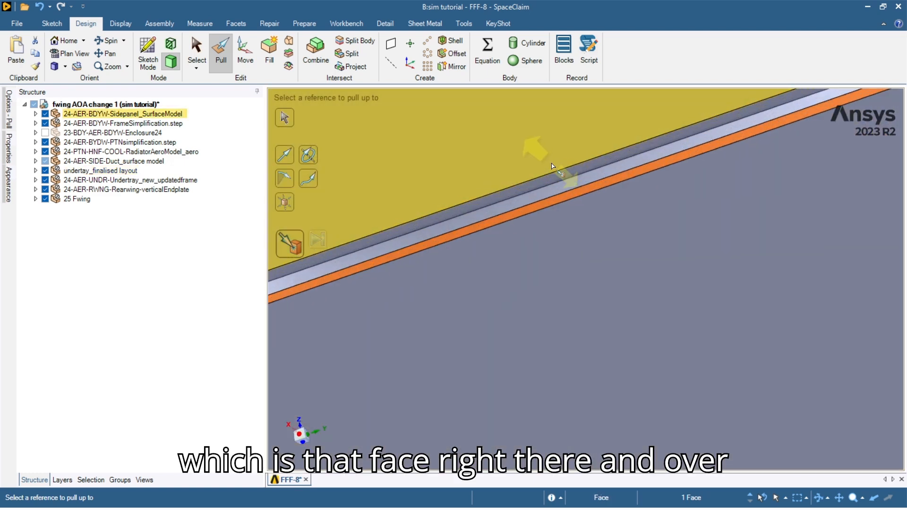
left_click(615, 241)
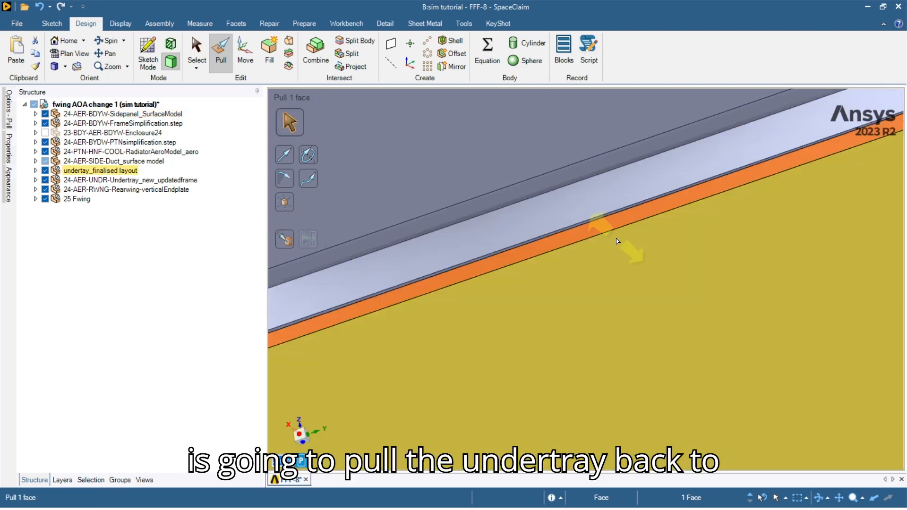
Check the pulled strip edge-on and select the undertray's thin edge face again.
middle_click_drag(675, 272, 564, 312)
scroll(580, 317, "down", 5)
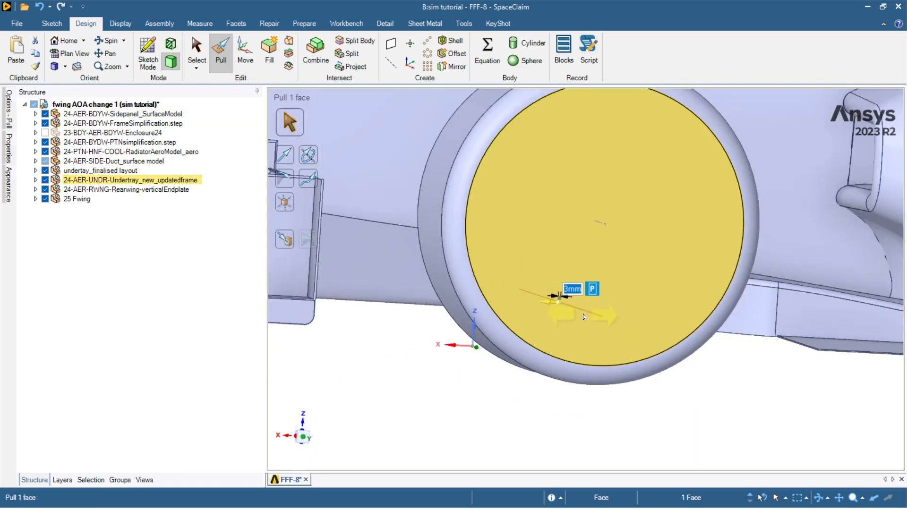
middle_click_drag(584, 313, 536, 356)
scroll(627, 239, "up", 3)
middle_click_drag(627, 239, 698, 300)
scroll(651, 310, "up", 5)
scroll(697, 299, "down", 3)
middle_click_drag(725, 240, 755, 220)
scroll(795, 241, "up", 10)
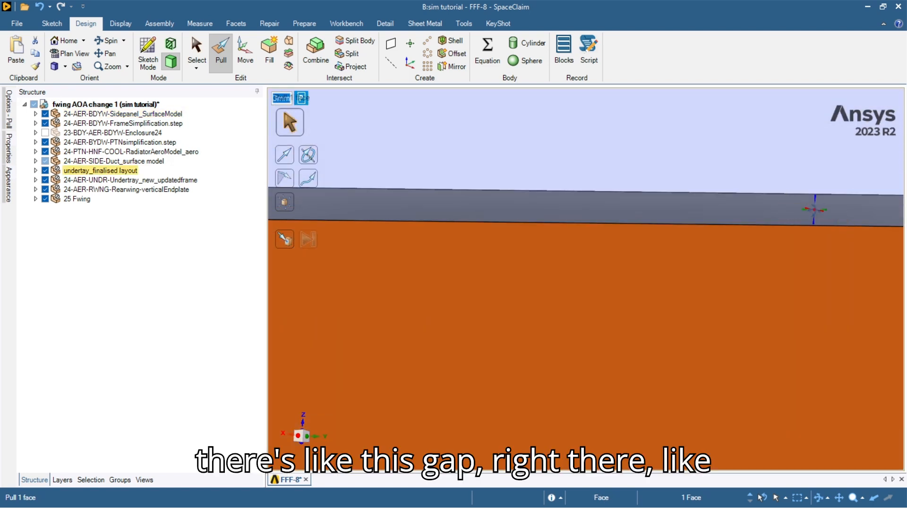
left_click(812, 211)
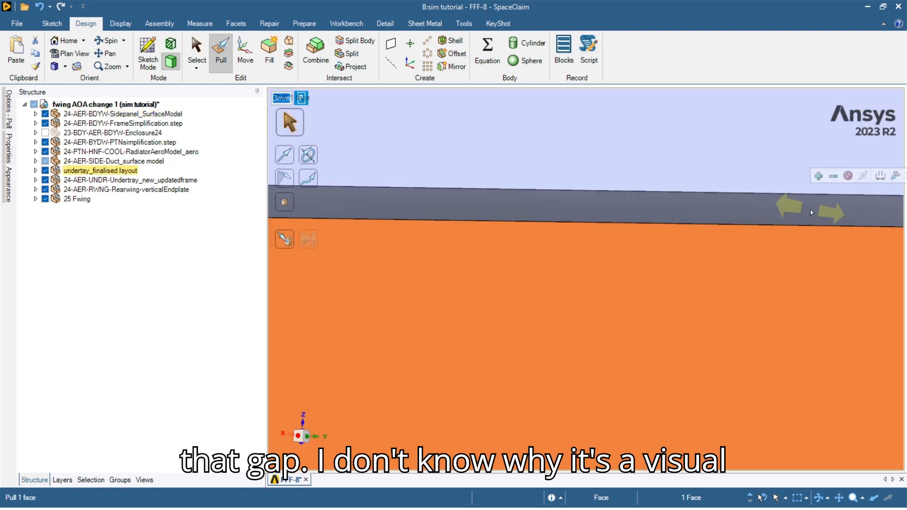
scroll(698, 228, "down", 12)
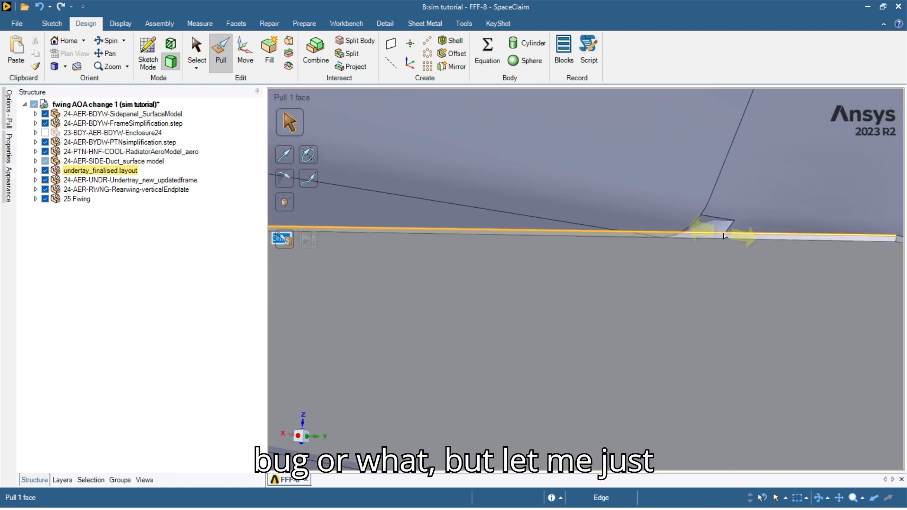
scroll(716, 244, "down", 7)
mouse_move(651, 290)
middle_mouse_down()
mouse_move(661, 270)
mouse_move(688, 287)
mouse_move(761, 295)
mouse_move(546, 262)
mouse_move(553, 249)
mouse_move(547, 254)
middle_mouse_up()
Undo and redo the last pull to clear the display glitch, then clear the selection.
key("ctrl+z")
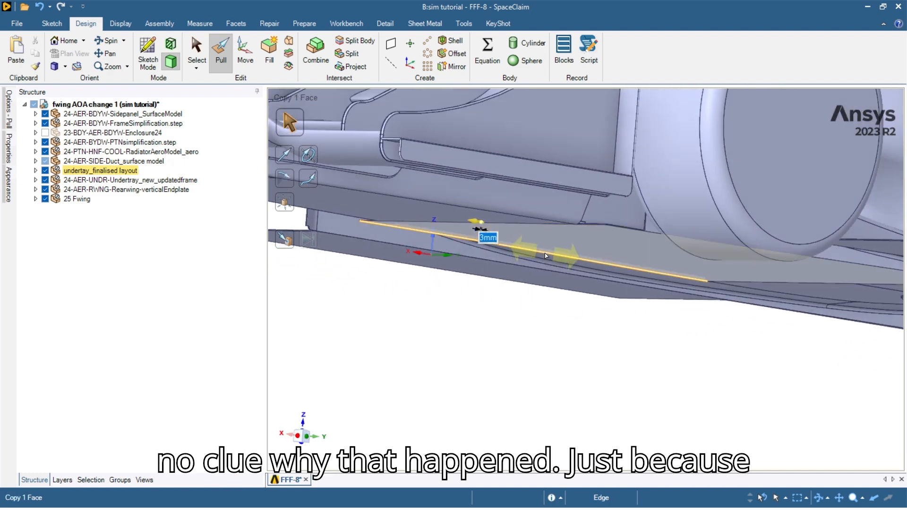
key("ctrl+z")
key("ctrl+z")
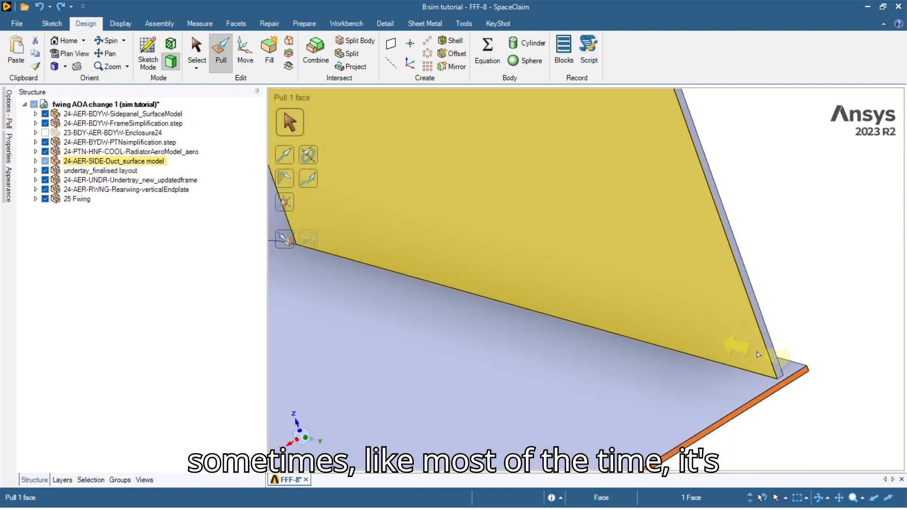
left_click(762, 321)
scroll(751, 344, "down", 6)
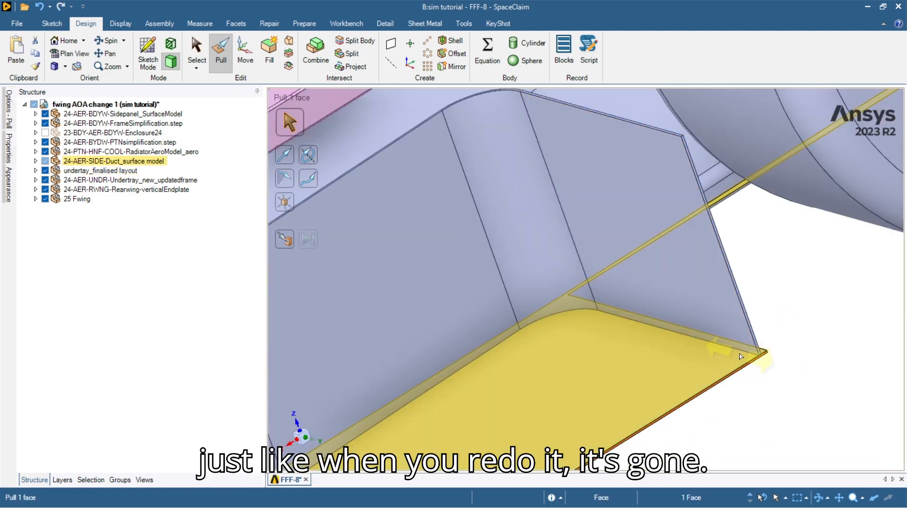
left_click(722, 410)
scroll(613, 401, "down", 4)
Turn the car over and start an Up To pull on the undertray's thin edge face.
middle_click_drag(617, 386, 713, 275)
scroll(609, 308, "up", 10)
scroll(535, 224, "up", 5)
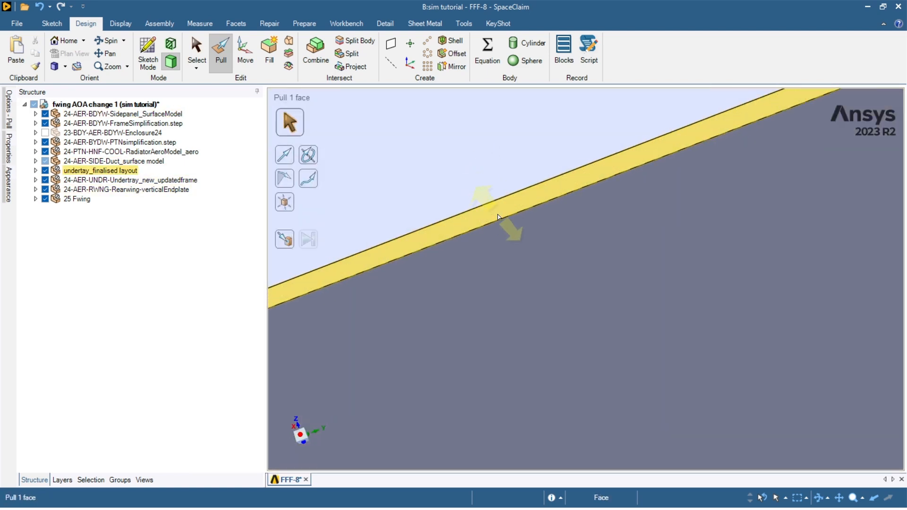
left_click(498, 217)
scroll(499, 215, "down", 8)
key("u")
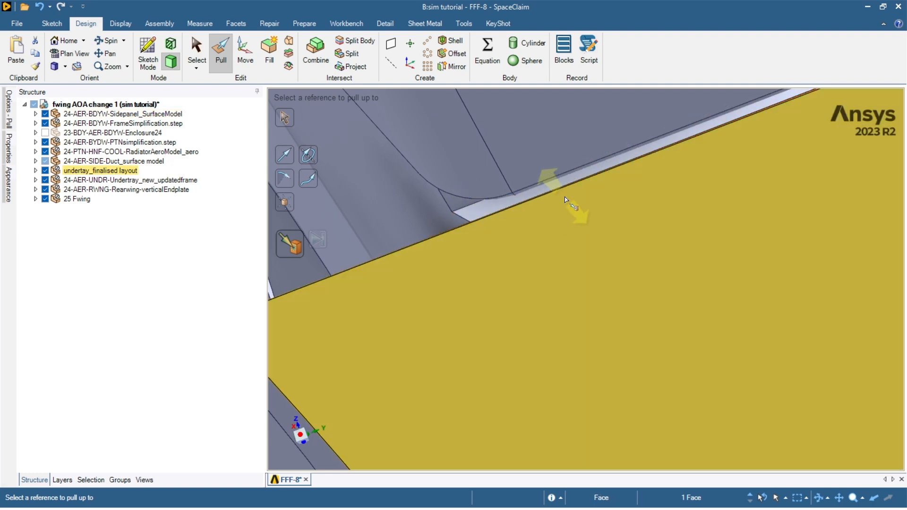
scroll(633, 161, "up", 6)
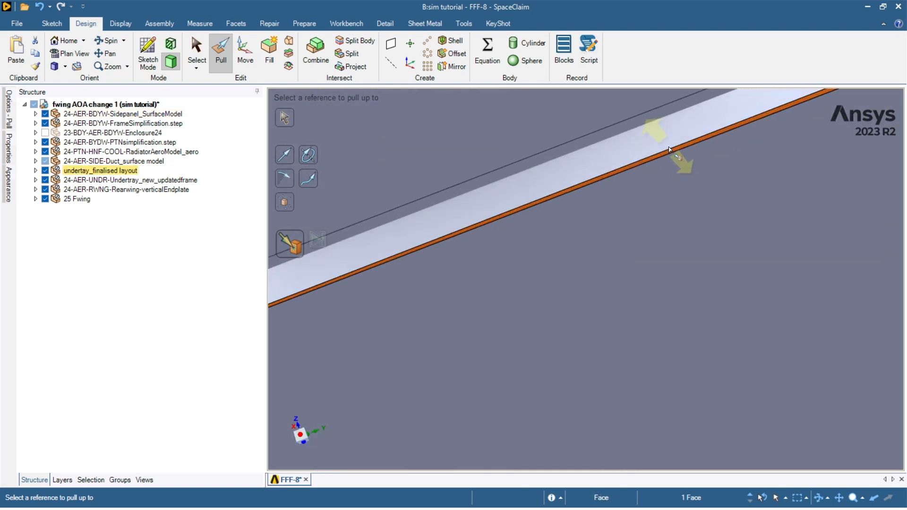
scroll(628, 213, "down", 3)
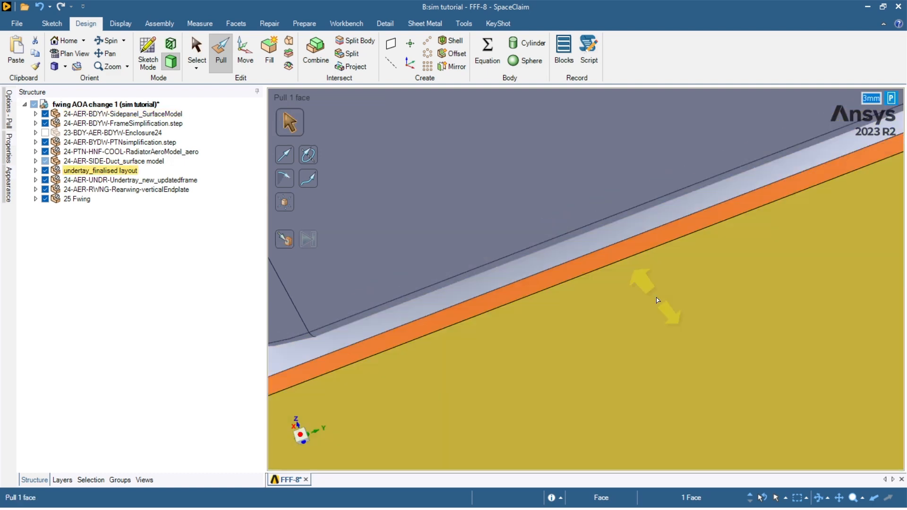
Bring the undertray edge into view and pick the triangular sidepanel face as the reference.
middle_click_drag(657, 298, 765, 305)
scroll(421, 416, "up", 5)
middle_click_drag(422, 416, 449, 330, "shift")
scroll(470, 318, "up", 3)
scroll(478, 313, "down", 8)
middle_click_drag(606, 298, 441, 334)
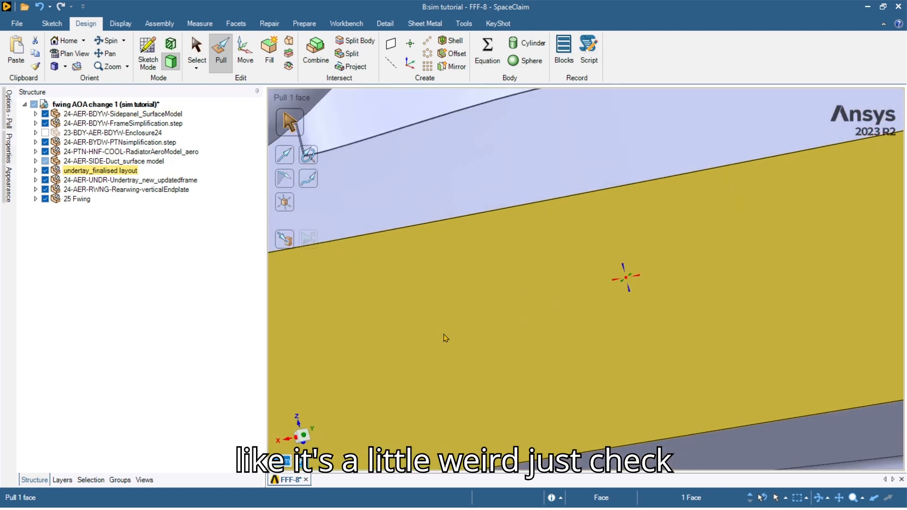
scroll(441, 334, "down", 7)
middle_click_drag(492, 307, 699, 228, "ctrl")
scroll(575, 255, "up", 14)
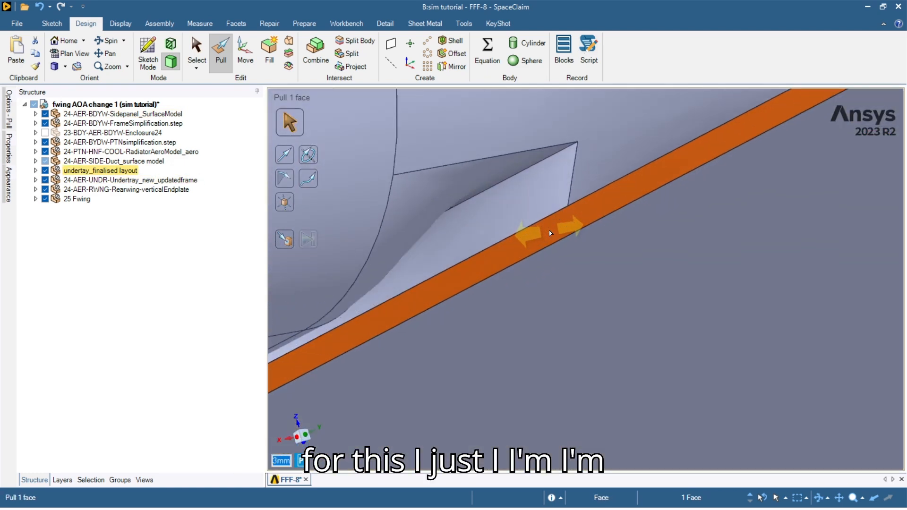
left_click(548, 232)
left_click(565, 186)
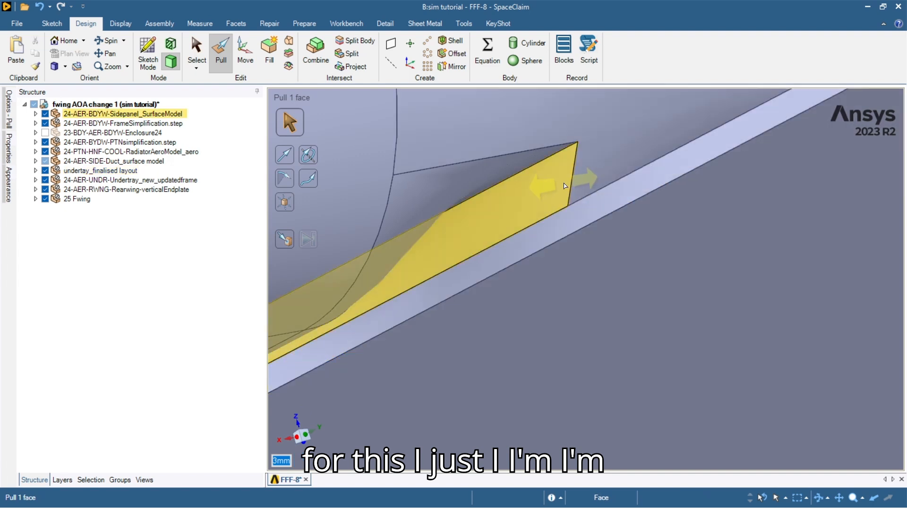
left_click(550, 161)
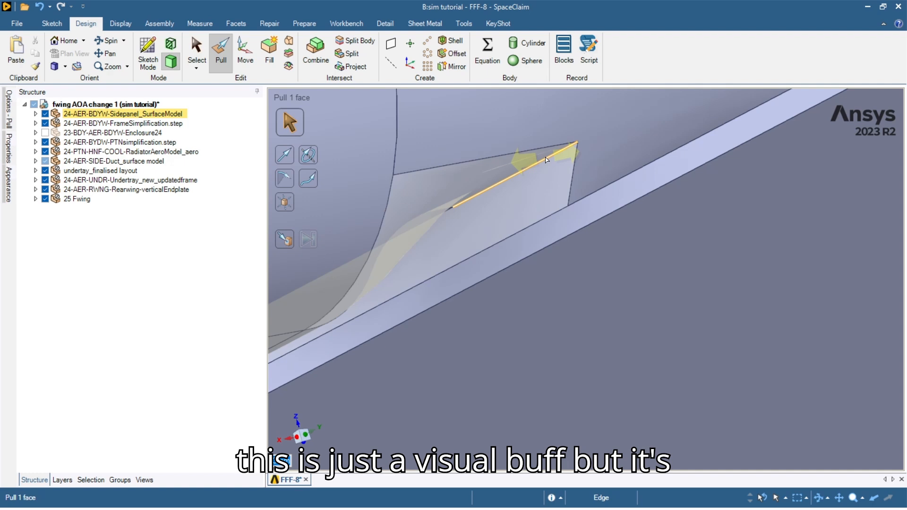
Reselect the sidepanel face and its lower edge so the undertray extends up to it.
left_click(131, 135)
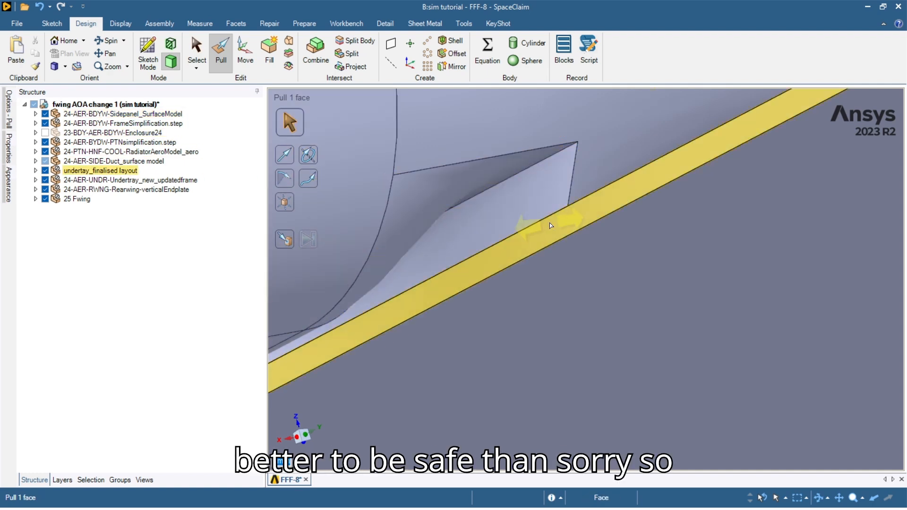
left_click(566, 182)
left_click(546, 163)
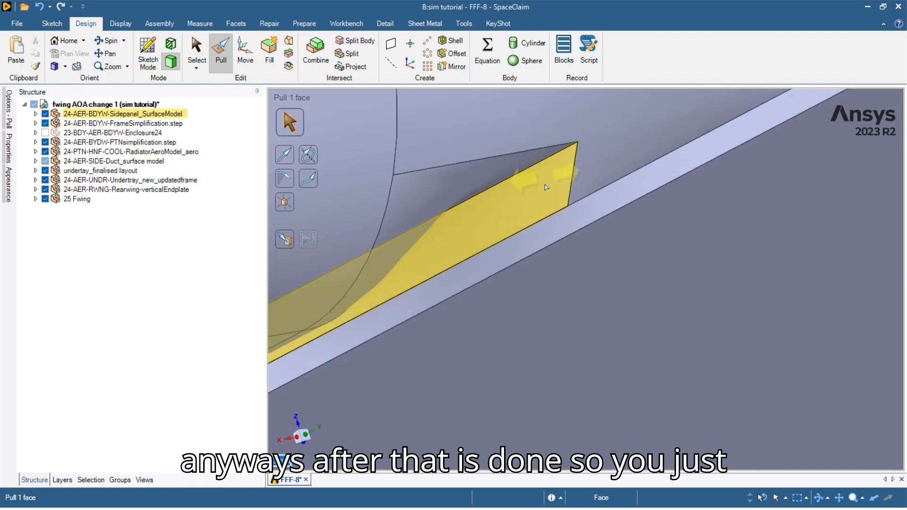
scroll(545, 163, "down", 6)
Return to plain selection and pick the long thin strip face at the undertray-sidepanel corner.
key("s")
scroll(538, 257, "down", 8)
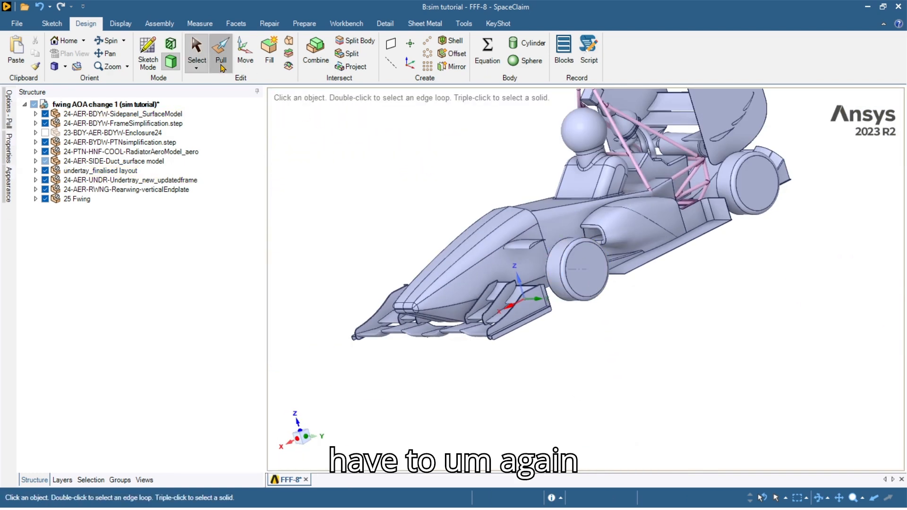
scroll(571, 320, "up", 10)
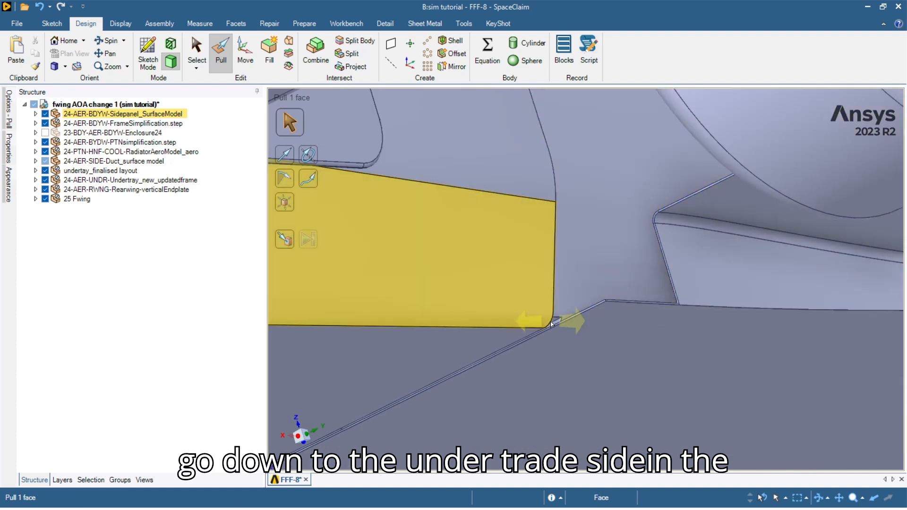
scroll(573, 320, "up", 2)
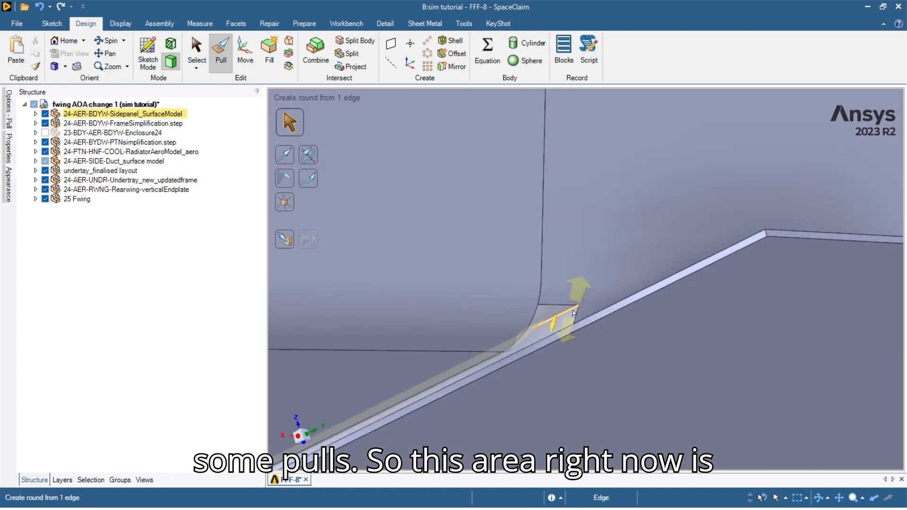
middle_click_drag(576, 319, 554, 317)
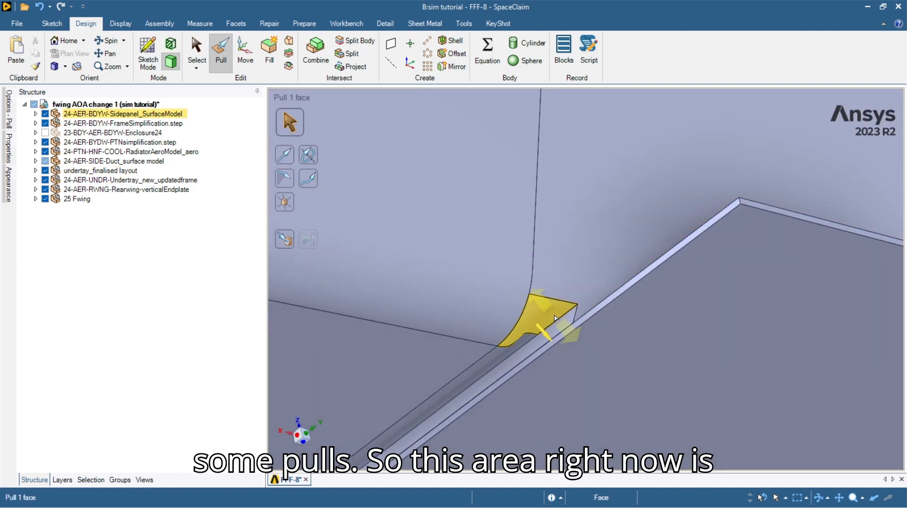
left_click(559, 326)
left_click(563, 324)
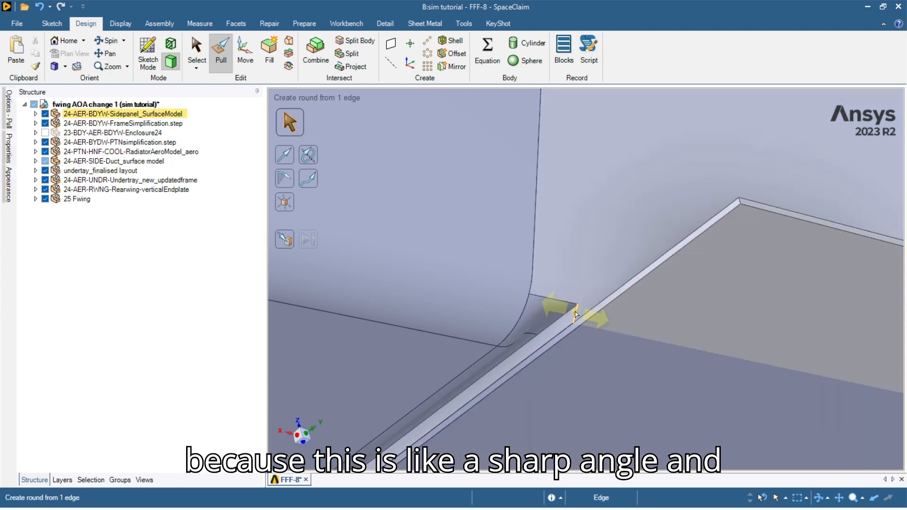
Round the undertray-sidepanel junction edges with a 1.5 mm radius.
left_click(577, 260)
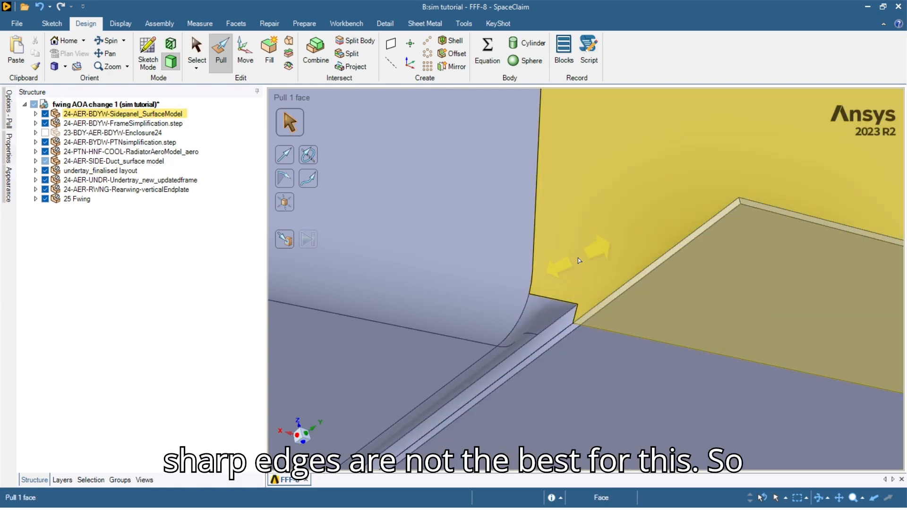
left_click(735, 249)
left_click(543, 320)
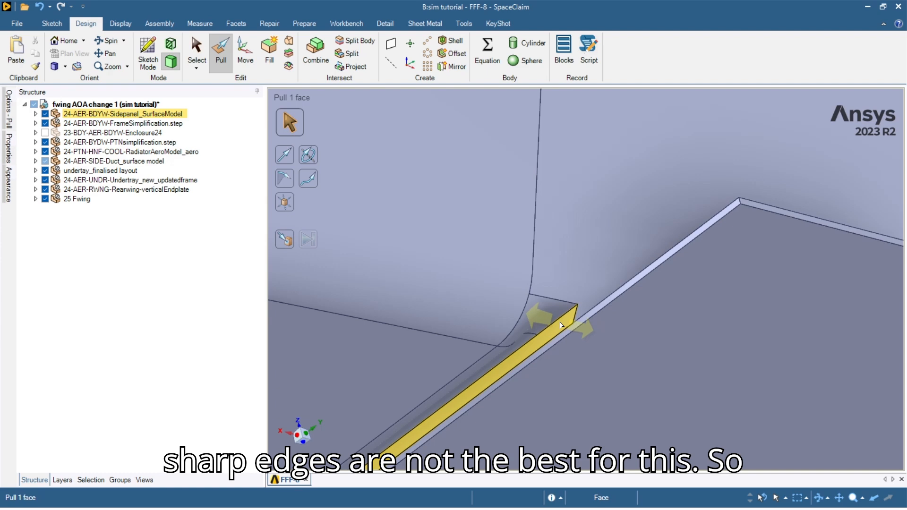
left_click(561, 324)
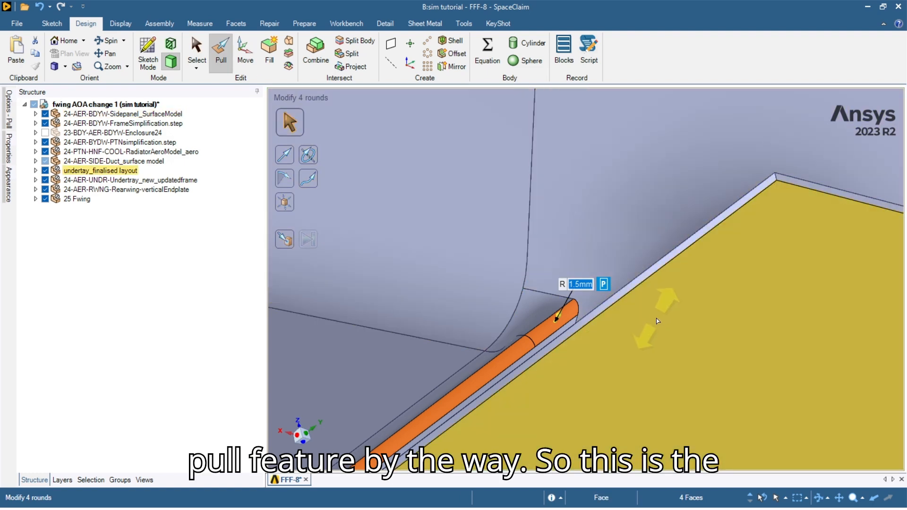
left_click(593, 203)
key("Escape")
Orbit along the tray's back edge and around the front wing to inspect its edges.
mouse_move(583, 362)
middle_mouse_down("ctrl")
mouse_move(621, 219)
mouse_move(575, 275)
mouse_move(587, 273)
mouse_move(586, 292)
mouse_move(526, 265)
mouse_move(560, 277)
mouse_move(486, 180)
middle_mouse_up("ctrl")
scroll(597, 217, "down", 2)
scroll(560, 277, "down", 3)
scroll(425, 235, "up", 5)
middle_click_drag(405, 240, 442, 427)
scroll(380, 314, "down", 4)
scroll(449, 376, "down", 2)
middle_click_drag(449, 377, 458, 430)
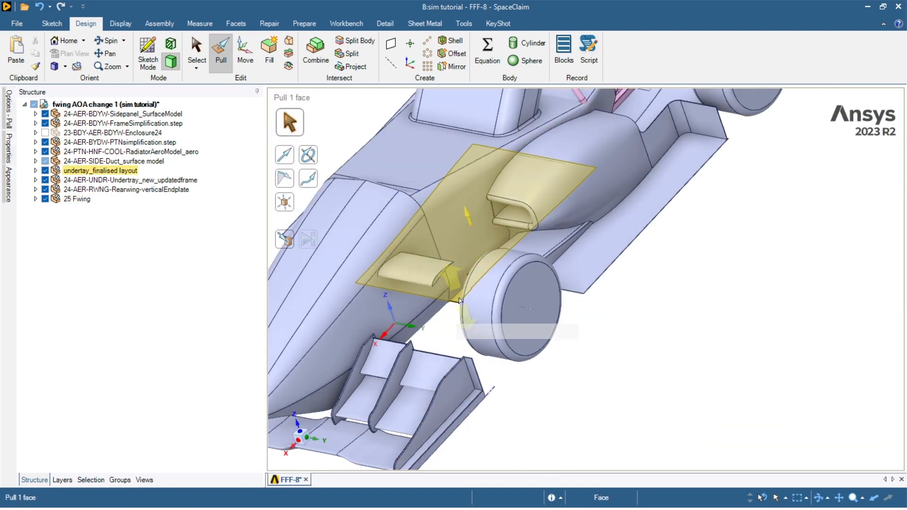
scroll(455, 298, "up", 5)
middle_click_drag(437, 293, 450, 323)
scroll(450, 323, "down", 3)
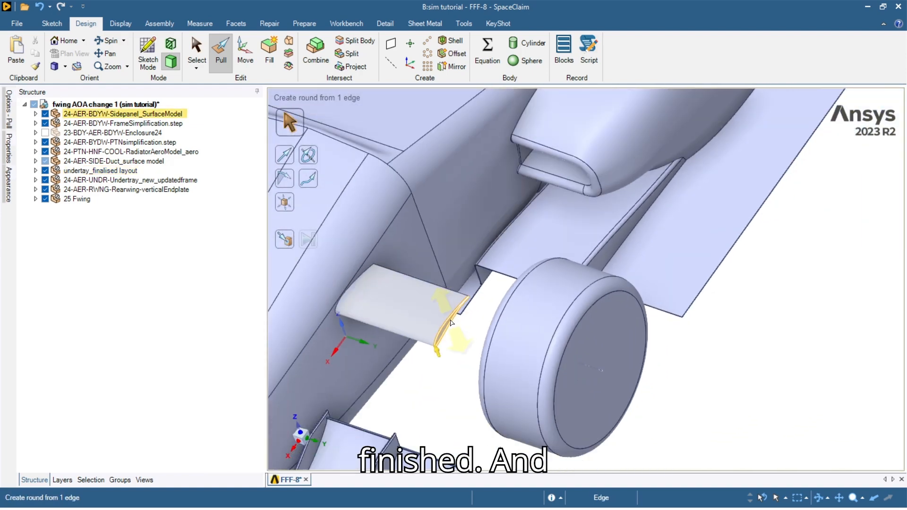
scroll(451, 322, "down", 10)
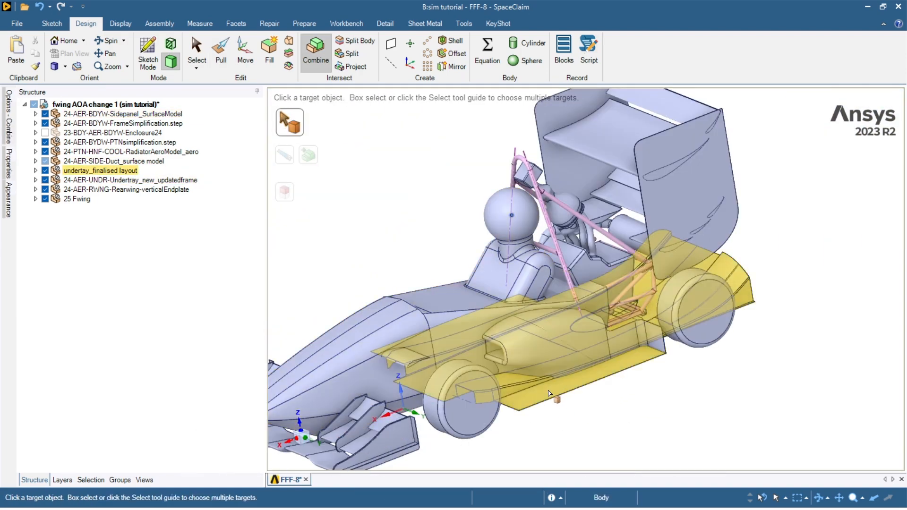
Pick the sidepanel body as the Combine merge target.
scroll(665, 356, "up", 6)
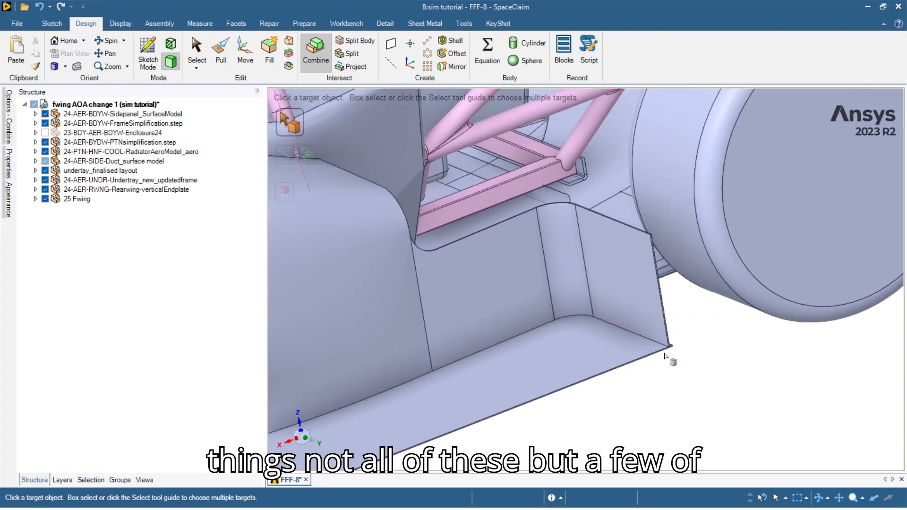
scroll(665, 356, "down", 6)
left_click(471, 318)
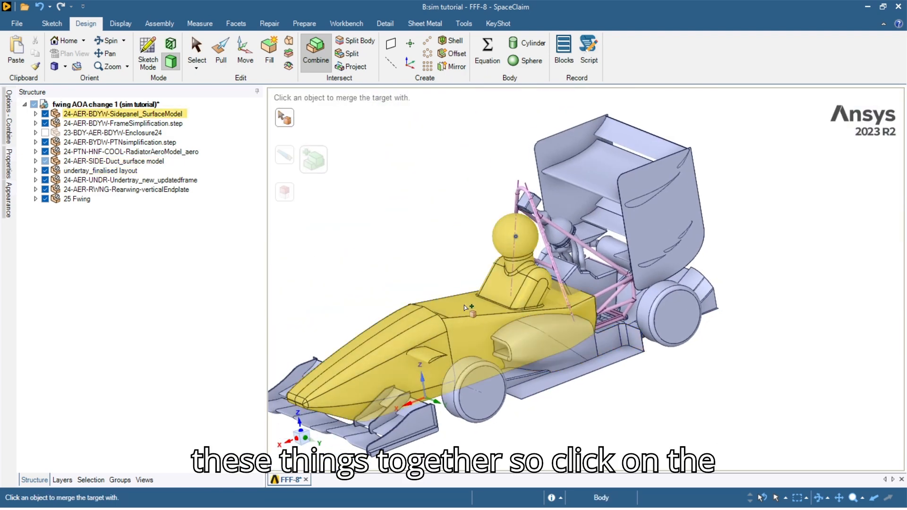
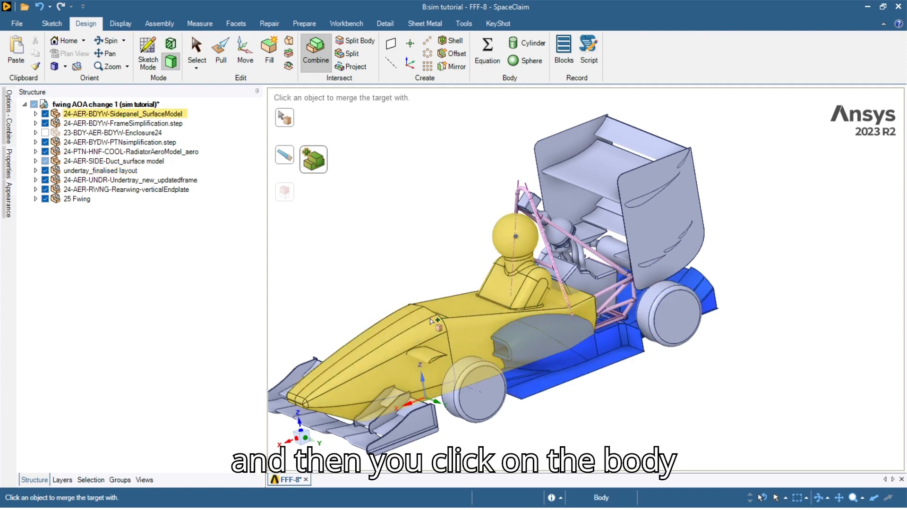
Merge the side panel into the blue car body, then exit the Combine tool.
left_click(491, 338)
mouse_move(491, 339)
middle_mouse_down()
mouse_move(374, 354)
mouse_move(399, 380)
mouse_move(475, 322)
mouse_move(499, 333)
middle_mouse_up()
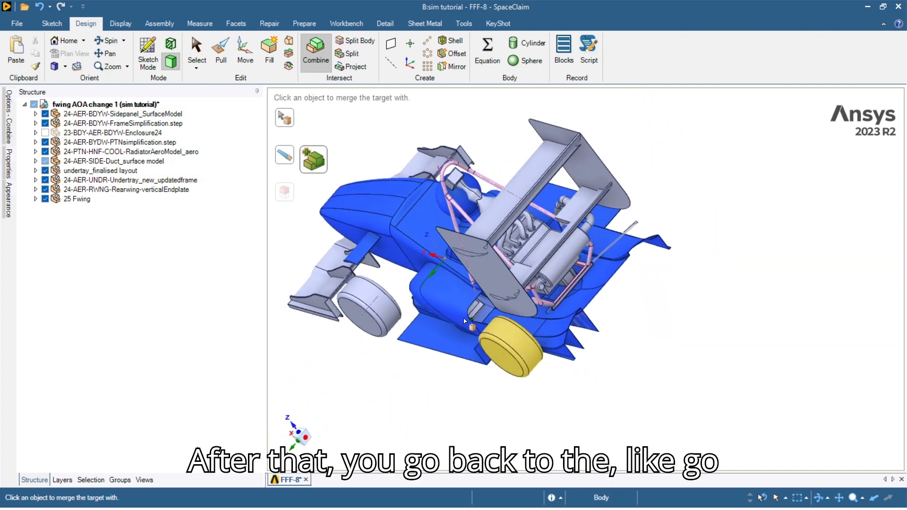
scroll(461, 326, "up", 5)
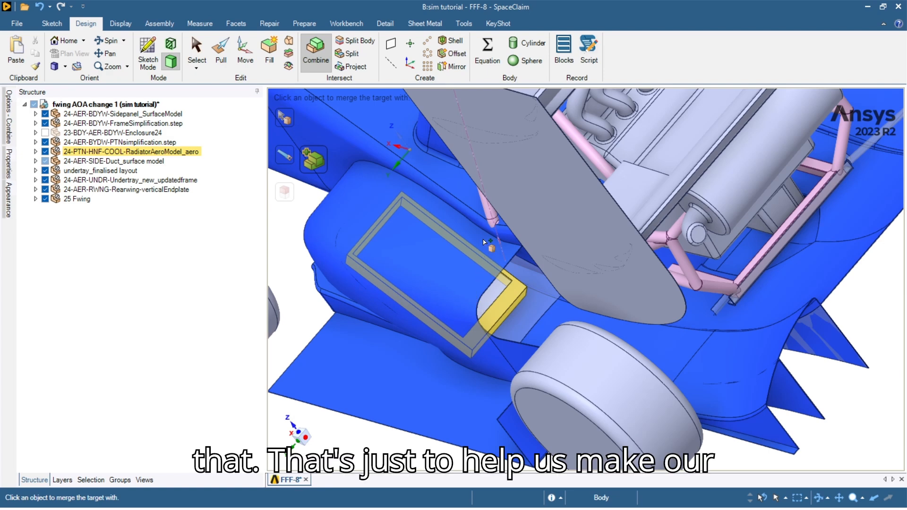
scroll(455, 318, "down", 5)
left_click(482, 399)
middle_click_drag(471, 336, 565, 332)
left_click(555, 303)
key("Escape")
mouse_move(499, 370)
middle_mouse_down()
mouse_move(661, 304)
mouse_move(588, 327)
mouse_move(661, 333)
mouse_move(557, 358)
mouse_move(500, 344)
middle_mouse_up()
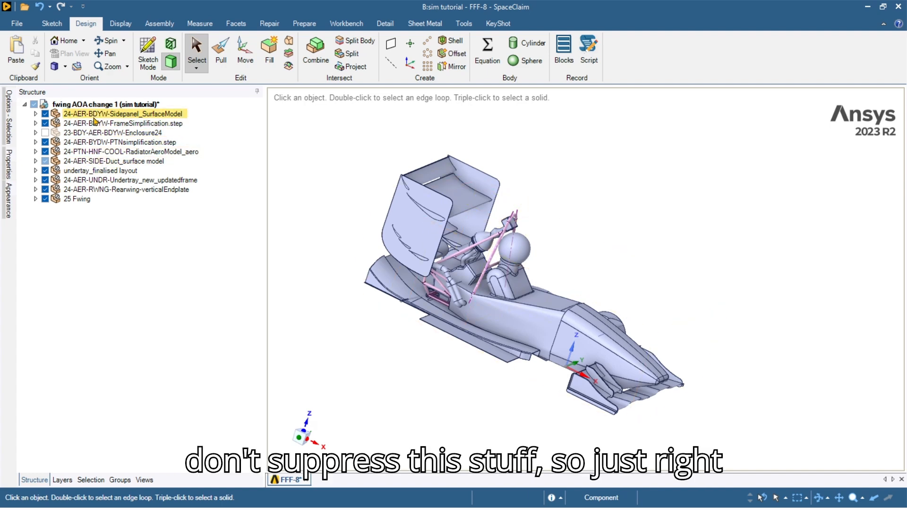
Delete the 24-AER-BDYW-Sidepanel_SurfaceModel component from the Structure tree.
right_click(95, 118)
key("Escape")
right_click(115, 161)
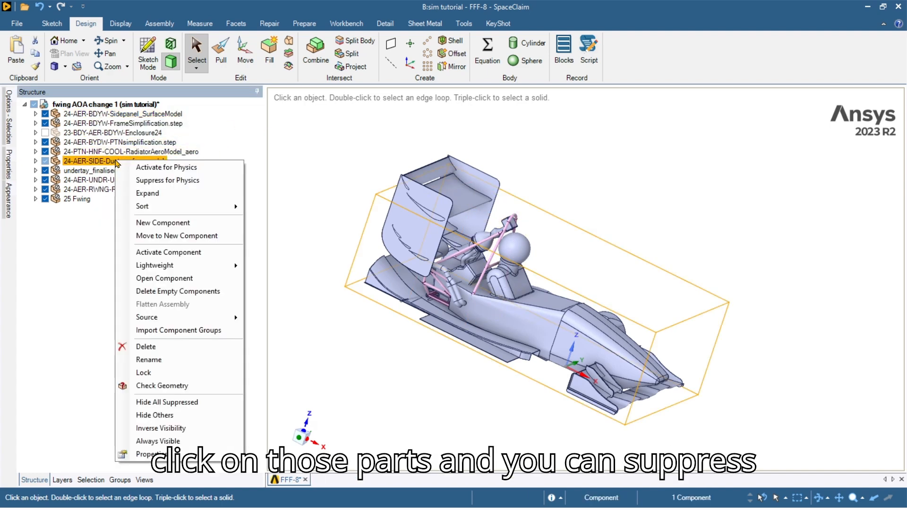
left_click(161, 180)
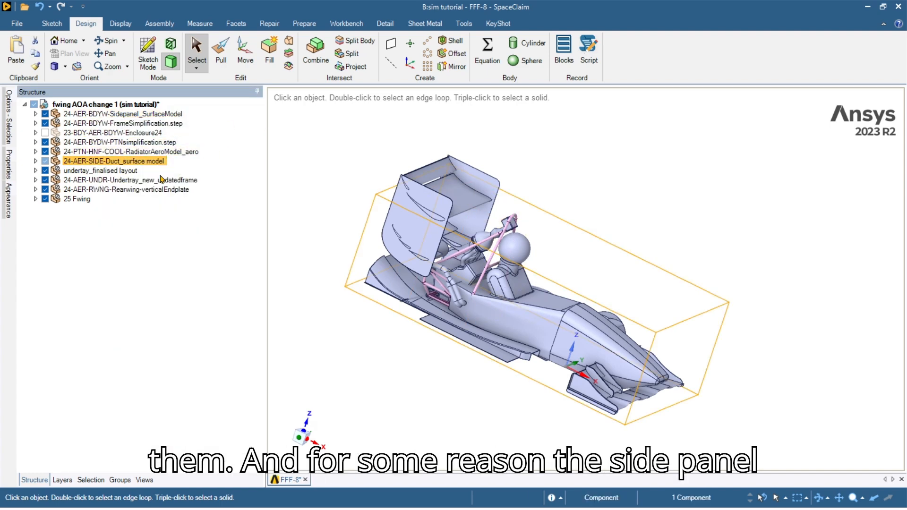
right_click(132, 115)
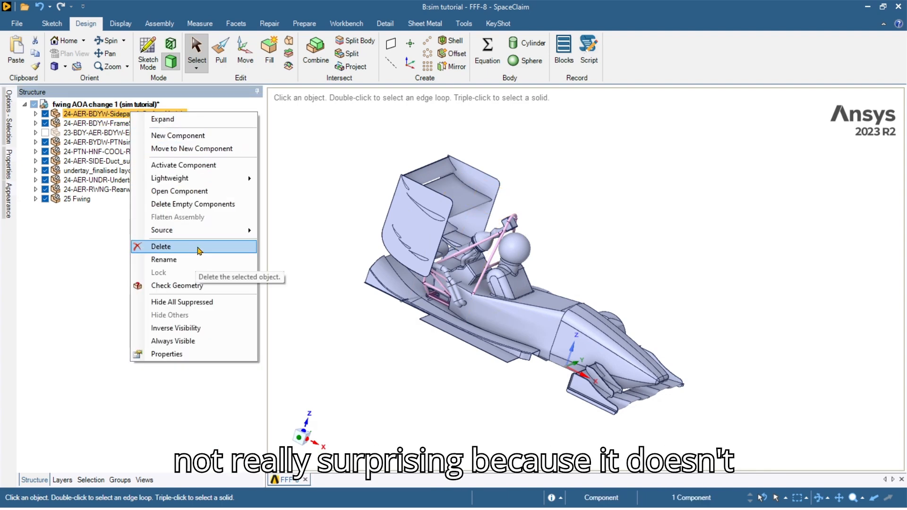
left_click(198, 250)
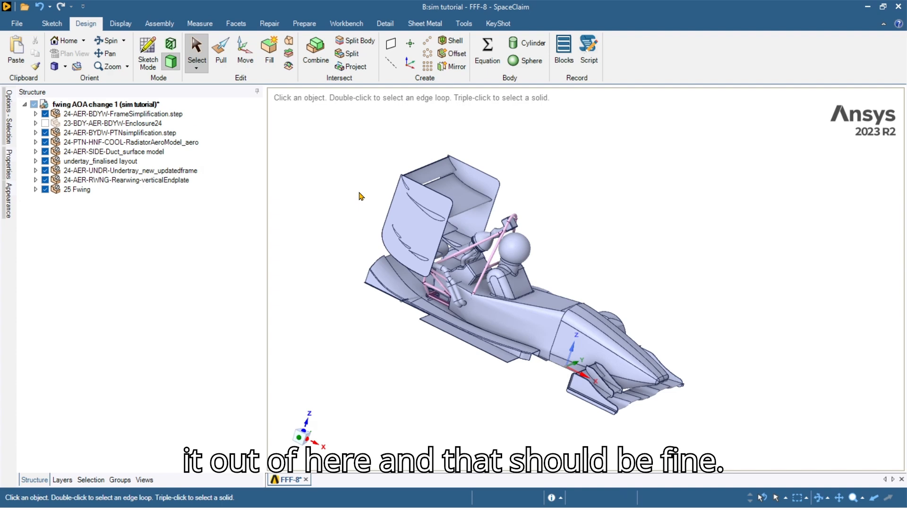
mouse_move(489, 298)
middle_mouse_down()
mouse_move(623, 319)
mouse_move(516, 329)
middle_mouse_up()
Expand Enclosure24 and make its Boss-Extrude1 enclosure body visible.
left_click(132, 181)
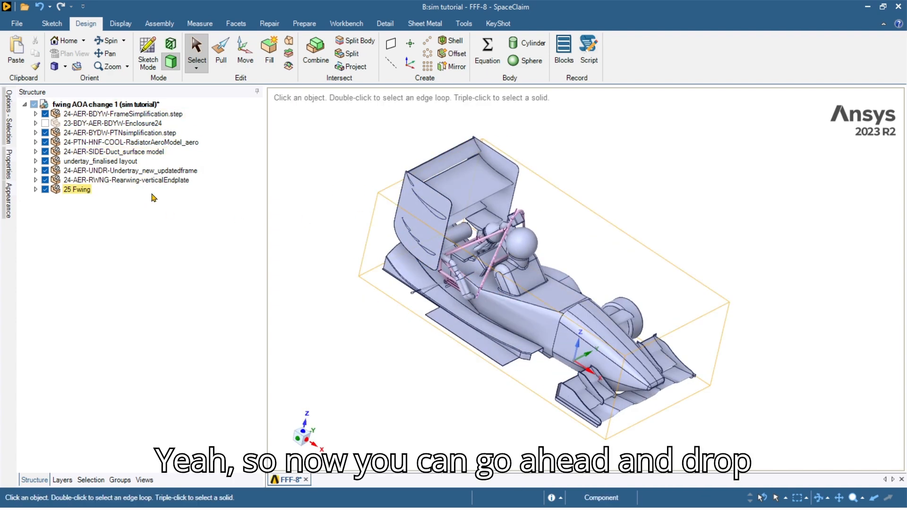
left_click(36, 123)
left_click(75, 133)
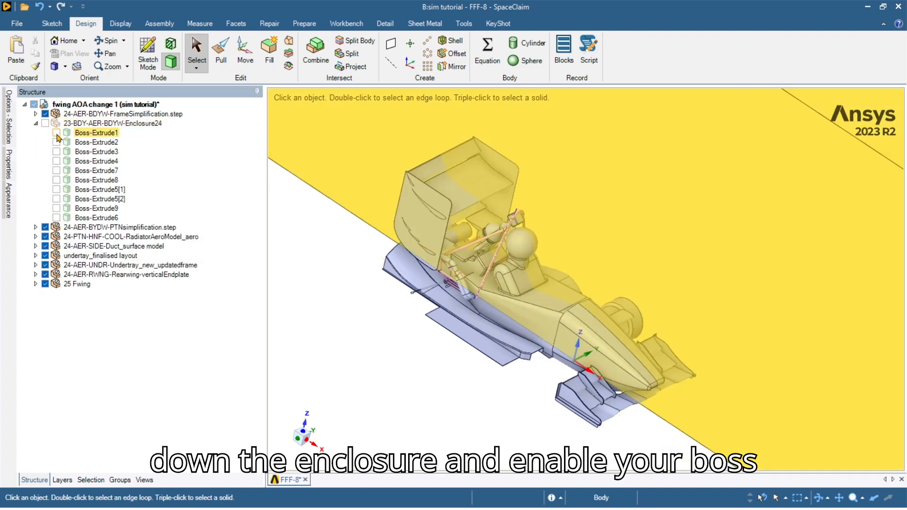
left_click(56, 133)
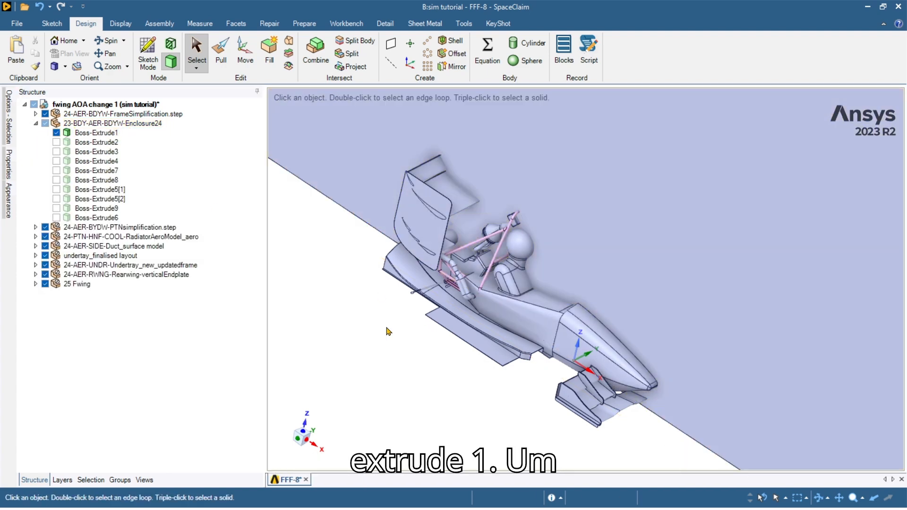
Select the large enclosure face and inspect the box from a side view, then the home view.
left_click(619, 208)
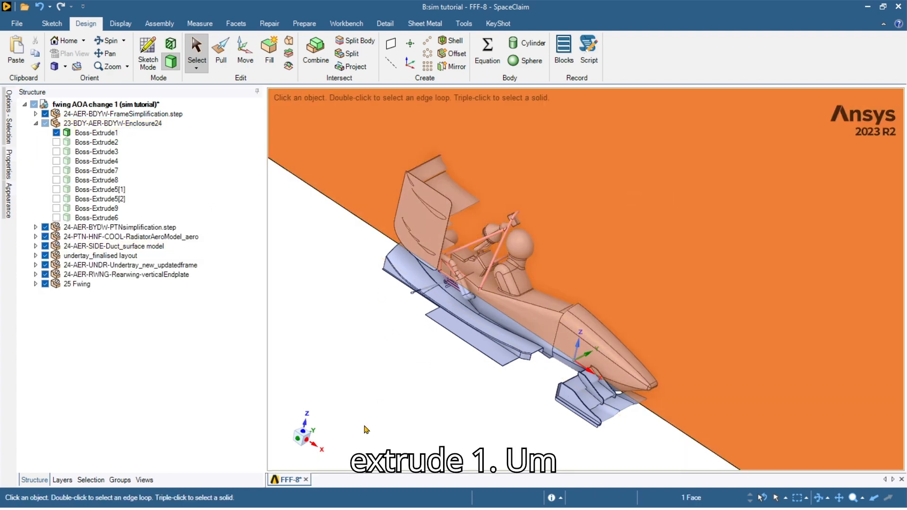
left_click(295, 441)
left_click(529, 396)
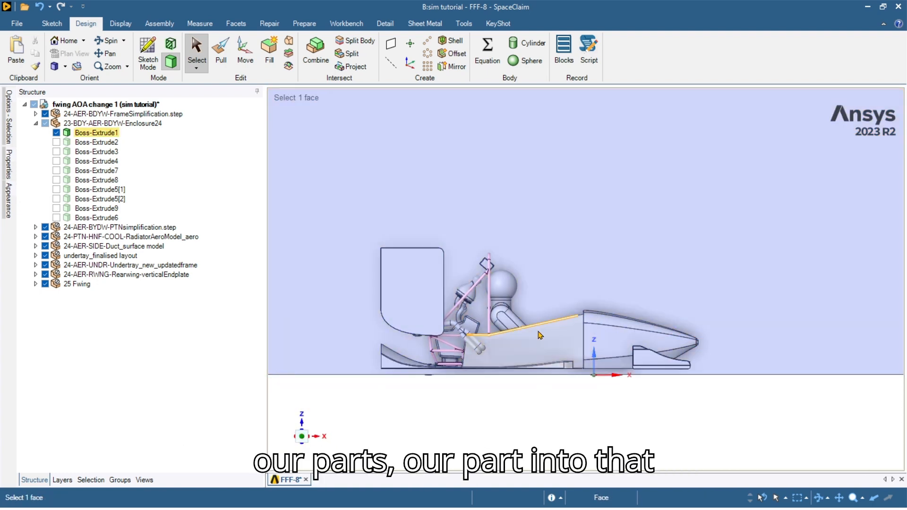
key("h")
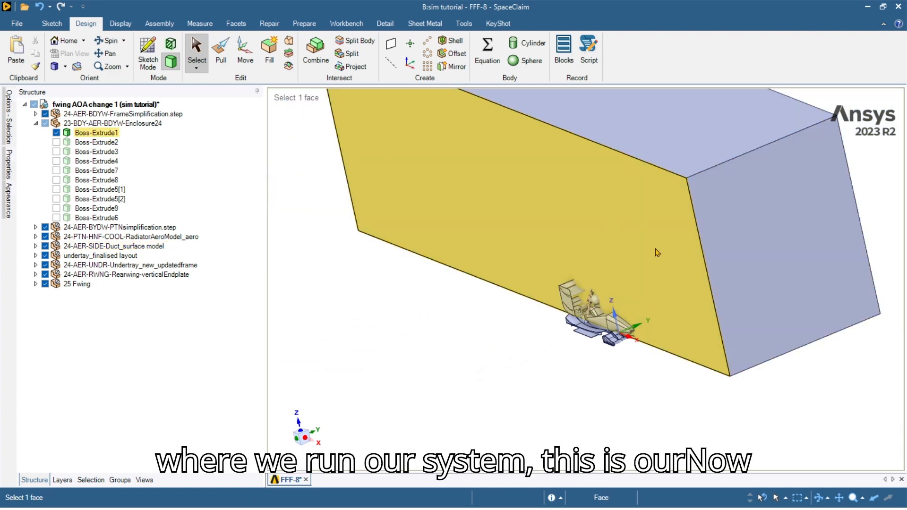
scroll(652, 305, "up", 3)
scroll(741, 275, "down", 3)
middle_click_drag(789, 246, 726, 324, "shift")
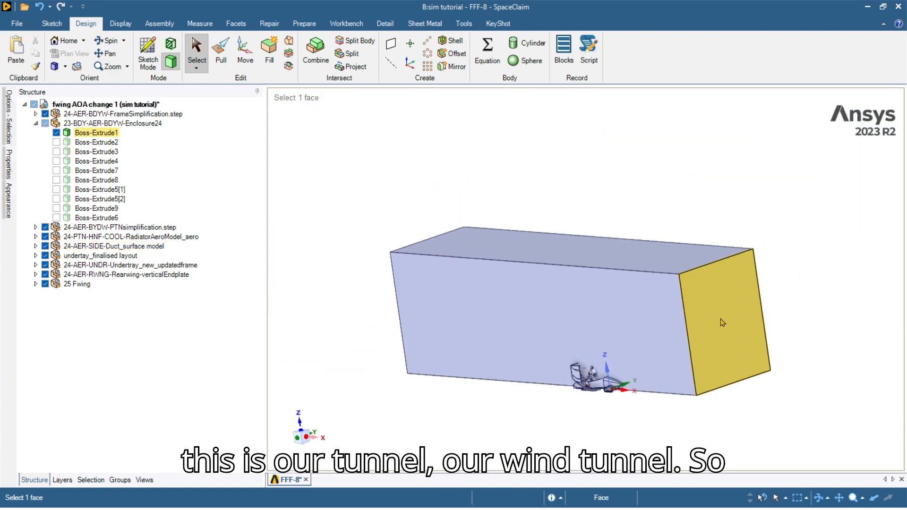
scroll(720, 321, "up", 2)
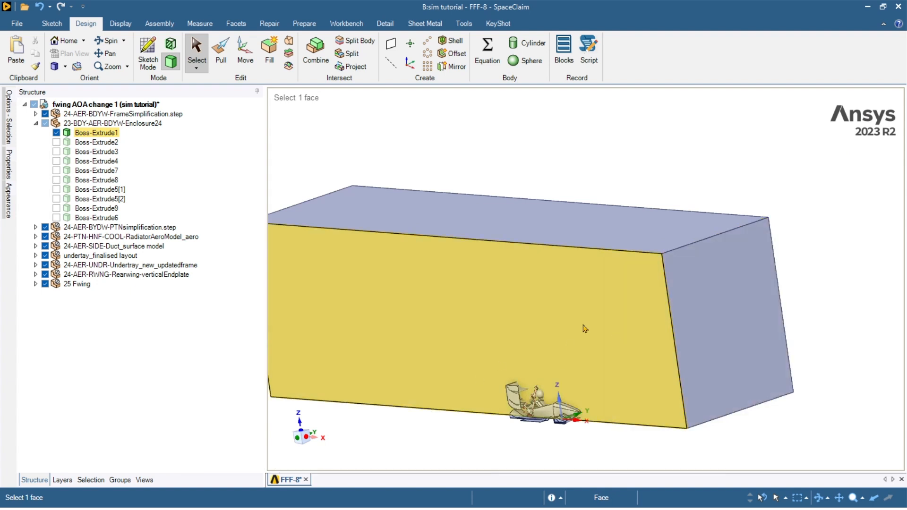
Select the enclosure's end and side faces while viewing it from the front.
left_click(585, 330)
left_click(297, 439)
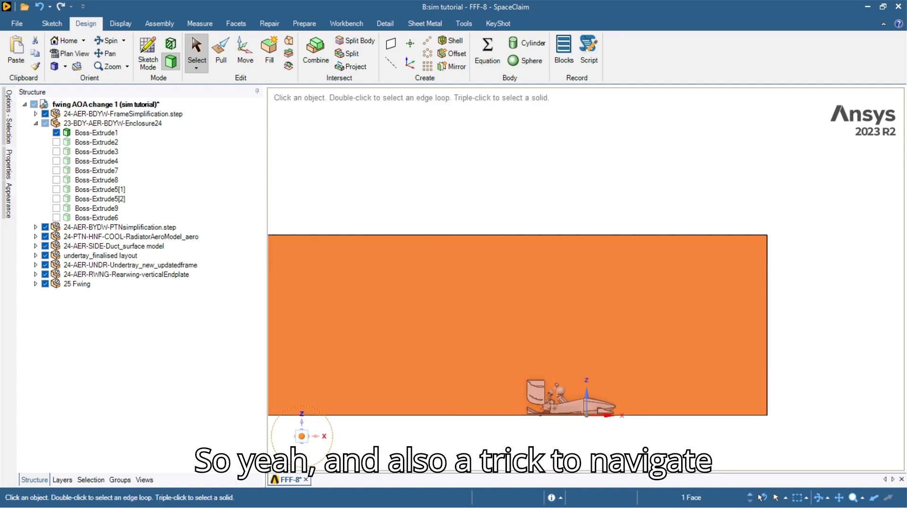
scroll(556, 406, "up", 8)
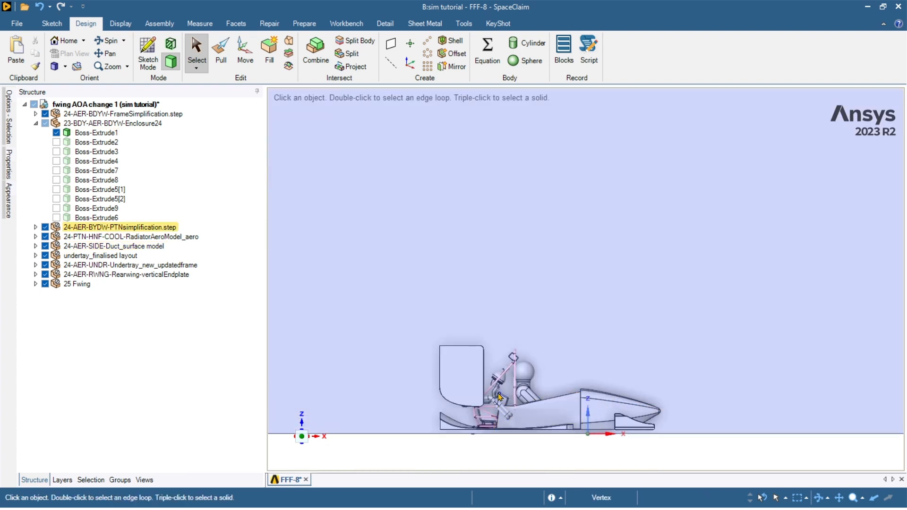
scroll(534, 337, "down", 6)
left_click(581, 284)
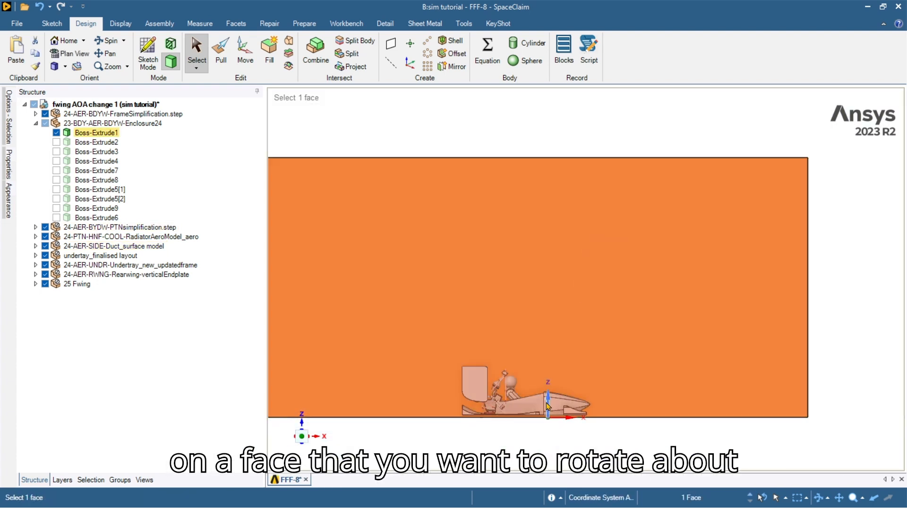
middle_click_drag(554, 388, 523, 420)
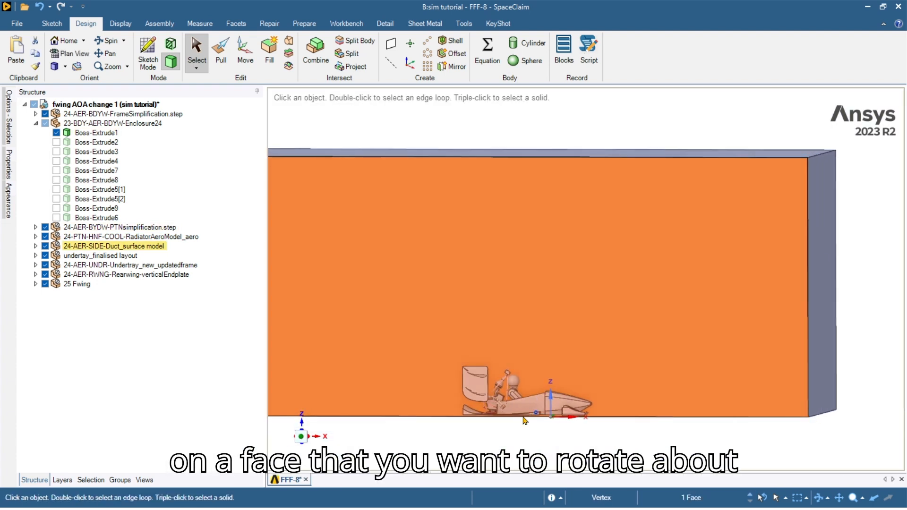
Step through X-axis, Z-axis and end-face views of the enclosure.
left_click(317, 438)
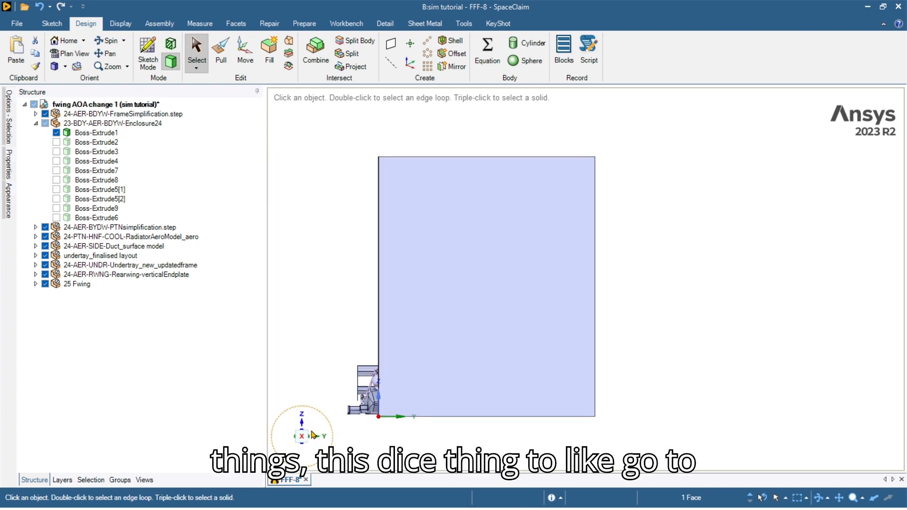
left_click(303, 427)
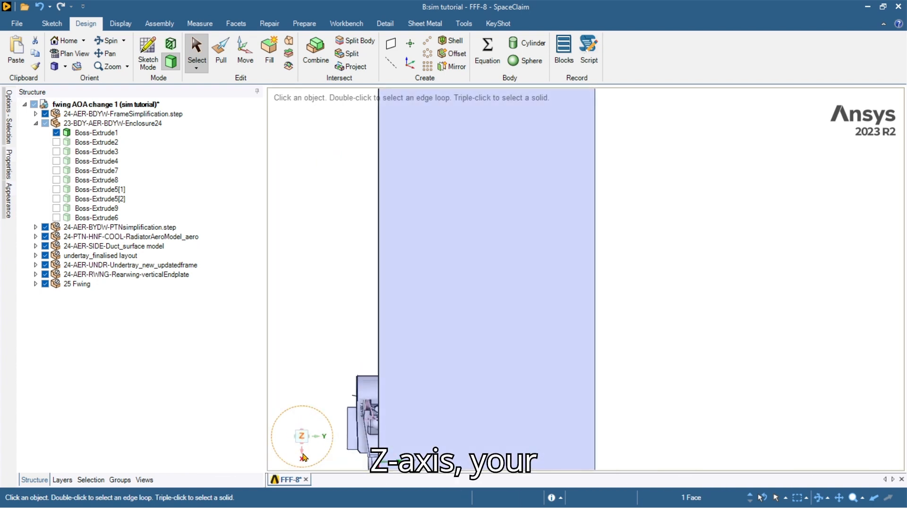
left_click(302, 440)
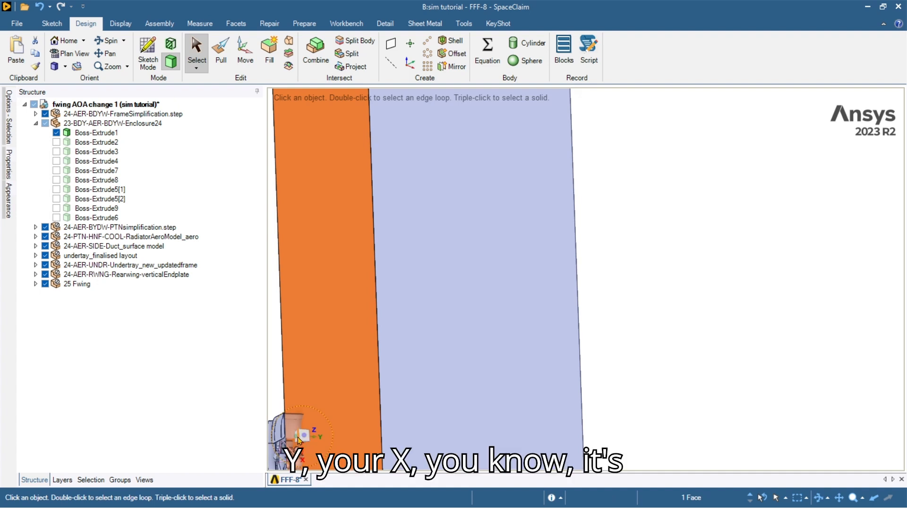
left_click(297, 440)
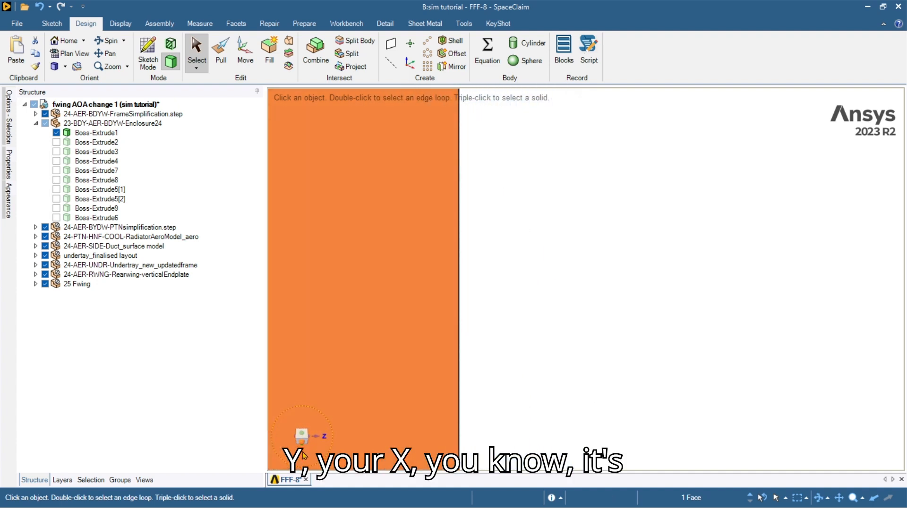
left_click(302, 448)
scroll(372, 356, "down", 3)
middle_click_drag(372, 356, 357, 463, "ctrl")
Snap to a front view, select the enclosure face and start the Combine tool.
left_click(300, 437)
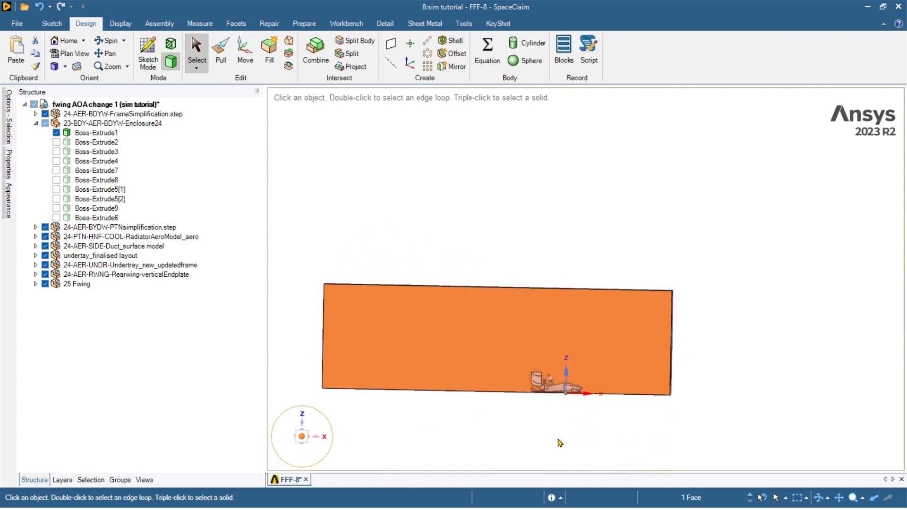
left_click(614, 326)
scroll(496, 364, "up", 5)
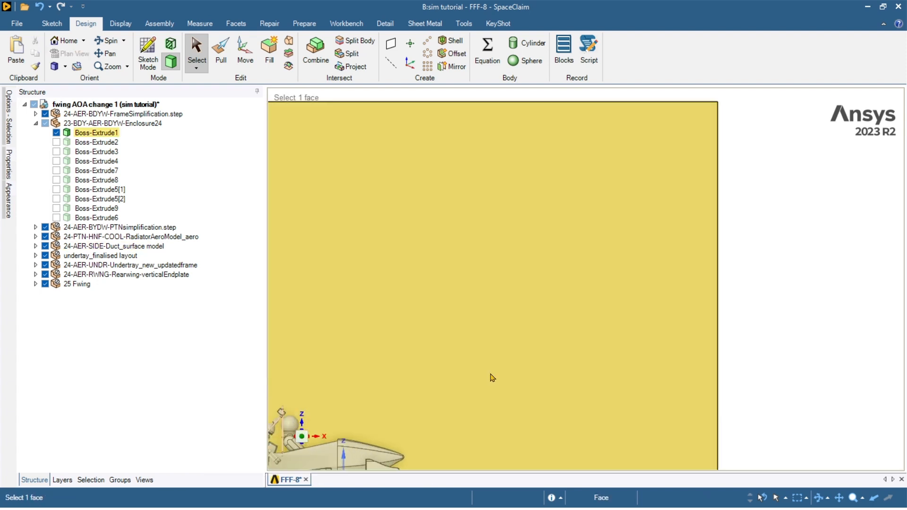
left_click(319, 58)
middle_click_drag(584, 335, 571, 326)
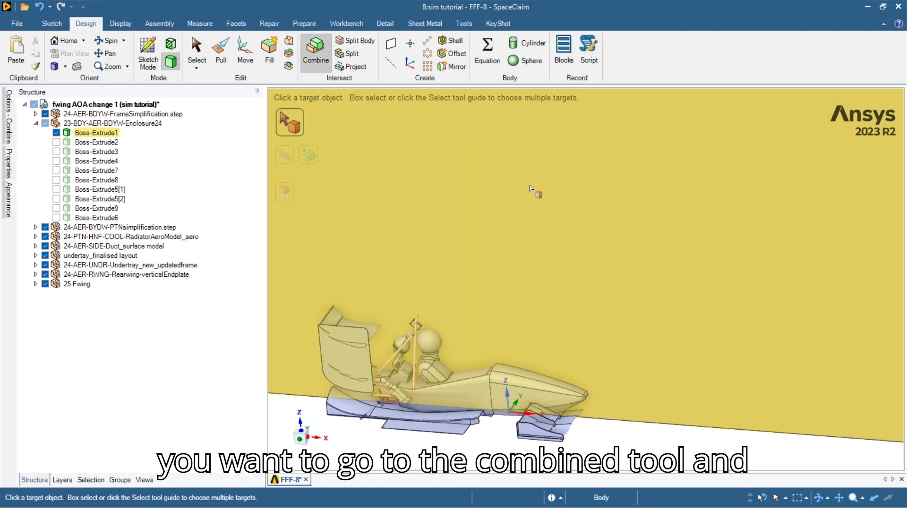
Target the enclosure and cut away the car body, front wing and power tray regions.
left_click(533, 189)
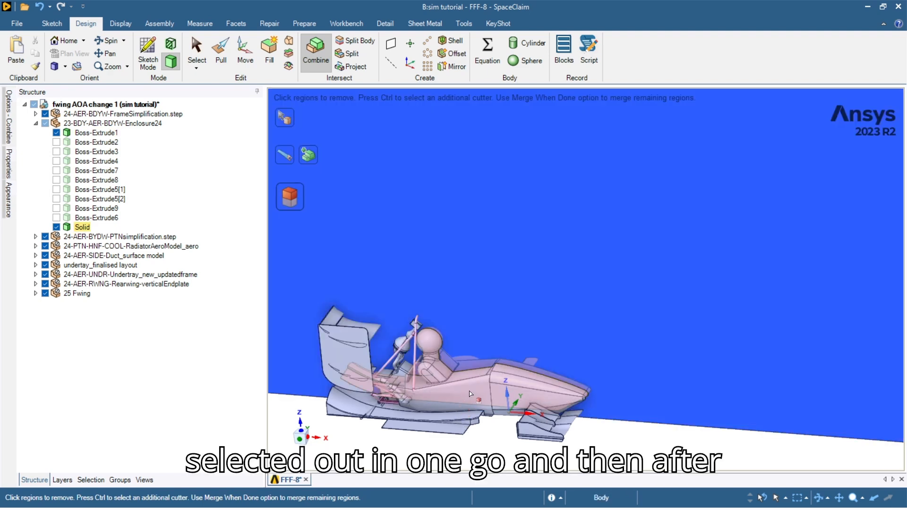
left_click(470, 394)
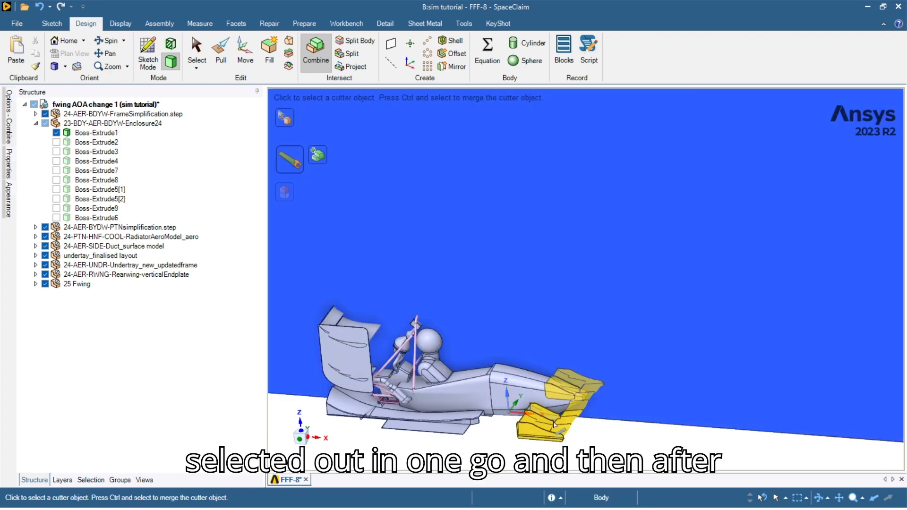
left_click(577, 415)
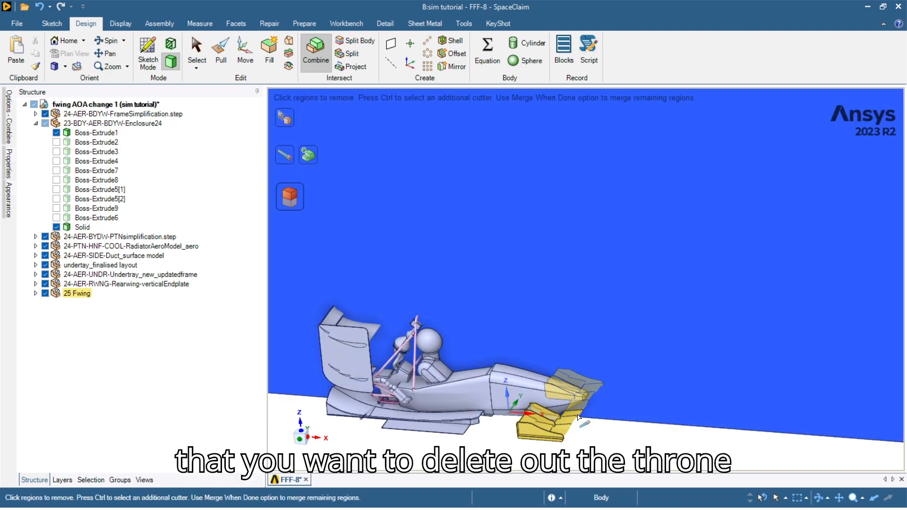
left_click(580, 415)
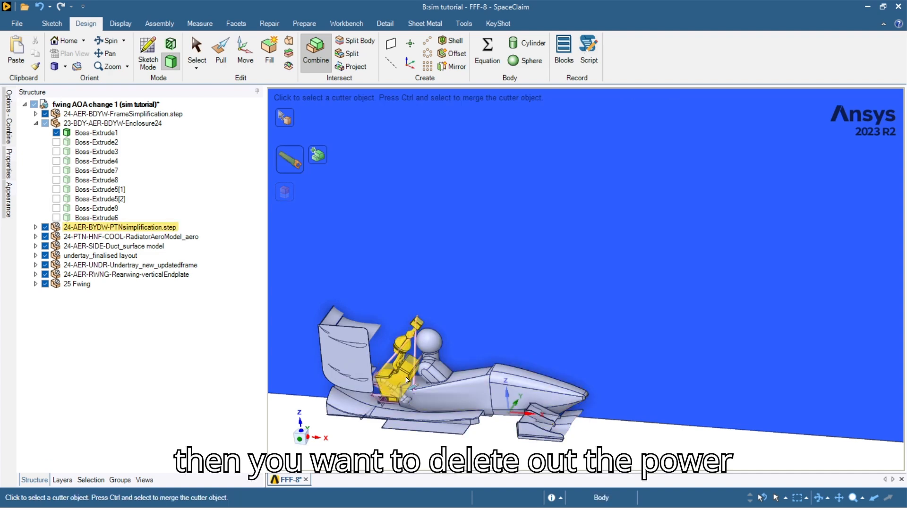
left_click(406, 376)
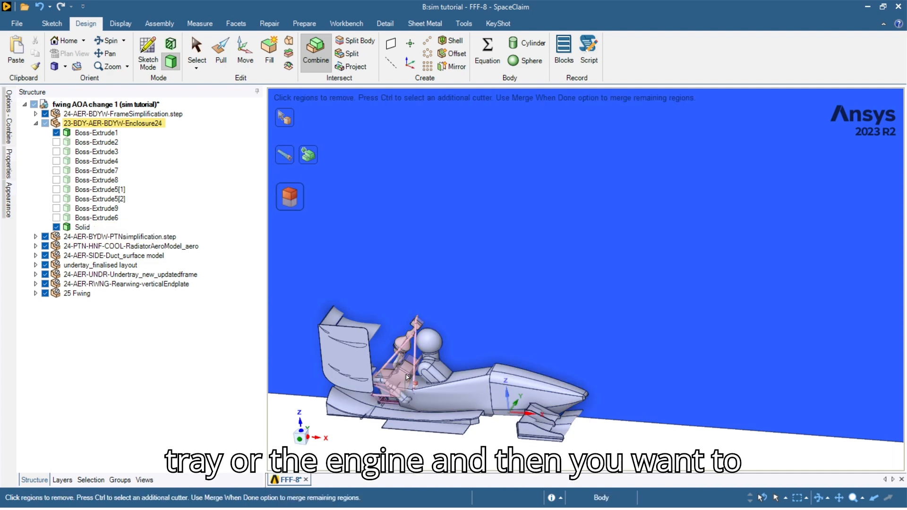
left_click(407, 376)
scroll(371, 399, "up", 5)
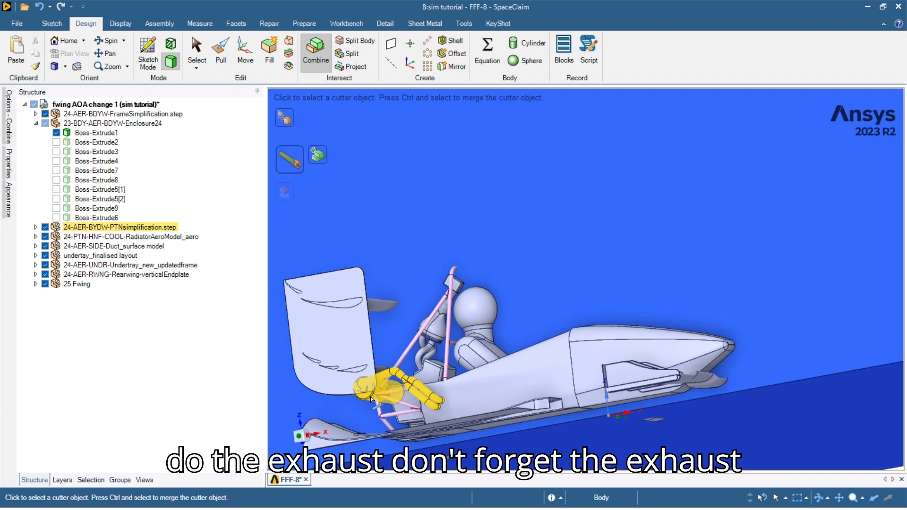
Cut out the exhaust region, then split the enclosure using the chassis frame as cutter.
left_click(371, 397)
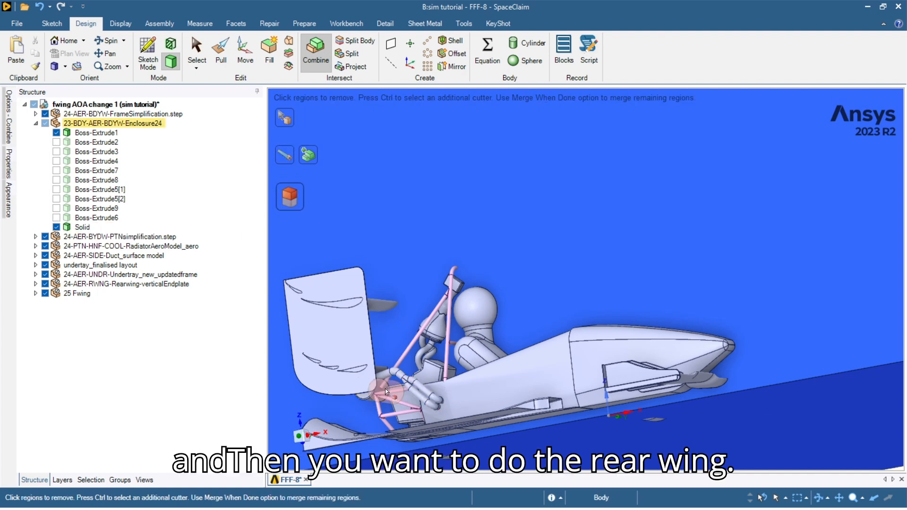
left_click(386, 391)
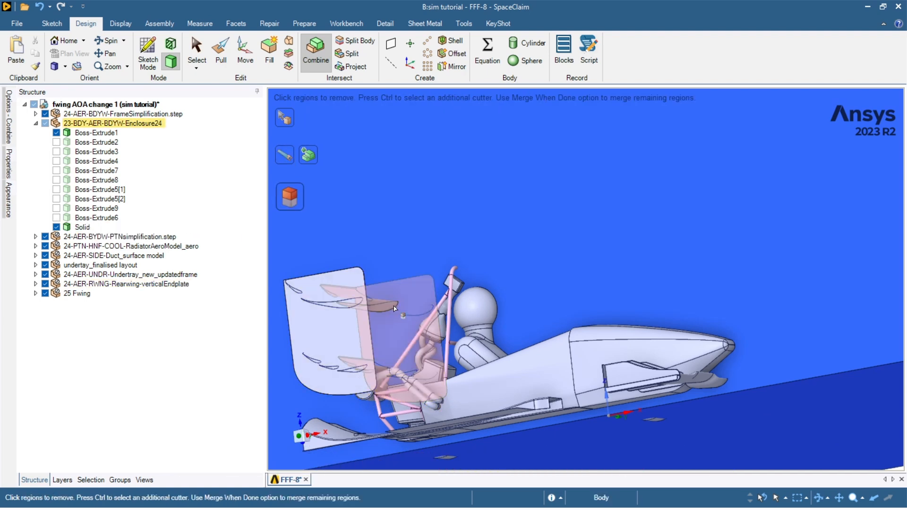
left_click(377, 403)
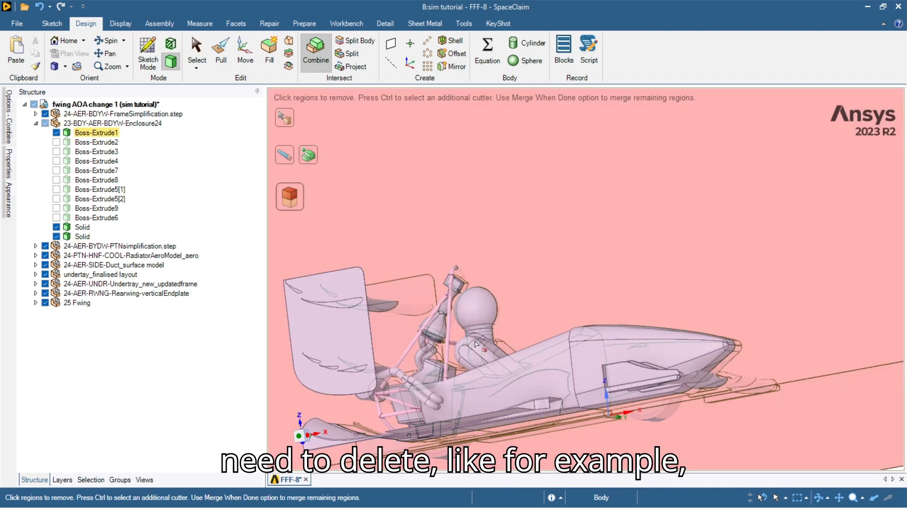
middle_click_drag(497, 388, 523, 425)
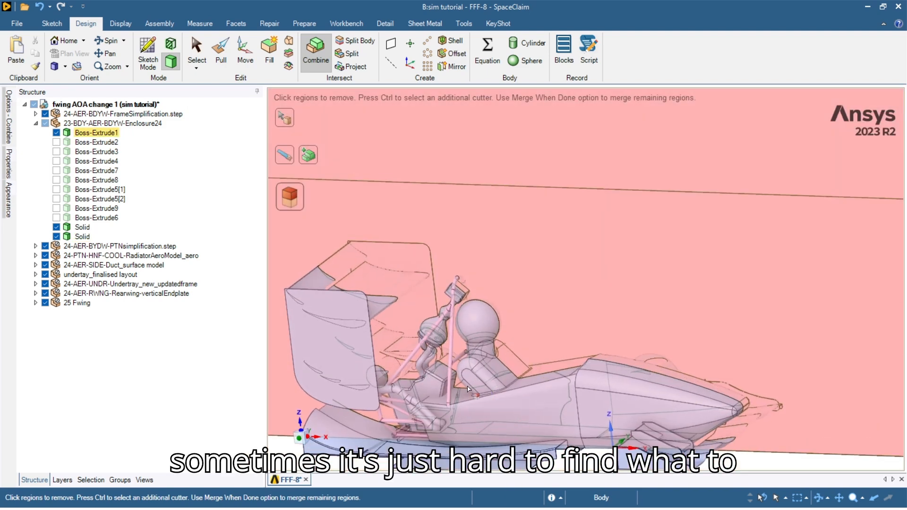
left_click(467, 357)
scroll(467, 355, "up", 6)
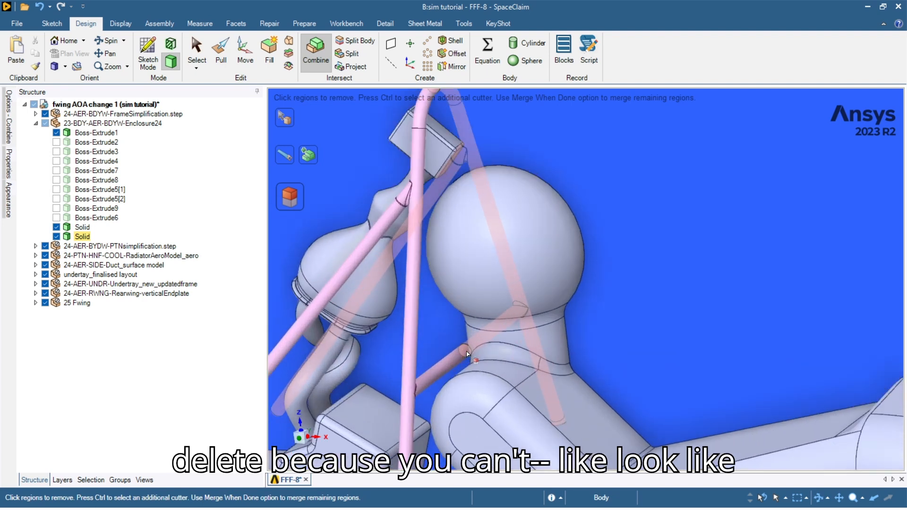
scroll(462, 355, "down", 5)
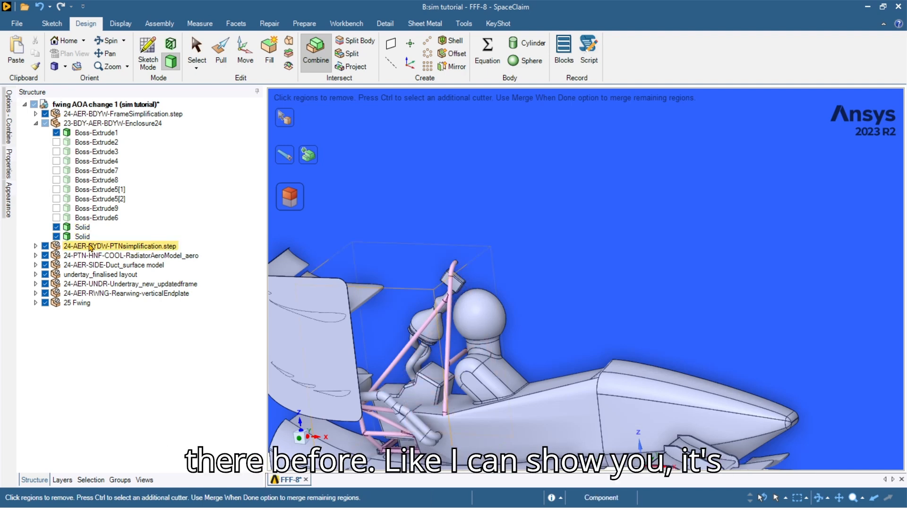
Undo the frame split and instead remove the frame assembly's region from the enclosure.
key("ctrl+z")
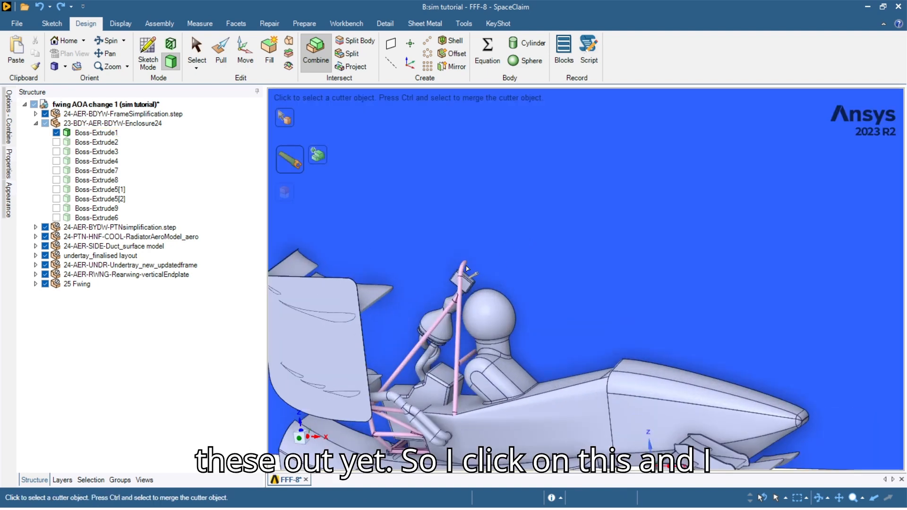
left_click(118, 114)
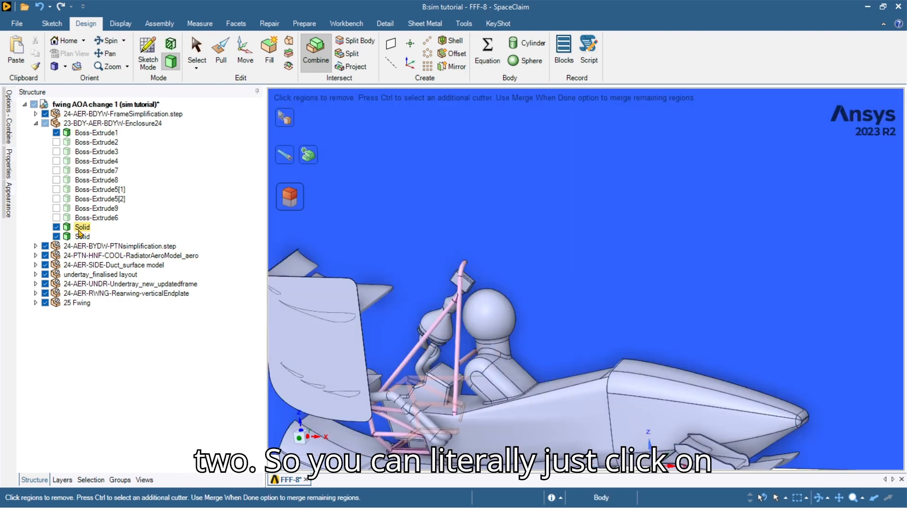
left_click(79, 229)
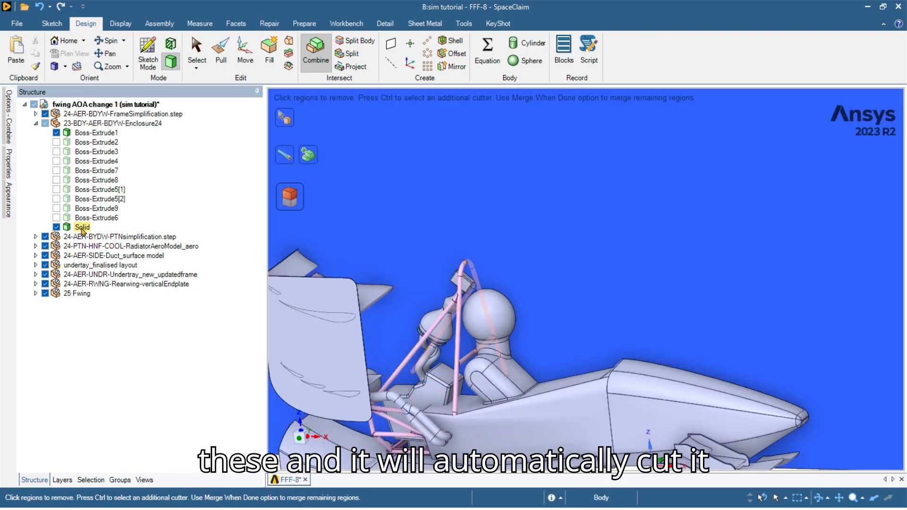
scroll(462, 268, "up", 3)
scroll(462, 268, "down", 3)
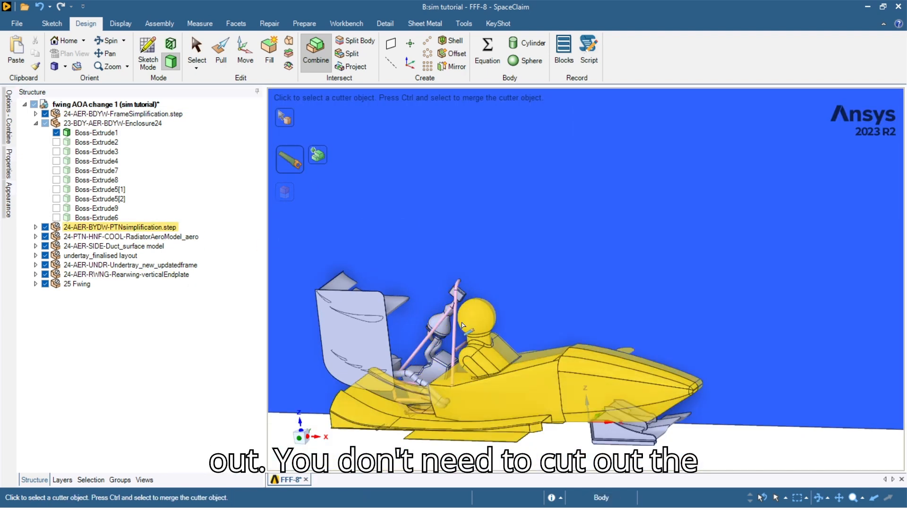
scroll(418, 336, "up", 3)
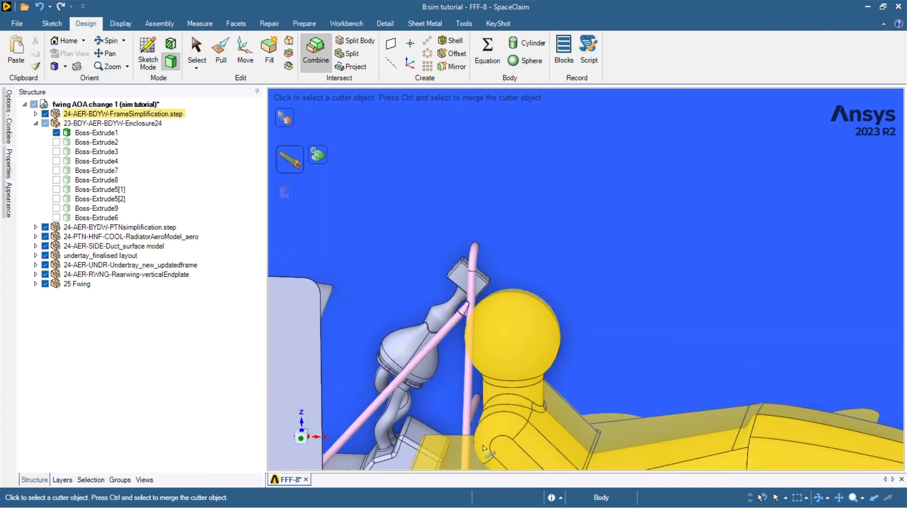
scroll(484, 449, "down", 3)
middle_click_drag(486, 418, 478, 263, "ctrl")
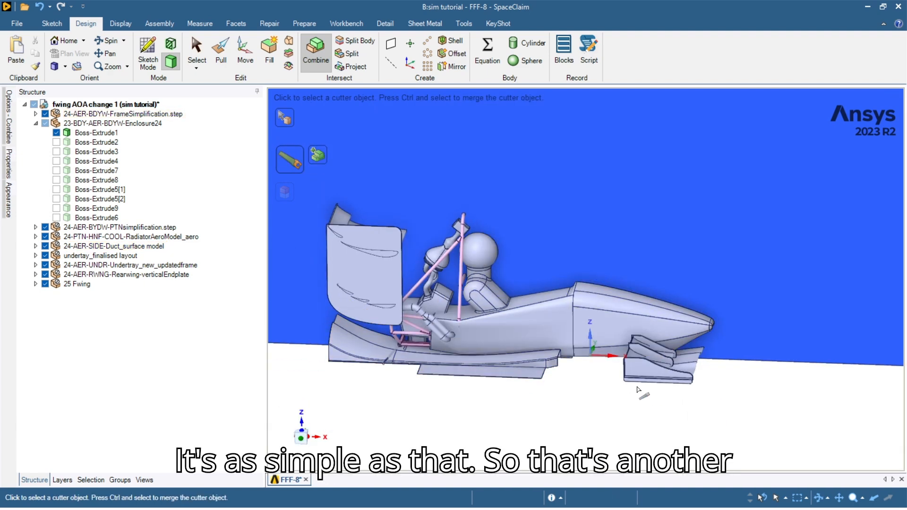
scroll(584, 395, "down", 2)
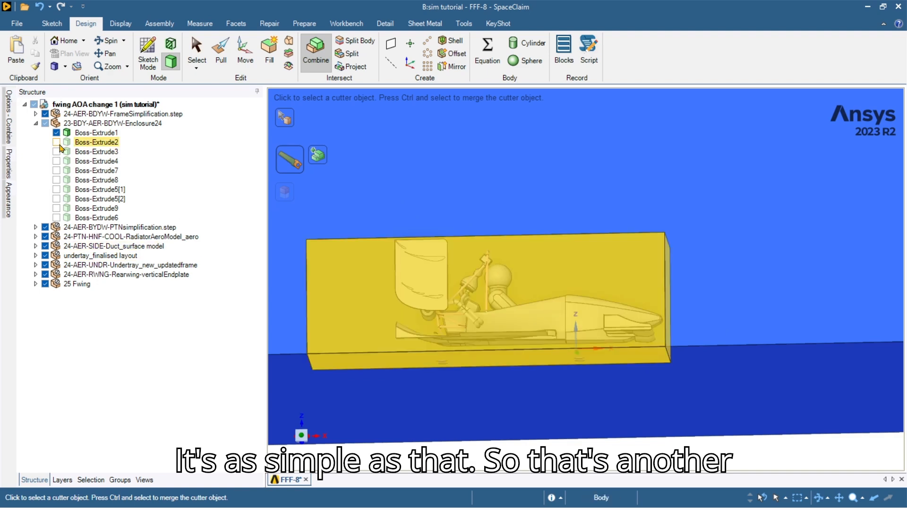
scroll(606, 349, "up", 1)
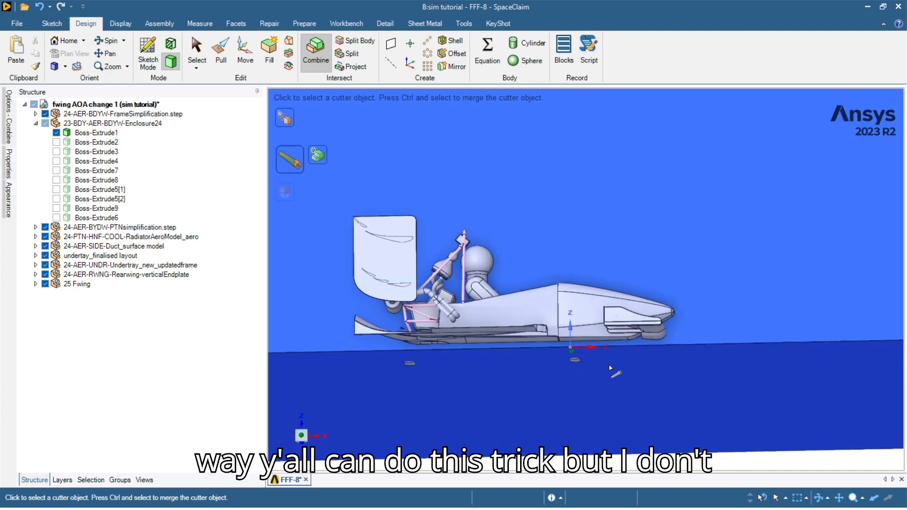
scroll(572, 354, "up", 2)
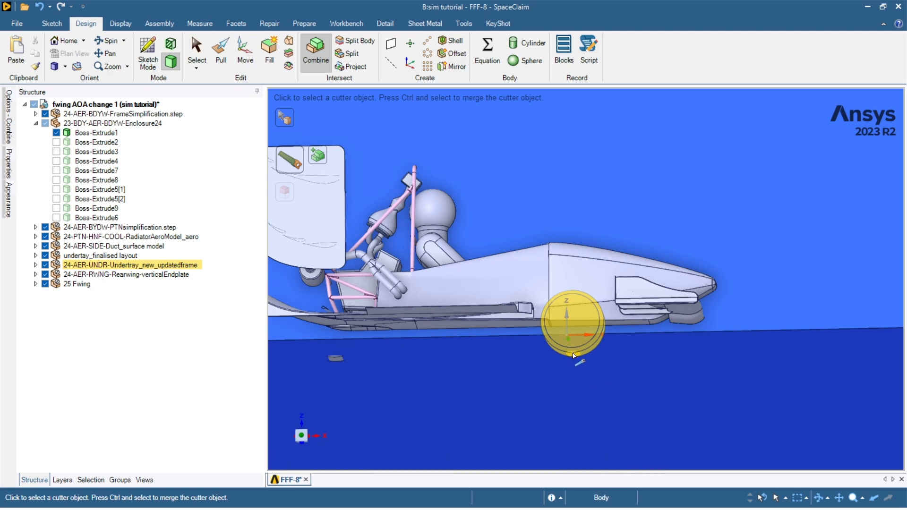
scroll(572, 355, "down", 1)
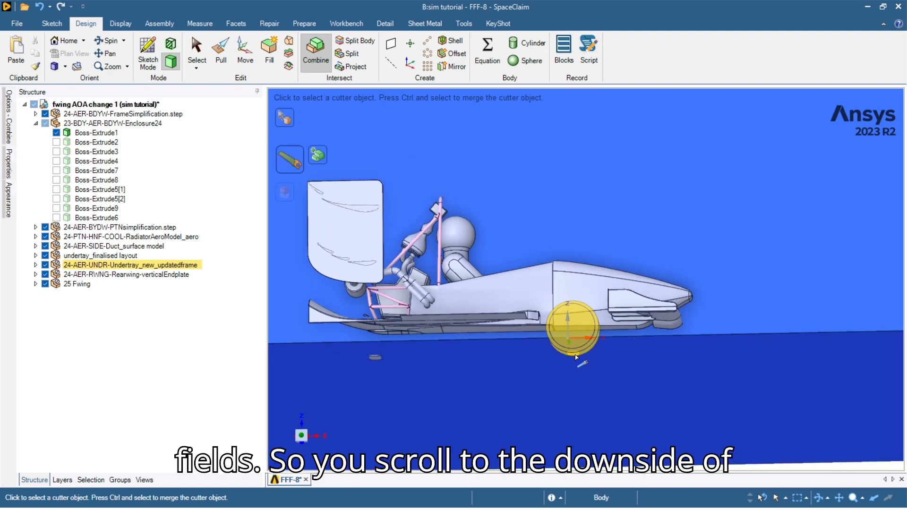
scroll(572, 355, "up", 1)
middle_click_drag(572, 355, 575, 354)
scroll(575, 354, "down", 2)
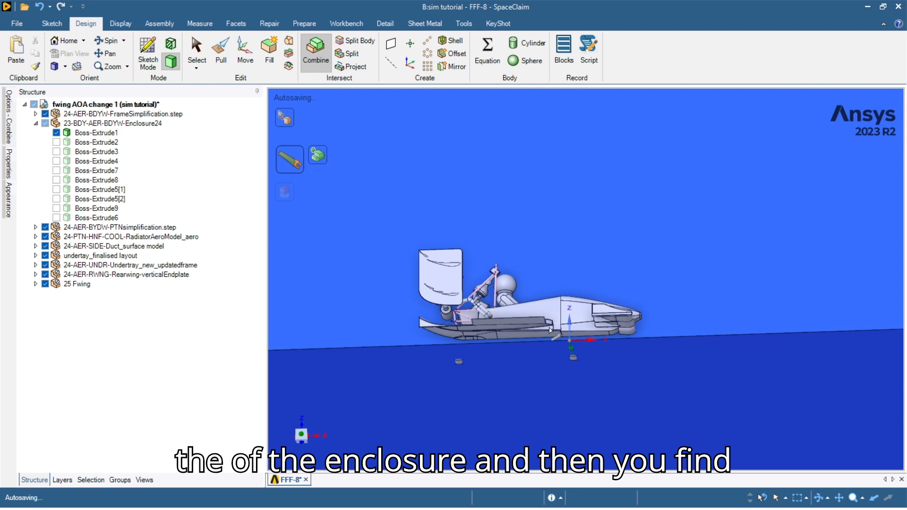
Subtract the small part under the undertray from the enclosure and return to Select.
left_click(575, 363)
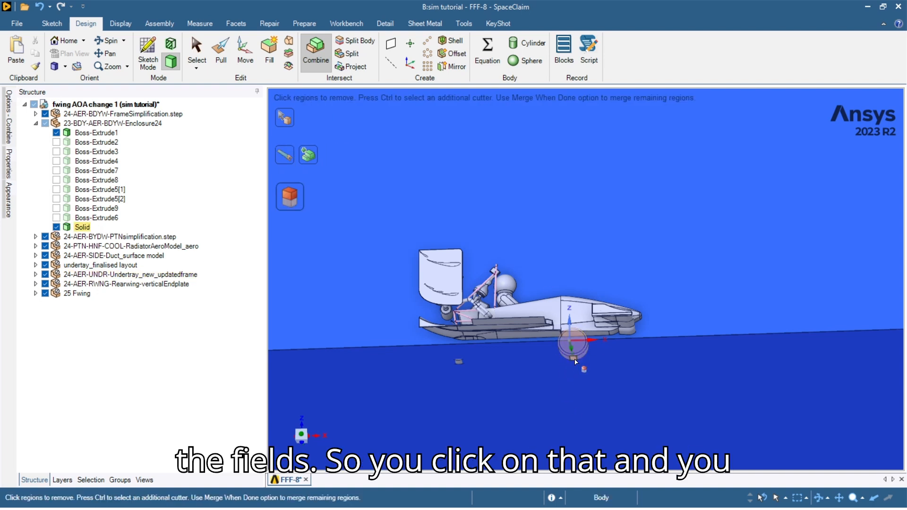
scroll(574, 362, "up", 2)
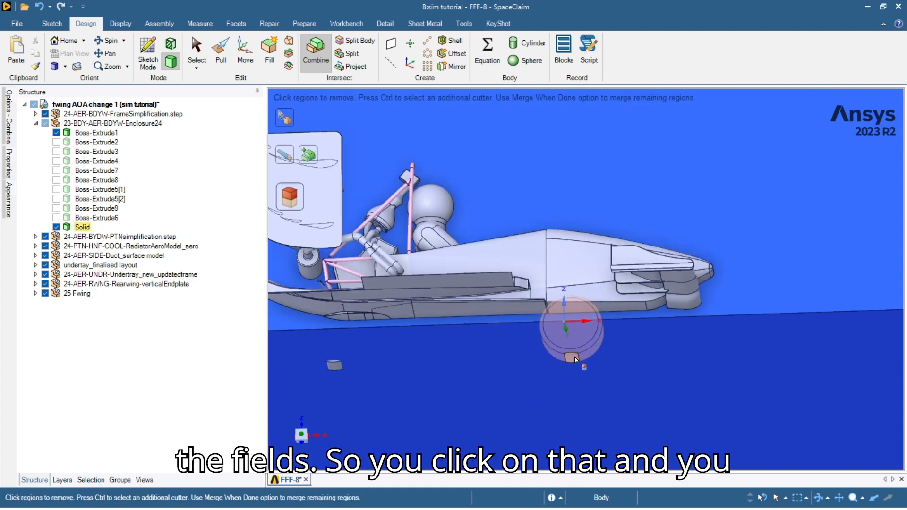
left_click(334, 366)
scroll(484, 392, "down", 4)
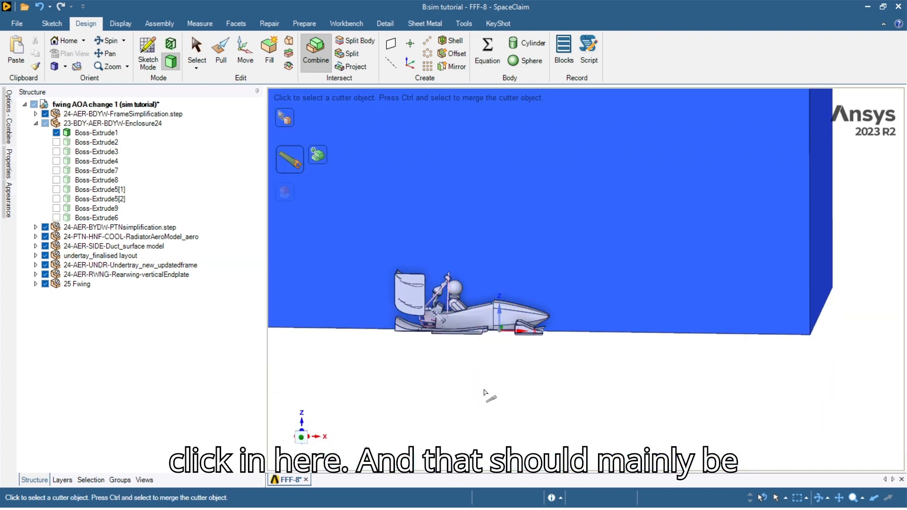
left_click(484, 392)
left_click(196, 52)
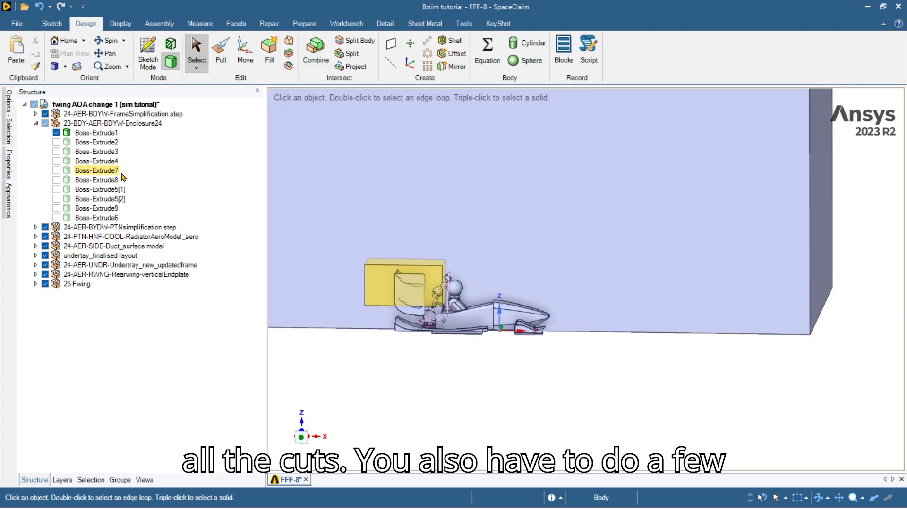
Apply Hide Others to Boss-Extrude1, then undo it.
right_click(75, 135)
left_click(107, 251)
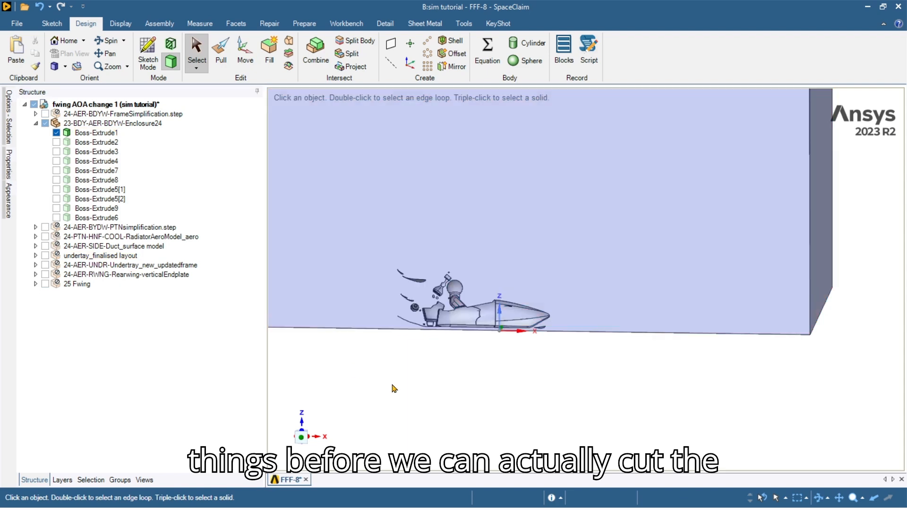
right_click(102, 133)
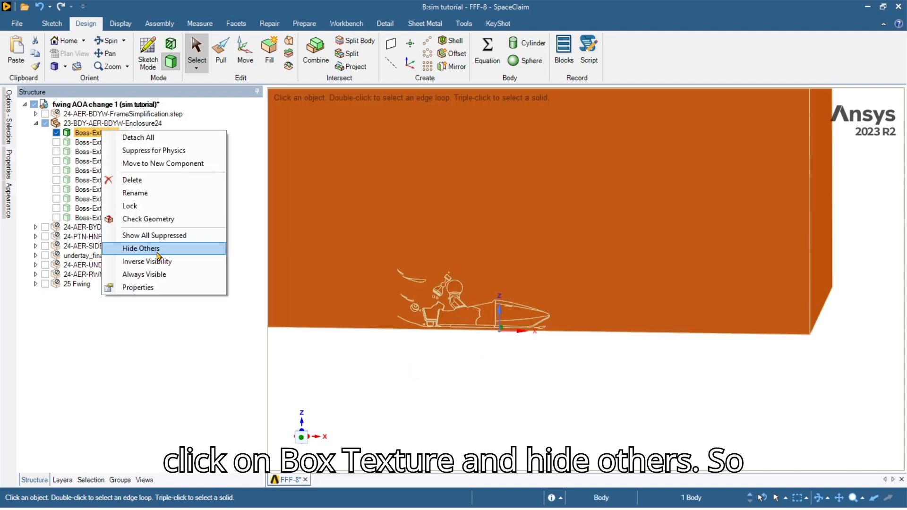
left_click(390, 378)
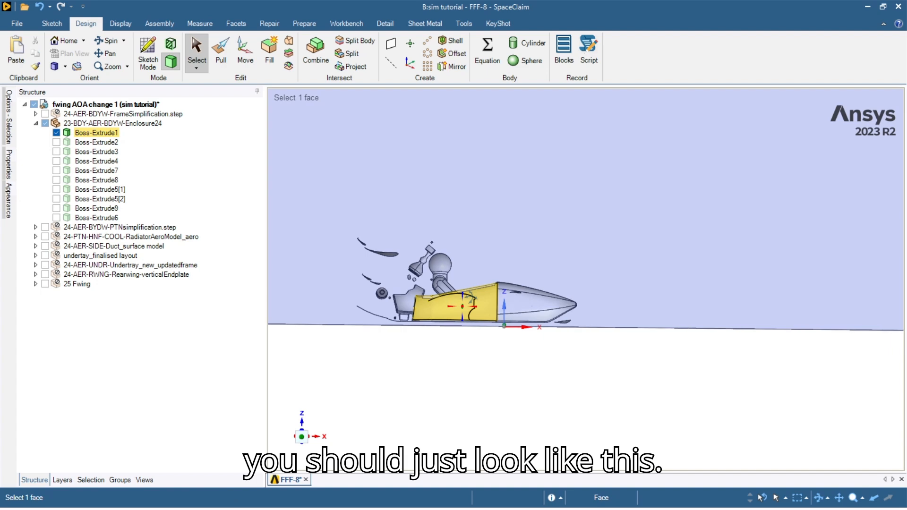
middle_click_drag(471, 299, 462, 316)
scroll(466, 307, "down", 4)
scroll(466, 308, "up", 2)
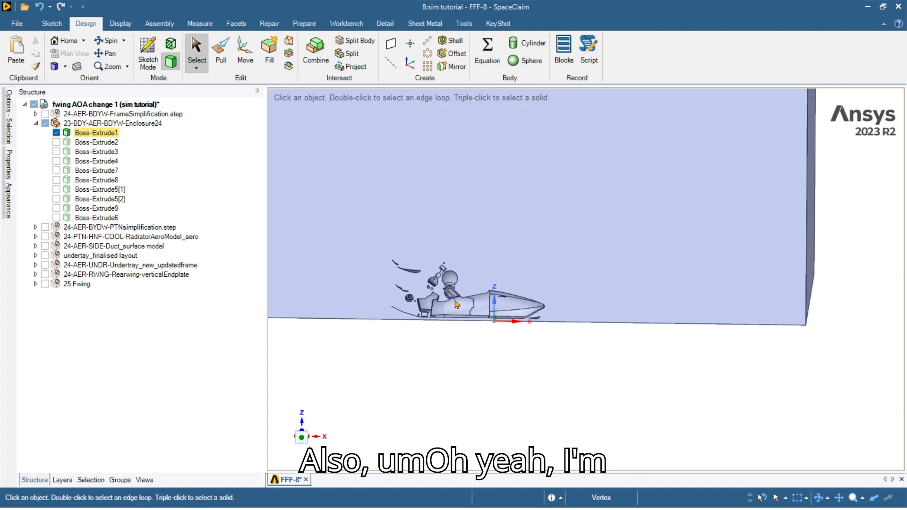
key("ctrl+z")
Hide the enclosure box and create a plane from the side duct's face.
left_click(524, 431)
left_click(57, 132)
middle_click_drag(437, 297, 609, 312)
scroll(576, 331, "up", 5)
scroll(568, 340, "up", 3)
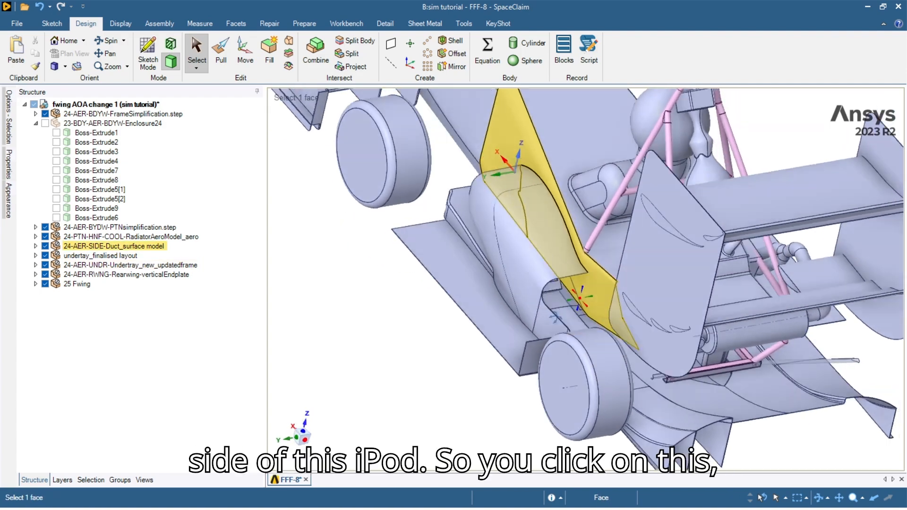
middle_click_drag(556, 310, 547, 293)
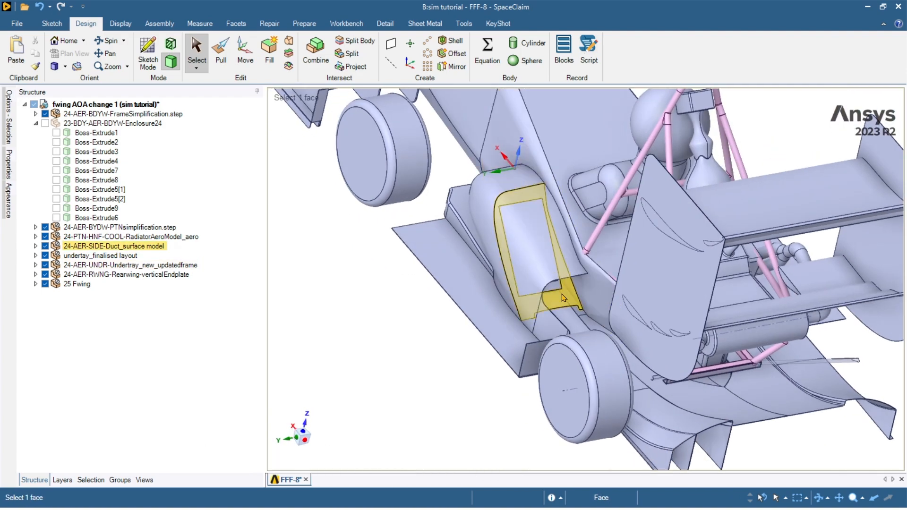
scroll(544, 291, "up", 5)
scroll(541, 288, "down", 8)
left_click(524, 245)
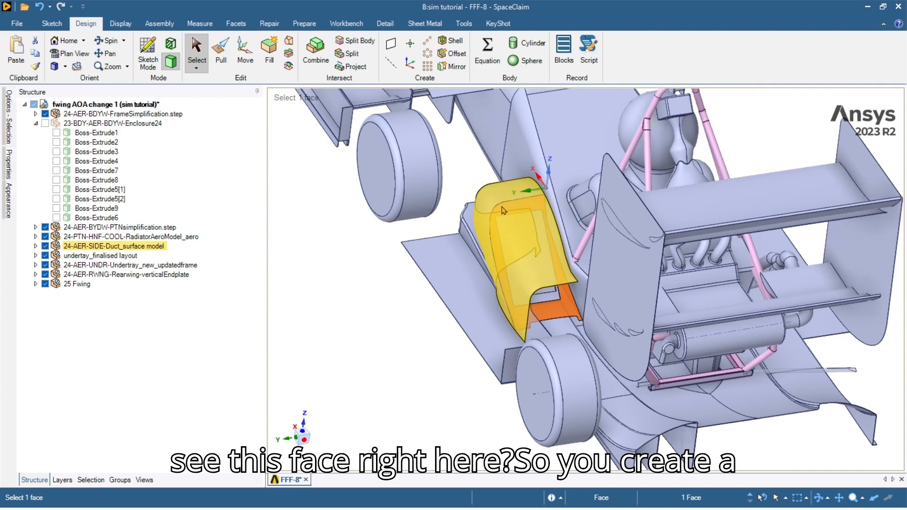
left_click(391, 43)
Show the Boss-Extrude1 enclosure again and view it squarely from the side.
scroll(583, 286, "down", 5)
middle_click_drag(595, 290, 514, 240)
scroll(720, 325, "down", 1)
scroll(614, 324, "down", 2)
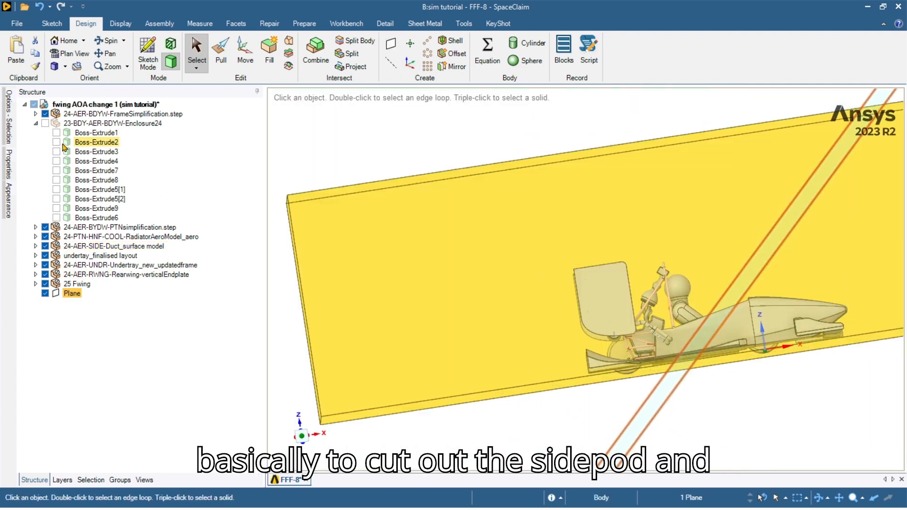
left_click(56, 133)
scroll(588, 326, "down", 3)
left_click(668, 391)
left_click(429, 265)
left_click(302, 434)
left_click(603, 413)
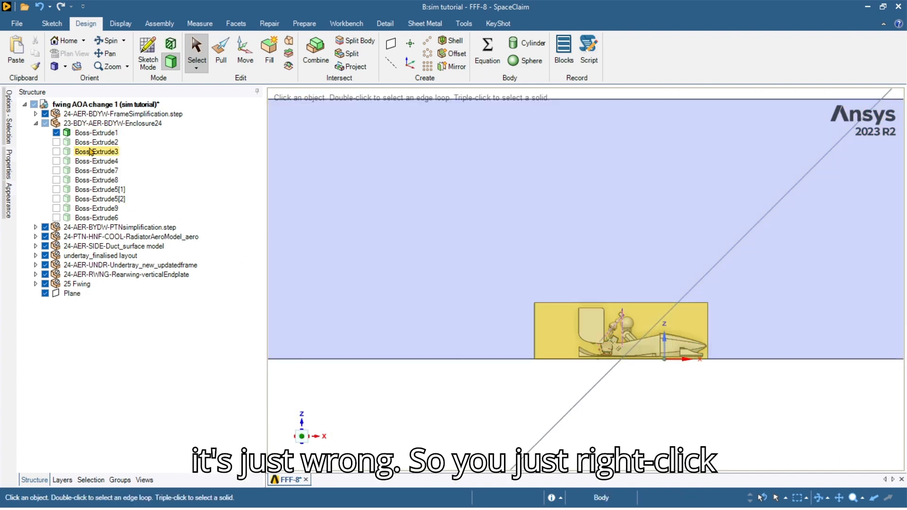
Isolate the enclosure and cut it with the plane, removing the pink region.
left_click(98, 134)
right_click(97, 133)
left_click(165, 254)
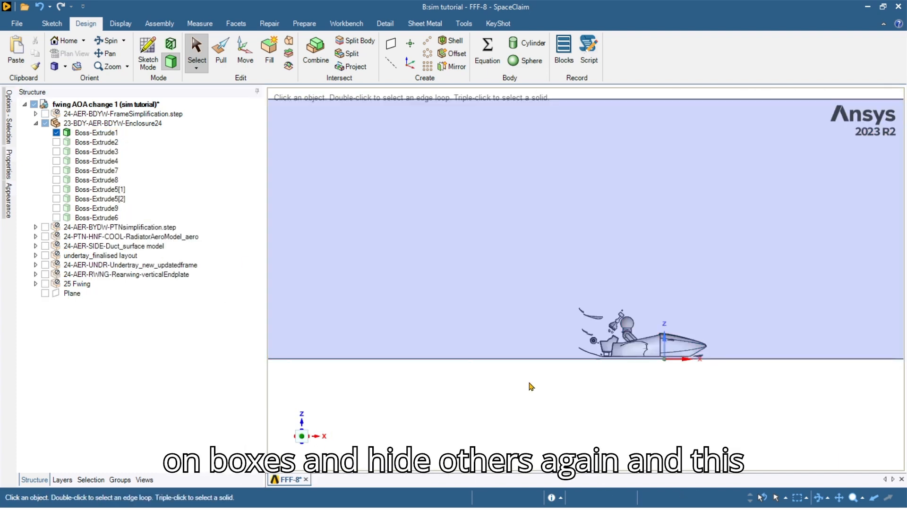
left_click(315, 52)
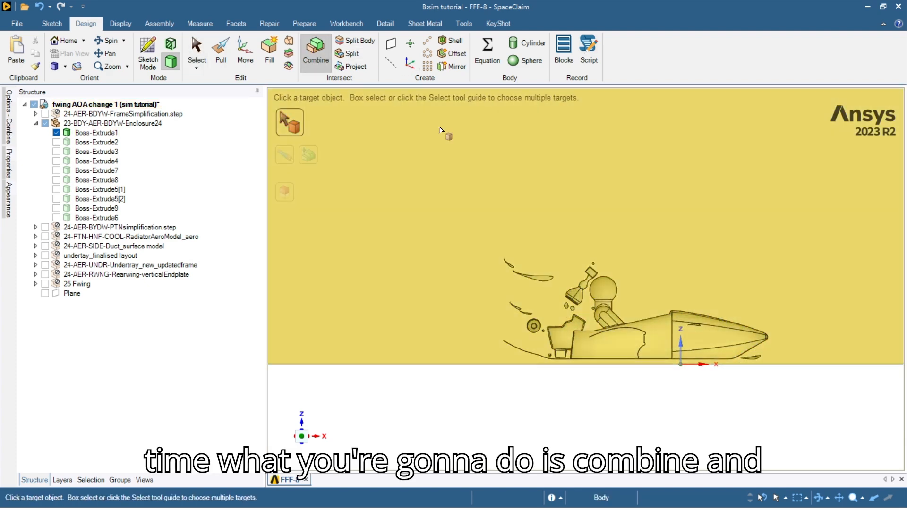
left_click(96, 133)
left_click(70, 295)
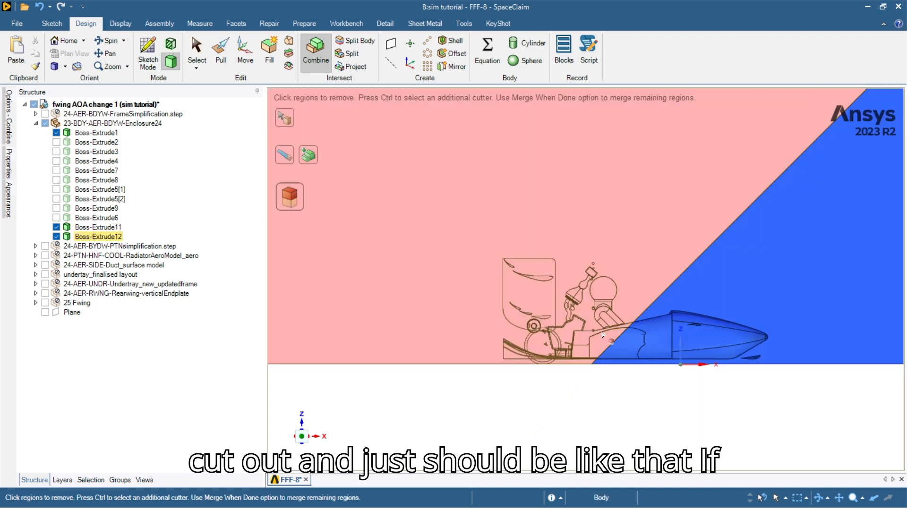
left_click(631, 352)
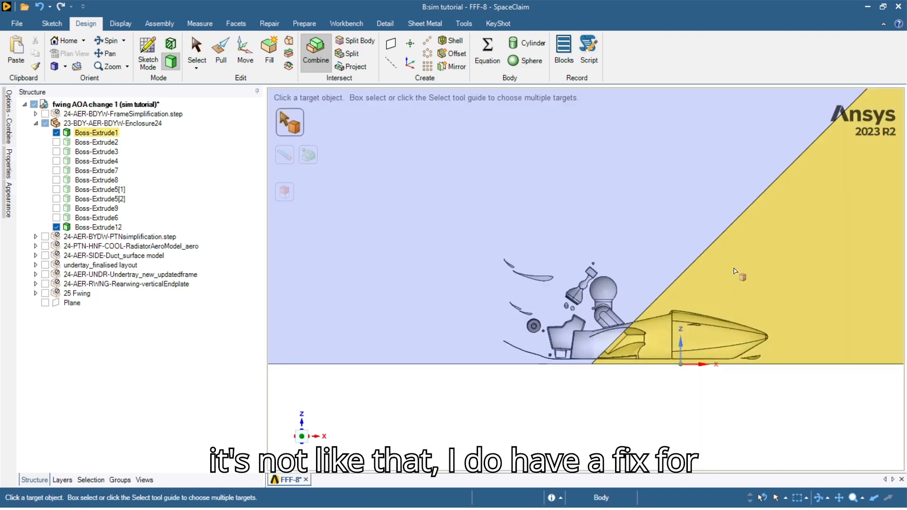
Merge the remaining piece back into the enclosure and exit Combine.
left_click(734, 270)
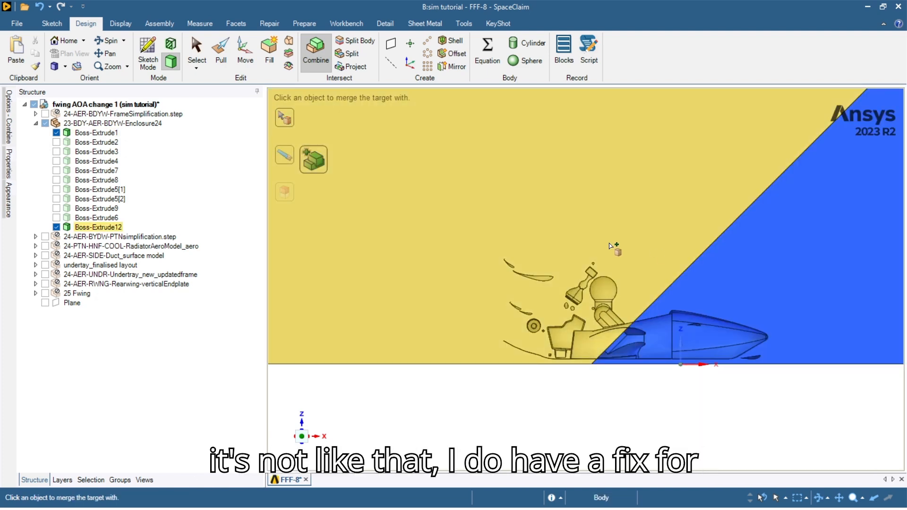
left_click(643, 311)
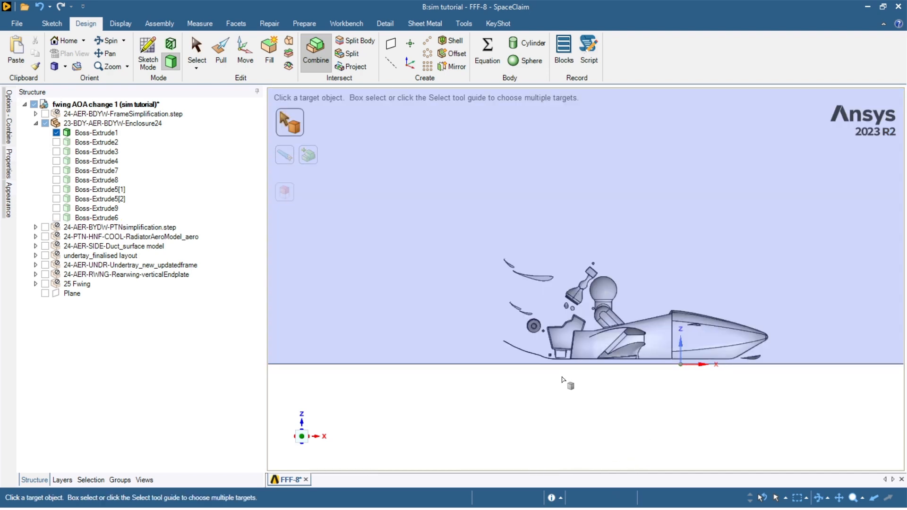
left_click(530, 351)
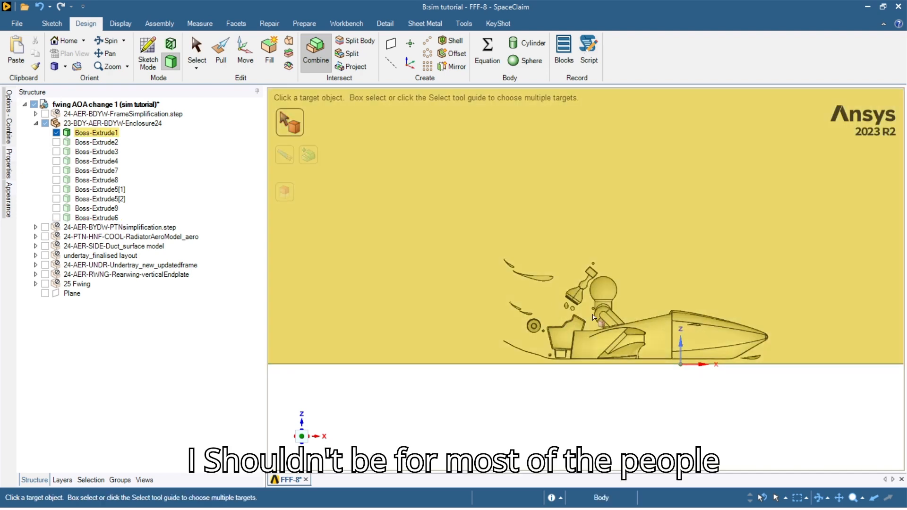
scroll(565, 396, "up", 3)
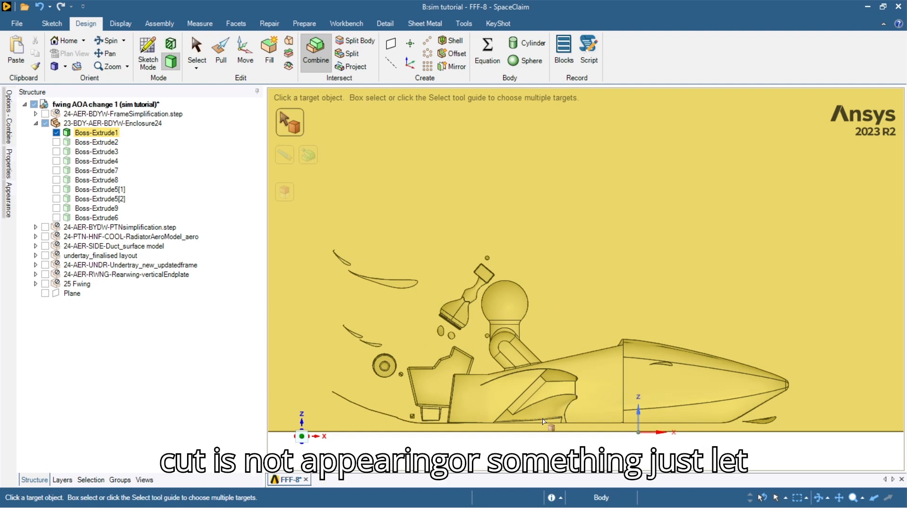
scroll(553, 411, "down", 4)
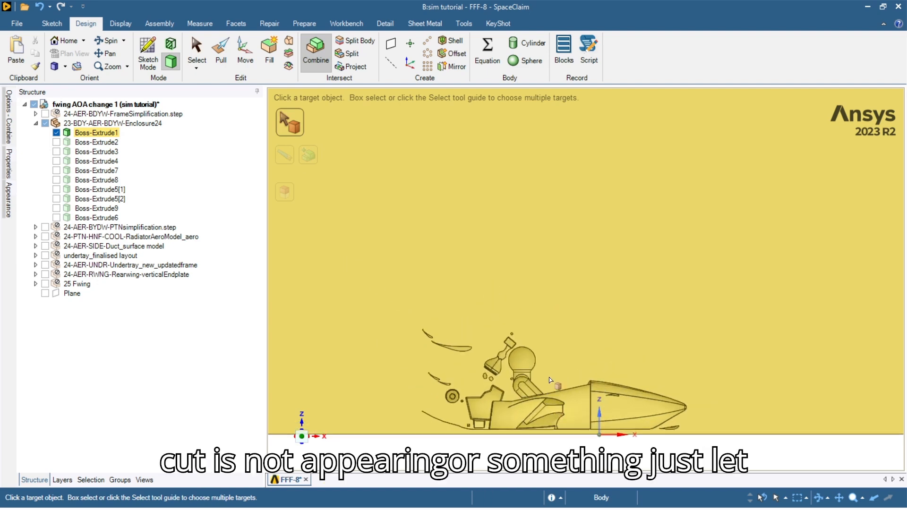
scroll(545, 405, "up", 3)
scroll(558, 412, "down", 5)
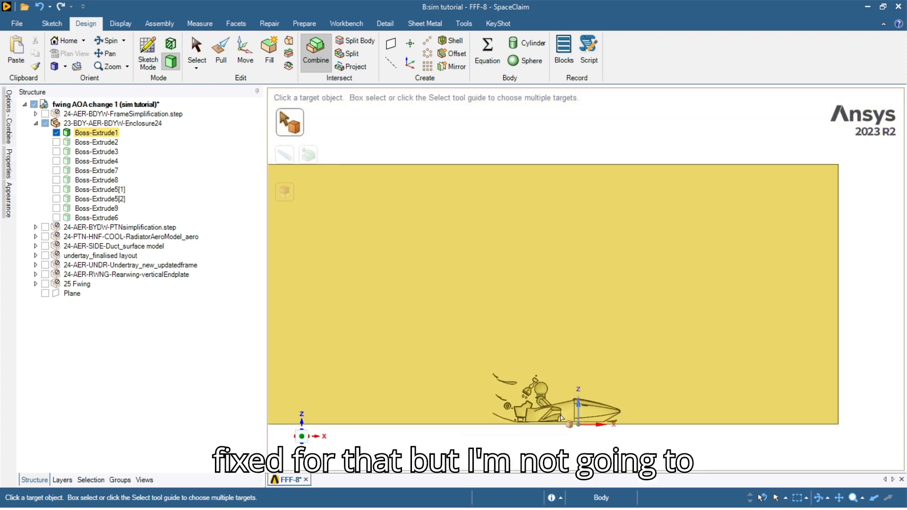
left_click(599, 372)
middle_click_drag(600, 366, 579, 306, "shift")
scroll(558, 326, "up", 2)
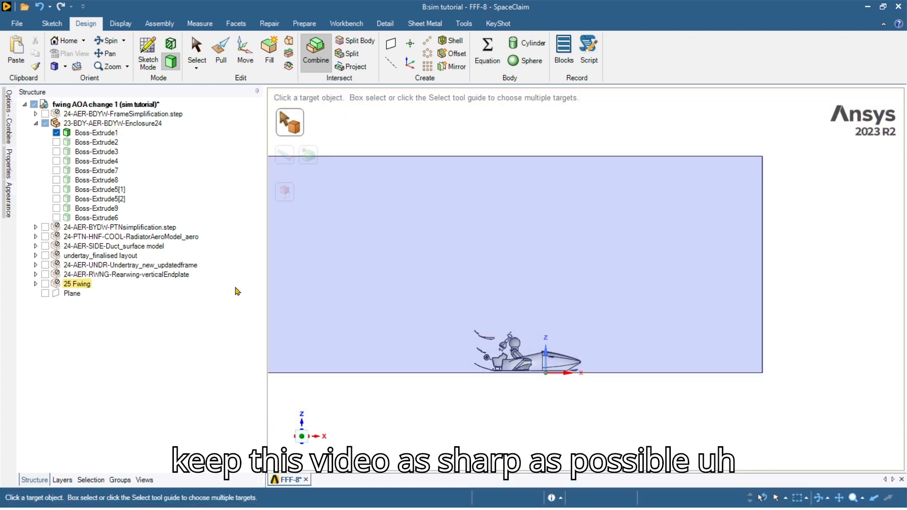
scroll(535, 361, "up", 3)
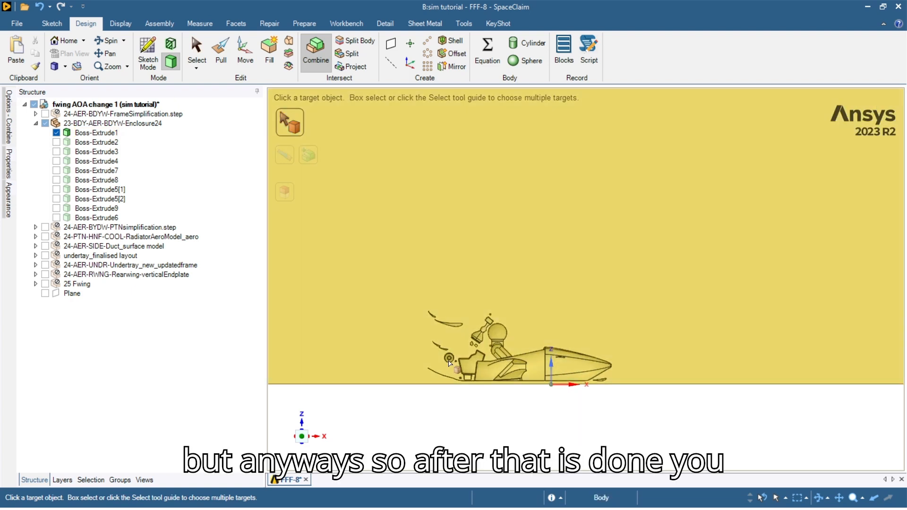
key("Escape")
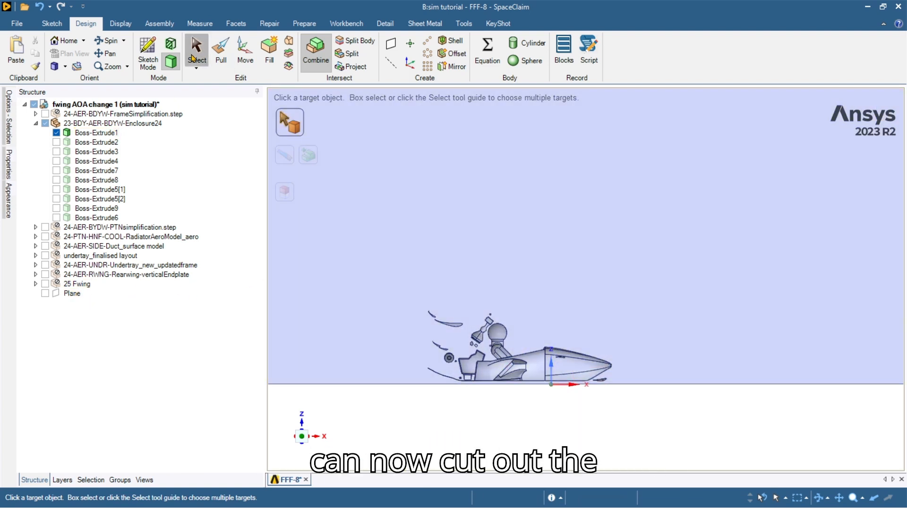
Split the enclosure along the plane again and merge Boss-Extrude12 back into it.
left_click(331, 60)
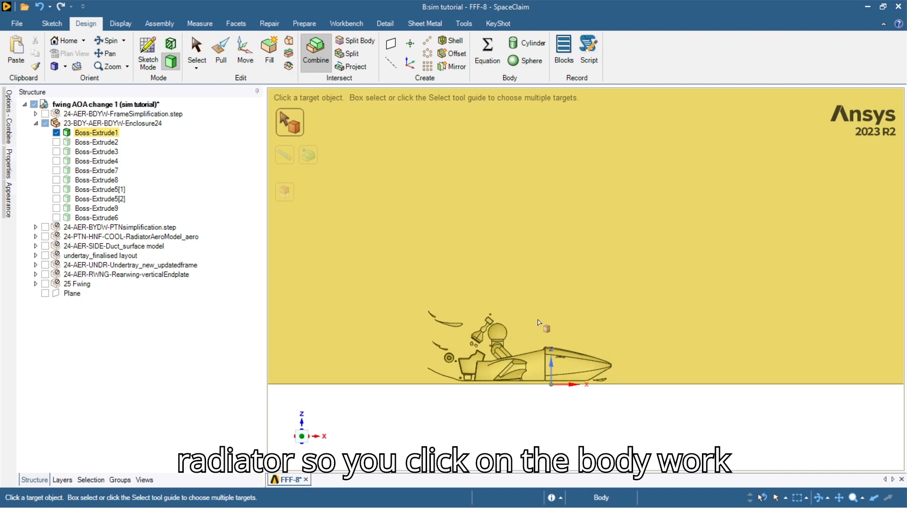
left_click(567, 217)
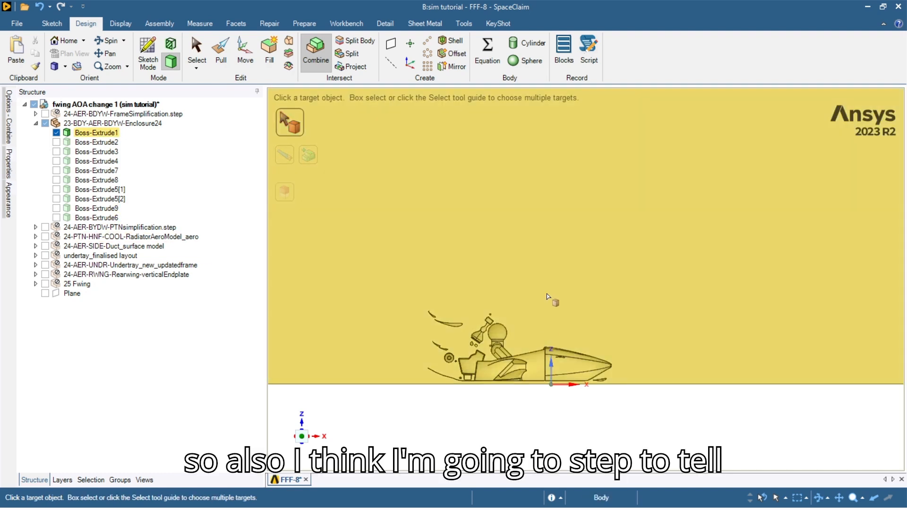
left_click(548, 295)
left_click(546, 343)
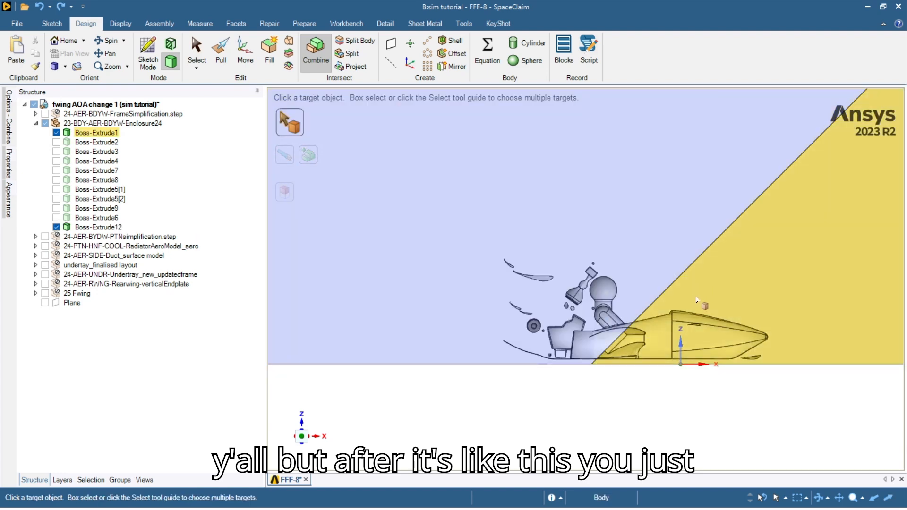
left_click(689, 291)
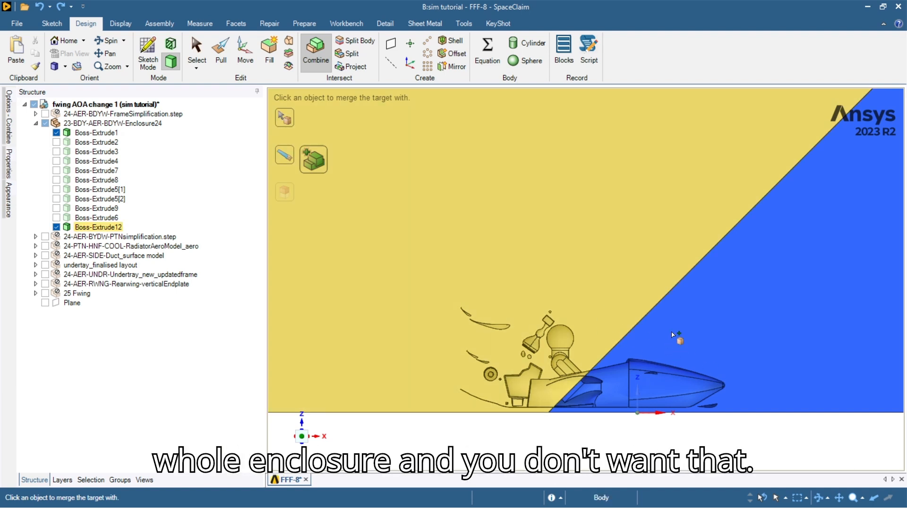
left_click(537, 308)
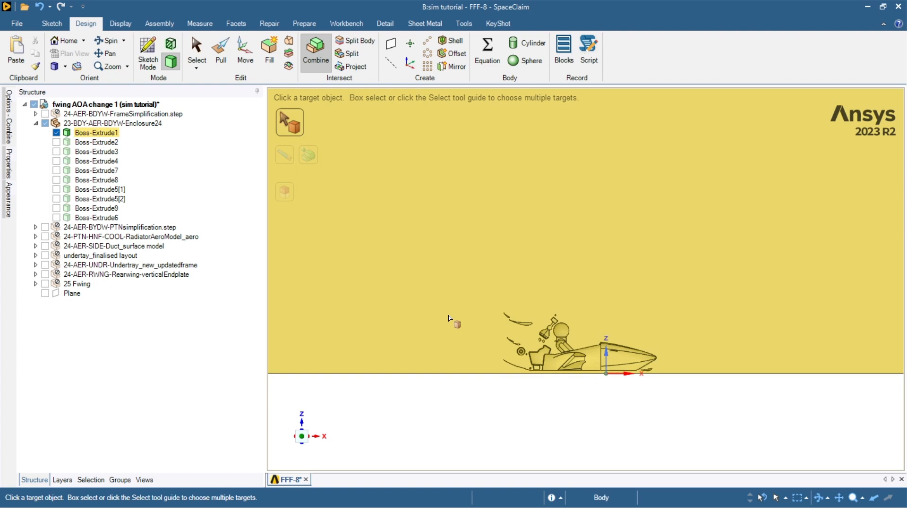
Cut the radiator model's Split1[1] body volume out of the enclosure.
left_click(328, 313)
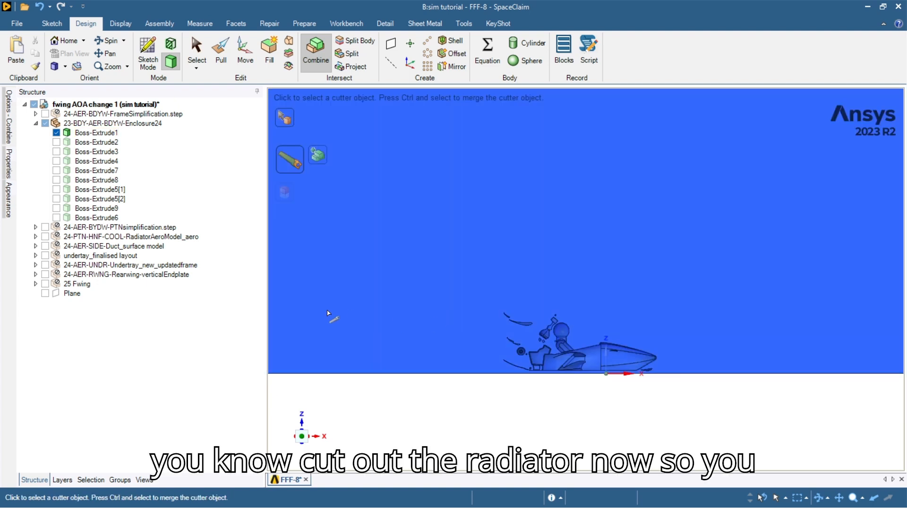
left_click(36, 236)
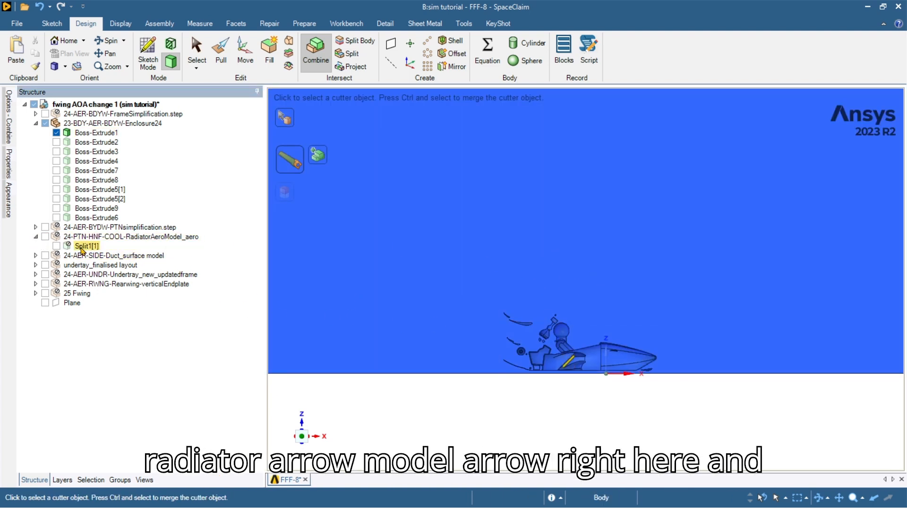
right_click(84, 247)
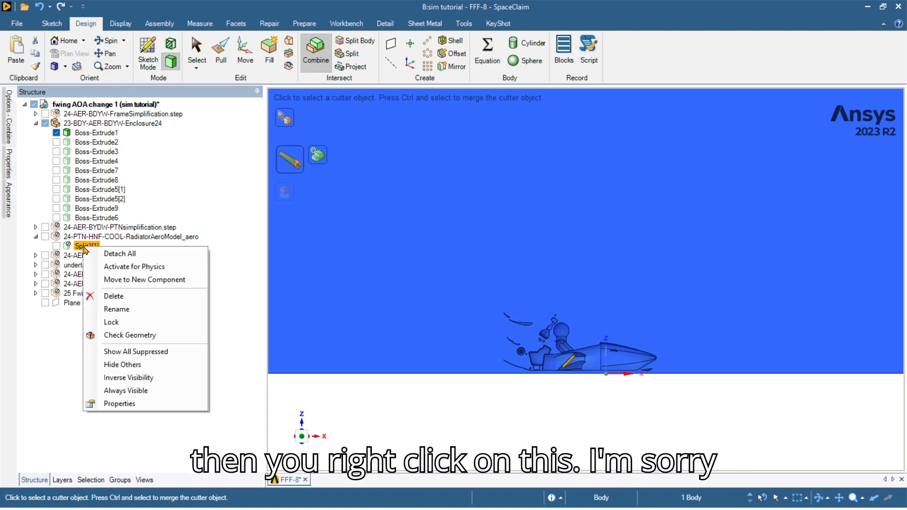
left_click(84, 245)
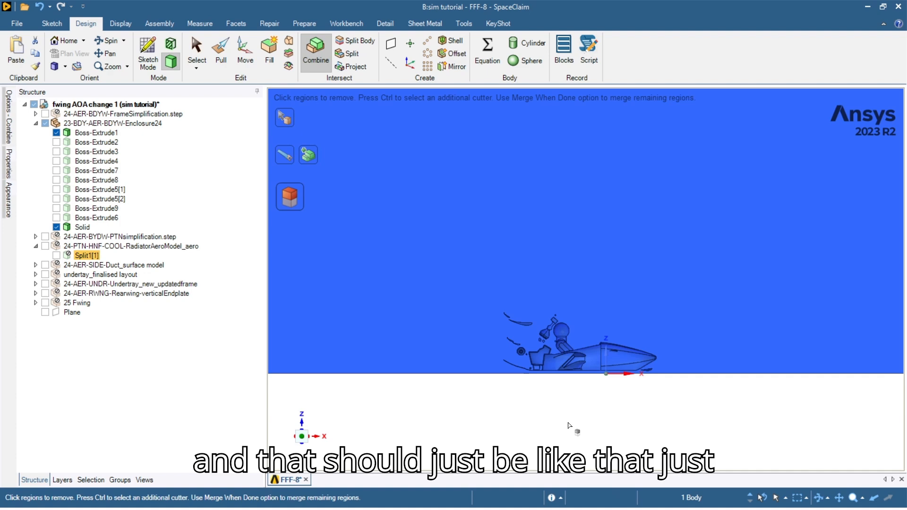
left_click(576, 419)
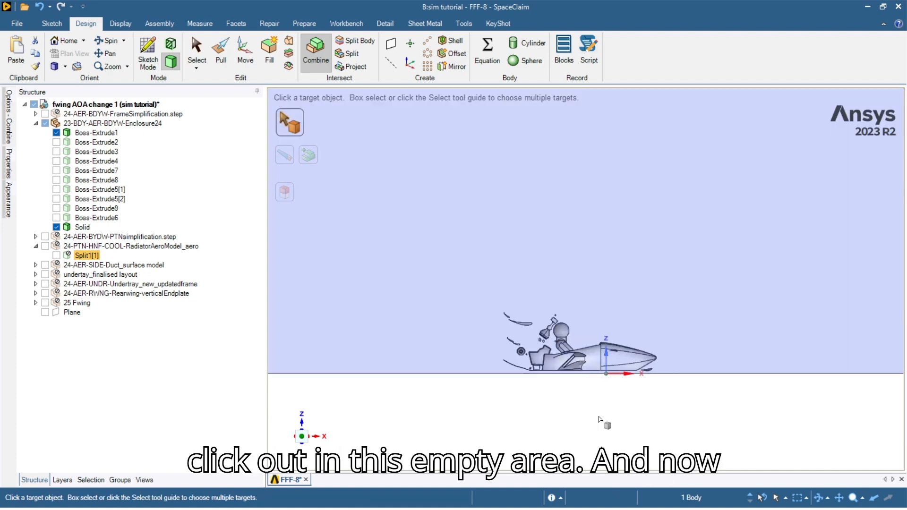
left_click(350, 25)
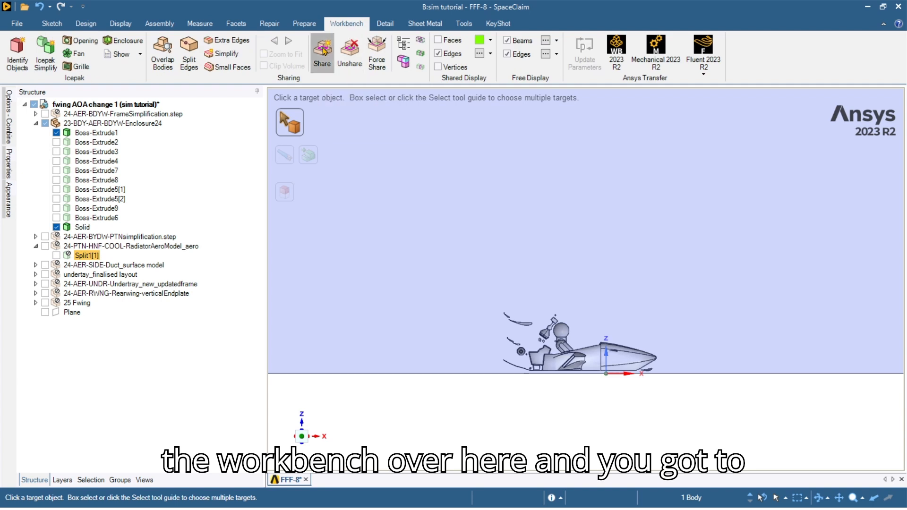
Share the radiator–enclosure coincident topology (2 faces, 8 edges), inspect the radiator, and return to Design.
left_click(323, 50)
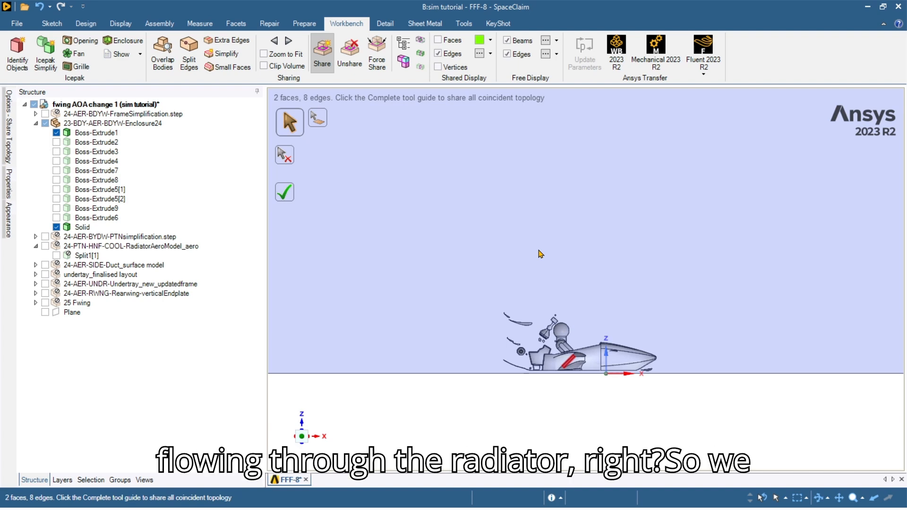
left_click(295, 198)
scroll(581, 343, "up", 8)
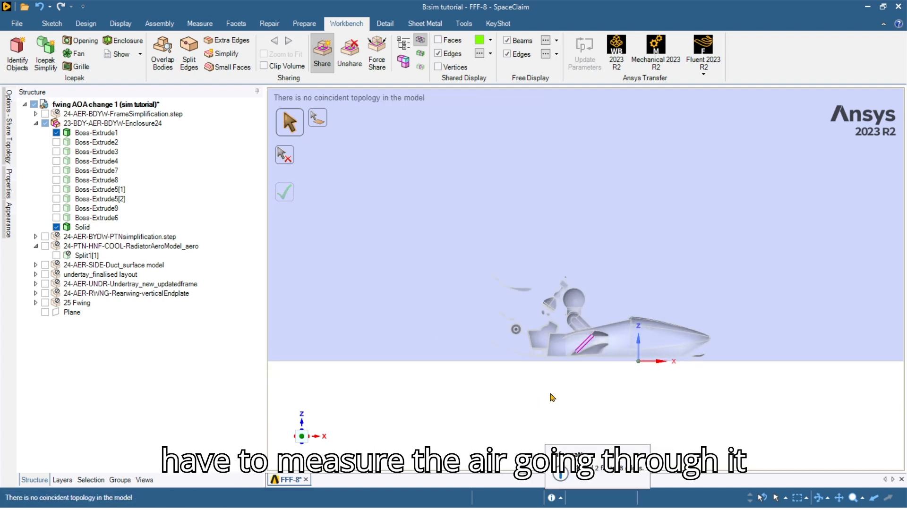
scroll(580, 341, "up", 2)
middle_click_drag(580, 341, 585, 341)
scroll(625, 304, "up", 2)
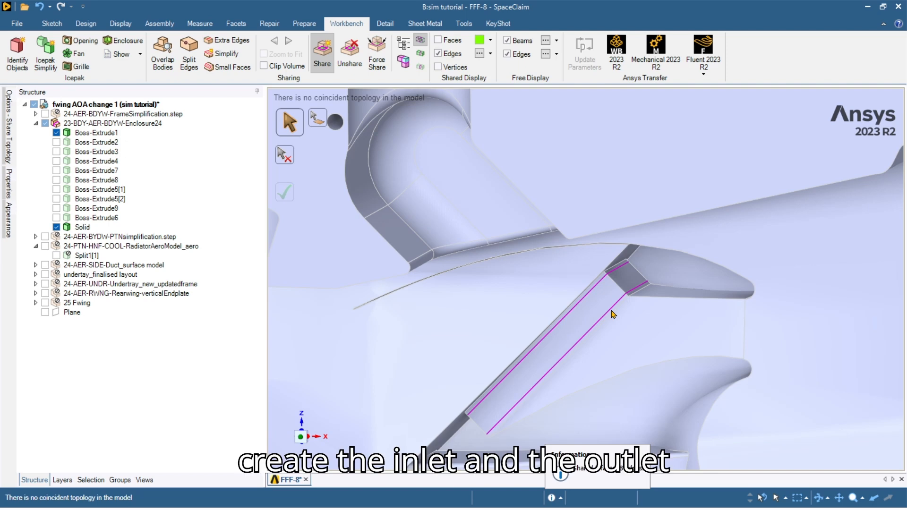
scroll(612, 314, "down", 6)
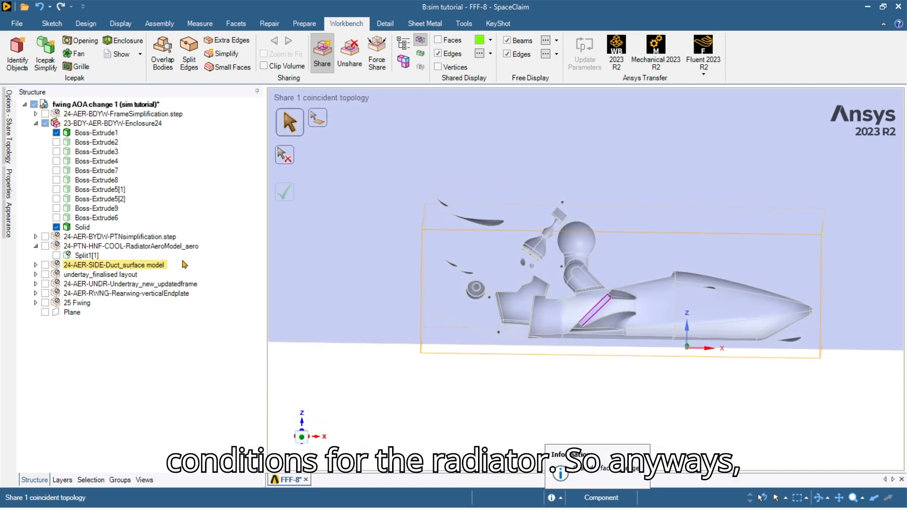
left_click(87, 26)
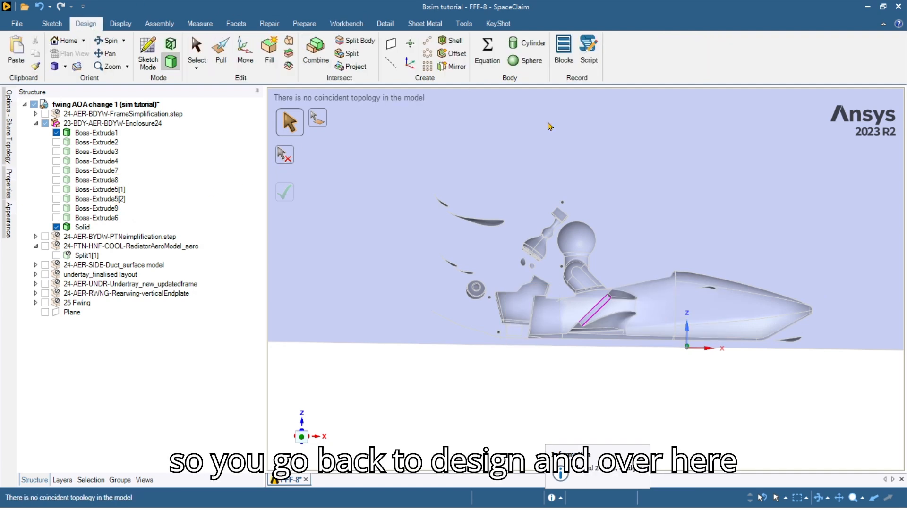
Round the five hole edges by the radiator to 2 mm with Pull.
scroll(657, 232, "down", 2)
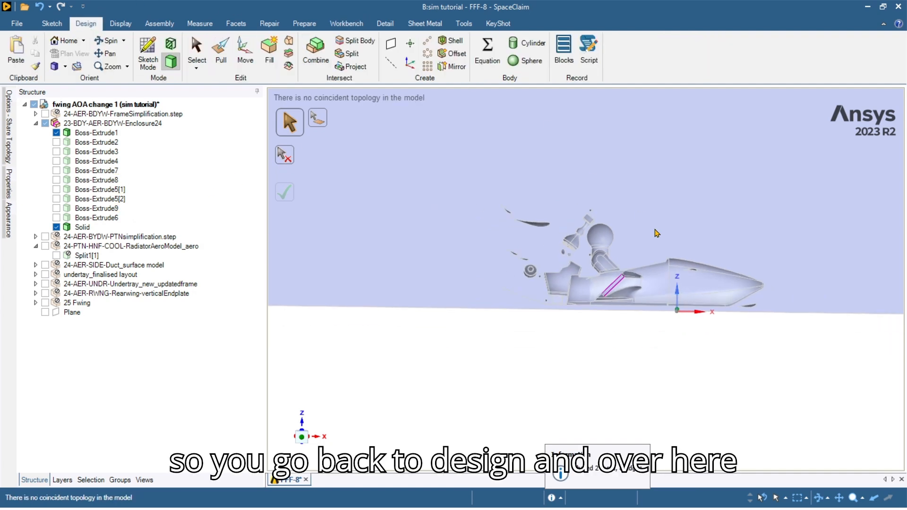
left_click(221, 53)
scroll(565, 253, "up", 5)
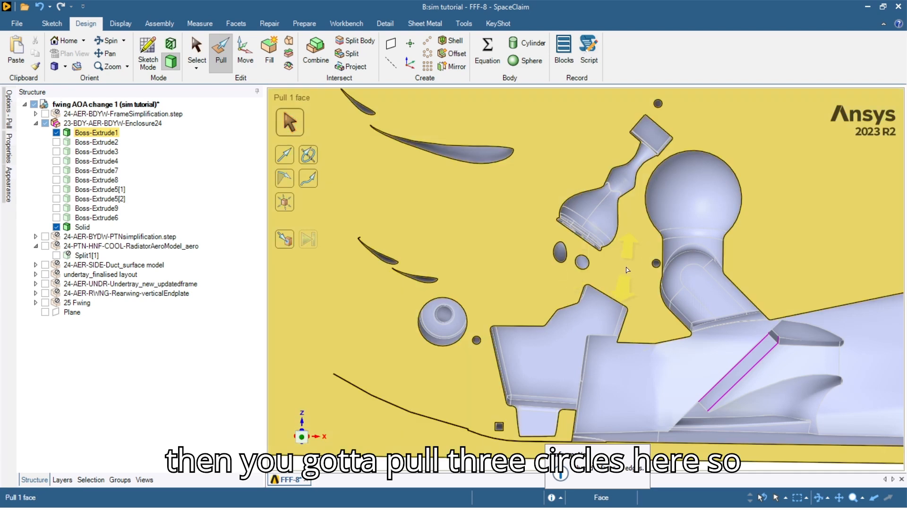
middle_click_drag(553, 266, 523, 263, "ctrl")
double_click(556, 264)
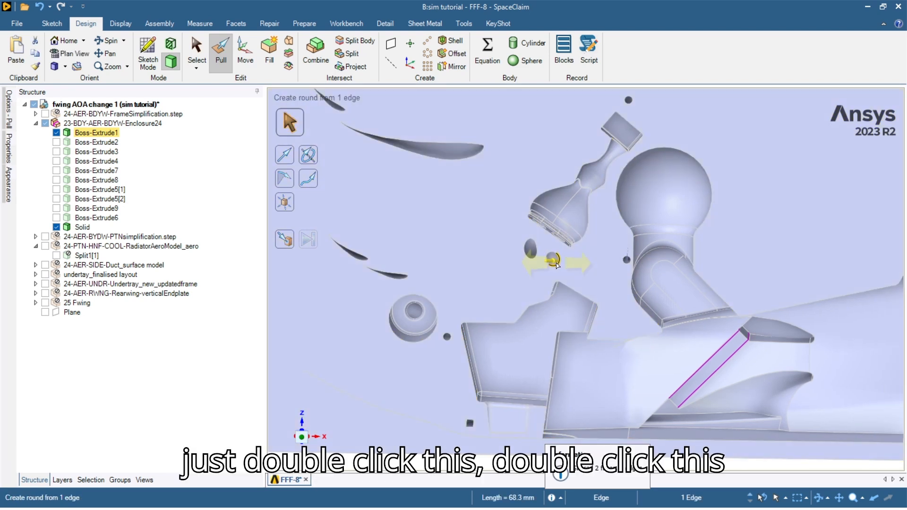
double_click(535, 256, "ctrl")
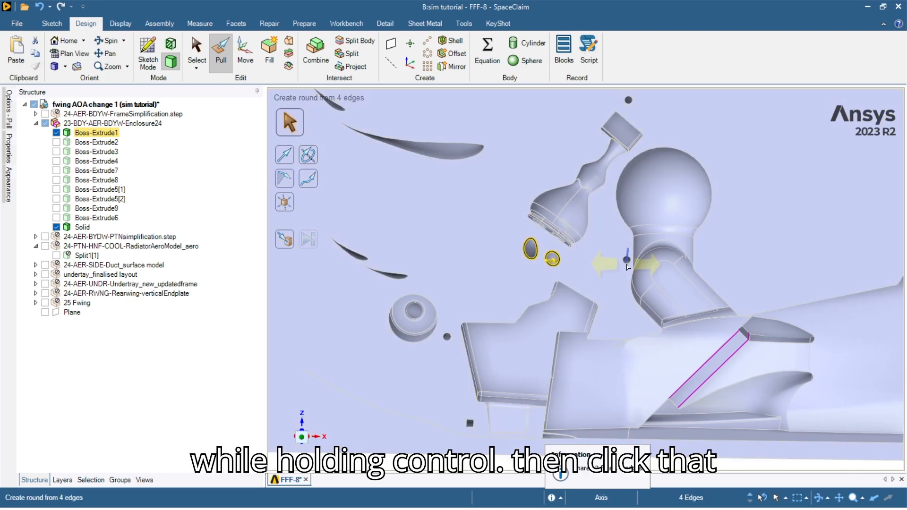
left_click(625, 265, "ctrl")
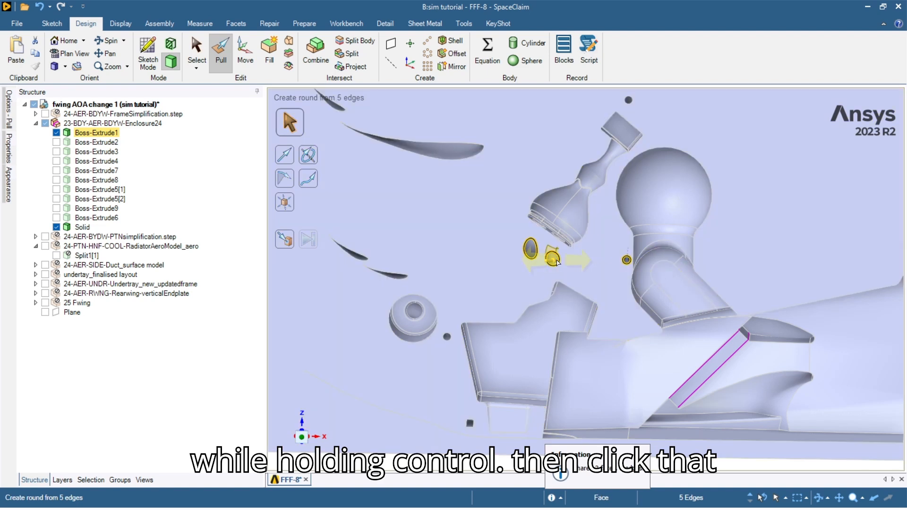
type("2")
key("Return")
Round the bottom edge loops of both small underside cylinders to 2.5 mm.
scroll(614, 263, "up", 6)
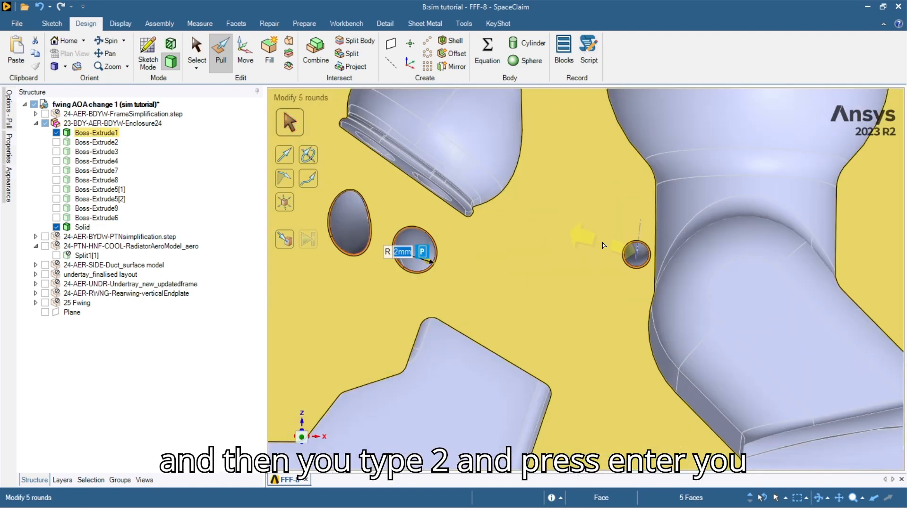
scroll(606, 266, "down", 10)
left_click(667, 378)
middle_click_drag(667, 378, 578, 401)
scroll(577, 397, "up", 5)
scroll(640, 359, "down", 7)
scroll(642, 363, "up", 6)
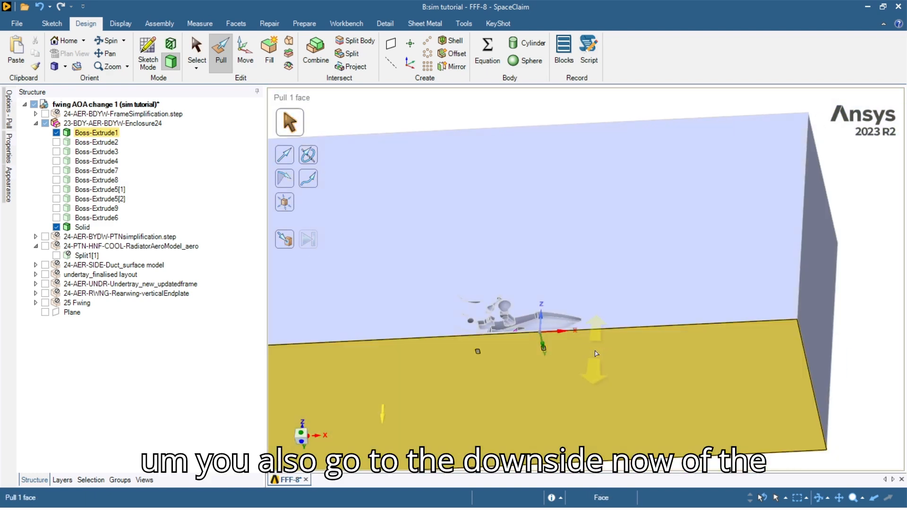
left_click(482, 343)
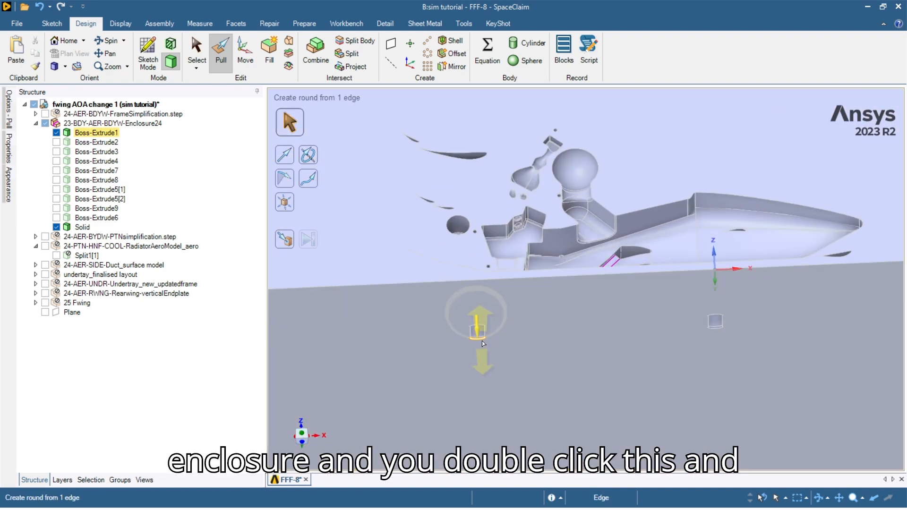
double_click(483, 343)
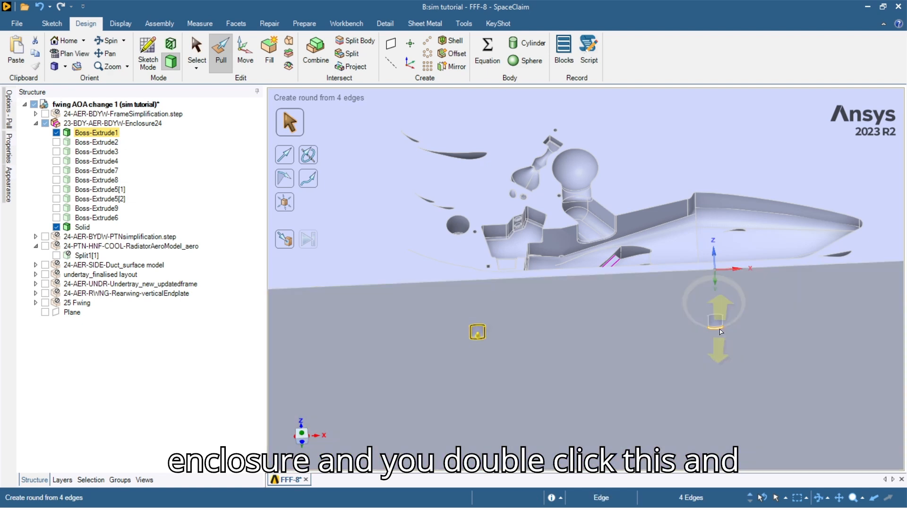
double_click(721, 332, "ctrl")
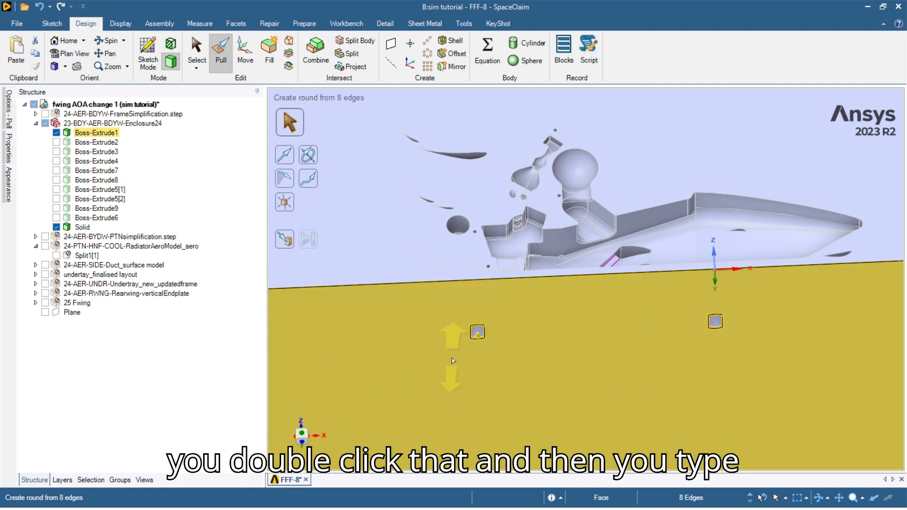
type("2.5")
key("Return")
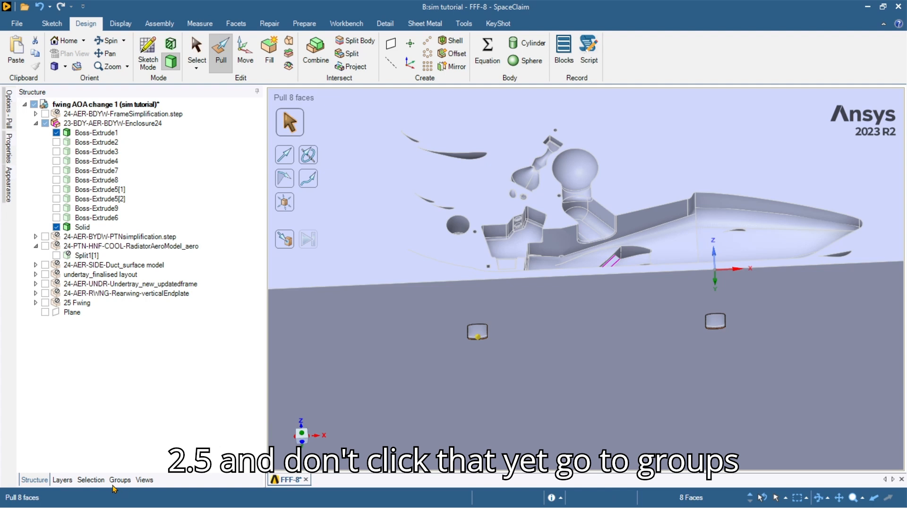
Name the eight selected contact faces 'contactpatch' and hide them.
left_click(120, 479)
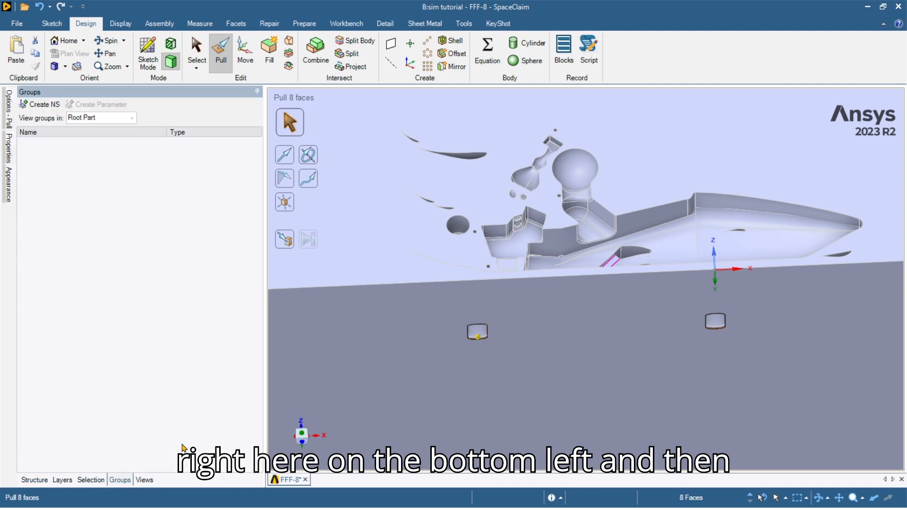
key("ctrl+g")
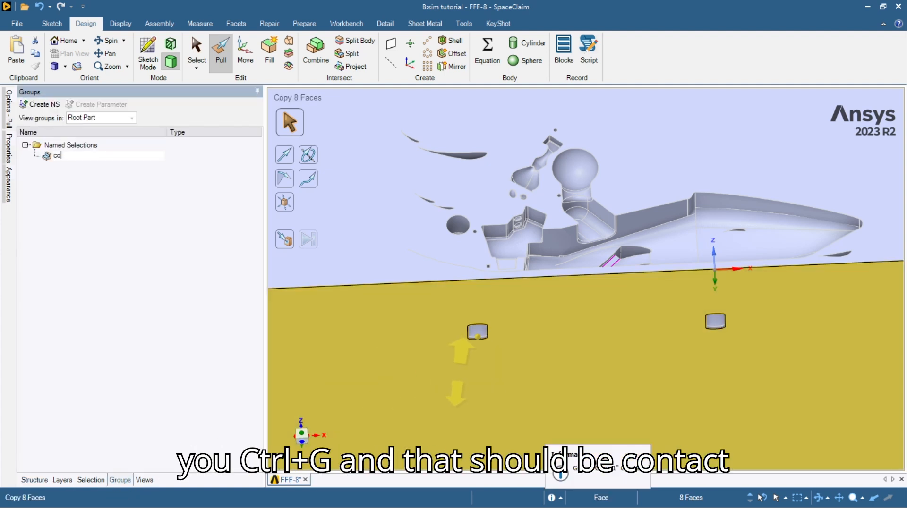
type("contactpatch")
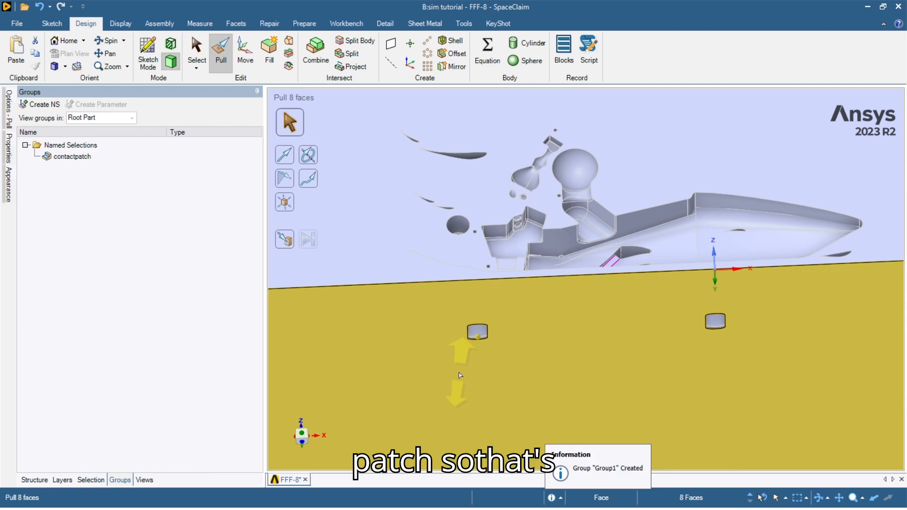
key("Return")
left_click(194, 46)
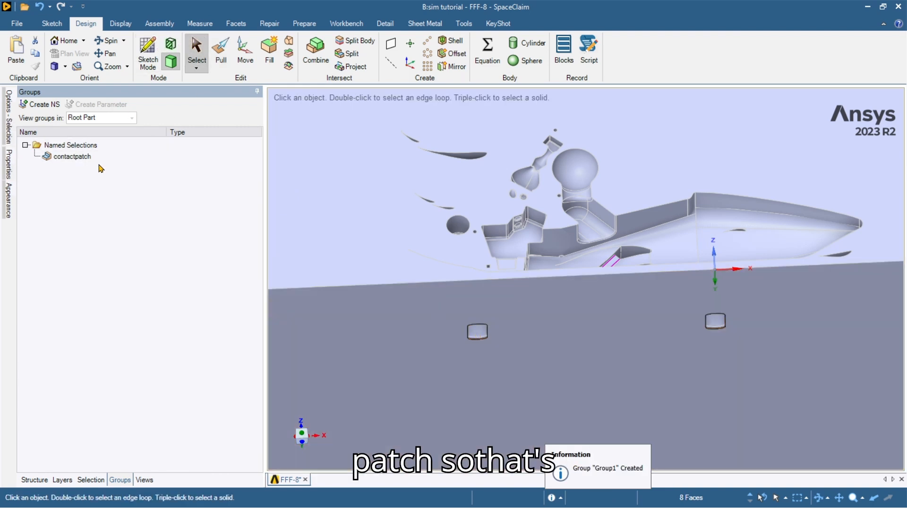
right_click(95, 157)
left_click(145, 245)
left_click(535, 405)
Create an 'inlet' named selection from the enclosure's front face.
middle_click_drag(534, 404, 471, 385)
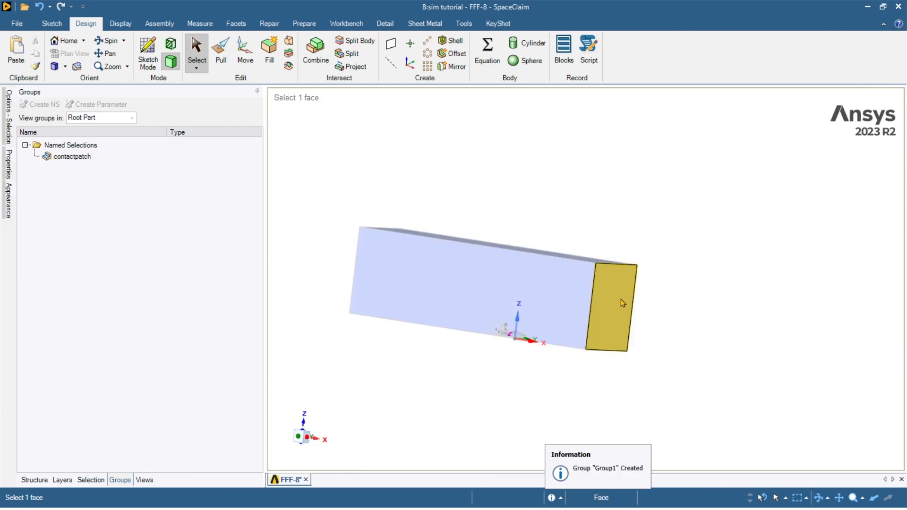
left_click(554, 321)
scroll(559, 323, "up", 3)
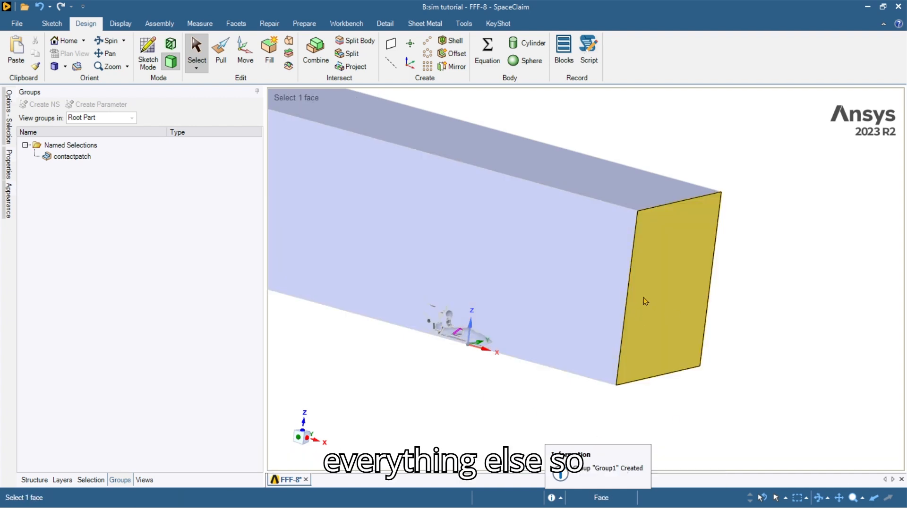
left_click(685, 250)
key("ctrl+g")
type("inlet")
key("Return")
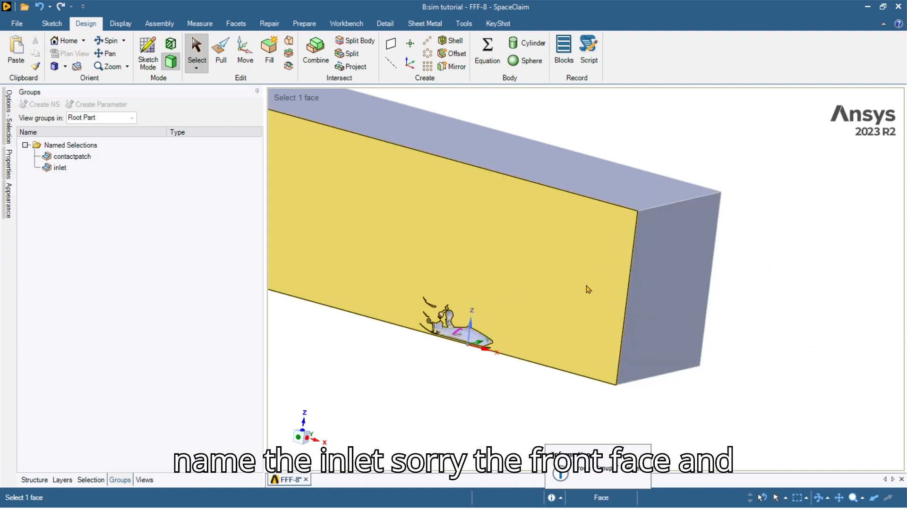
Name the large side face of the enclosure 'symmetry'.
left_click(587, 288)
key("ctrl+g")
type("dy")
key("BackSpace")
key("BackSpace")
type("s")
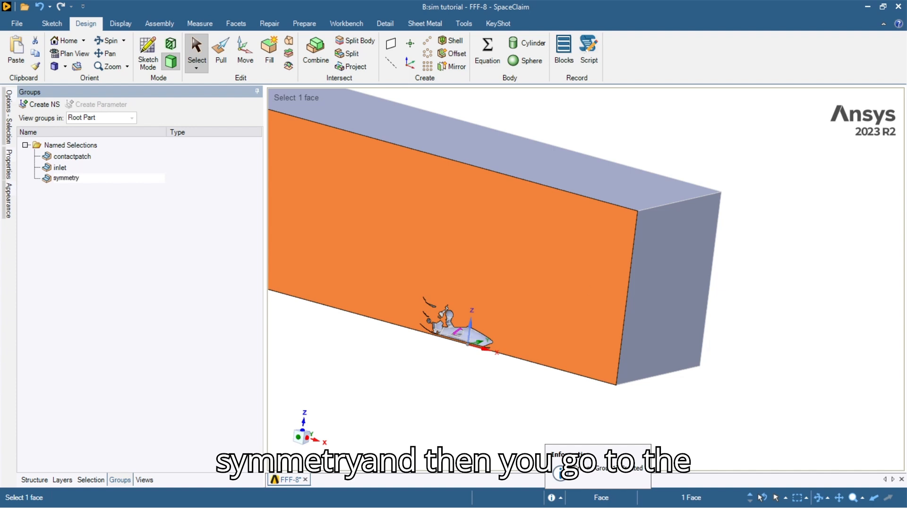
type("ymmetry")
key("Return")
Name the opposite side face and top face together 'slipwall'.
middle_click_drag(688, 324, 602, 276)
left_click(602, 277)
left_click(576, 213, "ctrl")
key("ctrl+g")
type("slipwall")
key("Return")
key("Escape")
Name the enclosure's bottom face 'ground'.
middle_click_drag(560, 230, 614, 294)
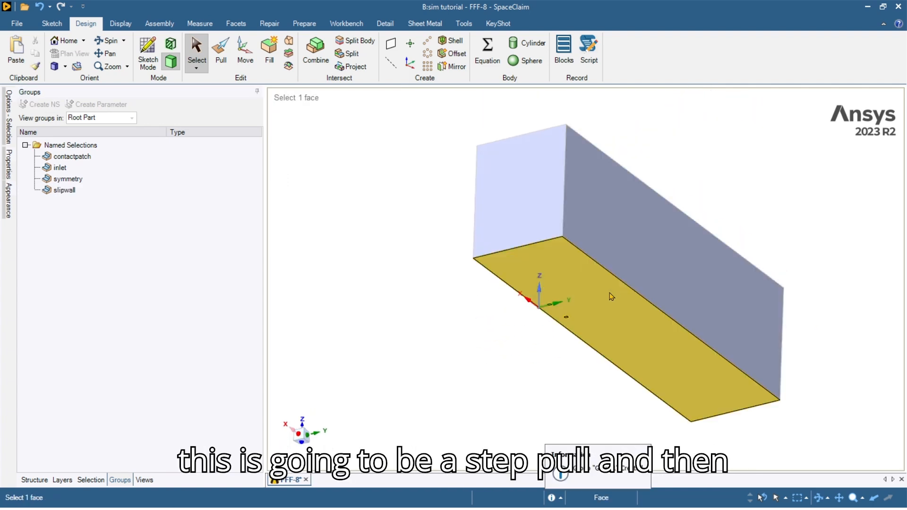
left_click(614, 289)
key("ctrl+g")
type("ground")
key("Return")
Name the enclosure's back face 'outlet'.
middle_click_drag(541, 313, 535, 334)
left_click(535, 334)
key("ctrl+g")
type("outlet")
key("Return")
Clear the face selection and pick the contactpatch entry in the Groups list.
left_click(512, 360)
left_click(650, 373)
middle_click_drag(512, 360, 453, 383)
left_click(68, 158)
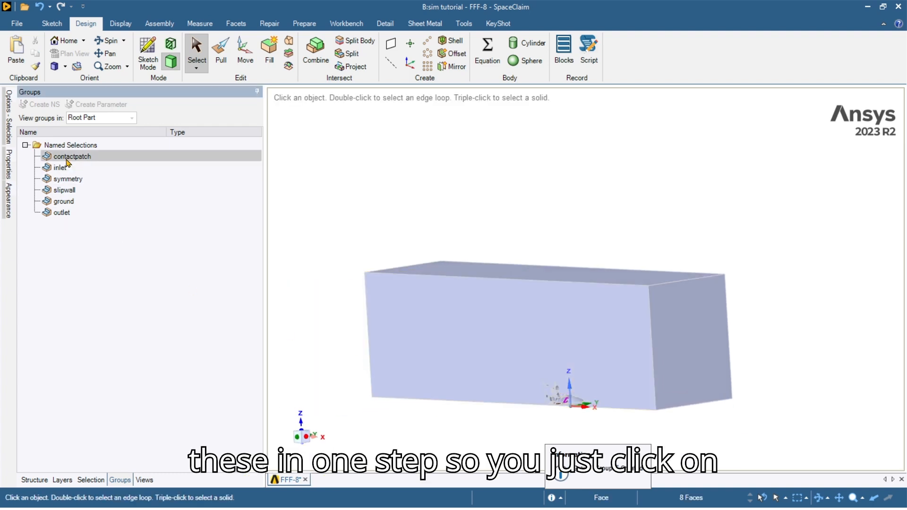
Hide the faces of all six named selections, contactpatch through outlet.
left_click(61, 212, "shift")
right_click(65, 212)
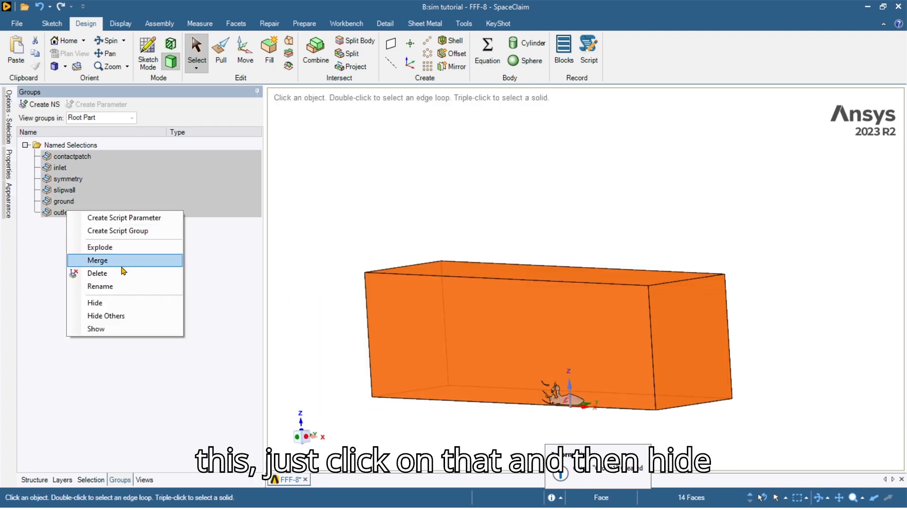
left_click(130, 303)
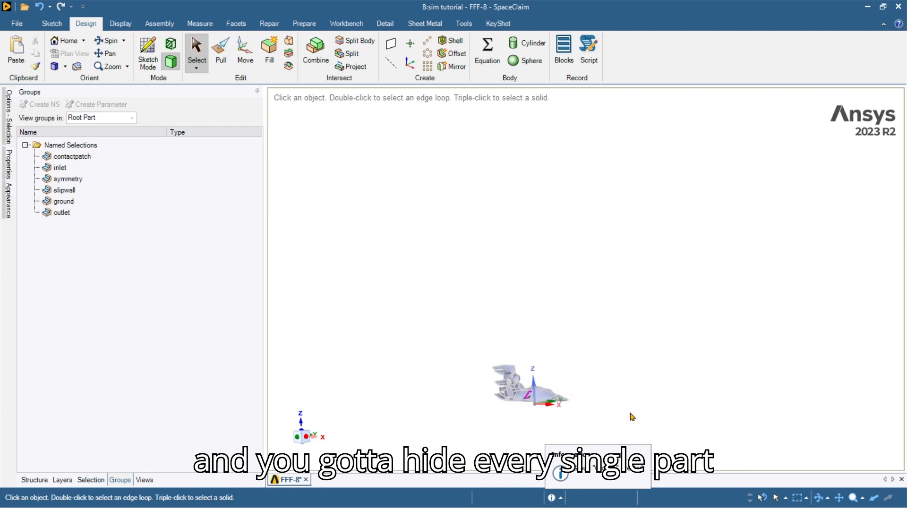
scroll(534, 392, "up", 6)
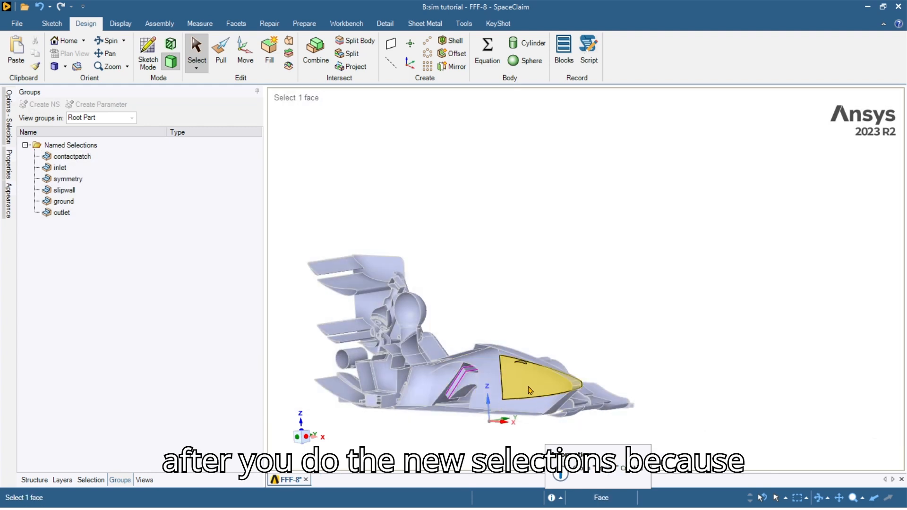
Orient the view to look straight down on the car from above.
middle_click_drag(529, 390, 557, 418)
left_click(557, 417)
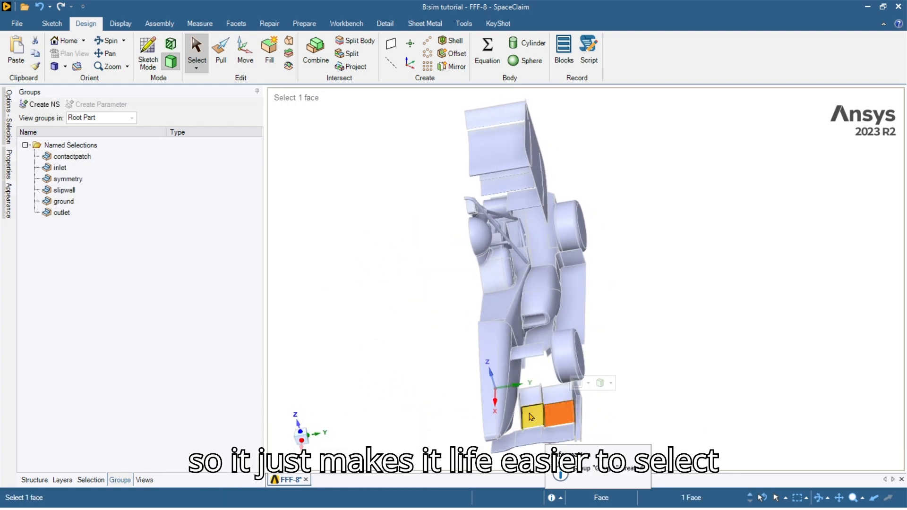
left_click(702, 391)
middle_click_drag(462, 364, 496, 358)
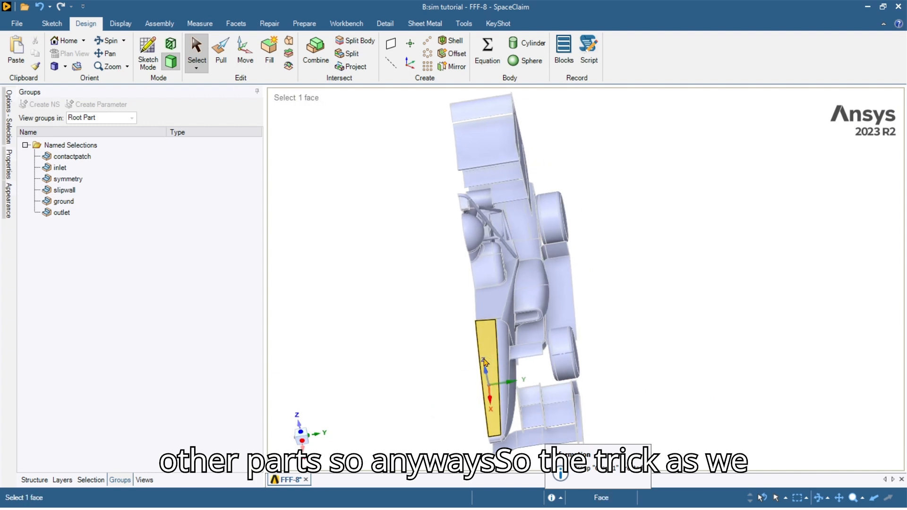
left_click(487, 354)
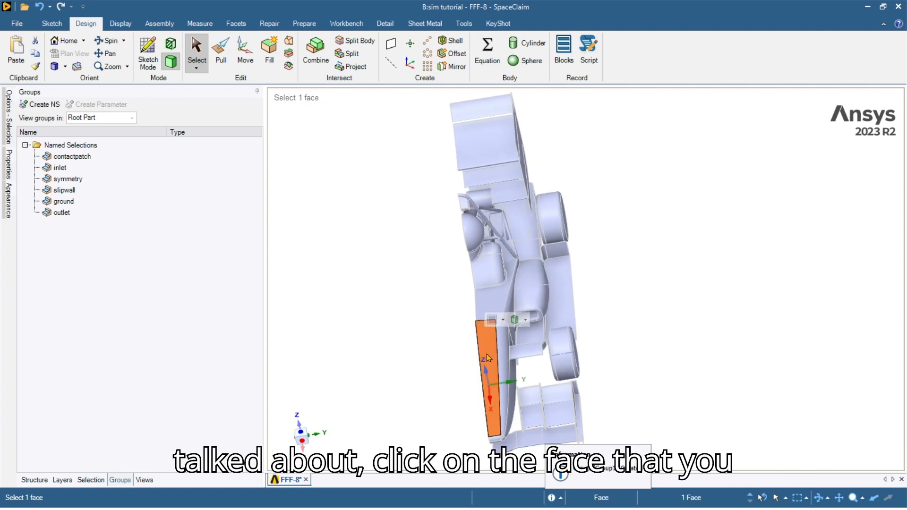
left_click(299, 431)
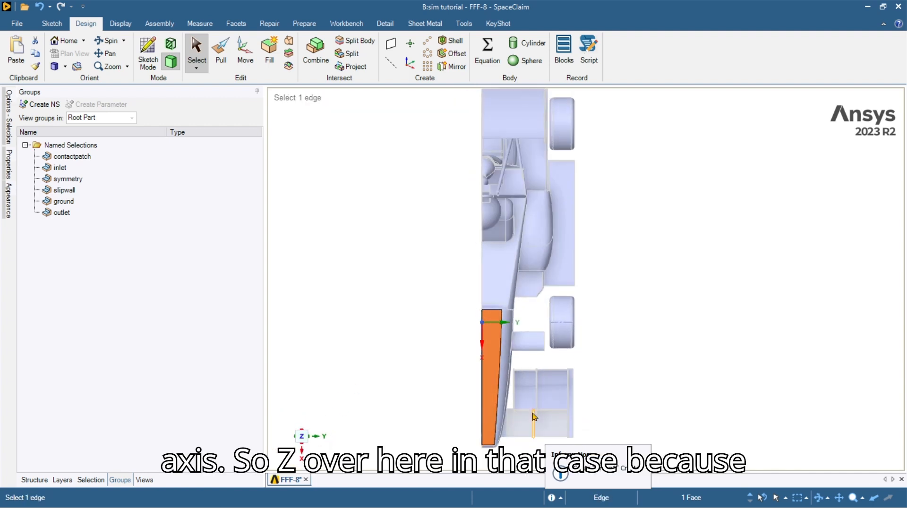
left_click(571, 355)
middle_click_drag(557, 357, 514, 399, "ctrl")
middle_click_drag(522, 444, 528, 361, "ctrl")
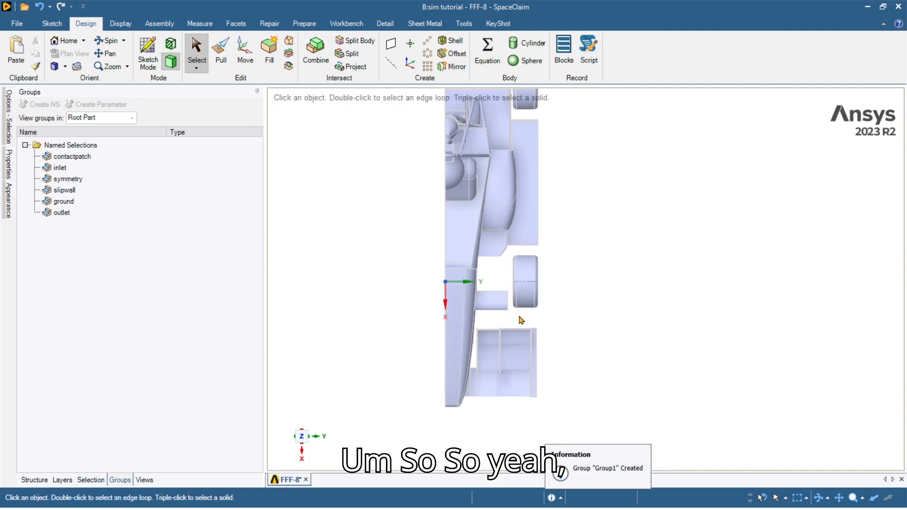
scroll(551, 365, "up", 1)
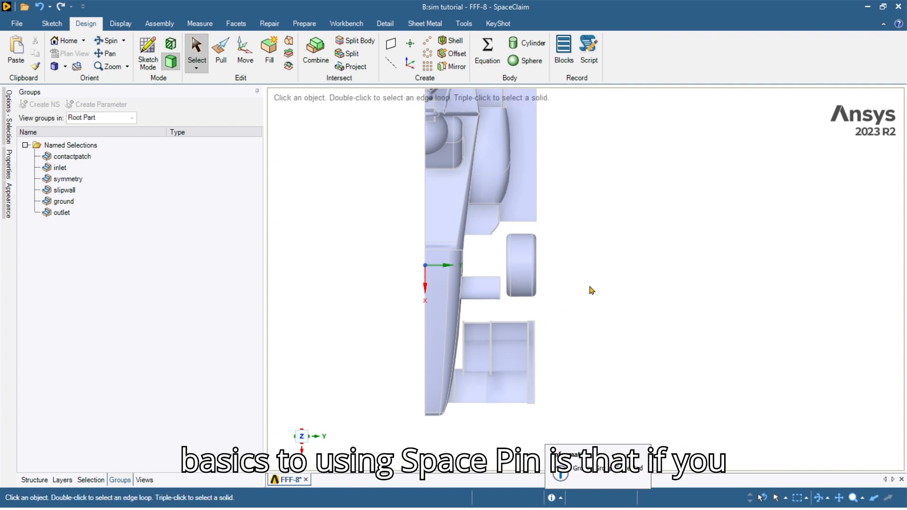
Box-select the tyre together with the faces it touches.
left_click_drag(596, 316, 621, 406)
left_click_drag(498, 228, 526, 276)
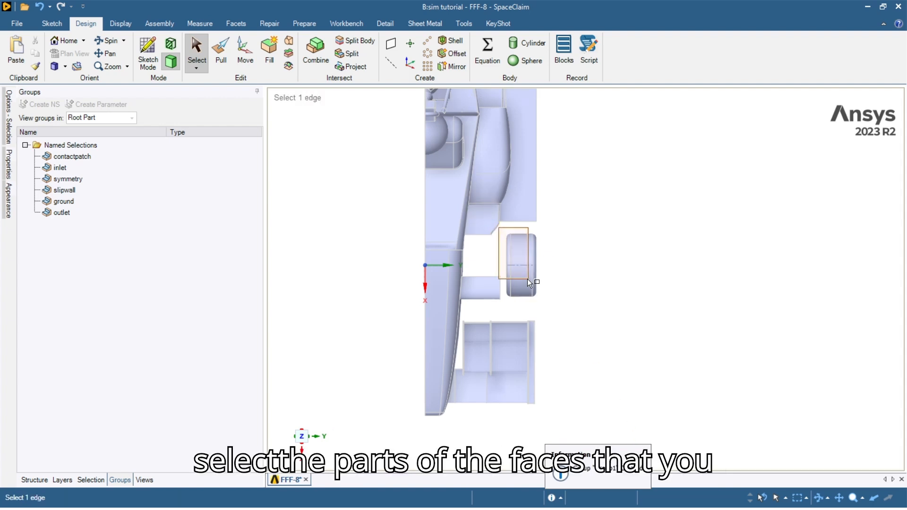
left_click_drag(553, 304, 518, 263)
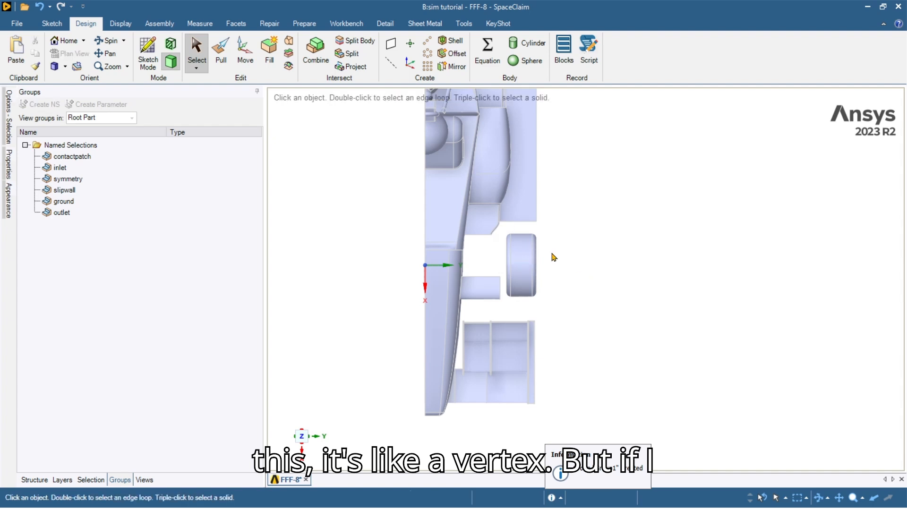
left_click_drag(504, 226, 559, 305)
left_click(591, 261)
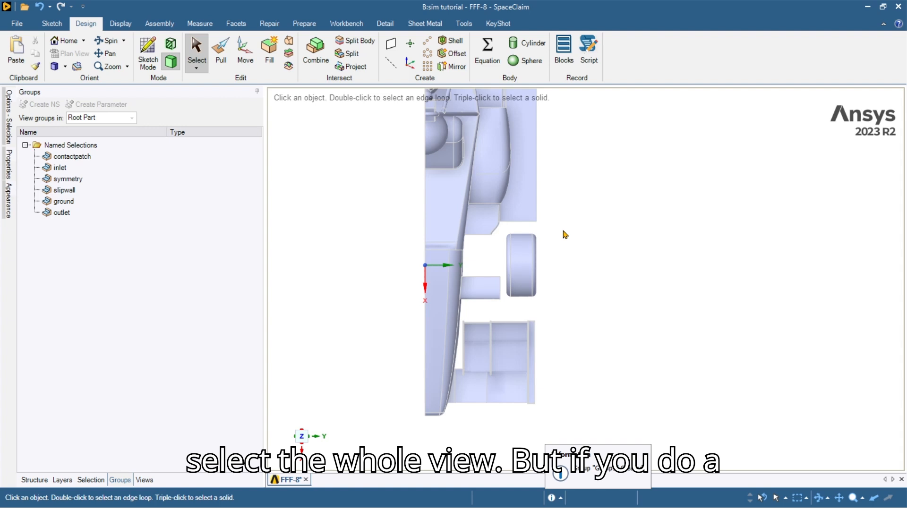
left_click_drag(576, 220, 491, 258)
Select the five front wheel faces and name them 'fwheel'.
left_click(575, 271)
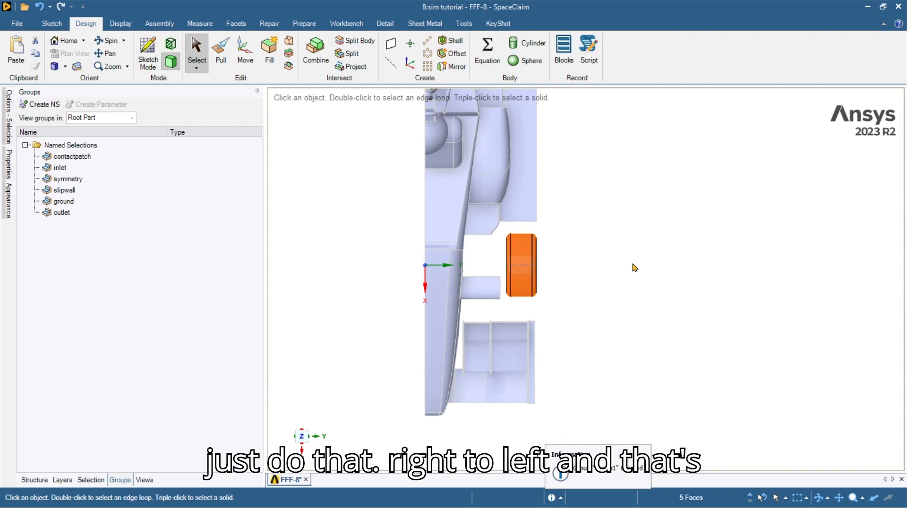
middle_click_drag(577, 276, 550, 245)
left_click(432, 316)
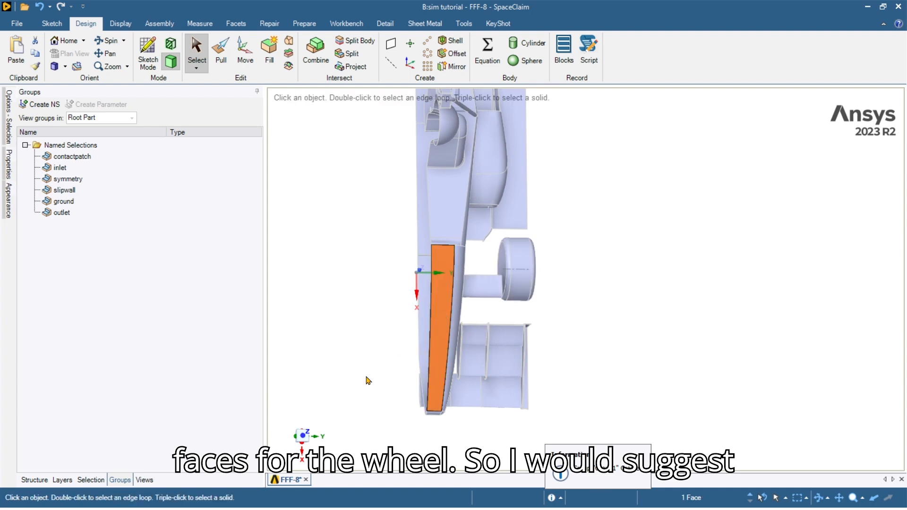
left_click(302, 434)
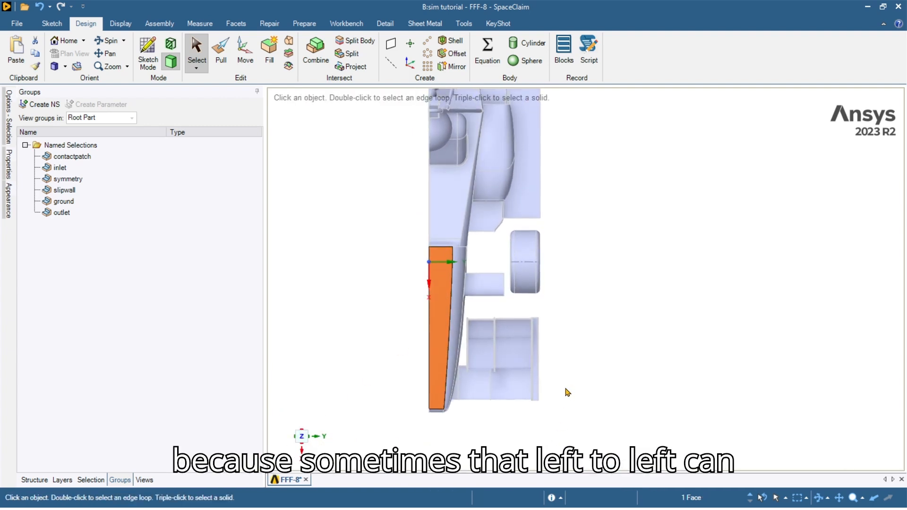
left_click(591, 376)
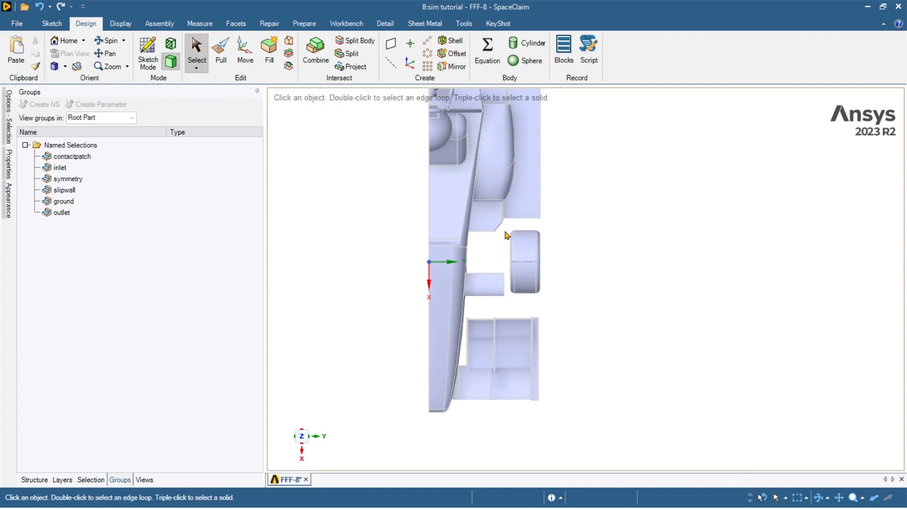
left_click_drag(542, 294, 552, 300)
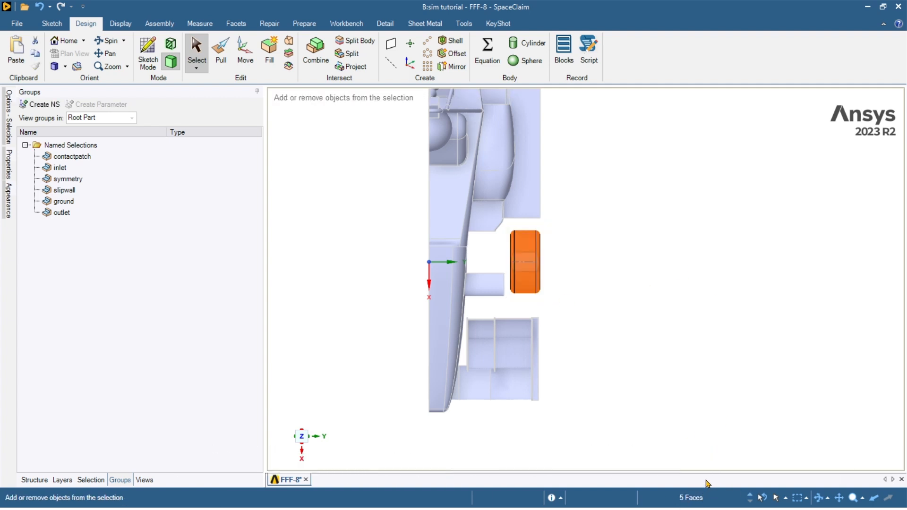
key("ctrl+g")
type("fwheel")
key("Return")
Box-select the rear wheel and name it 'rwheel'.
left_click(742, 288)
middle_click_drag(601, 218, 590, 434, "shift")
scroll(528, 288, "down", 2)
scroll(527, 289, "up", 4)
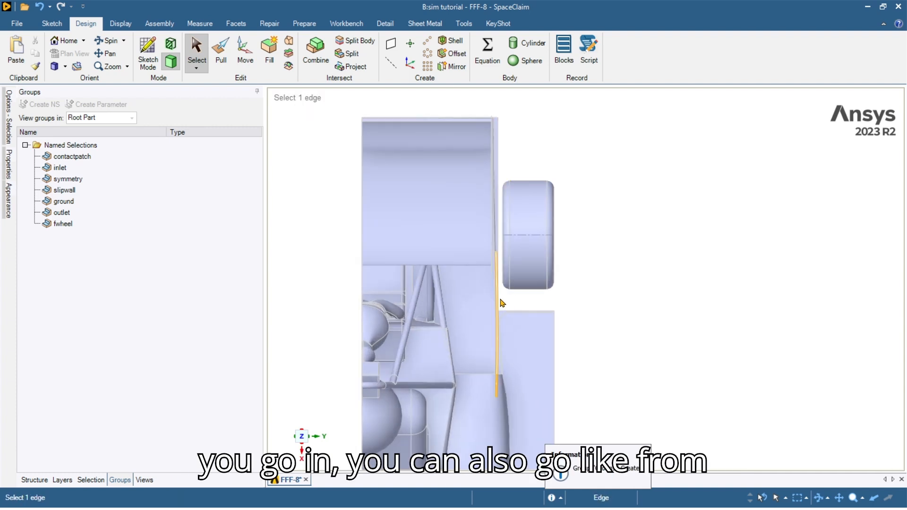
left_click_drag(503, 299, 570, 169)
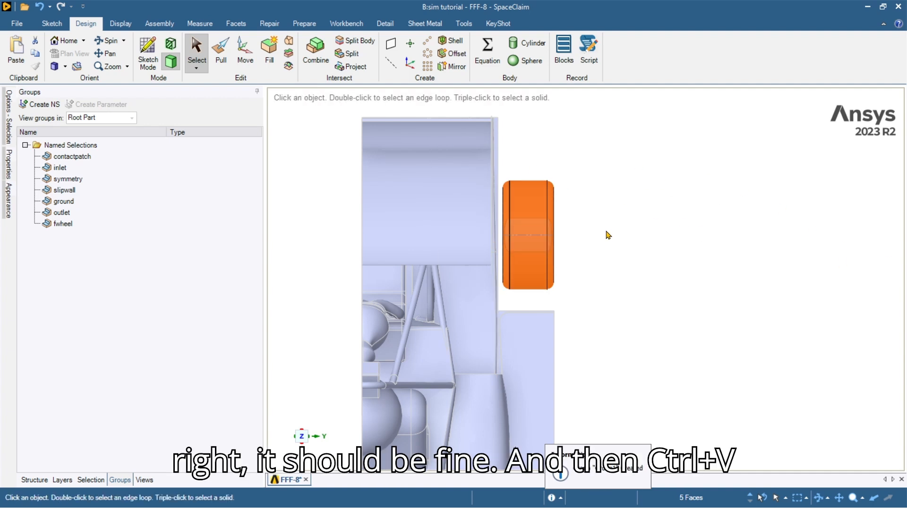
key("ctrl+g")
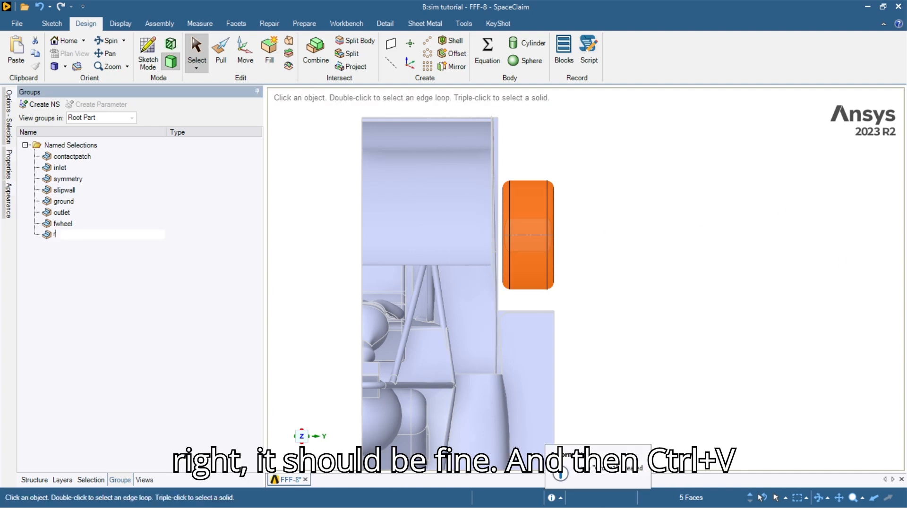
type("rwheel")
key("Return")
Box-select the wing endplate and name it 'endplate'.
left_click(698, 258)
middle_click_drag(667, 247, 675, 109, "ctrl")
middle_click_drag(568, 400, 586, 88, "ctrl")
scroll(567, 258, "down", 2)
middle_click_drag(559, 296, 531, 254, "ctrl")
scroll(536, 256, "up", 1)
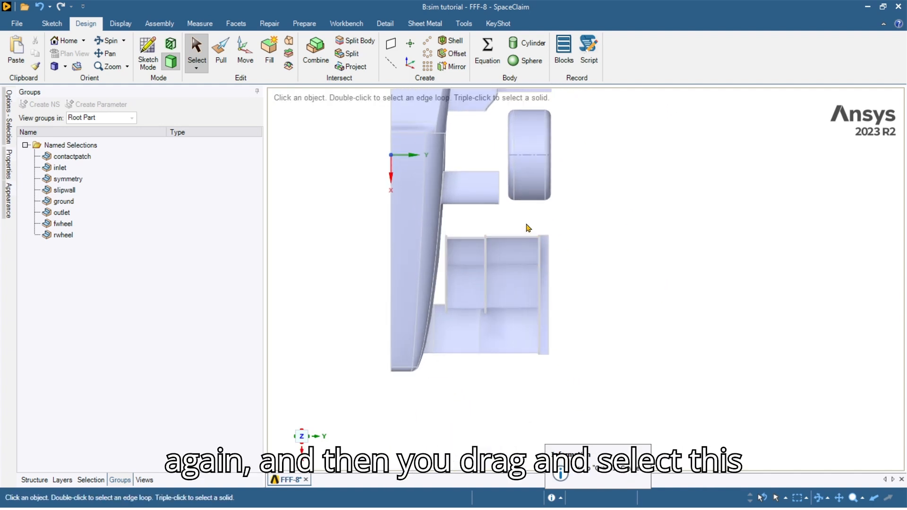
left_click_drag(526, 221, 589, 370)
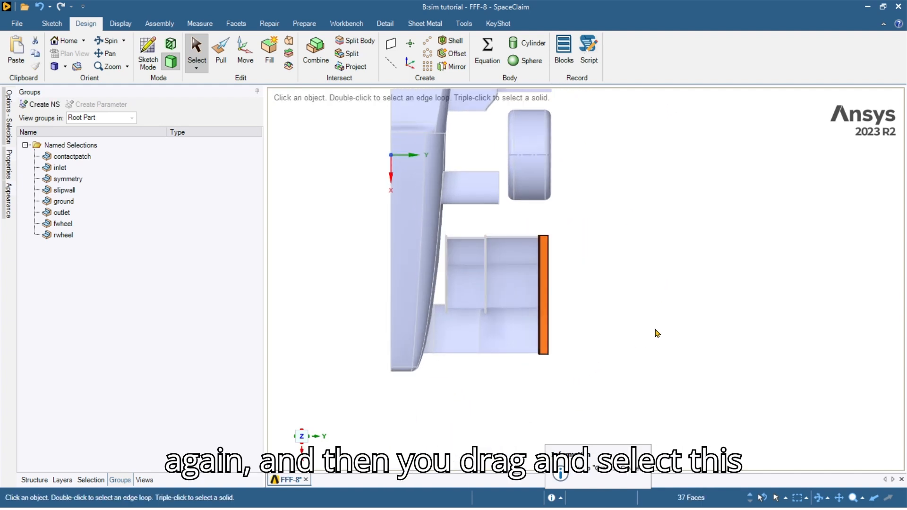
key("ctrl+g")
type("endplate")
key("Return")
left_click(679, 304)
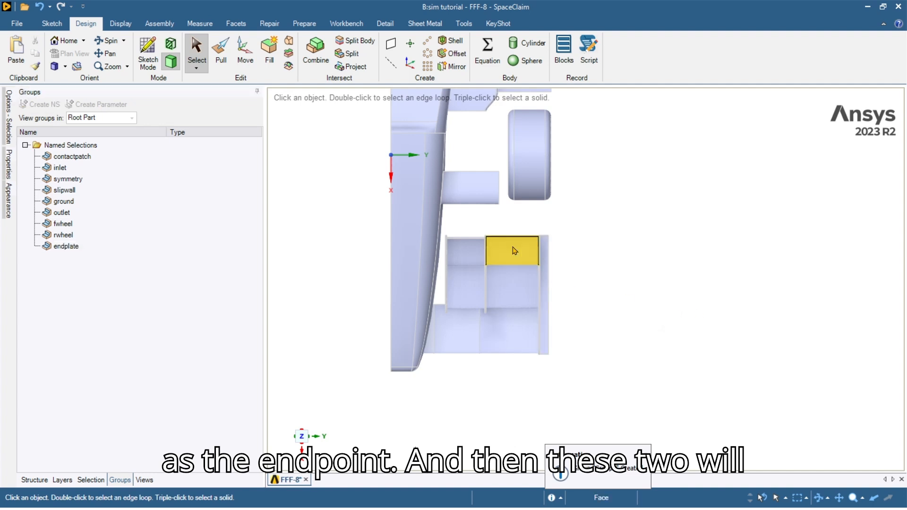
scroll(476, 227, "up", 1)
Try box-selecting the middle endplate edge while orbiting around the endplate junction.
left_click_drag(477, 226, 488, 275)
left_click_drag(502, 335, 503, 335)
left_click(587, 293)
scroll(512, 251, "up", 3)
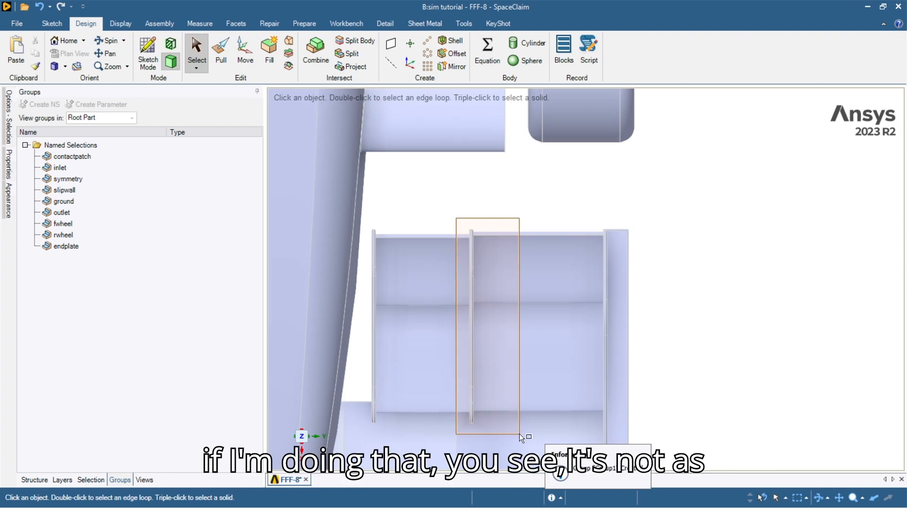
left_click_drag(519, 434, 519, 434)
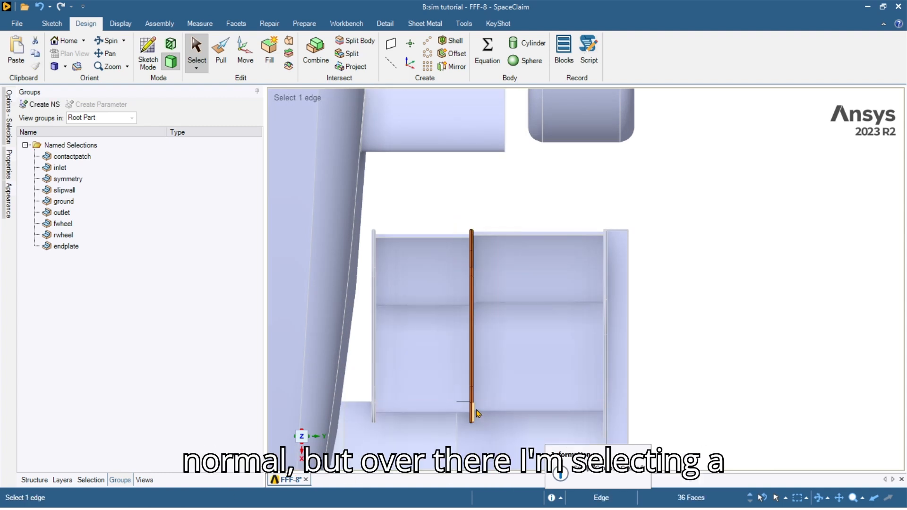
scroll(477, 414, "up", 5)
middle_click_drag(576, 410, 348, 398)
middle_click_drag(657, 408, 554, 263, "ctrl")
scroll(550, 265, "up", 3)
scroll(566, 260, "up", 3)
scroll(555, 263, "up", 3)
middle_click_drag(502, 271, 647, 396)
scroll(541, 321, "down", 3)
left_click(440, 251)
Box-select the middle and upper inner endplate edges from the top and name them 'inner endplate'.
left_click(301, 432)
left_click(670, 384)
scroll(534, 318, "down", 3)
scroll(425, 298, "up", 3)
scroll(425, 299, "down", 3)
scroll(433, 303, "up", 3)
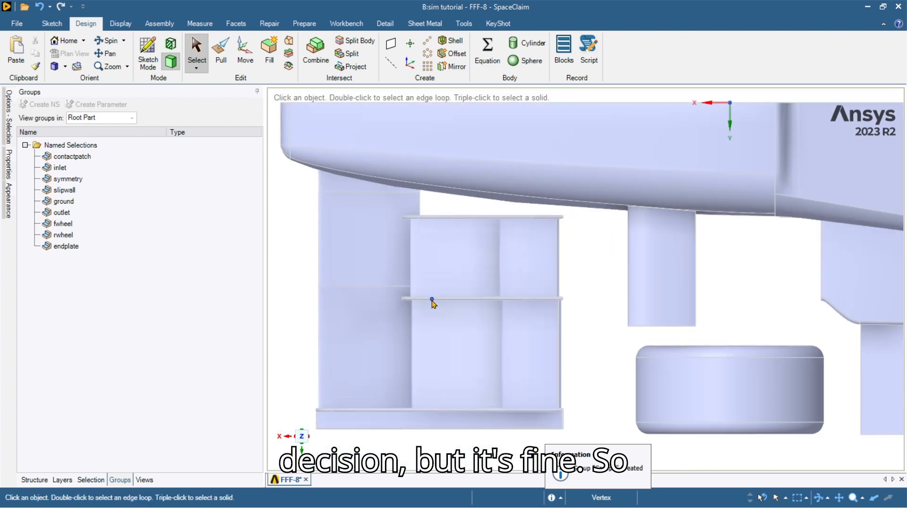
scroll(413, 299, "up", 2)
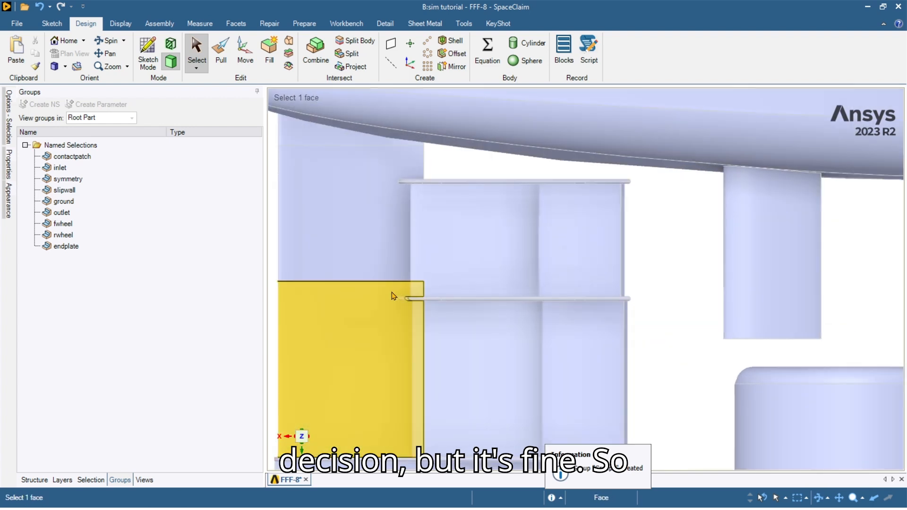
left_click_drag(391, 292, 542, 317)
left_click_drag(647, 310, 648, 311)
left_click_drag(394, 163, 641, 202, "ctrl")
key("ctrl+d")
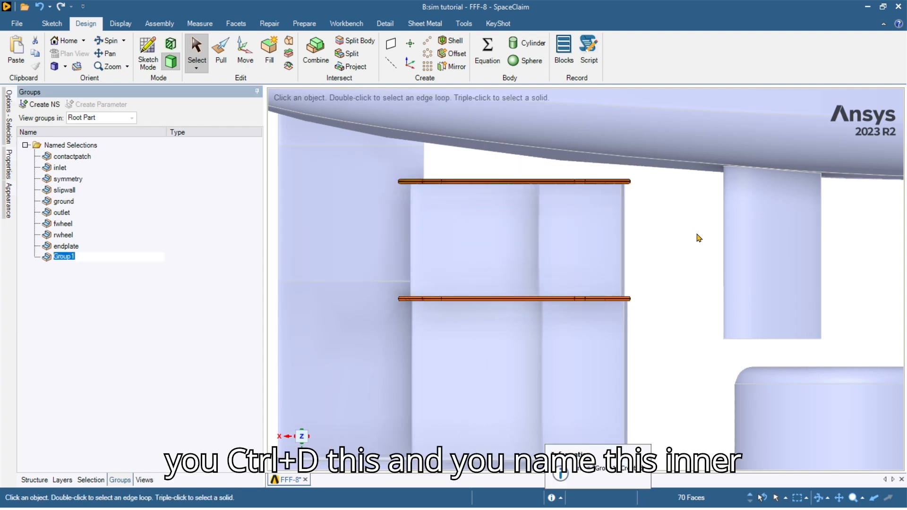
key("Return")
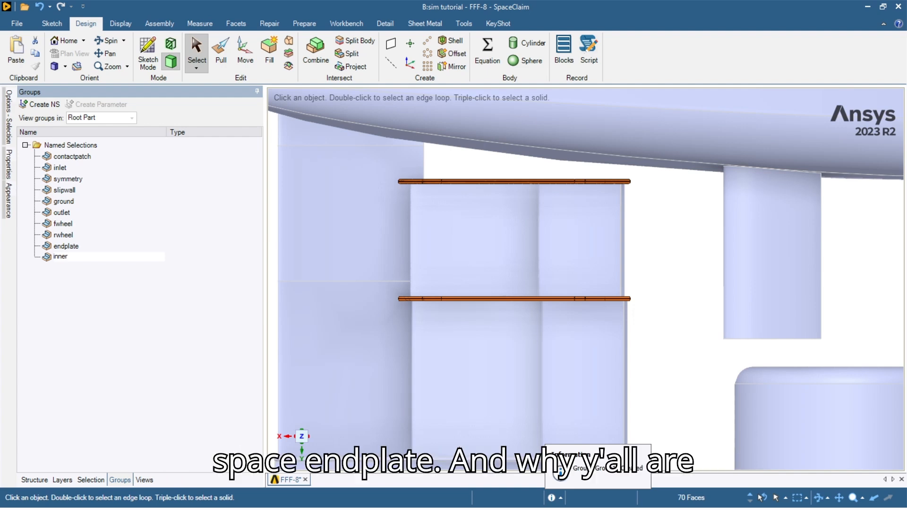
left_click(712, 261)
scroll(669, 262, "down", 3)
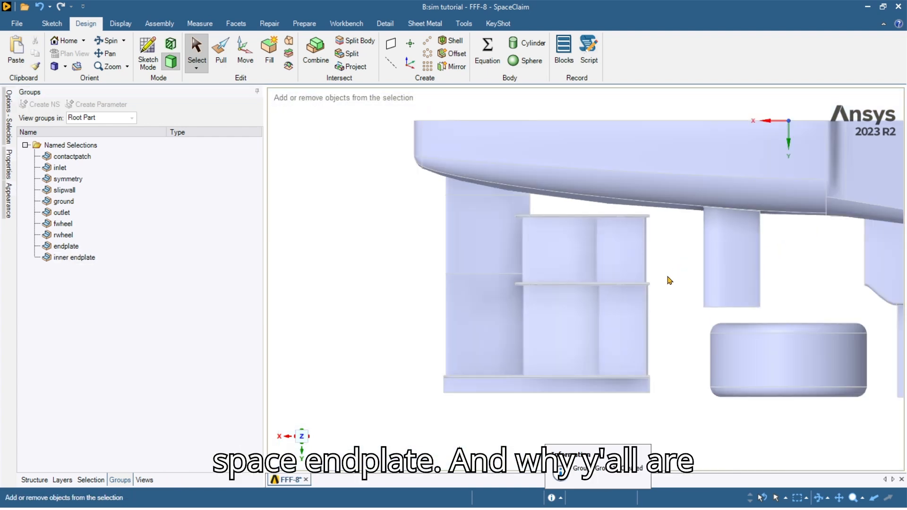
middle_click_drag(669, 279, 662, 227, "shift")
middle_click_drag(566, 309, 584, 215)
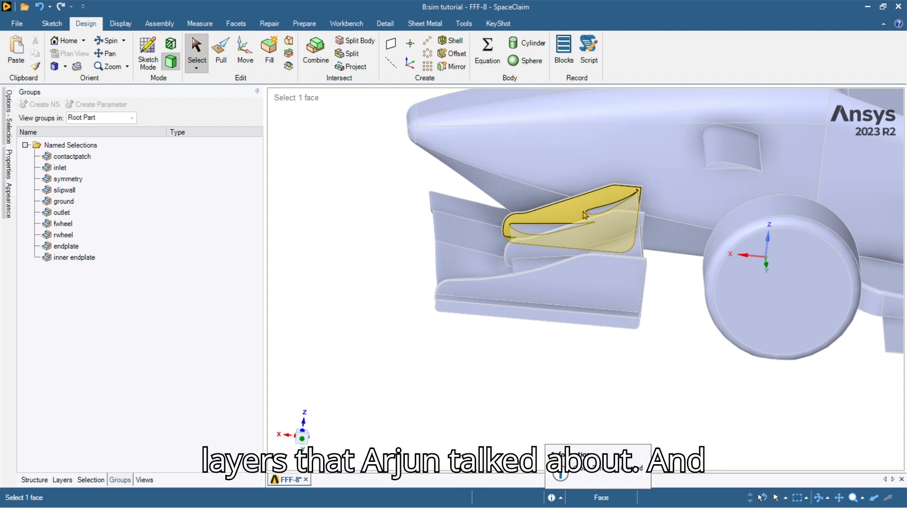
middle_click_drag(527, 233, 523, 262)
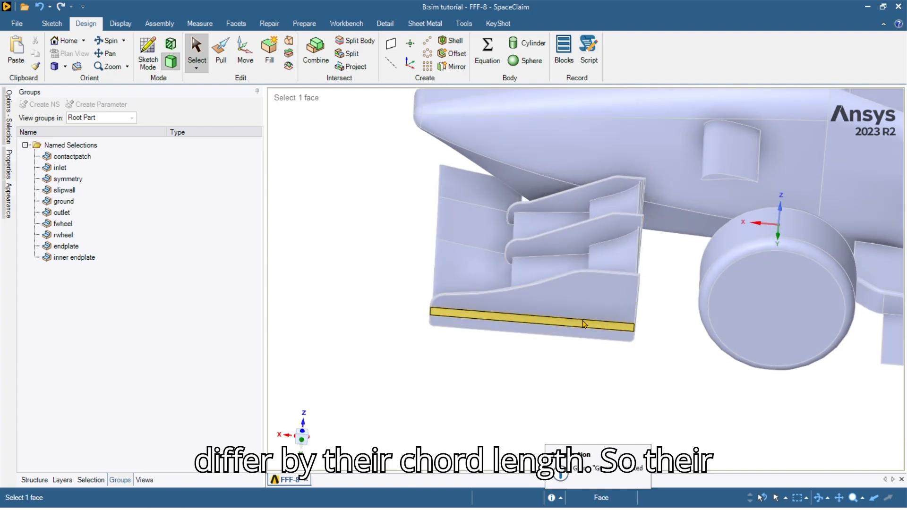
left_click(433, 306)
left_click(666, 372)
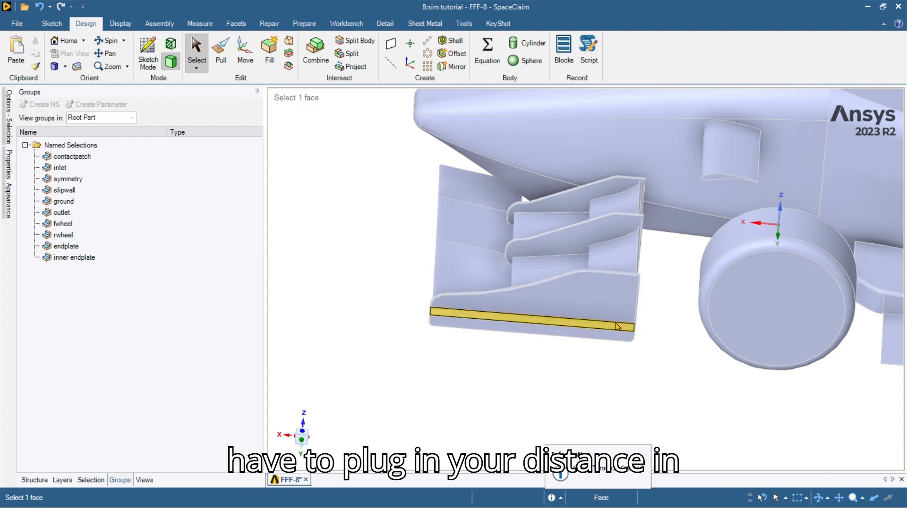
scroll(644, 334, "down", 5)
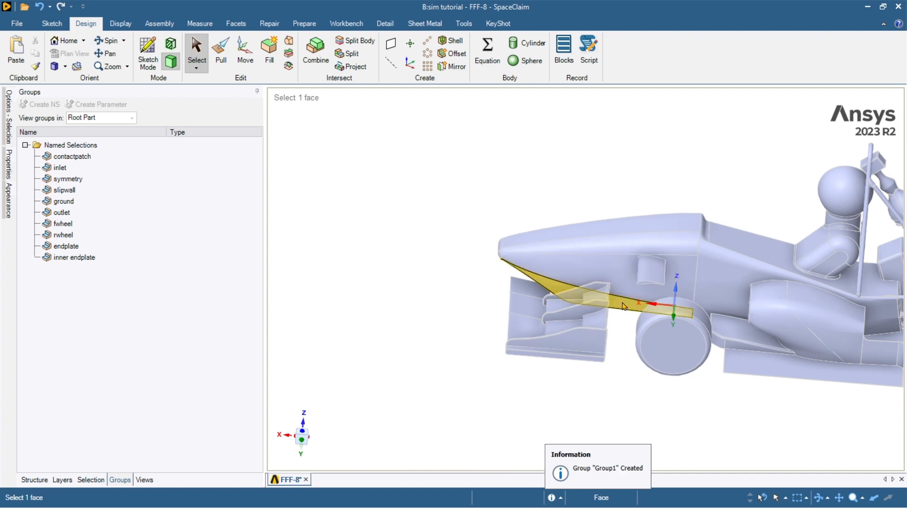
scroll(574, 341, "up", 5)
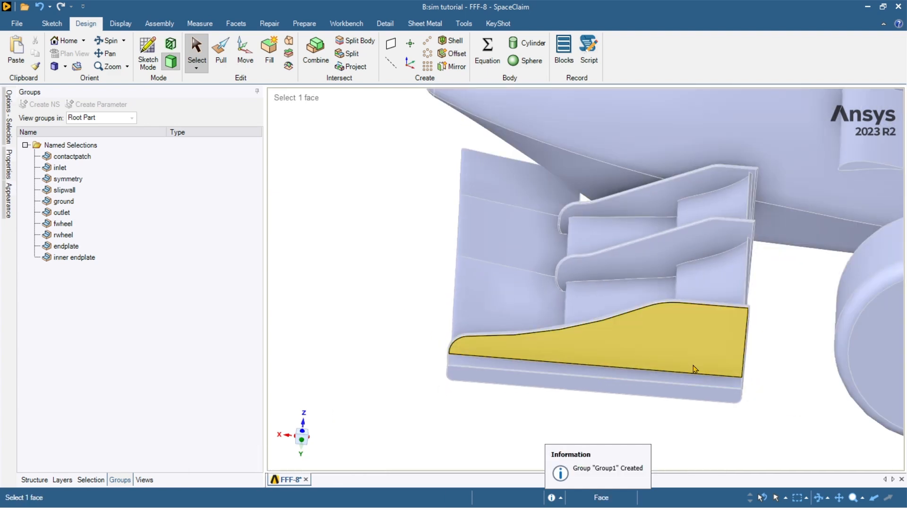
scroll(606, 280, "down", 2)
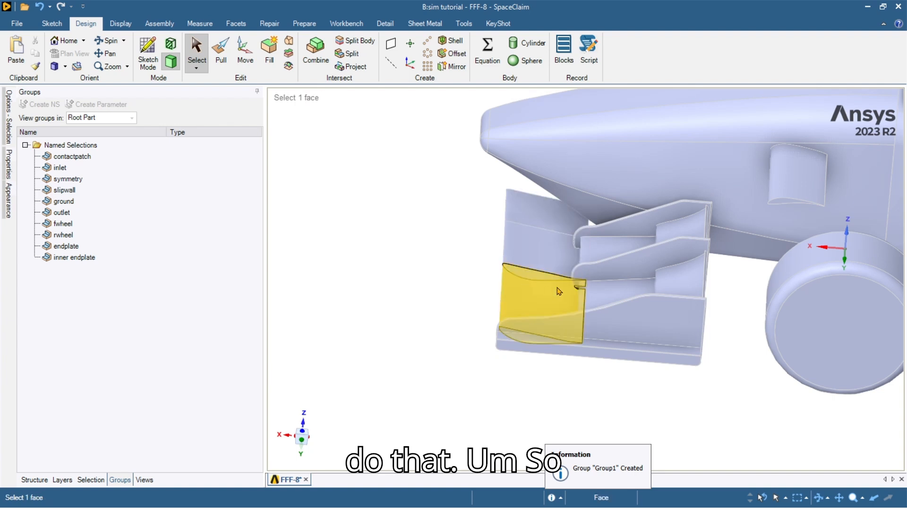
Hide the geometry of the named selections from fwheel through inner endplate.
left_click(87, 229)
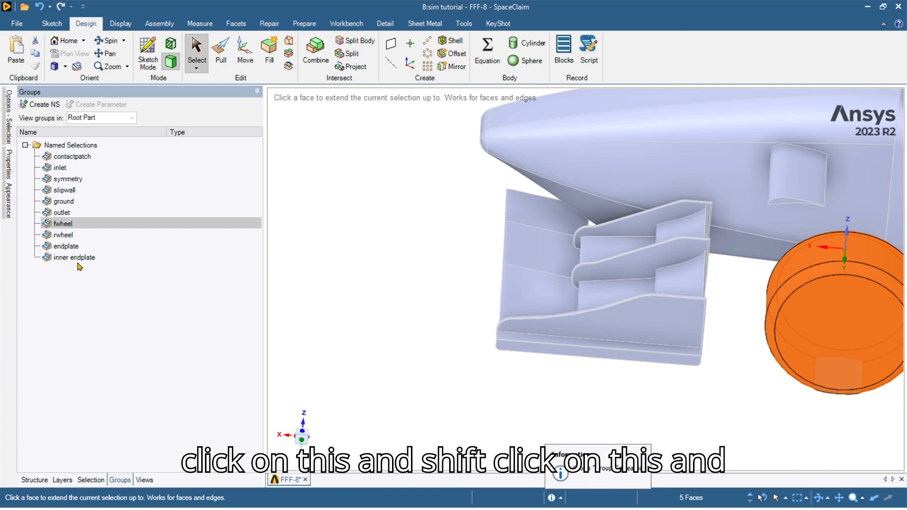
left_click(75, 257, "shift")
left_click(133, 350)
middle_click_drag(670, 236, 700, 333)
scroll(686, 261, "down", 3)
scroll(608, 338, "up", 3)
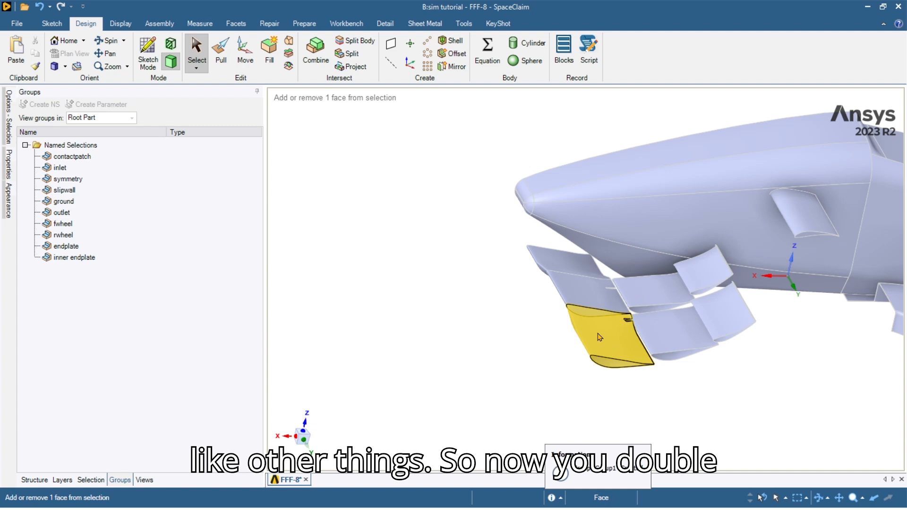
Select the lower, upper and lower-right front wing faces and enter the name 'wing'.
left_click(600, 337)
left_click(571, 265, "ctrl")
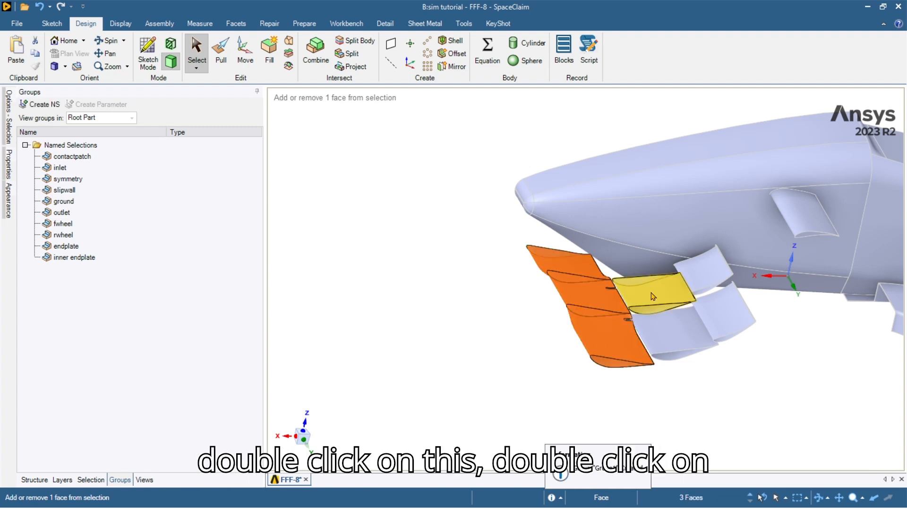
left_click(659, 321, "ctrl")
type("wing1")
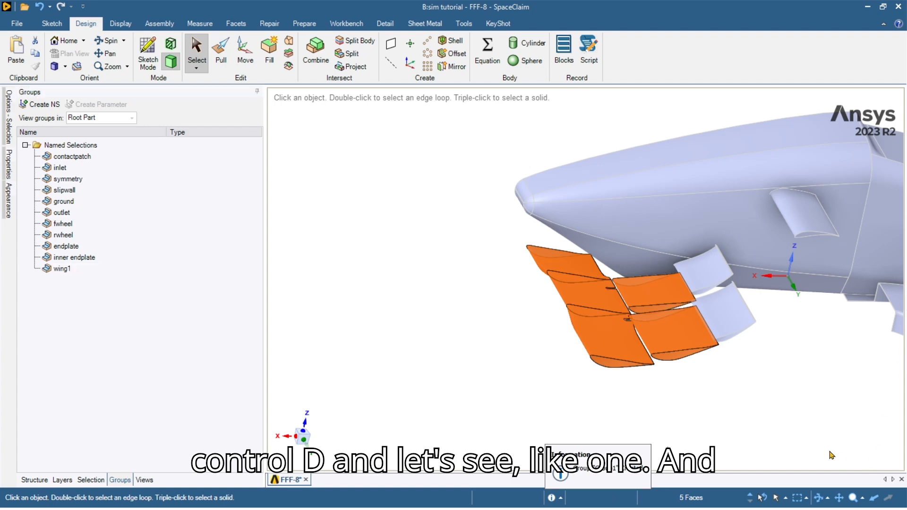
left_click(831, 454)
scroll(689, 330, "up", 3)
middle_click_drag(761, 318, 802, 240)
scroll(807, 265, "up", 10)
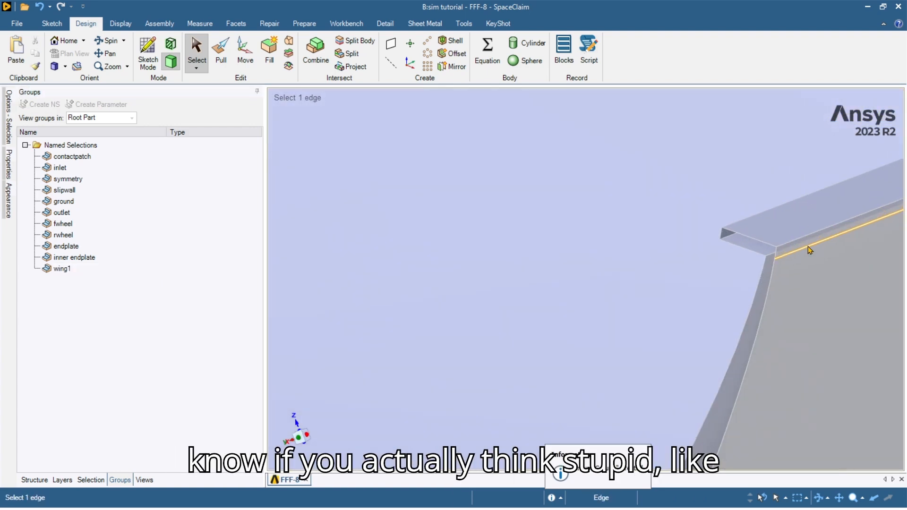
Select the thin strip faces, a wing face and both gurney strips of the two wing elements.
left_click(784, 248)
scroll(805, 279, "down", 5)
scroll(820, 310, "down", 10)
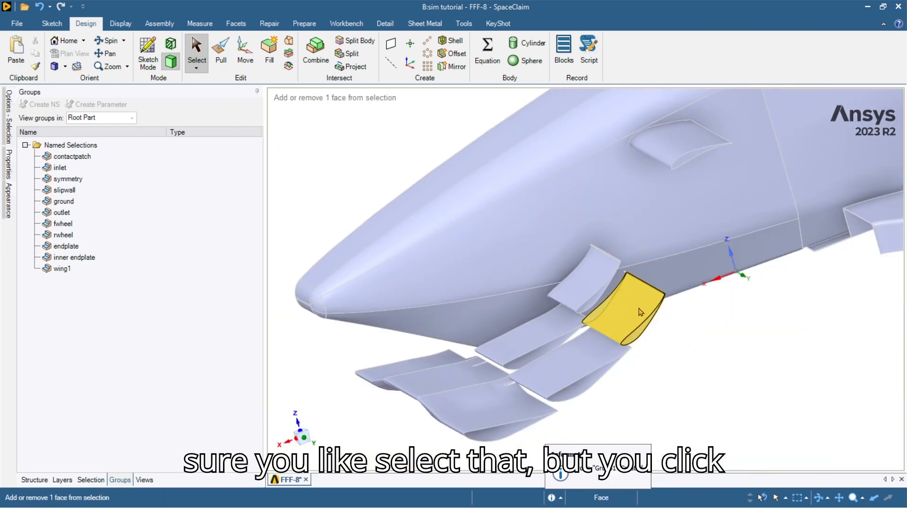
left_click(641, 312)
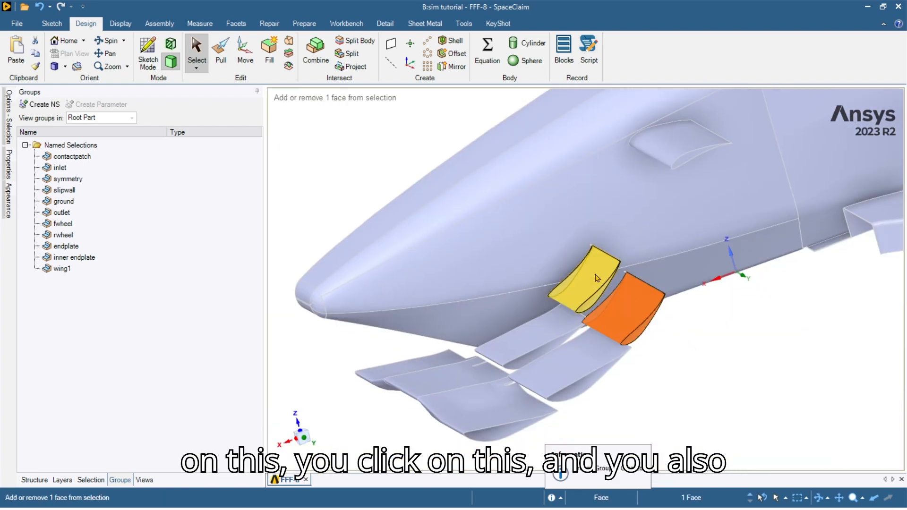
scroll(620, 291, "up", 15)
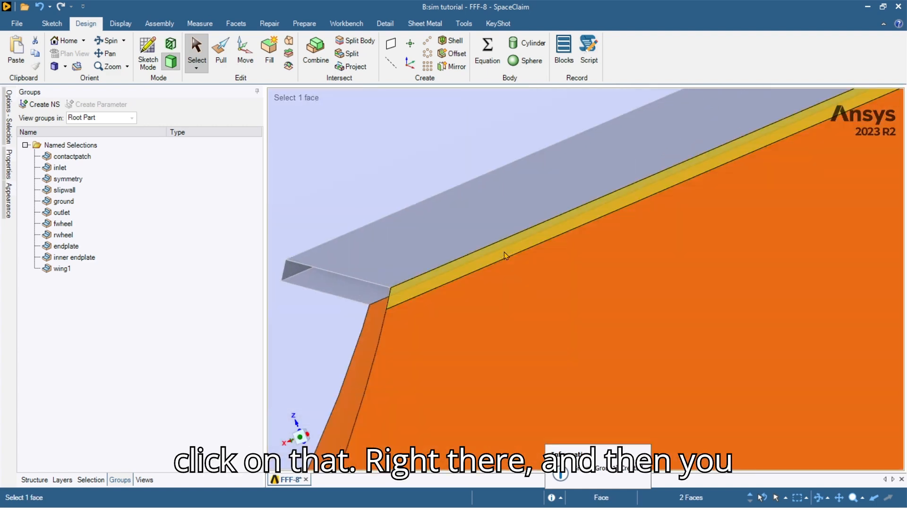
left_click(503, 254, "ctrl")
scroll(542, 305, "down", 10)
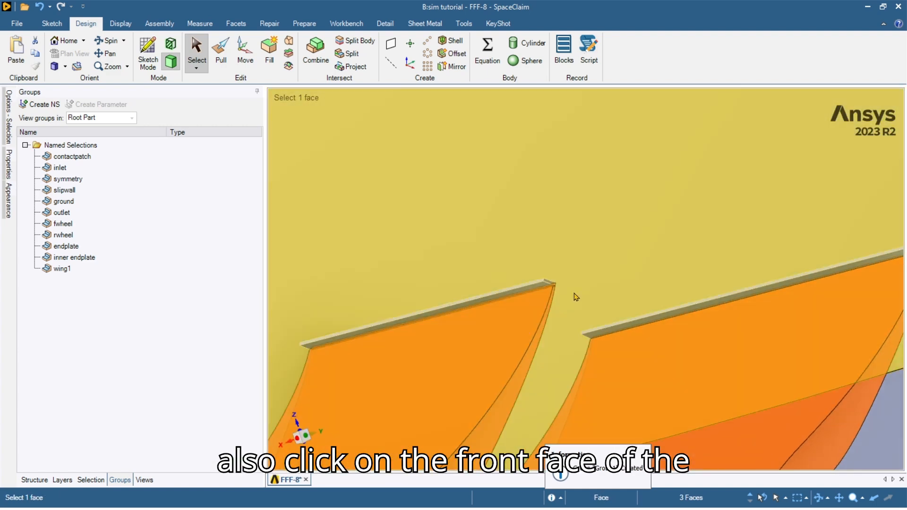
scroll(528, 291, "up", 5)
left_click(527, 291, "ctrl")
left_click(691, 380, "ctrl")
Orbit around both wing elements beside the body to verify the selected faces.
scroll(572, 282, "down", 5)
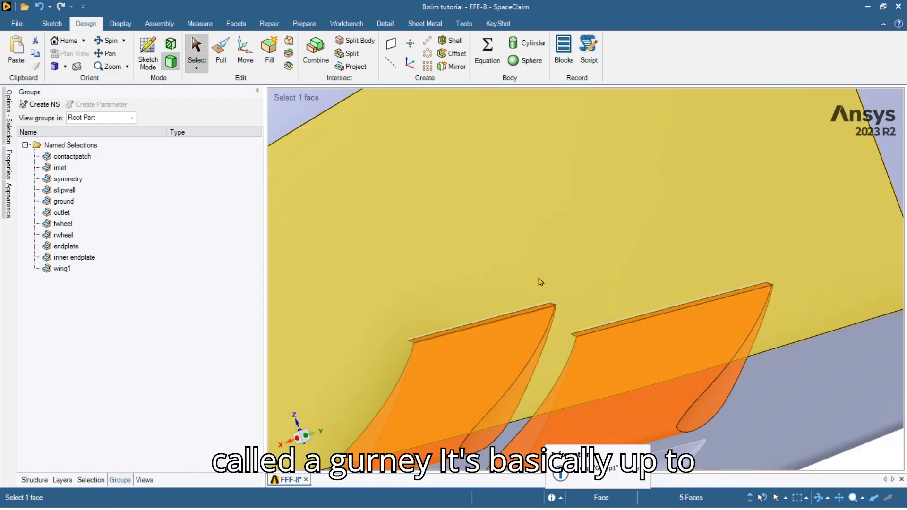
scroll(579, 296, "down", 3)
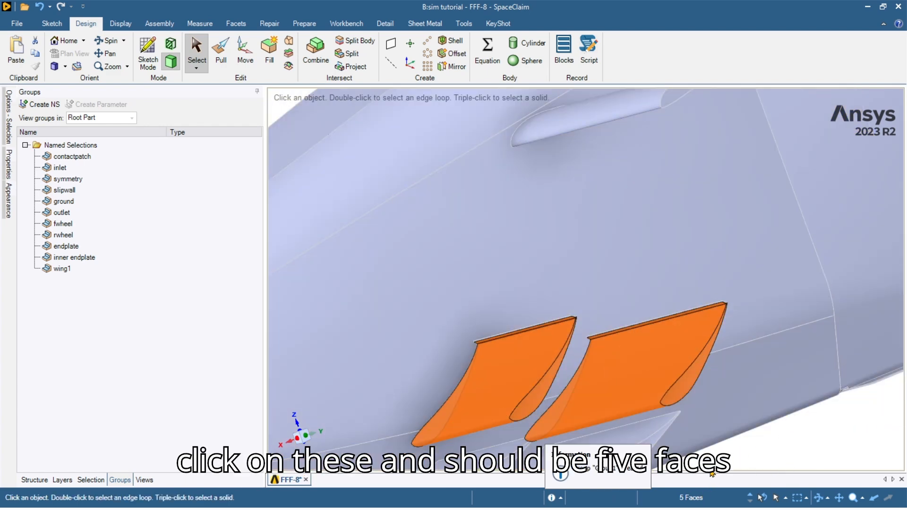
scroll(415, 371, "up", 6)
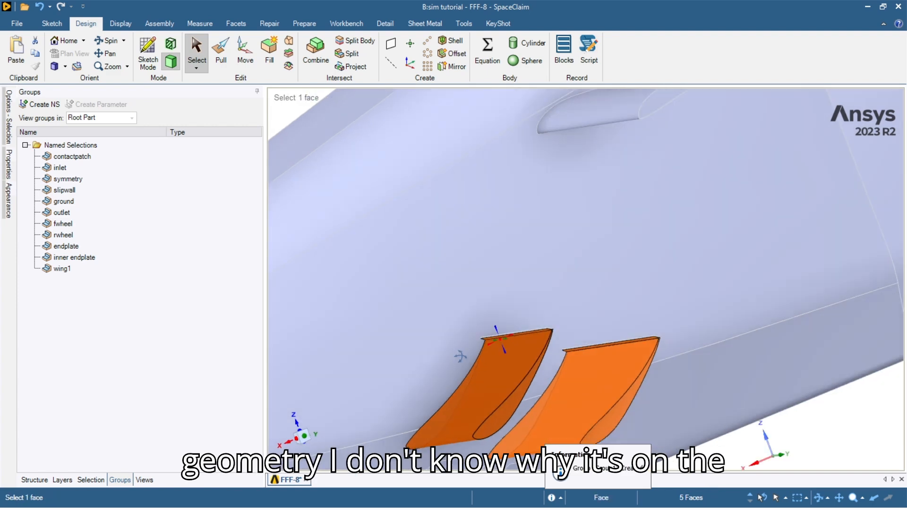
middle_click_drag(347, 362, 556, 400)
scroll(465, 418, "down", 3)
middle_click_drag(427, 395, 545, 357, "ctrl")
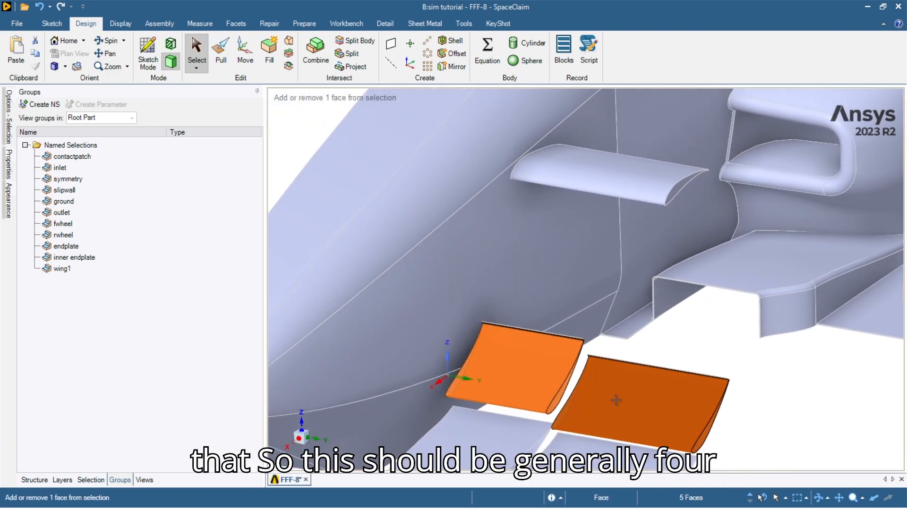
middle_click_drag(723, 398, 706, 339, "shift")
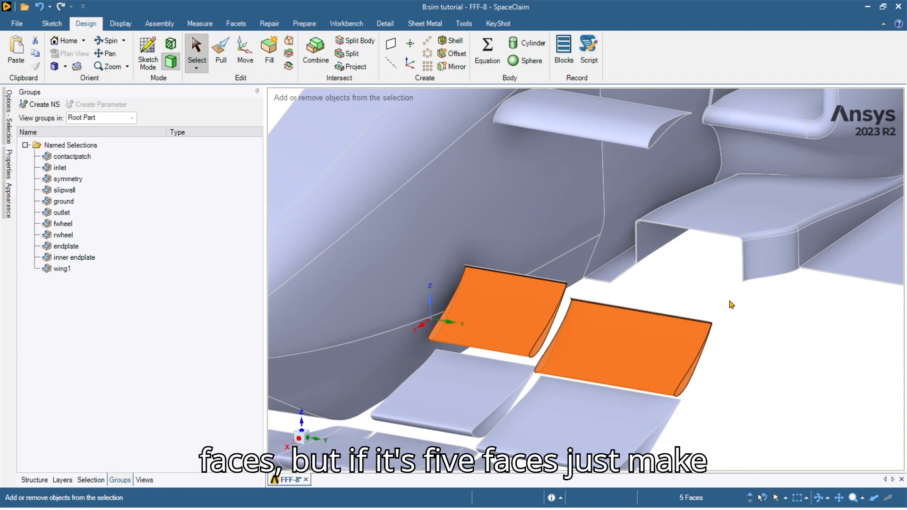
scroll(508, 290, "up", 3)
middle_click_drag(508, 290, 302, 297)
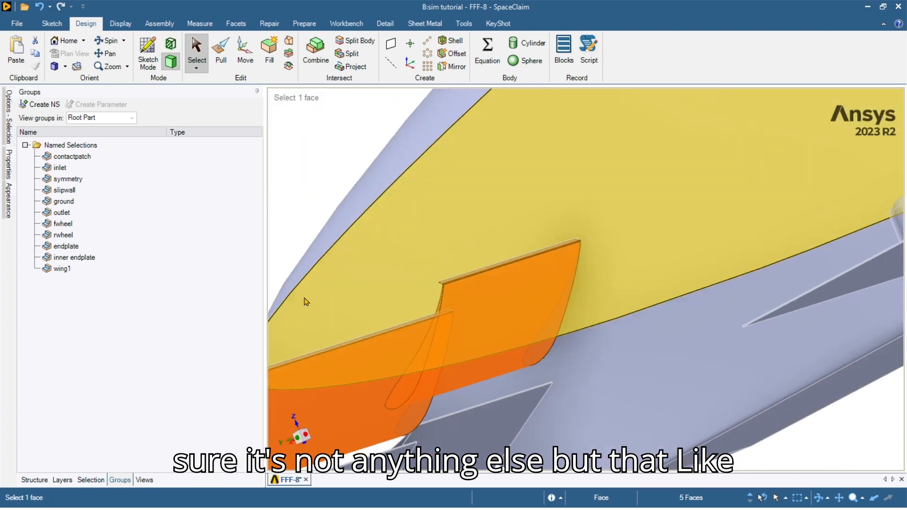
scroll(503, 291, "up", 4)
scroll(503, 291, "up", 5)
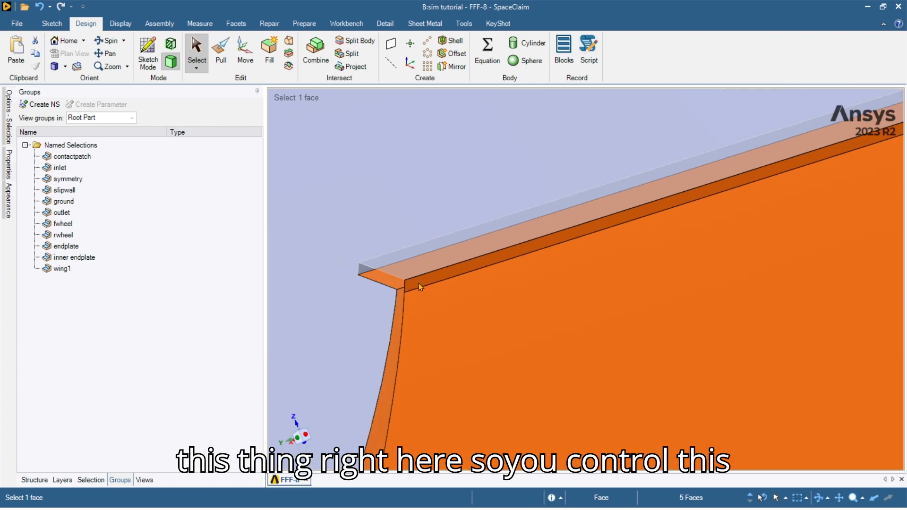
scroll(500, 320, "down", 7)
scroll(499, 320, "down", 5)
Save the selected wing faces as named selection wing2.
key("ctrl+g")
type("wing2")
key("Return")
left_click(834, 407)
Group the small wing's top and underside faces as named selection invwing.
scroll(734, 398, "down", 4)
middle_click_drag(688, 330, 587, 355, "ctrl")
scroll(638, 312, "up", 2)
left_click(617, 301, "ctrl")
left_click(632, 319, "ctrl")
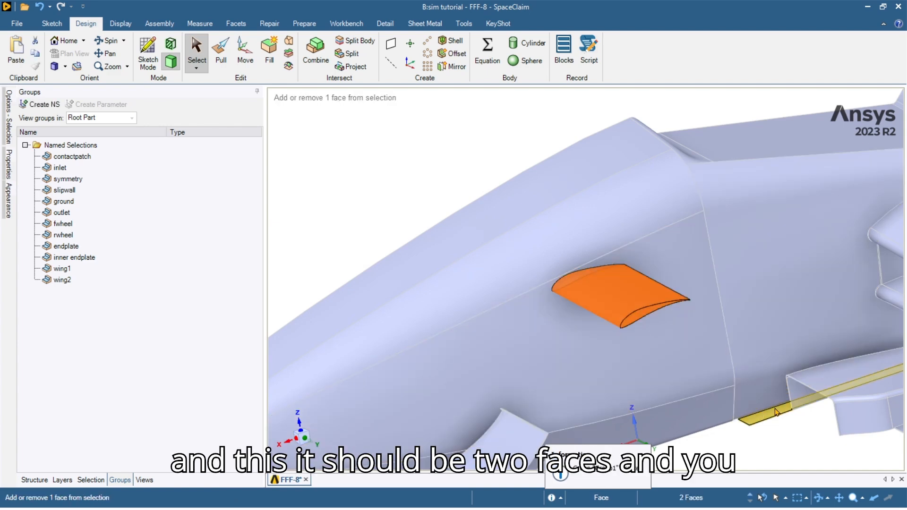
key("ctrl+g")
type("invwing")
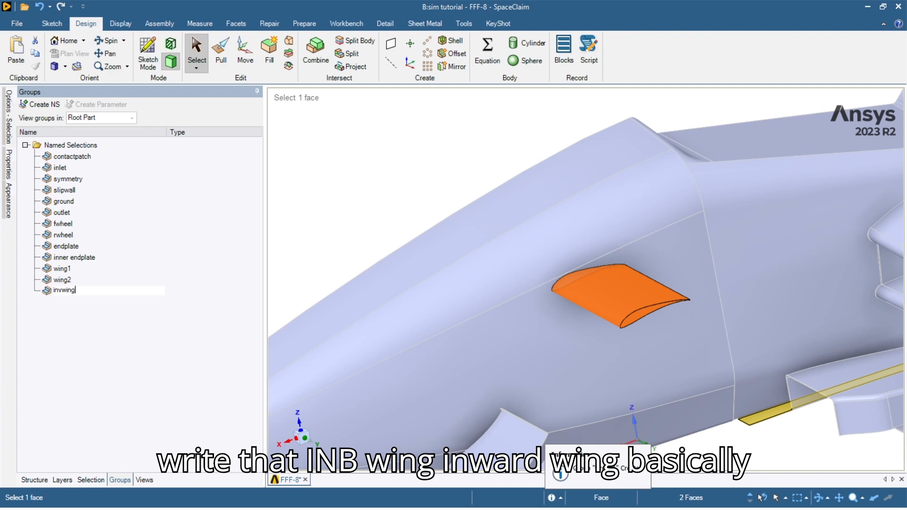
key("Return")
Box-select all the rear wing end plate faces from a side-on X-axis view.
left_click(466, 168)
scroll(675, 369, "down", 3)
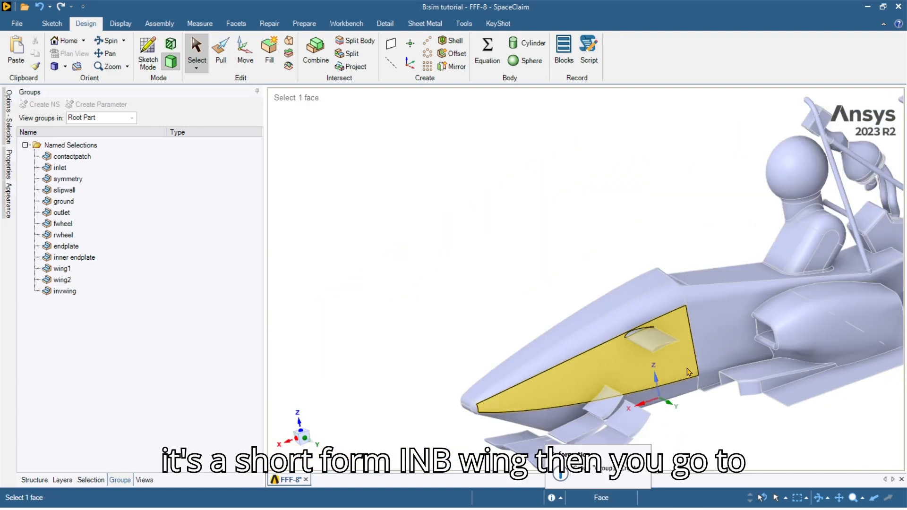
middle_click_drag(768, 338, 668, 324, "ctrl")
middle_click_drag(638, 354, 518, 385, "ctrl")
middle_click_drag(626, 333, 670, 336, "ctrl")
left_click(677, 284)
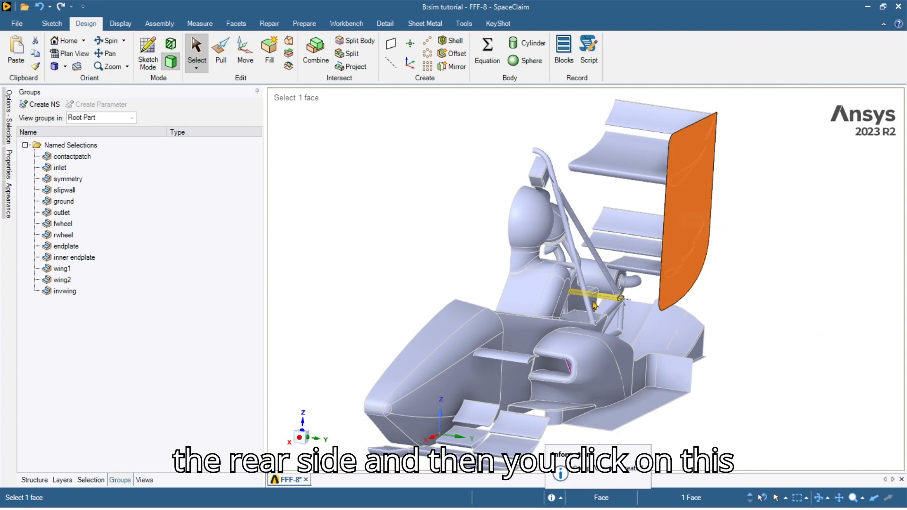
left_click(297, 445)
middle_click_drag(694, 322, 684, 451)
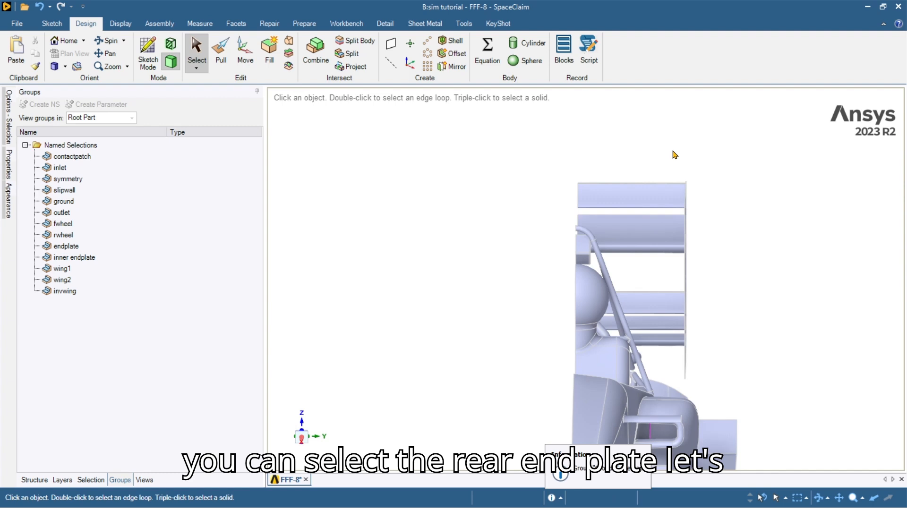
left_click_drag(714, 332, 711, 384)
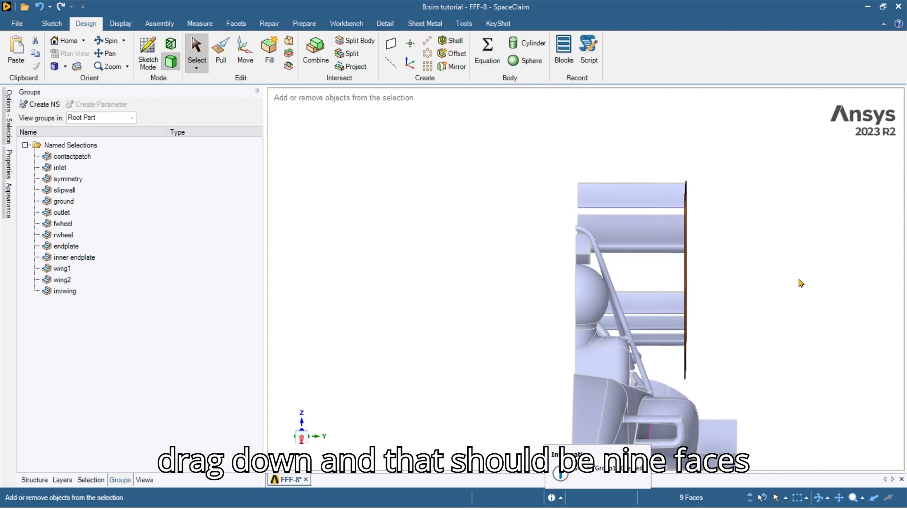
Save the end plate faces as named selection rendplate and hide them.
key("ctrl+g")
type("rendpla")
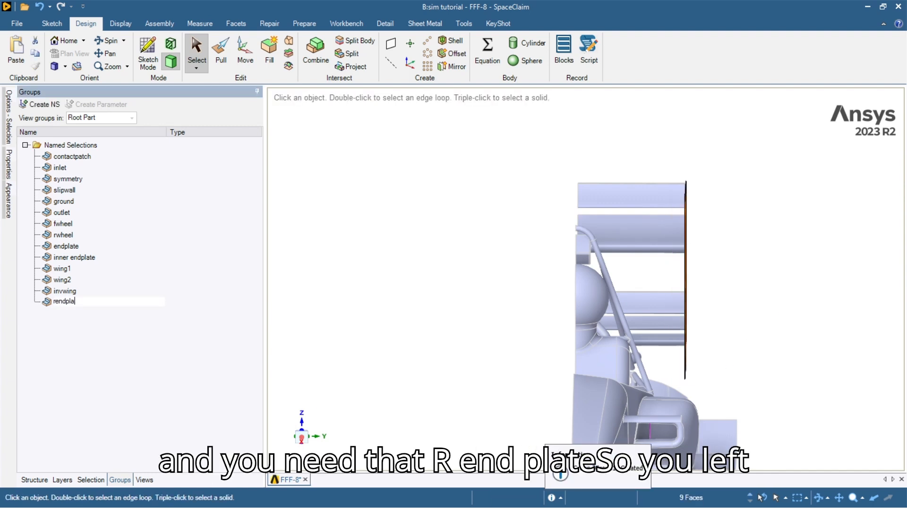
right_click(83, 309)
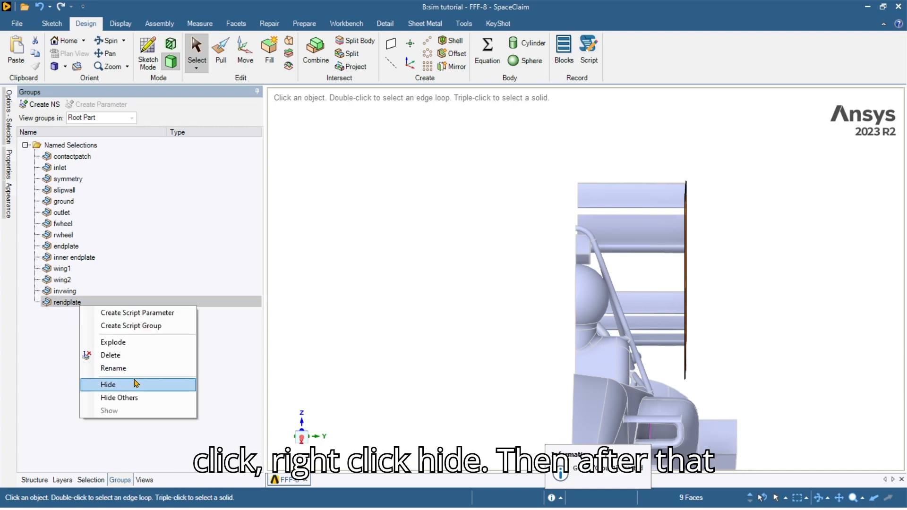
left_click(137, 380)
Save the main rear flap as named selection main.
middle_click_drag(417, 330, 632, 243)
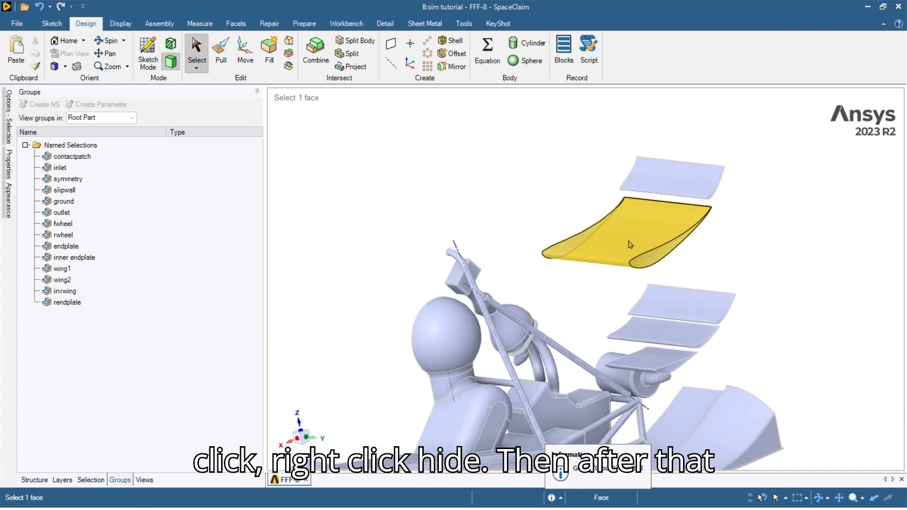
key("ctrl+g")
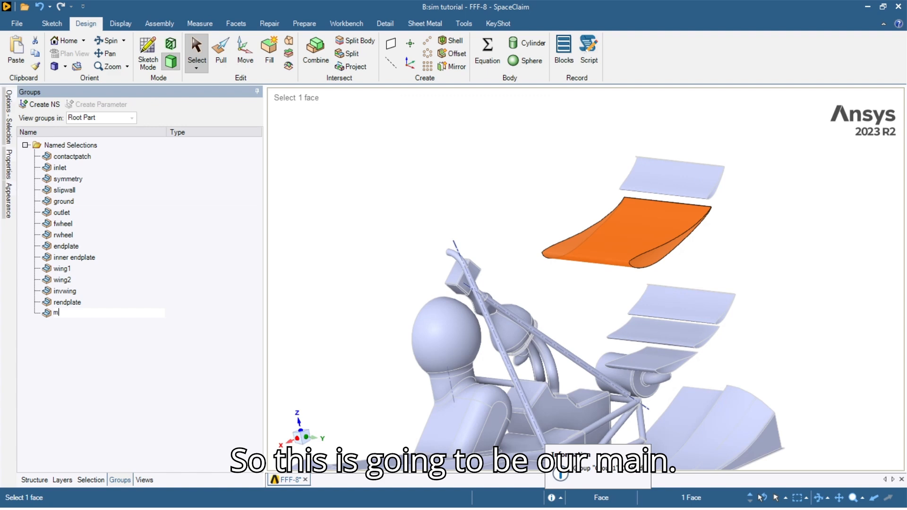
type("main")
key("Return")
left_click(723, 219)
Select the upper rear flap face and its gurney face.
scroll(658, 172, "up", 6)
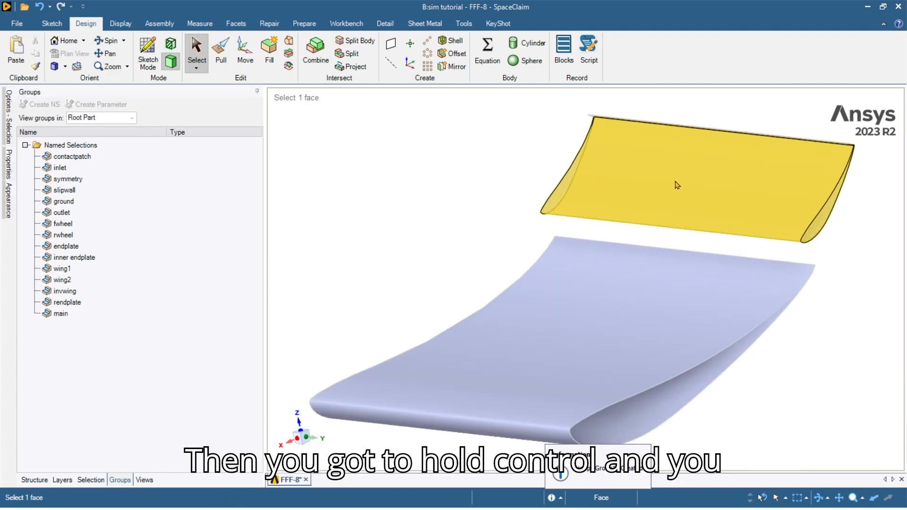
middle_click_drag(682, 180, 566, 281, "ctrl")
left_click(543, 237)
middle_click_drag(543, 236, 555, 166)
scroll(555, 166, "up", 5)
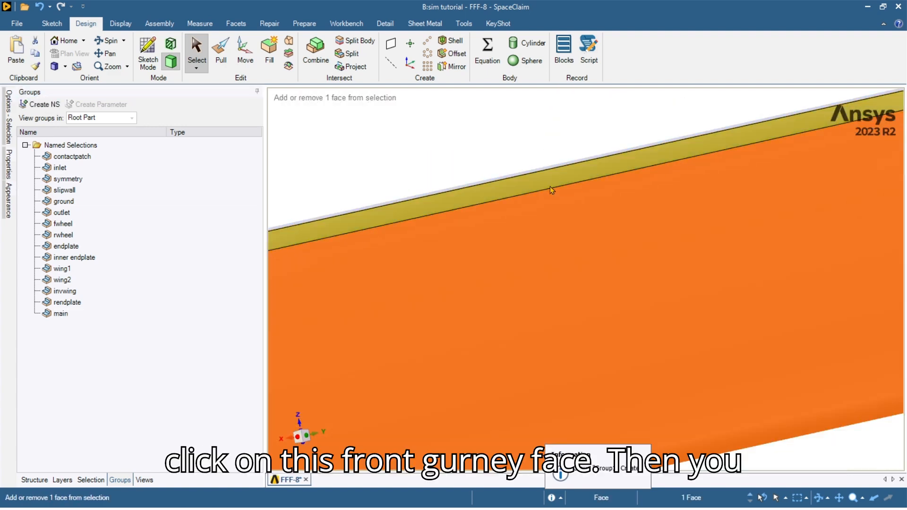
left_click(550, 186, "ctrl")
Add the lower flap faces and their gurney, then save all five faces as wing3.
scroll(650, 289, "down", 6)
middle_click_drag(650, 289, 661, 294)
scroll(662, 293, "down", 4)
middle_click_drag(665, 422, 688, 307, "ctrl")
scroll(688, 309, "up", 5)
left_click(673, 326, "ctrl")
scroll(675, 259, "up", 5)
left_click(602, 292, "ctrl")
scroll(600, 293, "down", 6)
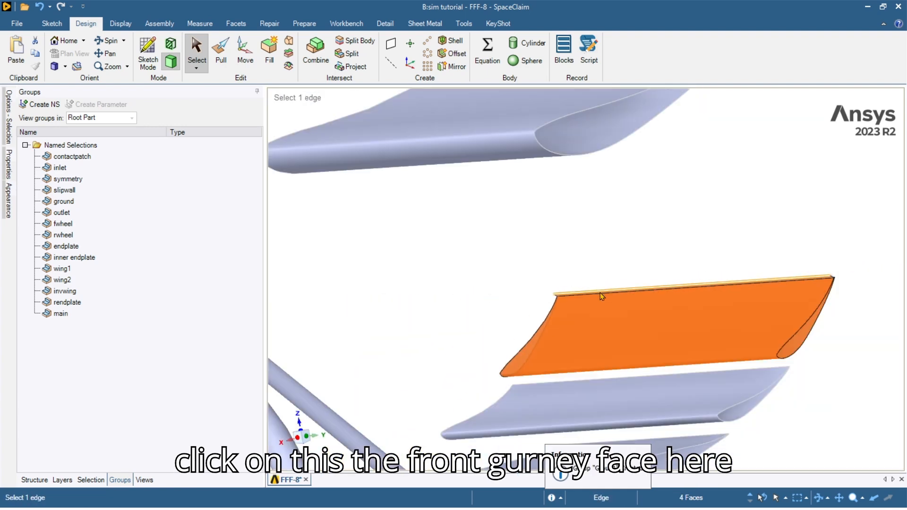
left_click(616, 350, "ctrl")
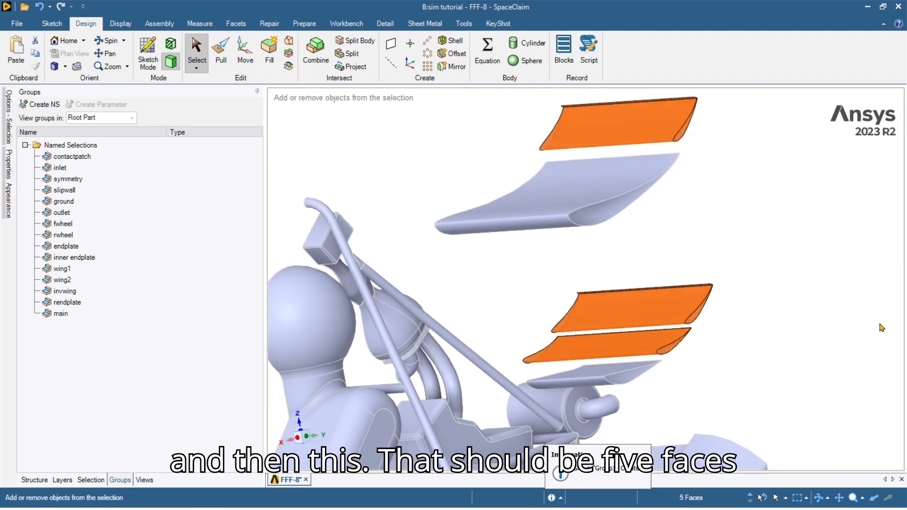
key("ctrl+g")
type("w")
key("Return")
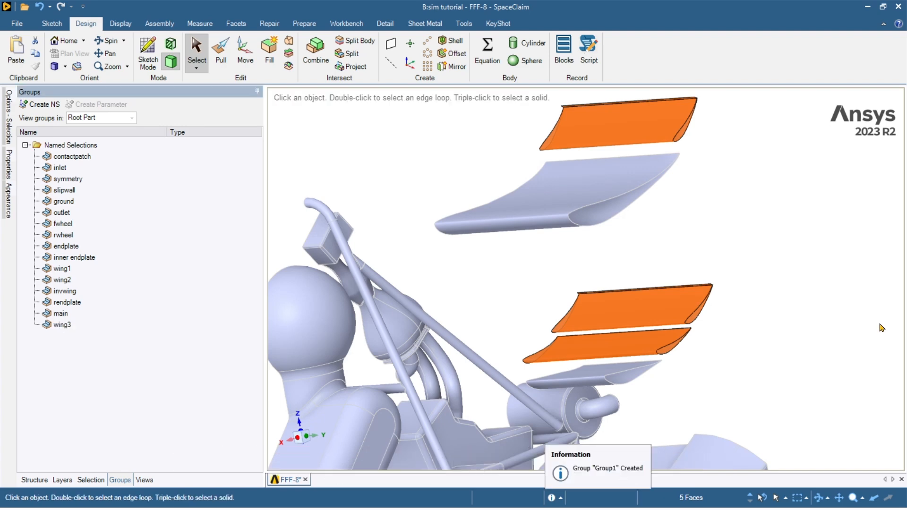
left_click(654, 370)
Select both faces of the flap element and orbit around the car to check them.
scroll(587, 380, "up", 4)
left_click(555, 376, "ctrl")
middle_click_drag(555, 376, 723, 373)
left_click(493, 385, "ctrl")
scroll(519, 396, "down", 5)
middle_click_drag(539, 413, 384, 335)
middle_click_drag(634, 337, 856, 350)
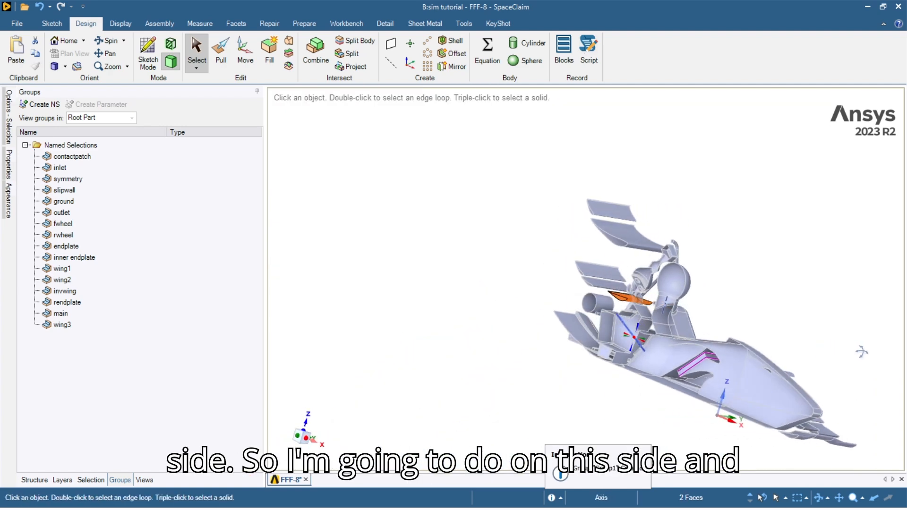
scroll(617, 299, "up", 5)
scroll(613, 312, "down", 2)
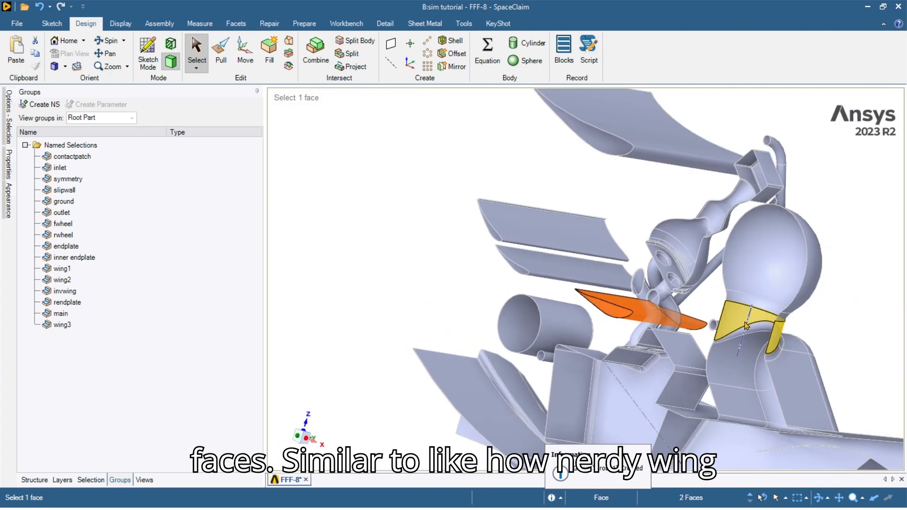
scroll(798, 397, "down", 3)
mouse_move(739, 392)
middle_mouse_down()
mouse_move(595, 368)
mouse_move(651, 364)
mouse_move(725, 388)
middle_mouse_up()
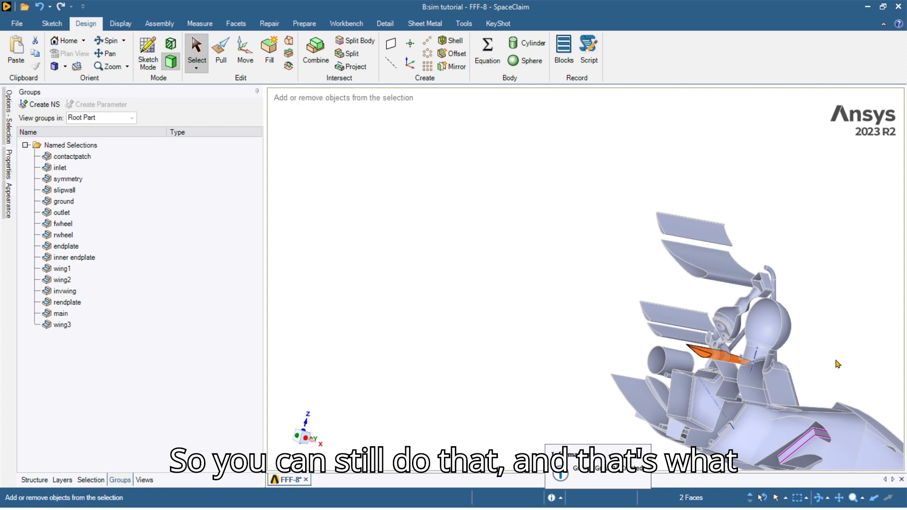
Create named selection wing4 from the two flap faces and return to a side view.
type("bn")
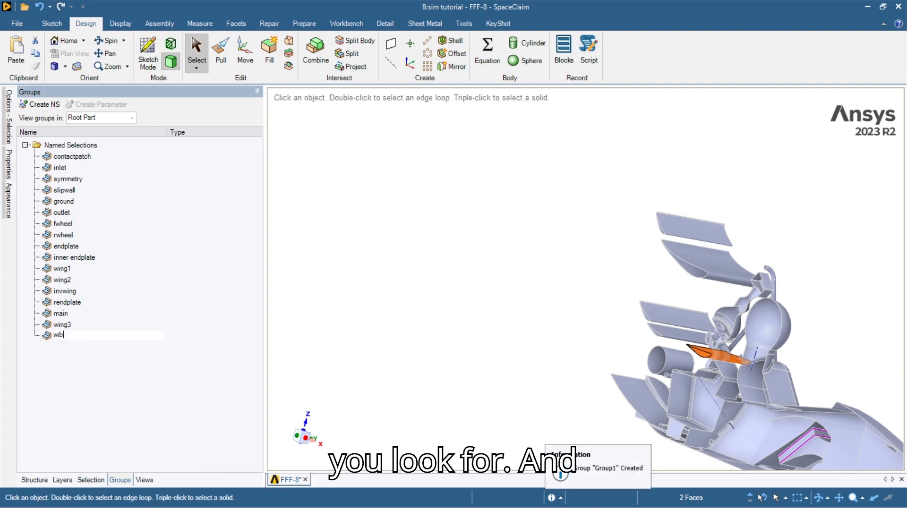
left_click(626, 338)
middle_click_drag(807, 416, 283, 288, "ctrl")
scroll(503, 346, "up", 3)
scroll(509, 340, "up", 3)
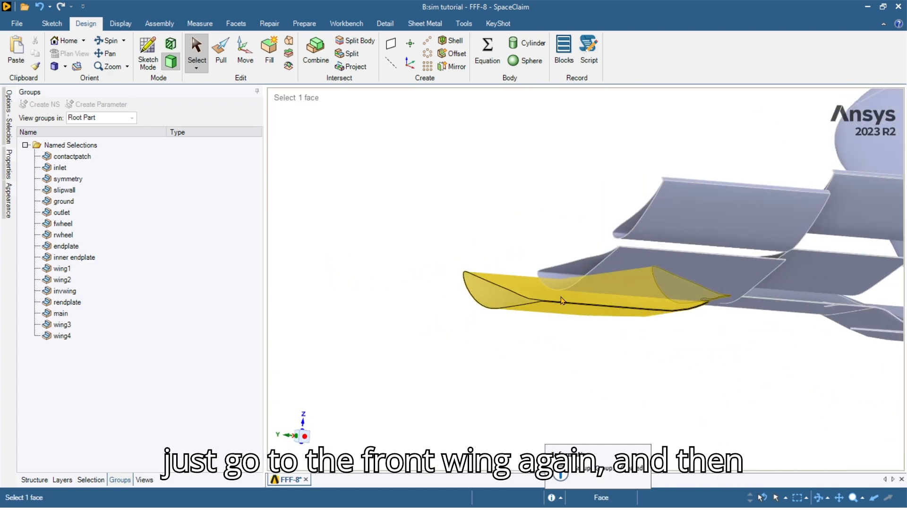
Select the front wing's trailing-edge face and its connected trailing-edge chains.
scroll(552, 301, "up", 5)
left_click(522, 298)
scroll(664, 312, "down", 6)
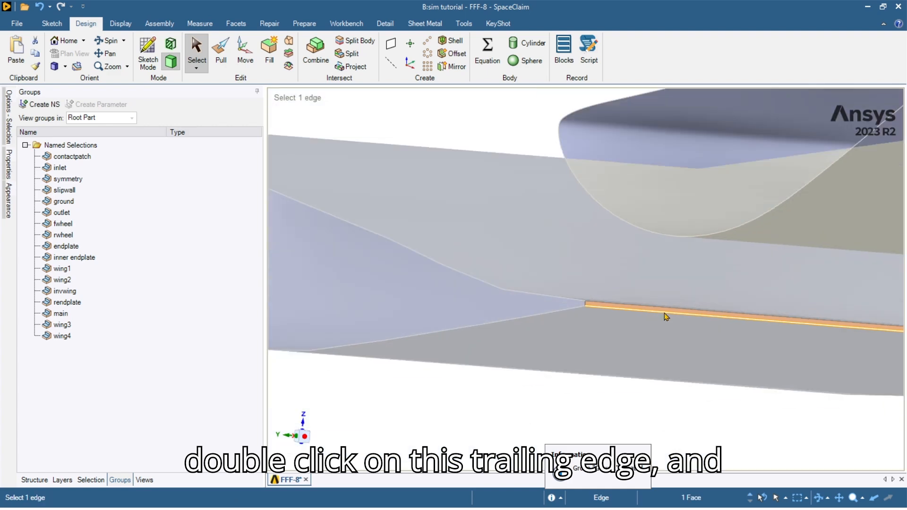
middle_click_drag(814, 308, 521, 294, "ctrl")
scroll(521, 295, "up", 6)
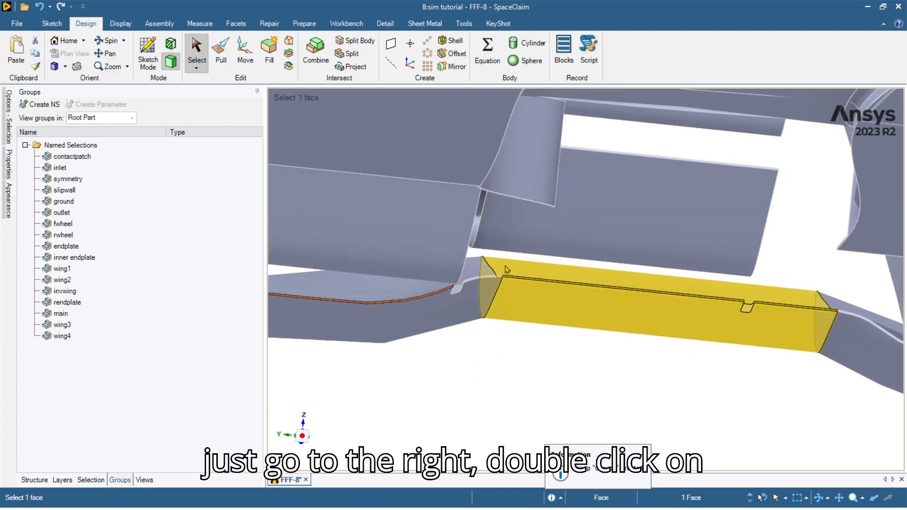
double_click(460, 290, "ctrl")
scroll(624, 320, "down", 4)
middle_click_drag(817, 359, 603, 326, "ctrl")
scroll(491, 327, "up", 6)
double_click(501, 285, "ctrl")
scroll(501, 285, "down", 6)
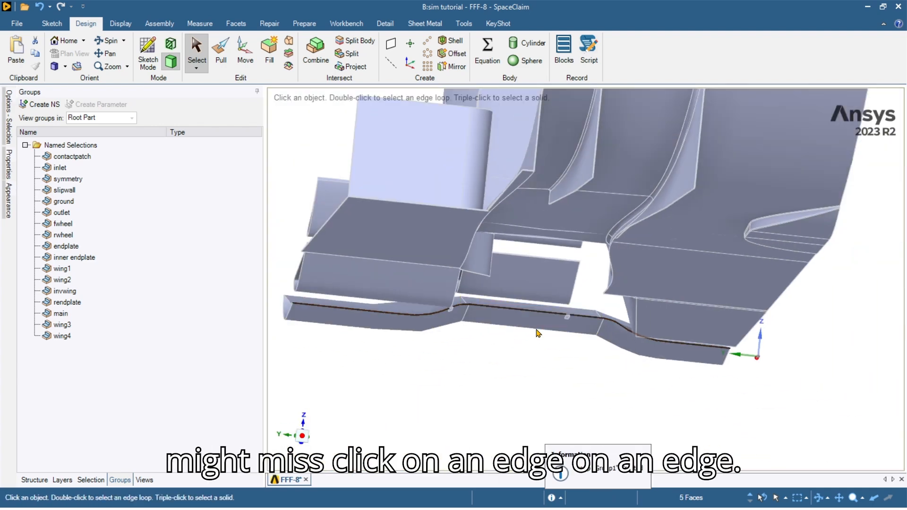
Add the middle wings' thin trailing-edge strips to the selection.
middle_click_drag(452, 335, 522, 360)
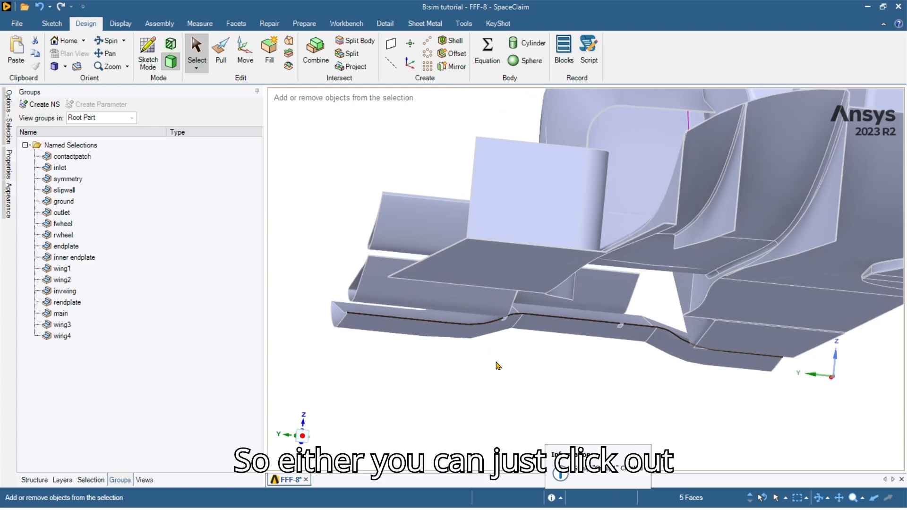
middle_click_drag(398, 373, 468, 386, "ctrl")
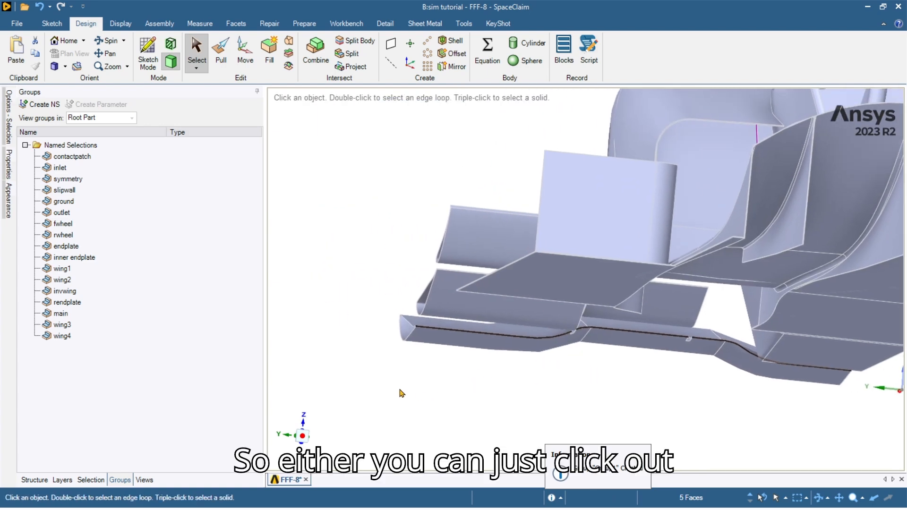
scroll(479, 328, "up", 3)
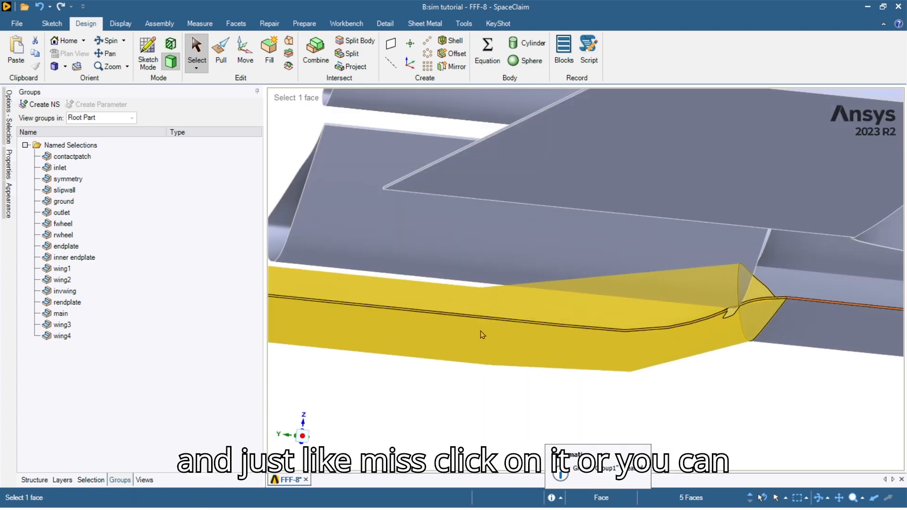
scroll(764, 306, "up", 4)
scroll(759, 297, "up", 3)
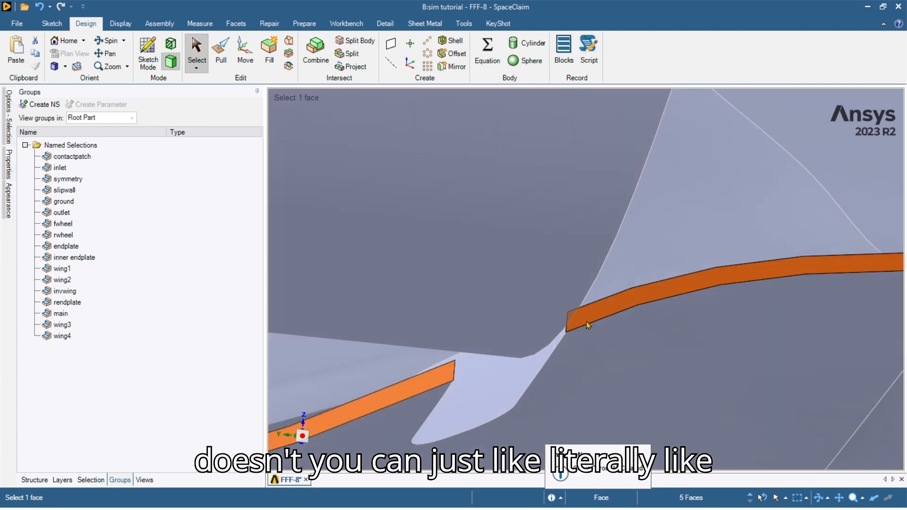
scroll(703, 390, "down", 5)
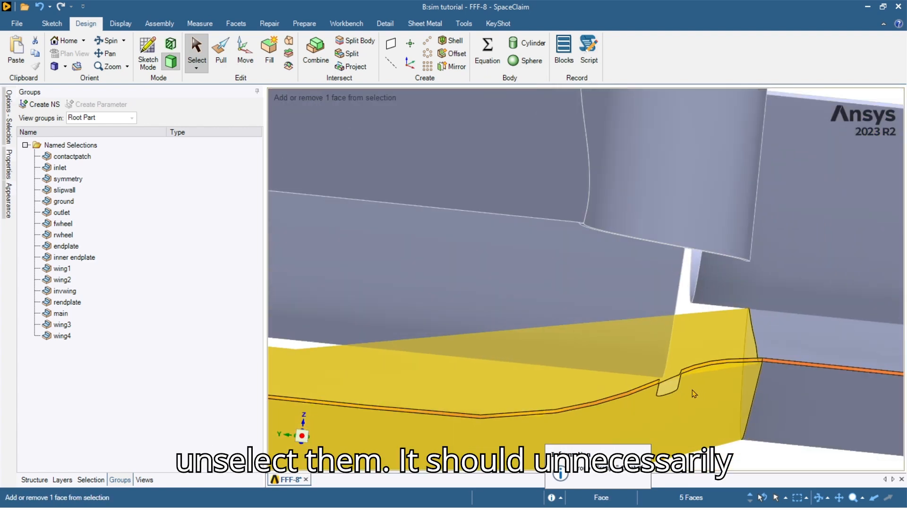
middle_click_drag(695, 389, 652, 347)
scroll(585, 387, "down", 3)
middle_click_drag(465, 401, 633, 378, "ctrl")
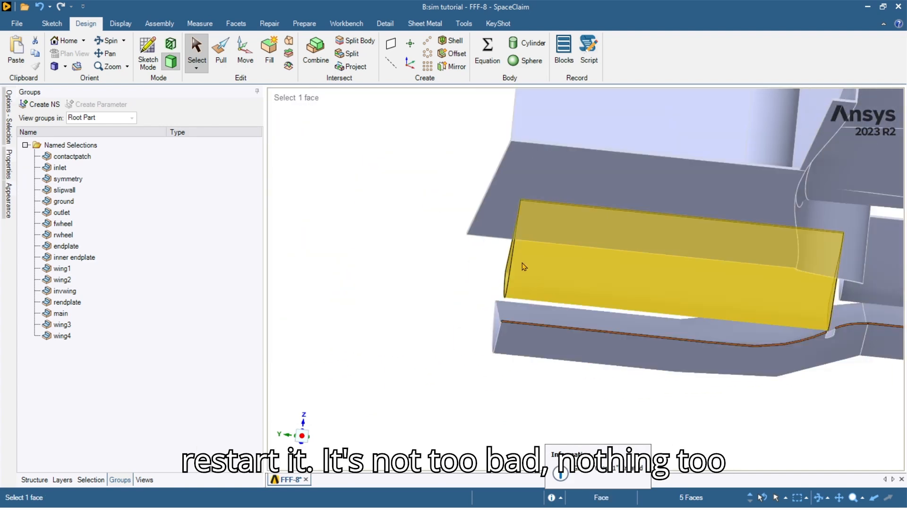
middle_click_drag(524, 263, 532, 234)
scroll(538, 185, "up", 8)
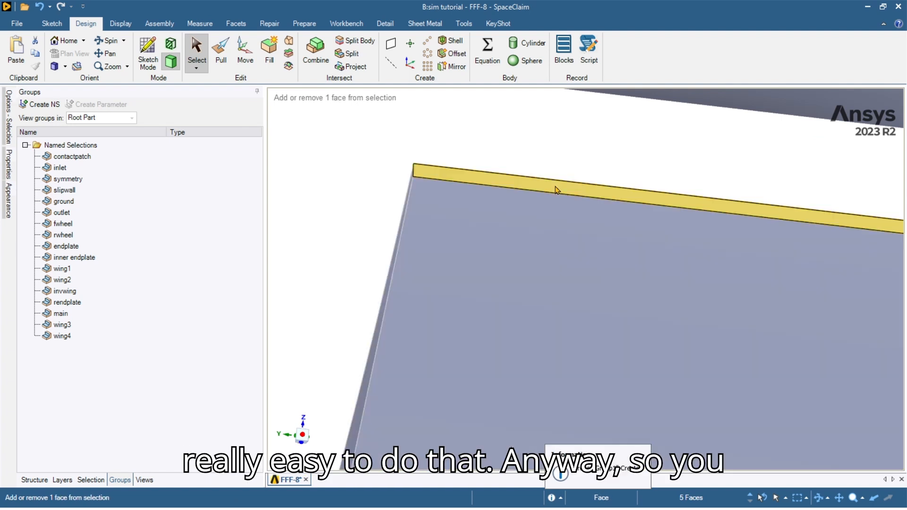
left_click(555, 186, "ctrl")
scroll(708, 383, "down", 4)
middle_click_drag(709, 383, 684, 253, "shift")
scroll(590, 271, "down", 3)
scroll(688, 233, "up", 8)
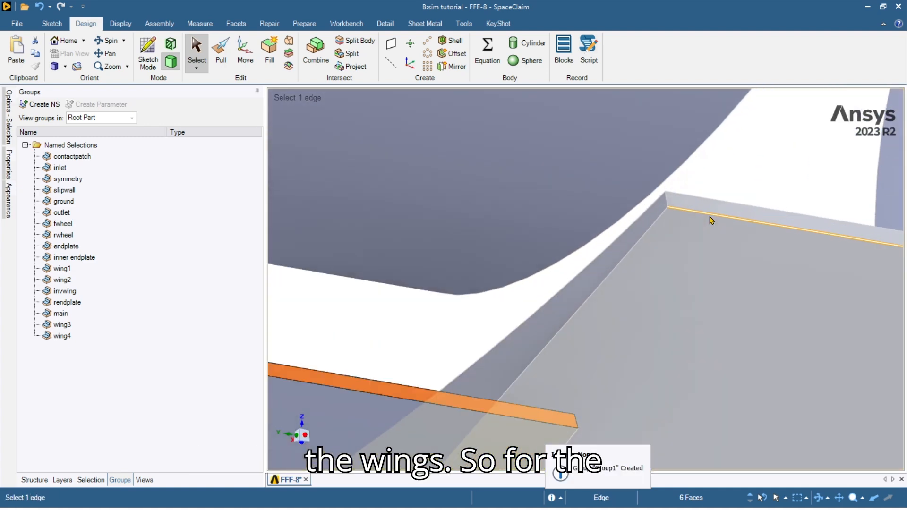
left_click(711, 211, "ctrl")
scroll(710, 213, "down", 5)
middle_click_drag(649, 206, 589, 240)
scroll(585, 228, "up", 6)
left_click(554, 210, "ctrl")
middle_click_drag(553, 210, 587, 270)
scroll(533, 219, "up", 4)
scroll(533, 219, "up", 3)
left_click(536, 223, "ctrl")
scroll(596, 248, "down", 8)
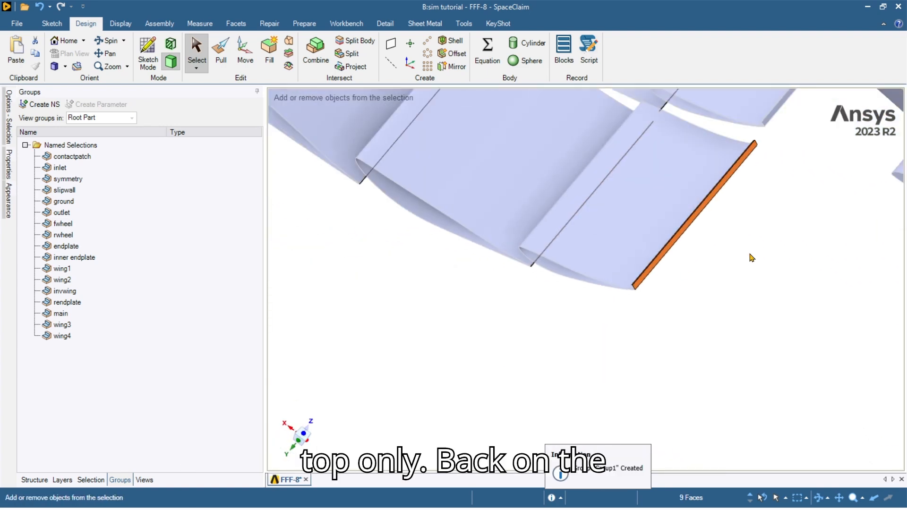
middle_click_drag(751, 257, 556, 349, "shift")
scroll(556, 349, "up", 5)
Add the inward wing's and rear wing's trailing-edge strips to the selection.
left_click(515, 305, "ctrl")
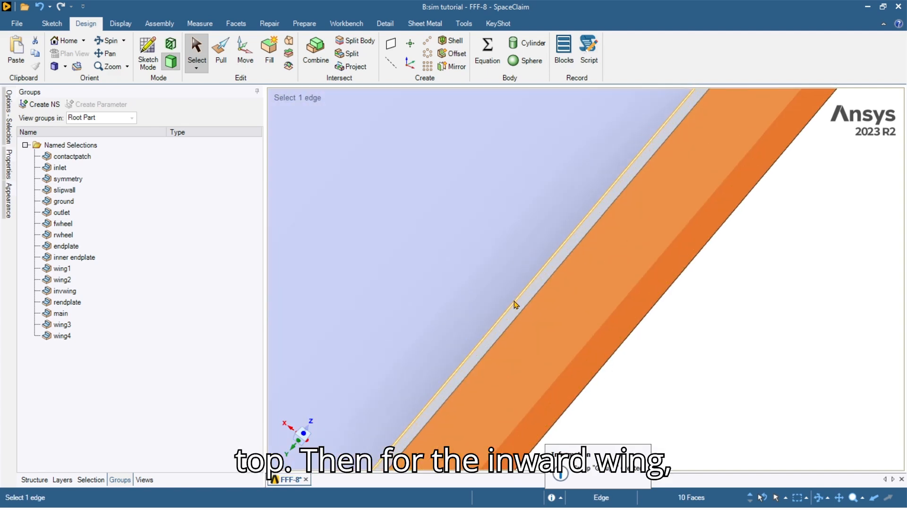
left_click(518, 304, "ctrl")
scroll(518, 311, "down", 9)
middle_click_drag(638, 347, 573, 279)
scroll(569, 368, "up", 4)
scroll(566, 364, "up", 4)
left_click(564, 352, "ctrl")
scroll(587, 358, "down", 7)
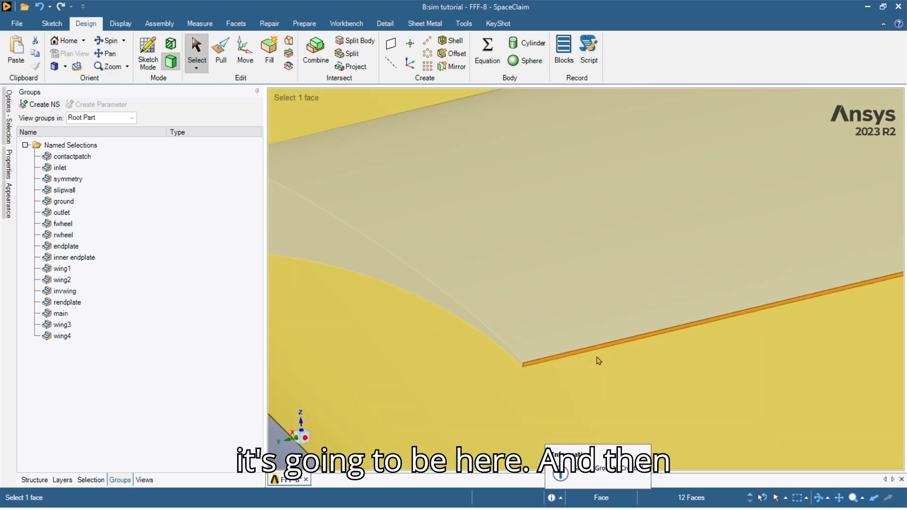
scroll(637, 376, "down", 7)
scroll(639, 318, "up", 9)
left_click(595, 316, "ctrl")
mouse_move(595, 319)
middle_mouse_down()
mouse_move(602, 328)
mouse_move(571, 319)
mouse_move(610, 325)
middle_mouse_up()
scroll(583, 316, "up", 7)
left_click(610, 325, "ctrl")
scroll(623, 336, "down", 3)
scroll(623, 336, "down", 5)
Add the remaining wing trailing-edge strips, including the lower wing's, to the selection.
middle_click_drag(571, 348, 505, 333)
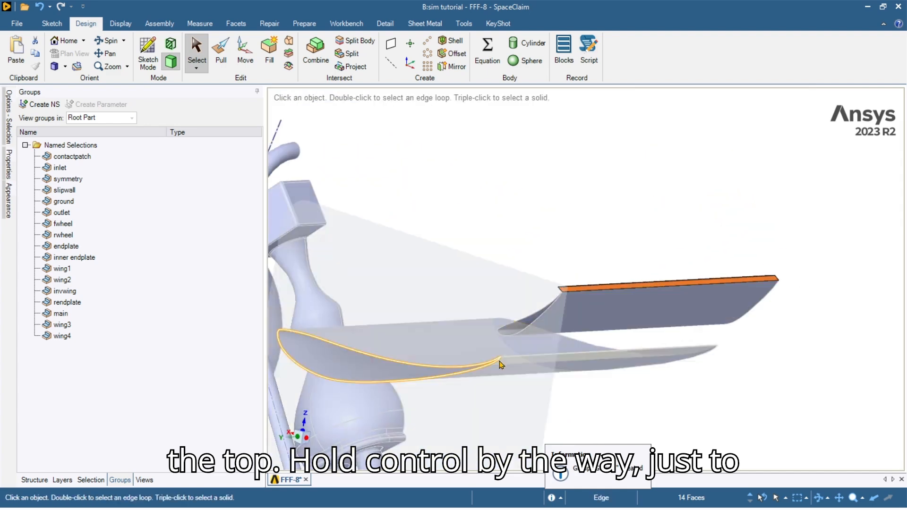
scroll(504, 333, "up", 8)
left_click(503, 330, "ctrl")
scroll(536, 366, "down", 8)
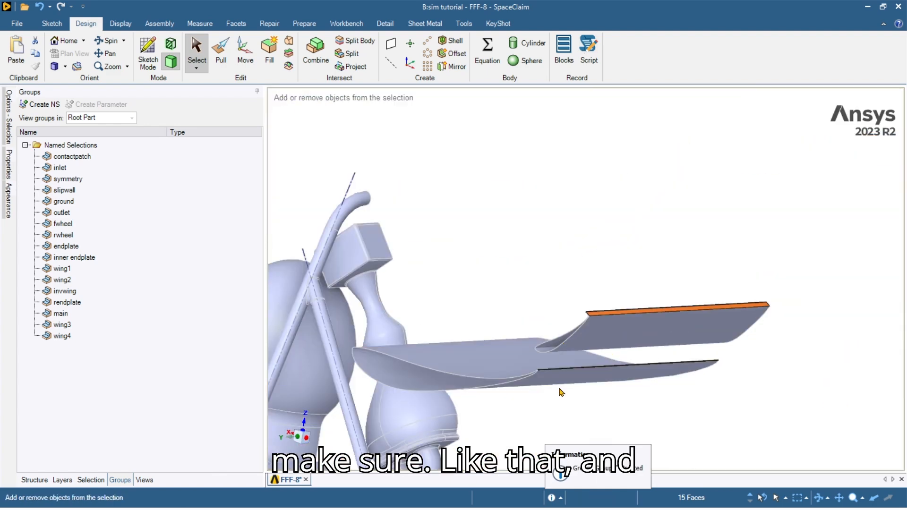
scroll(617, 371, "up", 8)
left_click(619, 373, "ctrl")
middle_click_drag(620, 373, 478, 272)
scroll(588, 371, "up", 8)
scroll(588, 370, "up", 3)
left_click(603, 386, "ctrl")
scroll(604, 387, "down", 8)
scroll(433, 255, "up", 8)
left_click(444, 258, "ctrl")
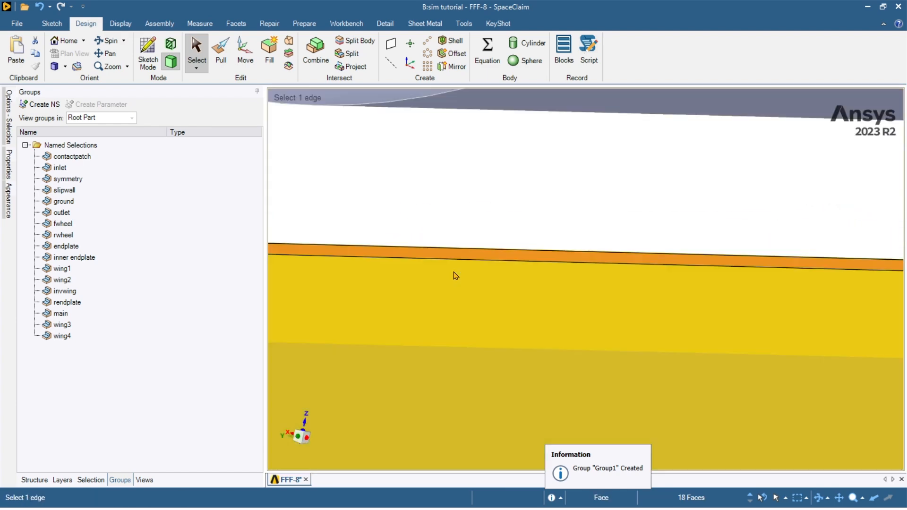
scroll(447, 263, "down", 8)
scroll(359, 364, "up", 8)
left_click(446, 279, "ctrl")
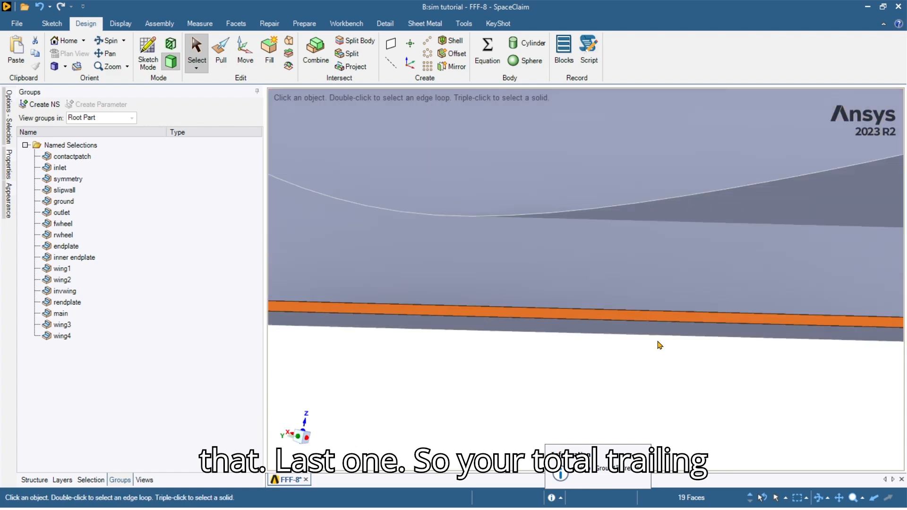
scroll(659, 344, "down", 8)
scroll(590, 326, "down", 10)
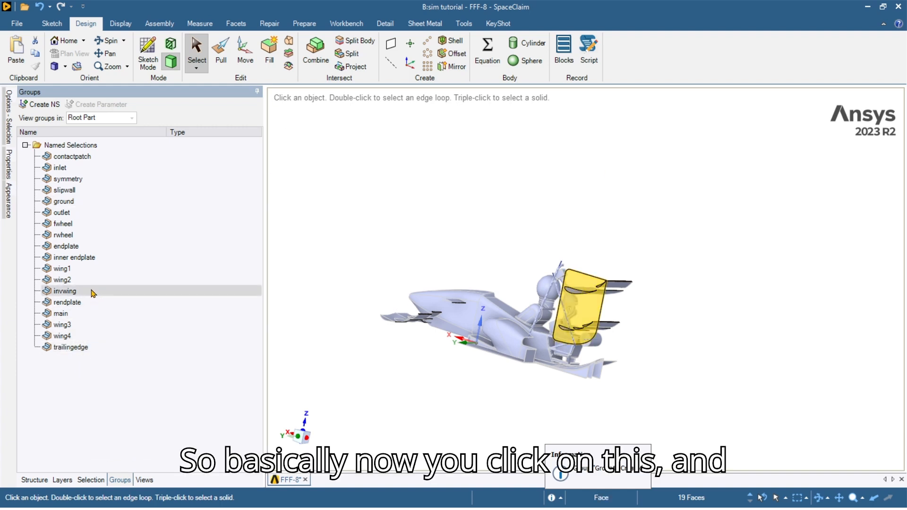
Hide the wing1 through trailingedge groups and turn the car to a side view.
left_click(92, 348, "shift")
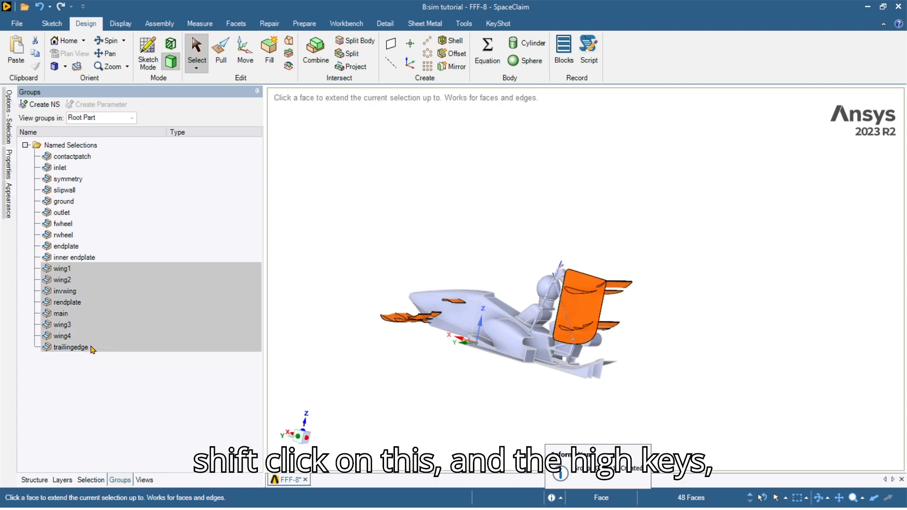
key("h")
scroll(491, 329, "up", 2)
middle_click_drag(491, 329, 518, 333)
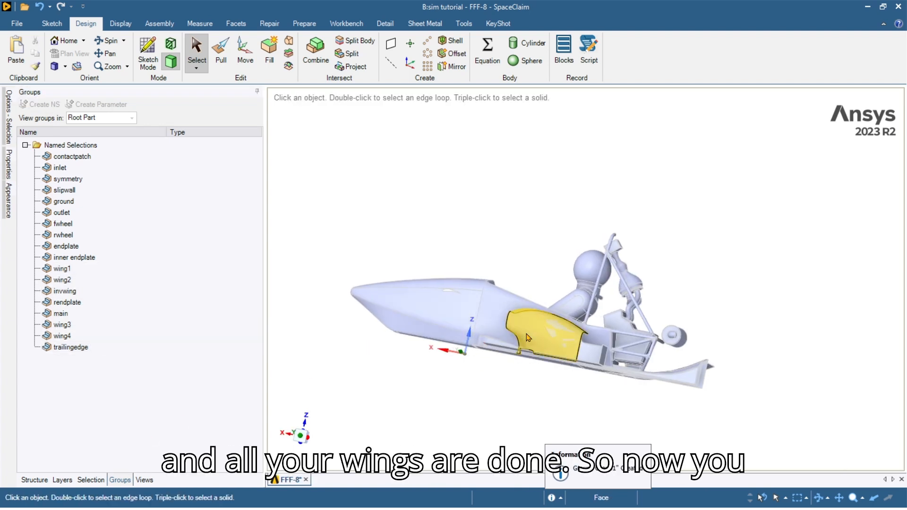
left_click(301, 439)
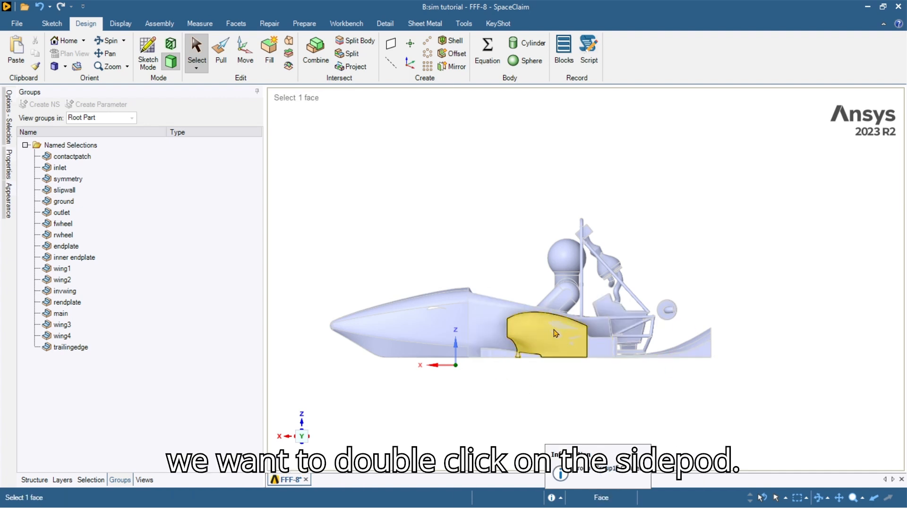
Select the sidepod's outer faces, front inlet face and the inlet's thin edge strip.
scroll(531, 336, "up", 4)
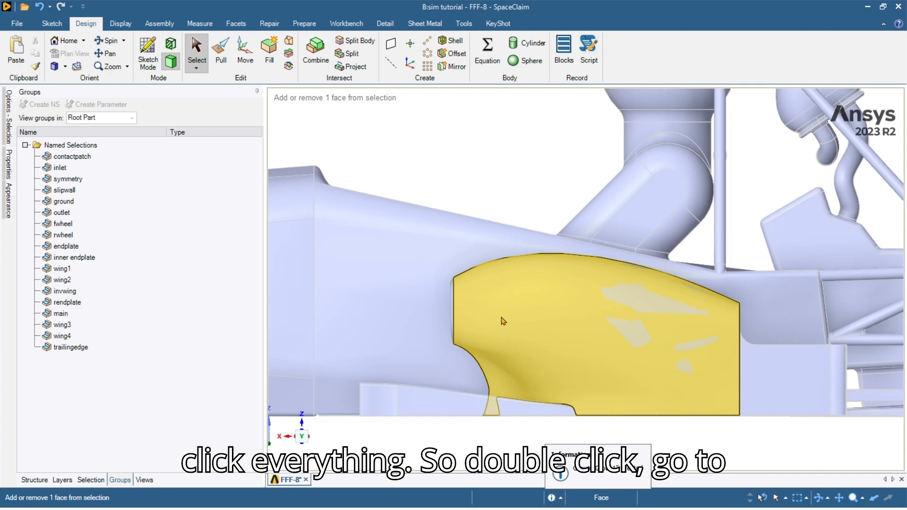
double_click(502, 319)
middle_click_drag(502, 319, 431, 336)
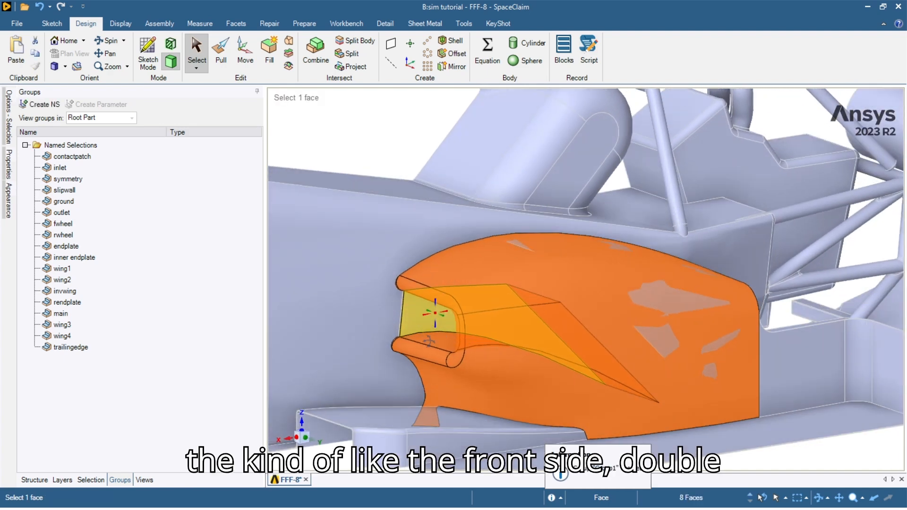
left_click(414, 313, "ctrl")
scroll(388, 302, "up", 5)
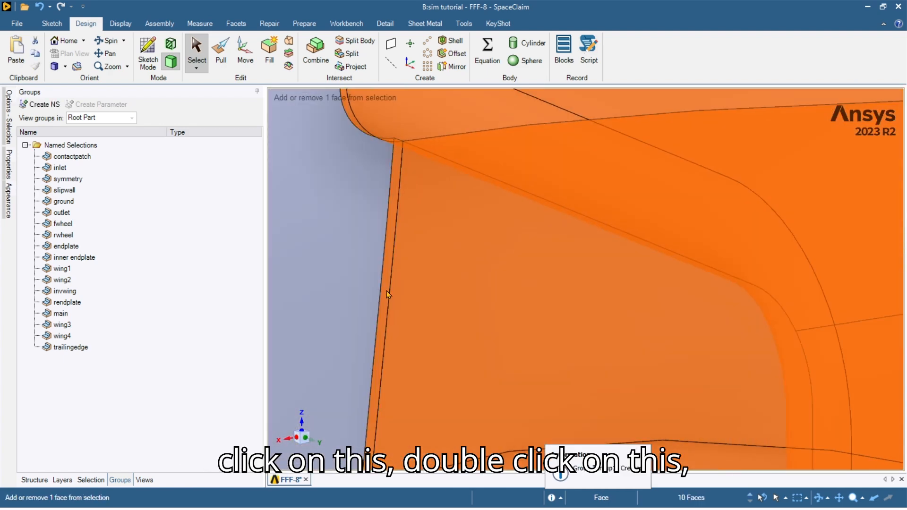
left_click(386, 290, "ctrl")
scroll(401, 292, "down", 8)
middle_click_drag(605, 311, 474, 296)
scroll(514, 286, "up", 6)
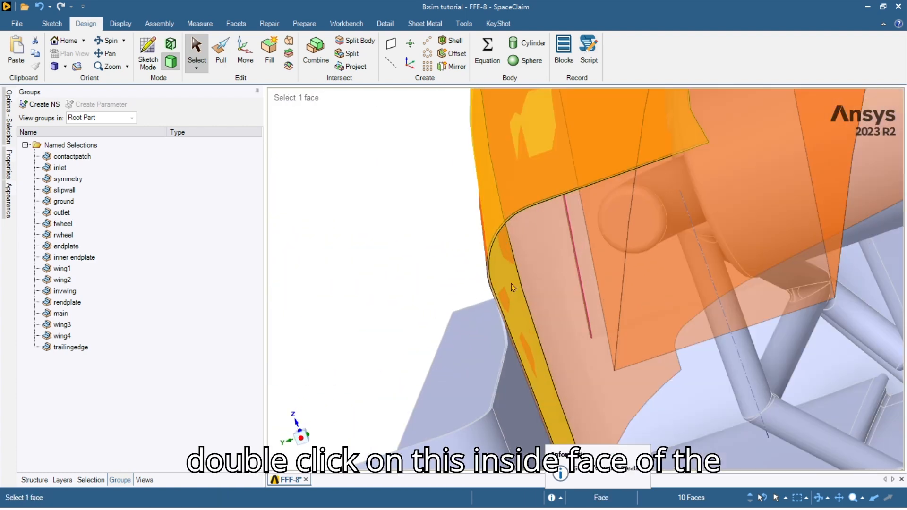
Add the sidepod's inside faces and rounded-edge face to the selection.
double_click(497, 273, "ctrl")
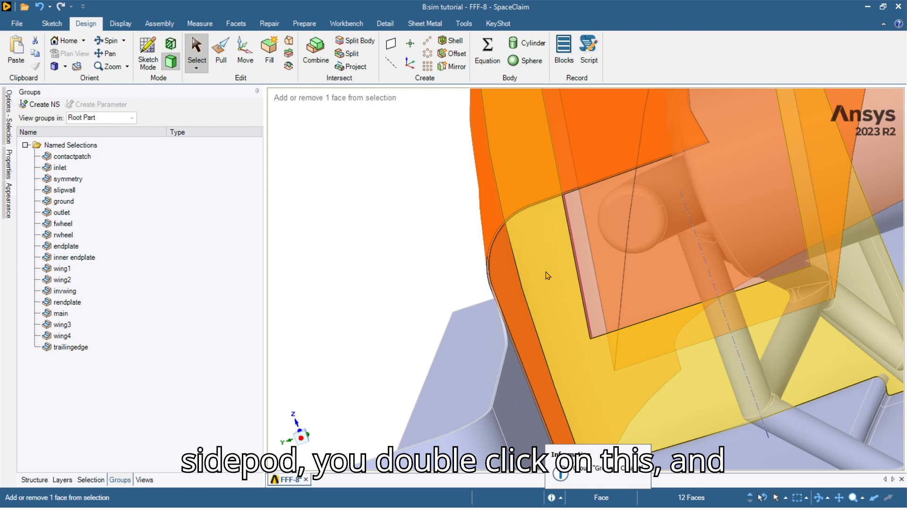
scroll(486, 262, "up", 7)
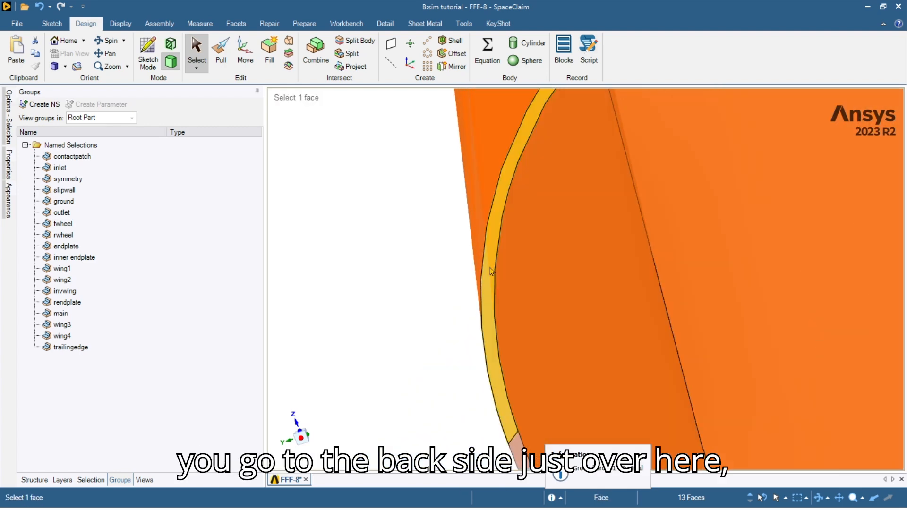
left_click(489, 268, "ctrl")
scroll(500, 272, "down", 7)
middle_click_drag(573, 284, 614, 296, "ctrl")
middle_click_drag(557, 298, 678, 255)
scroll(681, 244, "down", 4)
scroll(681, 224, "up", 6)
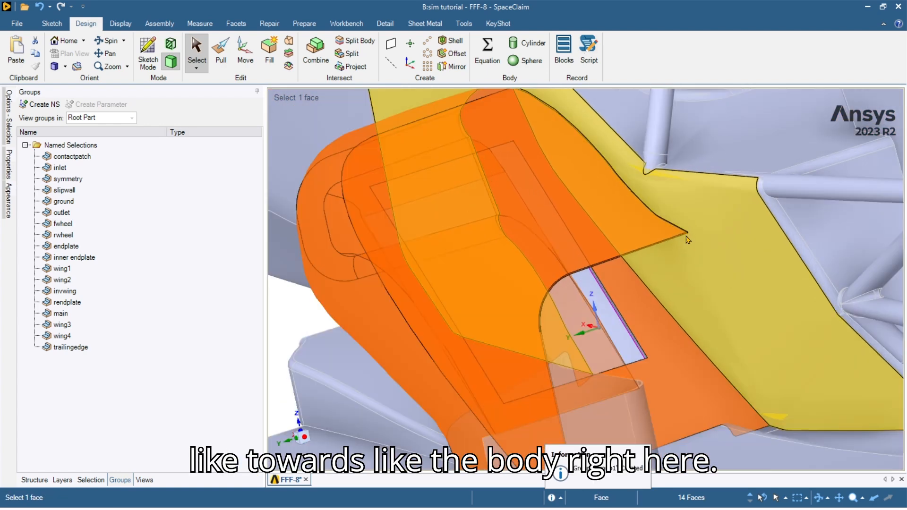
scroll(687, 222, "up", 10)
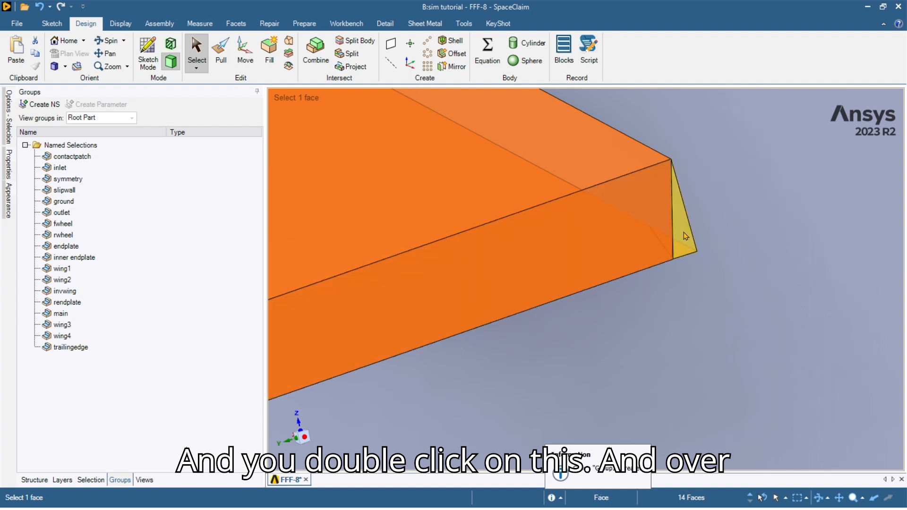
Add the small triangular corner face and thin strip, then save the faces as the sidepod named selection.
left_click(683, 232, "ctrl")
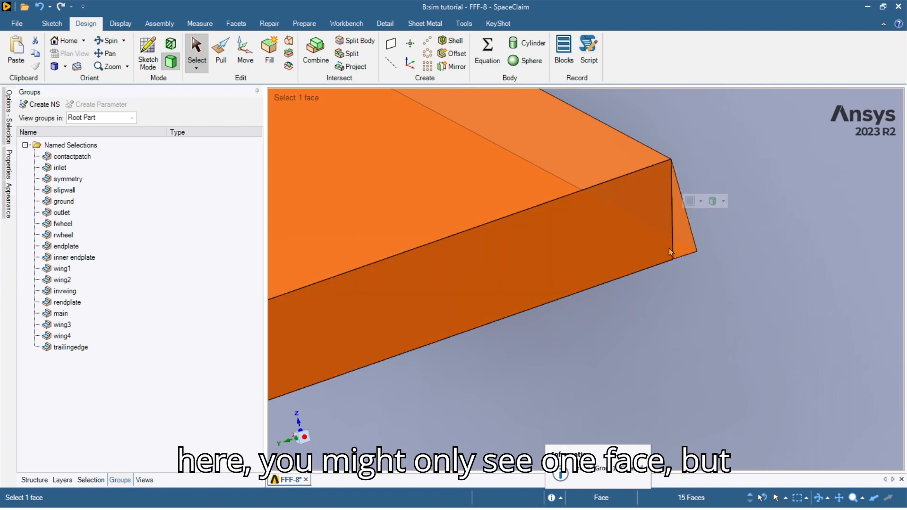
scroll(679, 240, "up", 2)
scroll(680, 242, "up", 8)
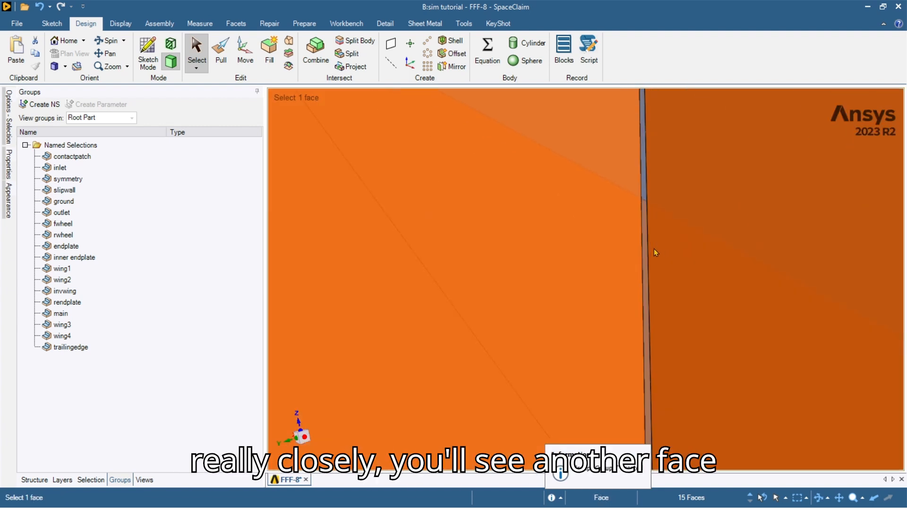
left_click(633, 262, "ctrl")
scroll(632, 263, "down", 10)
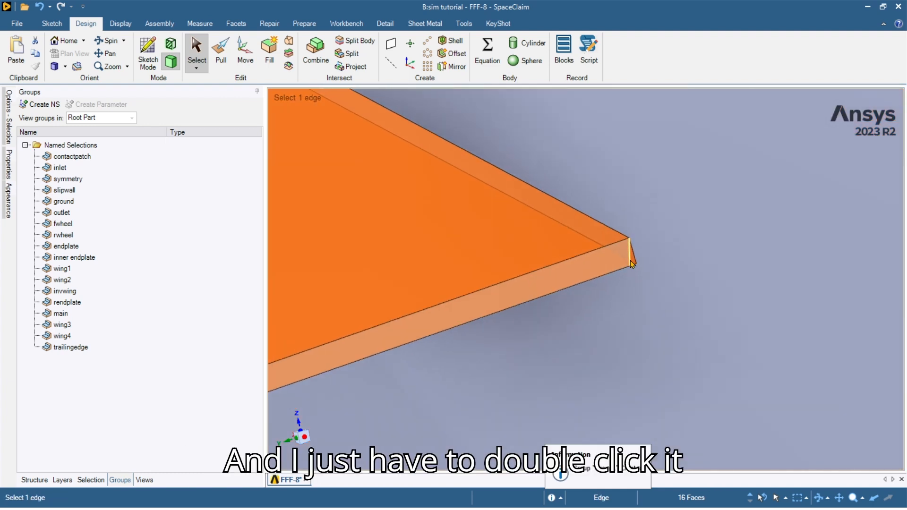
scroll(627, 253, "down", 10)
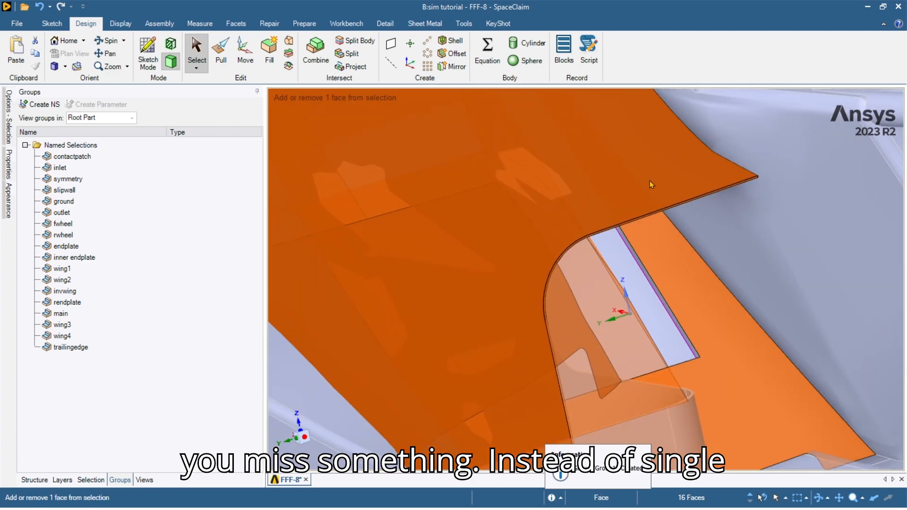
middle_click_drag(609, 270, 585, 285)
scroll(541, 271, "up", 3)
scroll(555, 274, "up", 6)
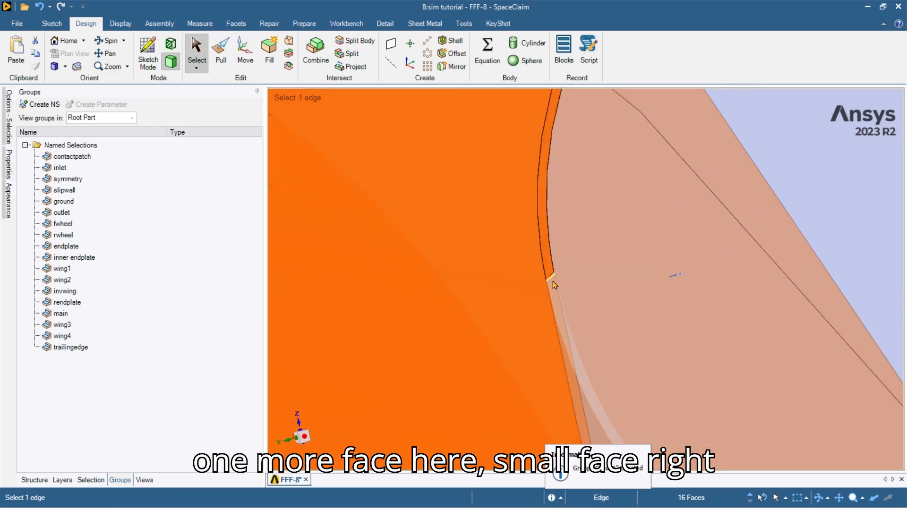
scroll(551, 256, "down", 12)
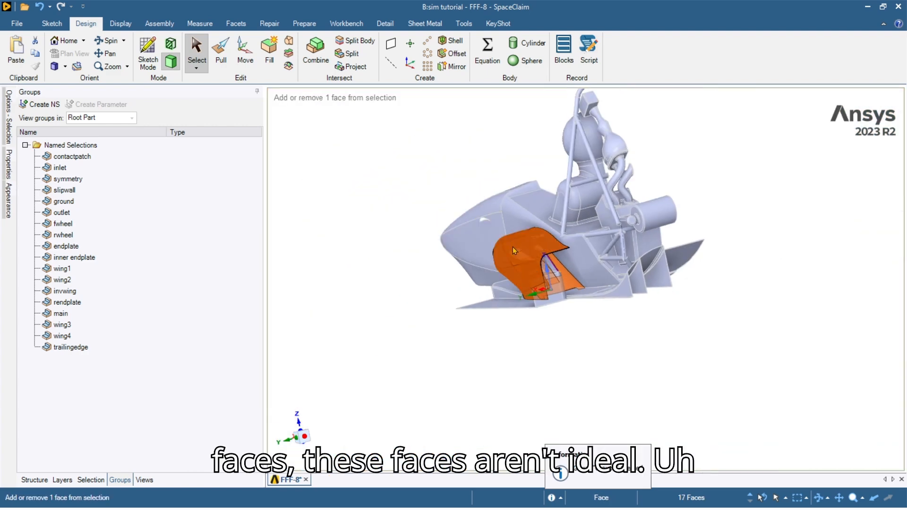
middle_click_drag(512, 247, 661, 279)
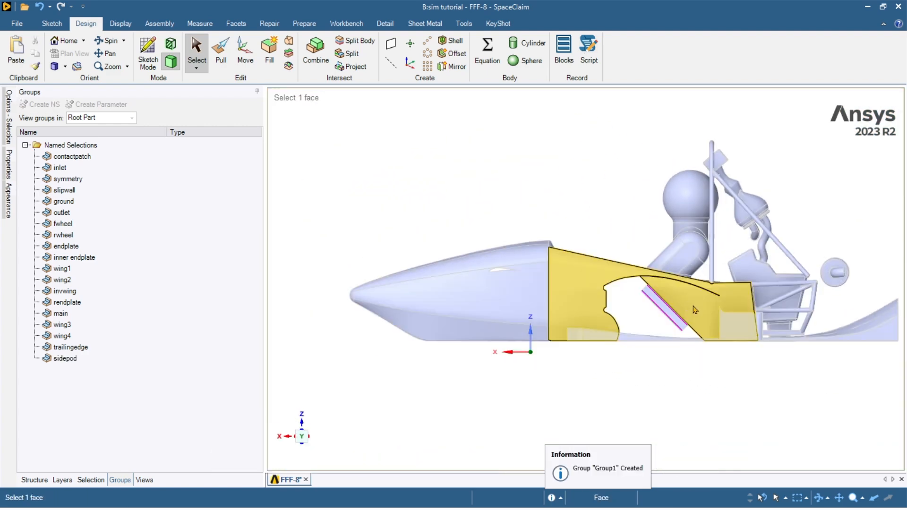
left_click(251, 378)
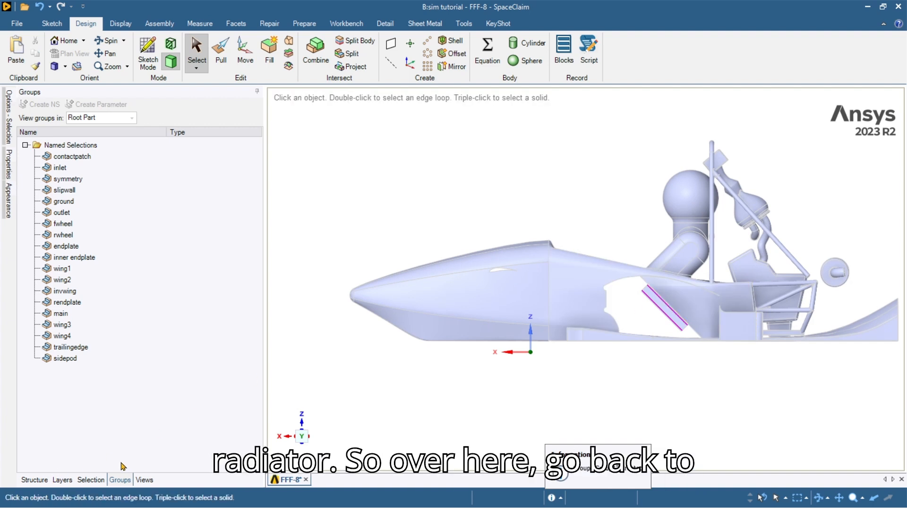
Find the radiator named selection by typing 'radia' and bring up its actions.
left_click(68, 479)
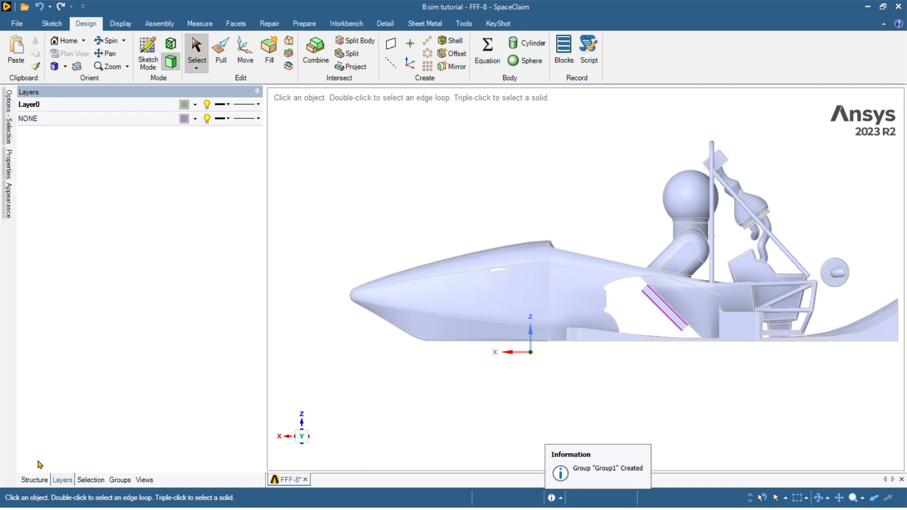
left_click(35, 480)
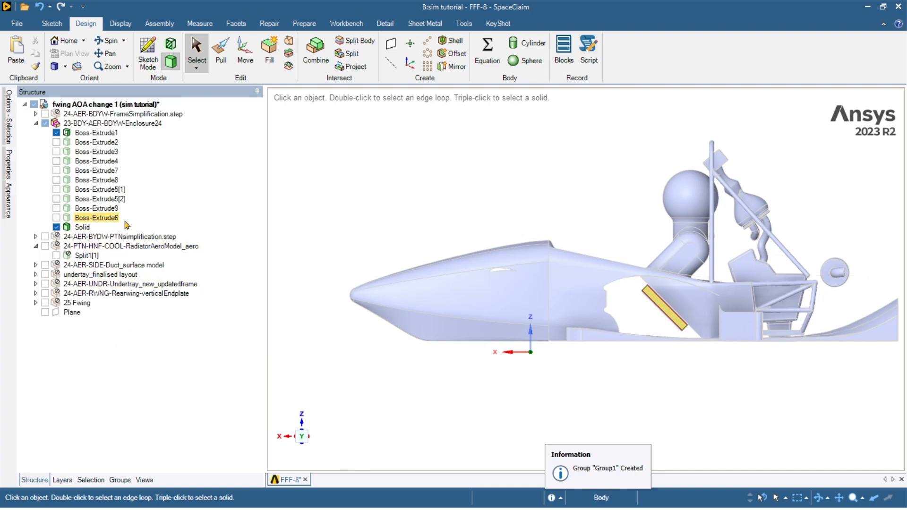
left_click(119, 479)
type("radiator")
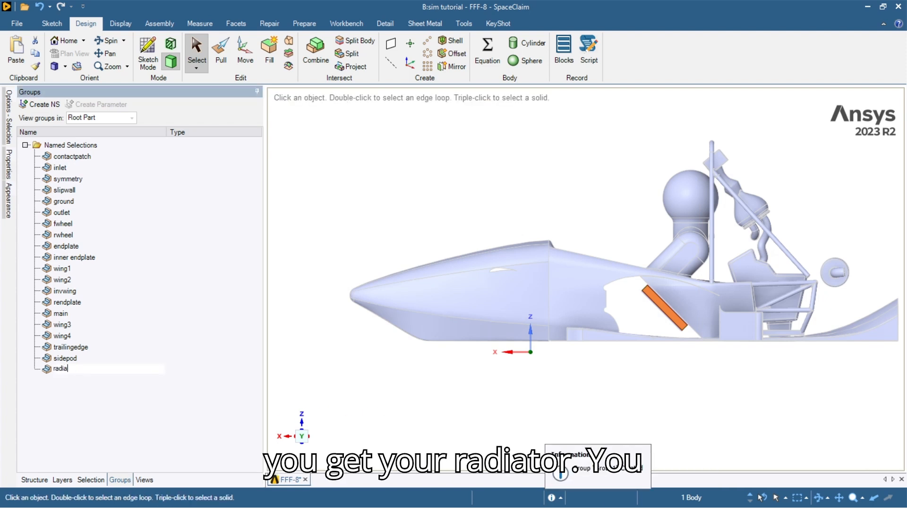
right_click(86, 372)
Make named selections from the radiator's lower and upper faces for radin and radout.
middle_click_drag(732, 299, 720, 307)
scroll(658, 312, "up", 6)
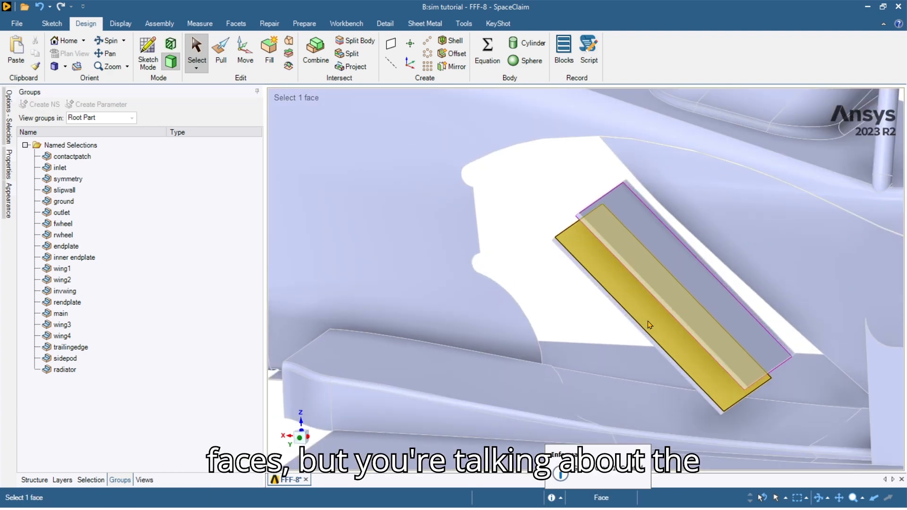
scroll(648, 321, "up", 2)
scroll(641, 315, "up", 3)
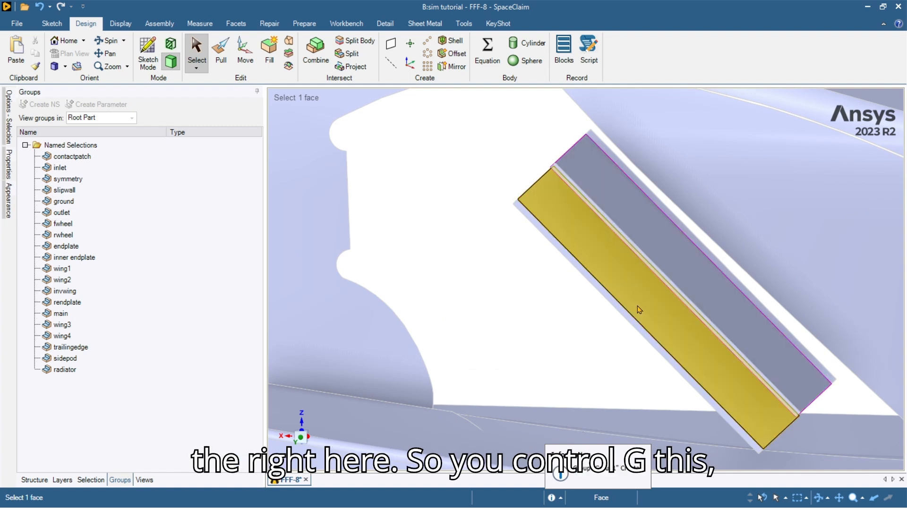
left_click(638, 305)
key("ctrl+g")
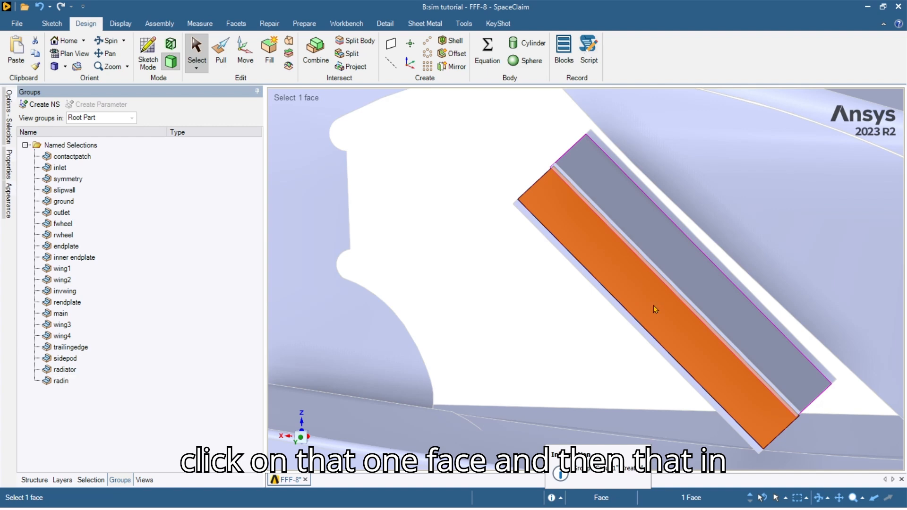
left_click(673, 255)
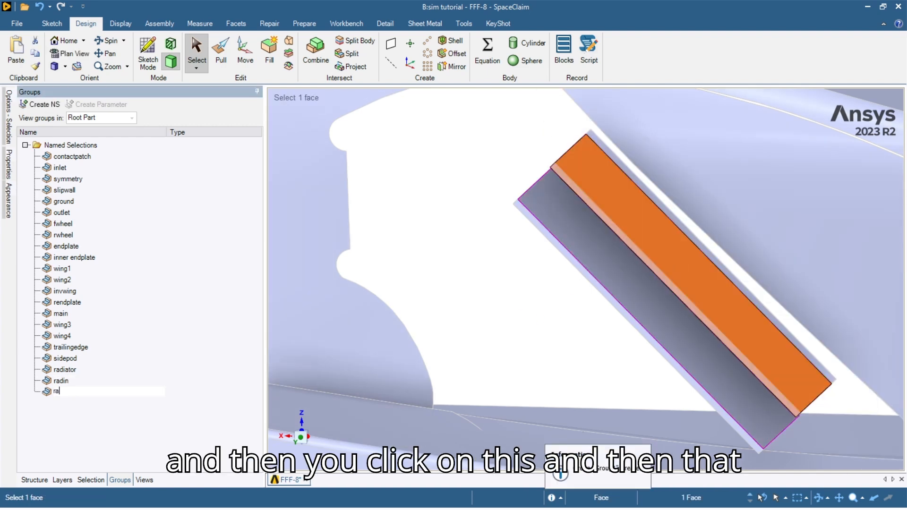
left_click(488, 291)
Box-select all eight radiator faces for the wall group, then hide the radiator.
scroll(596, 264, "down", 3)
middle_click_drag(715, 349, 663, 351)
scroll(698, 348, "down", 2)
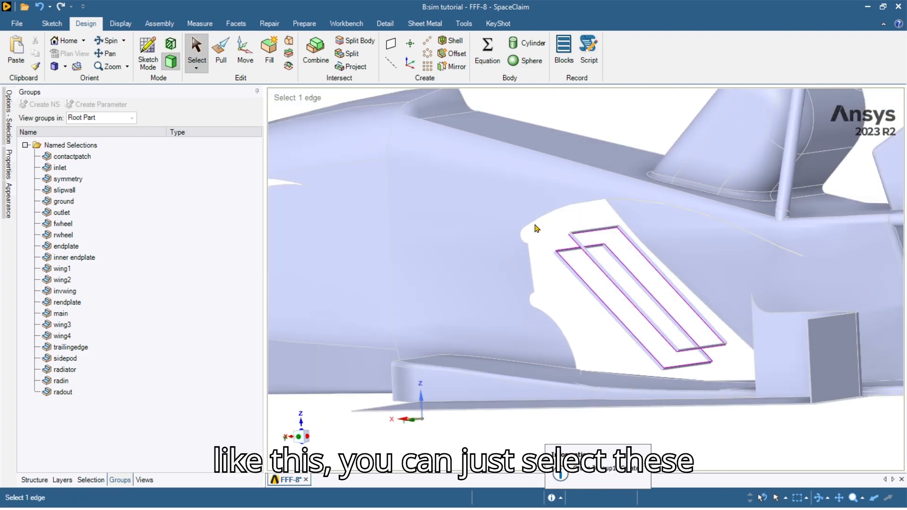
left_click_drag(582, 209, 746, 385)
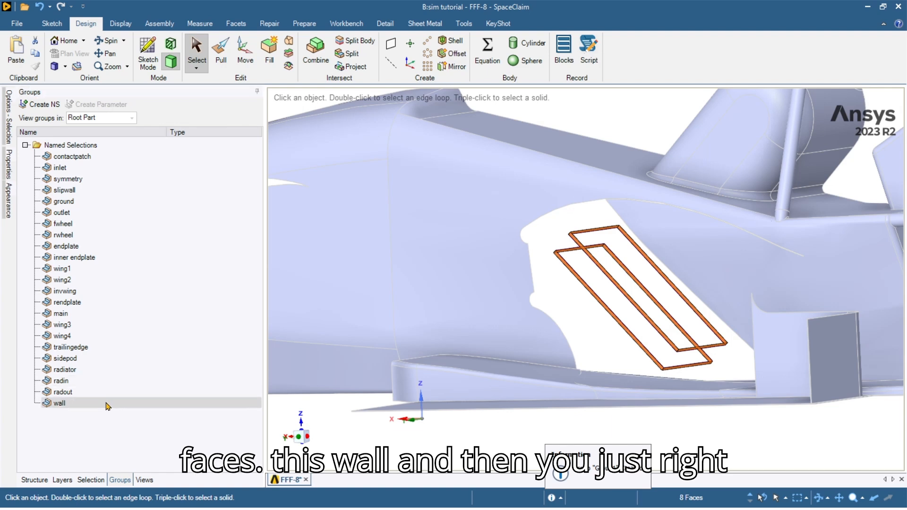
left_click(171, 480)
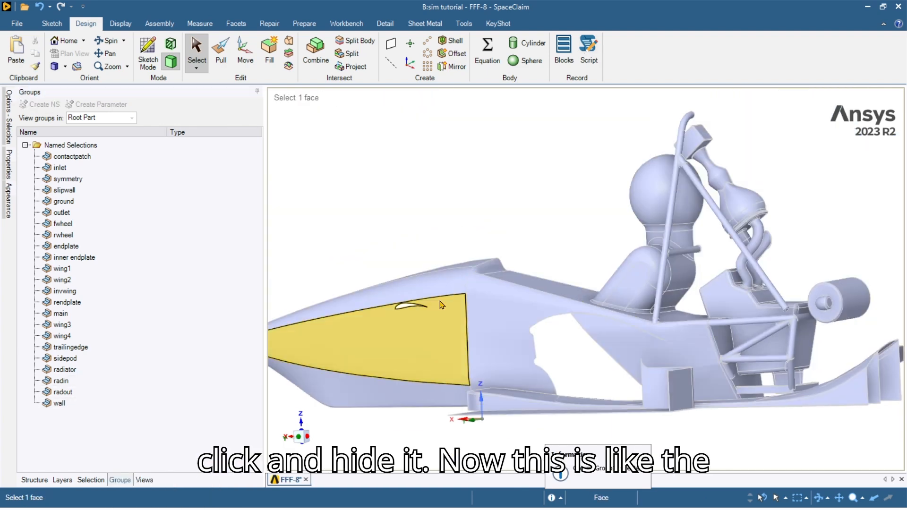
Box-select the rear diffuser floor faces from an exact side view of the car.
left_click(298, 437)
middle_click_drag(812, 404, 661, 391, "shift")
left_click(765, 398)
middle_click_drag(765, 396, 670, 381, "shift")
left_click(334, 364)
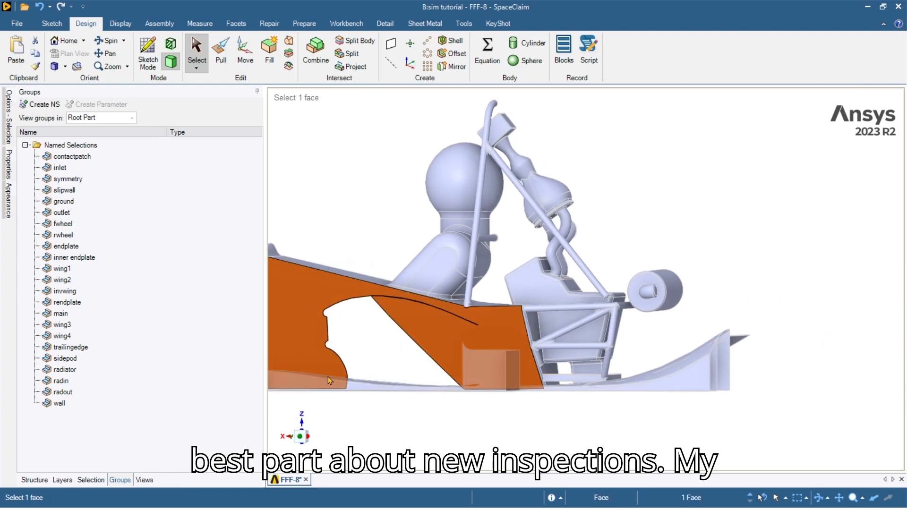
left_click(301, 436)
left_click(530, 448)
scroll(625, 381, "up", 4)
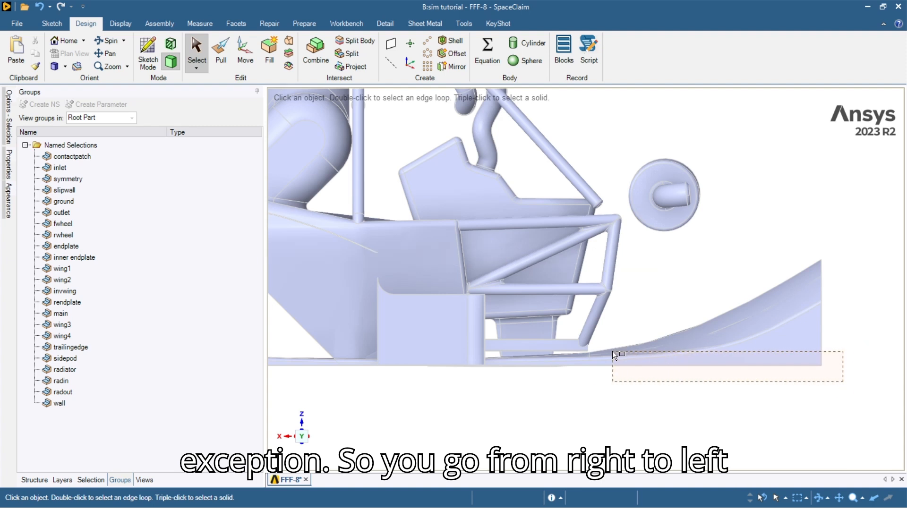
left_click_drag(564, 351, 554, 352)
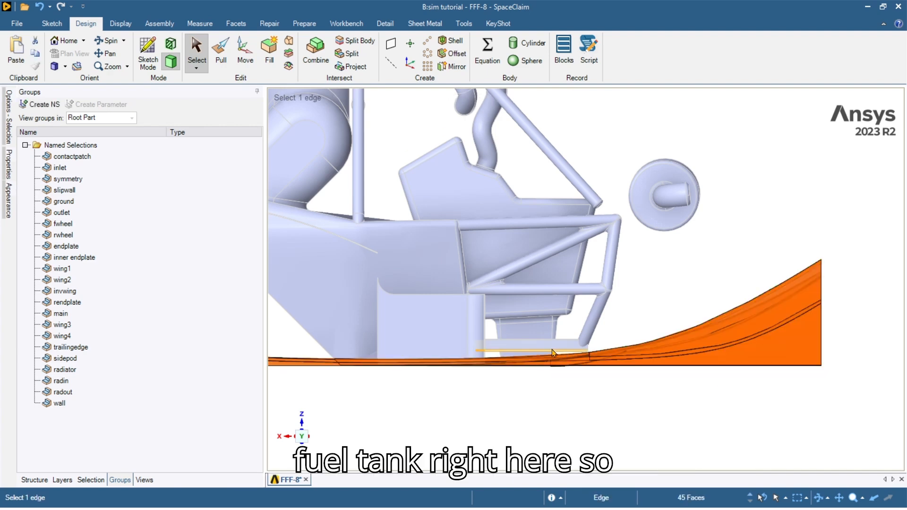
Add the undertray's connected inner face sets to the selection.
middle_click_drag(704, 354, 738, 324)
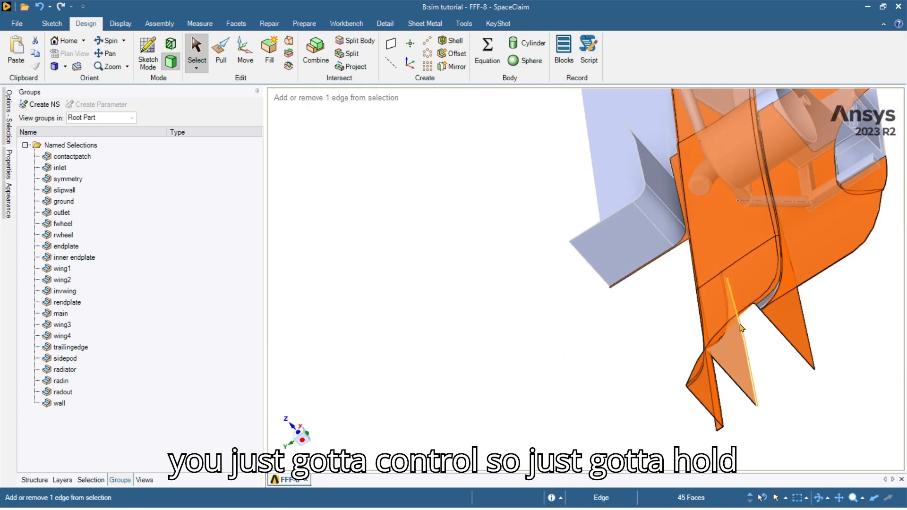
middle_click_drag(670, 344, 589, 350, "shift")
scroll(663, 303, "up", 4)
double_click(667, 302, "ctrl")
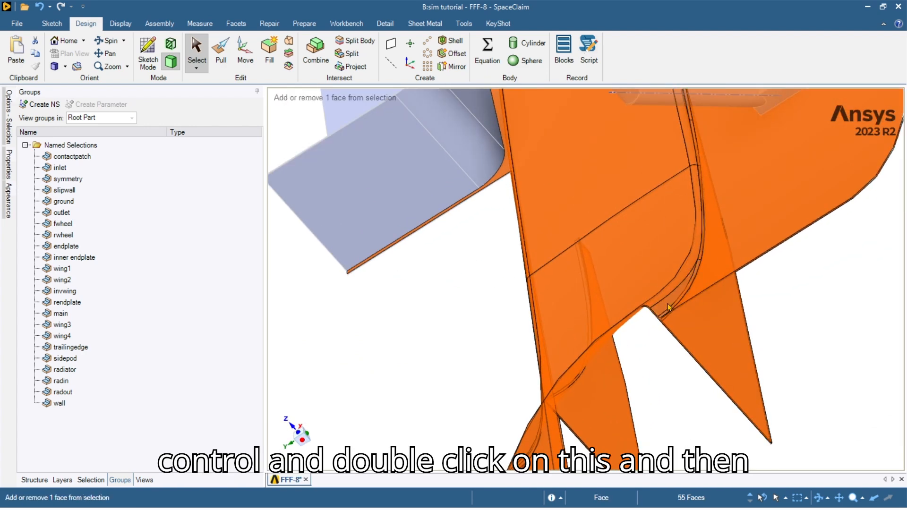
middle_click_drag(668, 302, 703, 259)
scroll(653, 321, "up", 2)
double_click(653, 322, "ctrl")
scroll(649, 327, "down", 1)
scroll(649, 327, "down", 4)
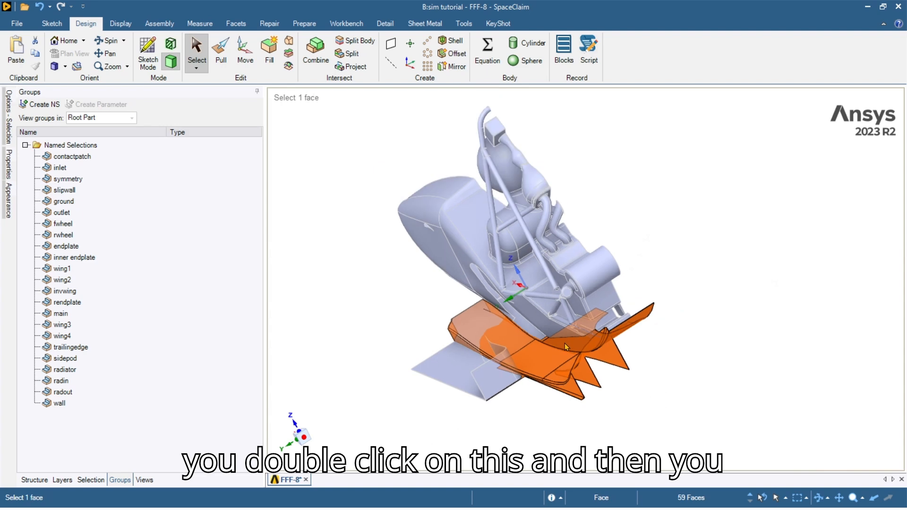
scroll(537, 383, "up", 2)
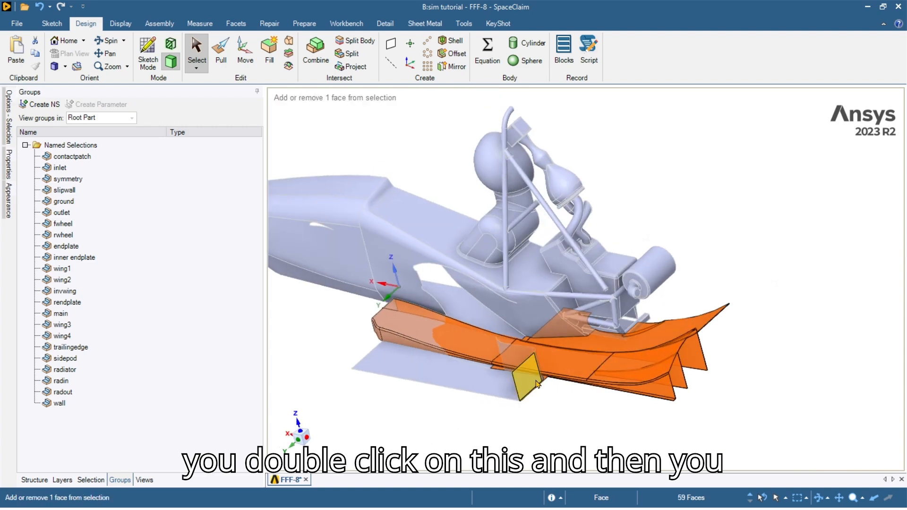
Add the front face and the fin faces to the selection.
double_click(424, 327, "ctrl")
scroll(481, 376, "up", 4)
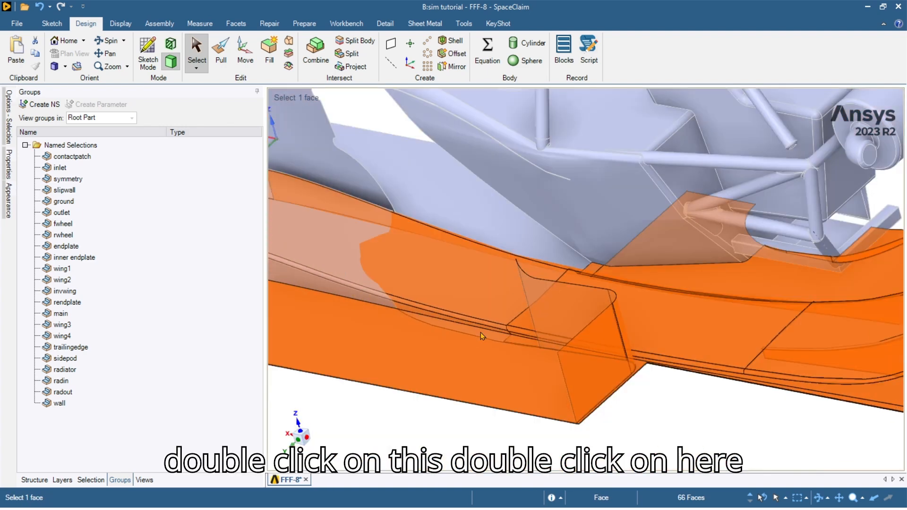
middle_click_drag(336, 250, 409, 291, "shift")
double_click(360, 271, "ctrl")
double_click(634, 353, "ctrl")
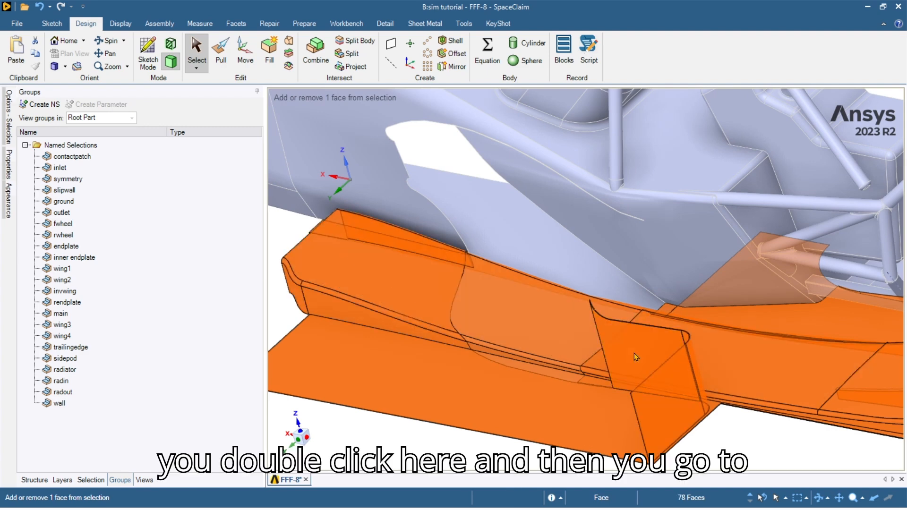
Add the two thin strip faces and the air dam's top side to the selection.
scroll(635, 355, "up", 3)
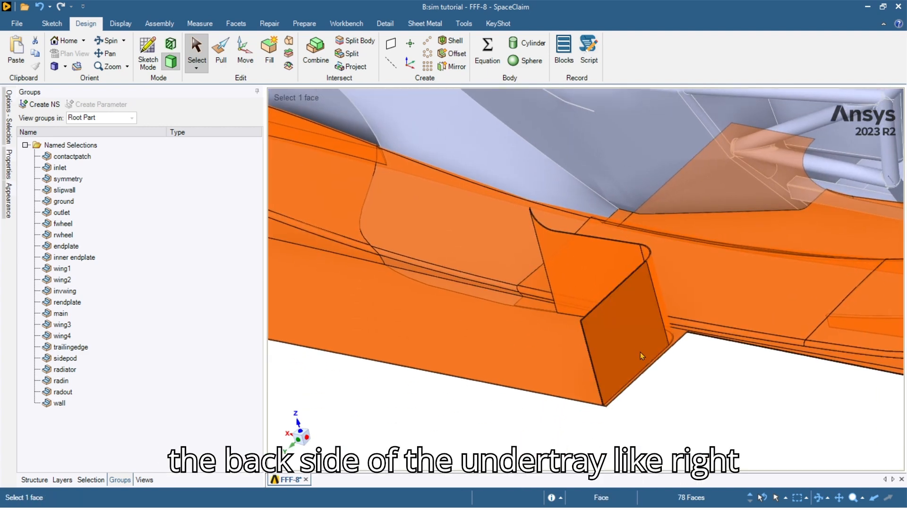
scroll(639, 349, "down", 5)
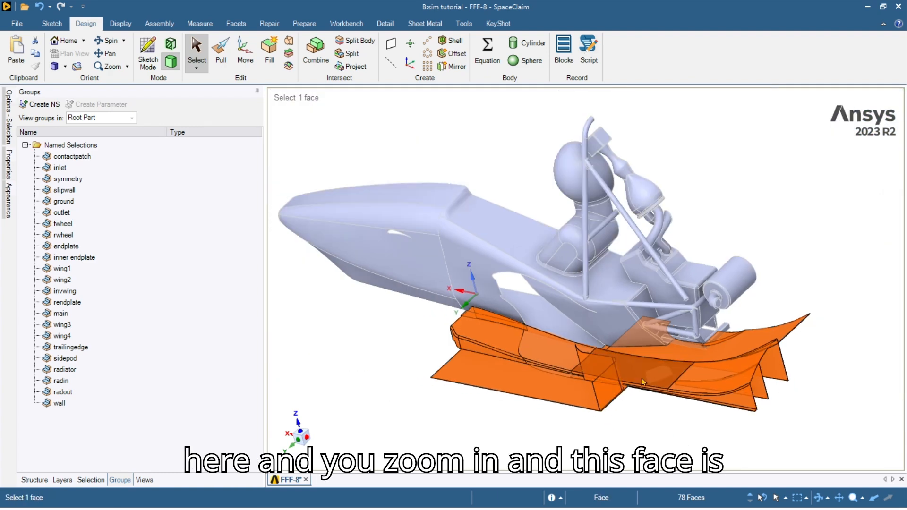
scroll(640, 378, "up", 6)
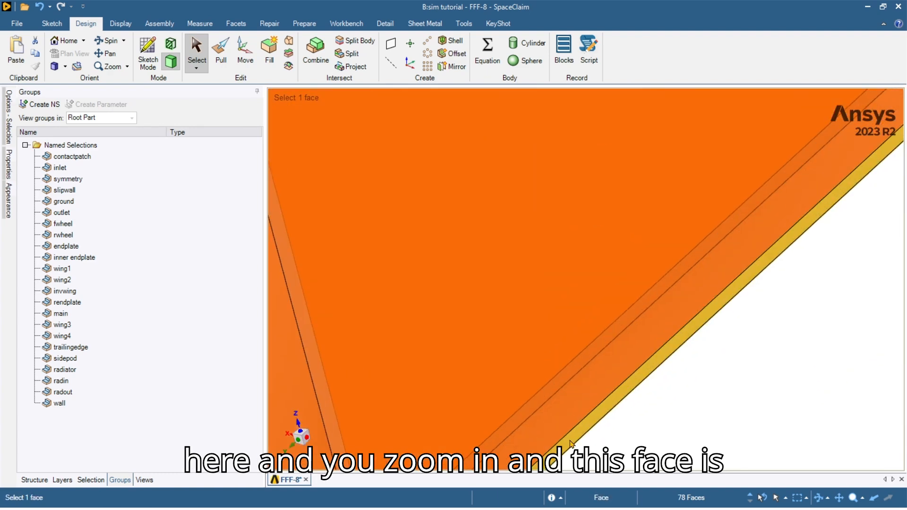
left_click(570, 441, "ctrl")
scroll(570, 440, "down", 5)
scroll(533, 392, "up", 4)
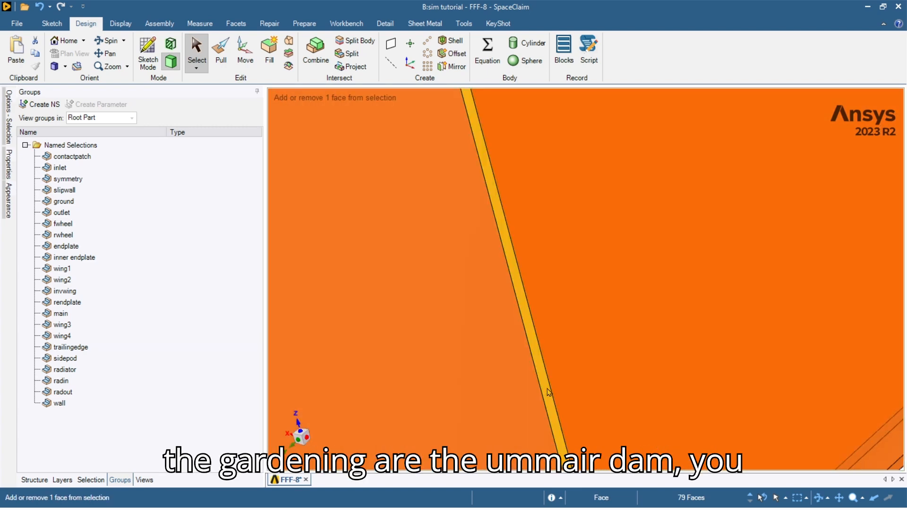
left_click(546, 388, "ctrl")
scroll(547, 389, "down", 6)
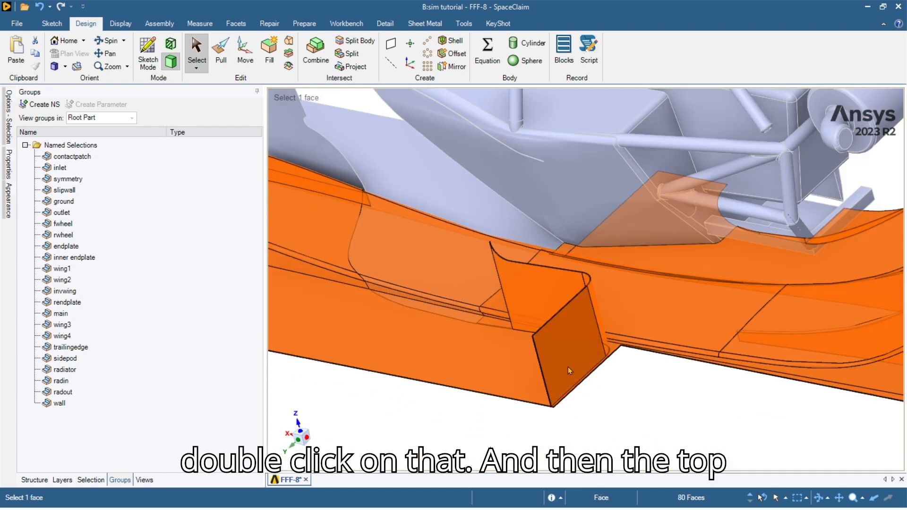
scroll(548, 352, "up", 5)
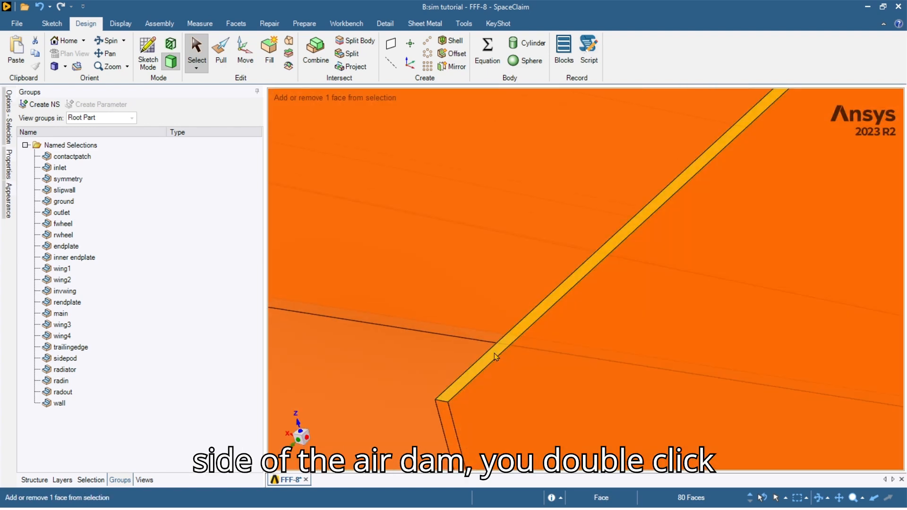
double_click(494, 353)
Add the undertray's leading-edge strip faces, bringing the selection to 88 faces.
scroll(496, 353, "down", 3)
scroll(497, 352, "down", 4)
middle_click_drag(497, 352, 703, 402, "ctrl")
mouse_move(535, 385)
middle_mouse_down()
mouse_move(580, 364)
mouse_move(730, 337)
middle_mouse_up()
scroll(474, 348, "up", 10)
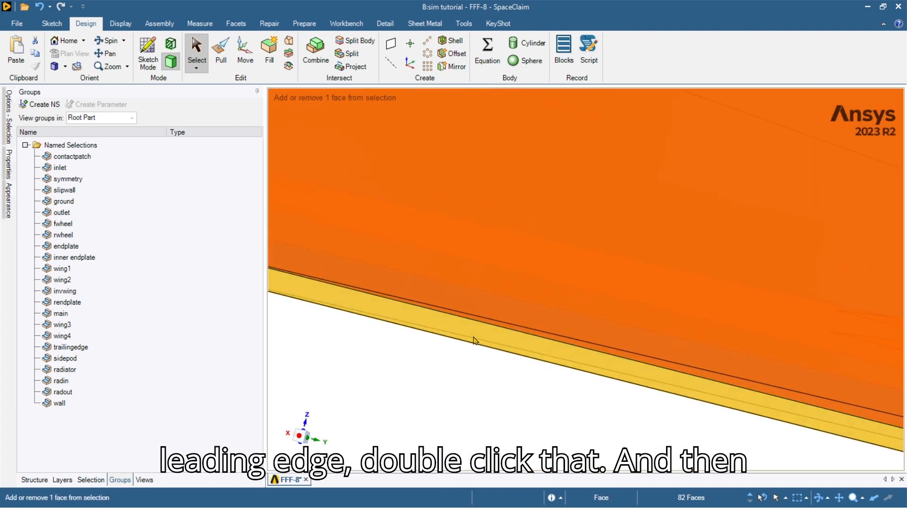
left_click(473, 339, "ctrl")
scroll(472, 341, "down", 9)
middle_click_drag(406, 289, 516, 331, "shift")
scroll(517, 331, "up", 2)
scroll(502, 328, "up", 10)
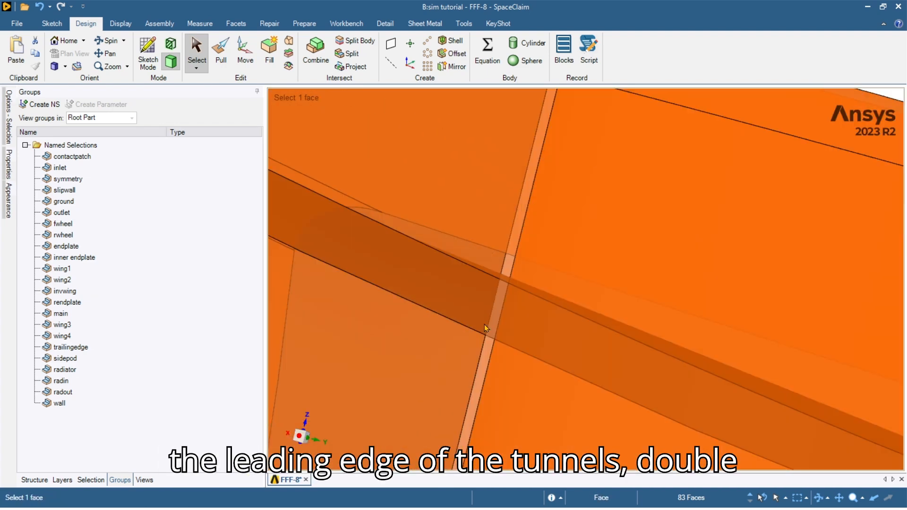
double_click(499, 341, "ctrl")
scroll(509, 341, "down", 7)
Add the tunnel leading-edge strip faces and drop the slanted edge faces.
scroll(510, 341, "down", 5)
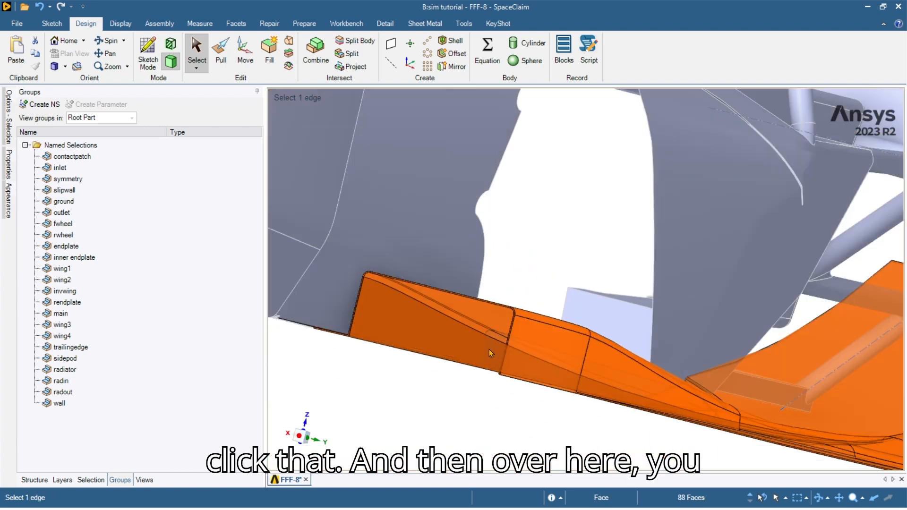
scroll(520, 345, "up", 12)
double_click(534, 339, "ctrl")
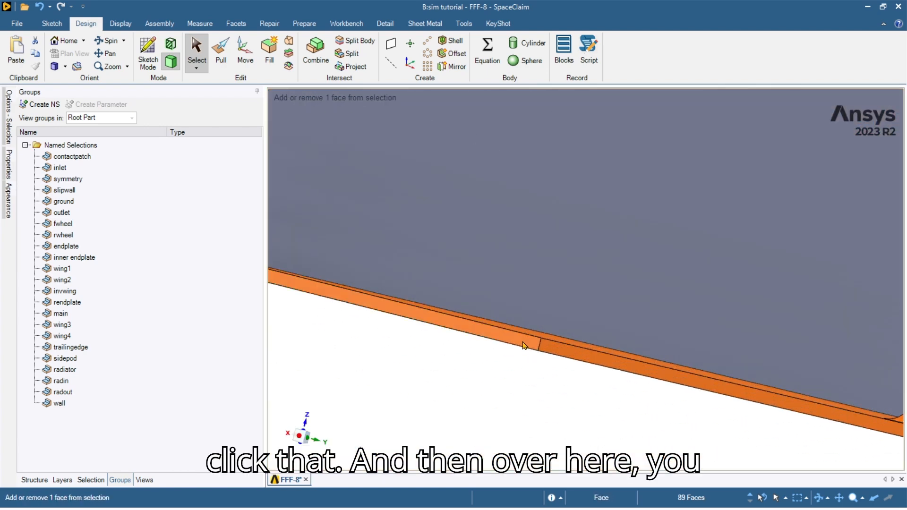
scroll(524, 343, "down", 6)
scroll(514, 336, "up", 10)
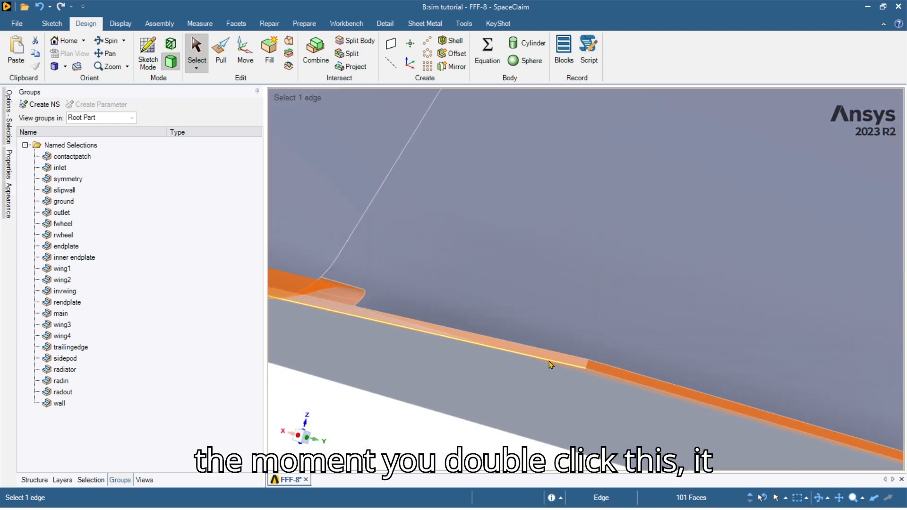
middle_click_drag(548, 361, 566, 368)
middle_click_drag(475, 339, 532, 357)
scroll(532, 356, "up", 5)
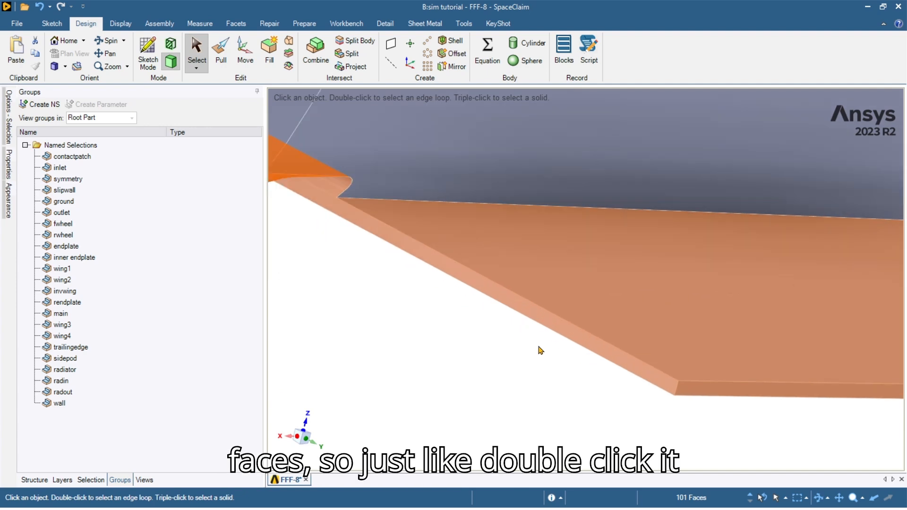
double_click(576, 337, "ctrl")
scroll(322, 202, "down", 3)
Add the single slanted strip face and the bottom face loop.
mouse_move(324, 201)
middle_mouse_down()
mouse_move(322, 158)
mouse_move(318, 172)
mouse_move(337, 202)
middle_mouse_up()
scroll(318, 171, "down", 4)
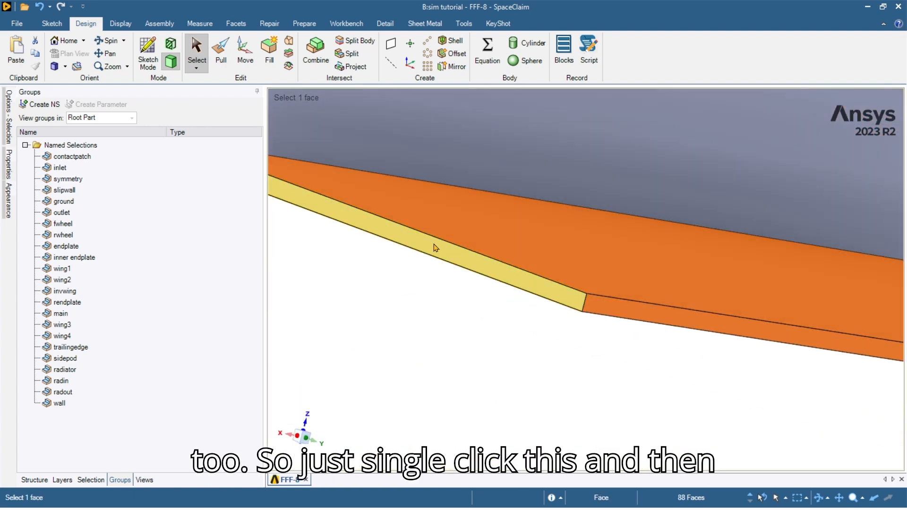
left_click(430, 243, "ctrl")
middle_click_drag(431, 259, 623, 301)
double_click(470, 318, "ctrl")
middle_click_drag(402, 387, 809, 370, "ctrl")
middle_click_drag(660, 393, 755, 299)
scroll(755, 299, "down", 2)
scroll(443, 395, "up", 3)
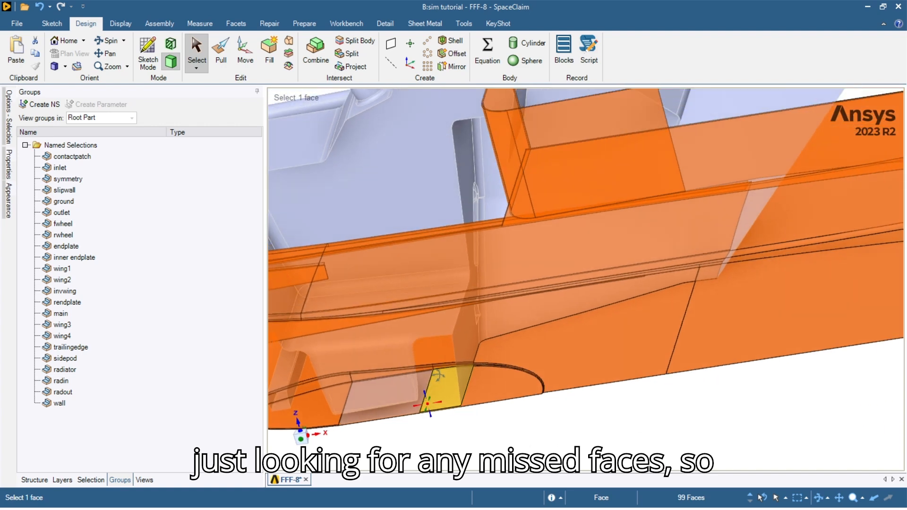
Ctrl-add two missed faces for 101 in total, then orbit to the sidepod's side face.
key("ctrl")
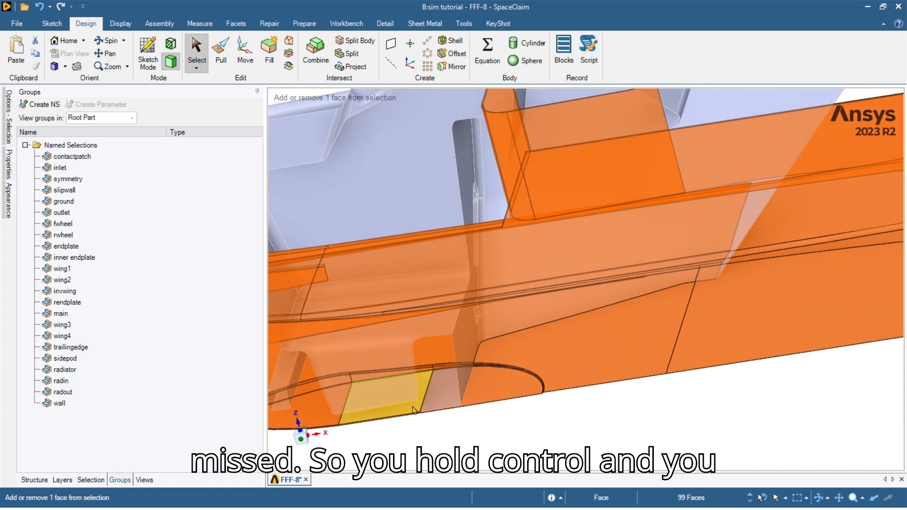
left_click(413, 406, "ctrl")
left_click(441, 397, "ctrl")
scroll(556, 413, "down", 3)
middle_click_drag(558, 413, 628, 430)
scroll(492, 403, "up", 2)
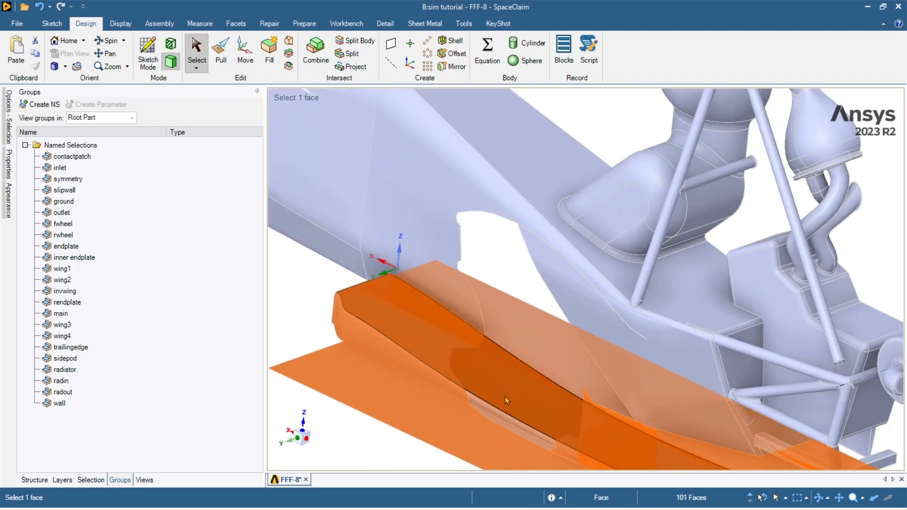
middle_click_drag(360, 318, 628, 390)
Save the picked faces as named selection 'u' and hide it.
left_click(628, 390)
key("ctrl+g")
type("u")
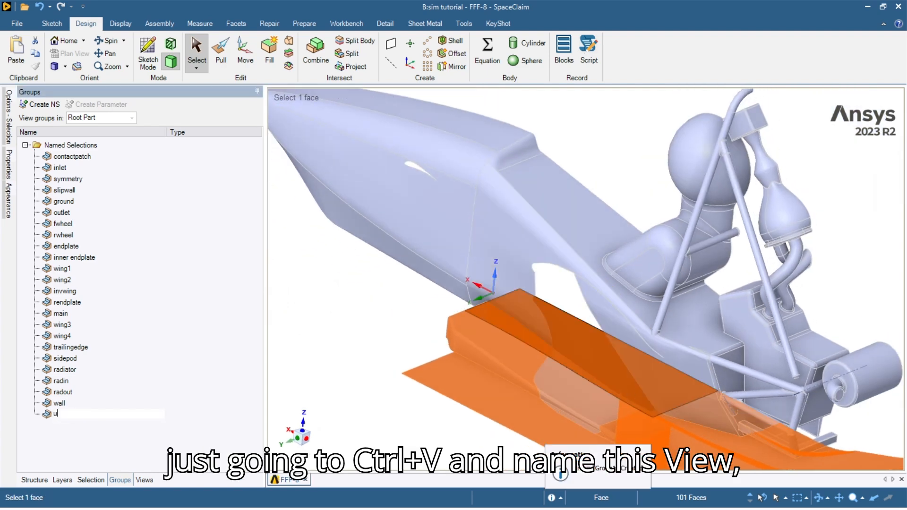
right_click(75, 414)
left_click(104, 476)
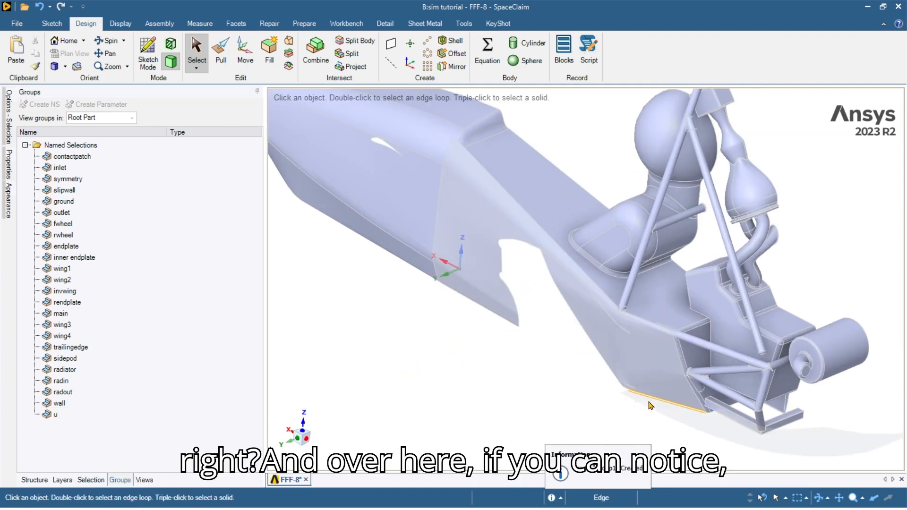
Combine the thin sliver face with the u faces into a 102-face 'undertray' named selection.
scroll(635, 399, "up", 5)
scroll(627, 397, "up", 5)
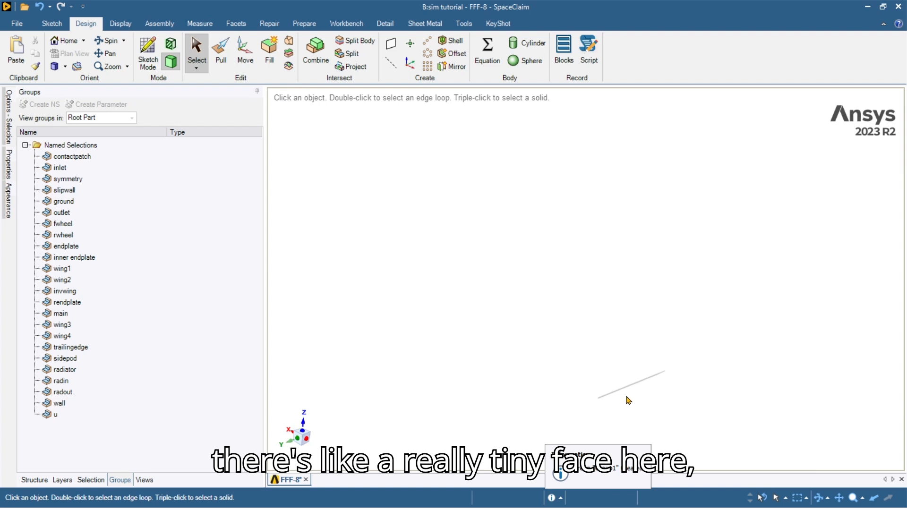
scroll(548, 389, "up", 3)
middle_click_drag(542, 389, 460, 388)
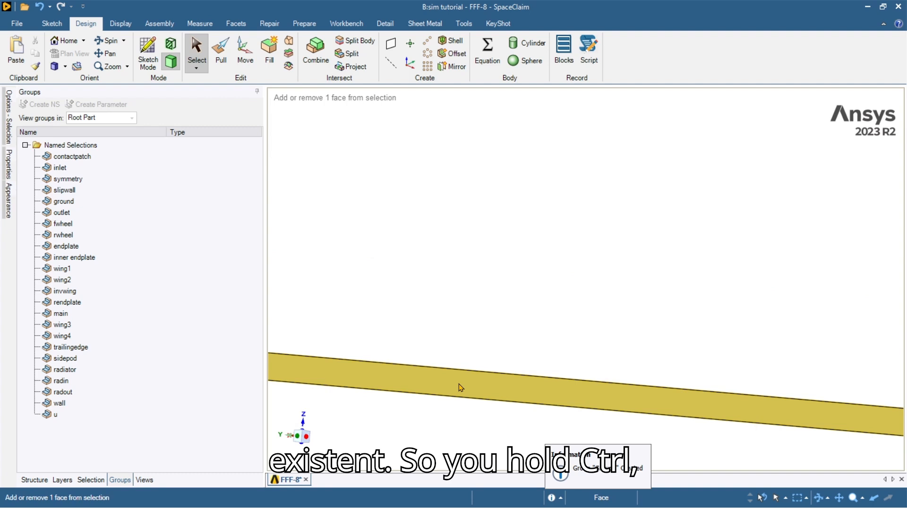
left_click(461, 387, "ctrl")
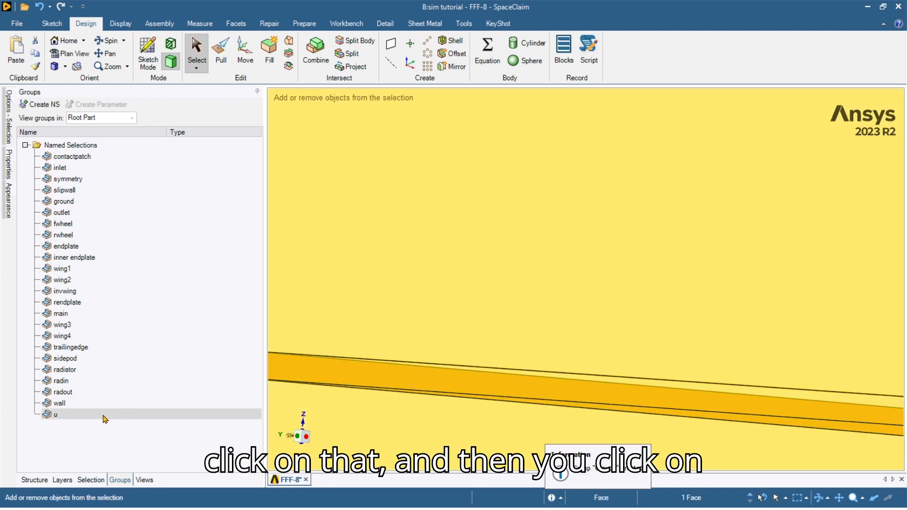
left_click(56, 414)
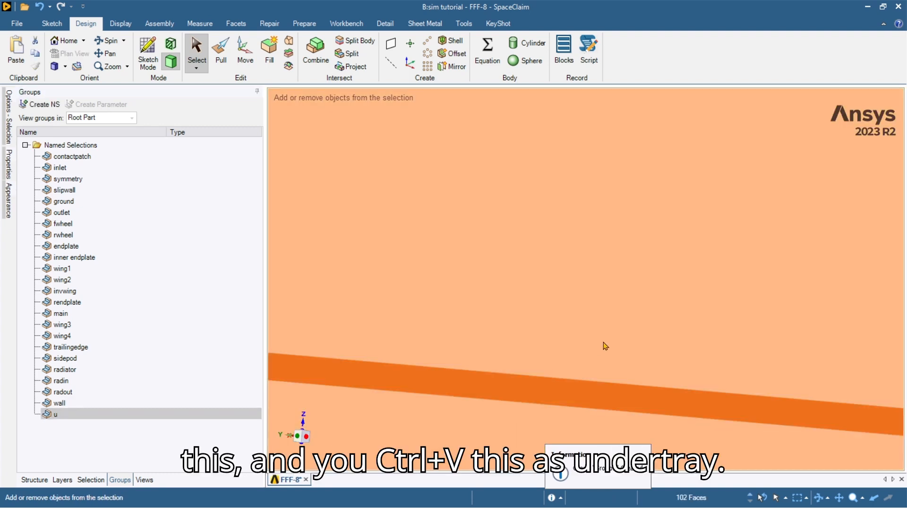
key("ctrl+g")
type("undertray")
key("Return")
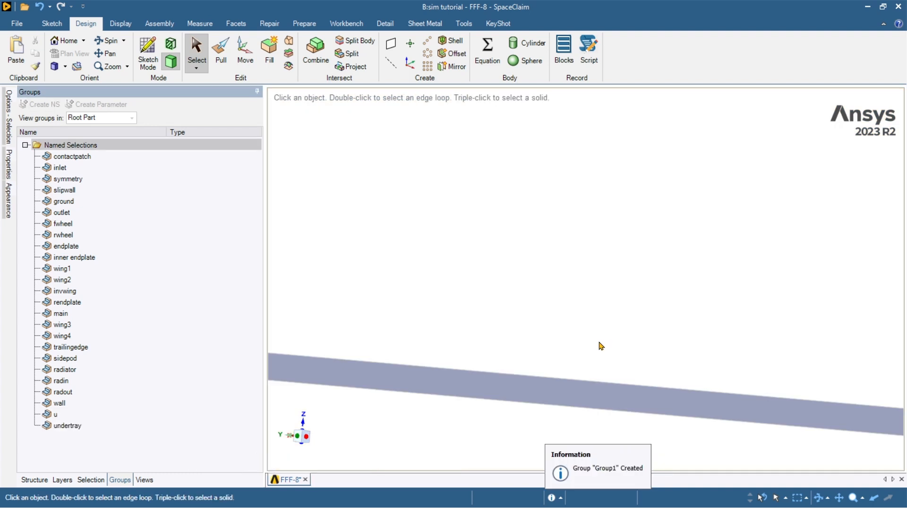
Delete the redundant u group and hide the undertray faces.
right_click(98, 414)
left_click(150, 445)
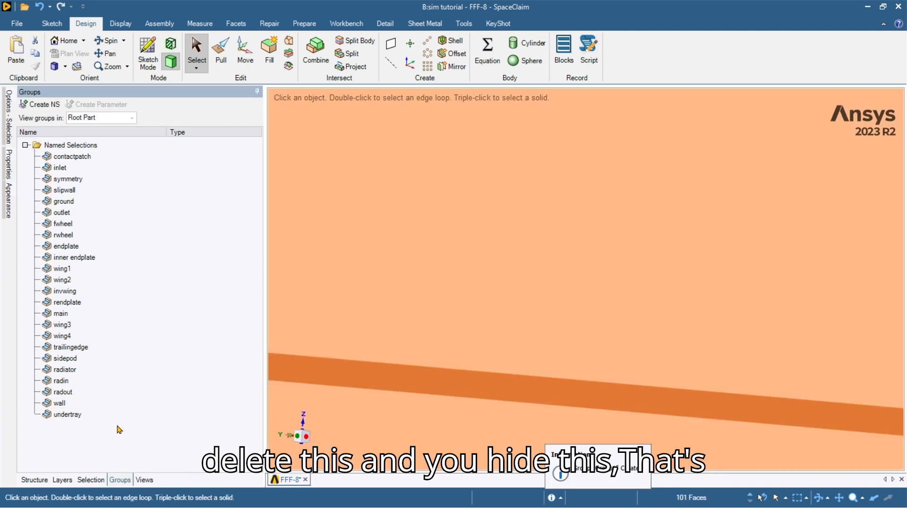
right_click(110, 416)
left_click(140, 476)
scroll(472, 387, "down", 10)
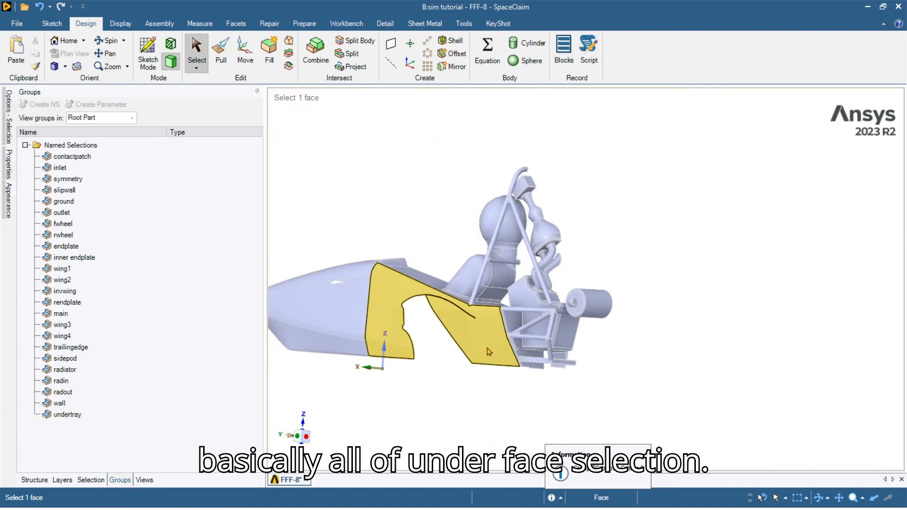
Box-select all 247 remaining bodywork faces of the car from a side view.
left_click(486, 348)
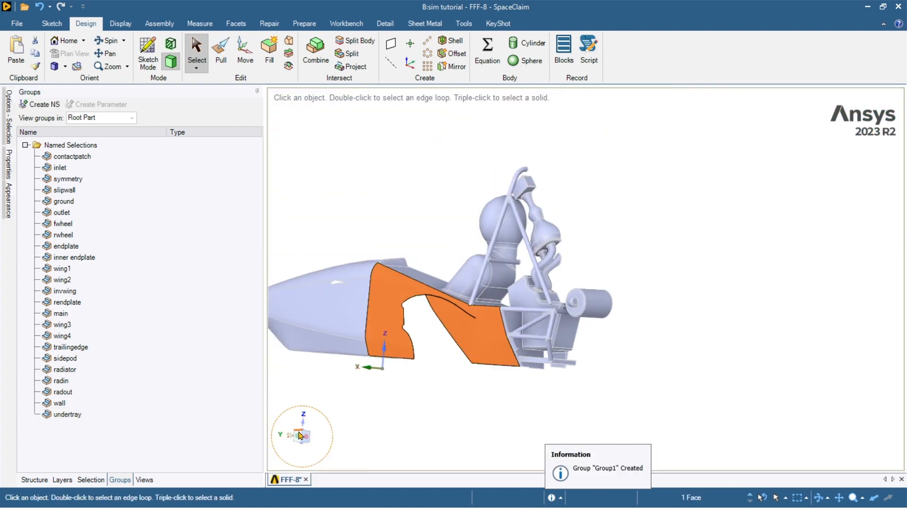
left_click(298, 435)
left_click(472, 391)
middle_click_drag(472, 391, 633, 363, "ctrl")
scroll(642, 368, "down", 2)
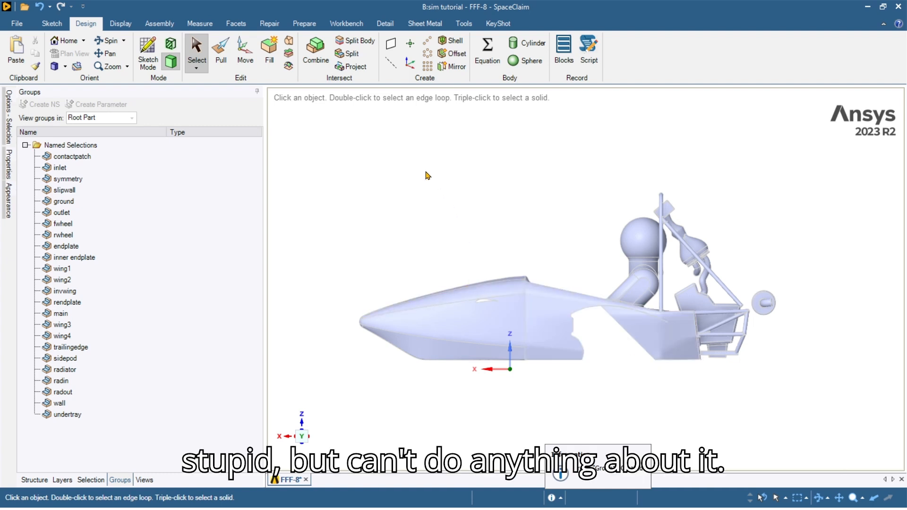
left_click_drag(385, 199, 858, 419)
left_click(671, 337)
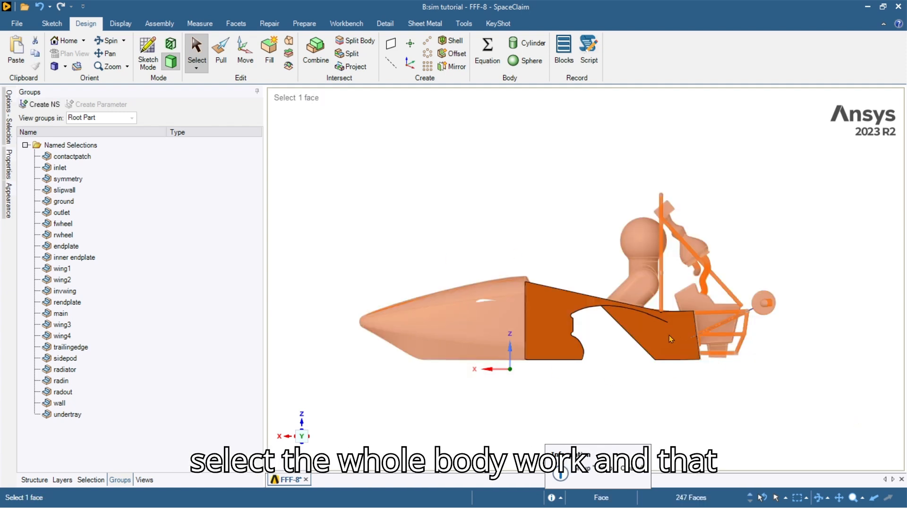
middle_click_drag(670, 337, 676, 397)
Save the selection as named selection 'body' and hide it.
key("ctrl+g")
type("body")
key("Return")
right_click(141, 426)
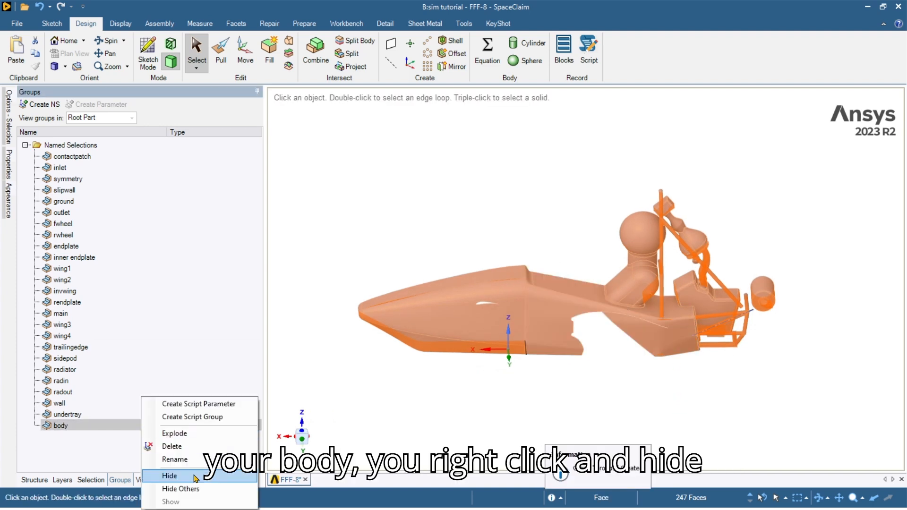
left_click(170, 476)
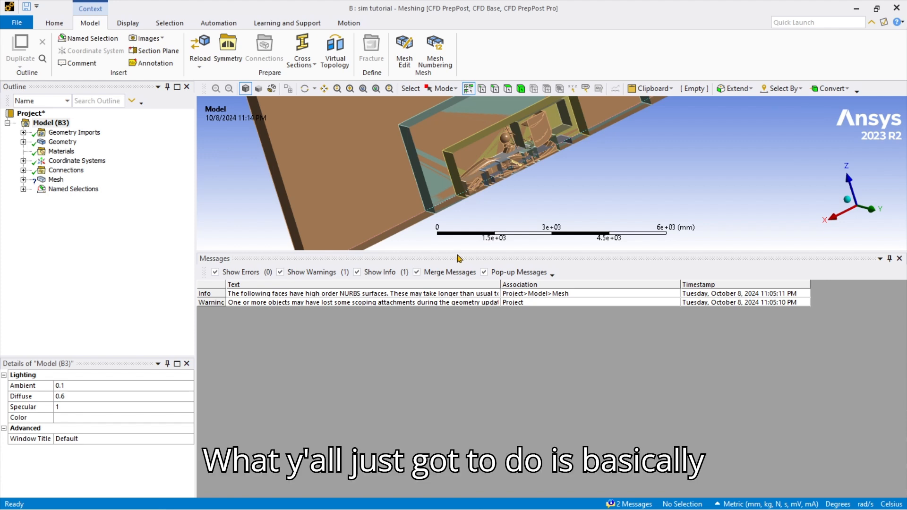
Expand Mesh to list its sizing and inflation controls and show its CFD, Fluent, 100.0 mm defaults.
left_click_drag(452, 251, 452, 355)
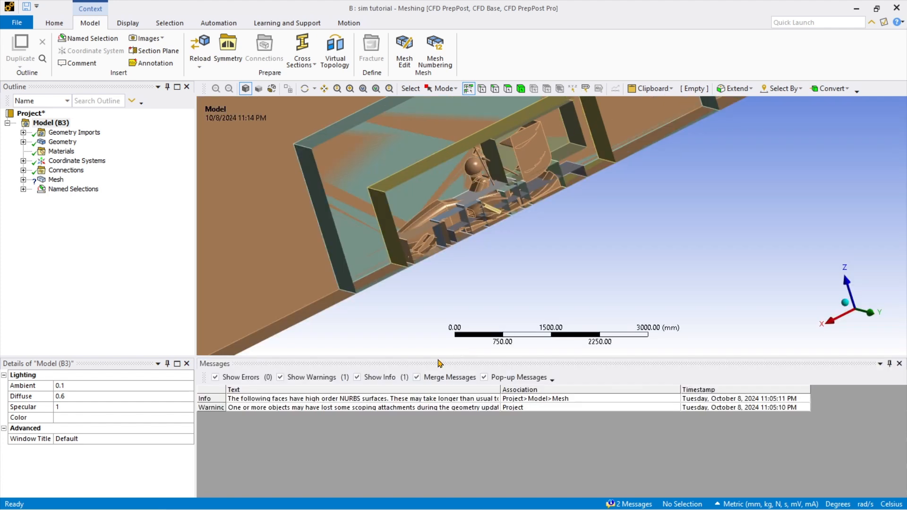
left_click(23, 180)
scroll(74, 203, "down", 3)
scroll(73, 203, "up", 3)
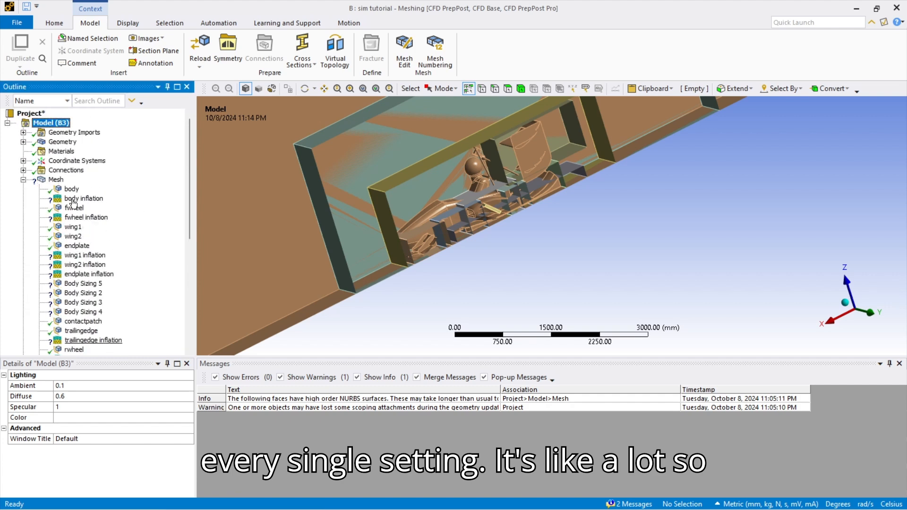
scroll(73, 203, "down", 3)
scroll(73, 203, "up", 2)
scroll(73, 203, "down", 2)
scroll(73, 203, "up", 8)
scroll(73, 203, "down", 2)
scroll(348, 220, "down", 5)
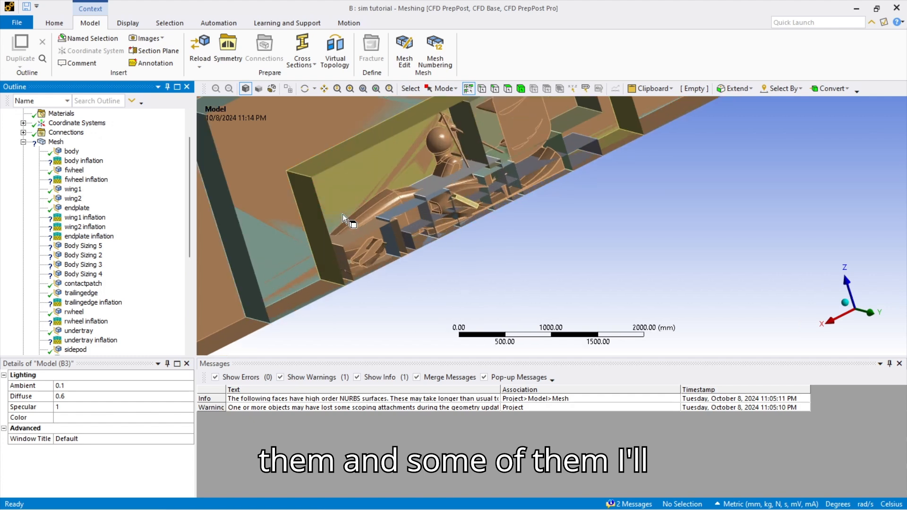
middle_click_drag(342, 219, 291, 232)
scroll(52, 174, "up", 2)
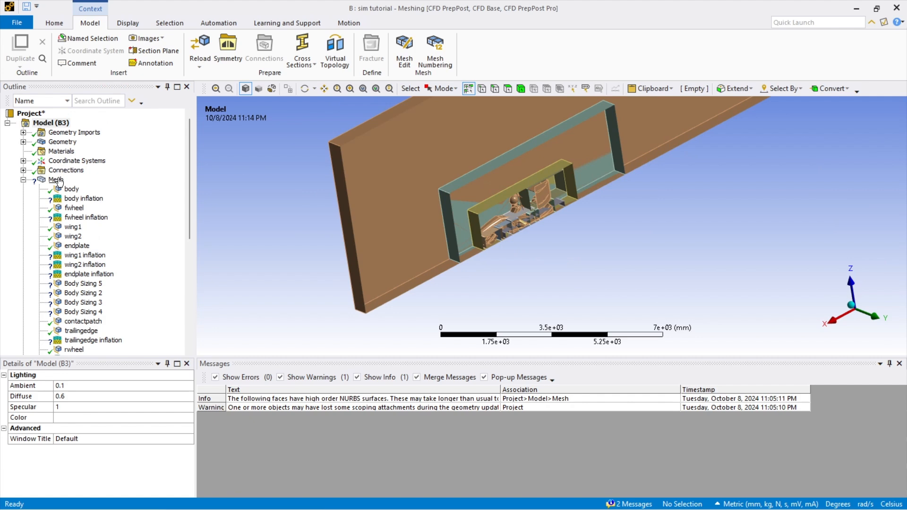
left_click(56, 180)
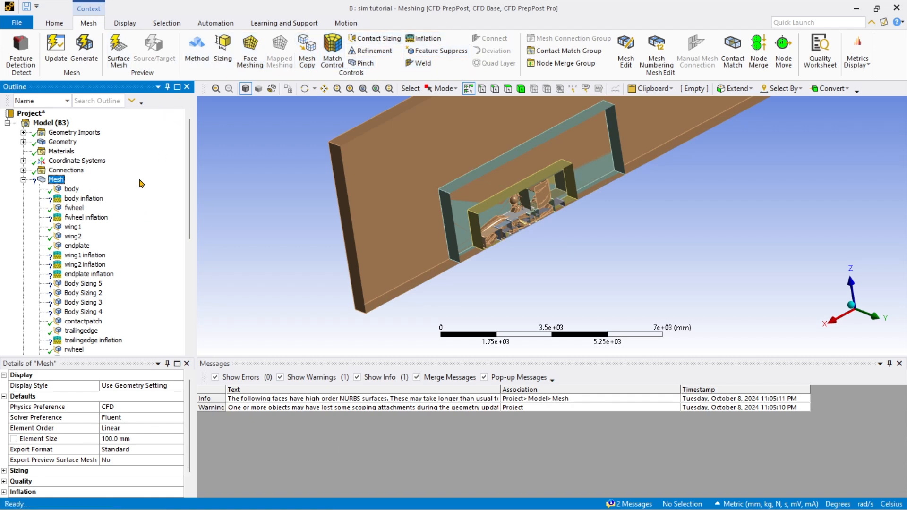
Review the body sizing (7.0 mm, 0.5 mm defeature) and body inflation settings.
left_click(79, 190)
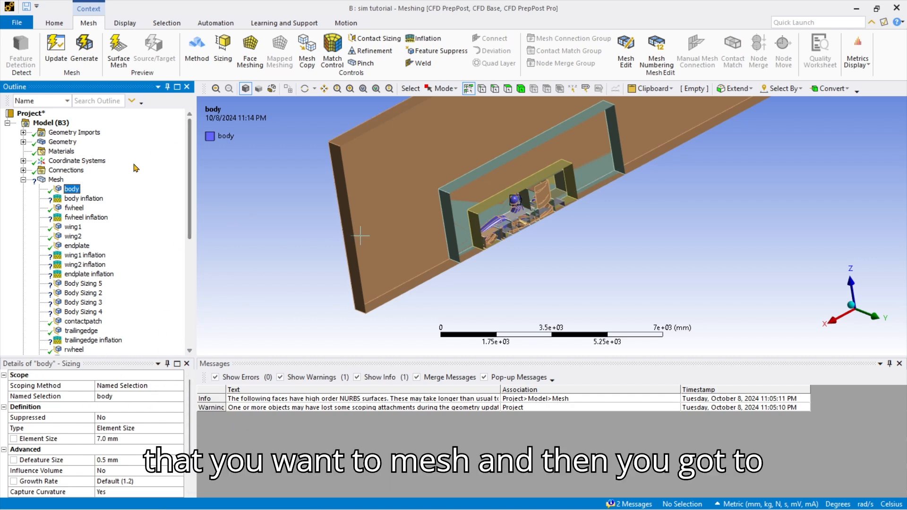
left_click(84, 198)
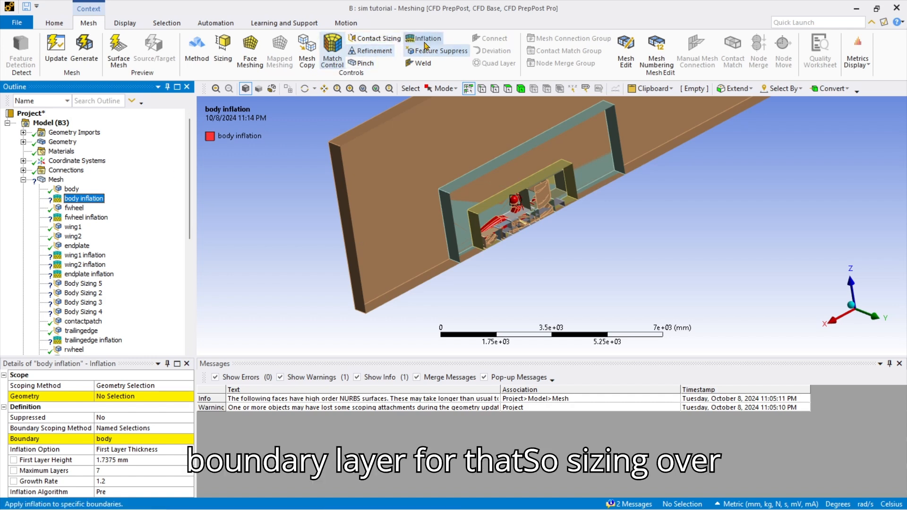
key("Up")
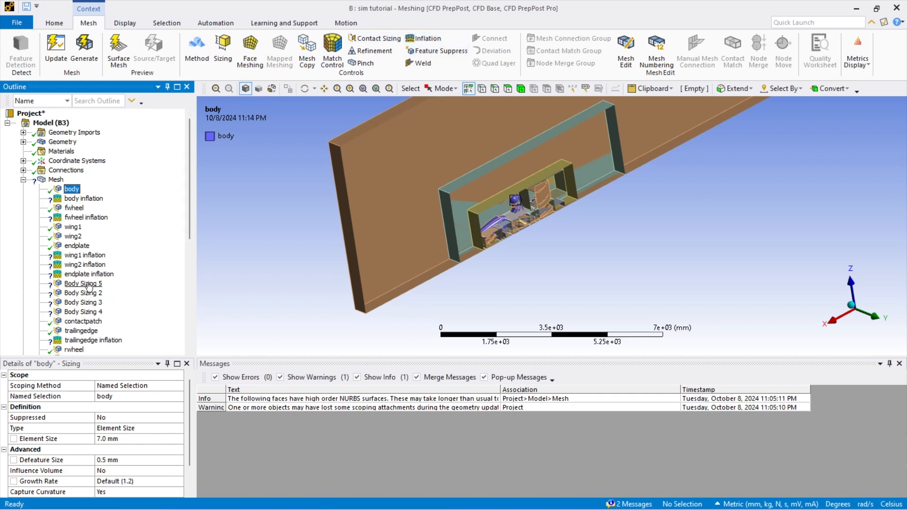
scroll(111, 299, "down", 8)
scroll(71, 273, "up", 7)
scroll(71, 271, "down", 7)
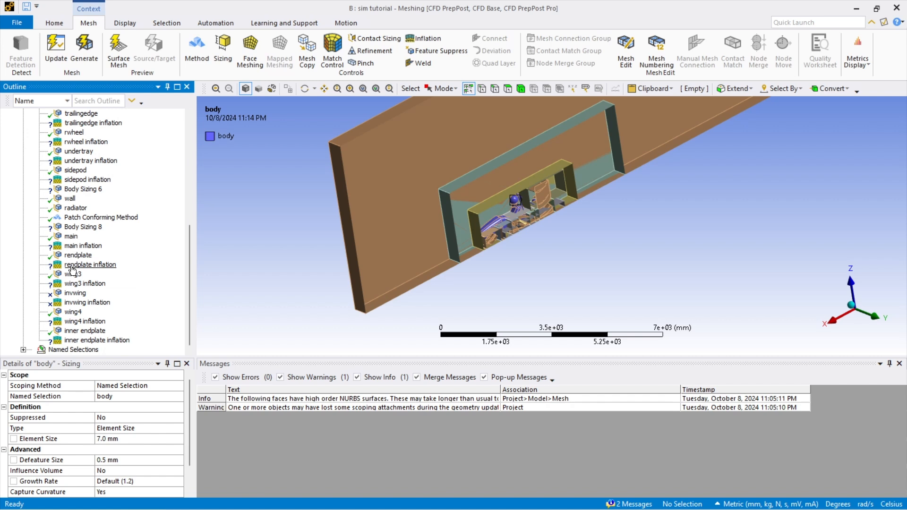
Unsuppress both the invwing and invwing inflation mesh controls.
left_click(76, 293)
left_click(85, 302, "ctrl")
right_click(81, 304)
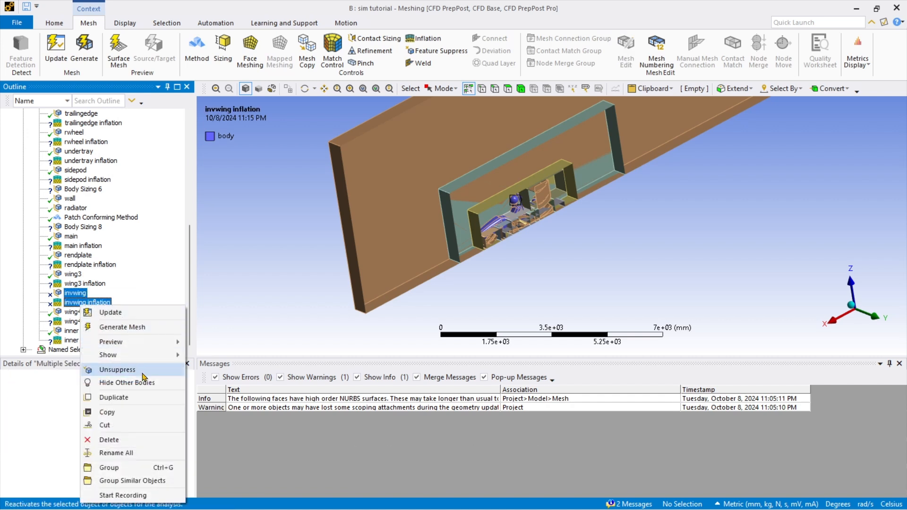
left_click(118, 369)
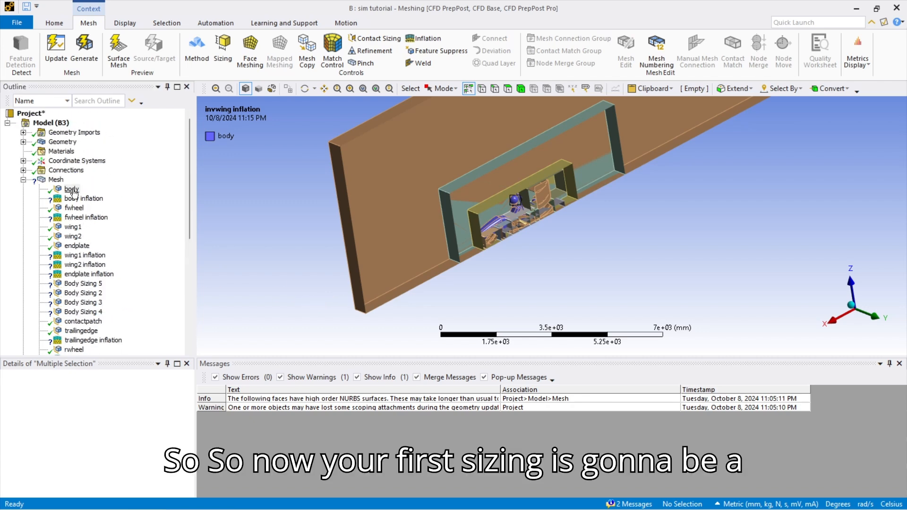
left_click(71, 189)
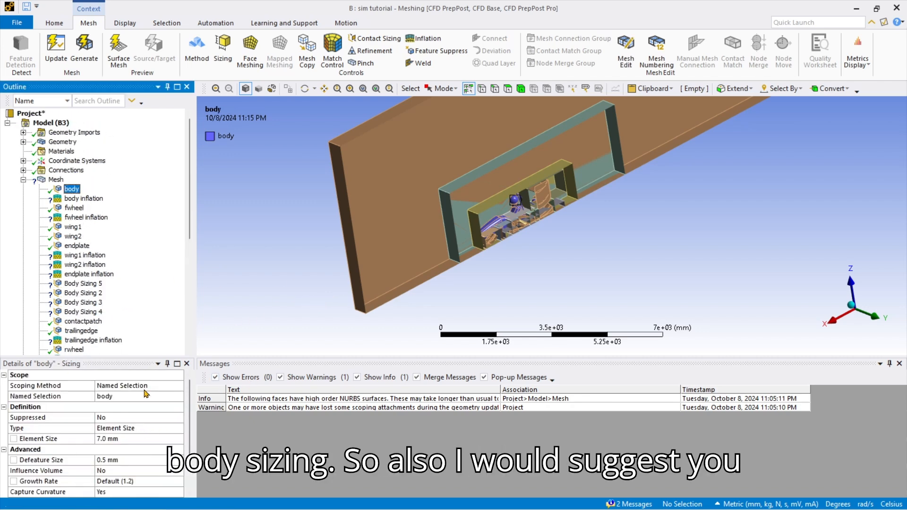
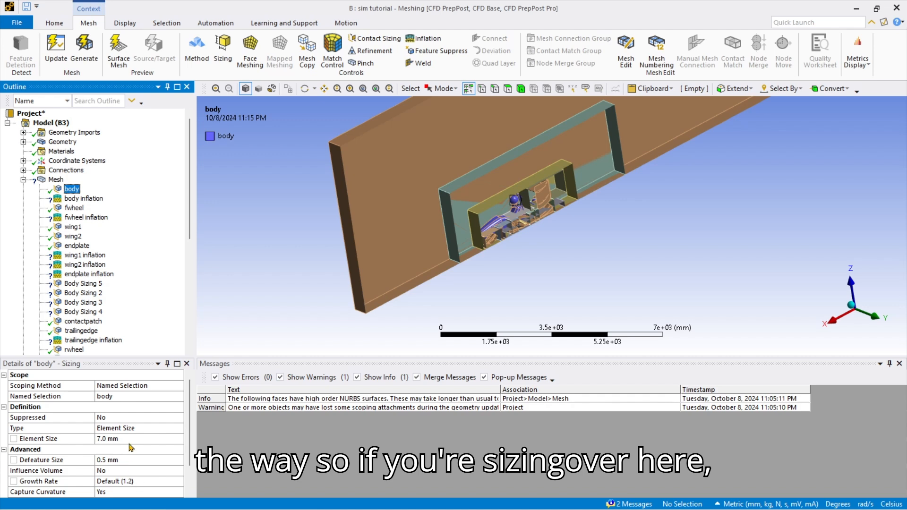
Scope body inflation to the enclosure body and keep First Layer Thickness (1.7375 mm, 7 layers, 1.2 growth).
left_click(90, 199)
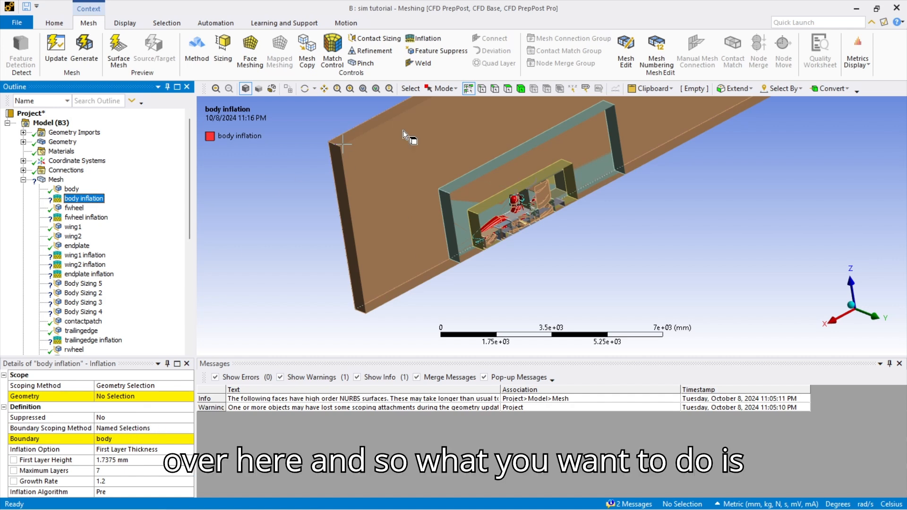
key("ctrl+b")
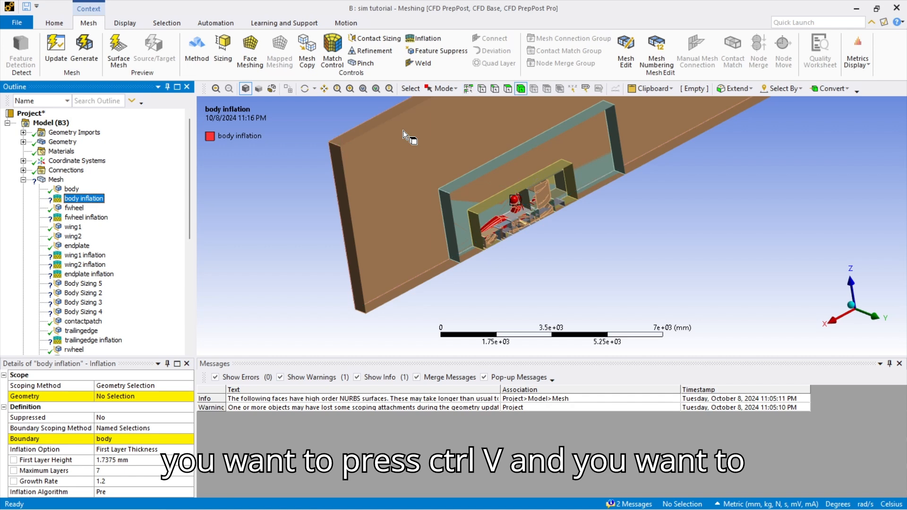
left_click(381, 213)
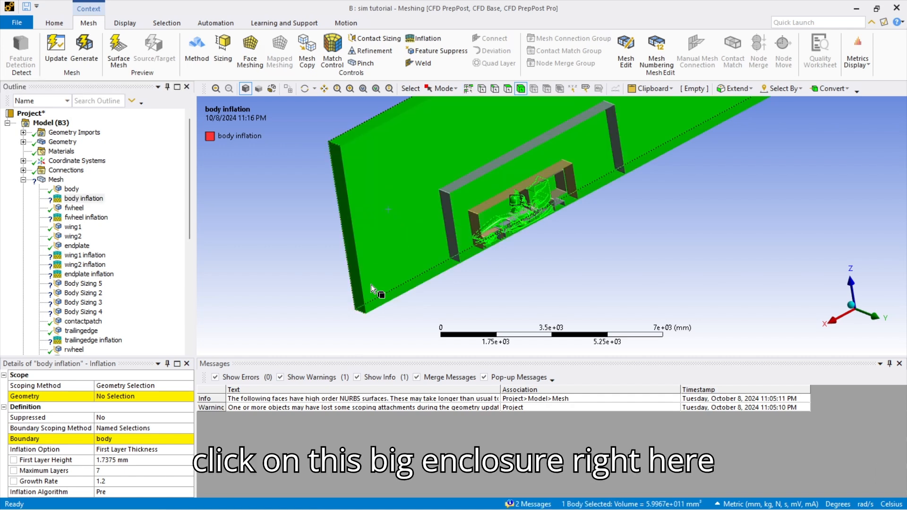
left_click(137, 396)
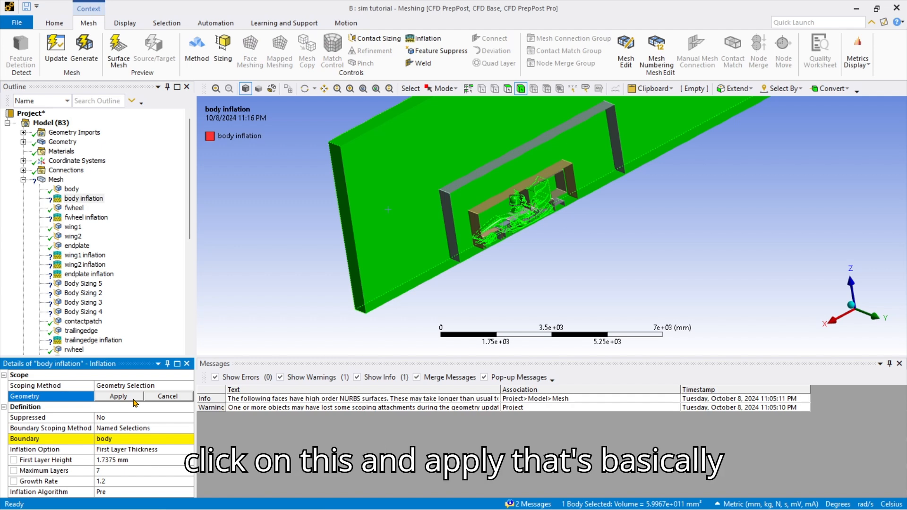
left_click(118, 397)
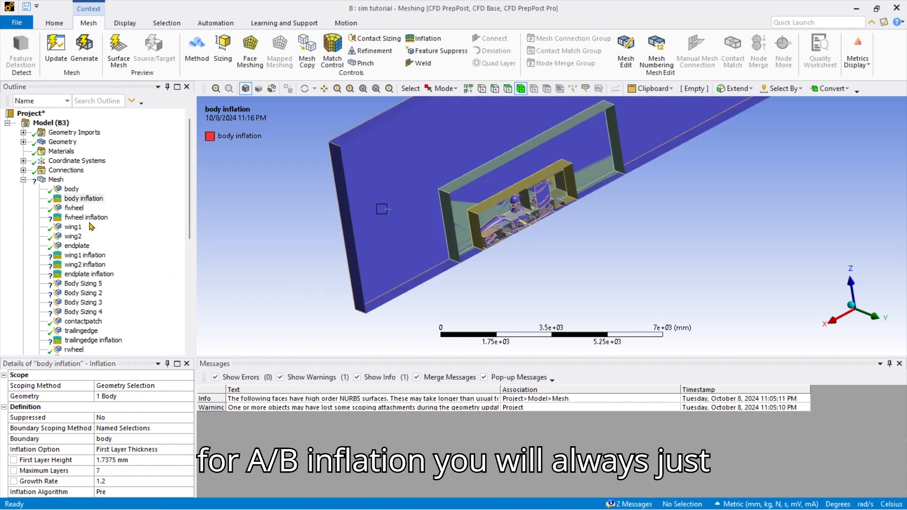
left_click(383, 246)
left_click(136, 396)
left_click(121, 397)
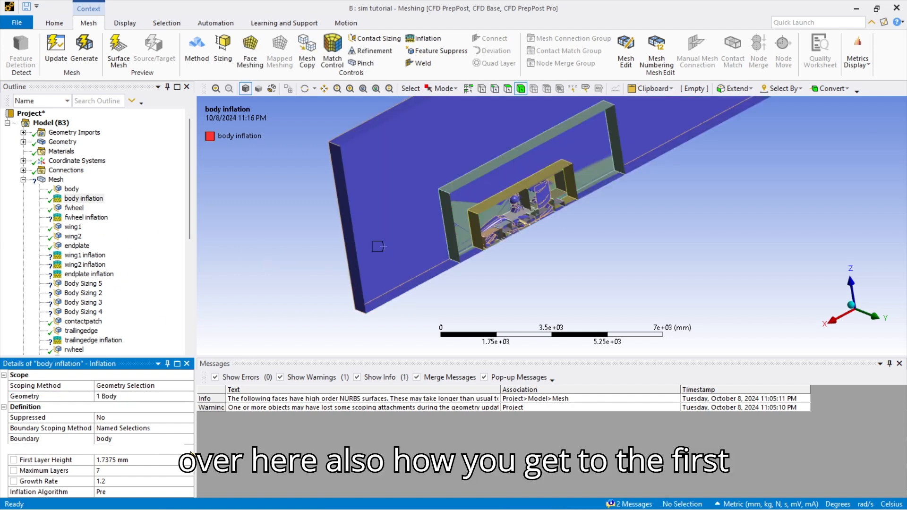
left_click(156, 449)
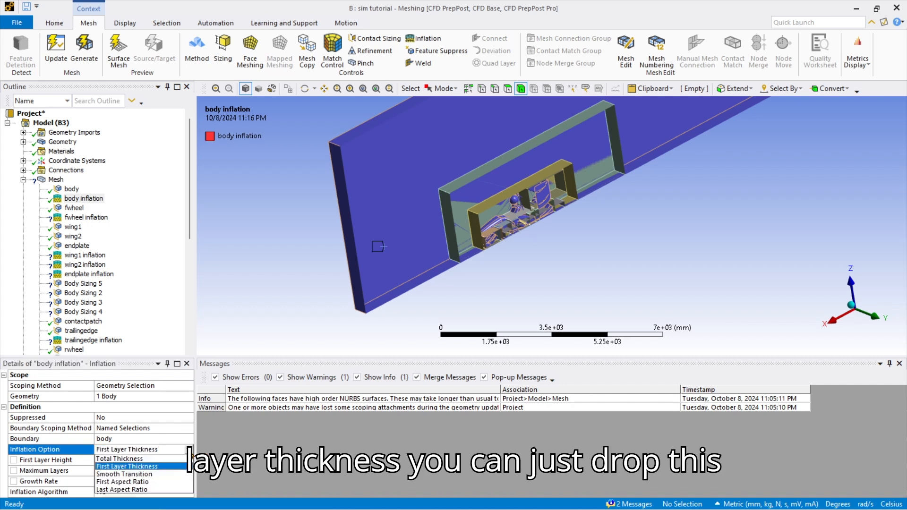
left_click(156, 466)
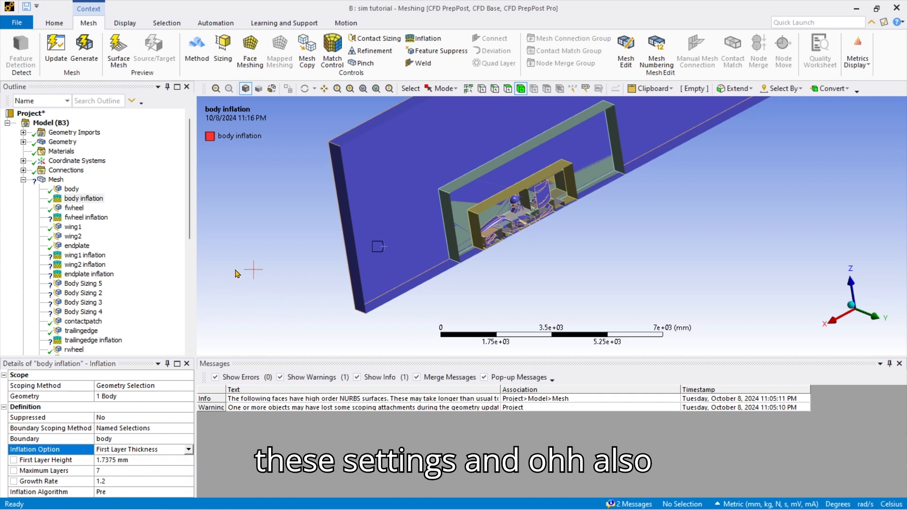
Check the global Element Size, then scope the fwheel inflation to the enclosure body.
left_click(51, 180)
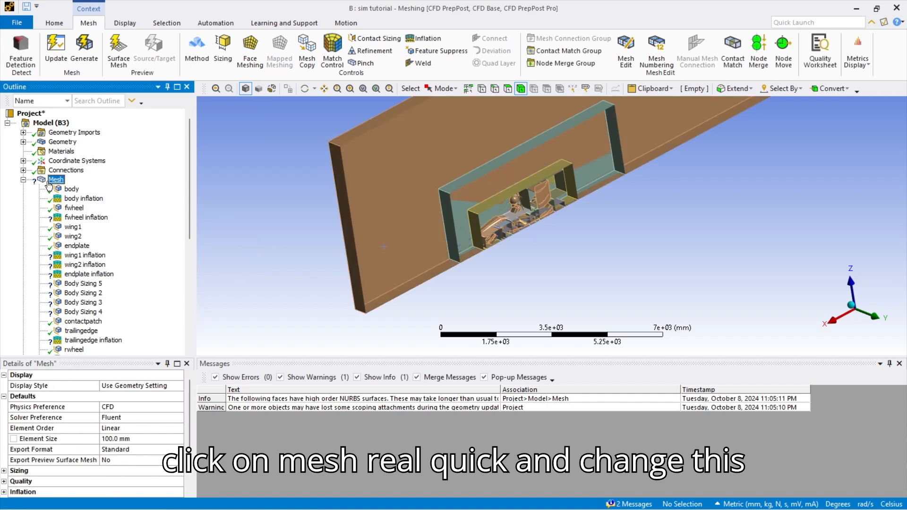
left_click(137, 439)
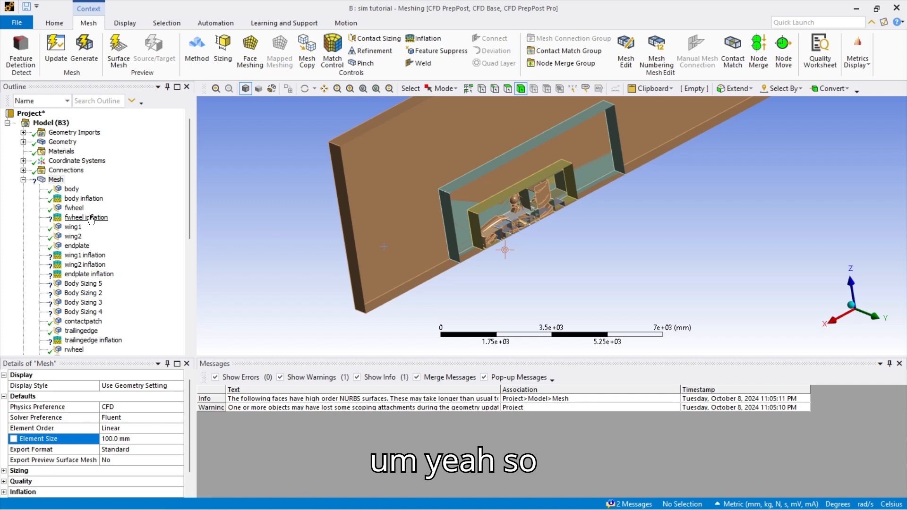
left_click(81, 211)
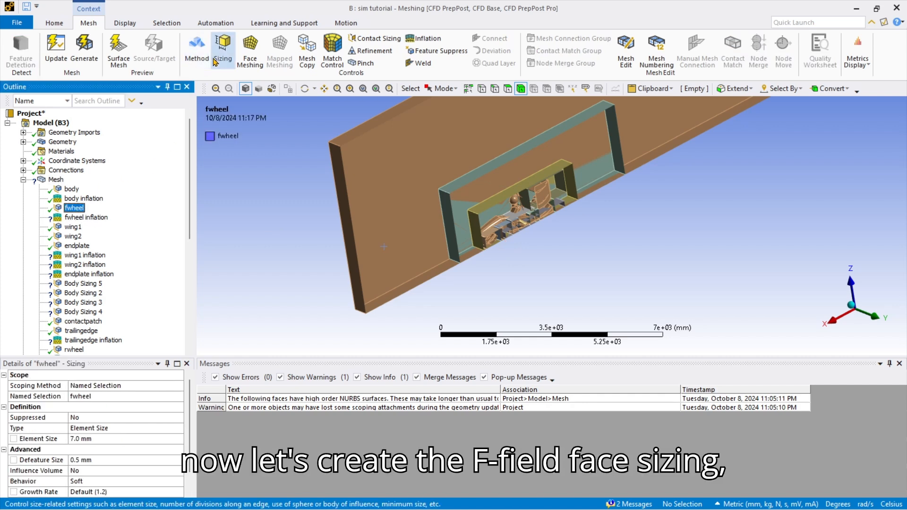
left_click(86, 217)
left_click(374, 241)
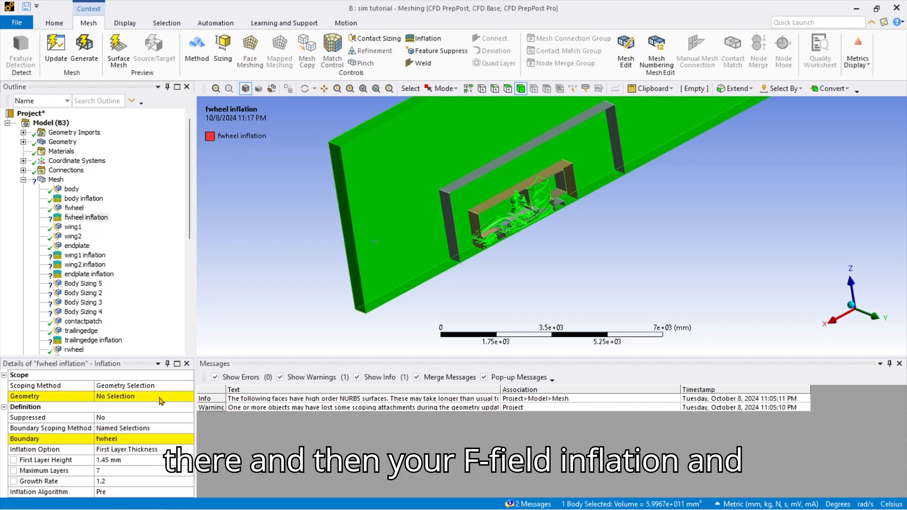
left_click(139, 396)
left_click(140, 396)
Review the wing1, wing2 and endplate sizings and scope wing2 inflation to the enclosure body.
left_click(73, 228)
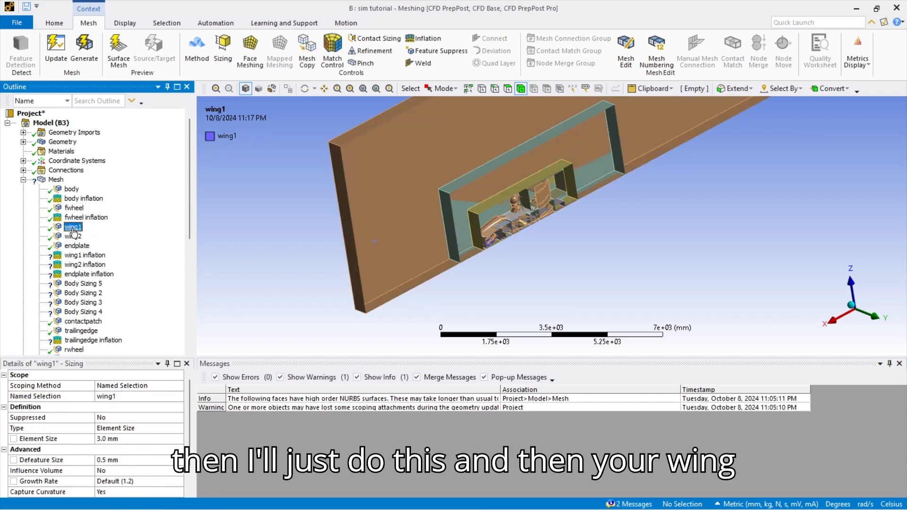
left_click(74, 237)
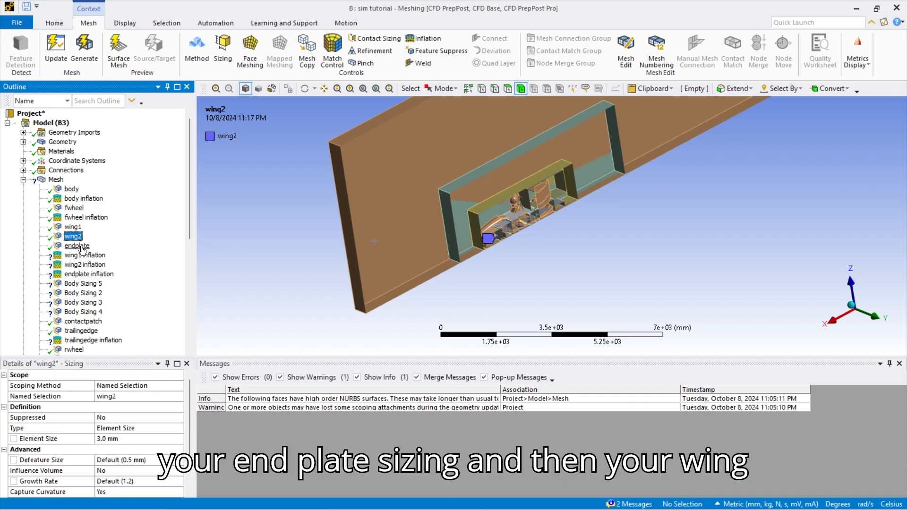
left_click(77, 246)
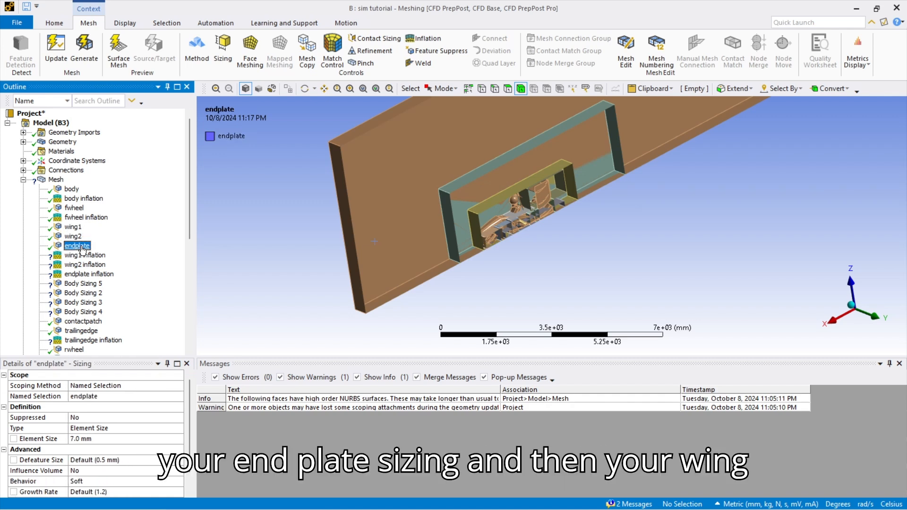
left_click(82, 255)
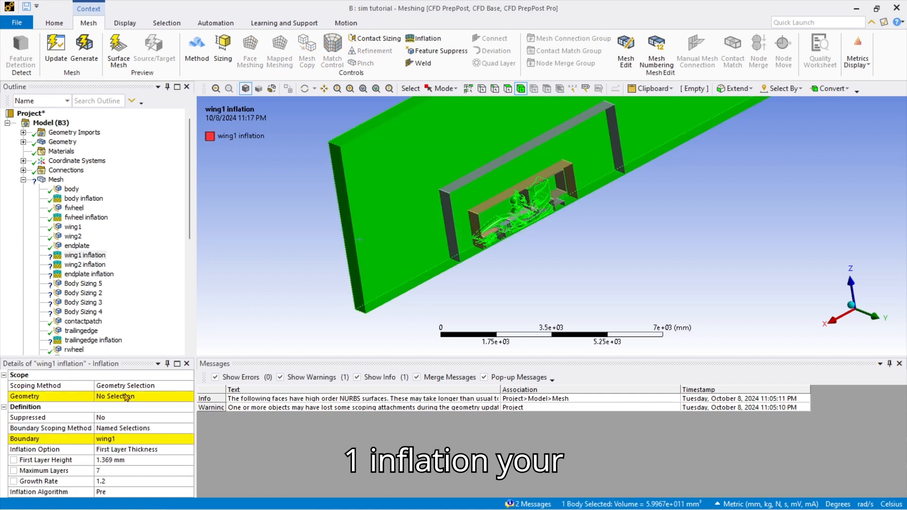
left_click(85, 264)
left_click(375, 233)
left_click(135, 397)
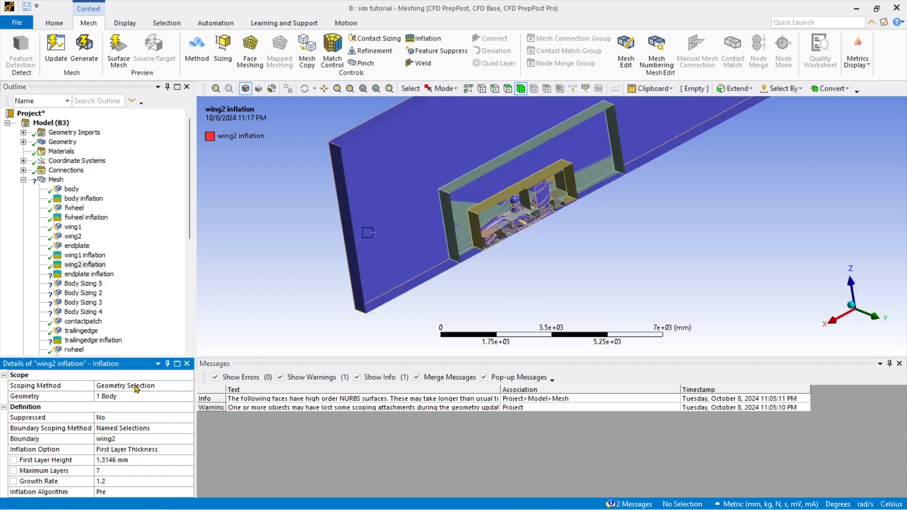
Scope the endplate inflation to the enclosure body.
left_click(89, 274)
left_click(356, 262)
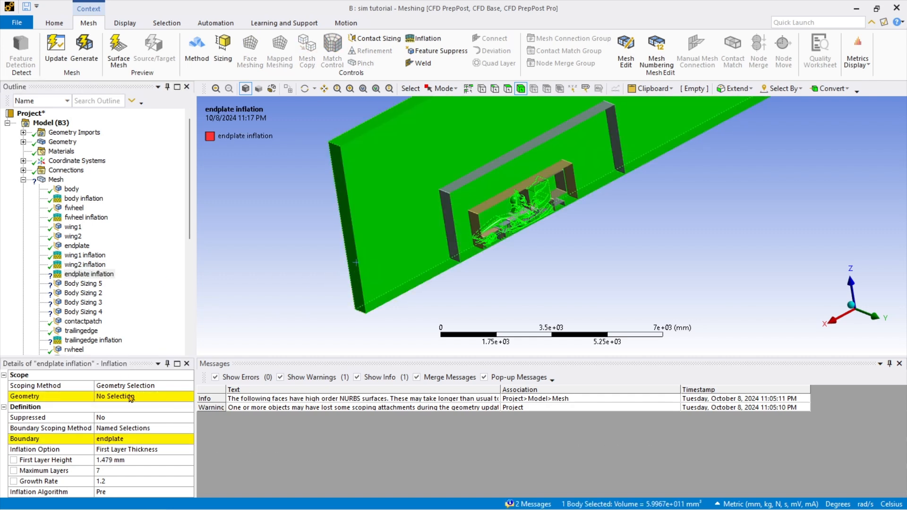
left_click(131, 398)
left_click(131, 398)
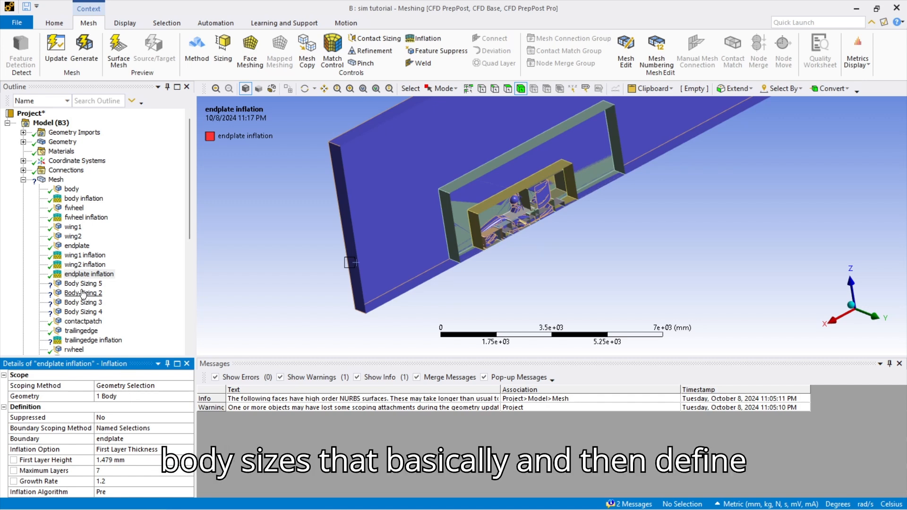
Orbit the enclosure edge-on and snap the view to look along the X axis.
scroll(387, 222, "up", 10)
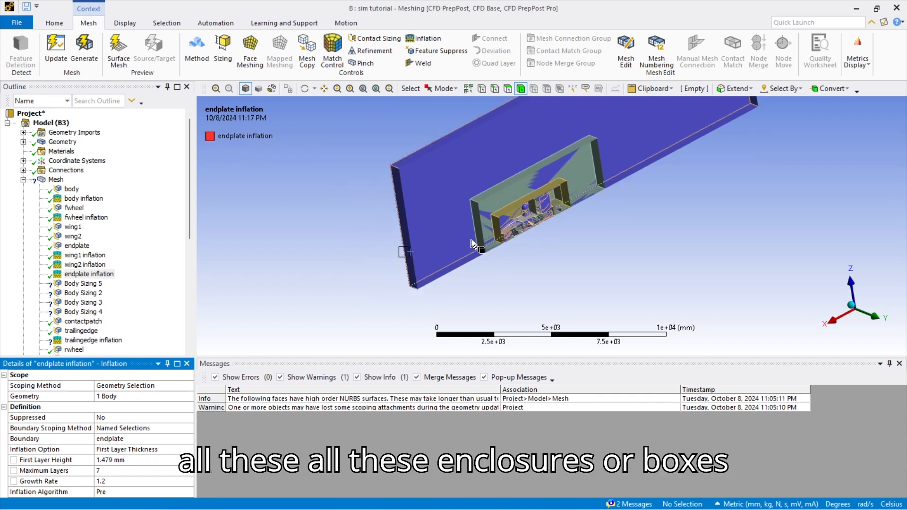
scroll(404, 240, "down", 10)
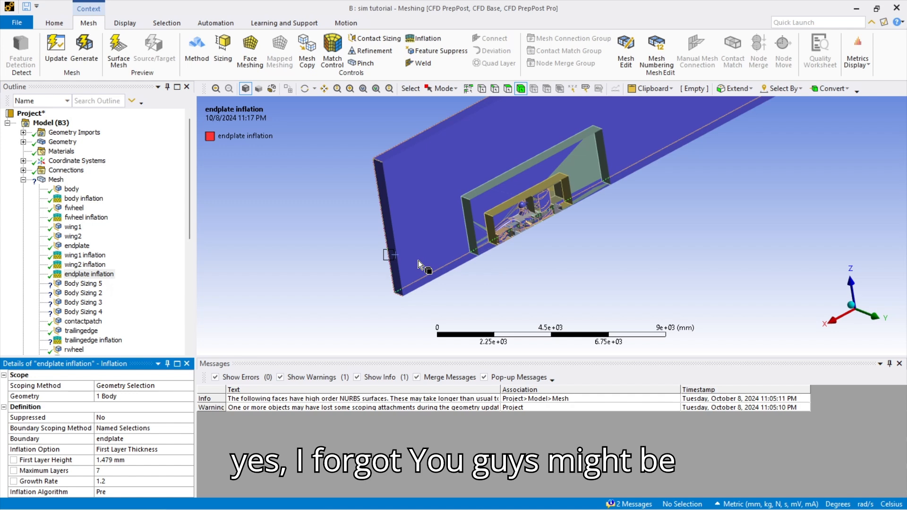
middle_click_drag(413, 242, 581, 262)
left_click(517, 254)
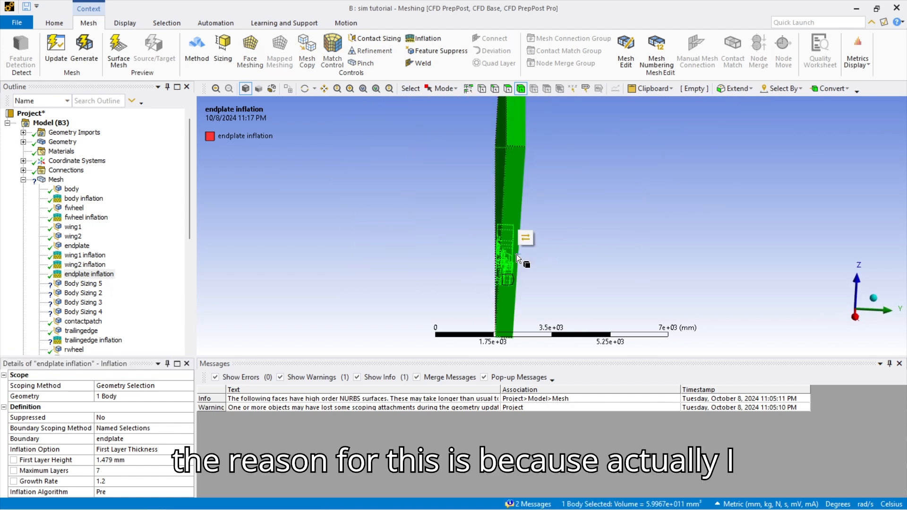
left_click(855, 316)
left_click(575, 266)
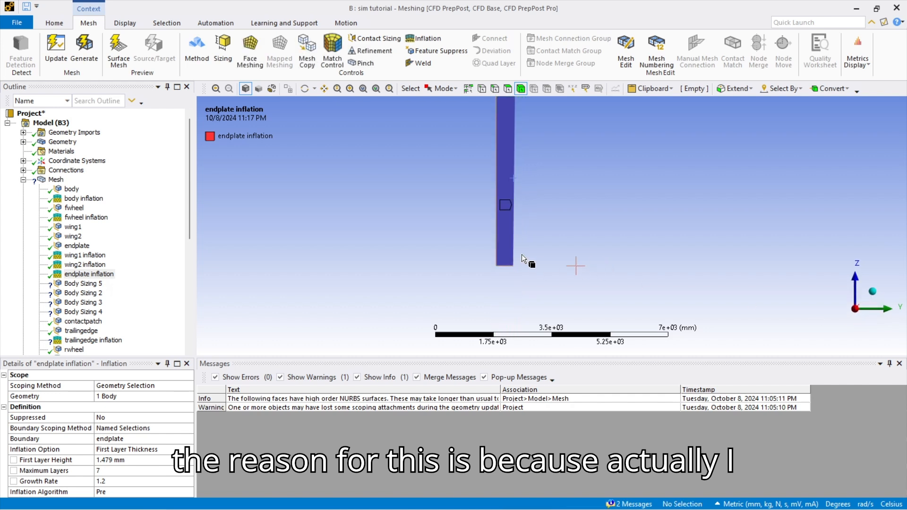
Recentre the enclosure and search Quick Launch for 'section pla'.
scroll(519, 248, "up", 2)
middle_click_drag(497, 209, 508, 300, "ctrl")
scroll(508, 300, "up", 3)
scroll(508, 300, "down", 4)
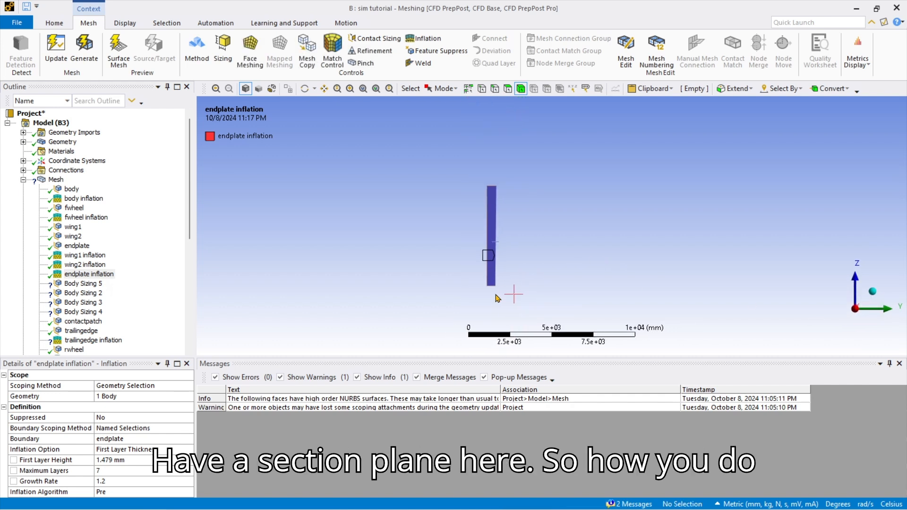
left_click(801, 21)
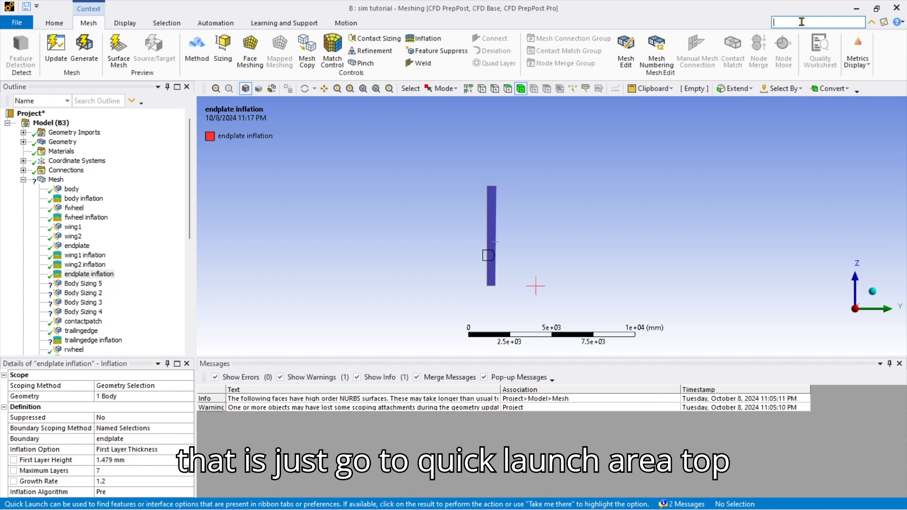
type("section")
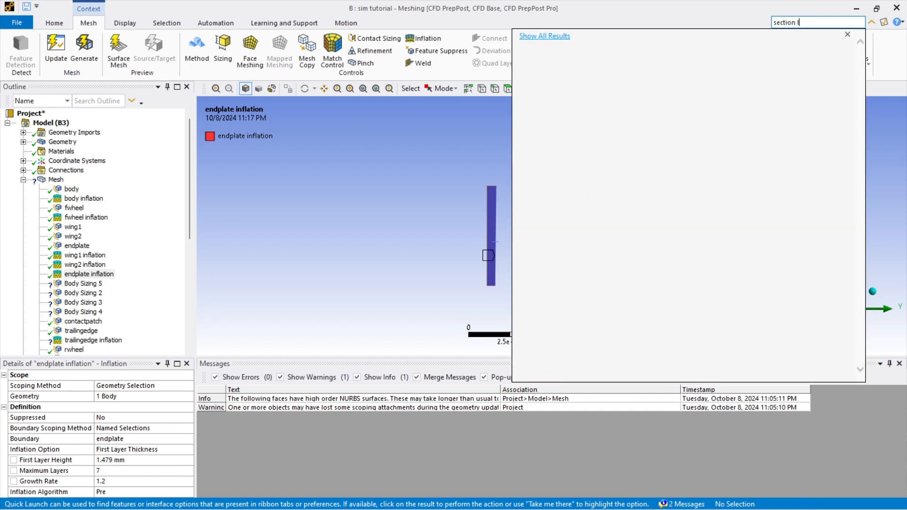
type(" plan")
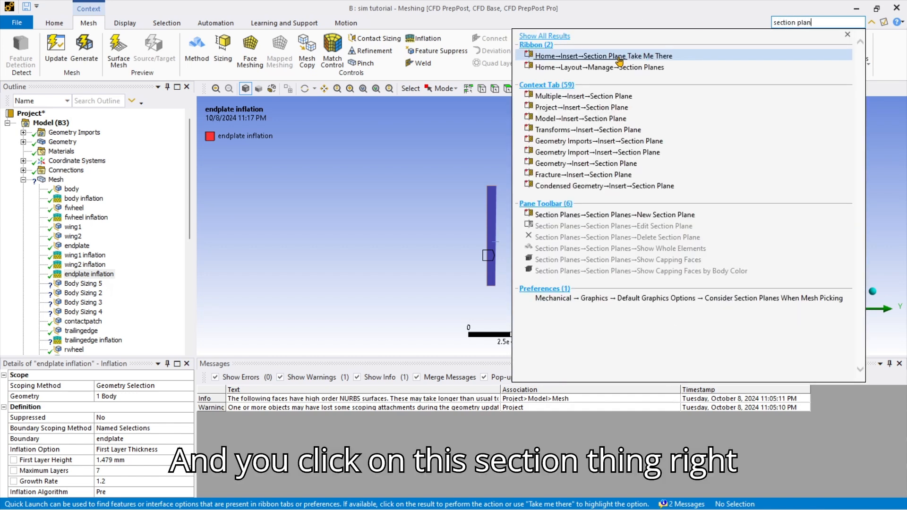
Cut a new section plane through the enclosure from the straight X-axis view.
left_click(616, 57)
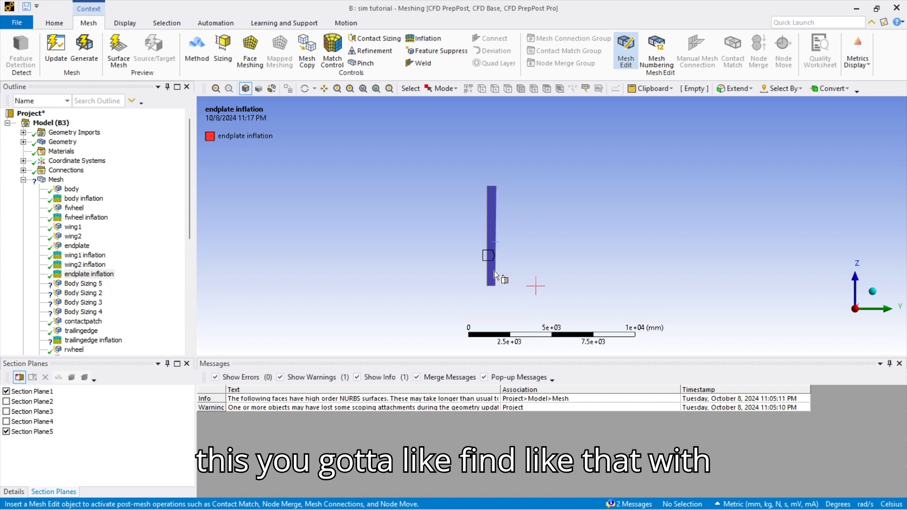
middle_click_drag(489, 242, 490, 248)
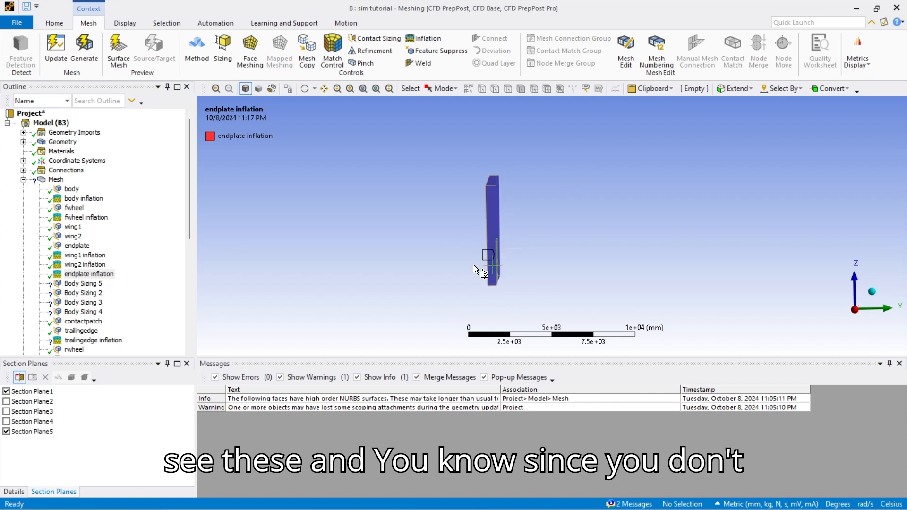
left_click(855, 310)
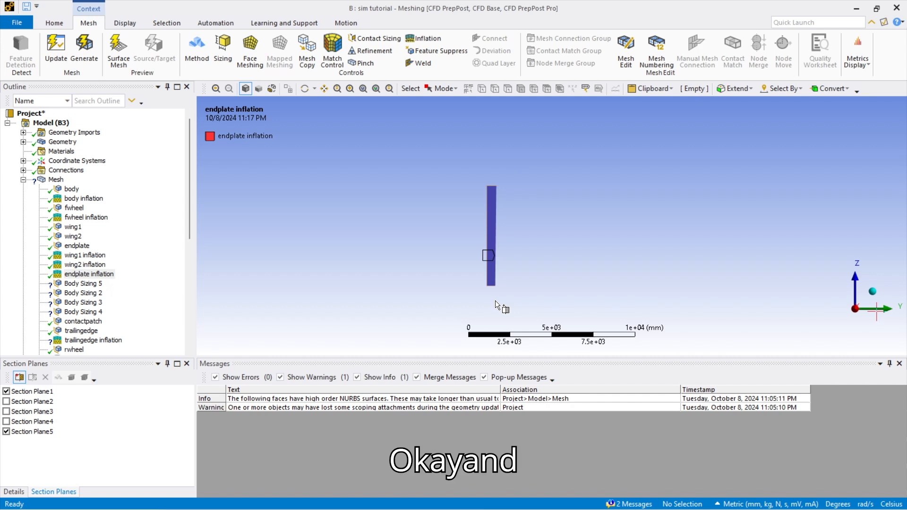
left_click_drag(580, 136, 572, 189)
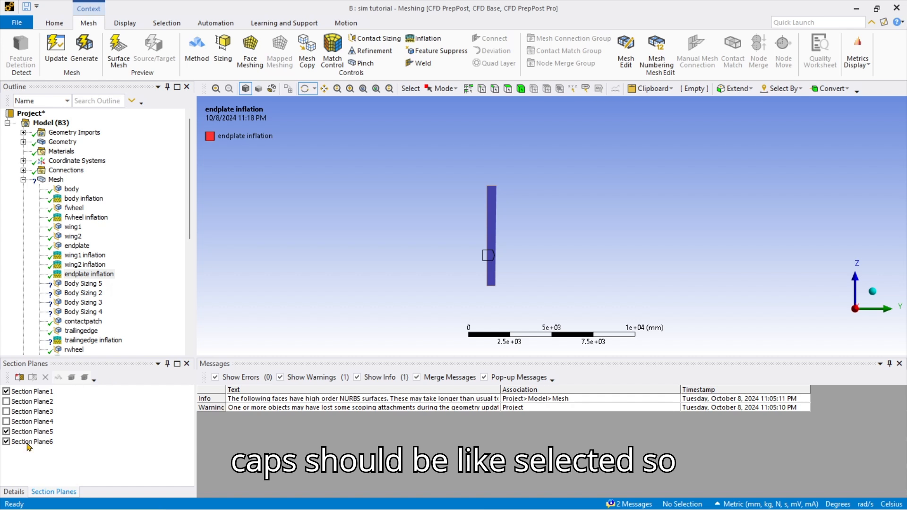
Inspect the sliced model in 3-D and return to the endplate inflation details.
left_click_drag(489, 259, 437, 278)
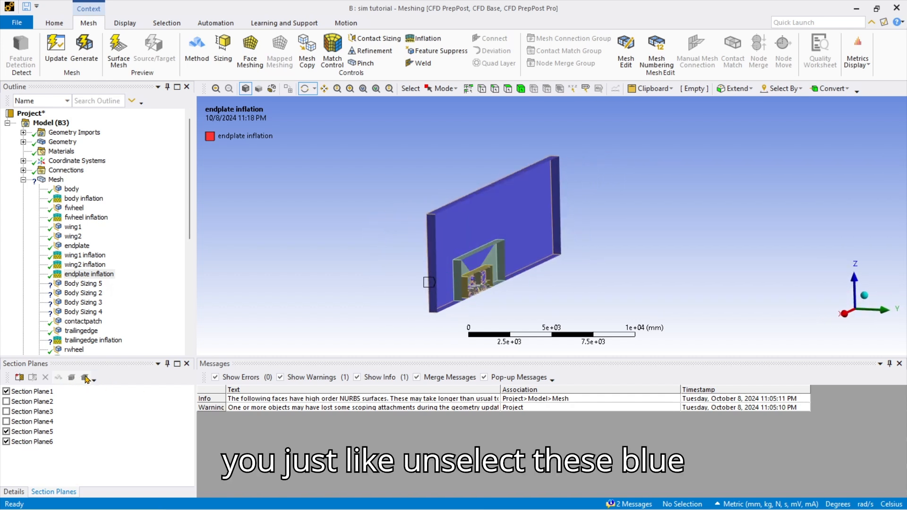
left_click_drag(519, 247, 527, 281)
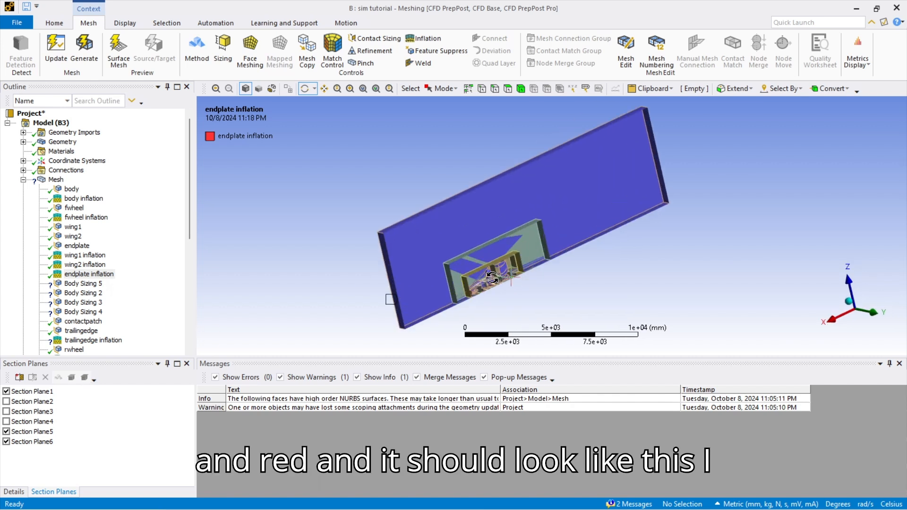
scroll(497, 279, "up", 3)
middle_click_drag(500, 277, 546, 211, "ctrl")
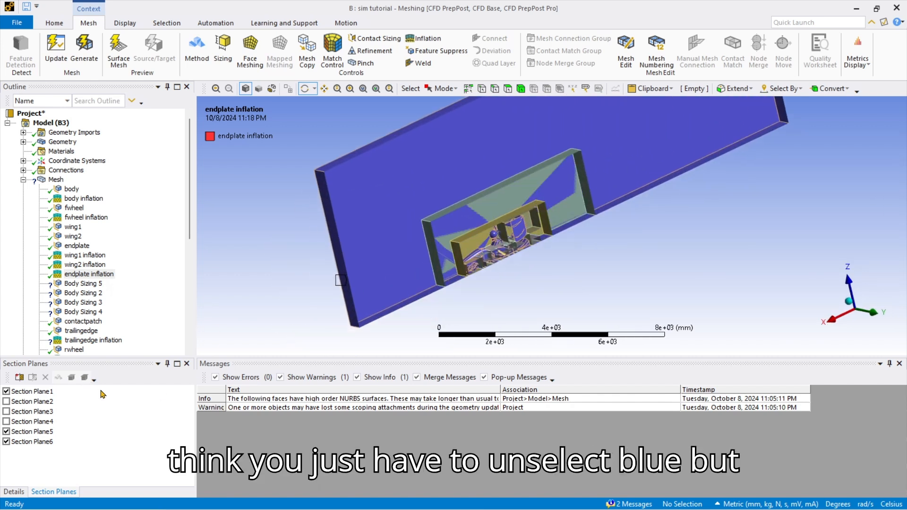
left_click(186, 364)
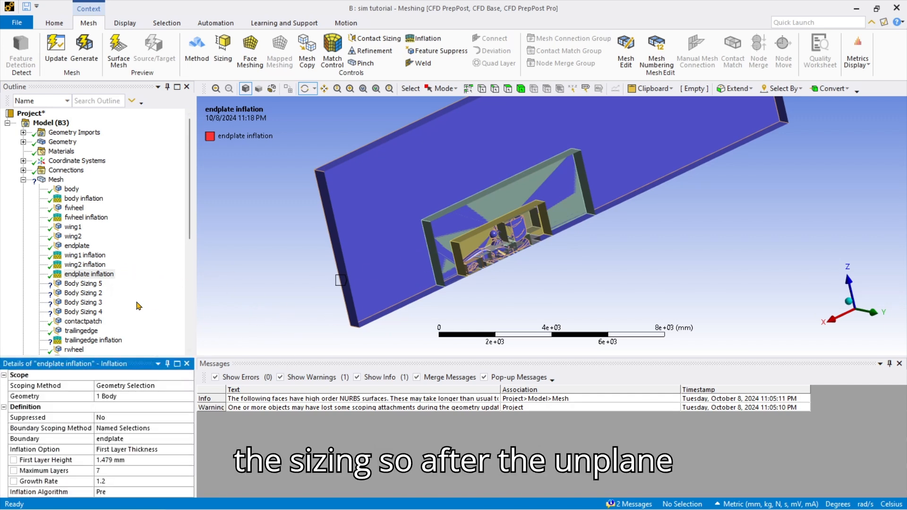
Scope Body Sizing 5 to the enclosure with the inner box as Body of Influence.
left_click(81, 283)
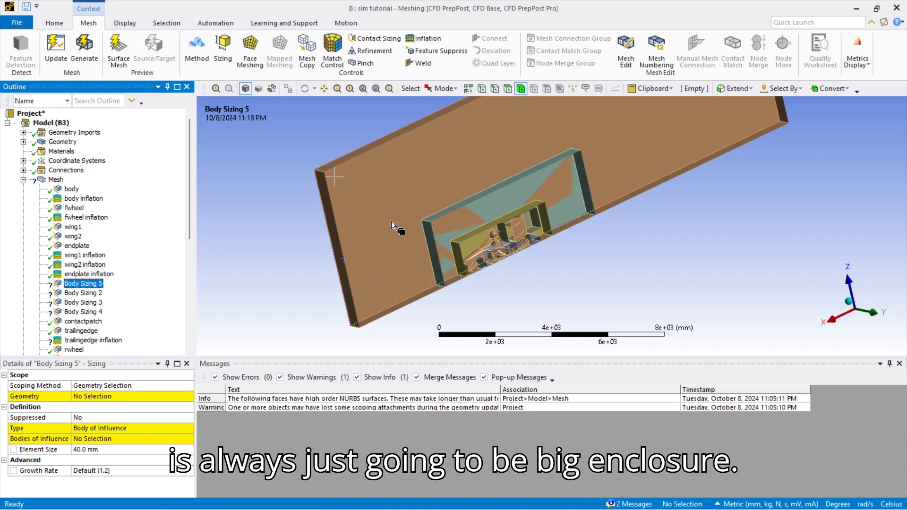
left_click(445, 206)
left_click(108, 396)
left_click(109, 396)
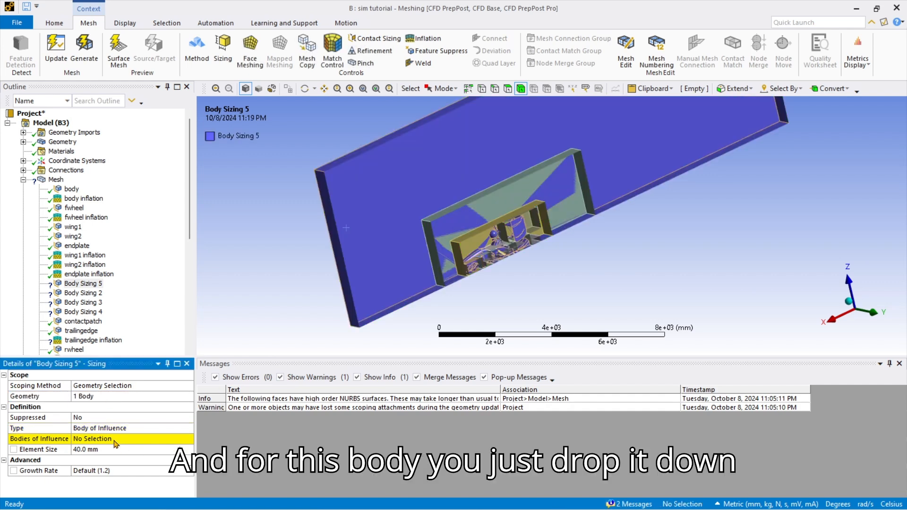
left_click(156, 428)
left_click(188, 428)
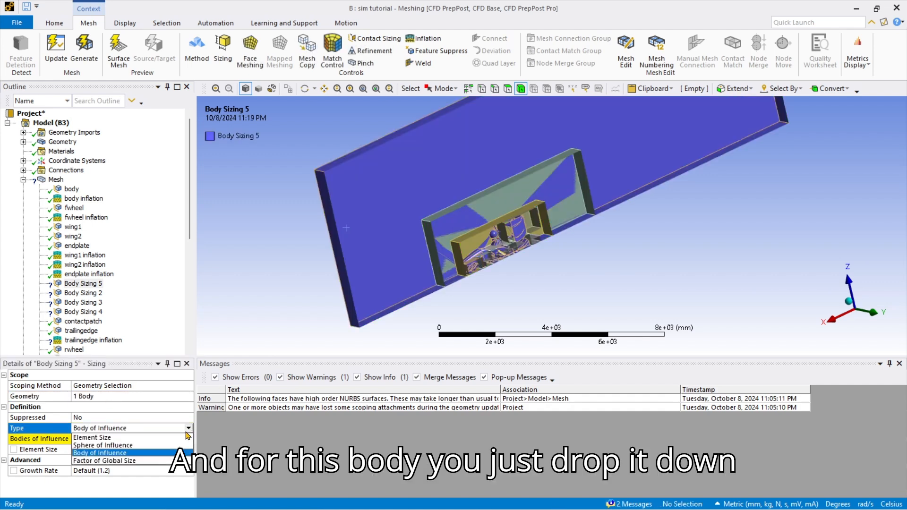
left_click(141, 453)
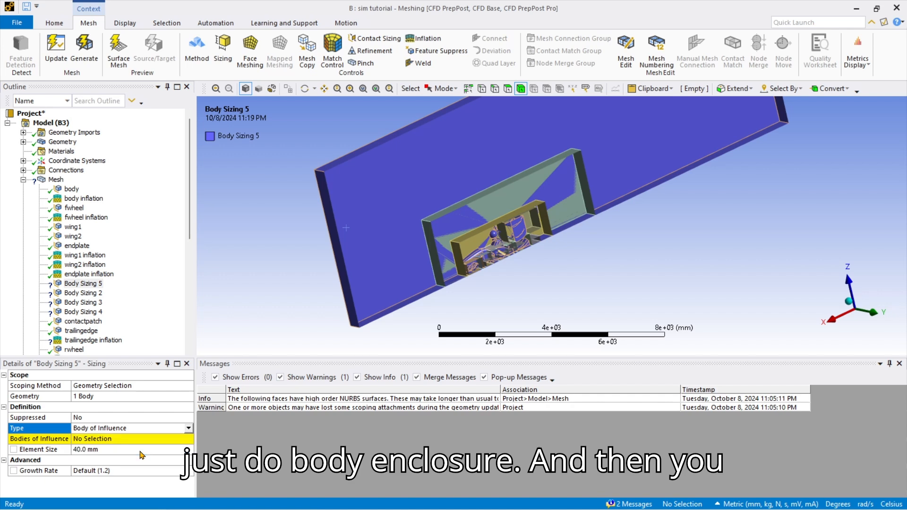
scroll(447, 251, "up", 4)
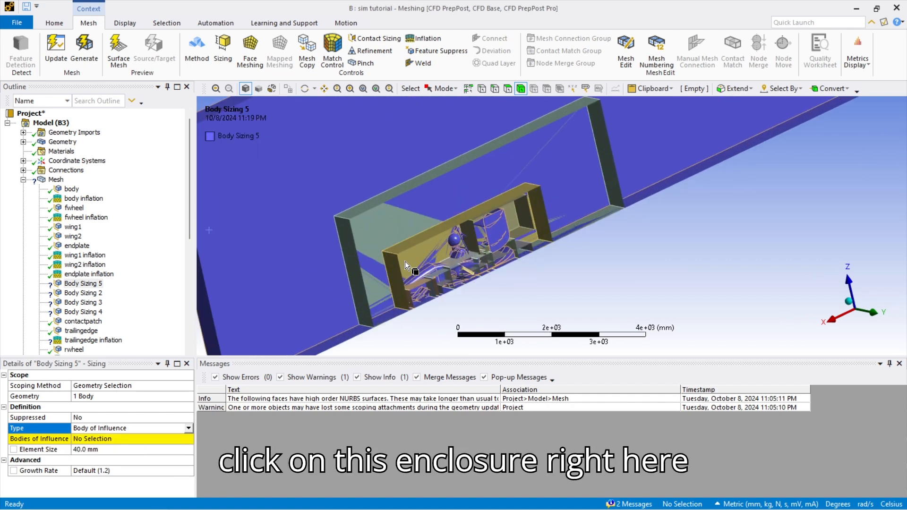
middle_click_drag(396, 266, 495, 206, "ctrl")
left_click(449, 209)
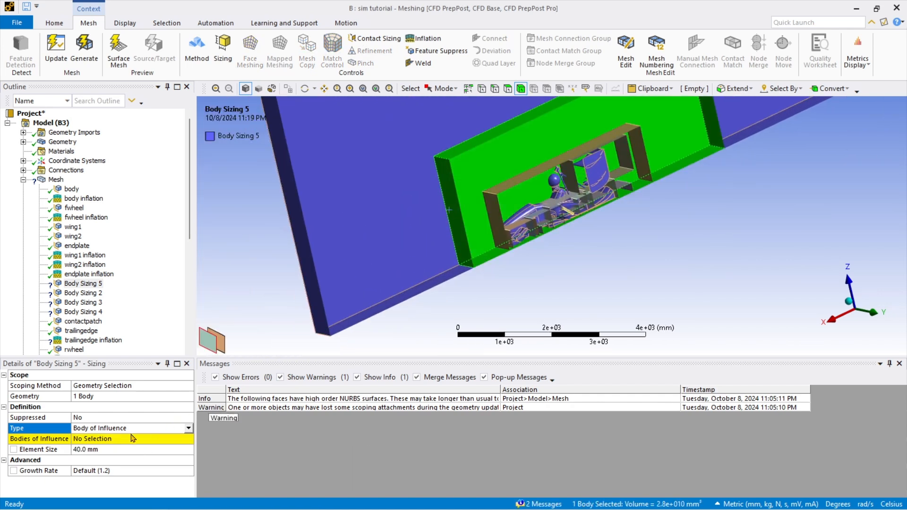
left_click(116, 438)
left_click(117, 439)
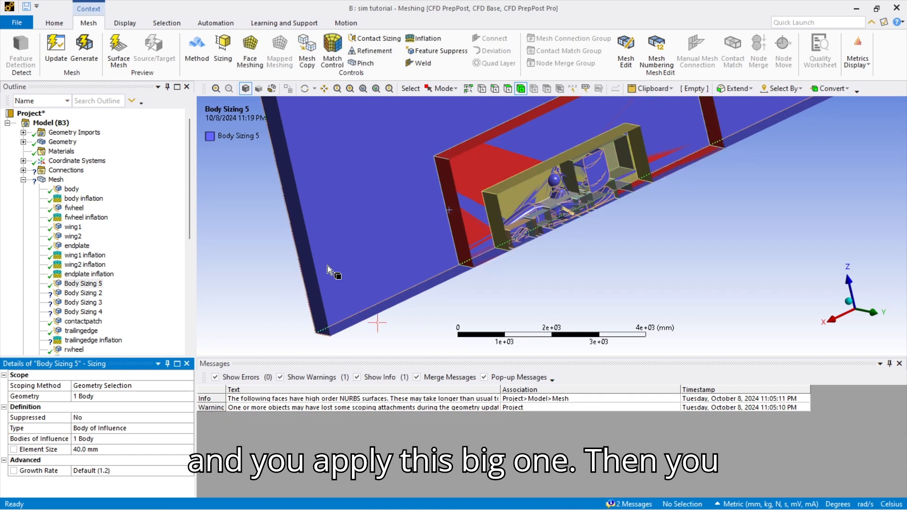
Scope Body Sizing 2 to the enclosure with the inner box around the car as influence.
left_click(83, 293)
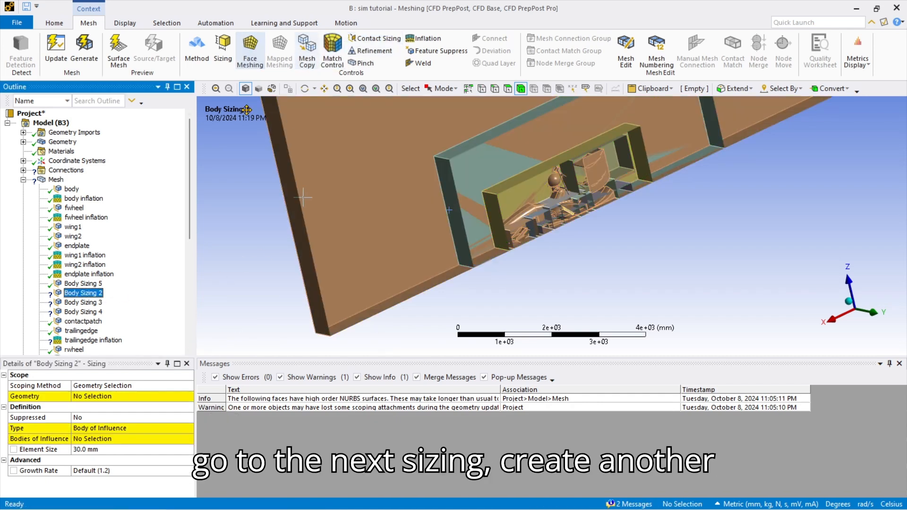
left_click(367, 237)
left_click(123, 397)
left_click(109, 396)
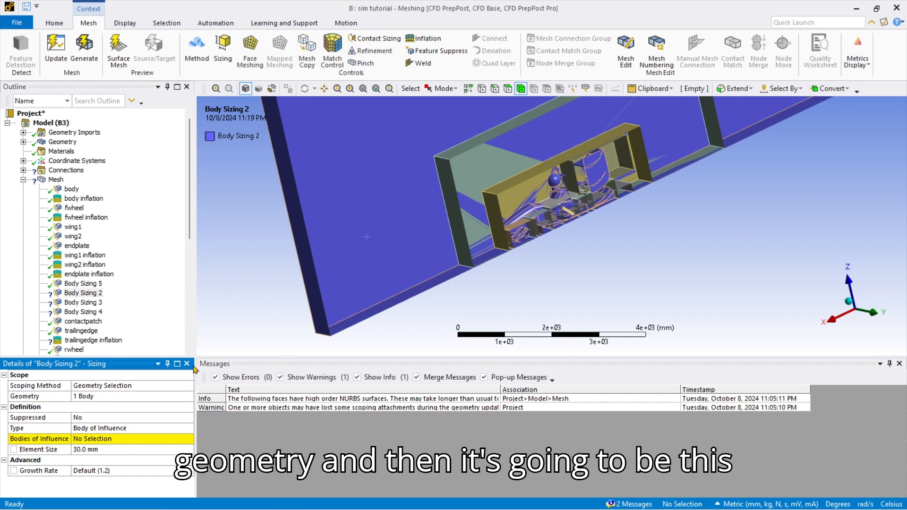
left_click(495, 211)
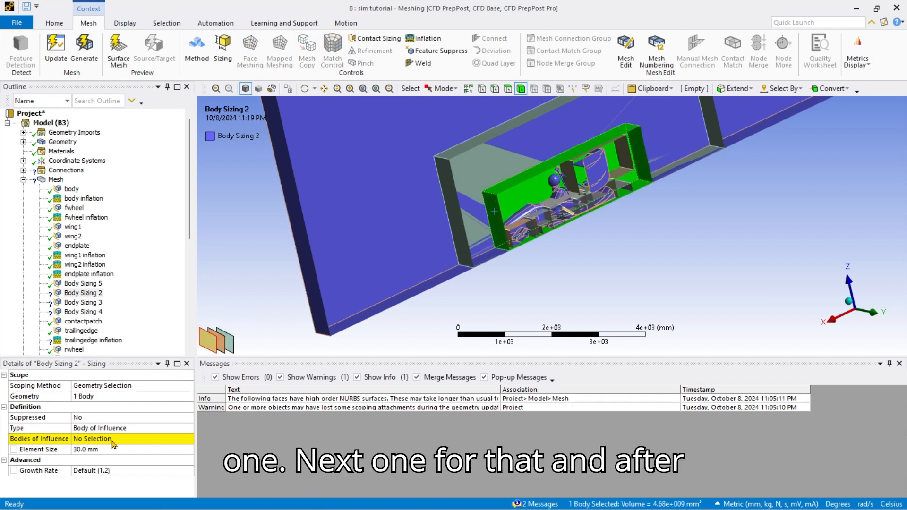
left_click(132, 439)
left_click(109, 438)
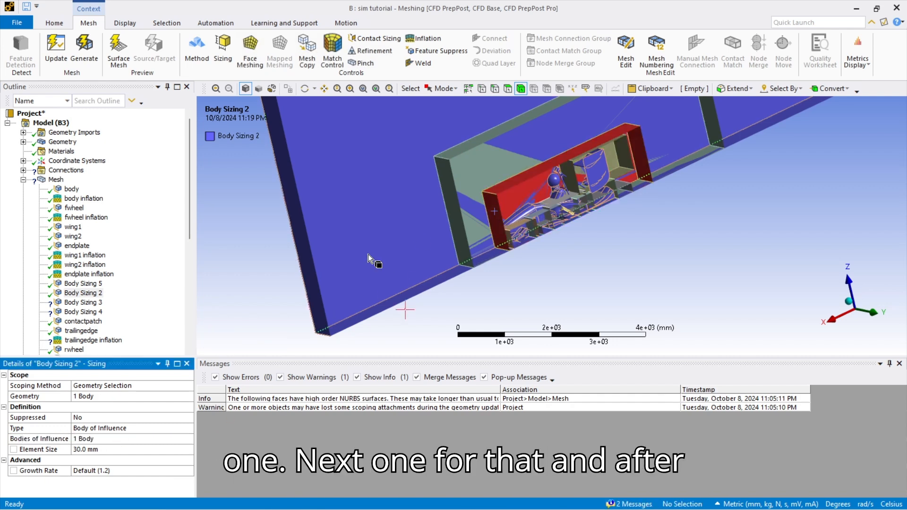
Scope Body Sizing 3 to the enclosure with the undertray box and a second box as influence.
left_click(77, 303)
left_click(325, 208)
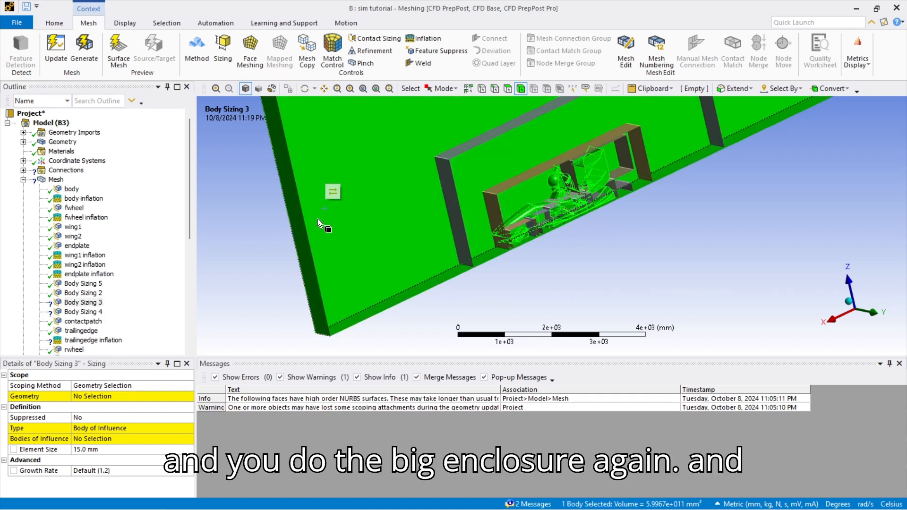
left_click(91, 397)
left_click(91, 397)
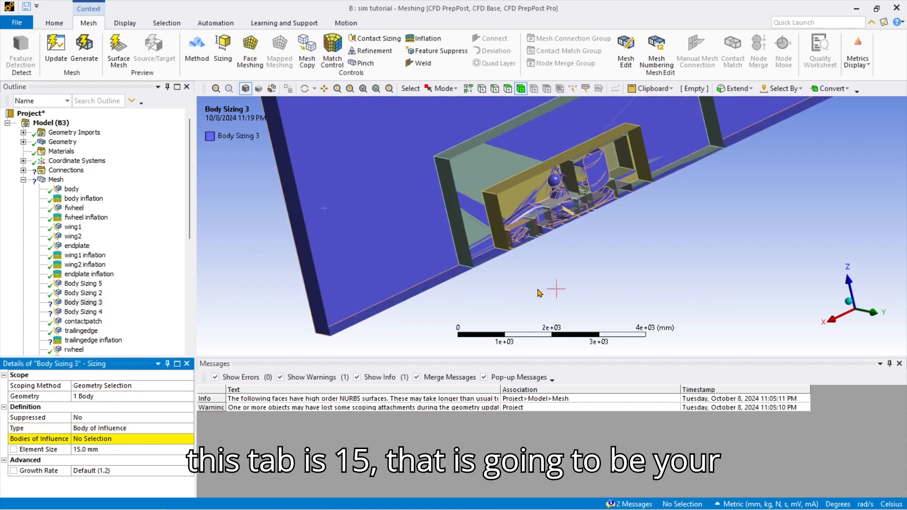
scroll(535, 218, "up", 3)
scroll(534, 220, "up", 5)
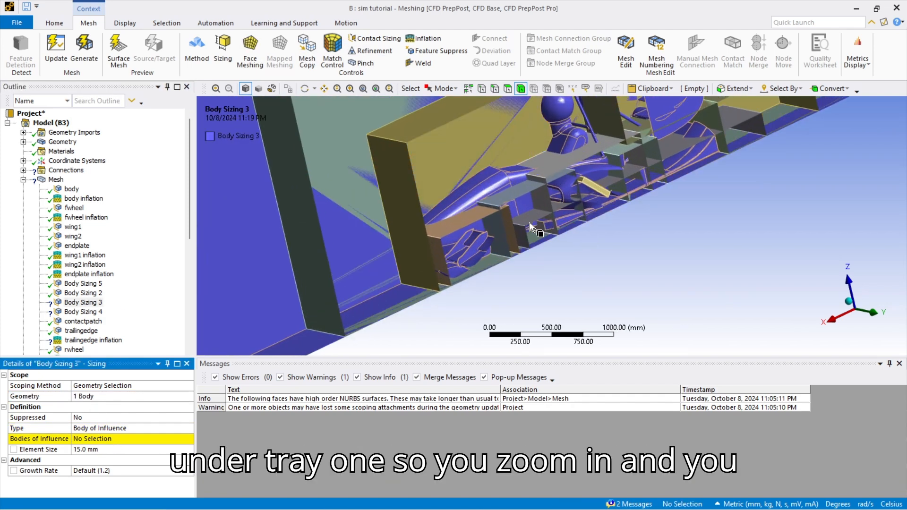
left_click(525, 218)
scroll(534, 214, "down", 5)
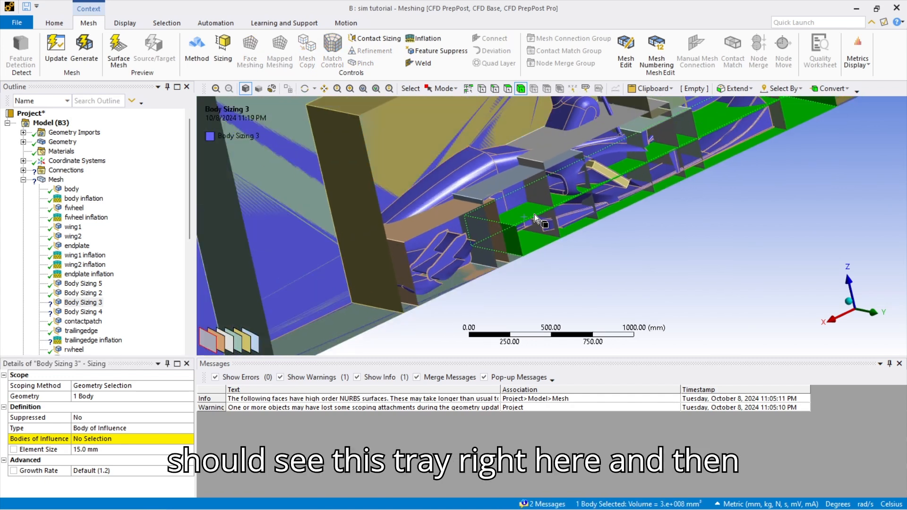
middle_click_drag(591, 197, 568, 214, "ctrl")
scroll(641, 174, "up", 2)
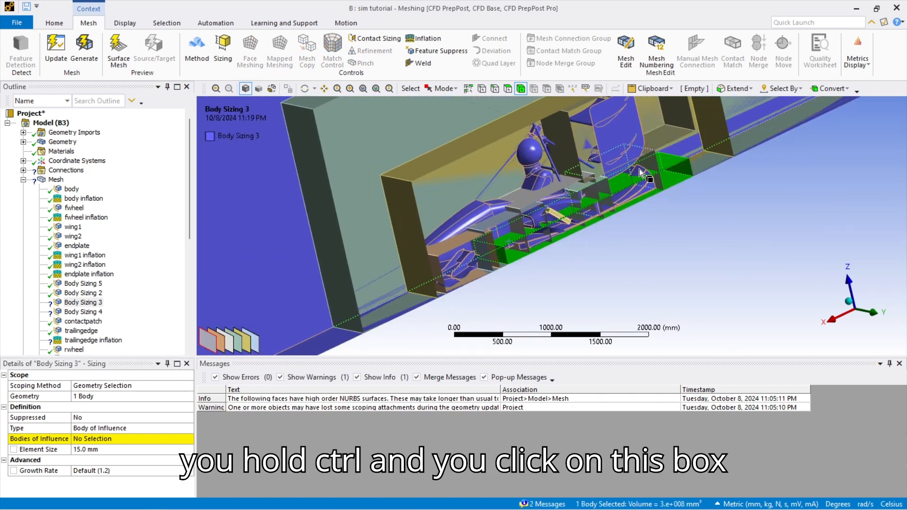
left_click(681, 148, "ctrl")
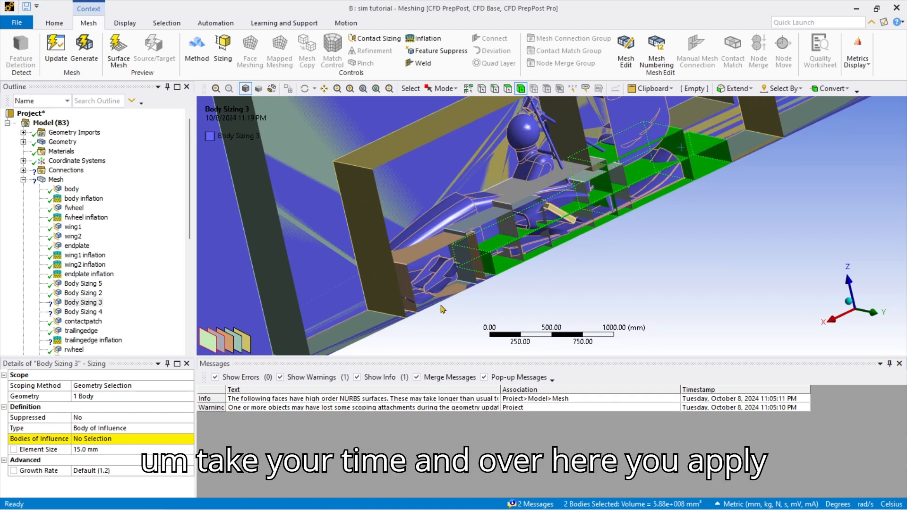
left_click(103, 440)
left_click(84, 439)
scroll(460, 242, "up", 3)
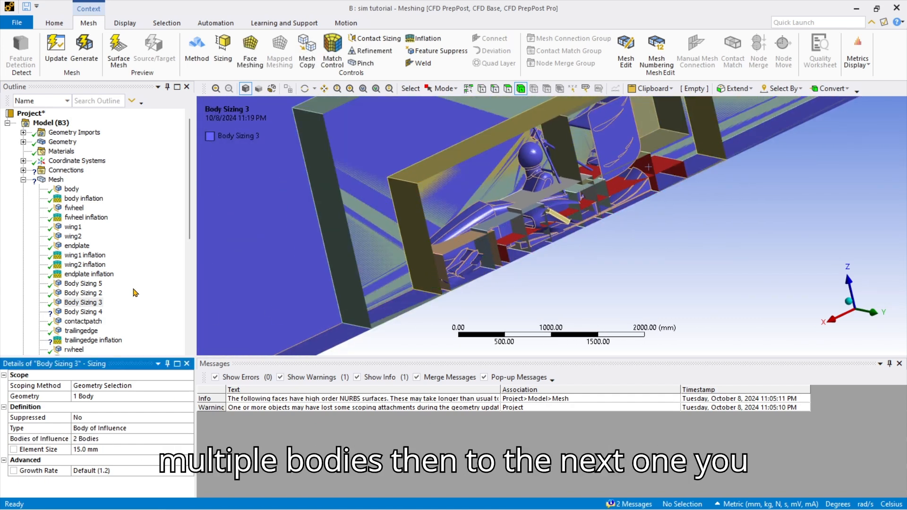
Scope Body Sizing 4 (10.0 mm) to the enclosure with three small boxes as bodies of influence.
left_click(83, 311)
left_click(292, 283)
left_click(132, 396)
left_click(103, 396)
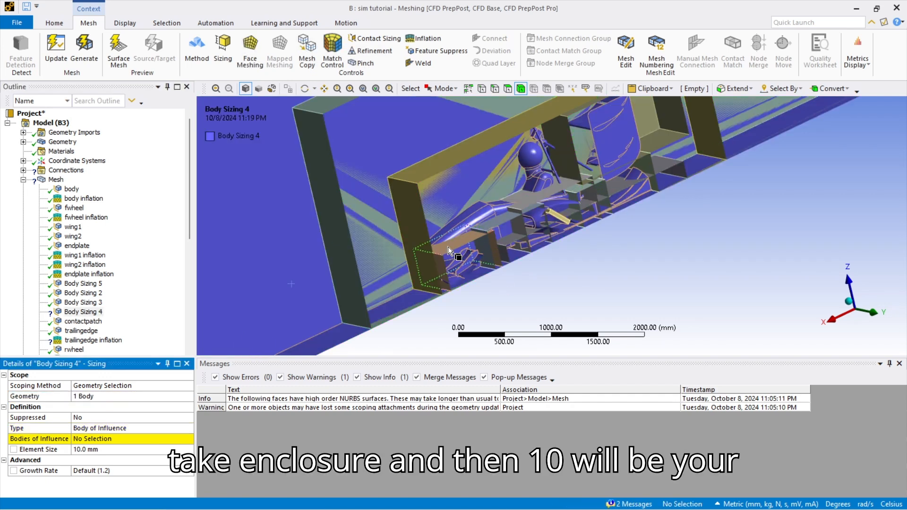
left_click(475, 236)
left_click(539, 217, "ctrl")
scroll(545, 215, "up", 3)
scroll(545, 215, "up", 1)
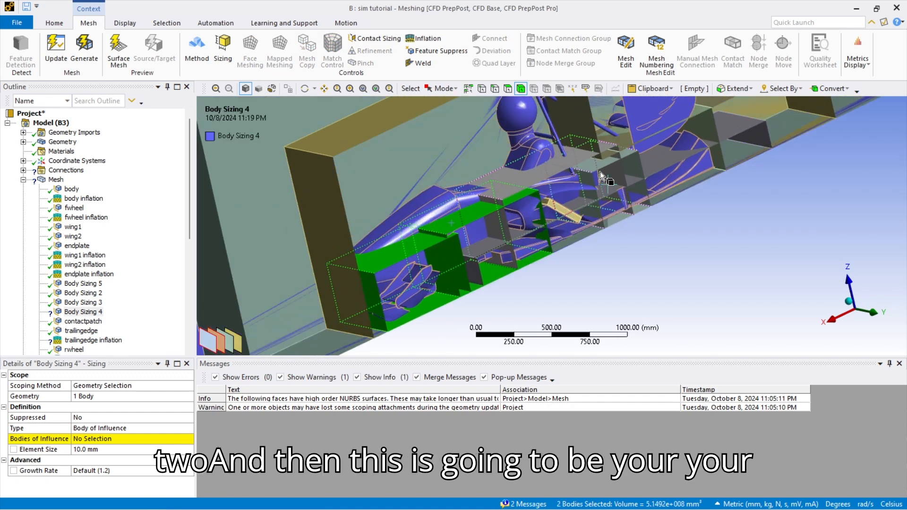
left_click(614, 167, "ctrl")
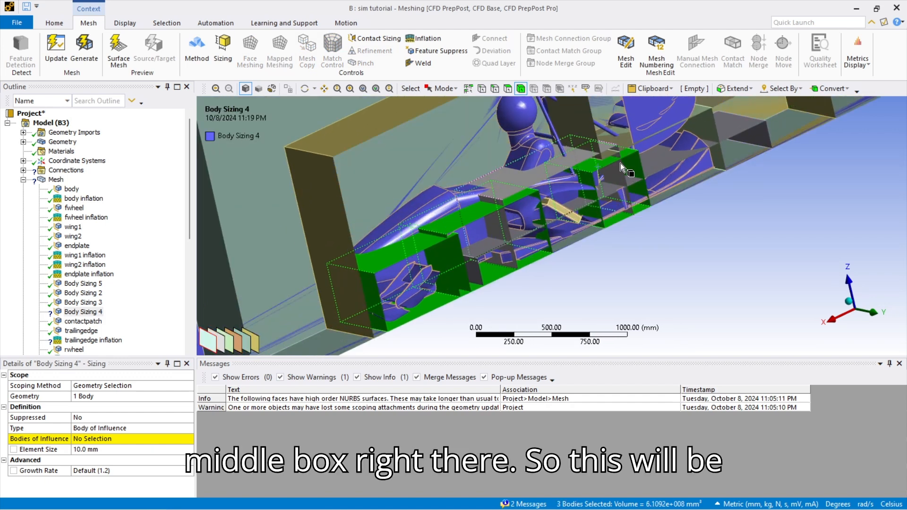
scroll(613, 168, "down", 2)
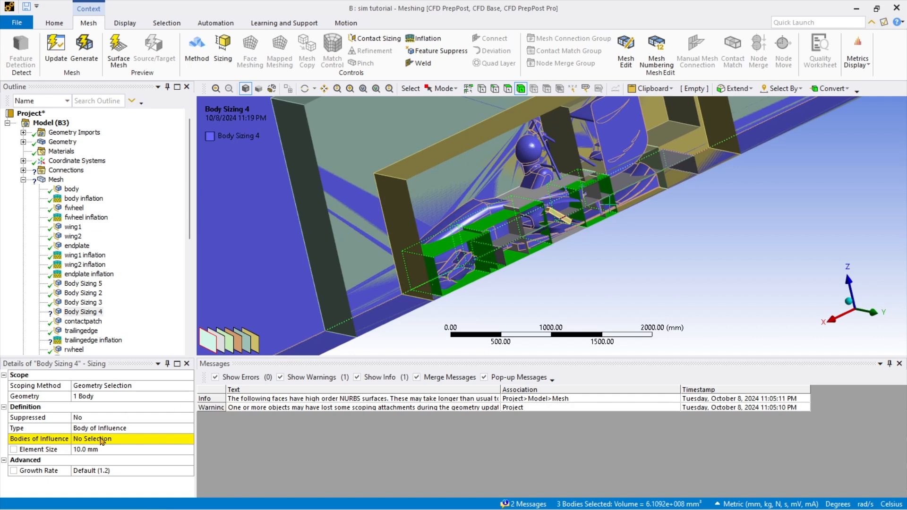
left_click(101, 441)
left_click(82, 439)
left_click(83, 322)
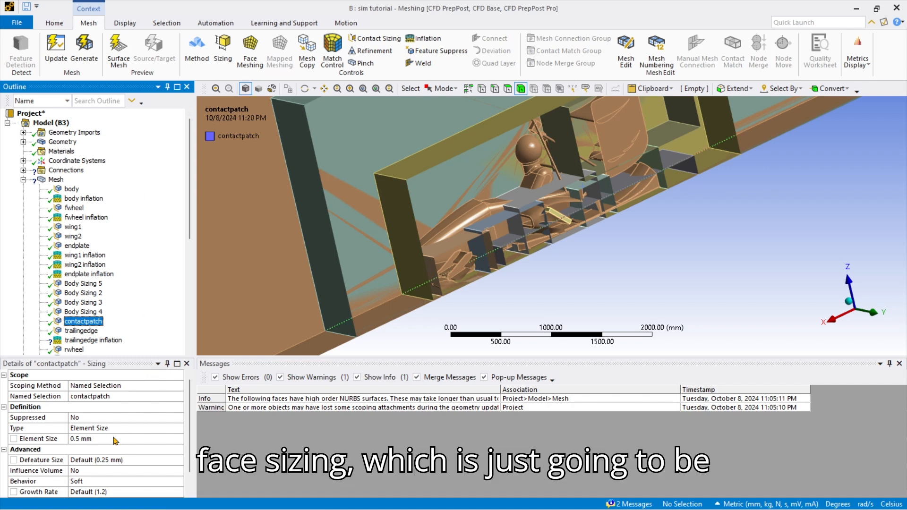
Scope the trailingedge inflation to the enclosure body.
left_click(67, 331)
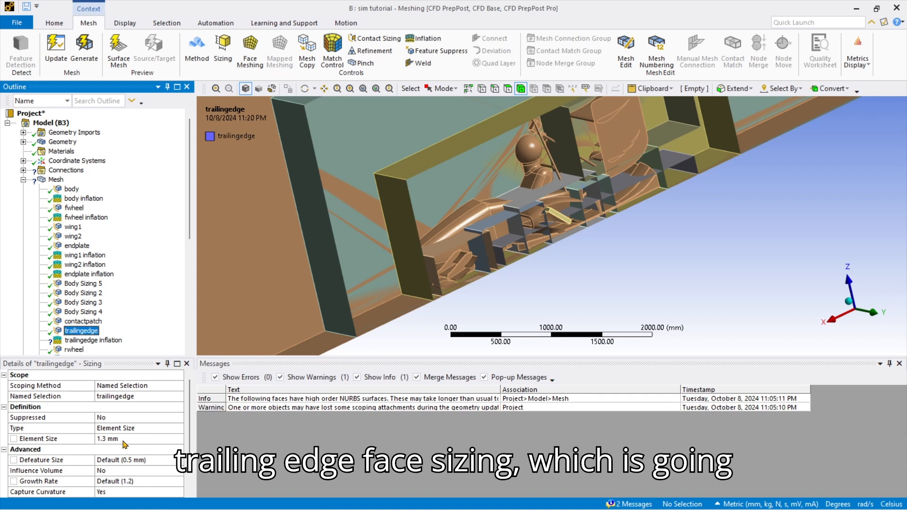
left_click(93, 340)
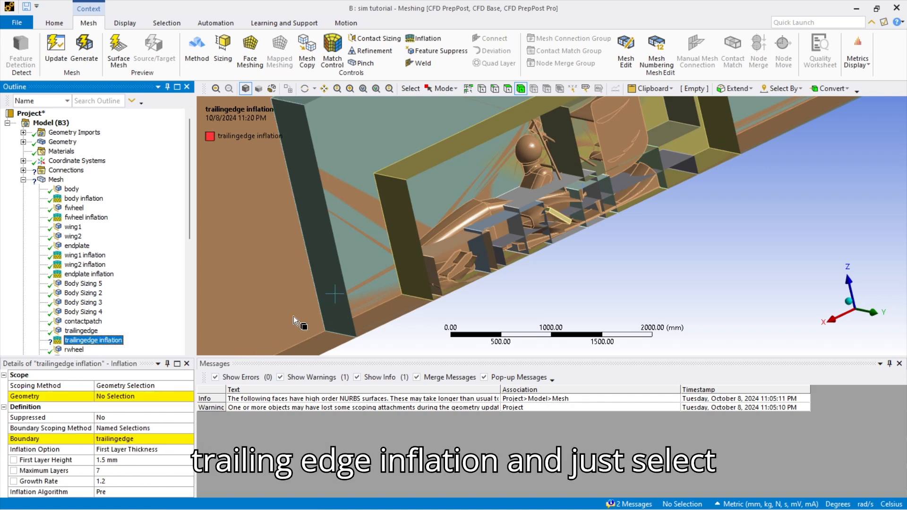
scroll(262, 277, "down", 2)
left_click(283, 278)
left_click(133, 399)
left_click(108, 396)
scroll(99, 283, "down", 3)
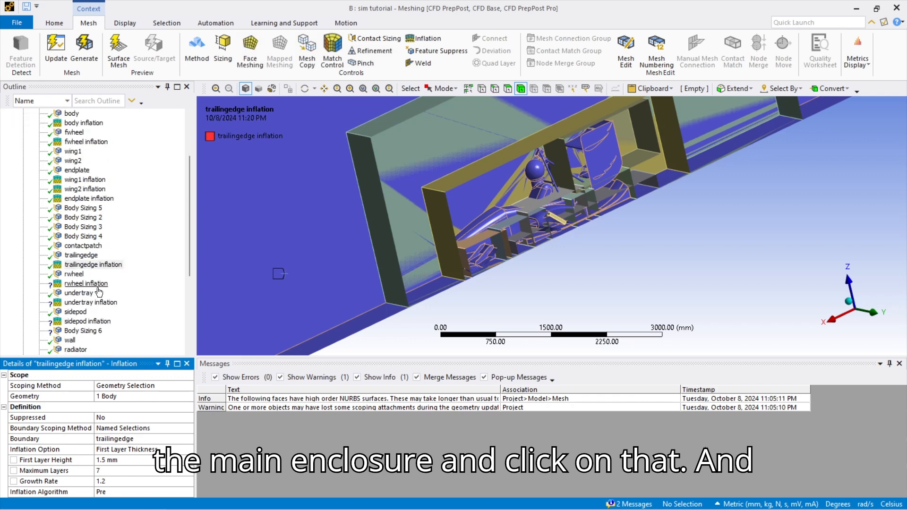
Scope the rwheel inflation to the enclosure body.
left_click(74, 274)
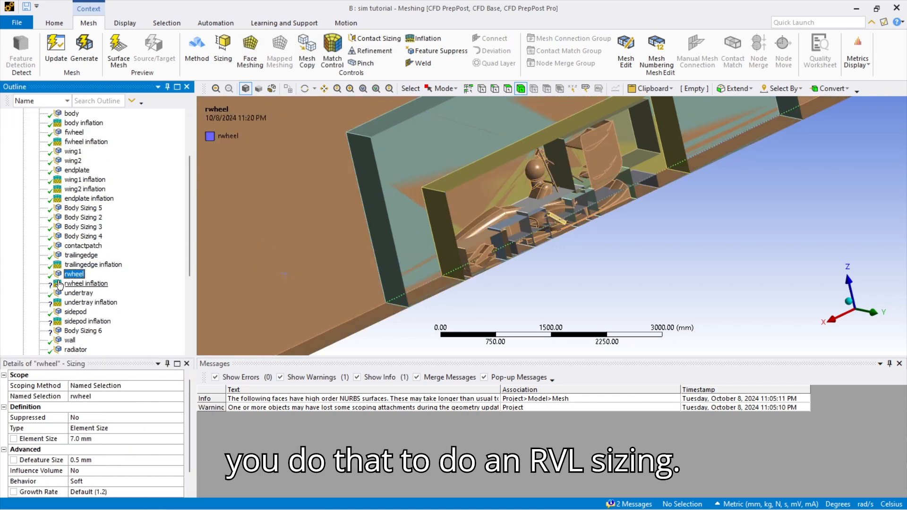
left_click(85, 283)
left_click(206, 310)
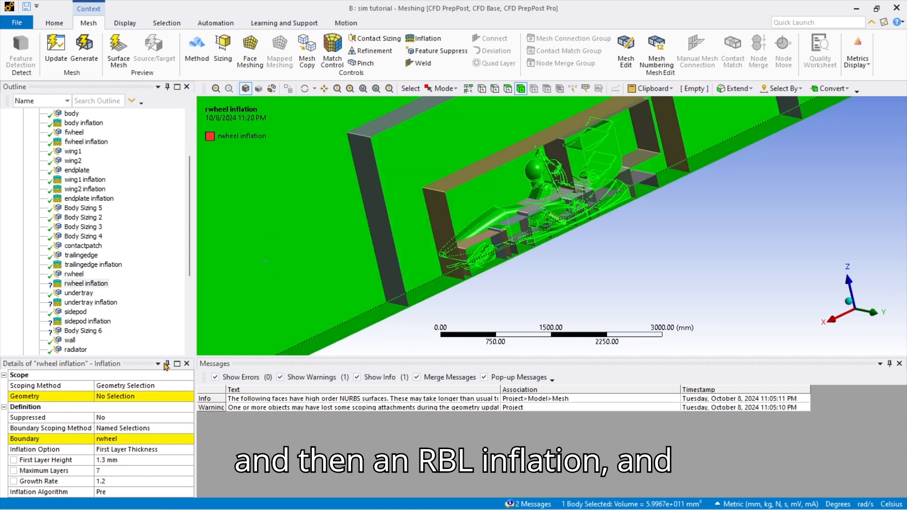
left_click(132, 396)
left_click(108, 396)
Scope the undertray inflation to the enclosure body.
left_click(78, 293)
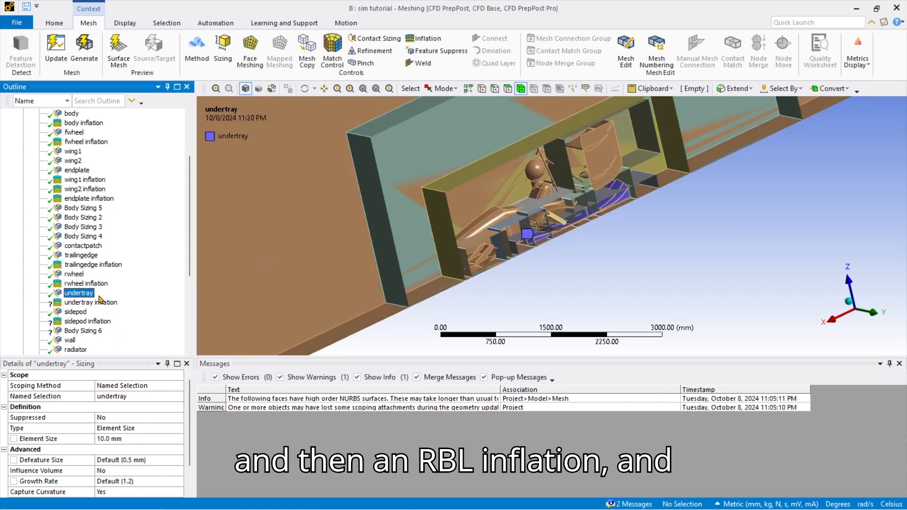
left_click(90, 302)
left_click(231, 303)
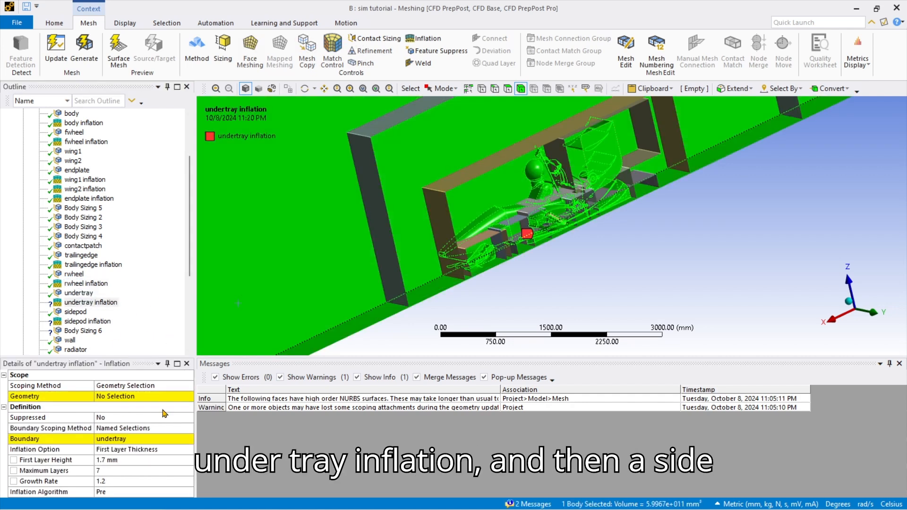
left_click(132, 396)
left_click(107, 397)
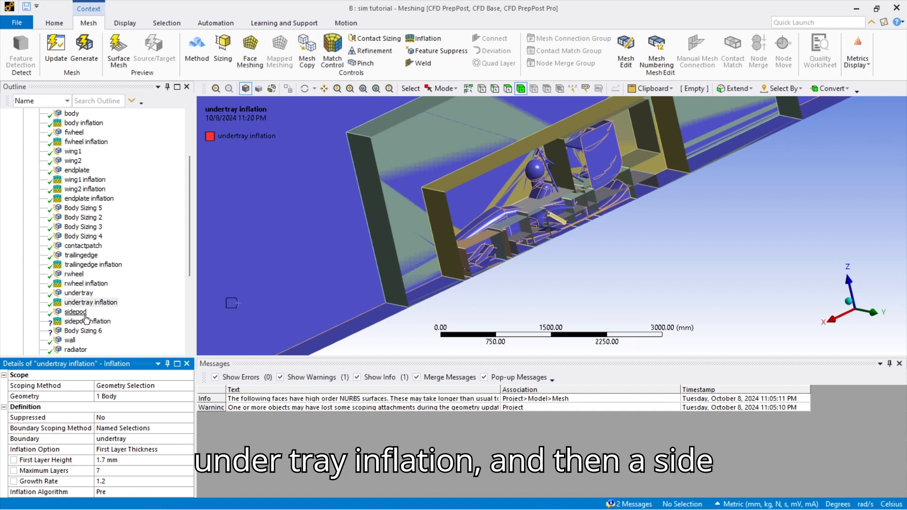
Scope the sidepod inflation to the enclosure body.
left_click(83, 313)
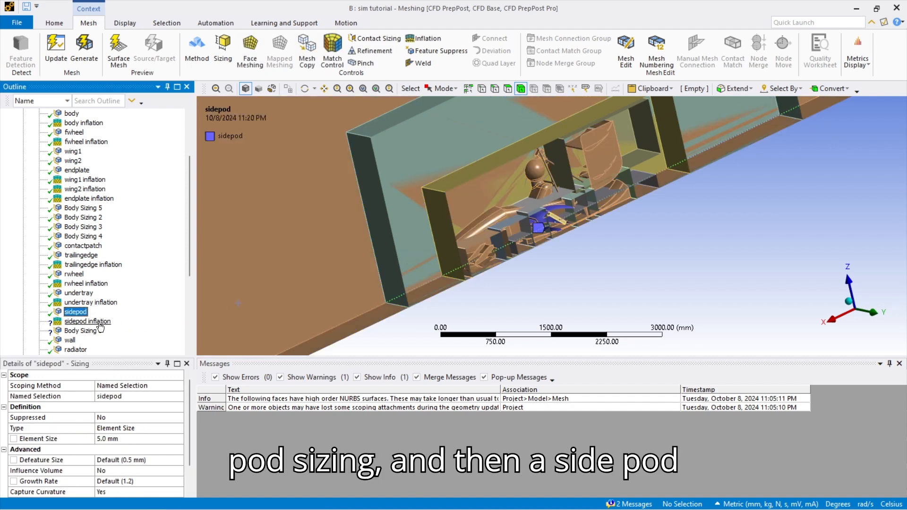
left_click(99, 323)
left_click(242, 311)
left_click(130, 396)
left_click(118, 397)
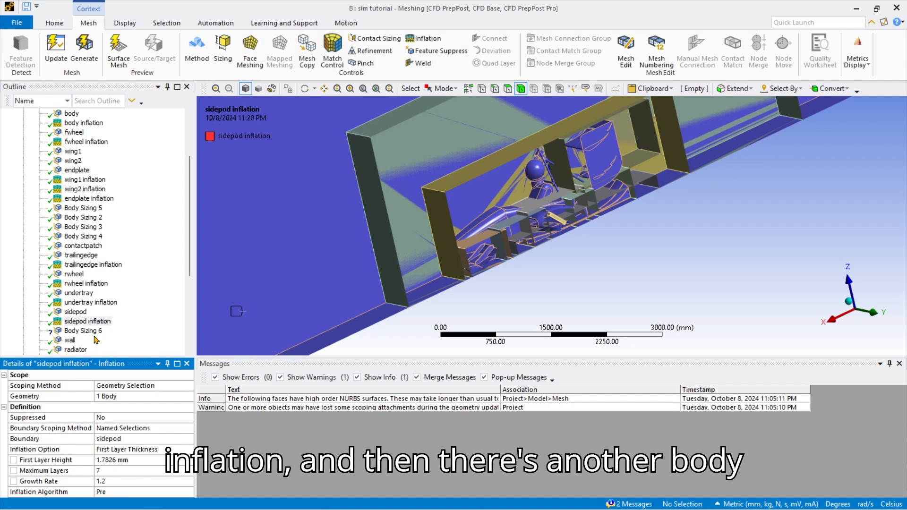
left_click(97, 332)
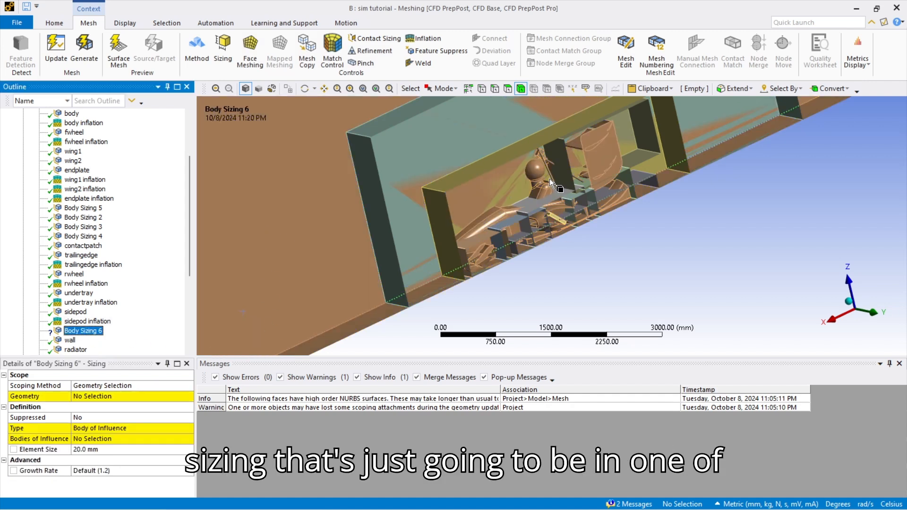
Set the enclosure as Body Sizing 6 geometry and the central box as its body of influence.
left_click(314, 249)
left_click(130, 397)
left_click(118, 397)
scroll(518, 211, "up", 3)
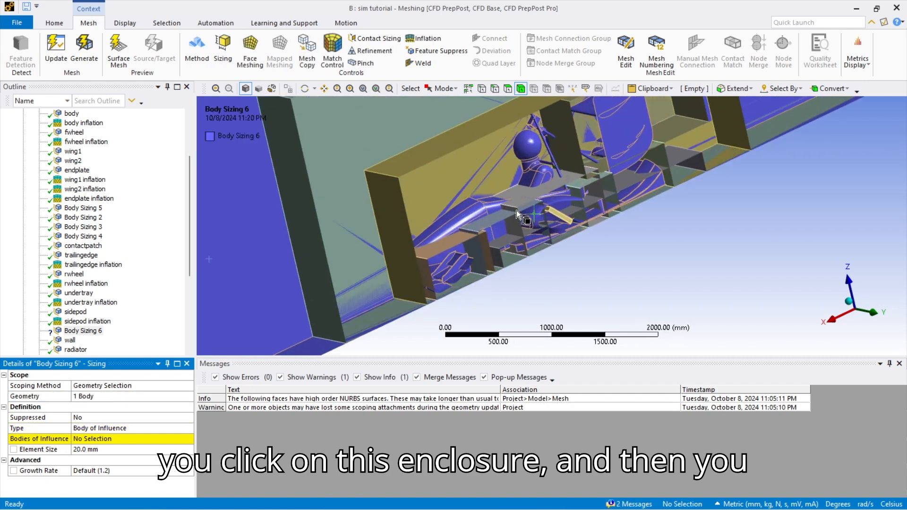
left_click(523, 199)
scroll(495, 227, "up", 3)
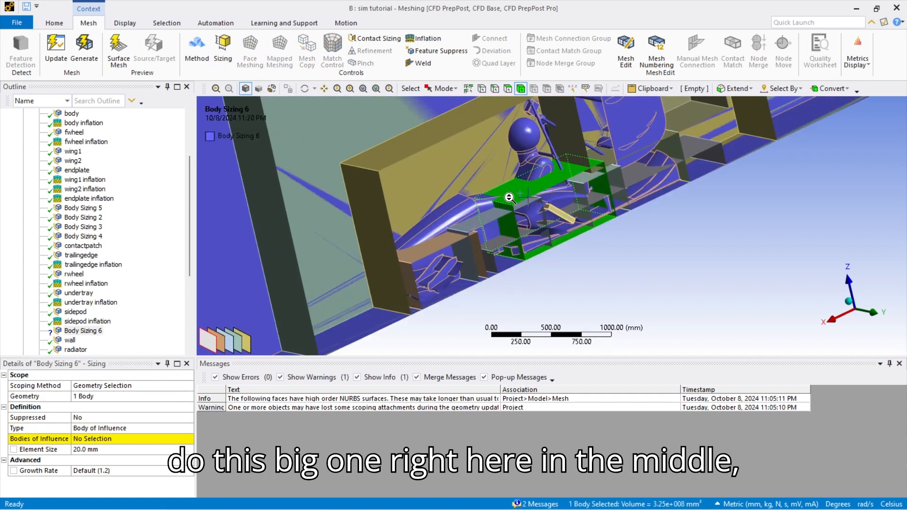
left_click(116, 439)
left_click(94, 438)
scroll(81, 283, "down", 3)
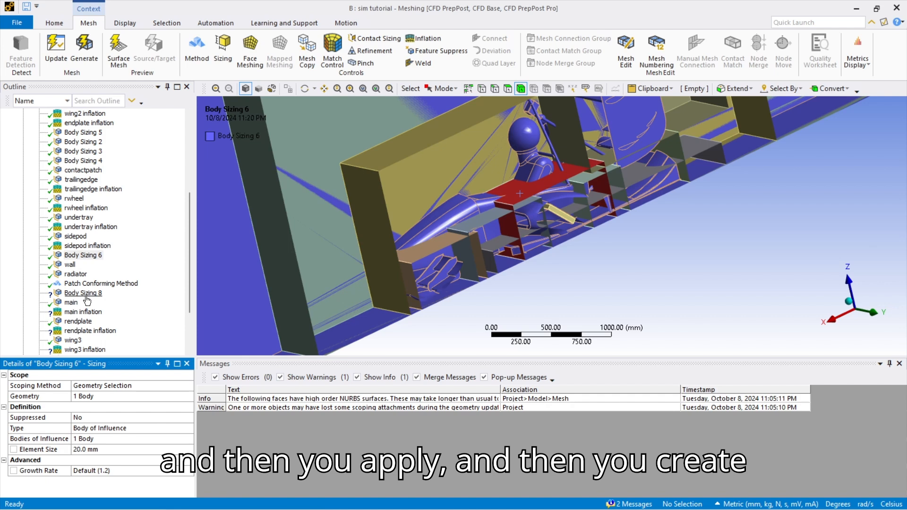
Review the wall and radiator sizings and the Patch Conforming Method settings.
left_click(69, 265)
scroll(286, 311, "down", 5)
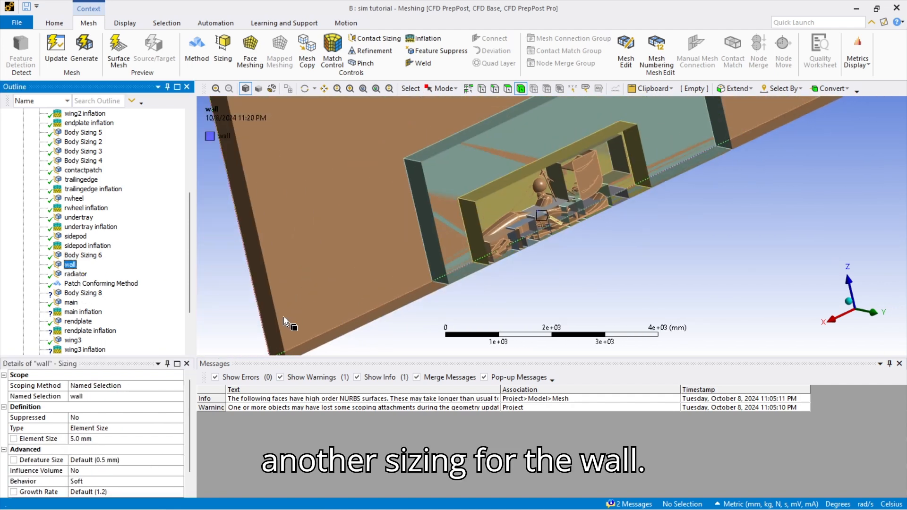
left_click(76, 274)
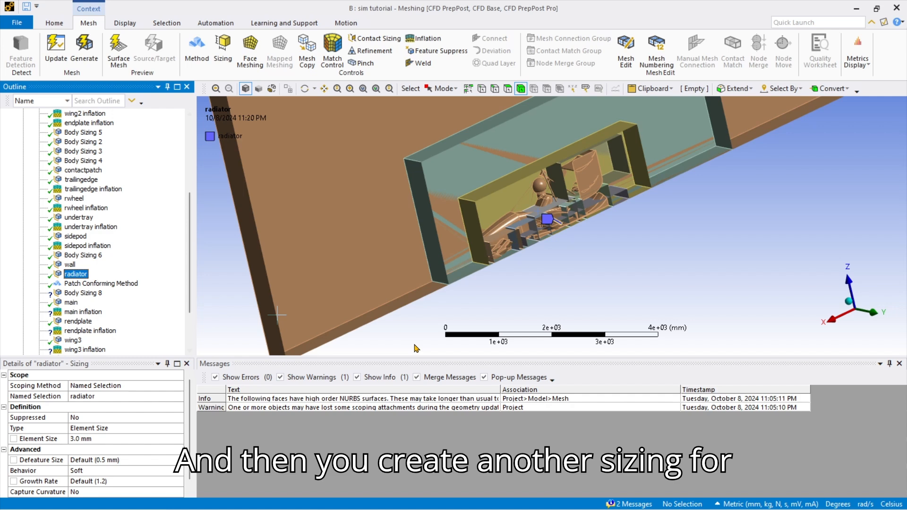
left_click(94, 283)
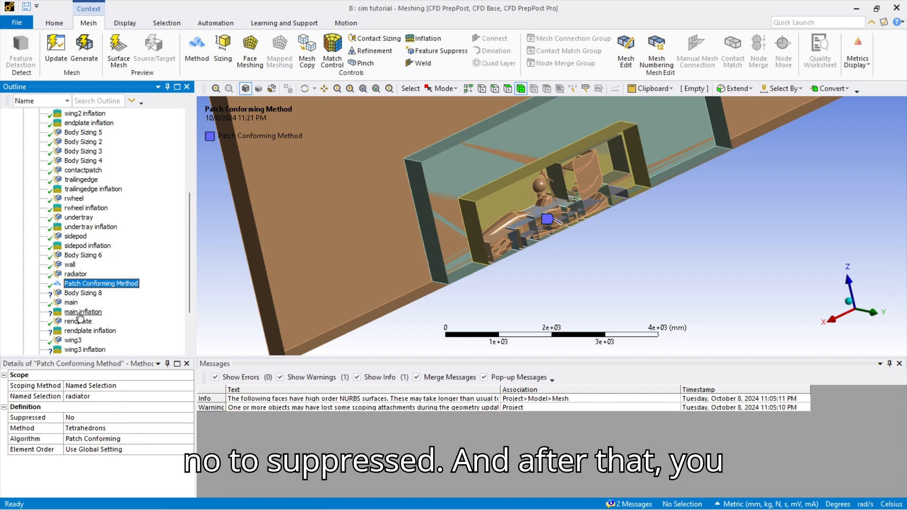
Scope Body Sizing 8 to the enclosure, with the rear wing box as influence body.
left_click(84, 293)
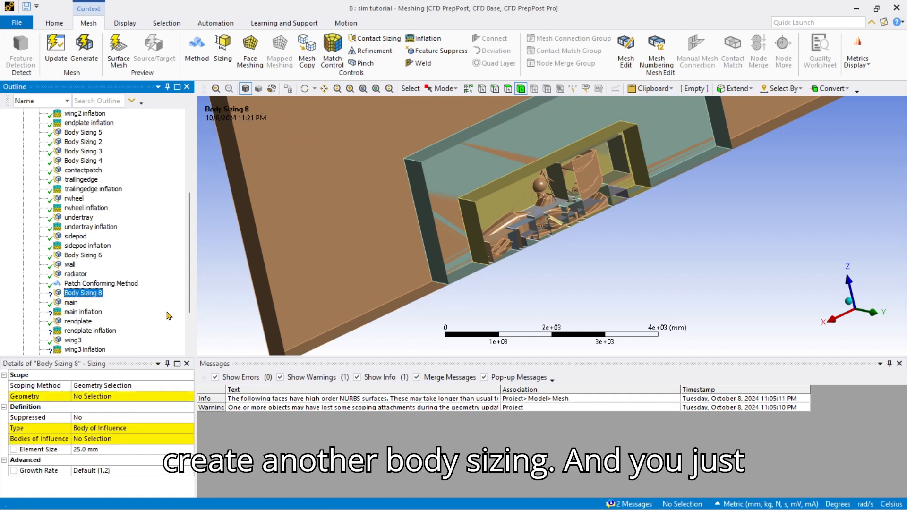
left_click(383, 295)
left_click(88, 400)
left_click(558, 182)
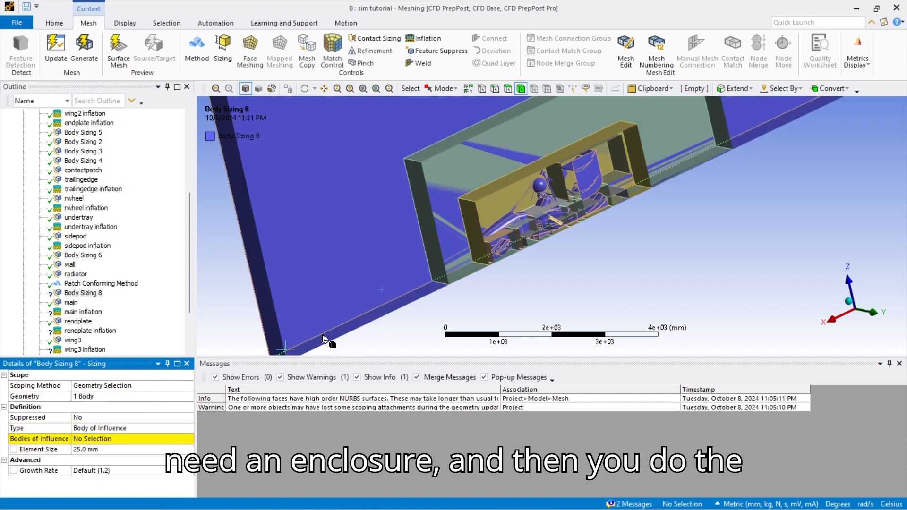
left_click(88, 396)
left_click(108, 440)
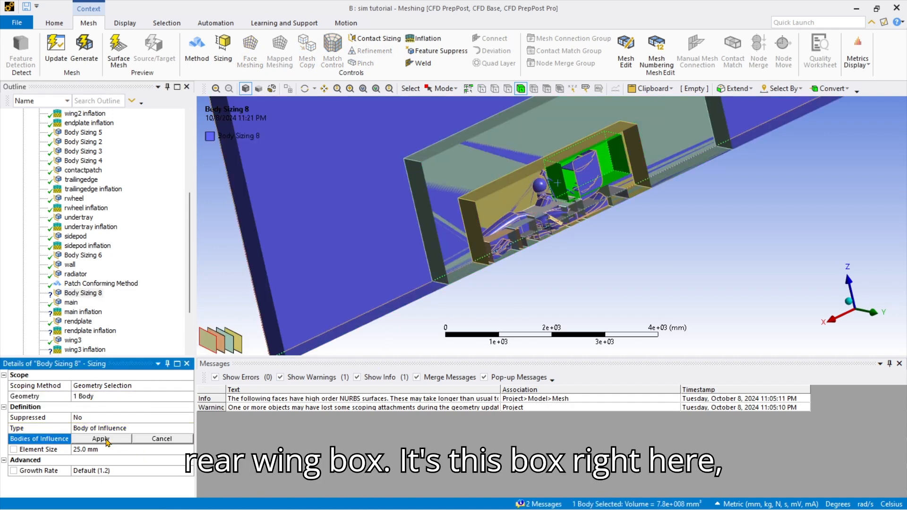
left_click(106, 441)
scroll(566, 204, "up", 4)
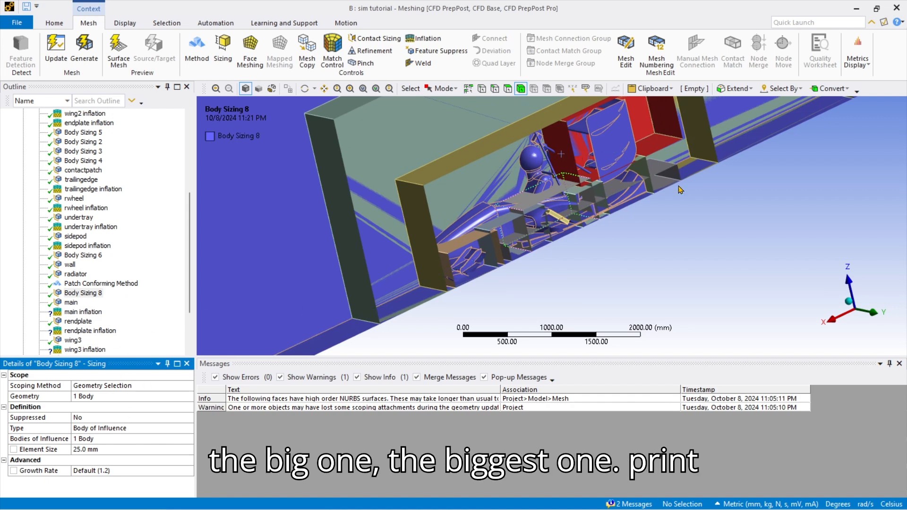
Scope the main inflation's geometry to the enclosure body.
left_click(77, 303)
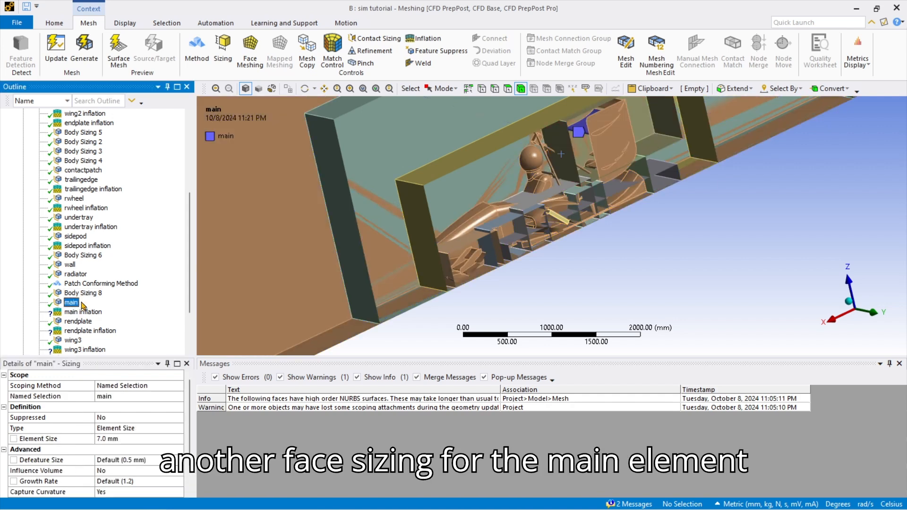
left_click(83, 312)
left_click(292, 294)
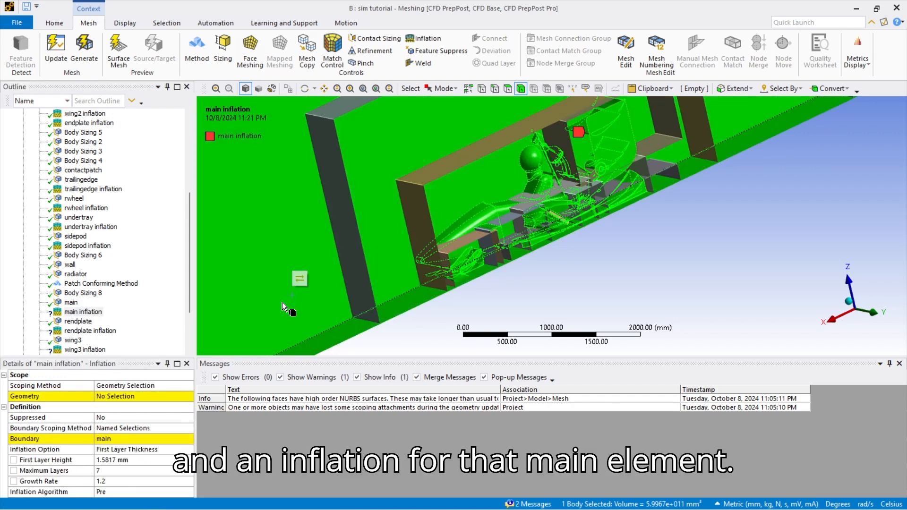
left_click(134, 398)
left_click(113, 396)
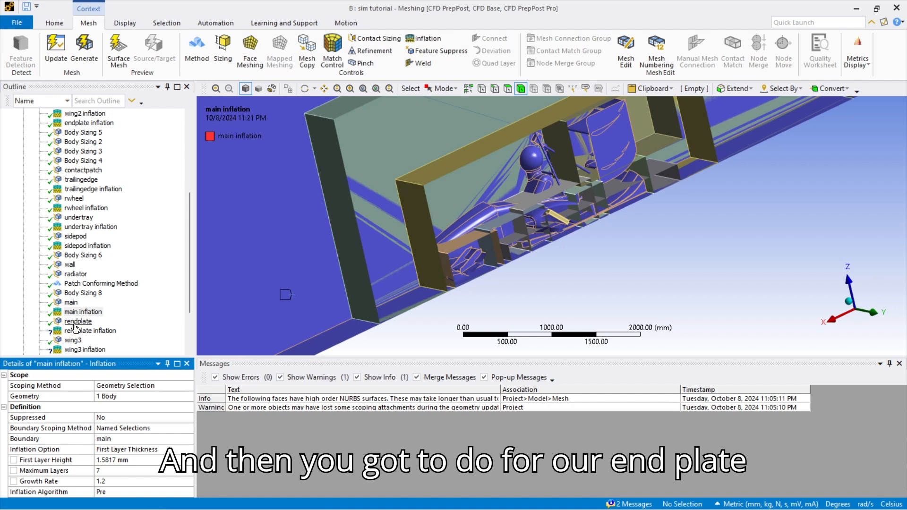
Scope the rendplate inflation's geometry to the enclosure body.
left_click(77, 323)
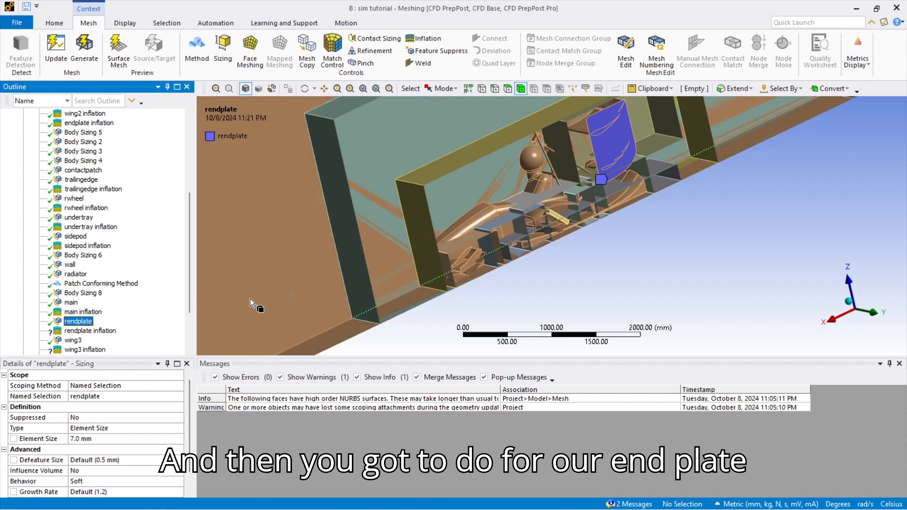
left_click(84, 331)
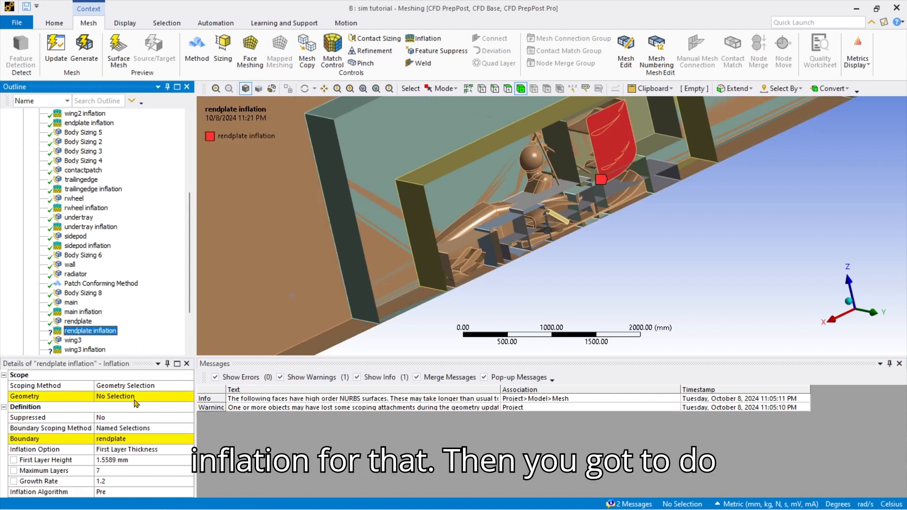
left_click(277, 340)
left_click(122, 396)
left_click(115, 397)
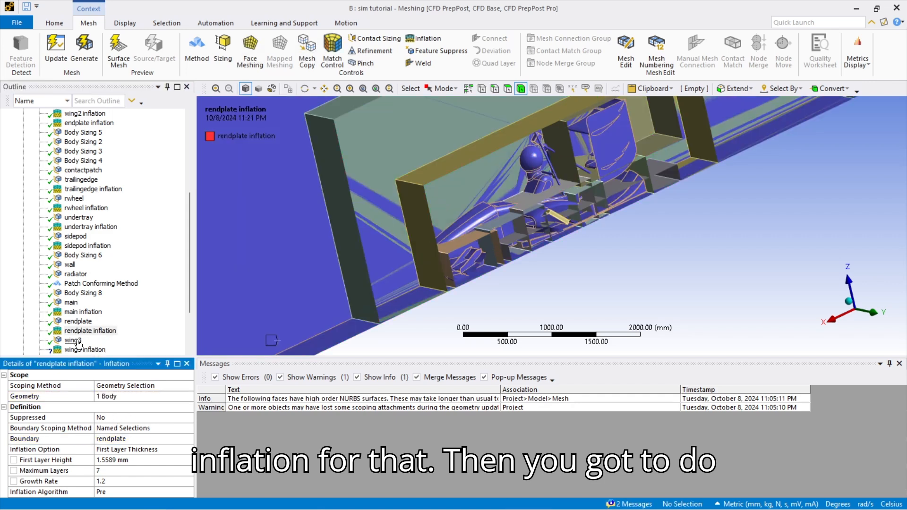
Scope the wing3 inflation's geometry to the enclosure body.
left_click(73, 341)
scroll(105, 323, "down", 1)
scroll(105, 324, "down", 1)
left_click(93, 286)
left_click(259, 287)
left_click(125, 396)
left_click(121, 396)
left_click(79, 295)
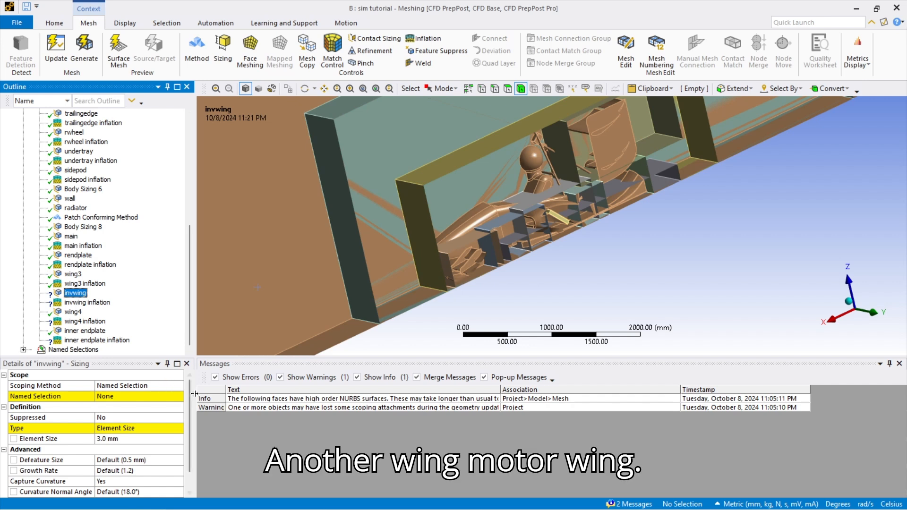
Set the invwing sizing's named selection to invwing.
left_click(127, 396)
left_click(124, 396)
scroll(128, 458, "down", 4)
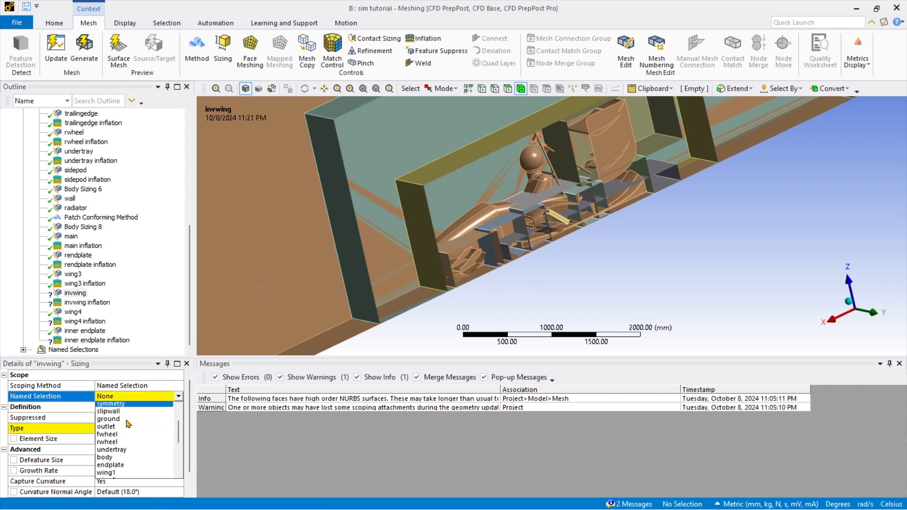
scroll(134, 454, "up", 2)
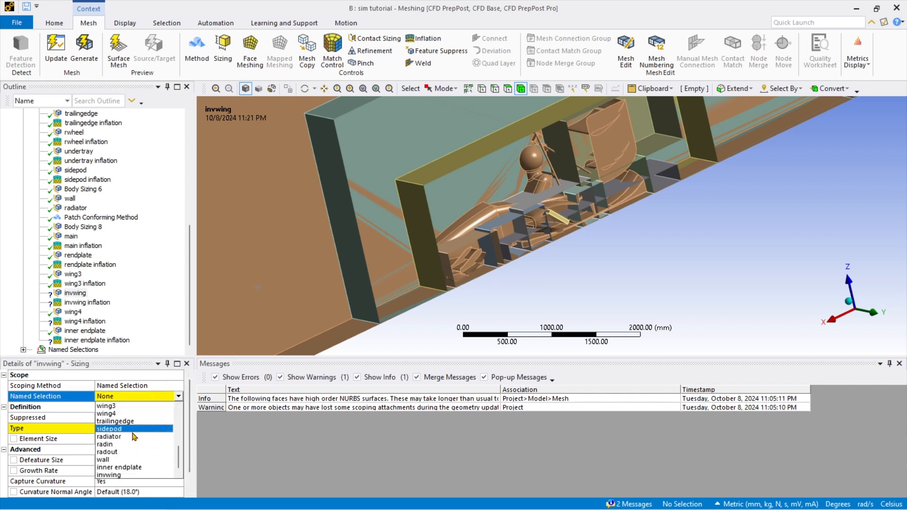
scroll(134, 449, "down", 3)
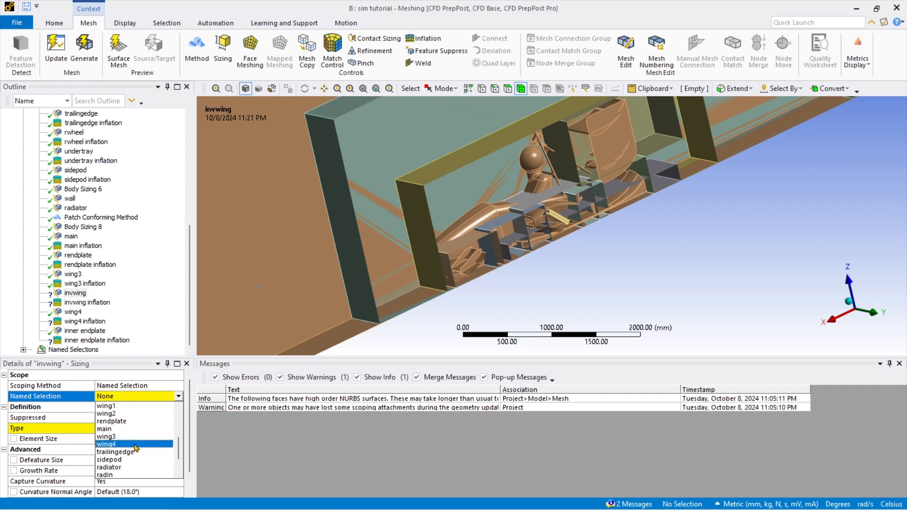
left_click(134, 477)
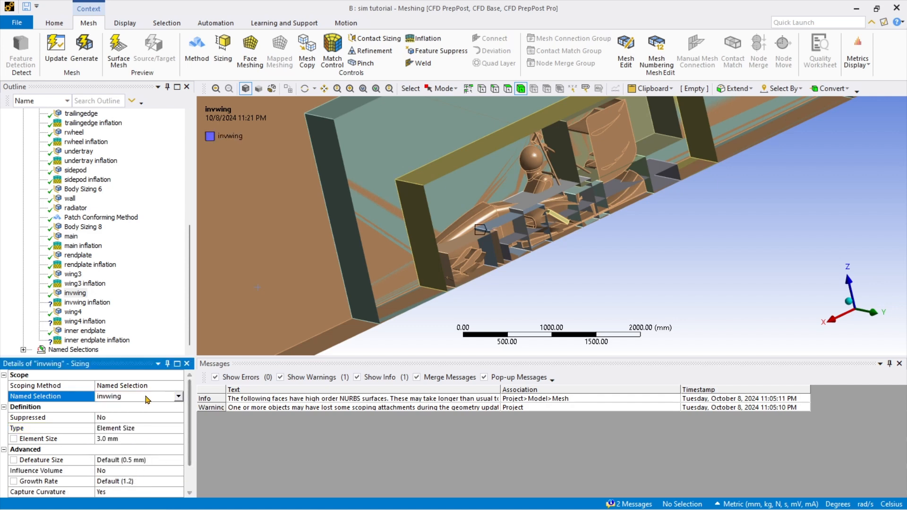
Scope the invwing inflation to the enclosure body, with invwing as its boundary.
left_click(93, 302)
left_click(116, 396)
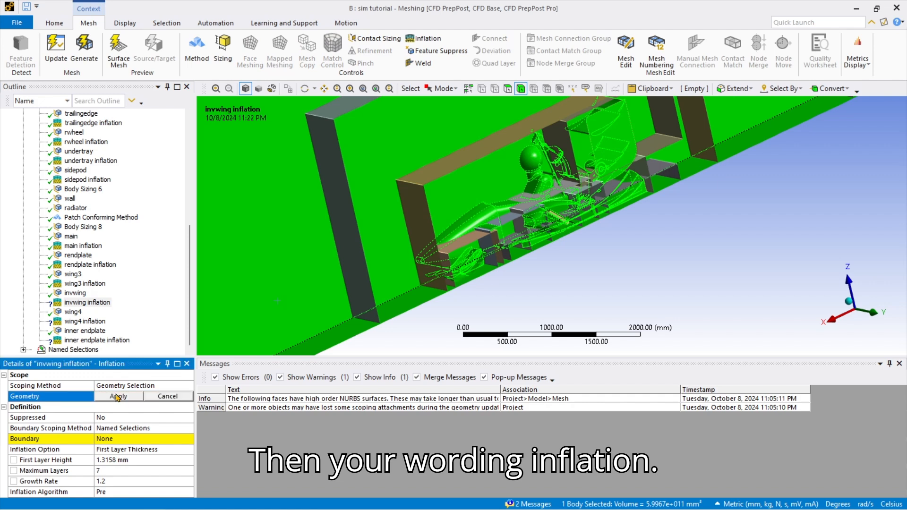
left_click(150, 396)
left_click(142, 439)
left_click(188, 439)
scroll(137, 405, "down", 3)
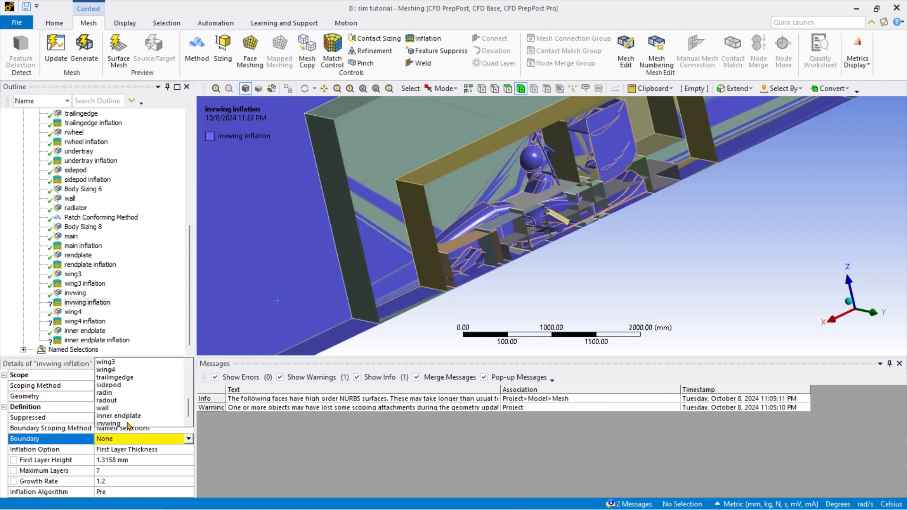
left_click(125, 424)
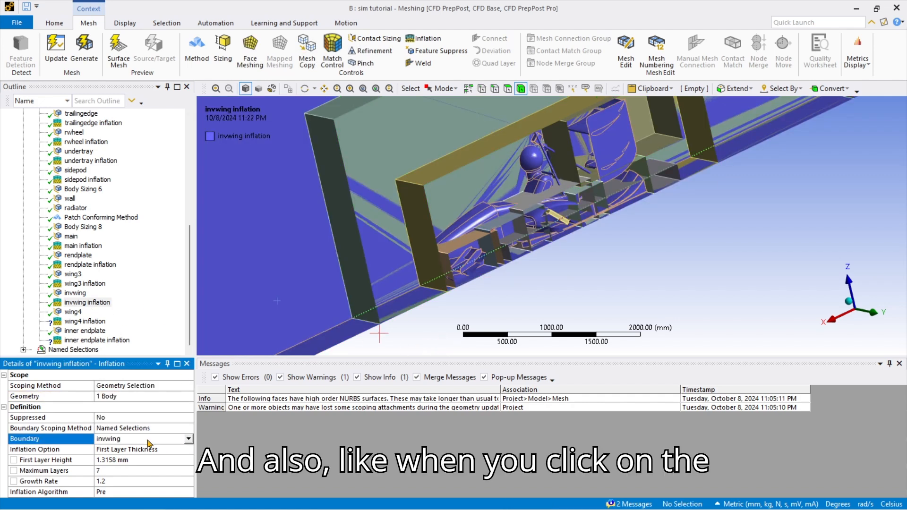
left_click(398, 346)
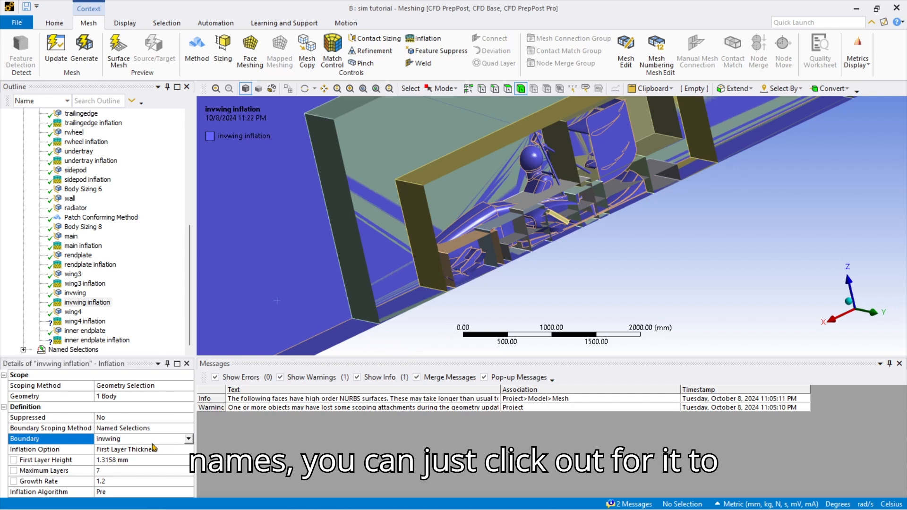
Check the wing4 inflation, then scope the inner endplate inflation to the enclosure body.
left_click(85, 321)
left_click(122, 396)
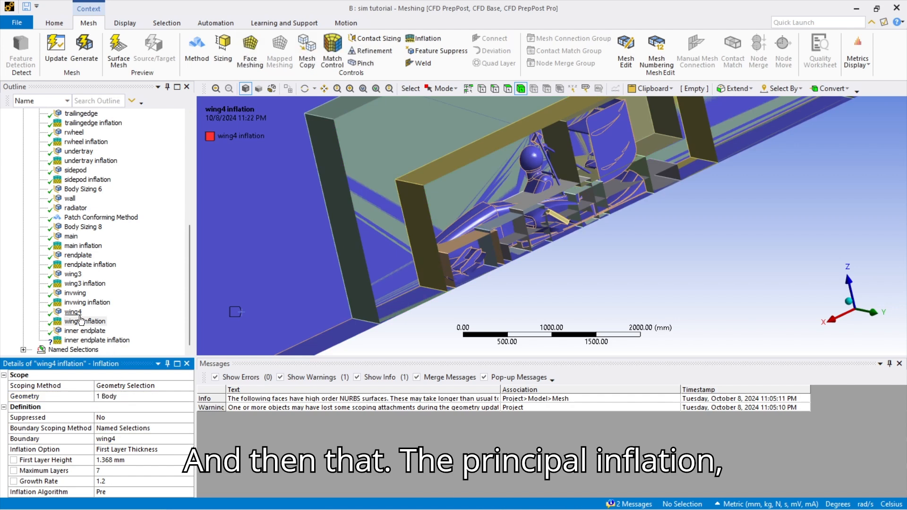
left_click(85, 331)
left_click(243, 314)
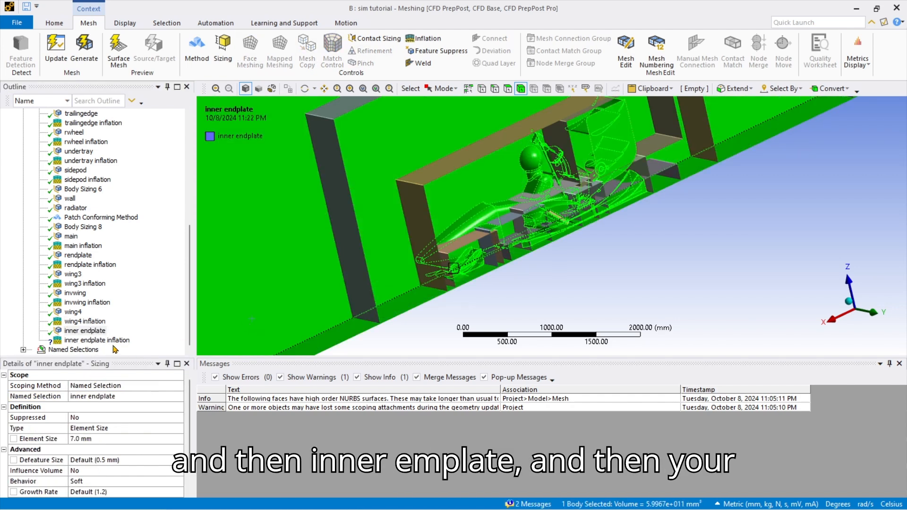
left_click(116, 341)
left_click(124, 396)
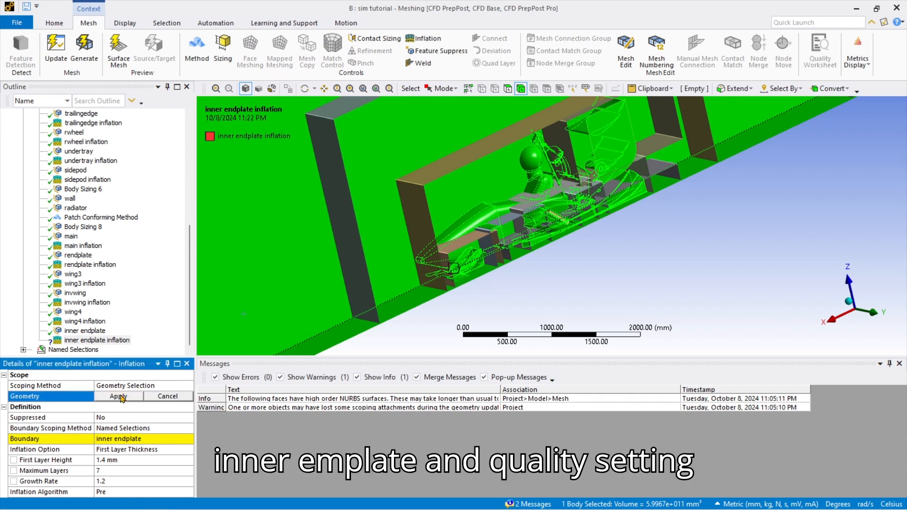
left_click(121, 397)
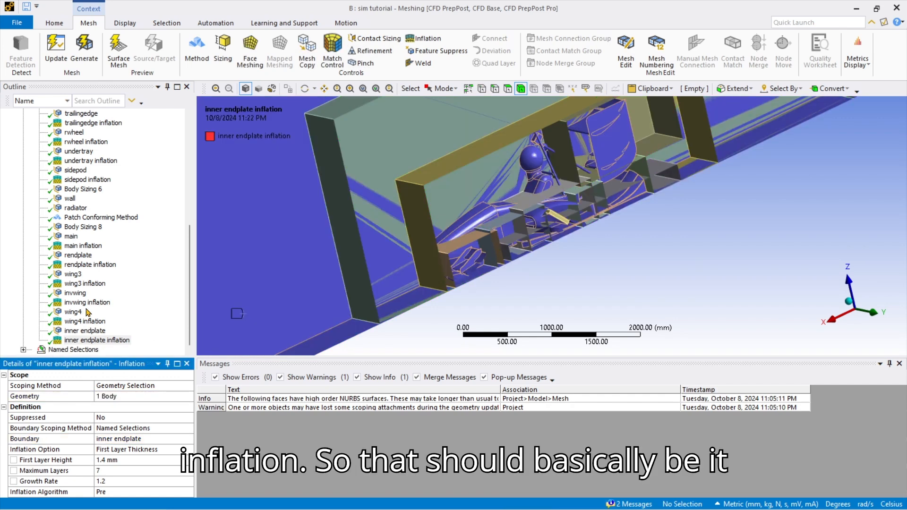
scroll(70, 245, "up", 8)
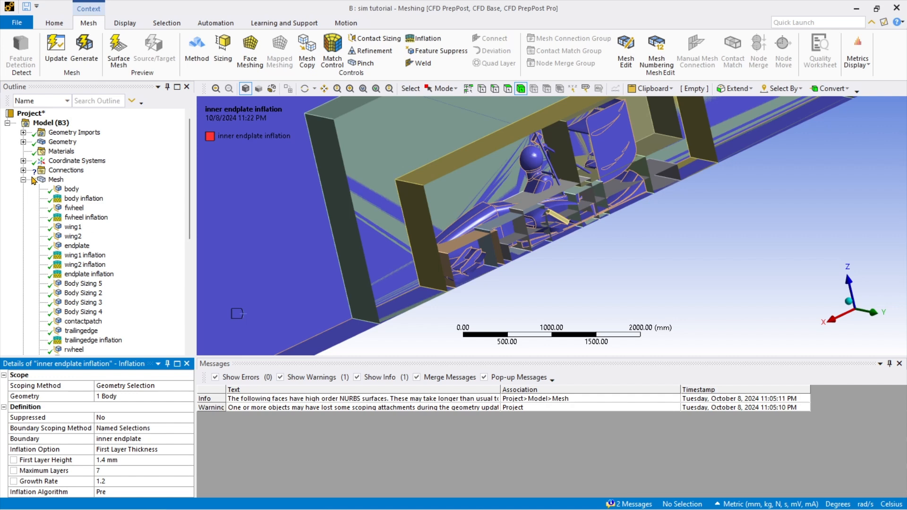
Delete all children of Connections > Contacts, expand Geometry, and select the Mesh node.
scroll(66, 212, "down", 8)
scroll(66, 194, "up", 8)
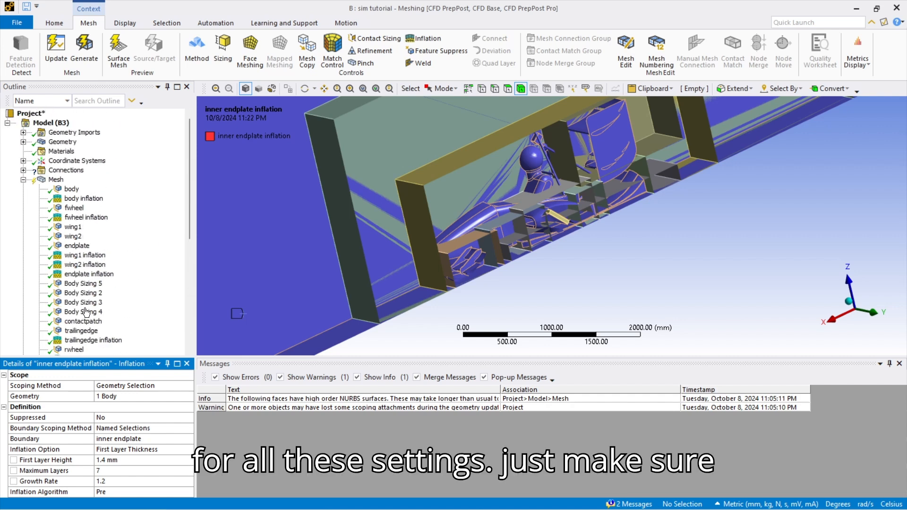
scroll(59, 213, "down", 5)
scroll(51, 231, "up", 5)
left_click(23, 170)
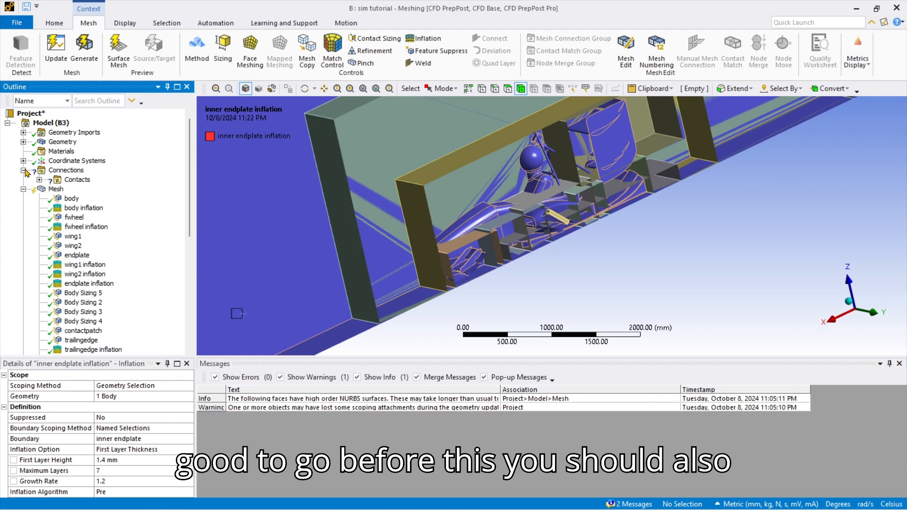
right_click(79, 181)
left_click(122, 302)
left_click(459, 301)
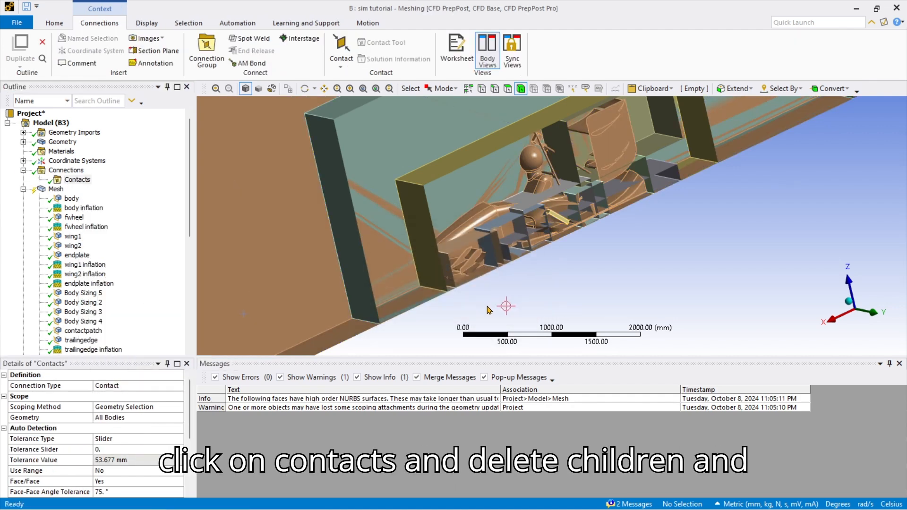
left_click(23, 142)
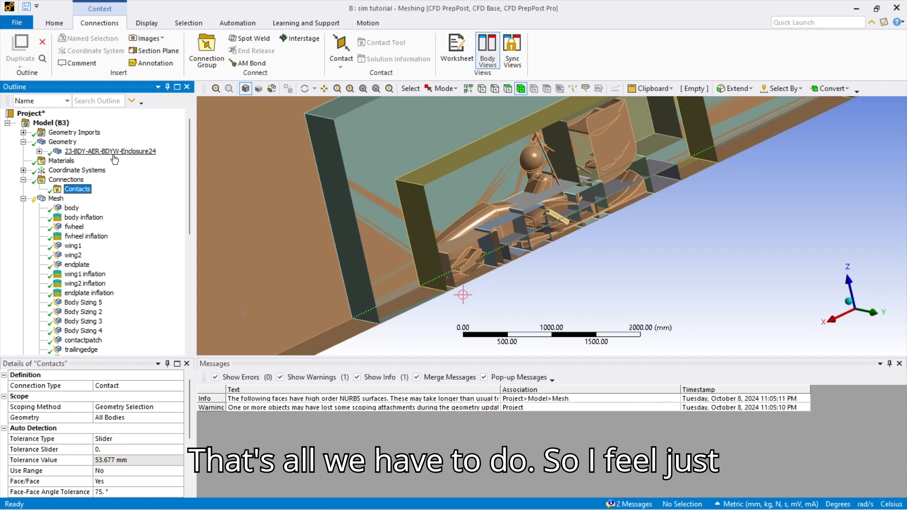
left_click(57, 198)
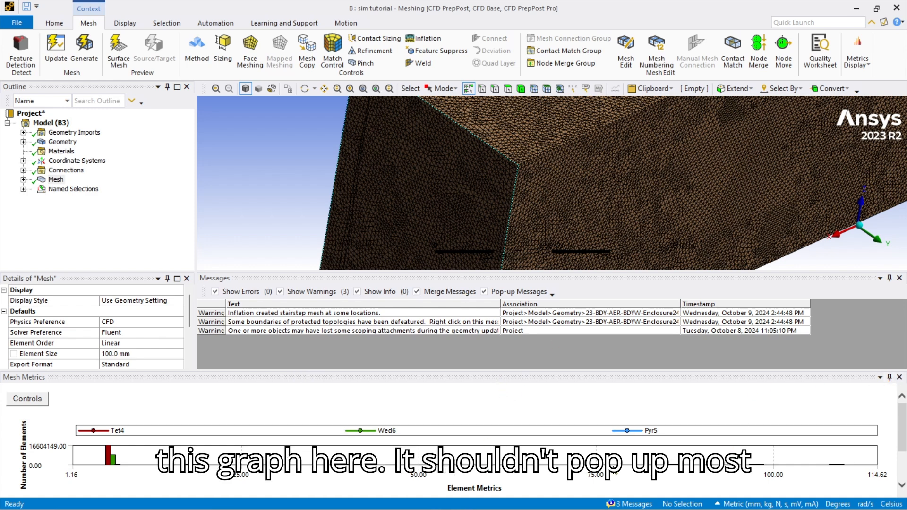
Zoom and rotate the view to show the whole meshed enclosure box.
scroll(96, 336, "down", 3)
scroll(97, 336, "up", 3)
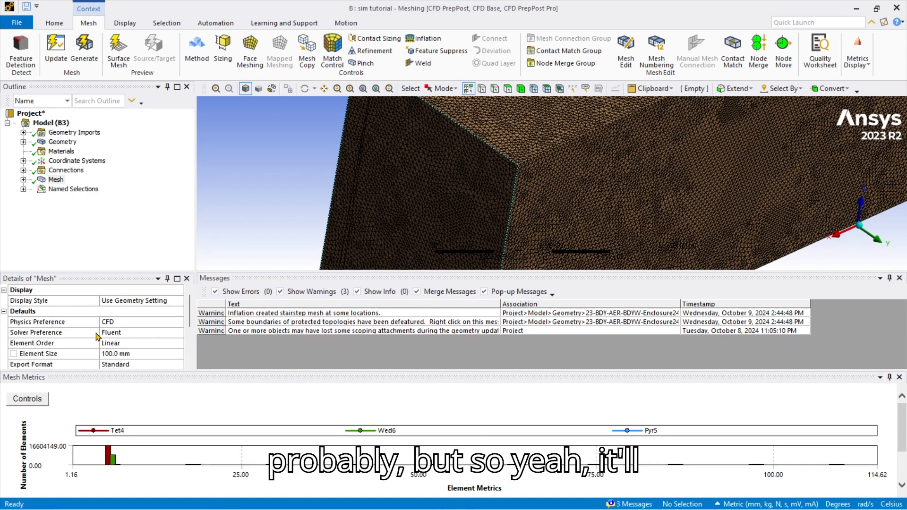
scroll(423, 242, "up", 2)
scroll(422, 242, "down", 6)
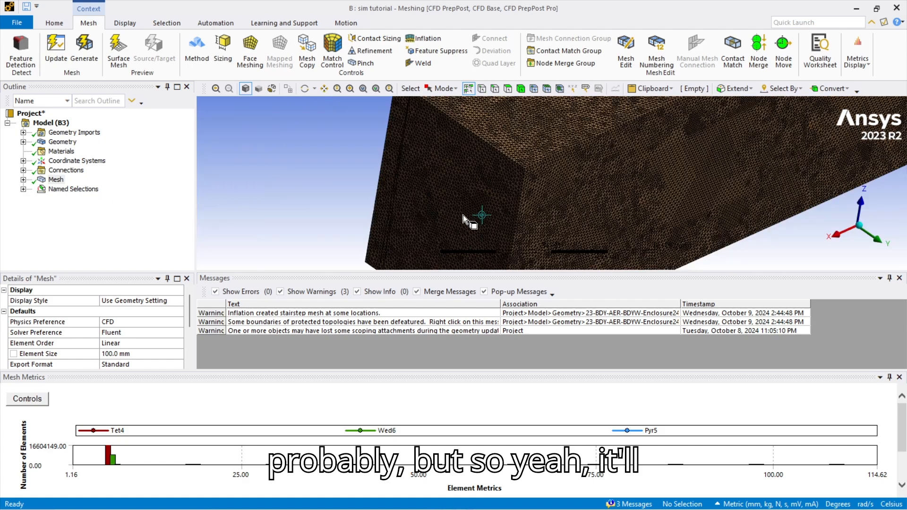
middle_click_drag(544, 210, 543, 186)
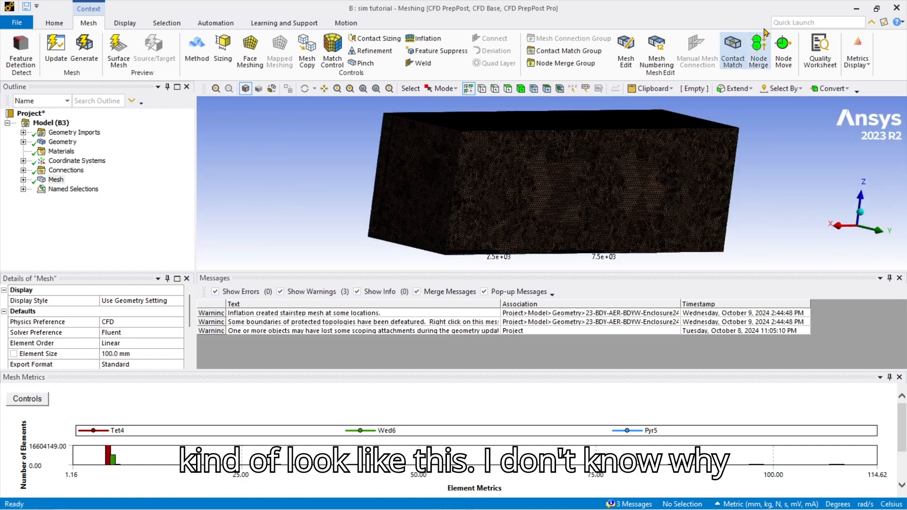
Open Section Planes through a Quick Launch search for 'secti' and rotate the meshed box.
type("se")
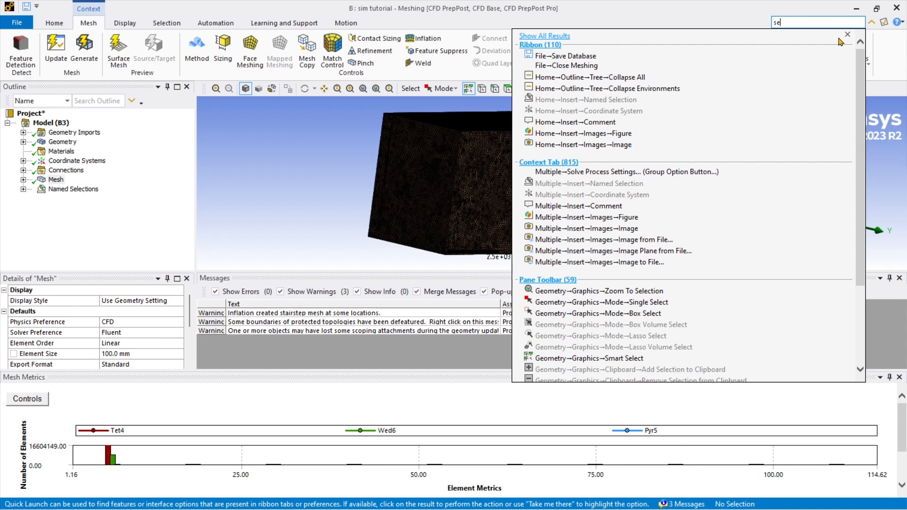
type("cti")
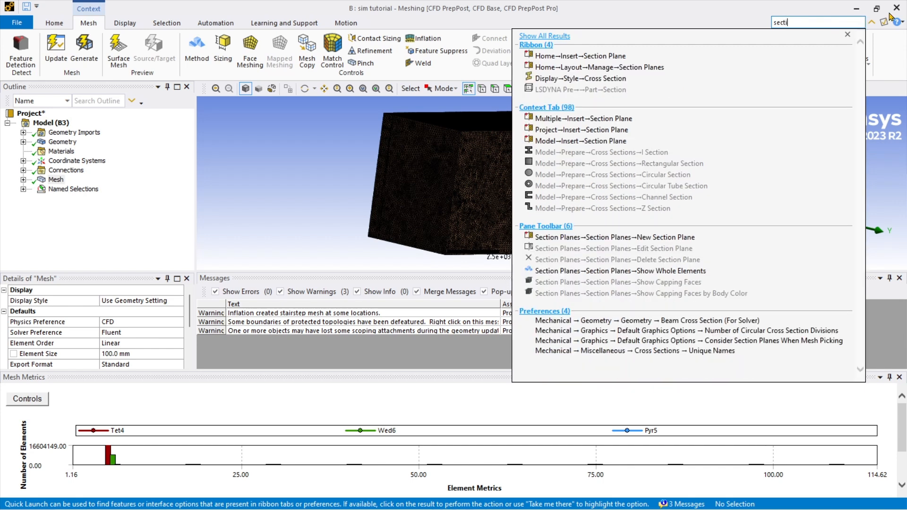
left_click(580, 56)
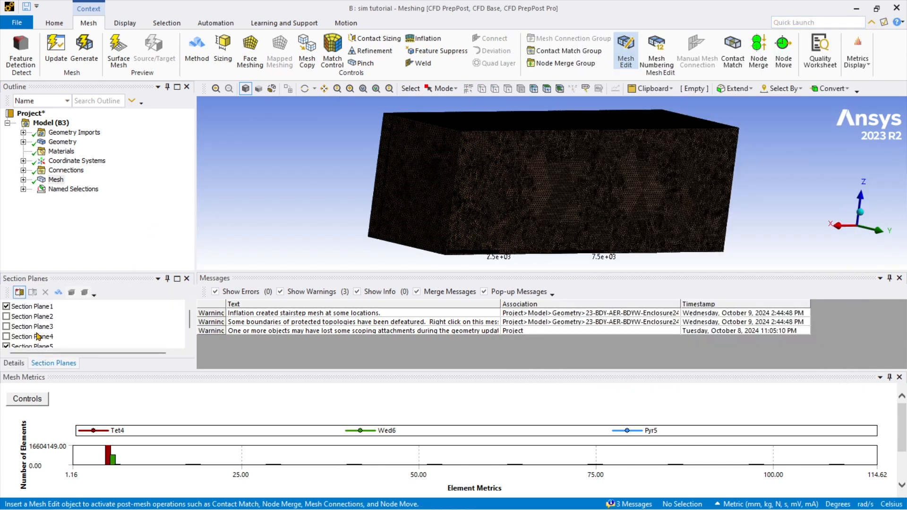
mouse_move(498, 188)
middle_mouse_down()
mouse_move(551, 200)
mouse_move(529, 210)
middle_mouse_up()
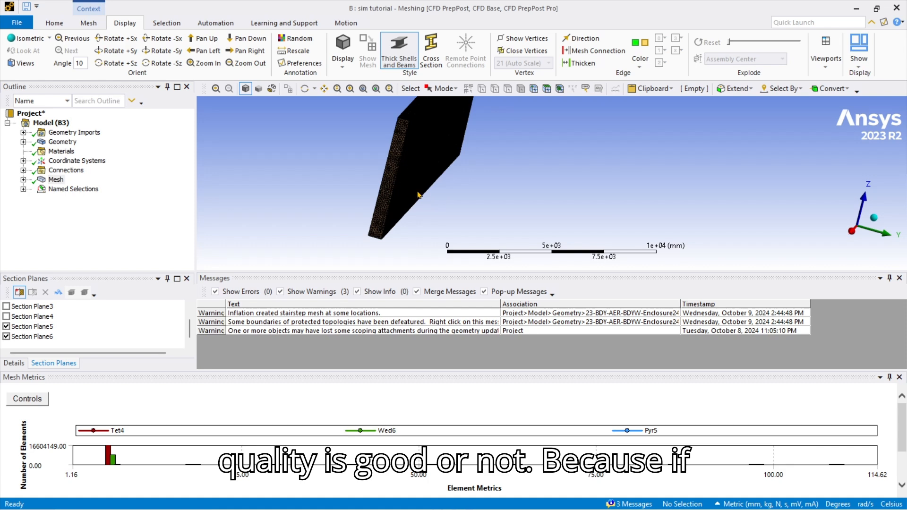
middle_click_drag(419, 194, 411, 157)
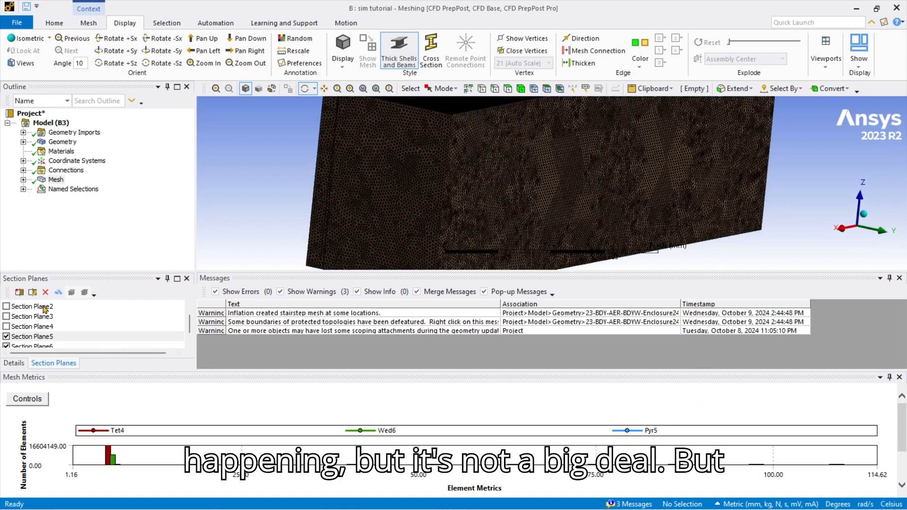
scroll(60, 338, "down", 1)
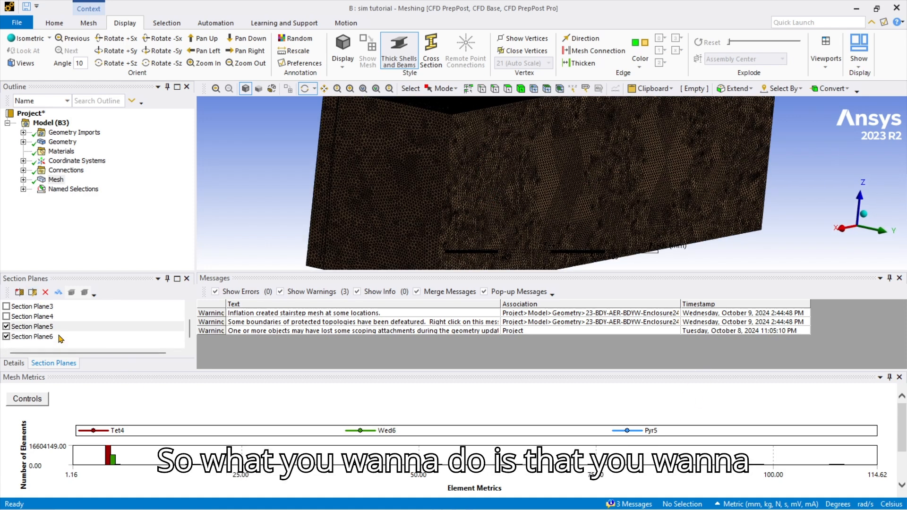
Plot Aspect Ratio in the Mesh Metrics graph.
left_click(88, 23)
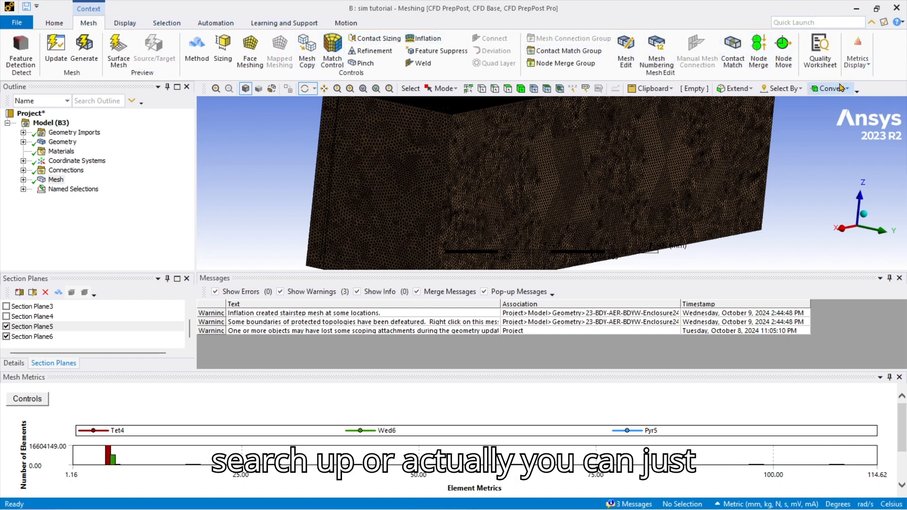
left_click(868, 67)
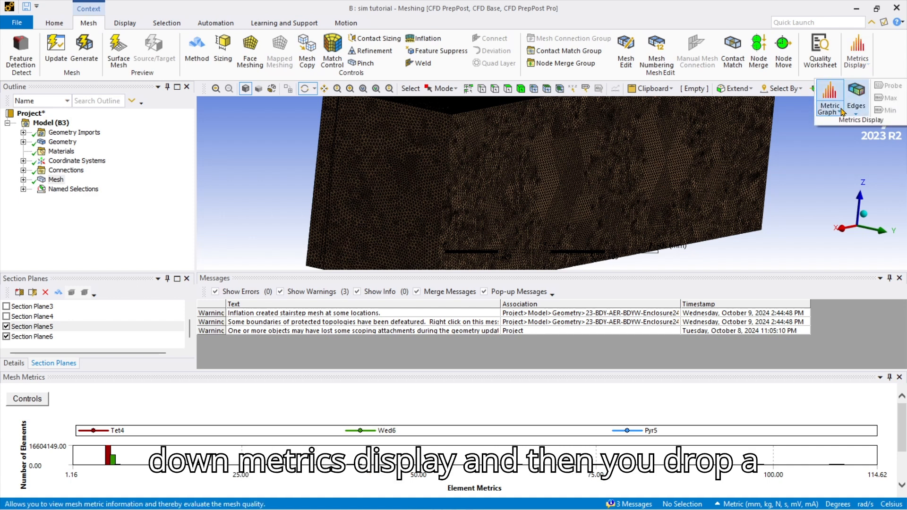
left_click(839, 112)
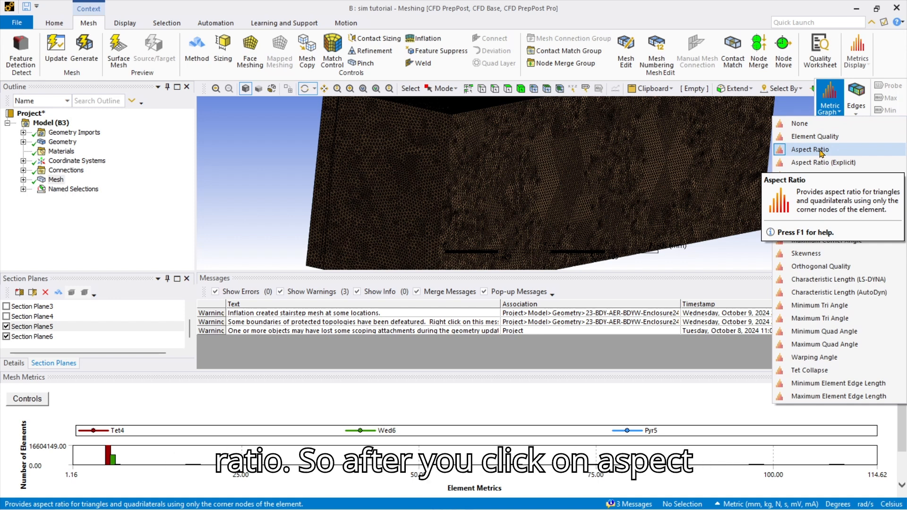
left_click(820, 151)
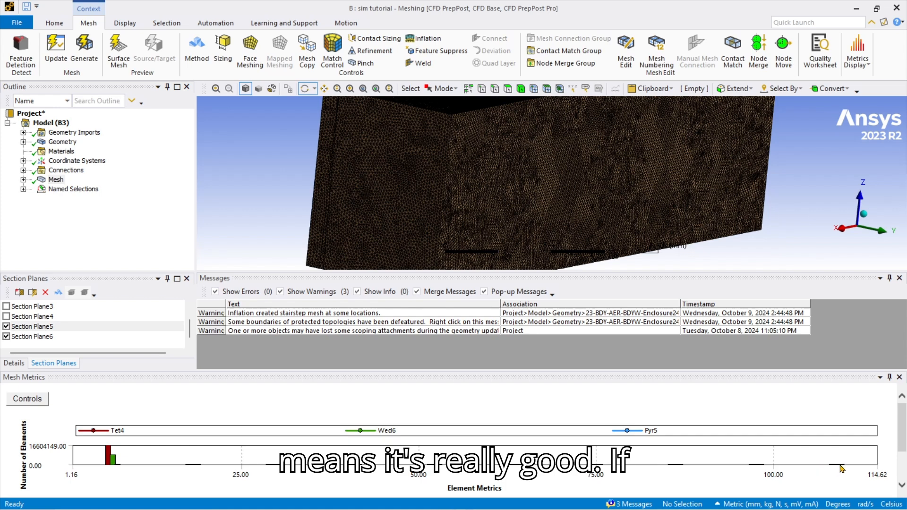
Rotate and zoom the meshed box to inspect the mesh from several angles.
scroll(594, 236, "down", 3)
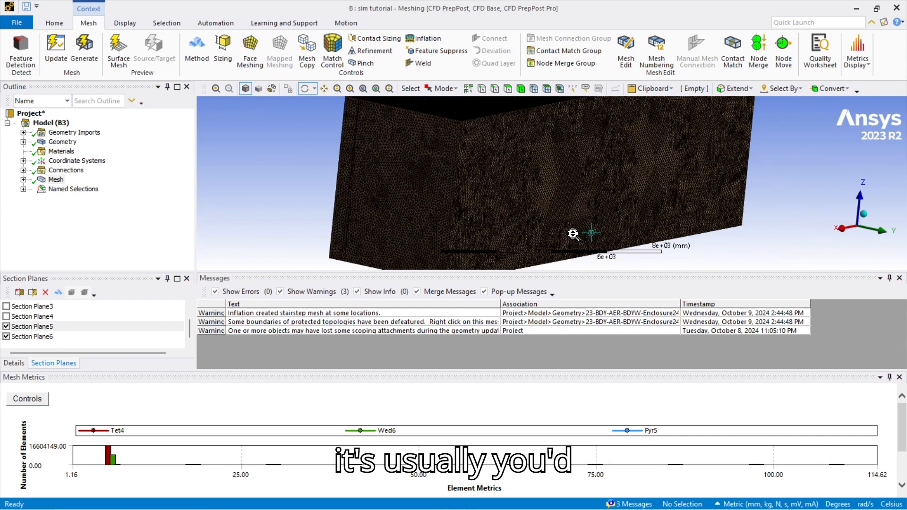
left_click_drag(580, 218, 562, 218)
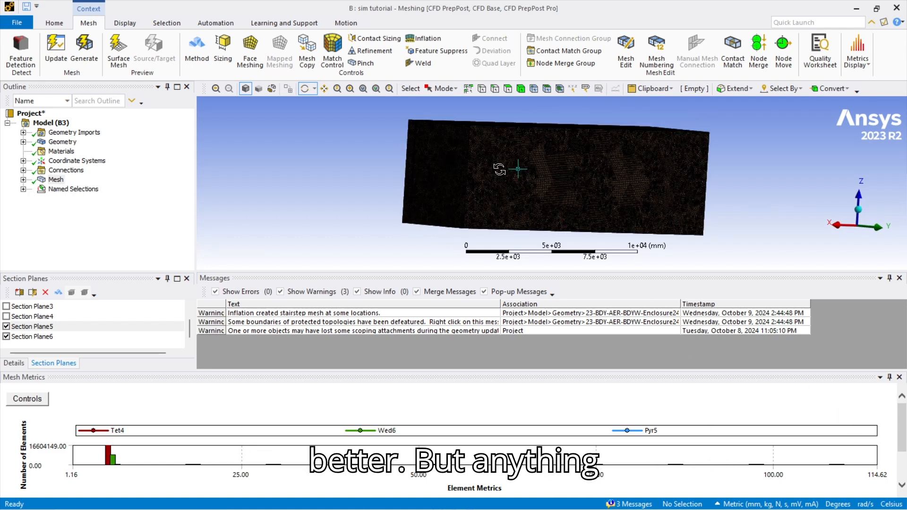
left_click_drag(517, 169, 521, 188)
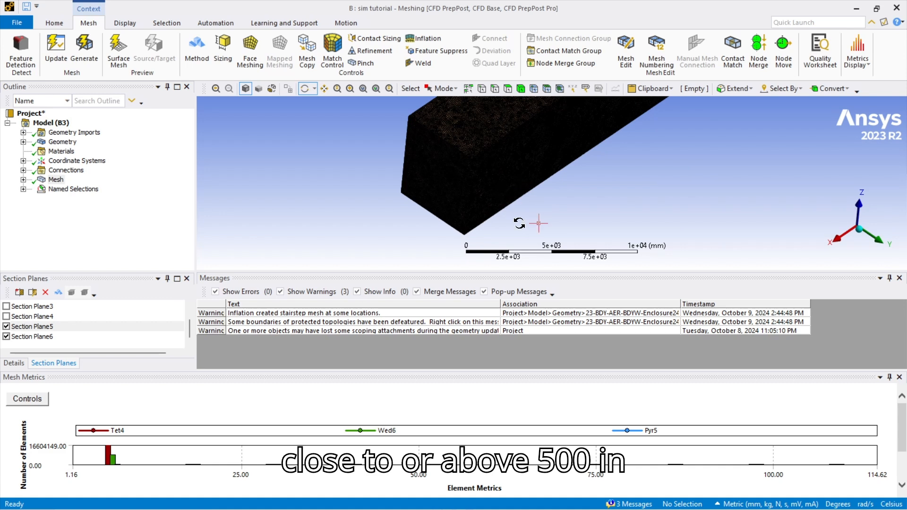
mouse_move(487, 206)
left_mouse_down()
mouse_move(419, 189)
mouse_move(465, 188)
mouse_move(478, 198)
left_mouse_up()
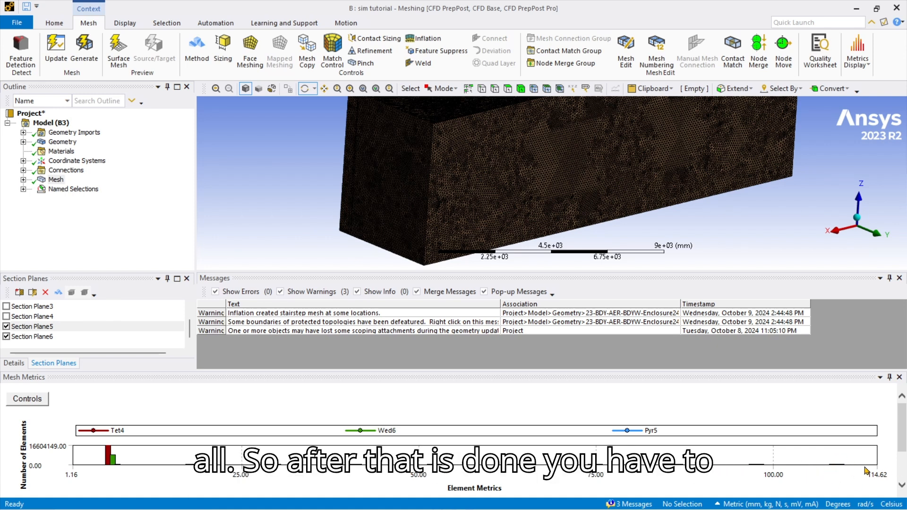
Update the mesh so it translates to Fluent, then close Ansys Meshing.
left_click(55, 48)
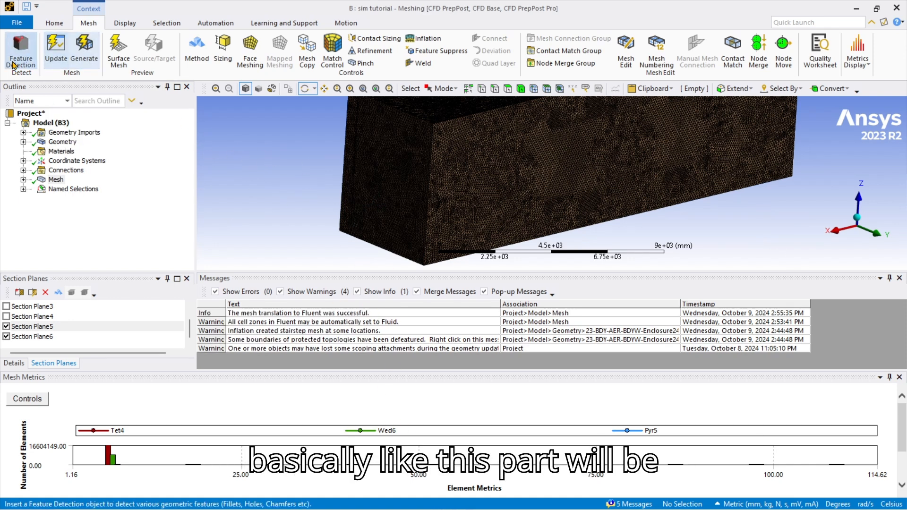
left_click(58, 59)
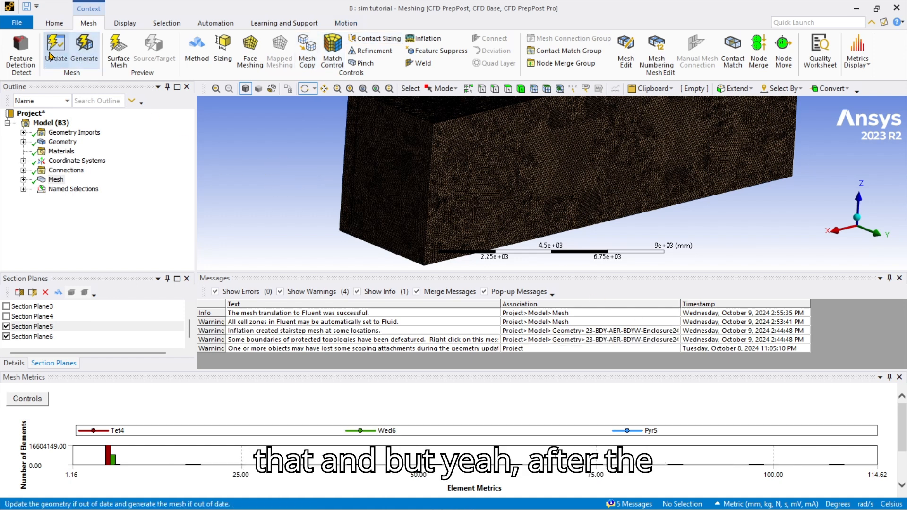
left_click(896, 8)
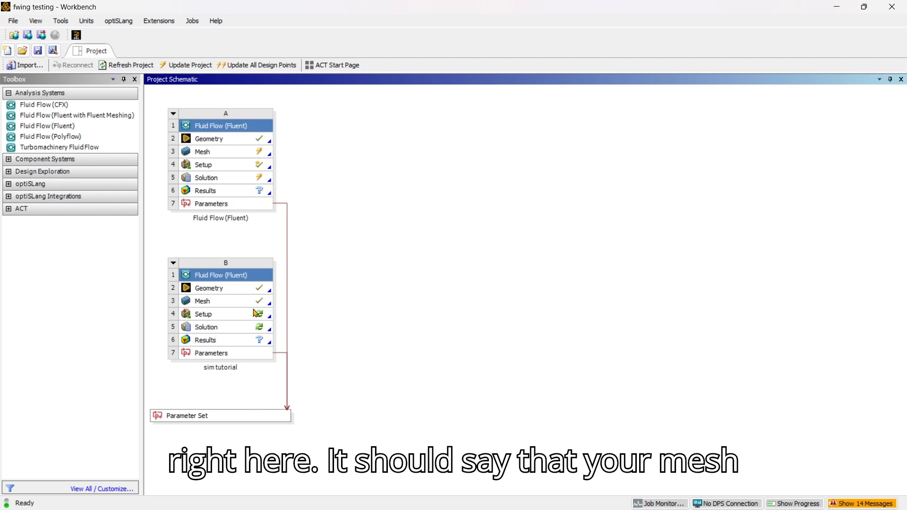
Edit system B's Setup, accept loading the new upstream mesh, and start Fluent from the Launcher.
right_click(218, 317)
left_click(293, 277)
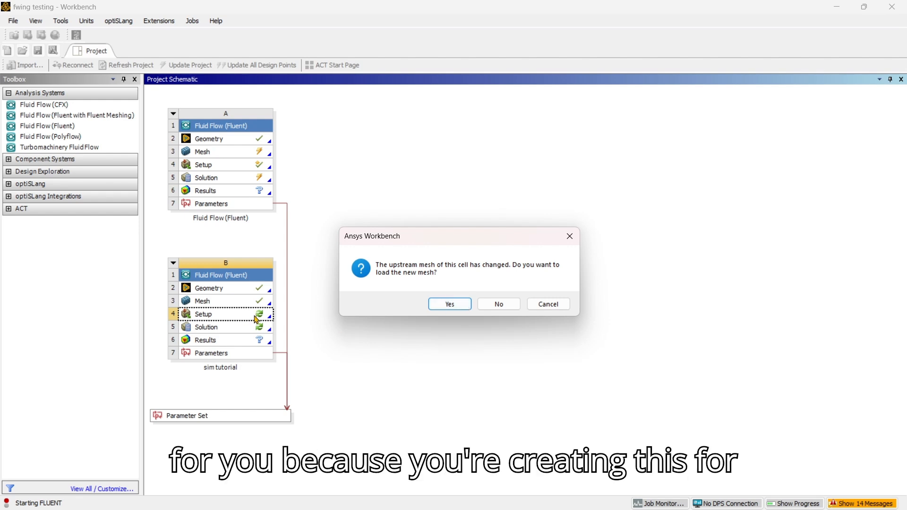
left_click(449, 304)
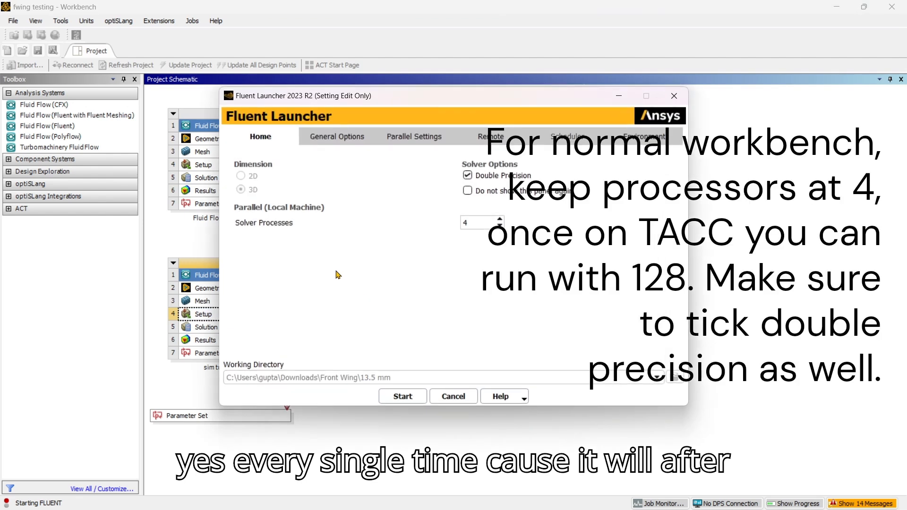
left_click(402, 397)
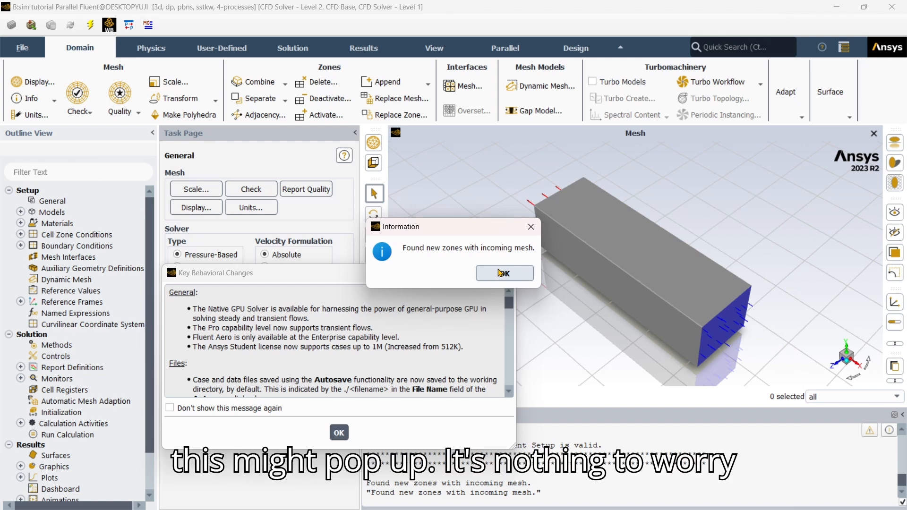
Dismiss the Information and Key Behavioral Changes dialogs with OK.
left_click(499, 273)
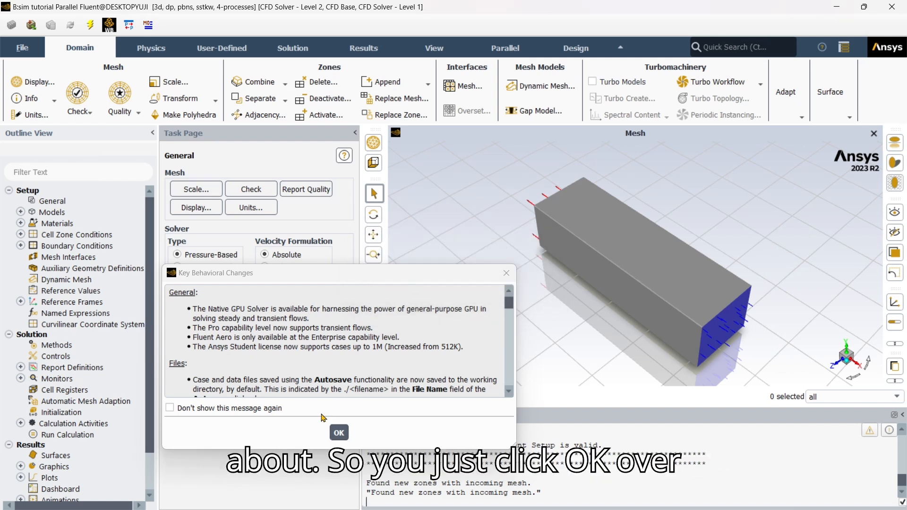
left_click(339, 433)
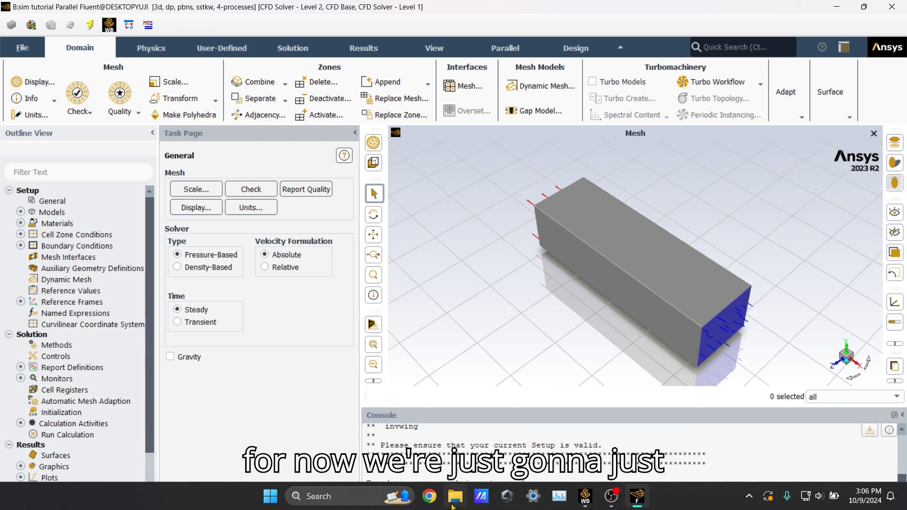
Search the Downloads folder for 'fullbody' and select the first fullbodySetup result.
left_click(454, 496)
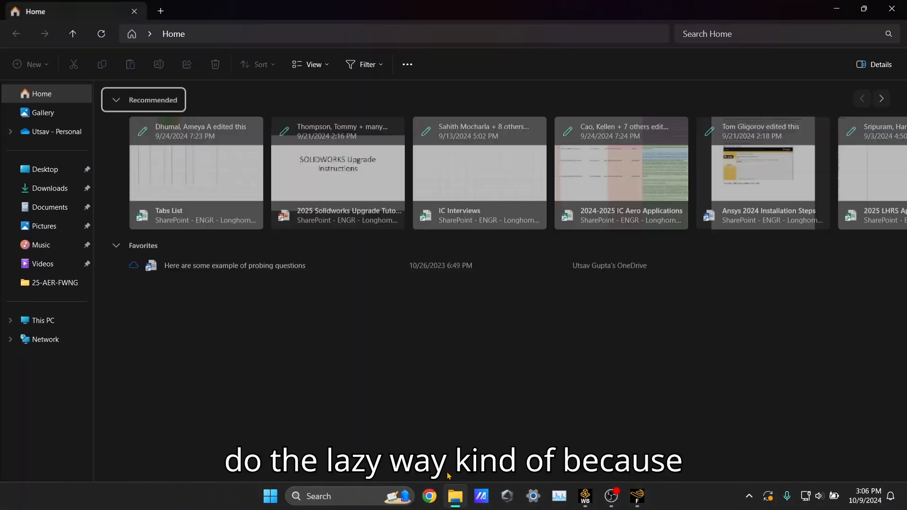
left_click(839, 7)
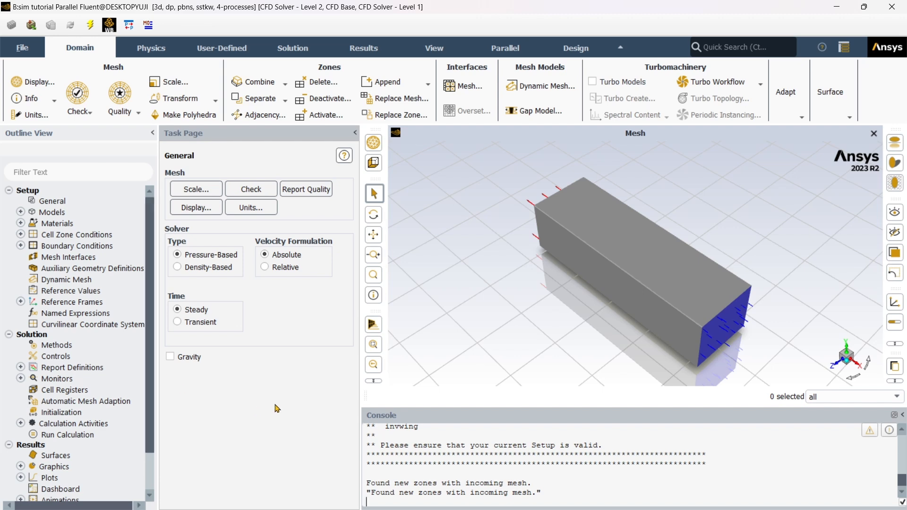
scroll(72, 370, "down", 1)
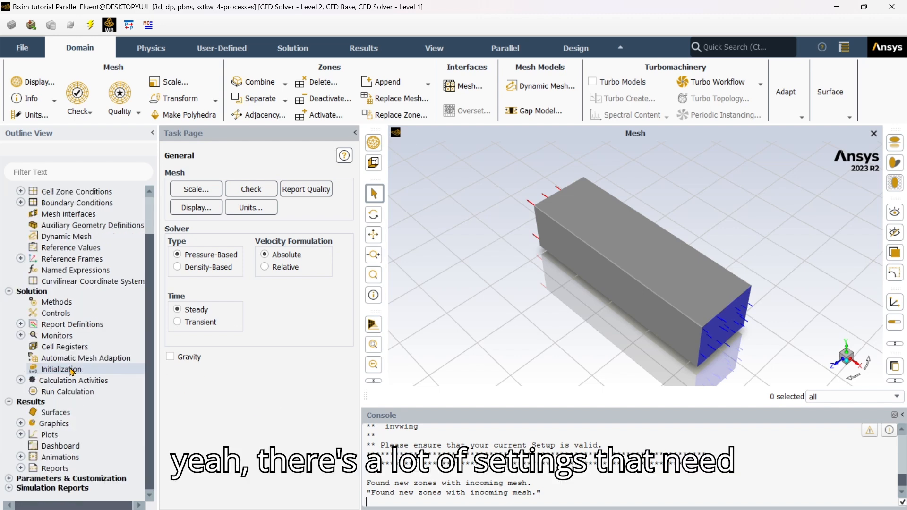
scroll(72, 331, "up", 1)
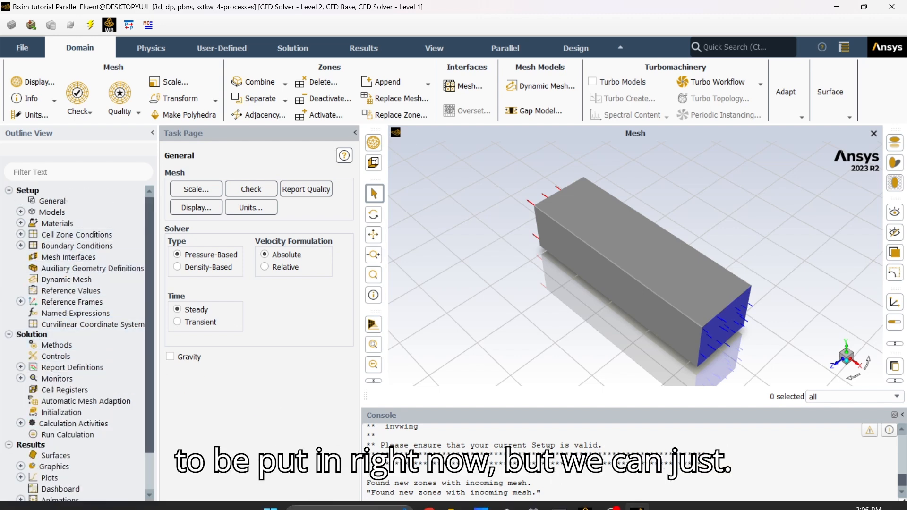
left_click(455, 496)
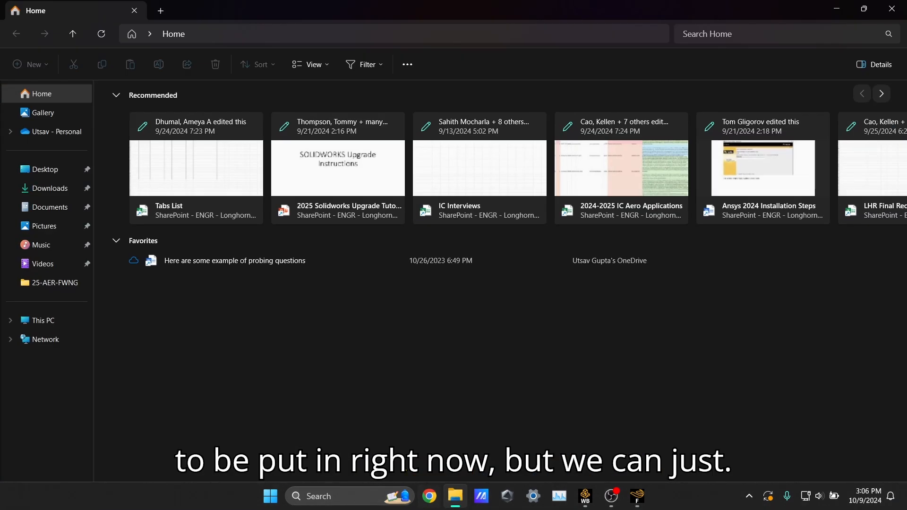
left_click(70, 190)
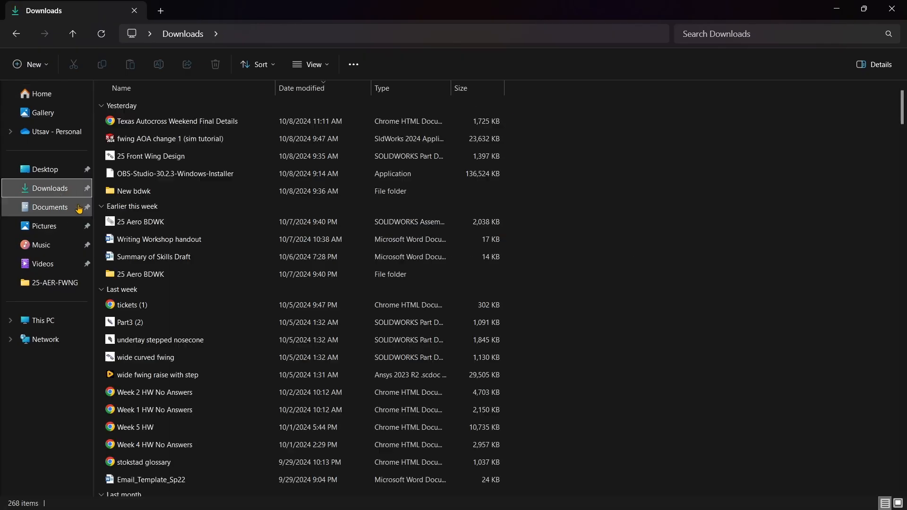
left_click(796, 36)
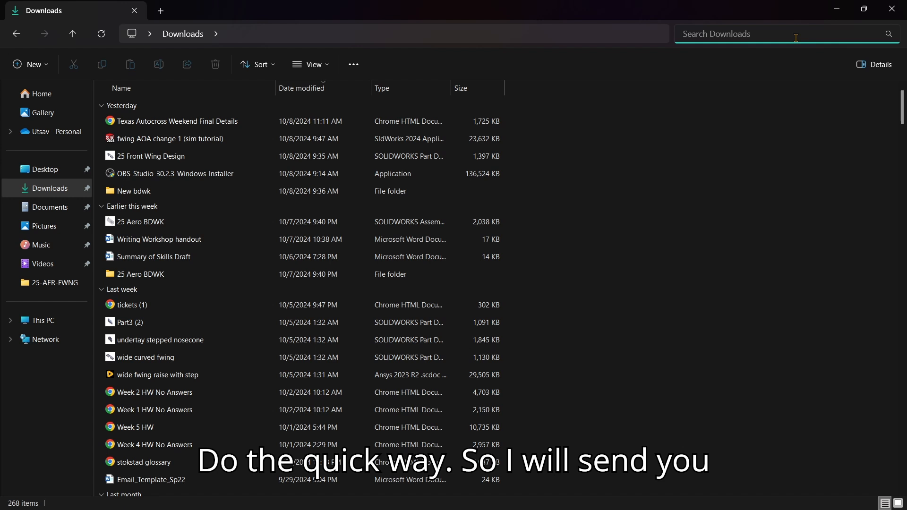
type("fullbody")
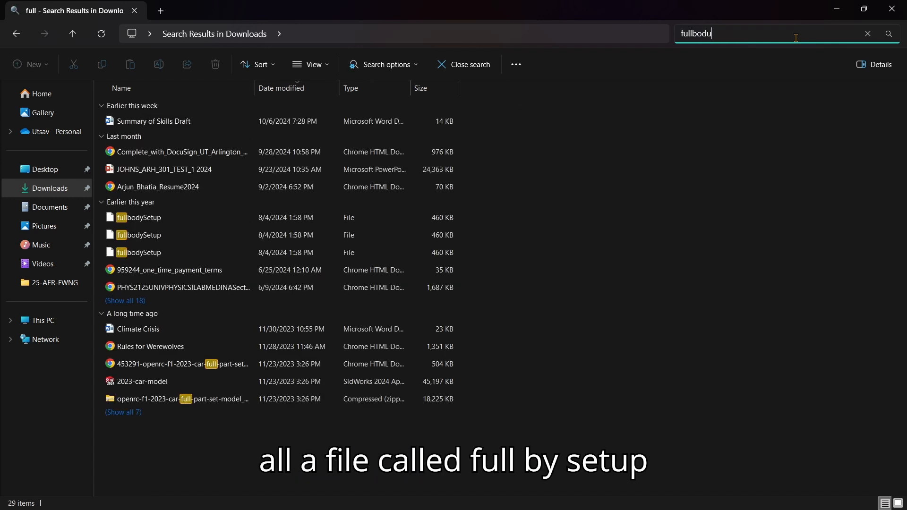
left_click(159, 126)
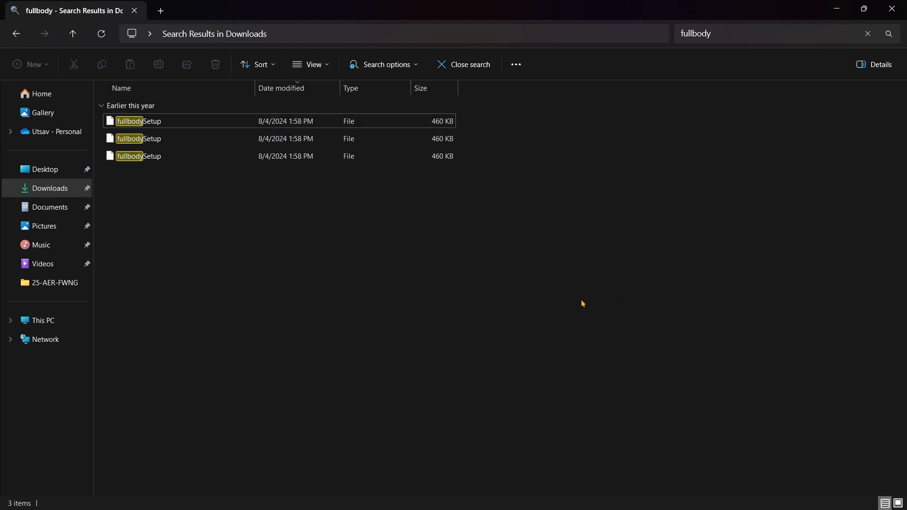
key("alt+Tab")
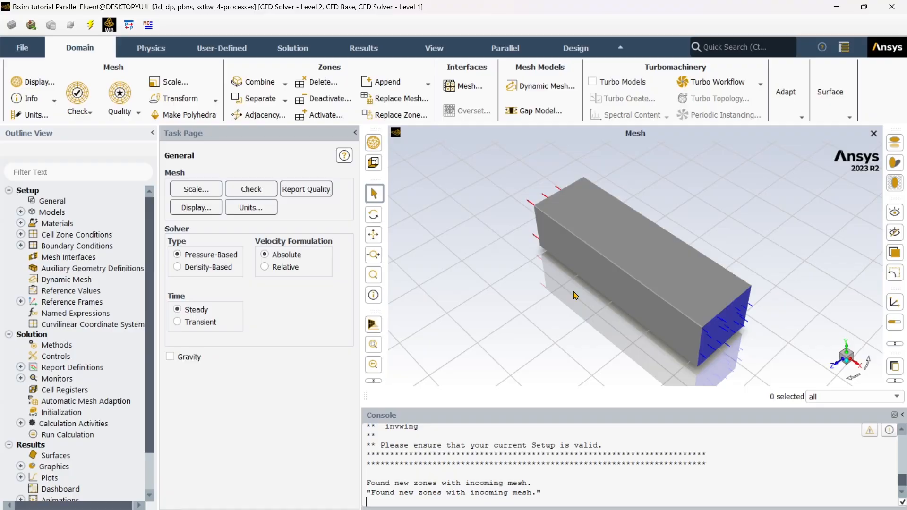
key("alt+Tab")
left_click(182, 121)
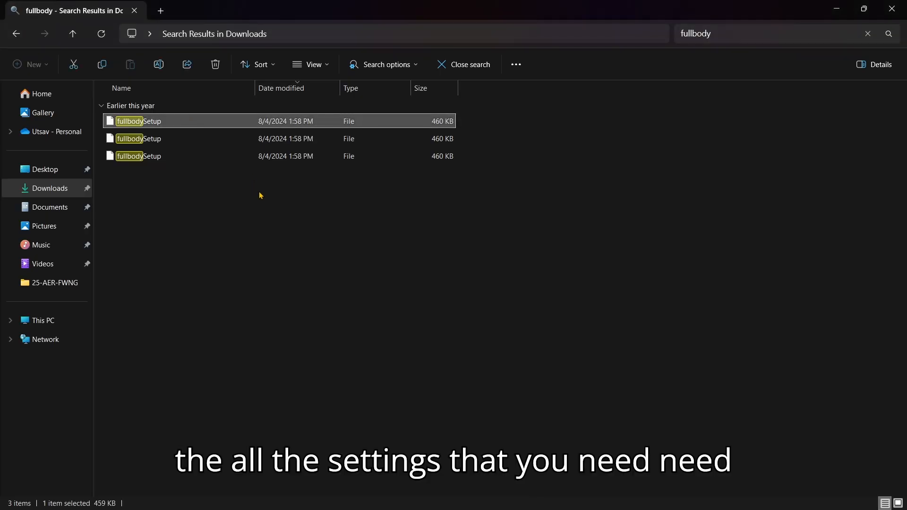
Browse Downloads > Front Wing > 13.5 mm > fwing testing_files > dp0 > FFF-8 > Fluent.
left_click(61, 170)
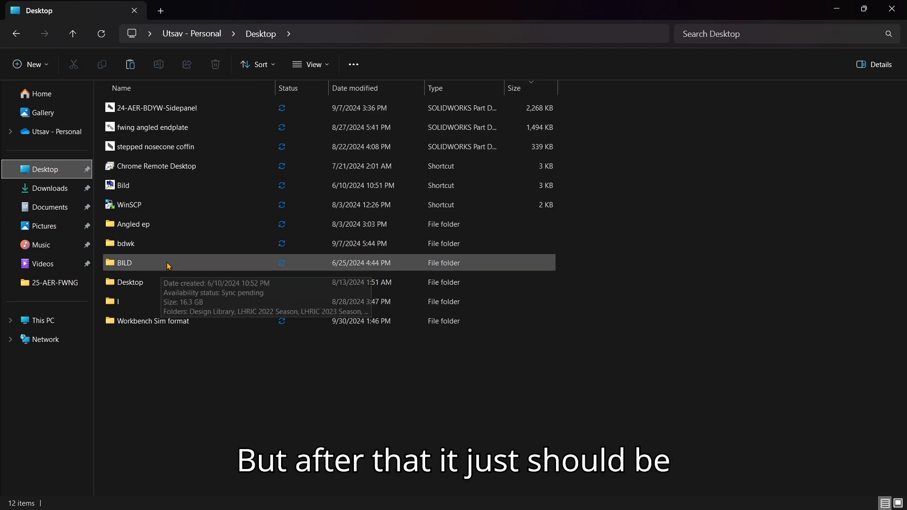
left_click(75, 196)
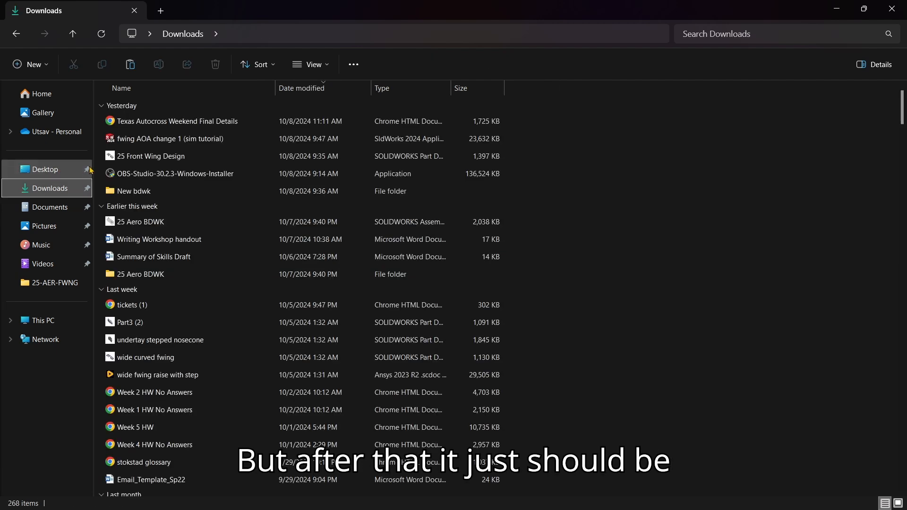
scroll(366, 308, "down", 6)
scroll(364, 306, "down", 7)
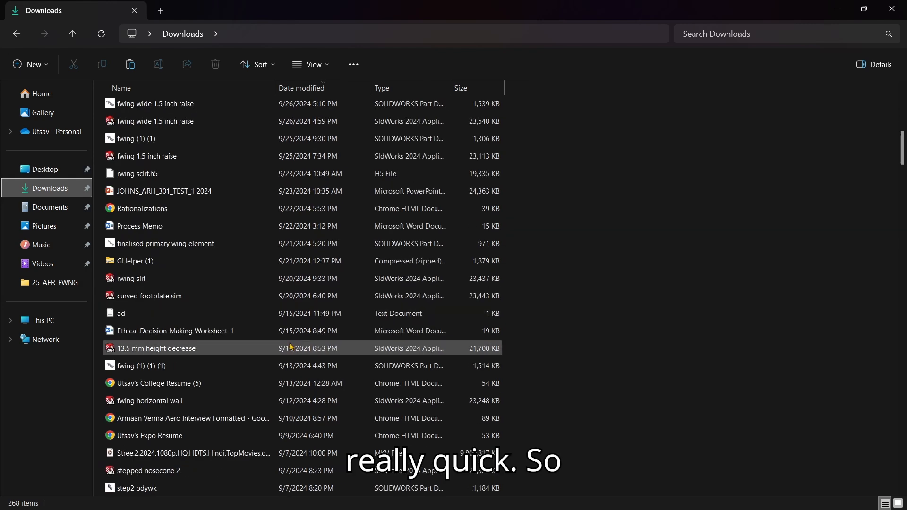
scroll(203, 381, "down", 1)
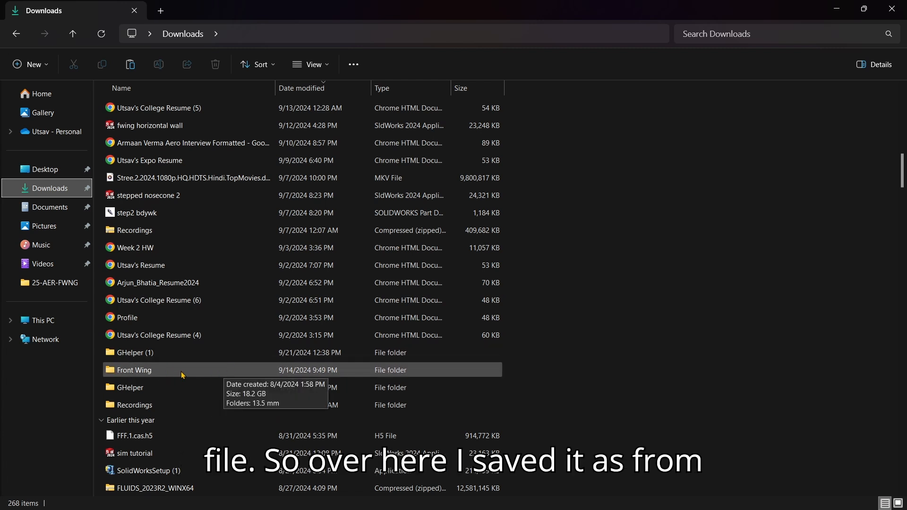
double_click(181, 371)
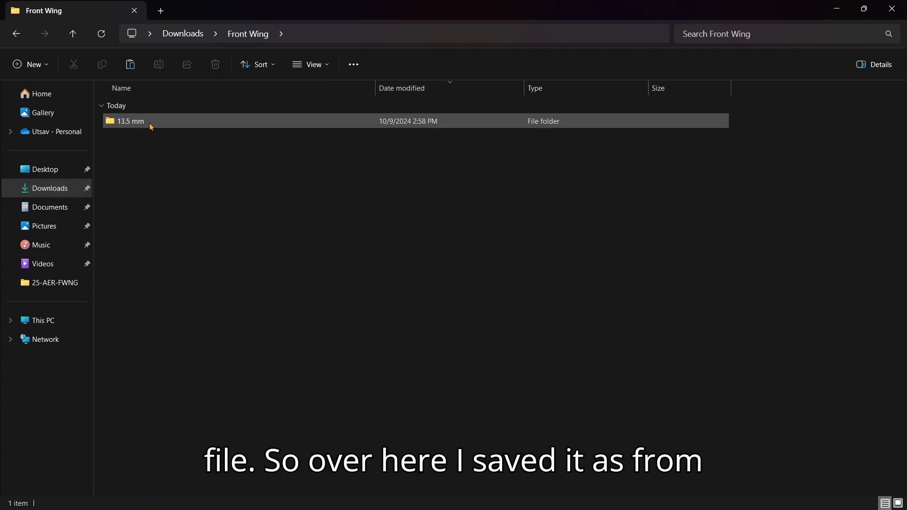
double_click(151, 126)
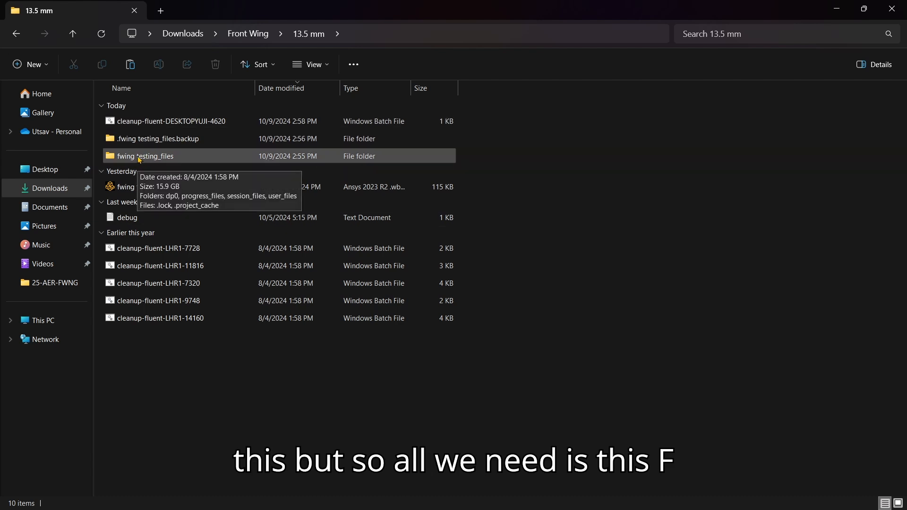
double_click(180, 160)
double_click(166, 180)
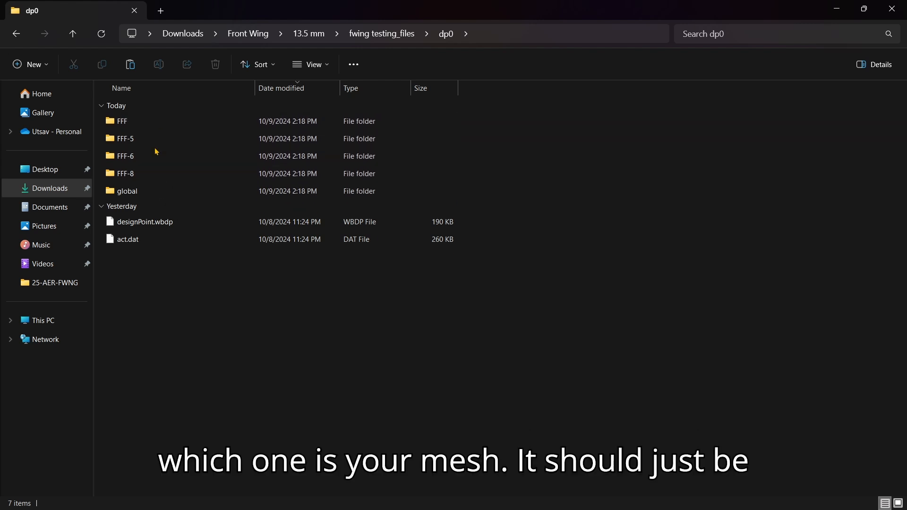
double_click(153, 174)
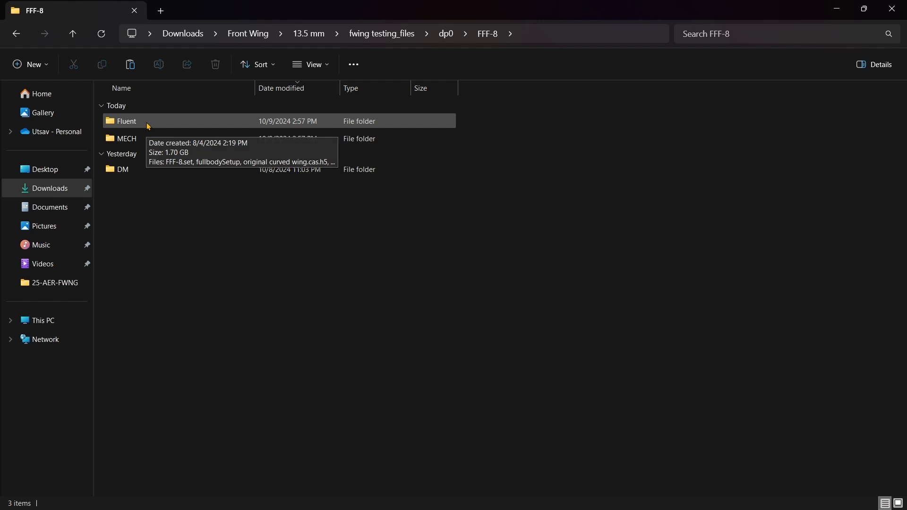
double_click(148, 124)
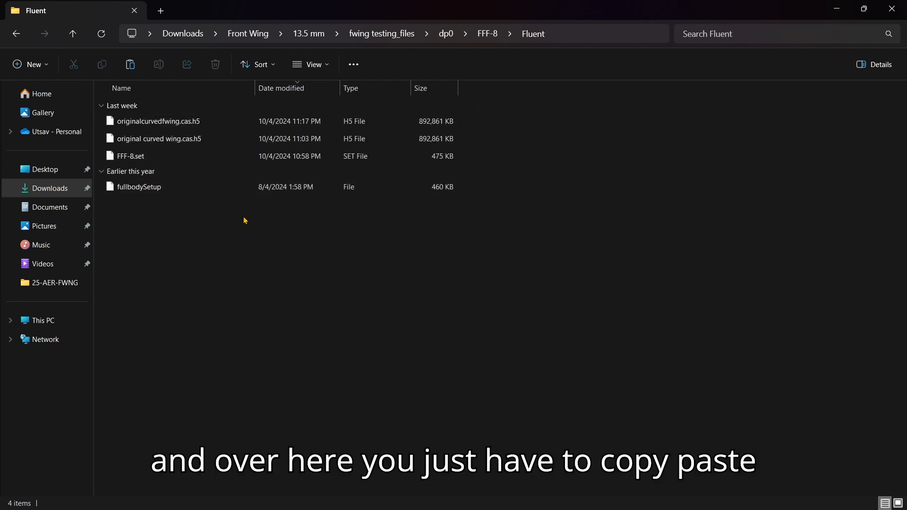
Find the fullbodySetup file in dp0\FFF\Fluent, then minimize Explorer to bring Fluent back.
left_click(156, 187)
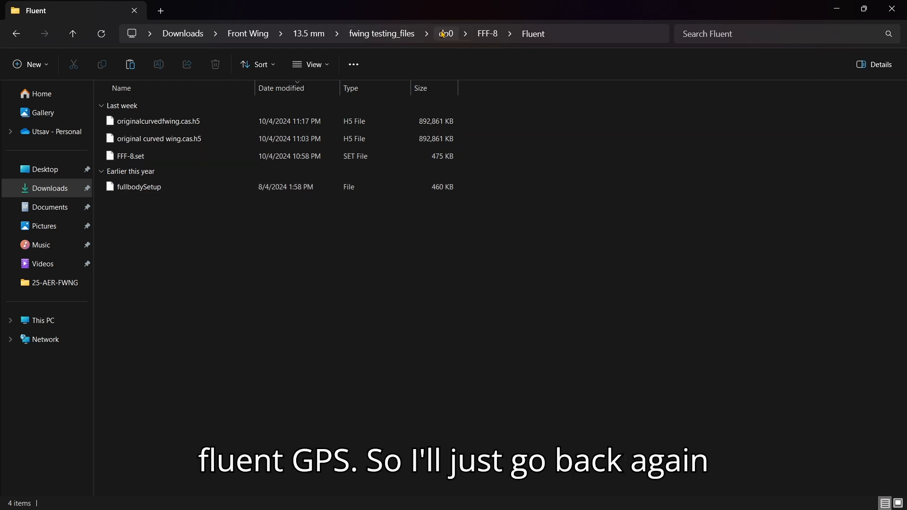
left_click(407, 34)
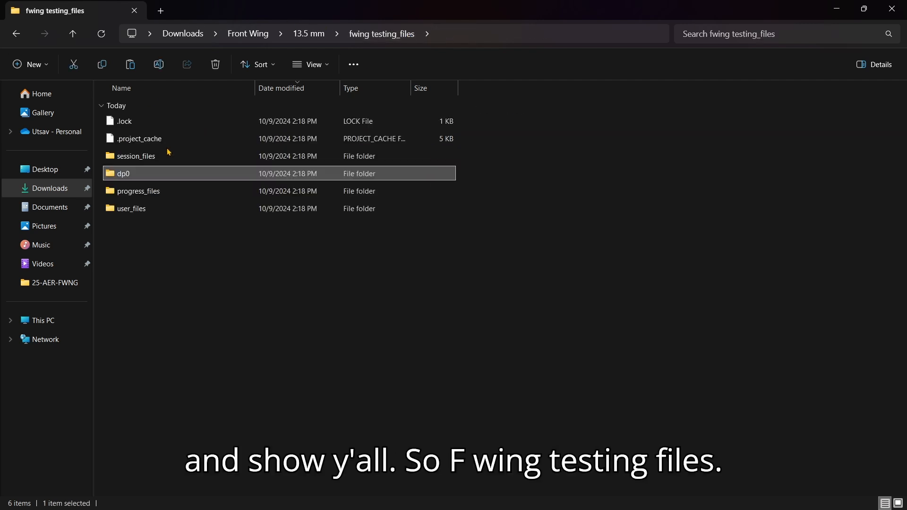
double_click(187, 179)
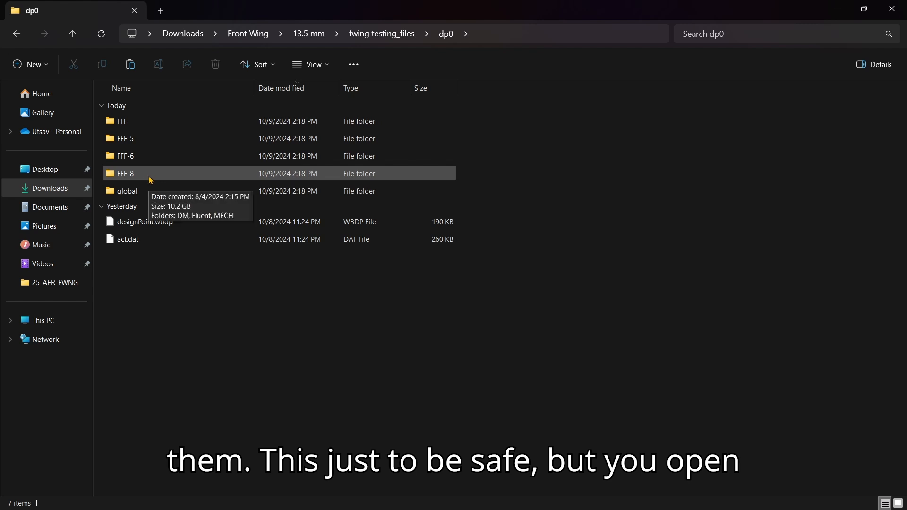
double_click(151, 178)
double_click(150, 124)
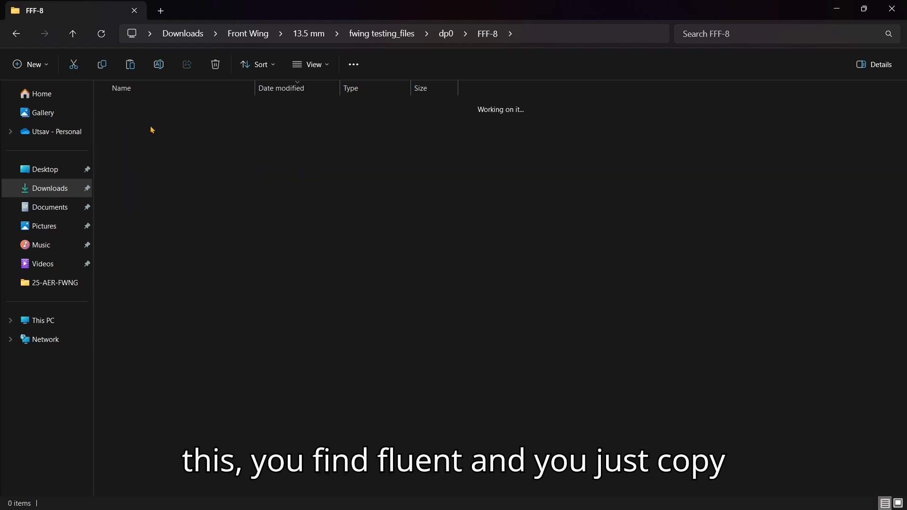
left_click(487, 34)
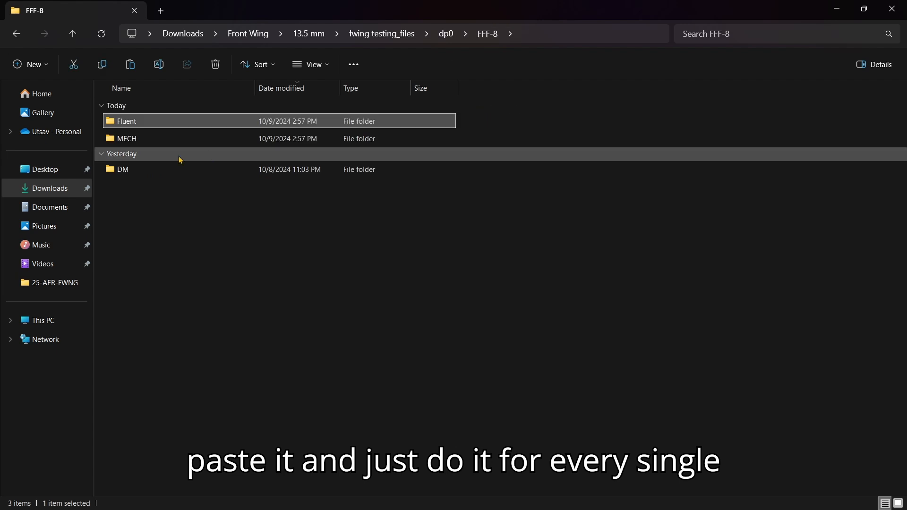
left_click(446, 33)
double_click(142, 121)
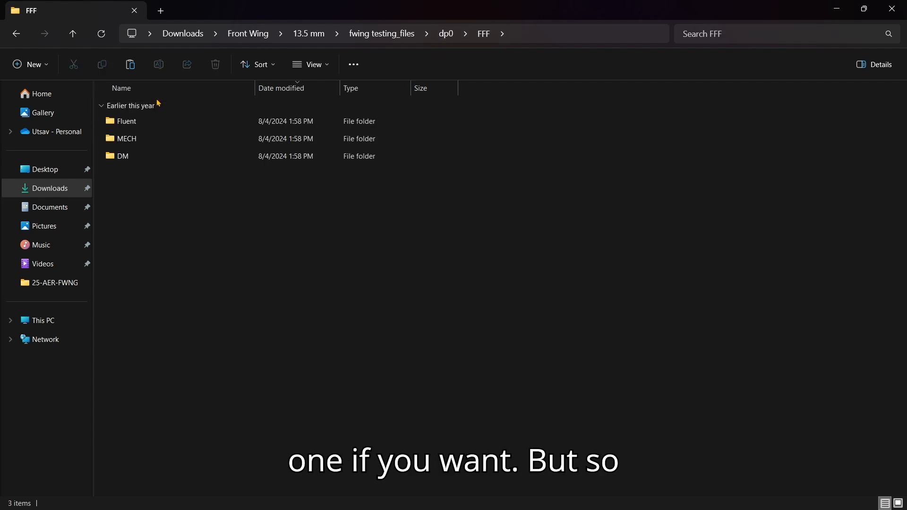
double_click(145, 123)
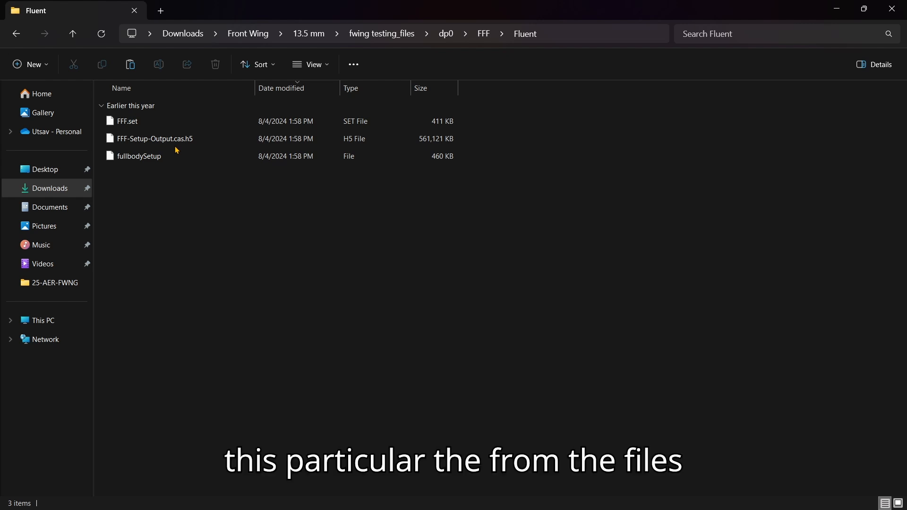
left_click(847, 5)
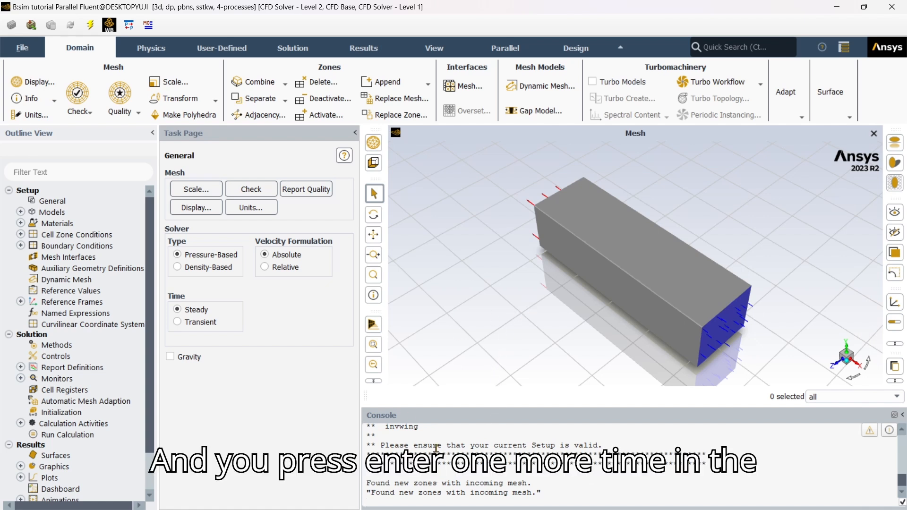
Load fullbodySetup into the current case with the console's file/read-settings command.
key("Return")
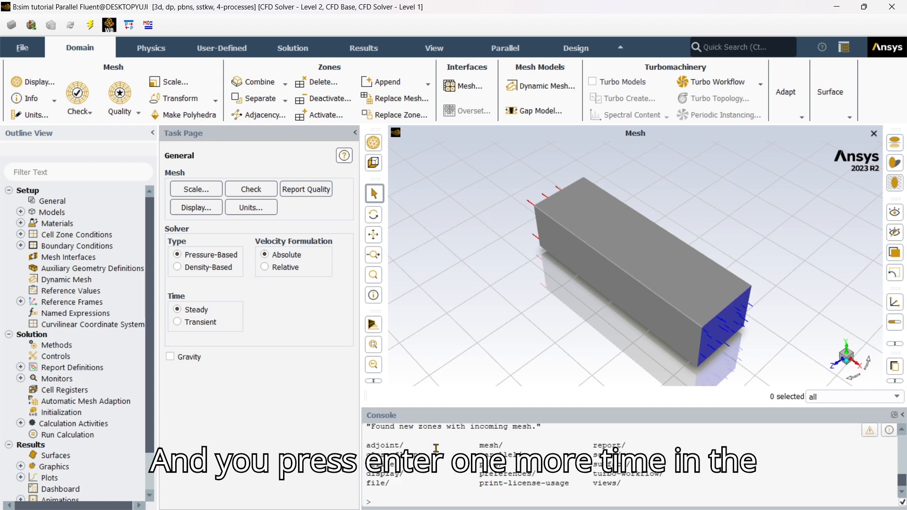
type("fil")
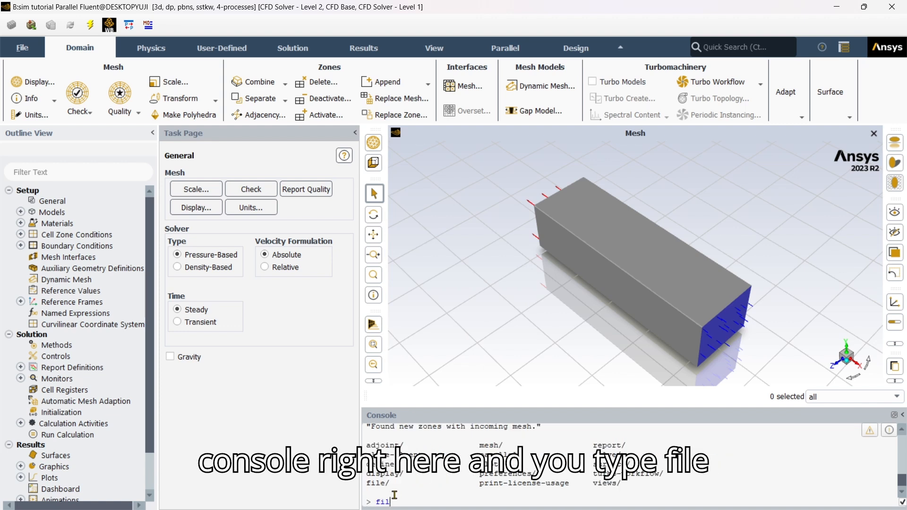
type("e/")
key("Return")
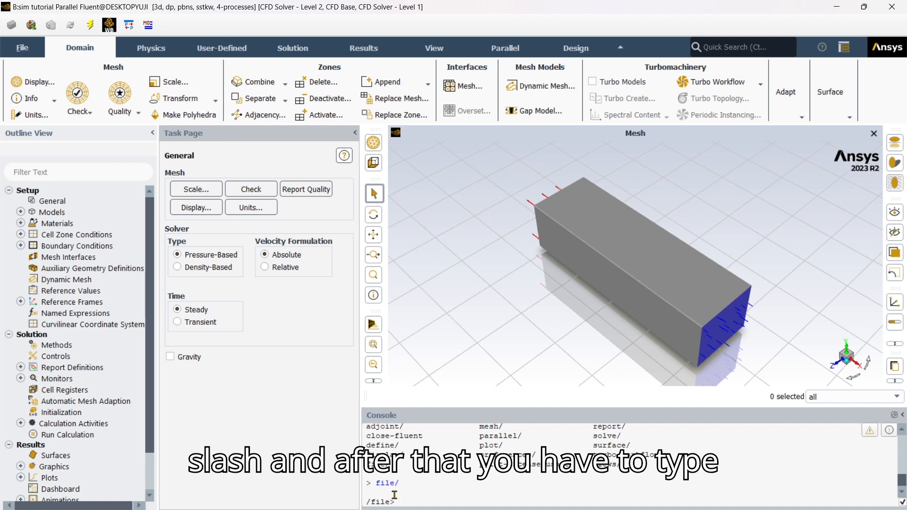
type("read-settings")
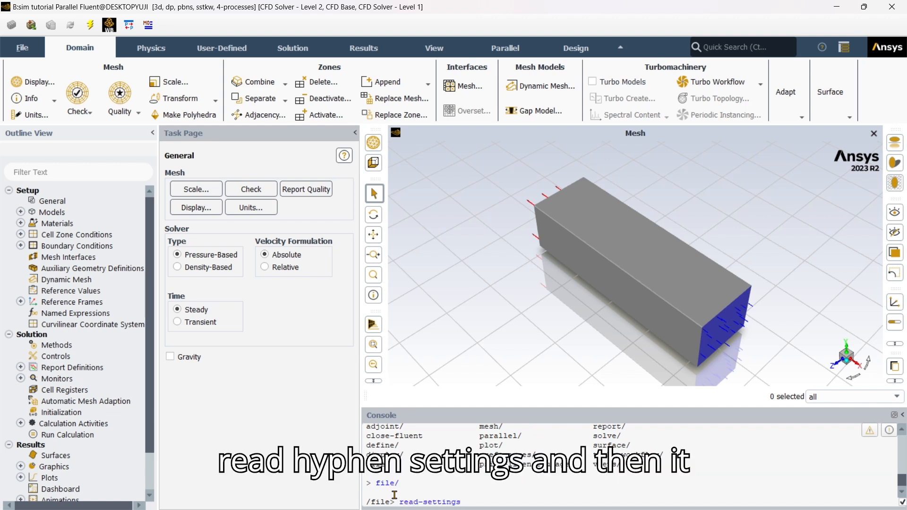
key("Return")
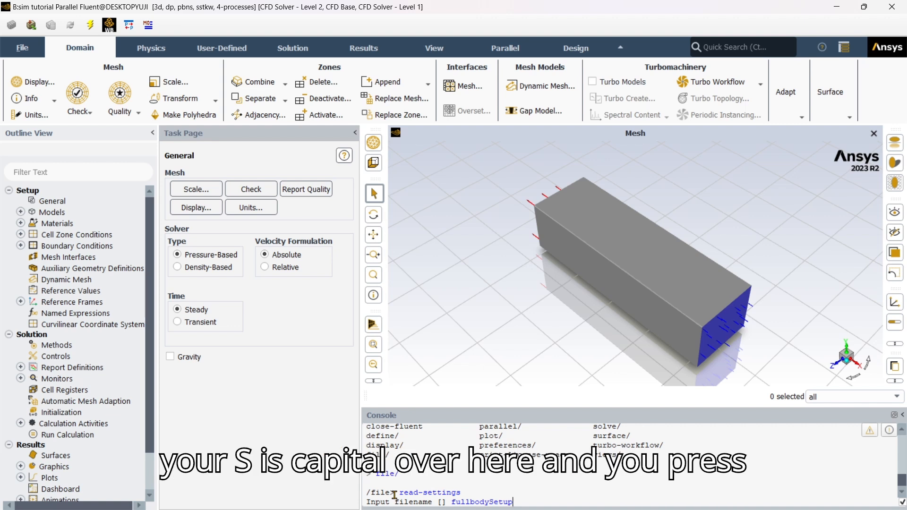
key("Return")
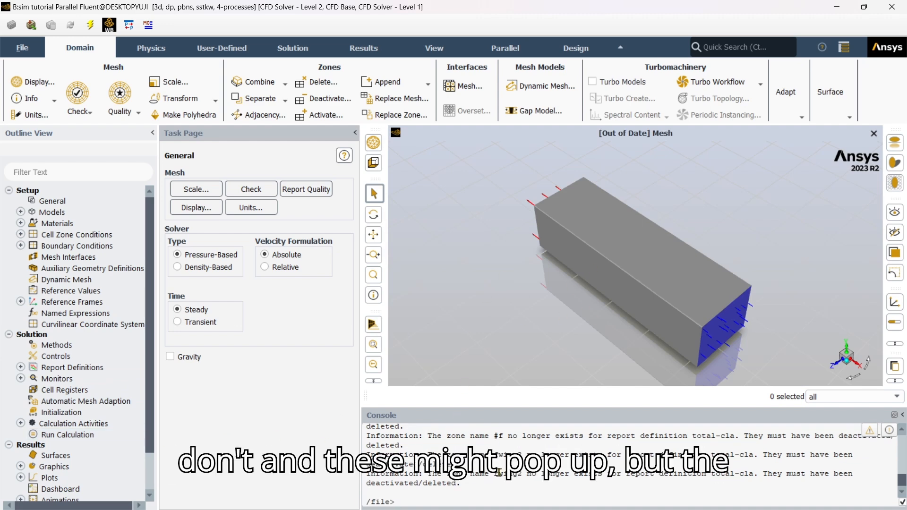
Add inner_endplate, invwing, main, rendplate and wing2–wing4 to the total-cla report zones.
left_click(20, 366)
scroll(68, 379, "down", 1)
scroll(68, 373, "down", 1)
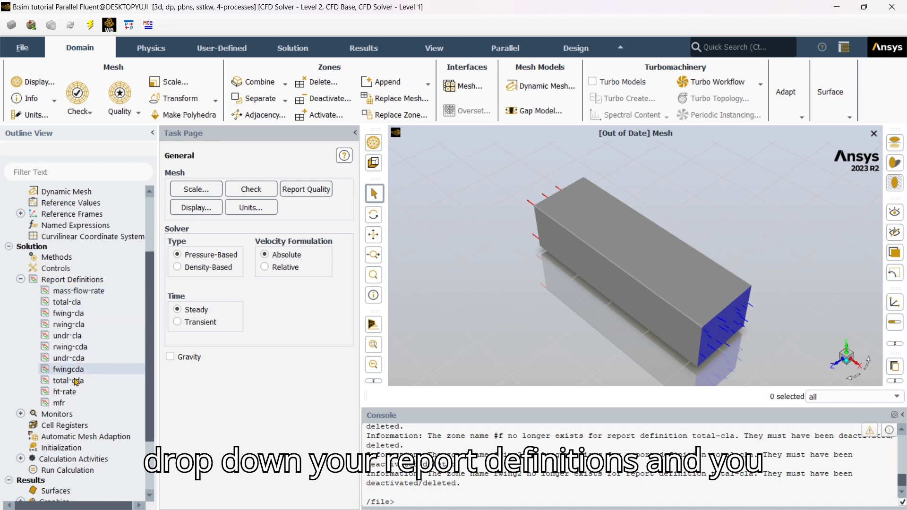
double_click(113, 303)
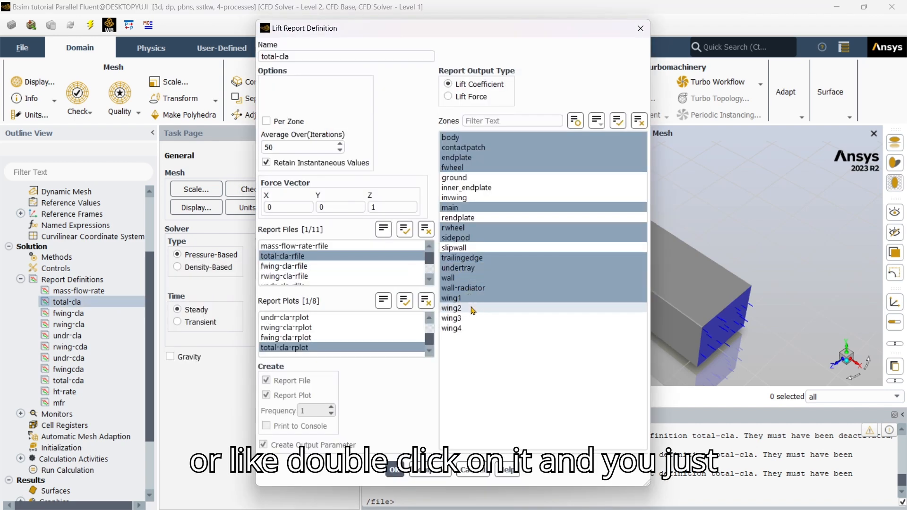
left_click(467, 188)
left_click(467, 205)
left_click(465, 198)
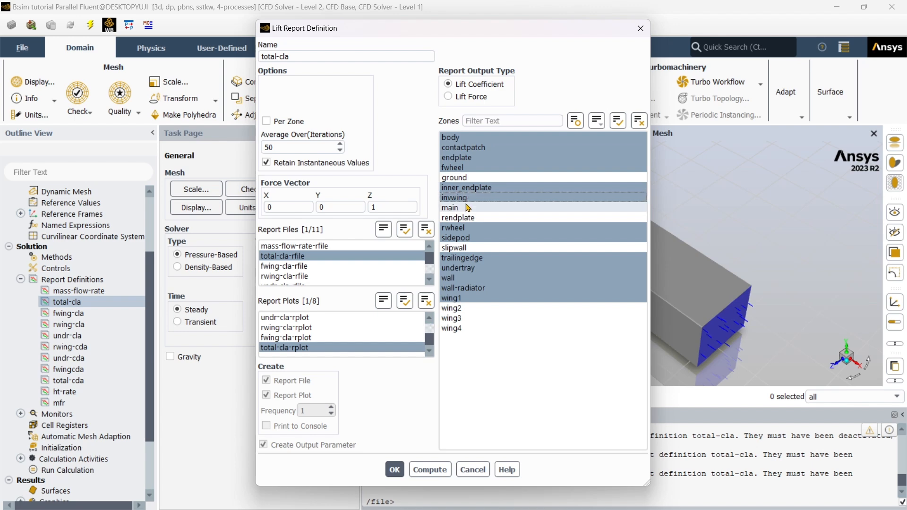
left_click(465, 206)
left_click(467, 217)
left_click(453, 308)
left_click(451, 318)
left_click(451, 328)
left_click(396, 470)
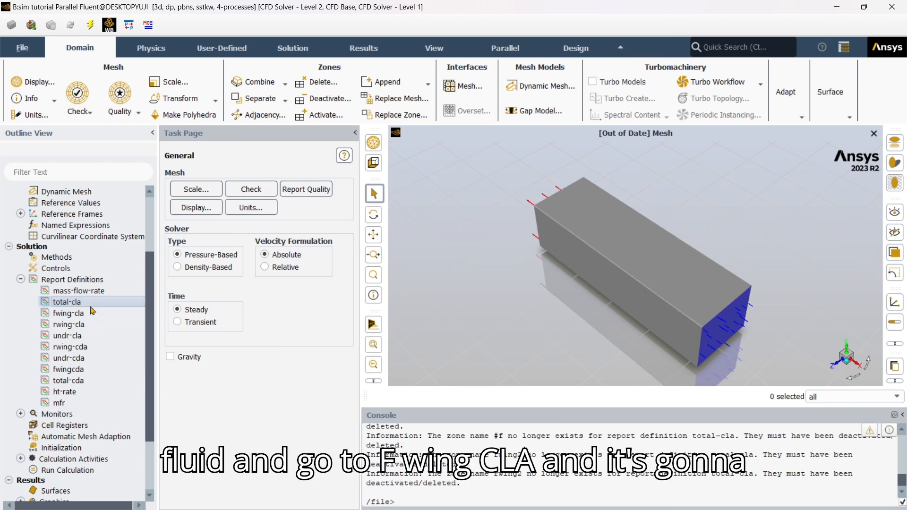
Add wing2, inner_endplate and endplate to the fwing-cla report zones.
left_click(90, 313)
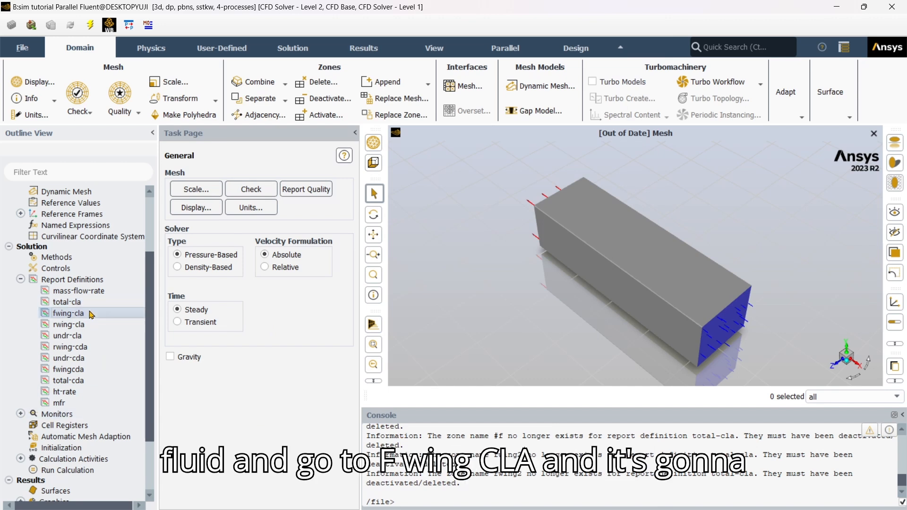
double_click(90, 313)
left_click(474, 307)
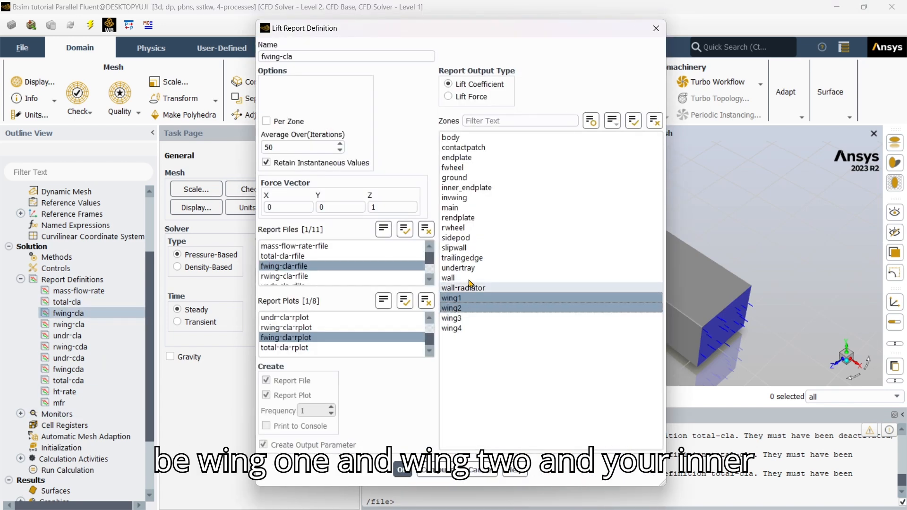
left_click(481, 187)
left_click(457, 157)
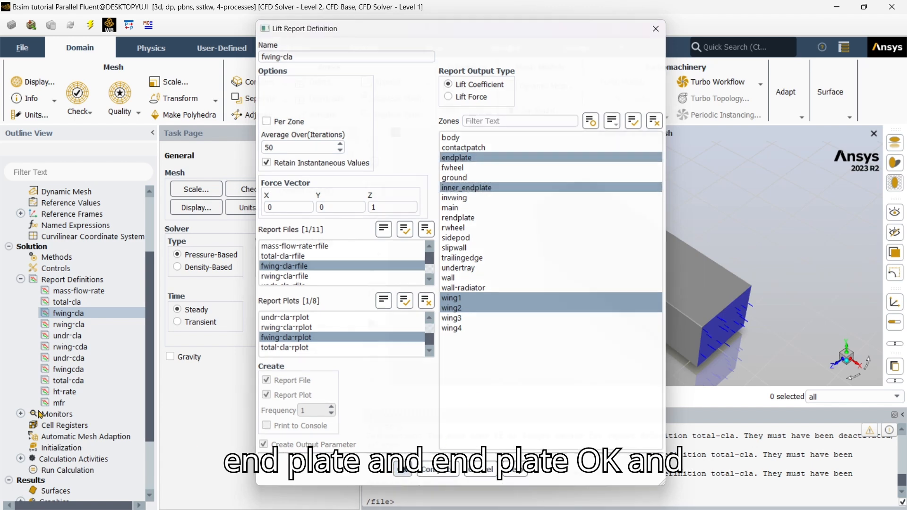
left_click(399, 472)
Add main, rendplate, wing3 and wing4 to the rwing-cla report zones.
left_click(101, 327)
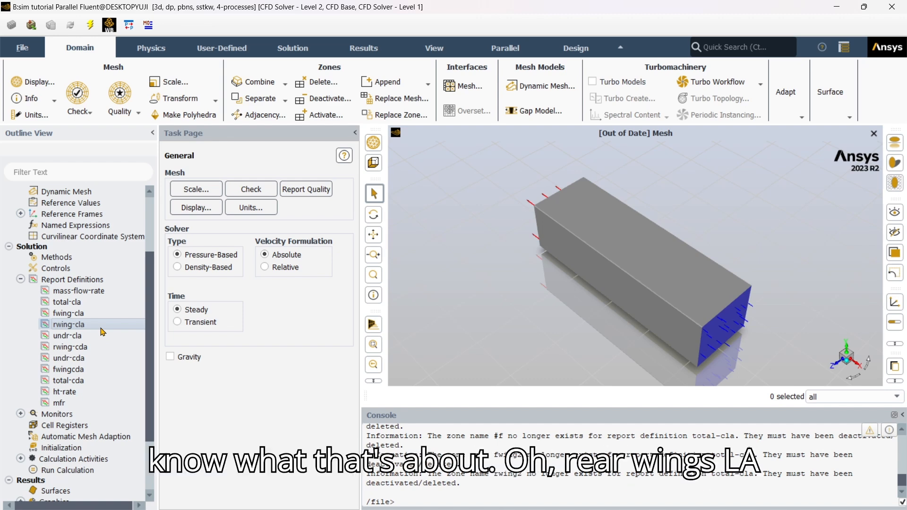
double_click(101, 326)
left_click(477, 208)
left_click(477, 218)
left_click(477, 318)
left_click(479, 328)
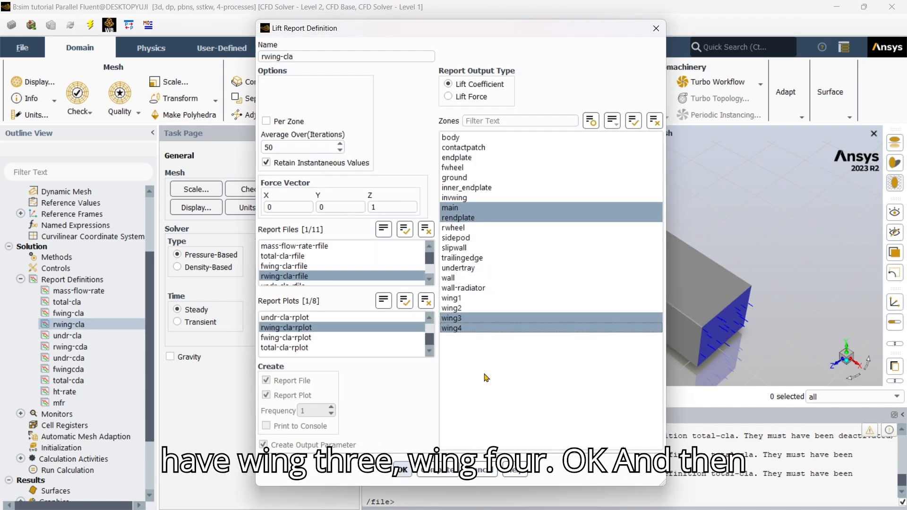
left_click(401, 470)
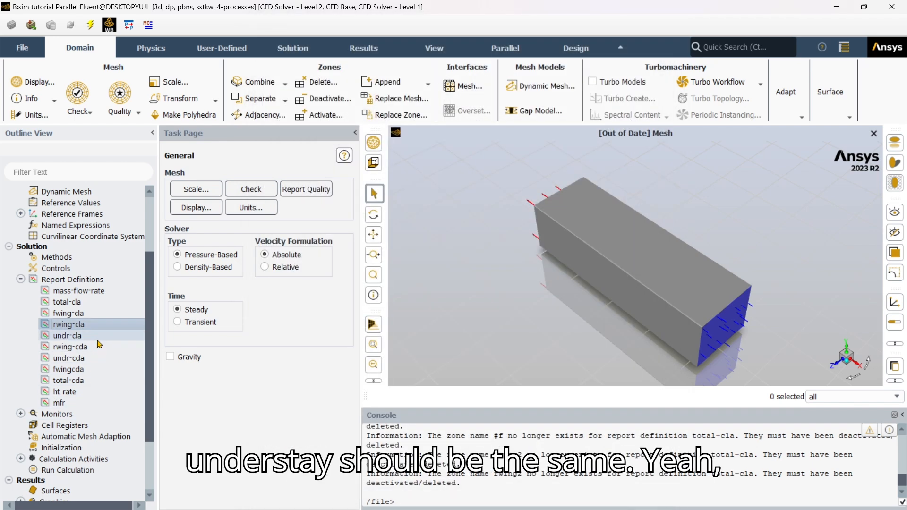
Keep undr-cla on undertray only, and add wing3, wing4 and rendplate to rwing-cda.
double_click(67, 336)
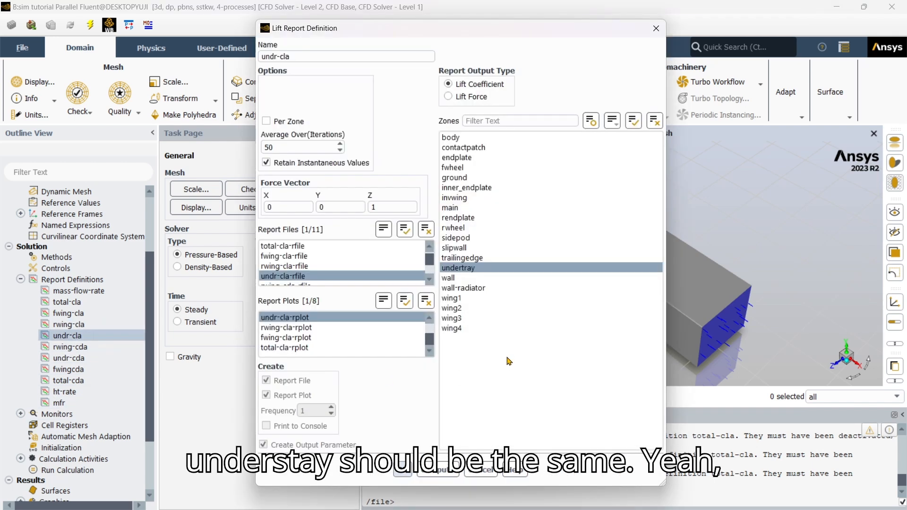
left_click(401, 470)
left_click(75, 347)
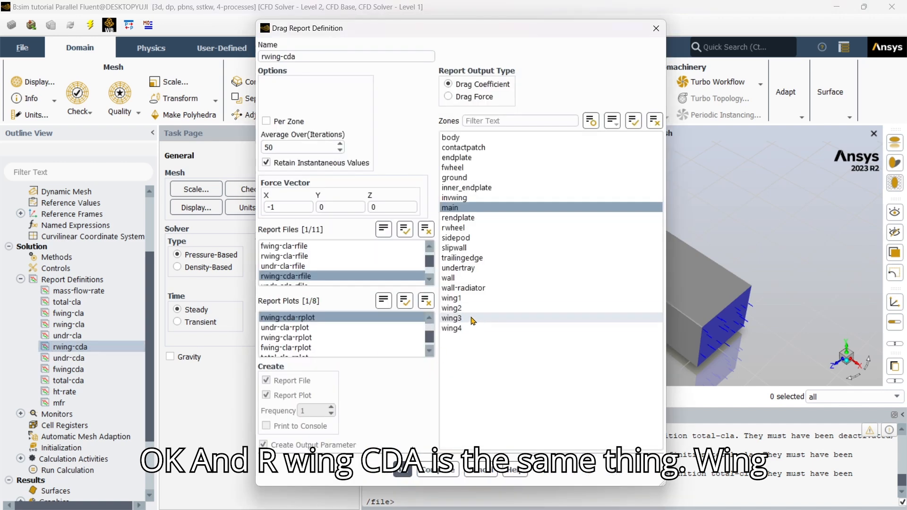
left_click(472, 319)
left_click(472, 329)
left_click(464, 218)
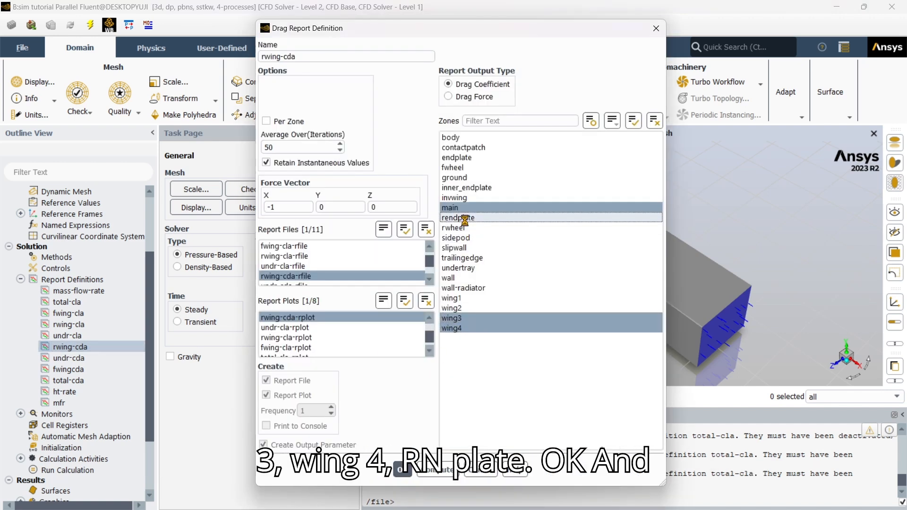
left_click(401, 469)
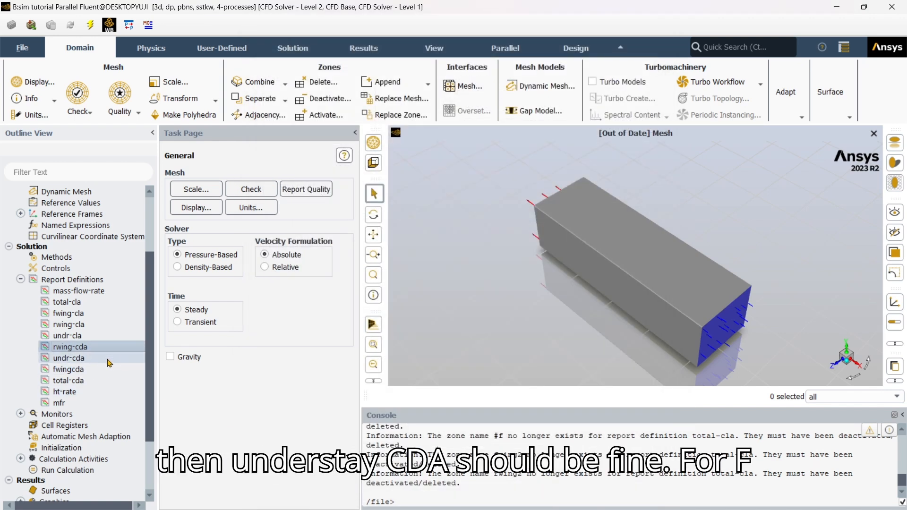
Add wing2, inner_endplate and endplate to the fwingcda report zones.
double_click(93, 368)
left_click(479, 308)
left_click(467, 188)
left_click(472, 158)
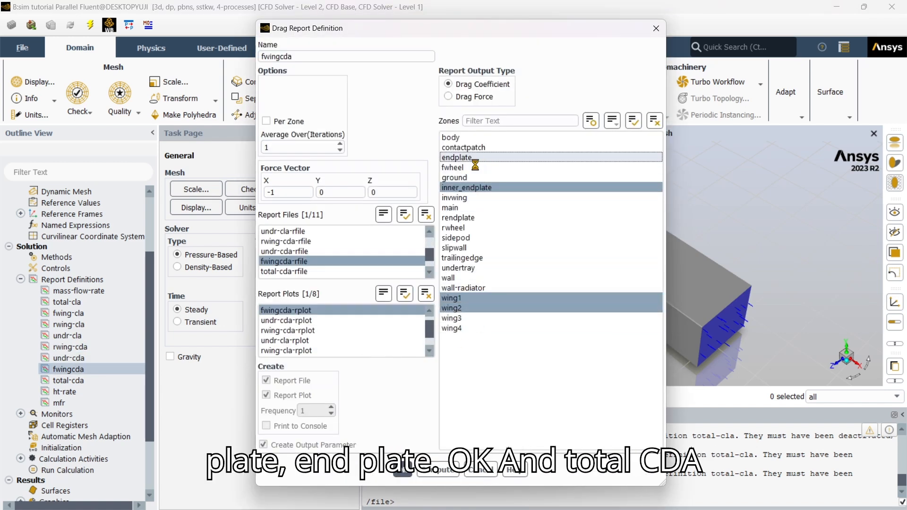
left_click(403, 470)
Add wing2–wing4, rendplate, inner_endplate and invwing to the total-cda report zones.
double_click(69, 380)
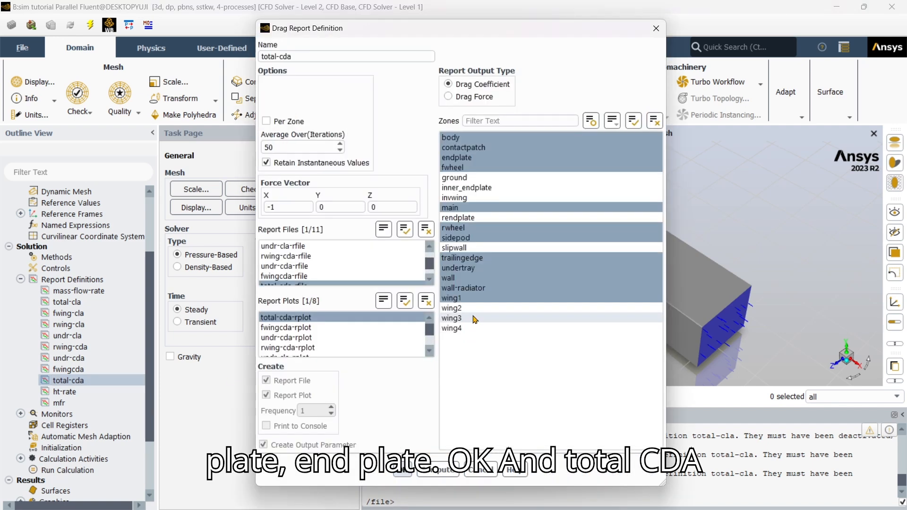
left_click(472, 308)
left_click_drag(474, 312, 476, 344)
left_click(465, 217)
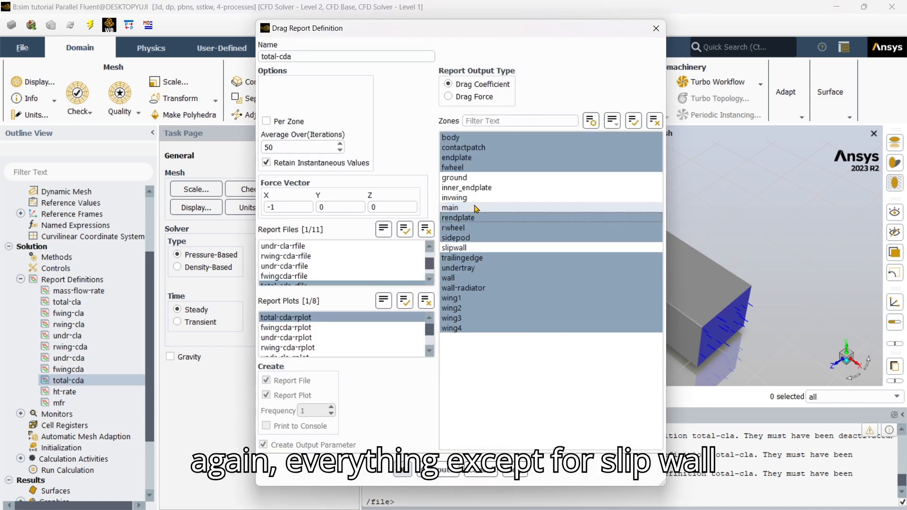
left_click(473, 189)
left_click(472, 198)
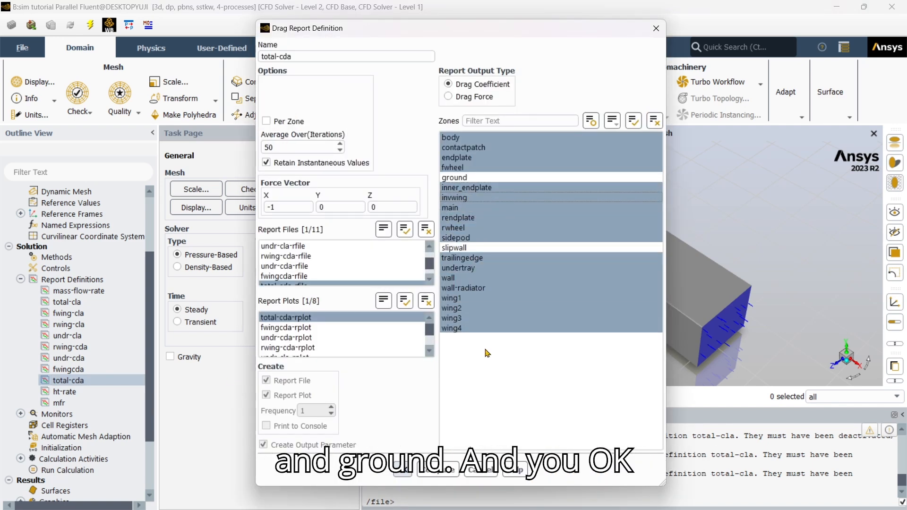
left_click(403, 471)
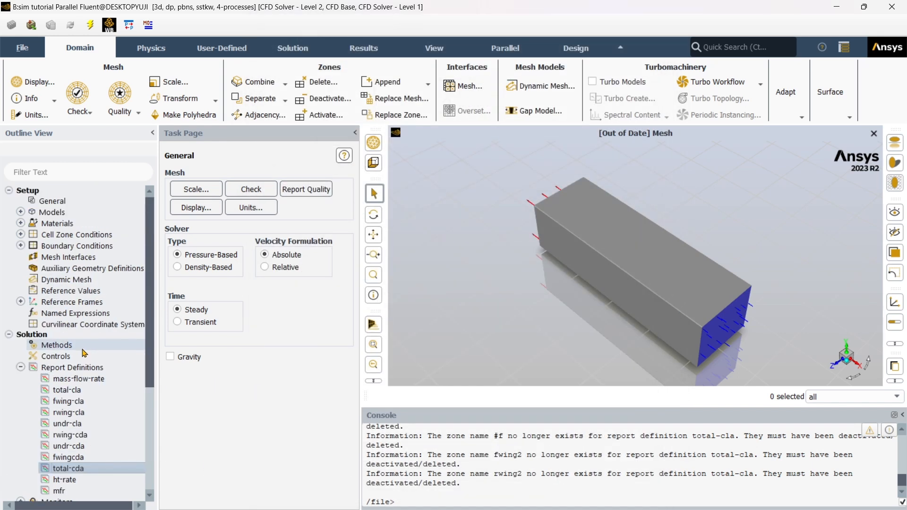
Compute reference values from inlet (13 m/s, 1.225 kg/m³, 1 m² area), then open the File menu.
left_click(90, 296)
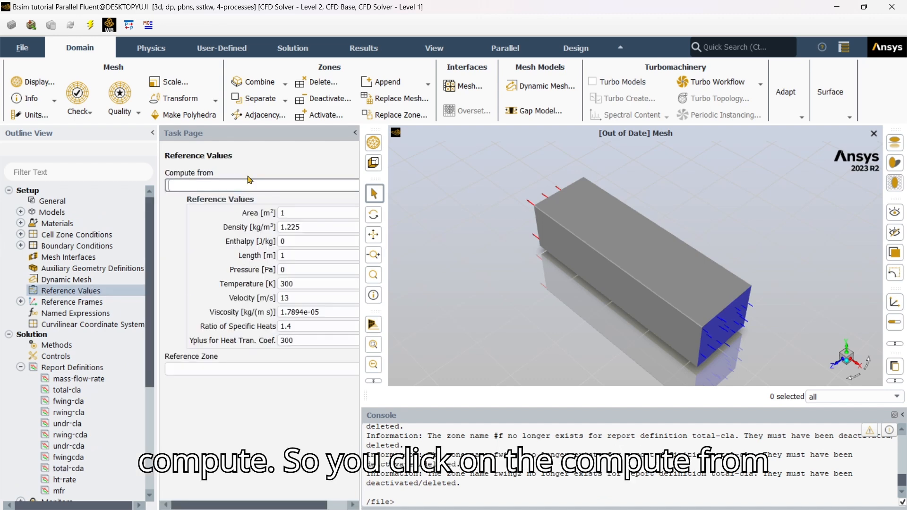
type("inl")
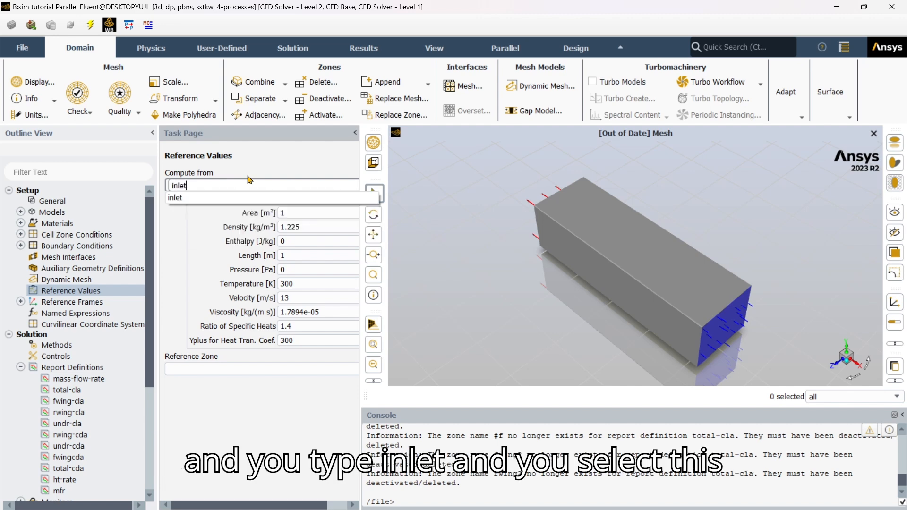
type("et")
left_click(206, 198)
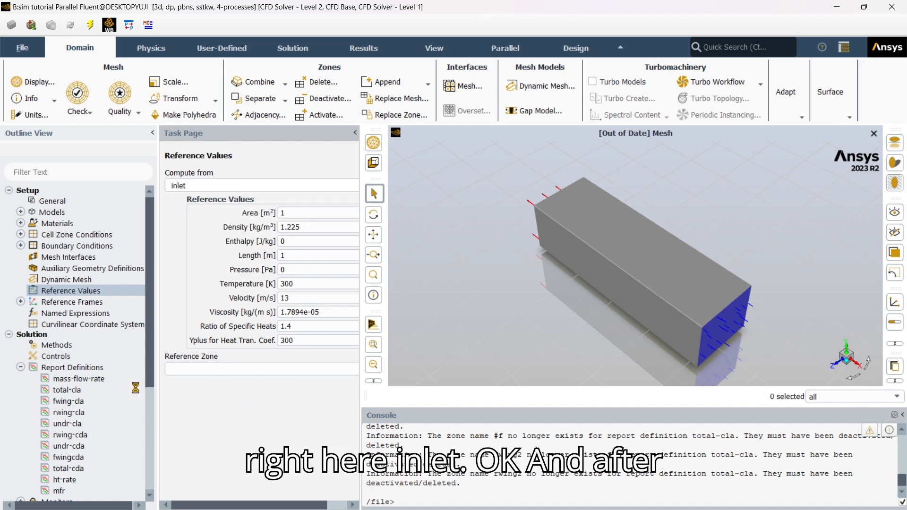
scroll(78, 350, "down", 4)
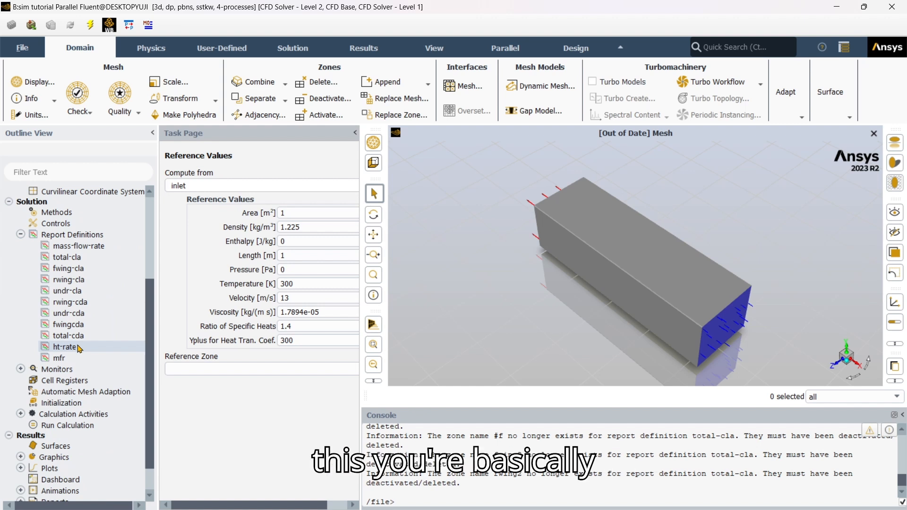
scroll(79, 349, "down", 1)
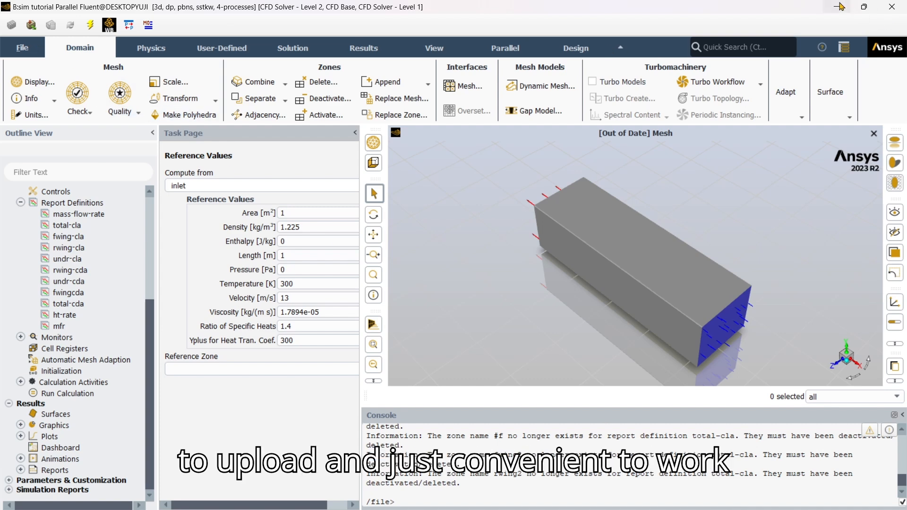
left_click(19, 54)
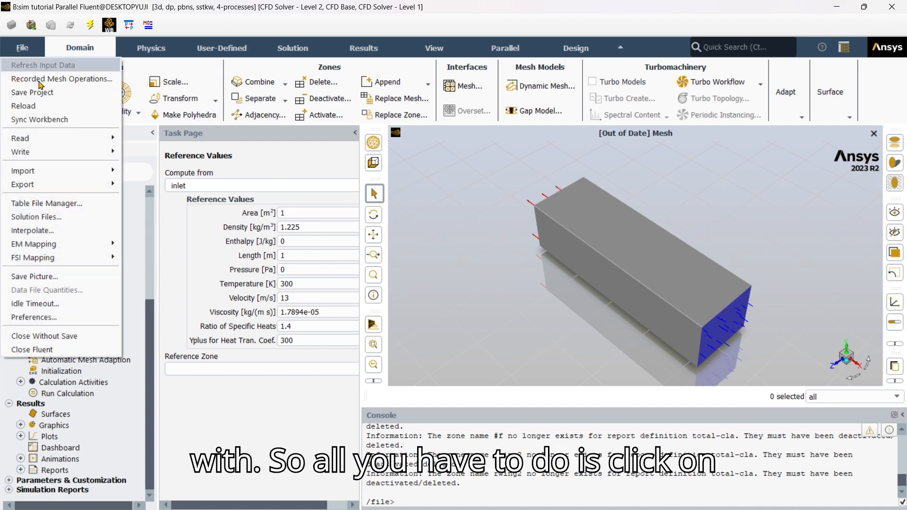
Export the case through File > Export > Case as 'sim tutorial' in .cas.h5 format.
mouse_move(71, 189)
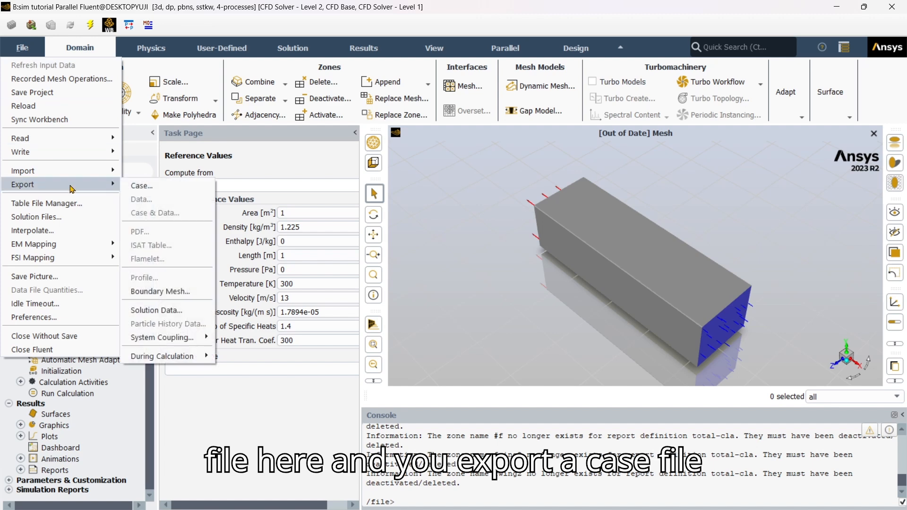
left_click(171, 186)
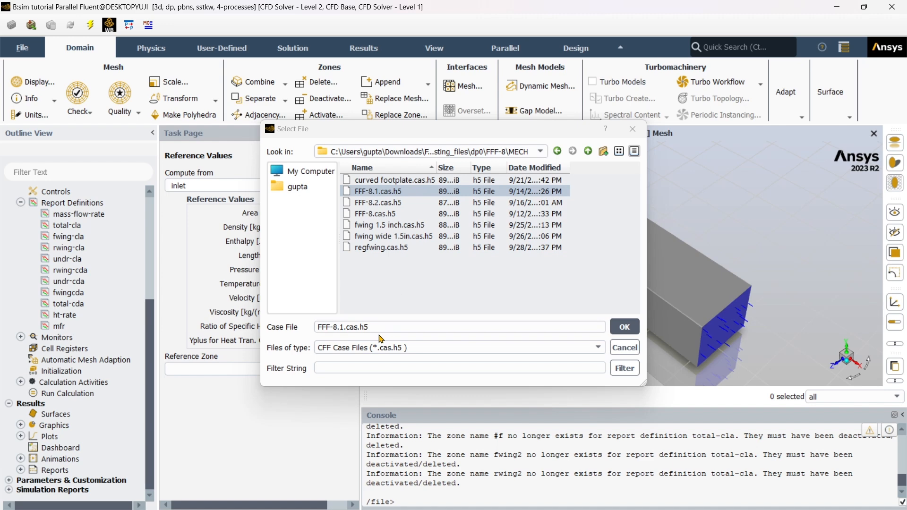
left_click(344, 327)
key("BackSpace")
key("BackSpace")
key("BackSpace")
key("BackSpace")
key("BackSpace")
key("BackSpace")
key("BackSpace")
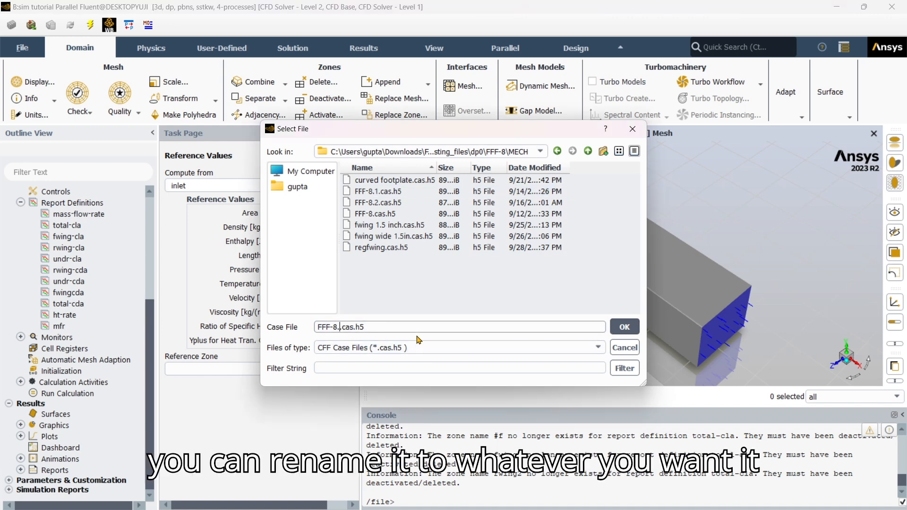
type("sim tut")
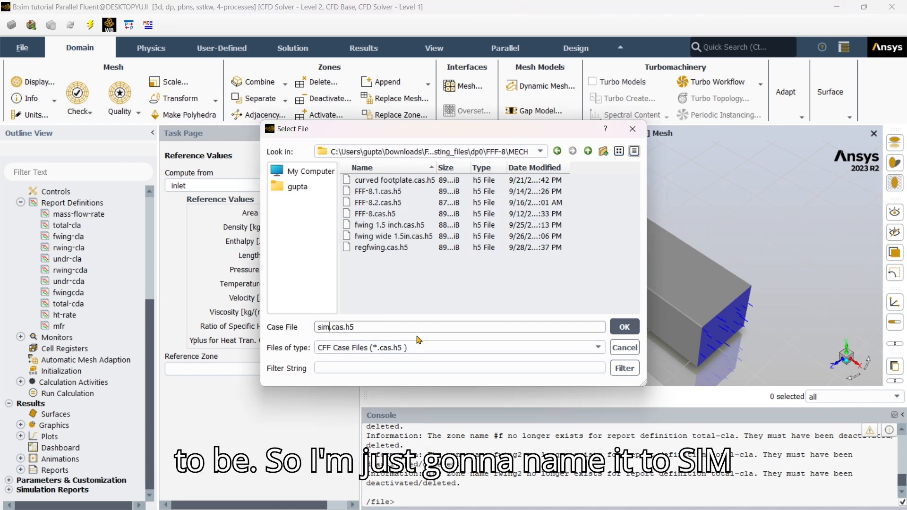
type("oriua")
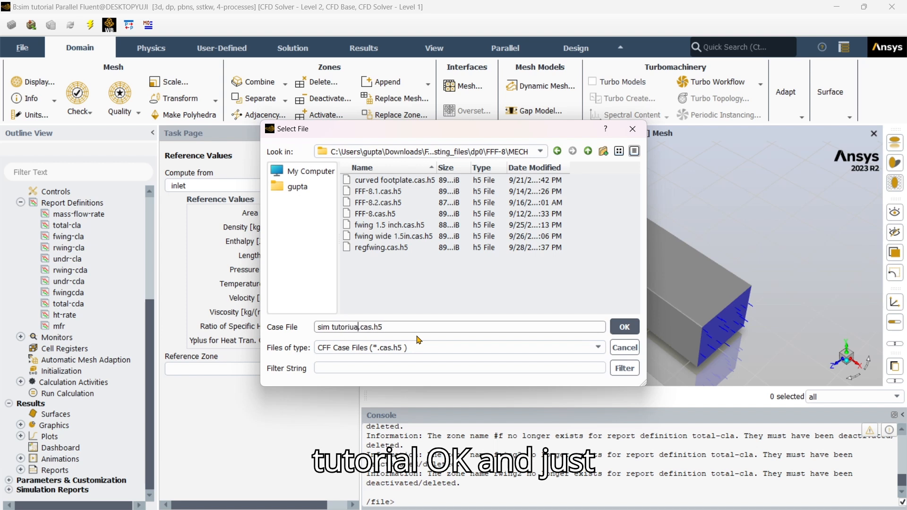
key("BackSpace")
key("BackSpace")
key("BackSpace")
key("BackSpace")
key("BackSpace")
key("BackSpace")
key("BackSpace")
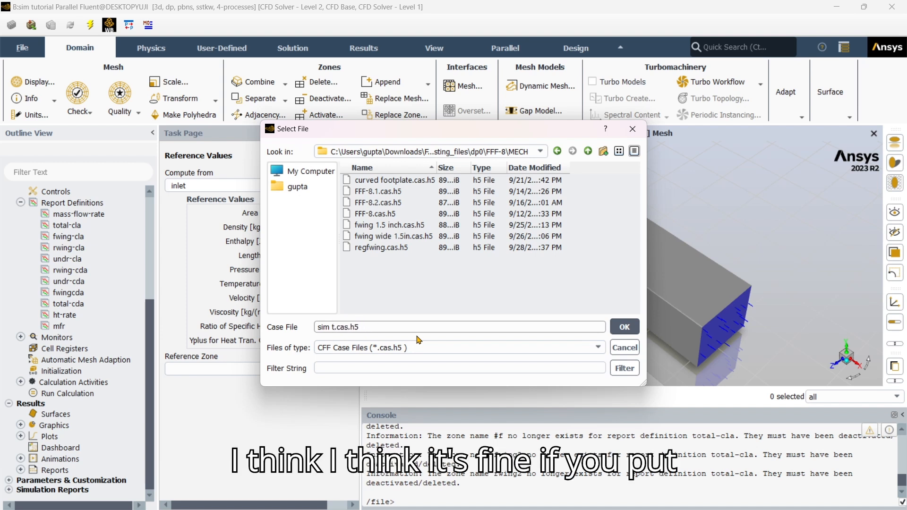
type("utorial")
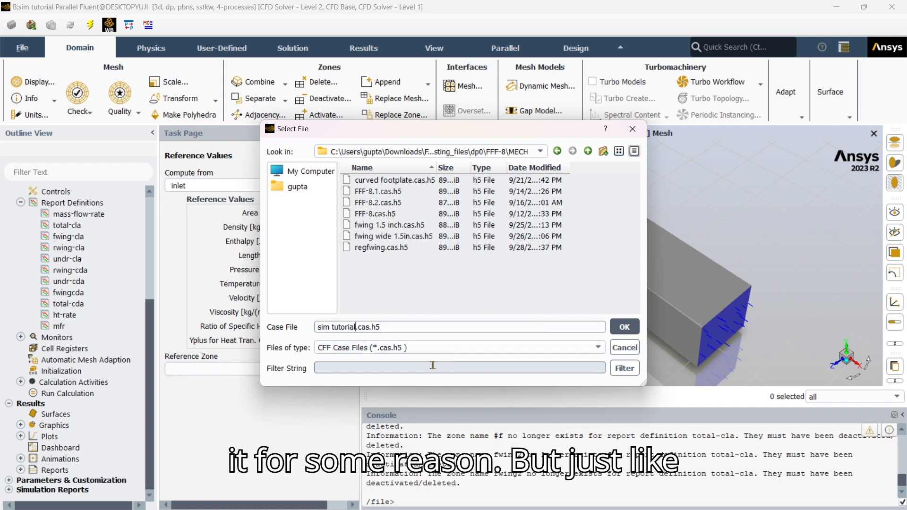
left_click(356, 327)
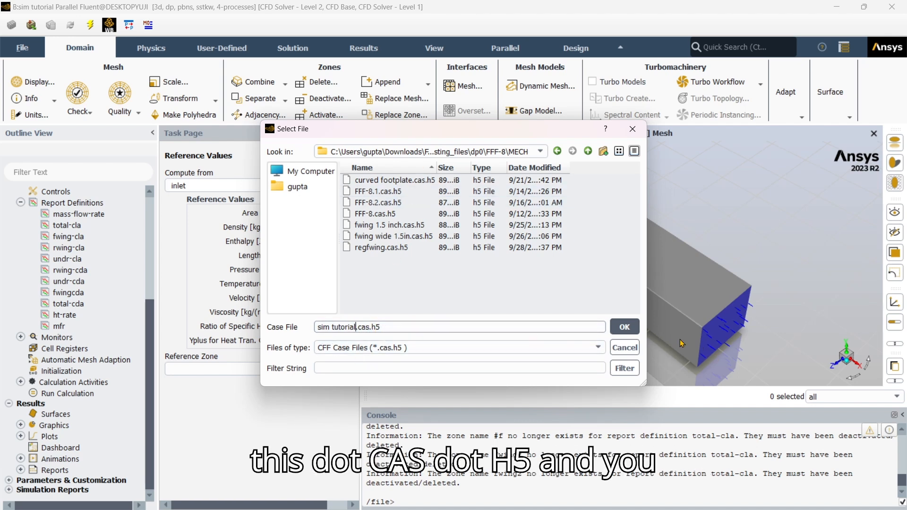
left_click(624, 327)
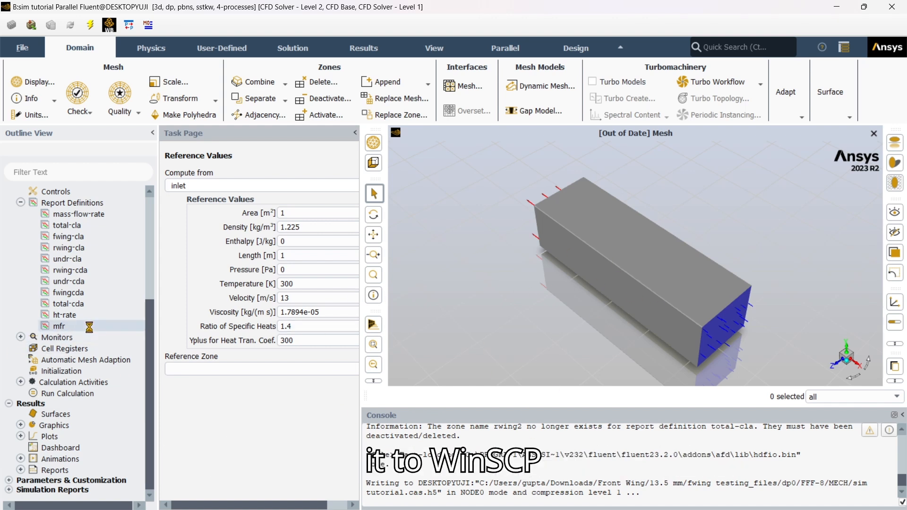
Launch WinSCP and log into the saved TACC site with the token code.
mouse_move(415, 509)
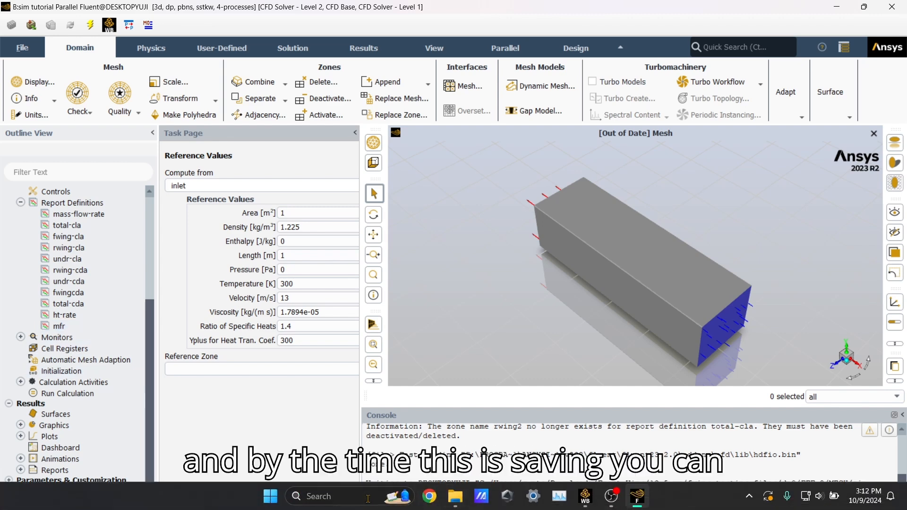
left_click(368, 498)
type("win")
key("Return")
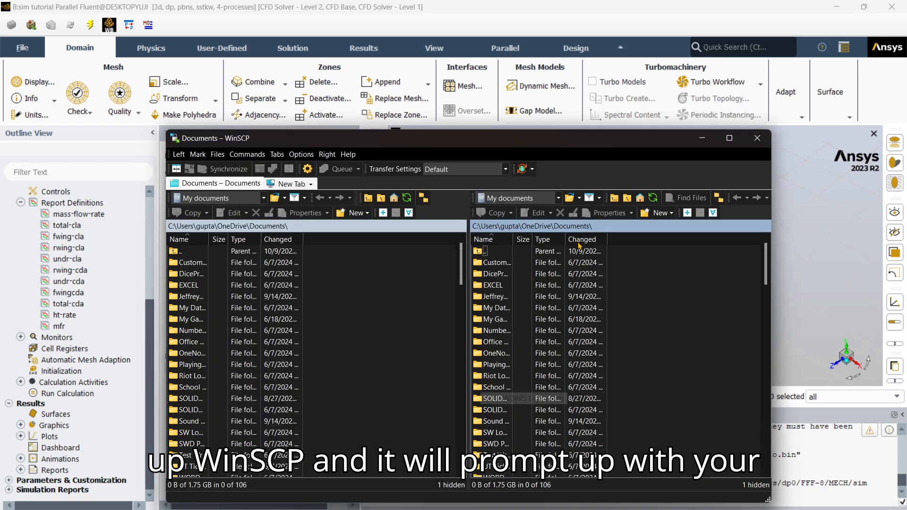
left_click(342, 241)
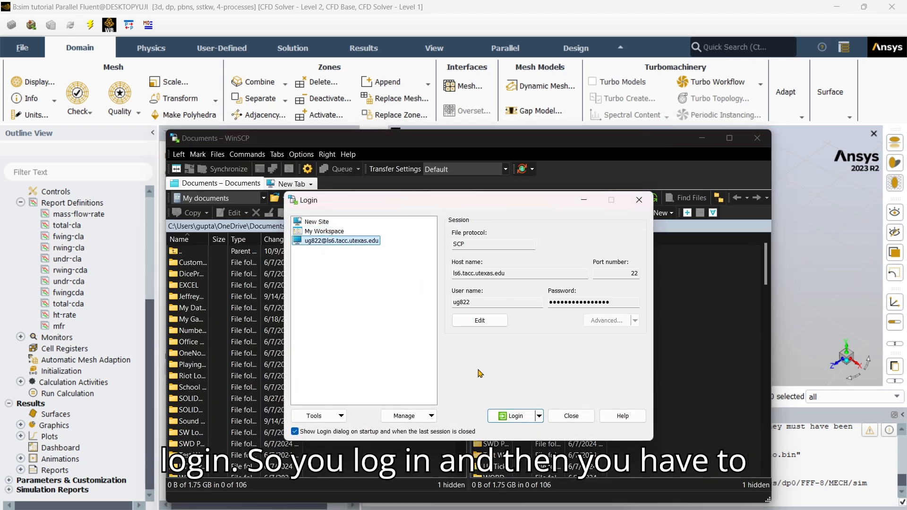
left_click(508, 417)
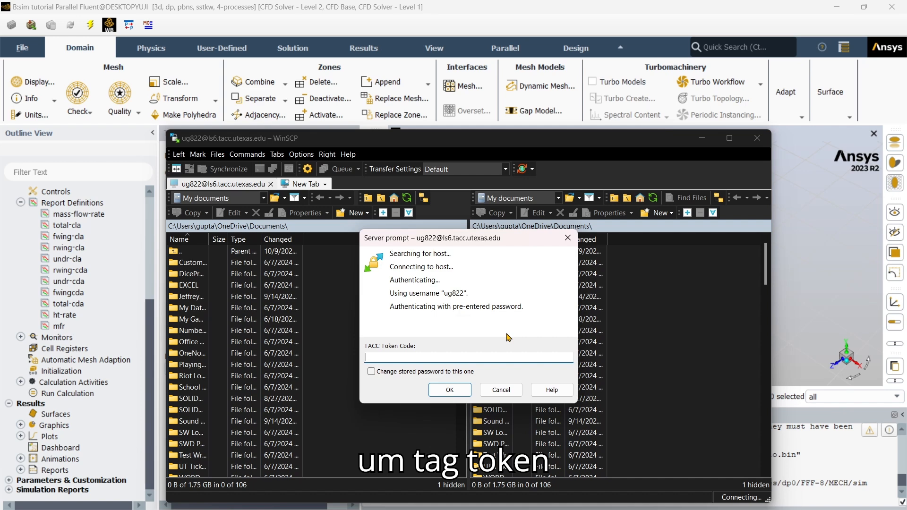
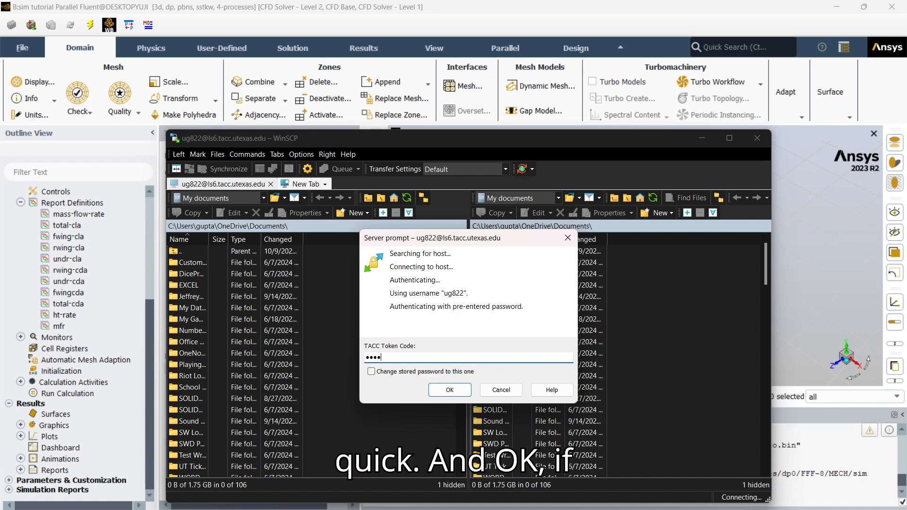
left_click(450, 392)
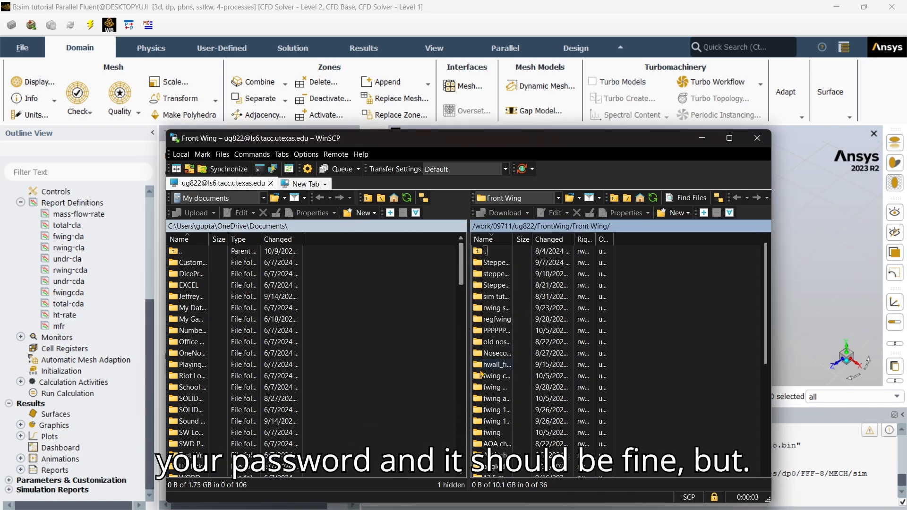
Minimize the WinSCP session on the Front Wing folder and launch Chrome.
scroll(523, 418, "down", 6)
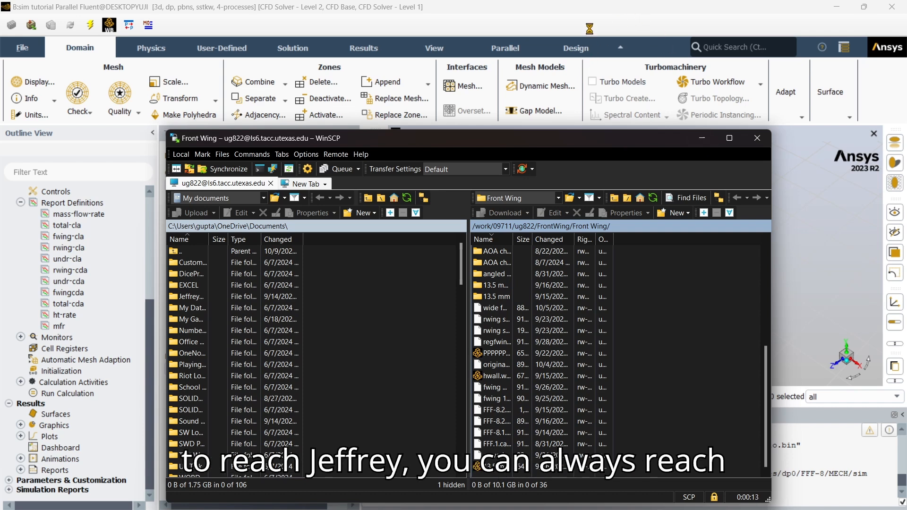
left_click(702, 138)
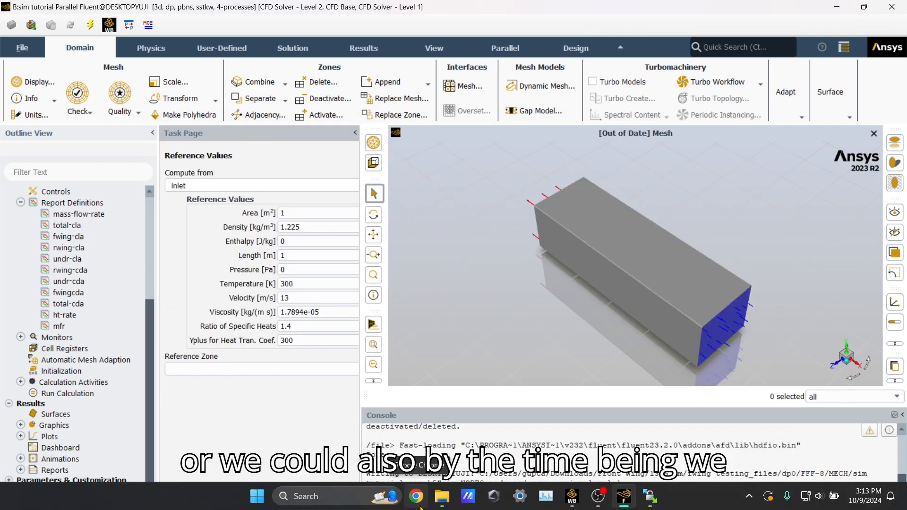
left_click(417, 500)
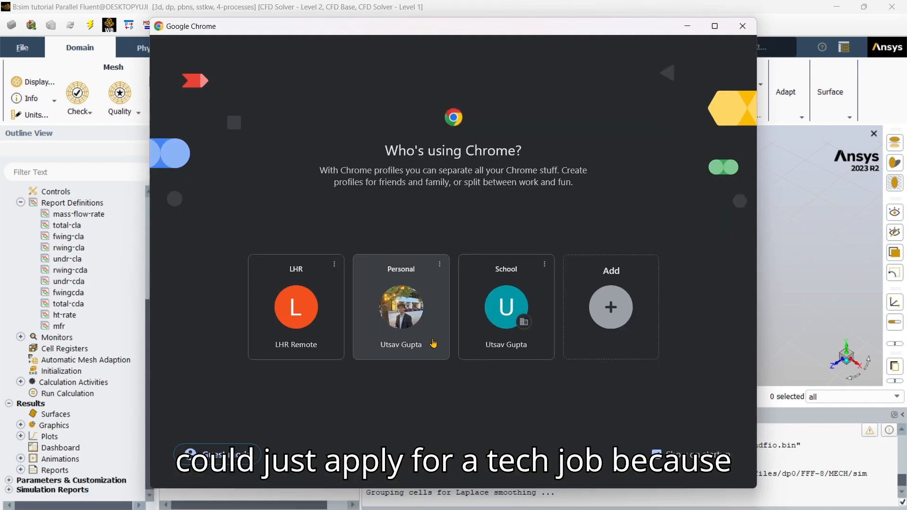
Open Chrome with the personal profile and go to the TACC Analysis Portal.
left_click(433, 344)
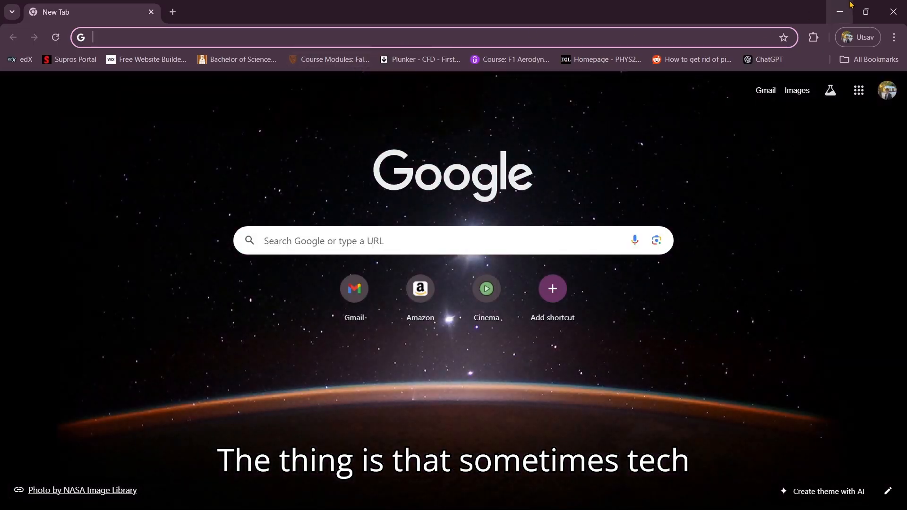
left_click(851, 4)
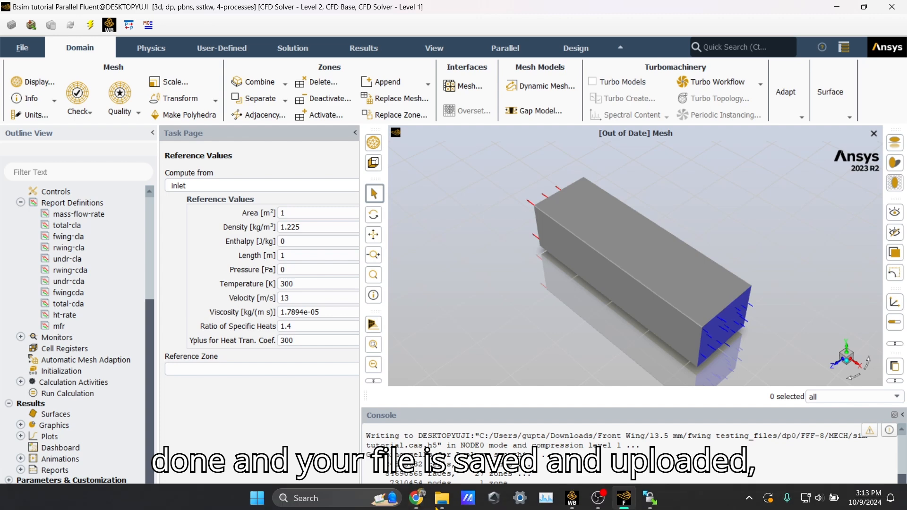
left_click(415, 497)
type("tacc Analysis Portal")
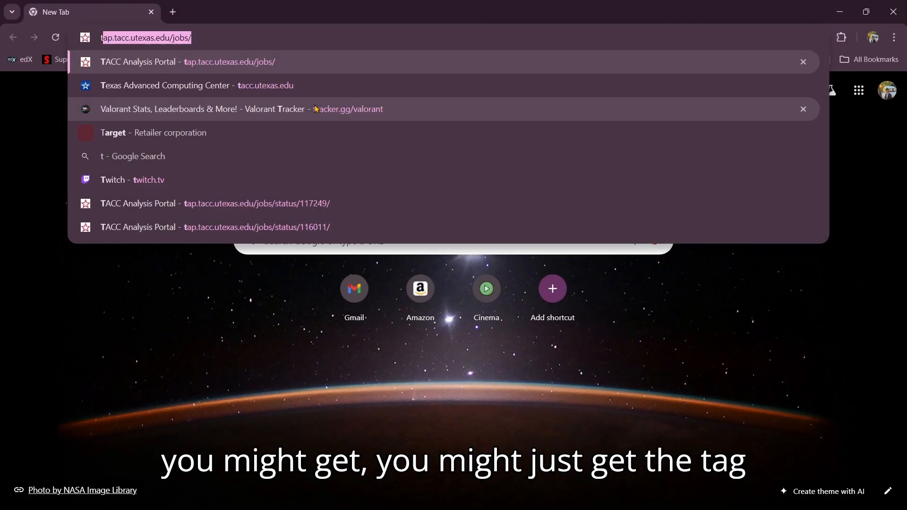
key("Return")
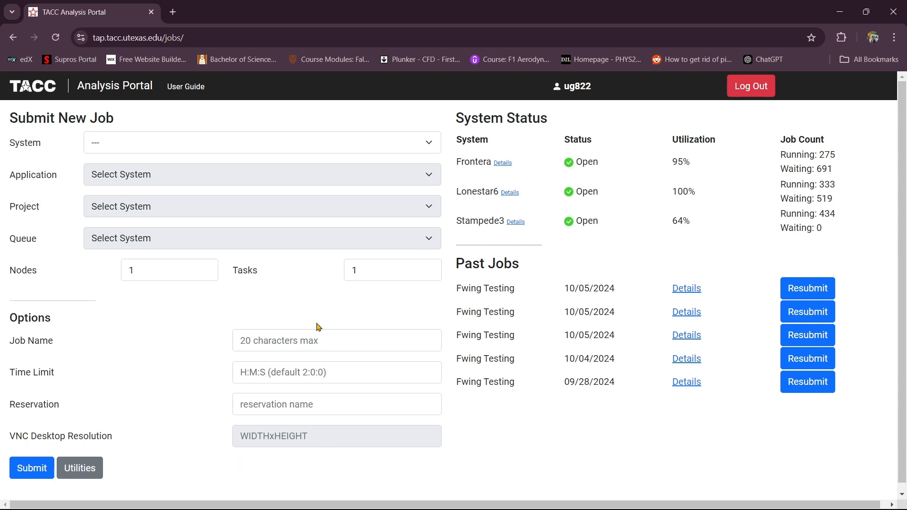
Choose Lonestar6, VNC remote desktop, the research project and the development queue.
left_click(178, 146)
left_click(177, 148)
left_click(174, 146)
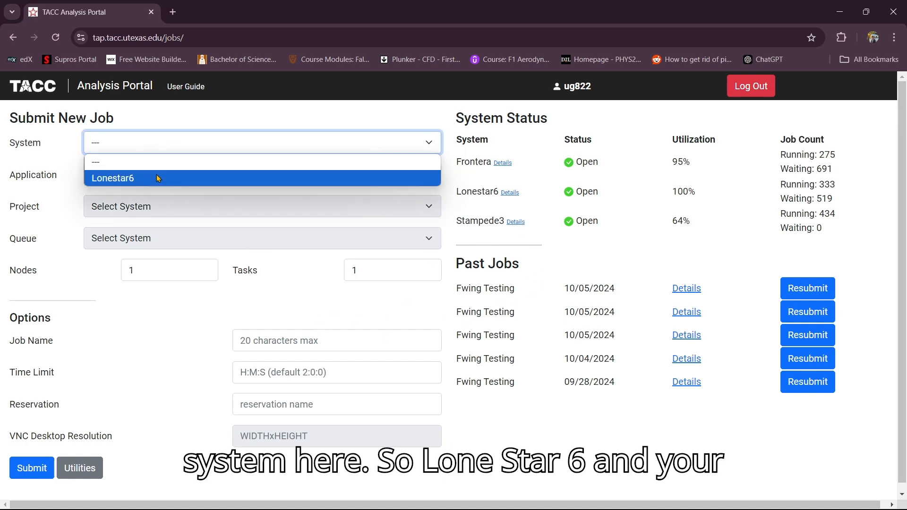
left_click(156, 174)
left_click(157, 176)
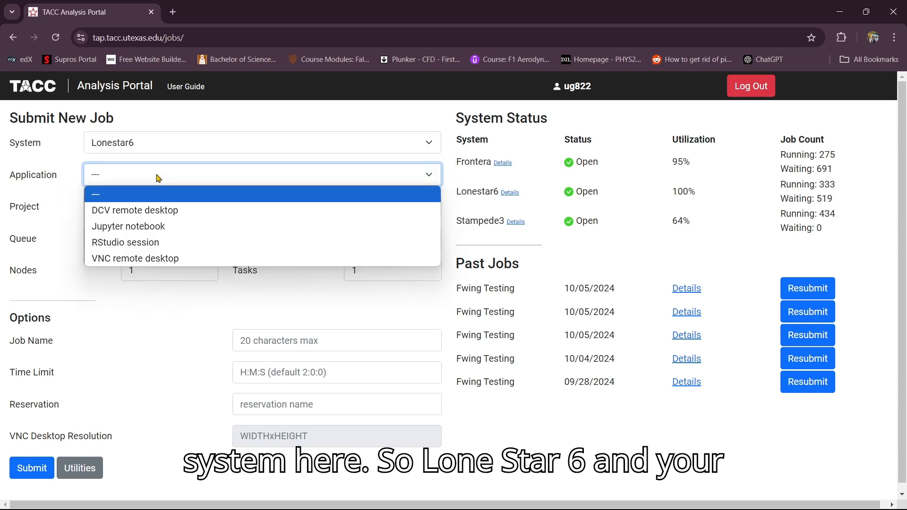
left_click(159, 260)
left_click(149, 208)
left_click(152, 245)
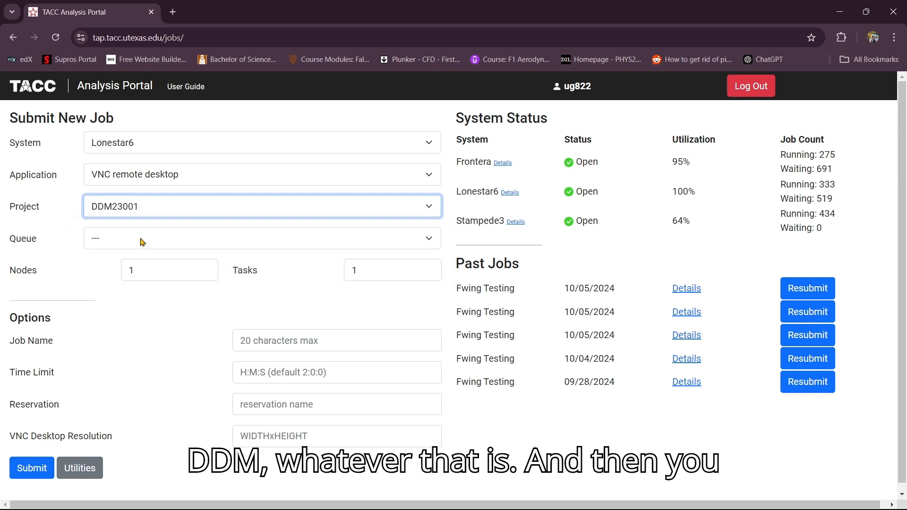
left_click(121, 243)
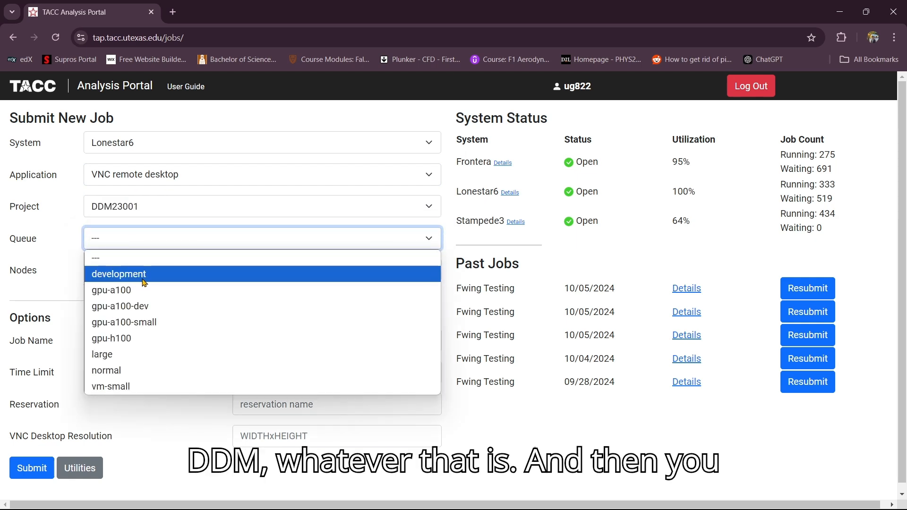
left_click(144, 278)
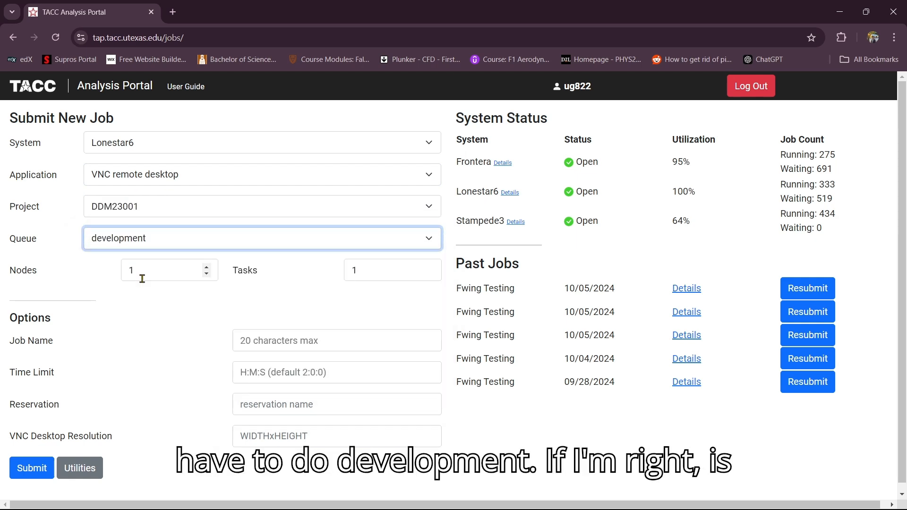
Check a past job's settings, then reselect Lonestar6, VNC, the project and development queue.
left_click(687, 289)
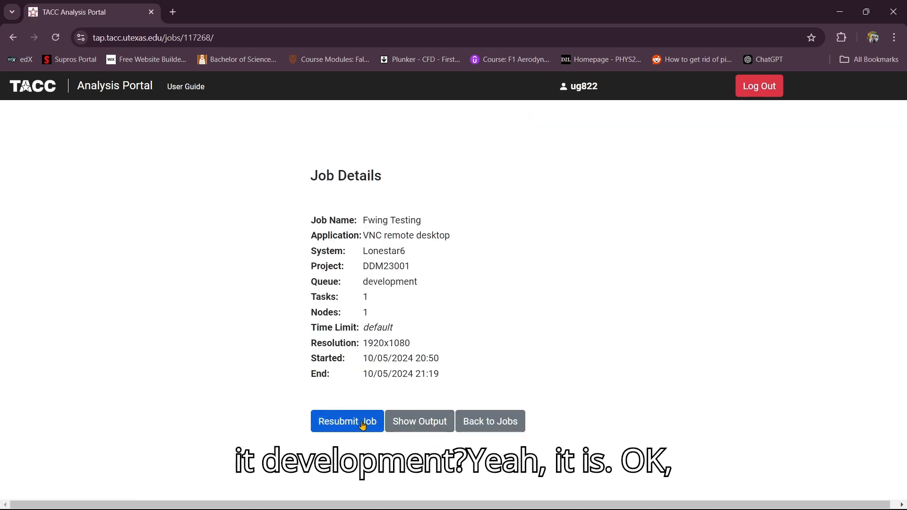
left_click(491, 425)
left_click(157, 138)
left_click(137, 182)
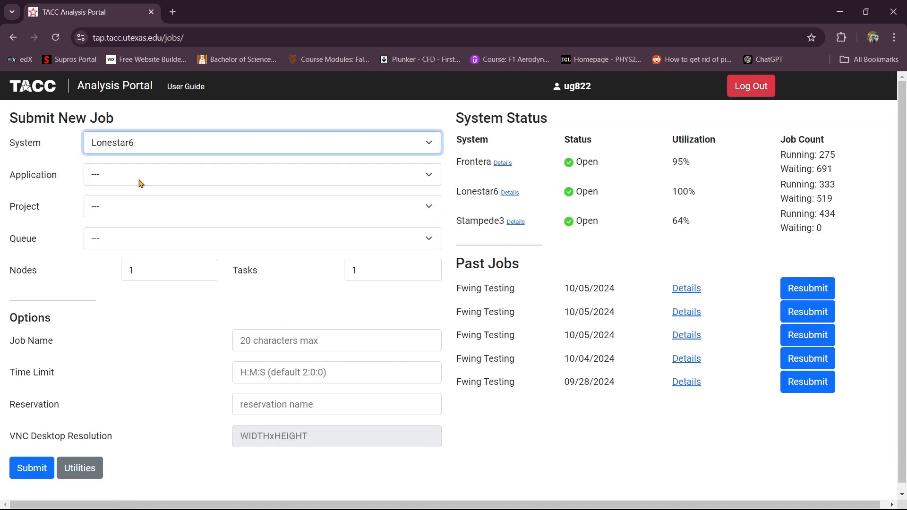
left_click(138, 176)
left_click(130, 257)
left_click(128, 208)
left_click(119, 242)
left_click(122, 238)
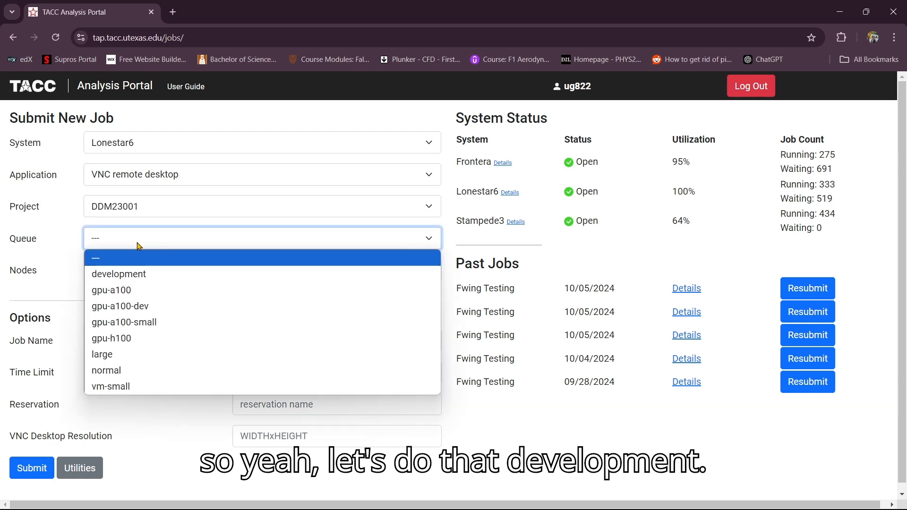
left_click(123, 271)
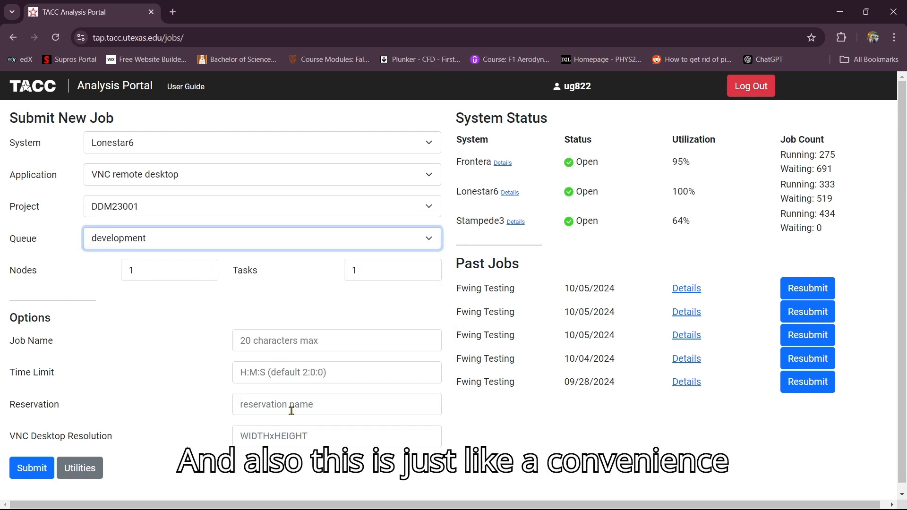
Set 1920x1080 resolution, name the job 'sim tutorial', and submit it.
left_click(290, 434)
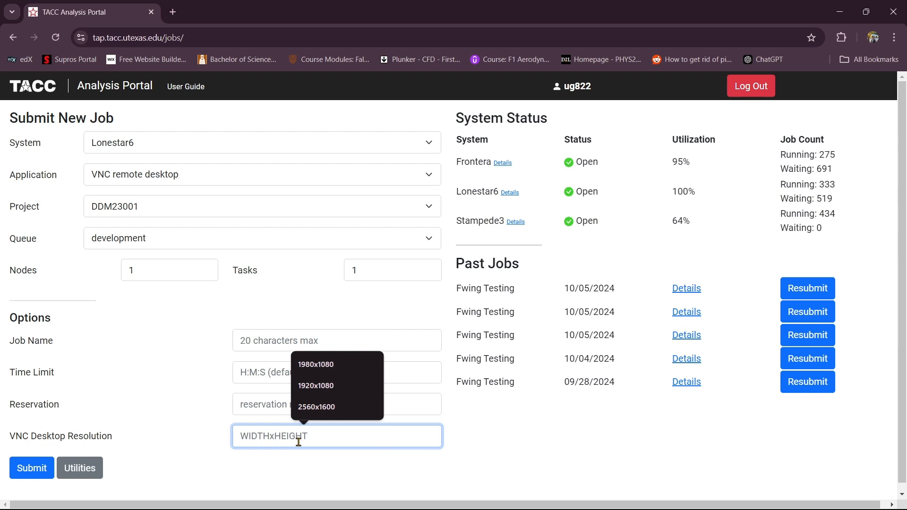
left_click(321, 386)
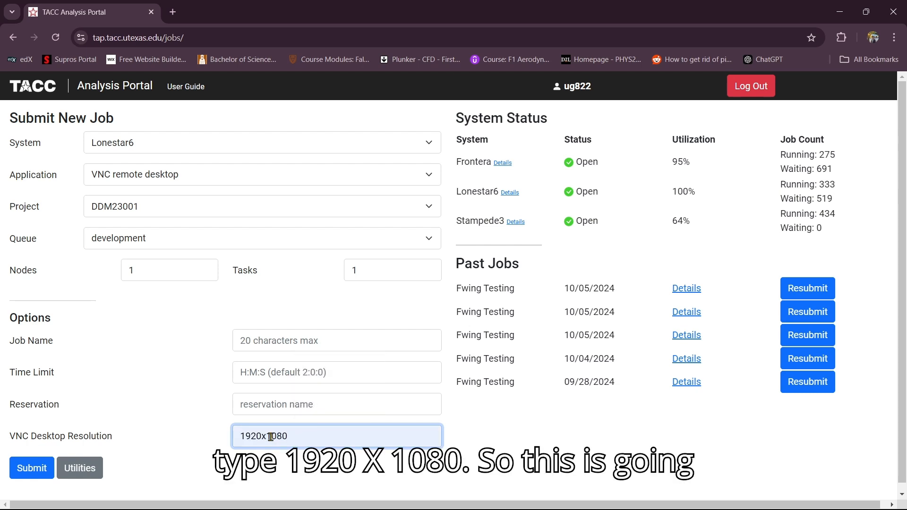
left_click(288, 465)
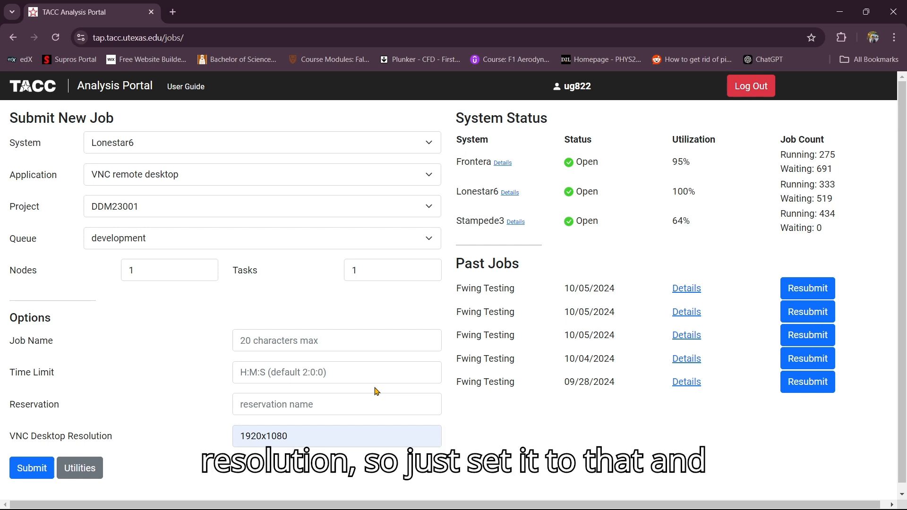
left_click(312, 343)
type("sum tutori")
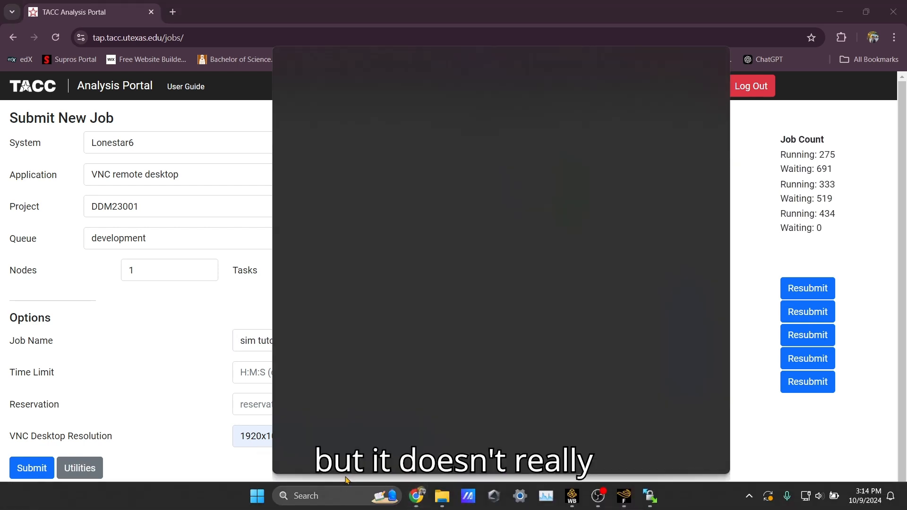
left_click(241, 457)
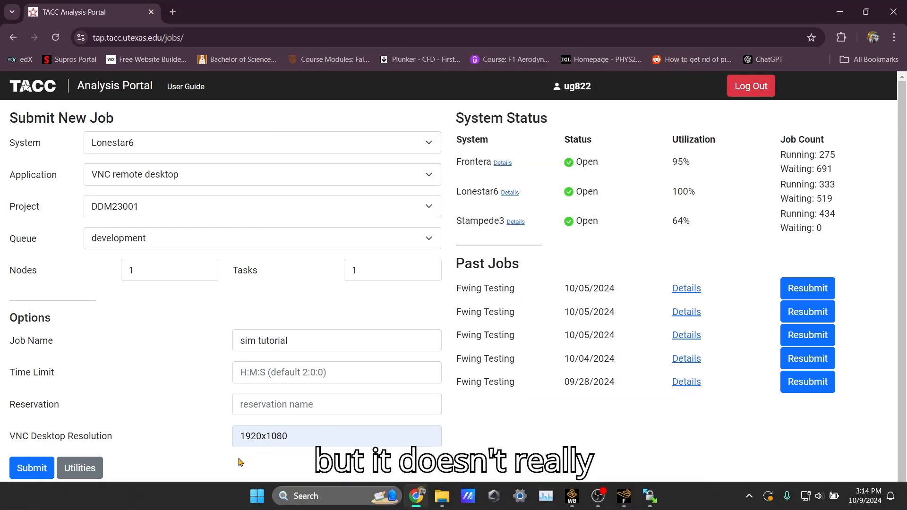
left_click(32, 468)
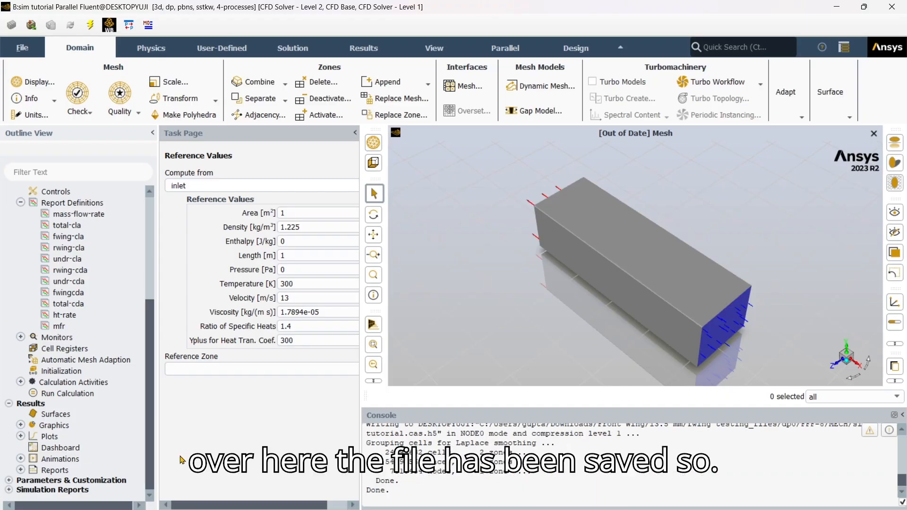
Find sim tutorial.cas.h5 in dp0\FFF-8\MECH, then Alt+Tab over to WinSCP.
mouse_move(598, 495)
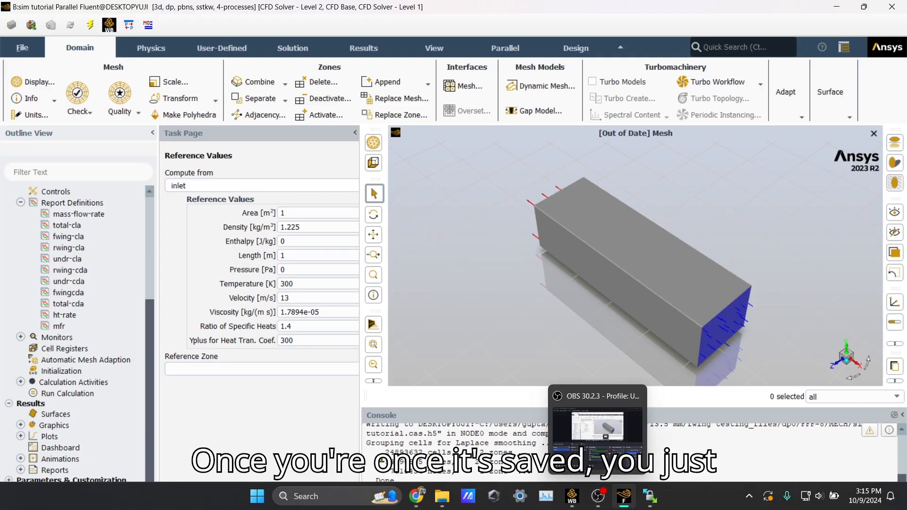
left_click(435, 495)
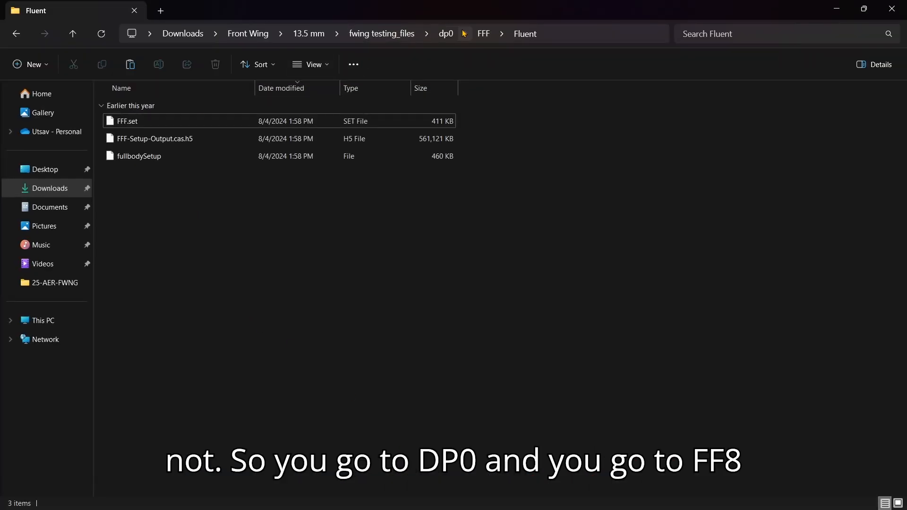
left_click(455, 36)
double_click(166, 174)
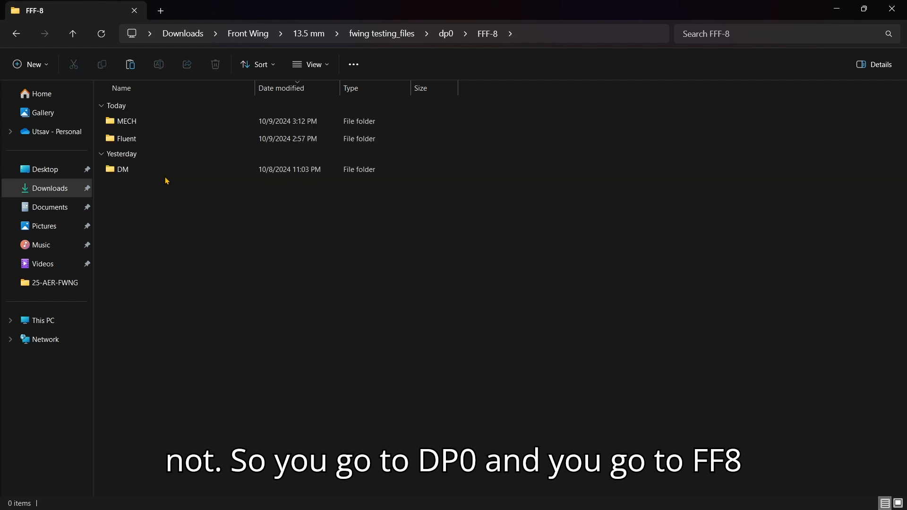
double_click(165, 140)
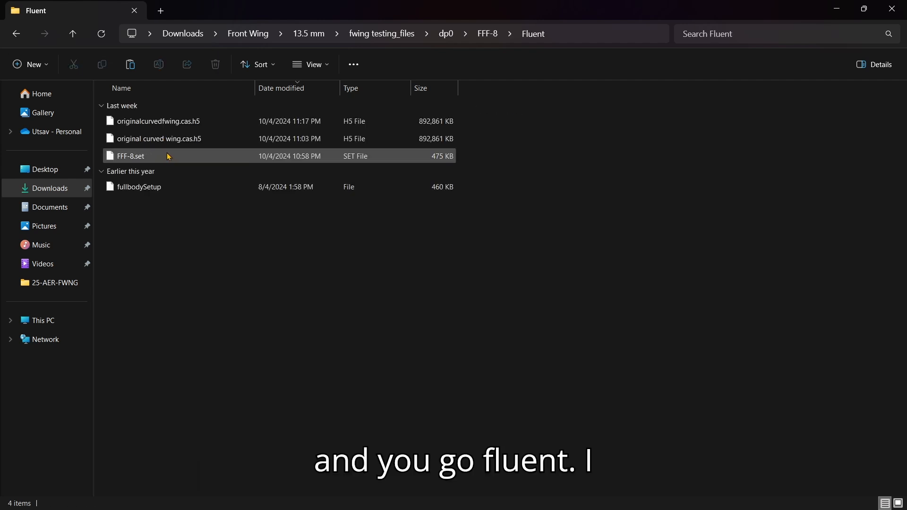
left_click(491, 33)
double_click(150, 123)
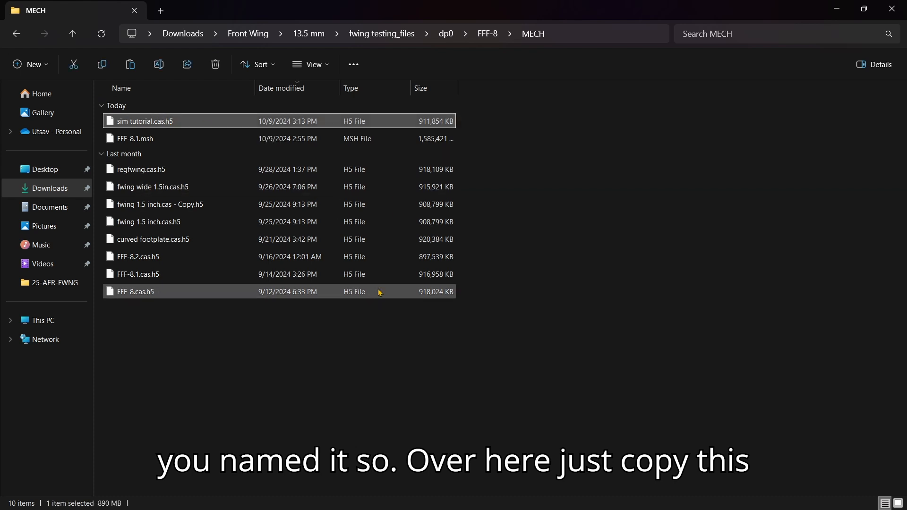
key("alt+Tab")
key("alt+Tab")
key("alt+Tab")
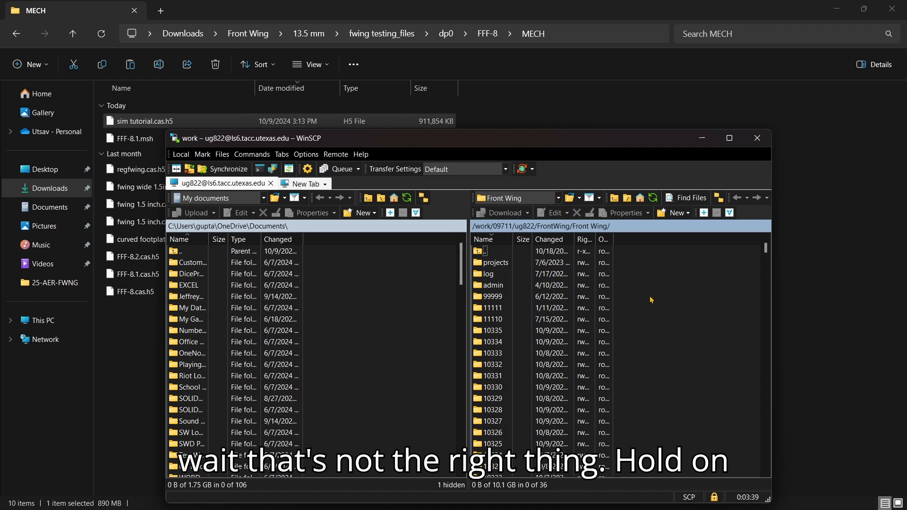
Jump to the remote root, sort by name descending, and open the work folder.
left_click(558, 198)
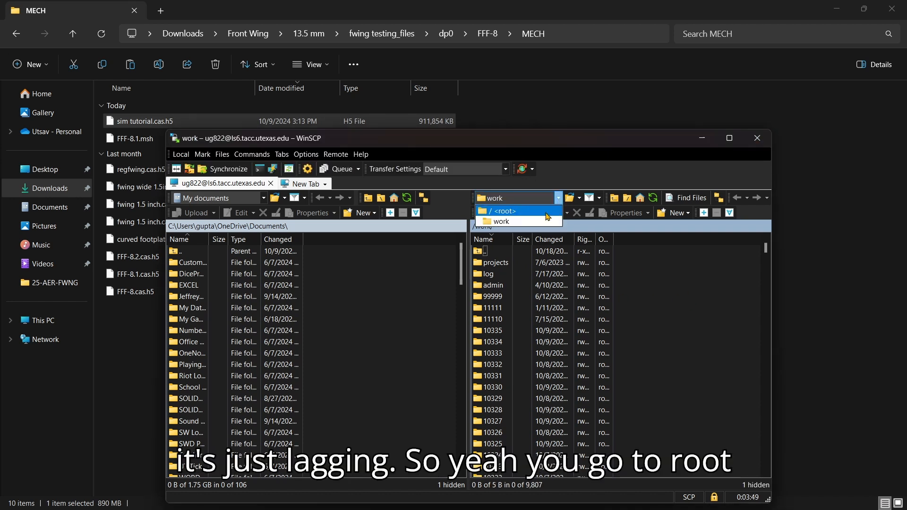
left_click(547, 213)
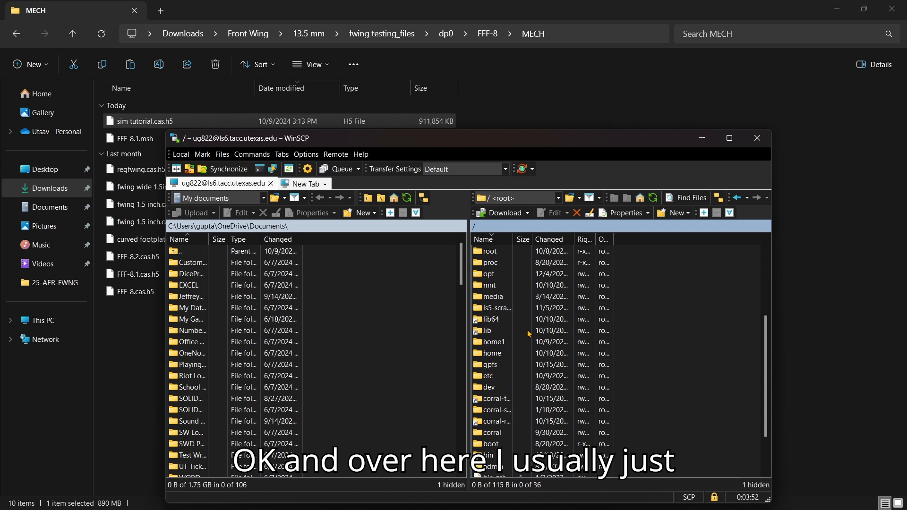
left_click(498, 240)
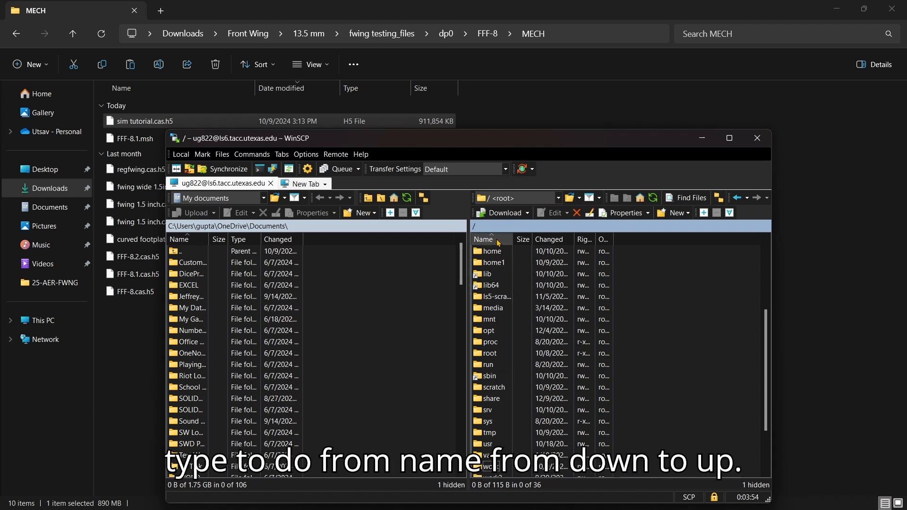
left_click(498, 241)
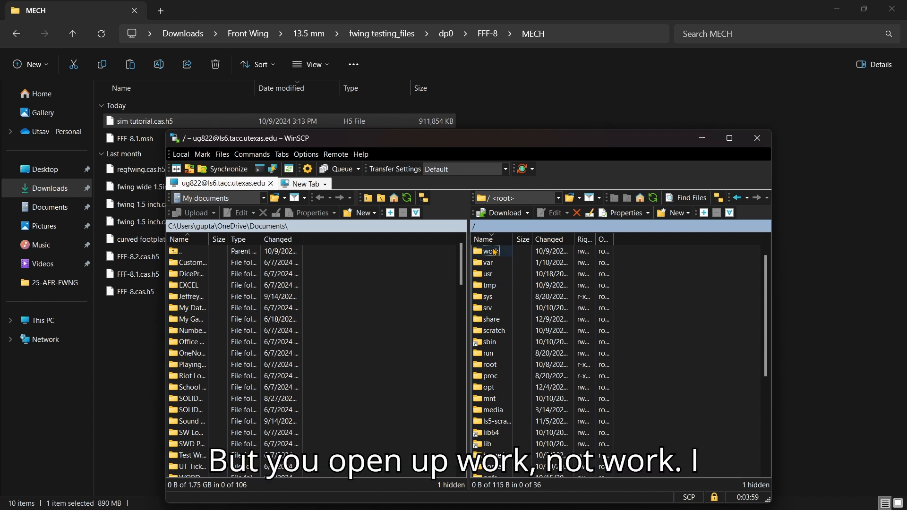
left_click(495, 251)
left_click(498, 252)
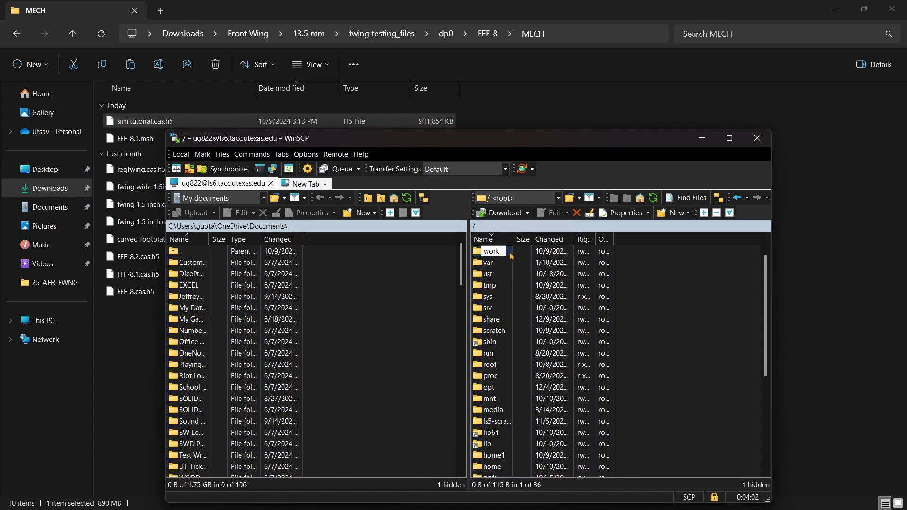
scroll(505, 267, "up", 1)
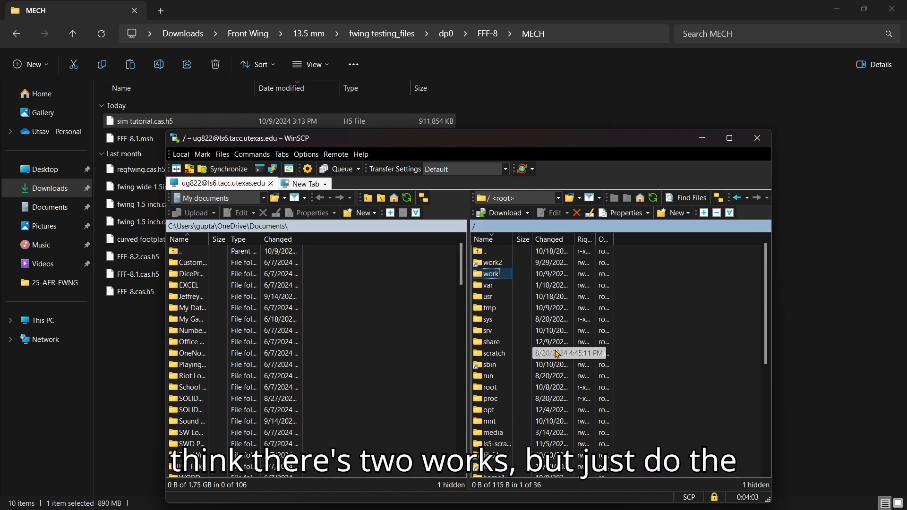
double_click(506, 273)
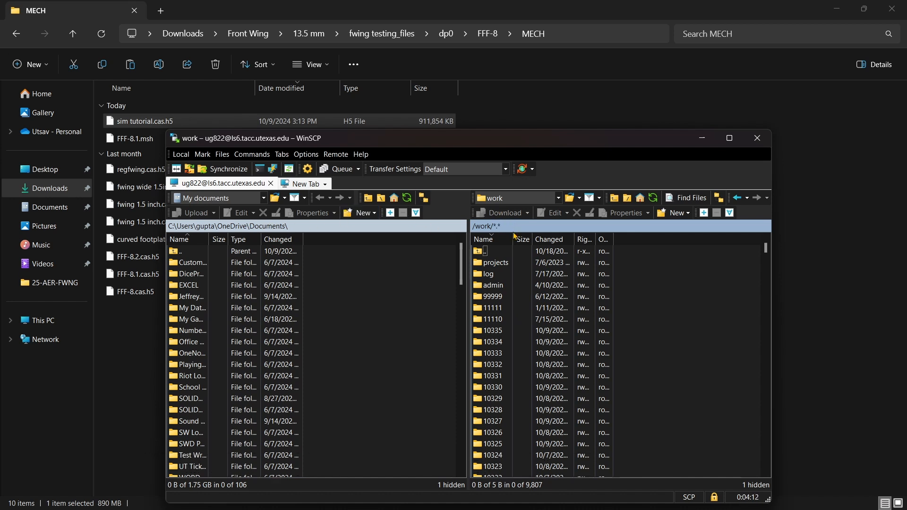
Open the group, user, FrontWing and Front Wing folders, then paste the case file to upload.
scroll(584, 333, "down", 20)
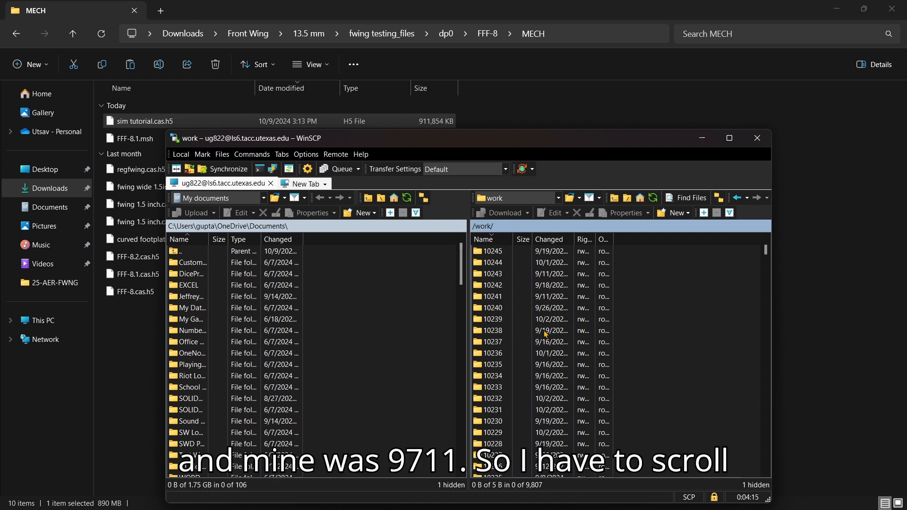
scroll(490, 249, "down", 20)
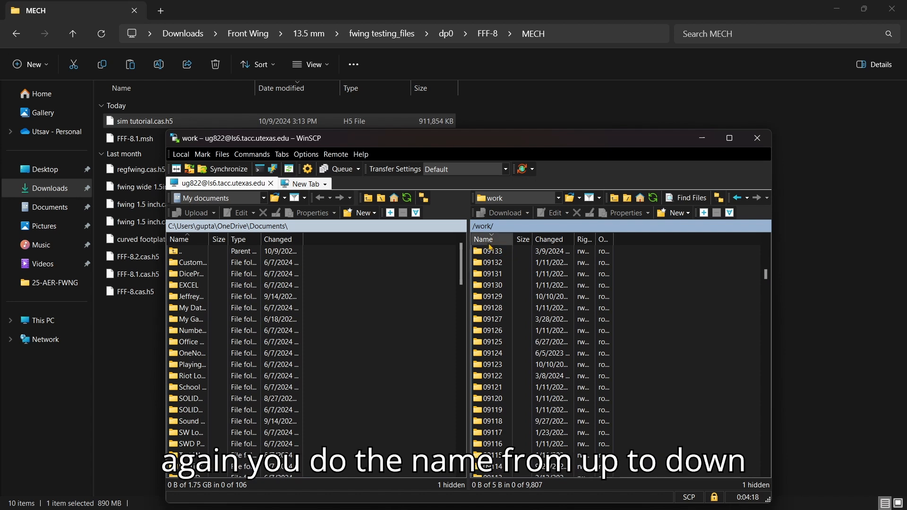
left_click_drag(766, 274, 741, 273)
scroll(741, 273, "up", 12)
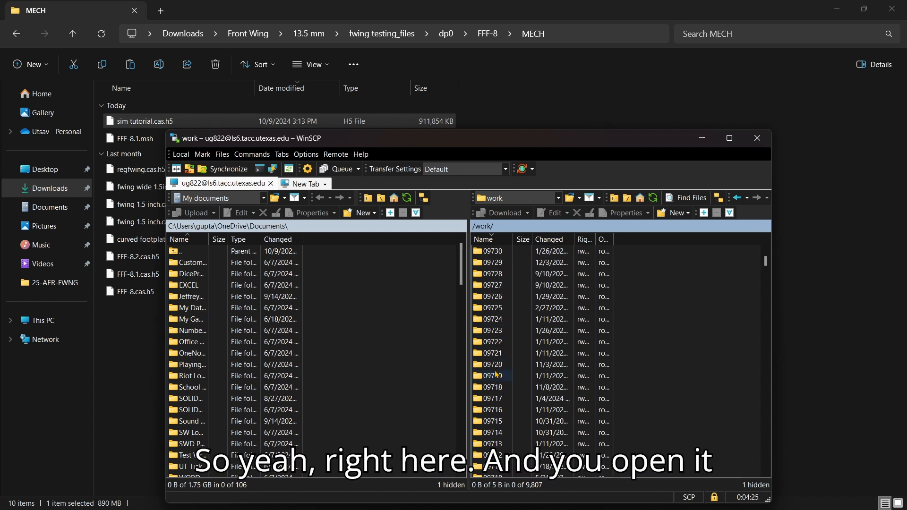
double_click(495, 465)
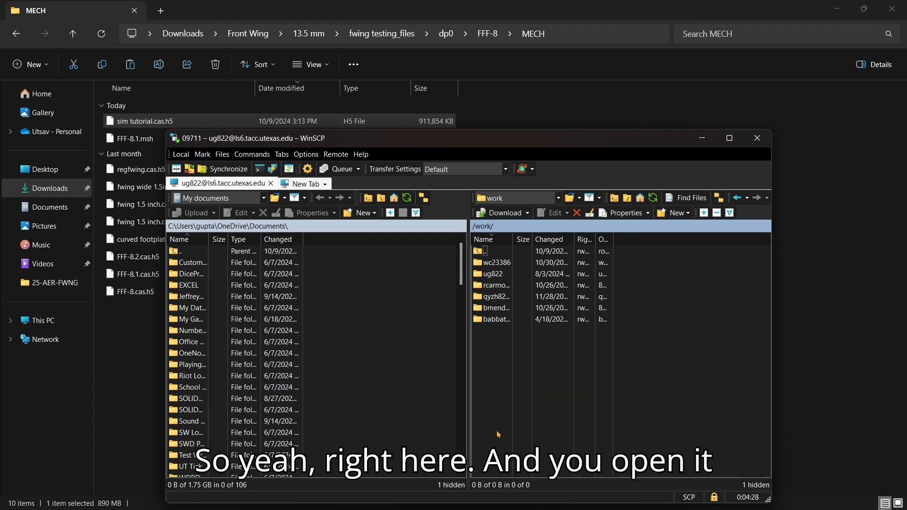
double_click(494, 275)
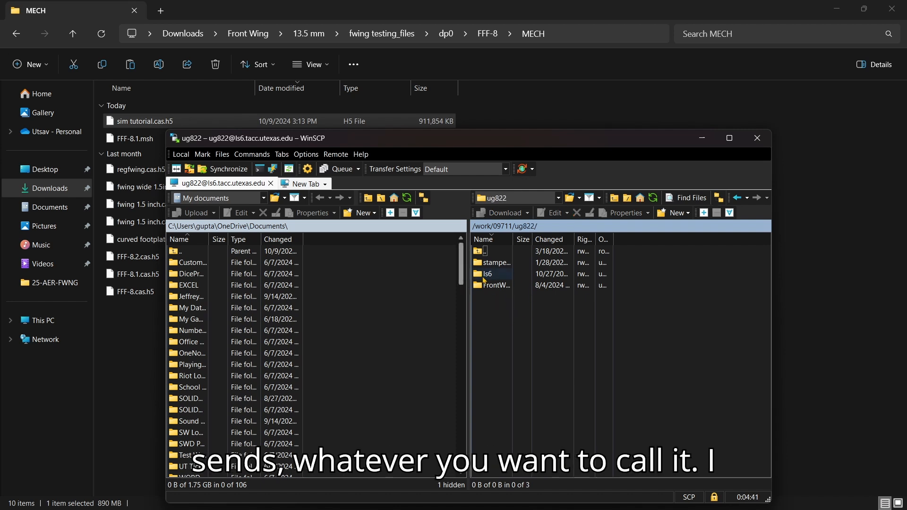
double_click(494, 287)
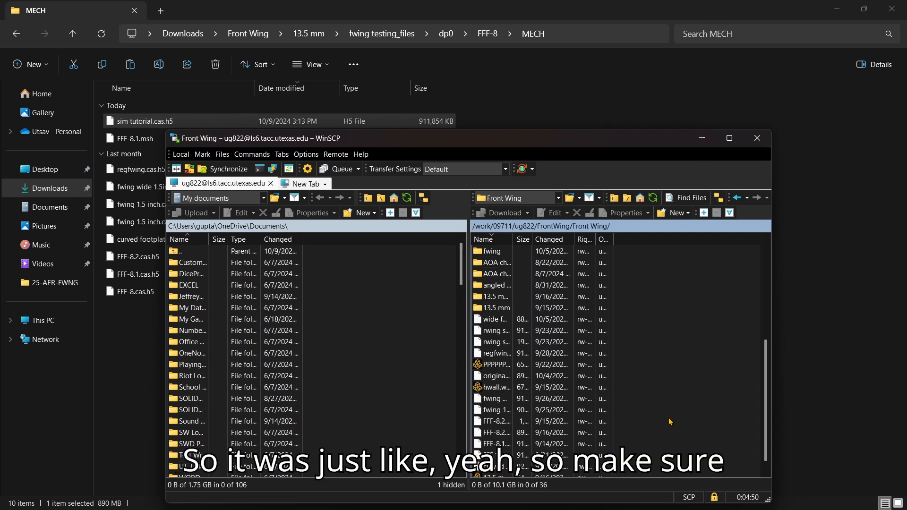
scroll(661, 428, "down", 3)
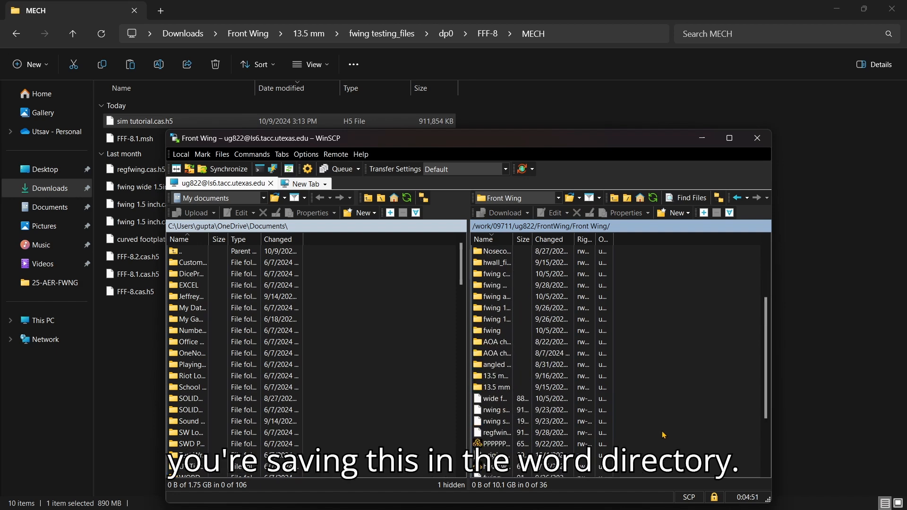
scroll(663, 433, "down", 3)
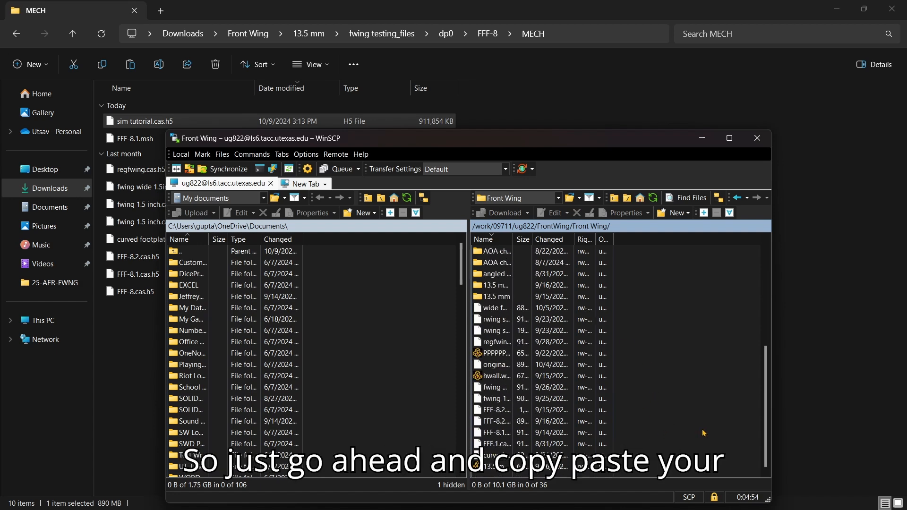
key("ctrl+v")
Confirm the case upload and recall the runwb2 launch command in the remote xterm.
left_click(494, 357)
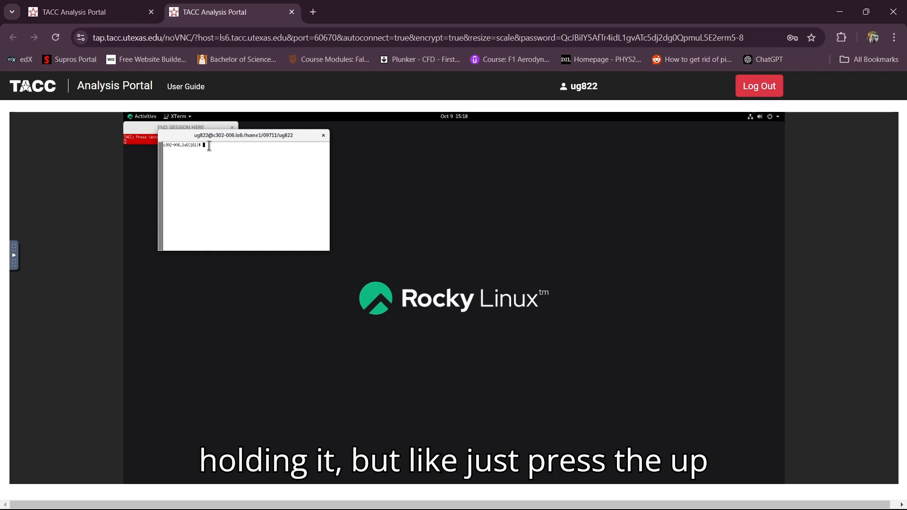
key("Up")
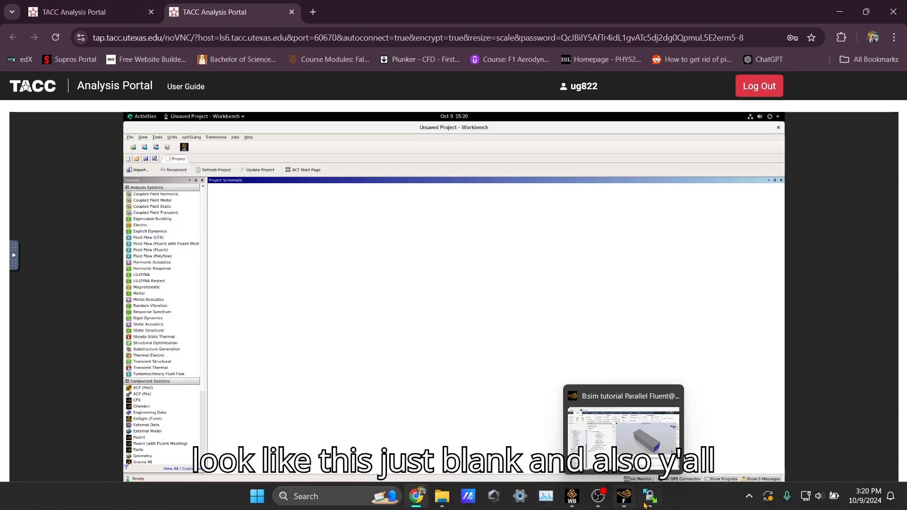
Minimize local Fluent, save the fwing testing project, and close the local Workbench.
left_click(623, 504)
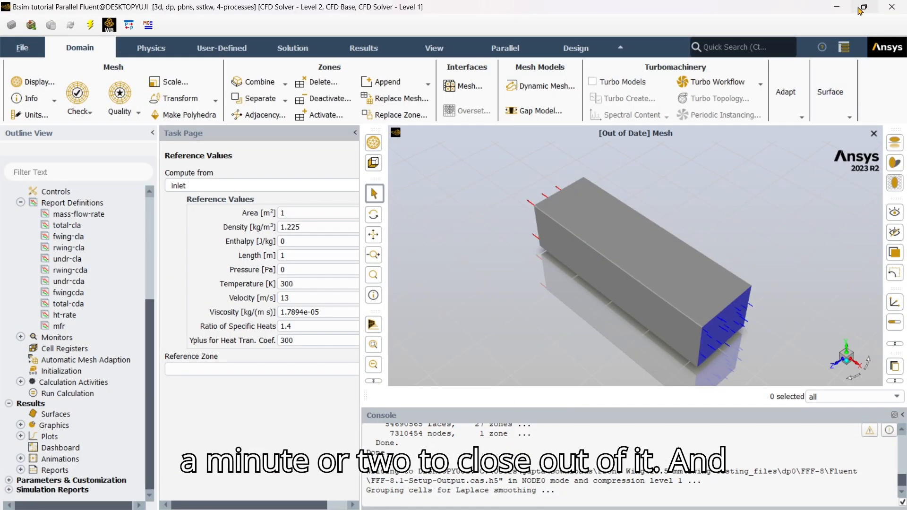
left_click(836, 7)
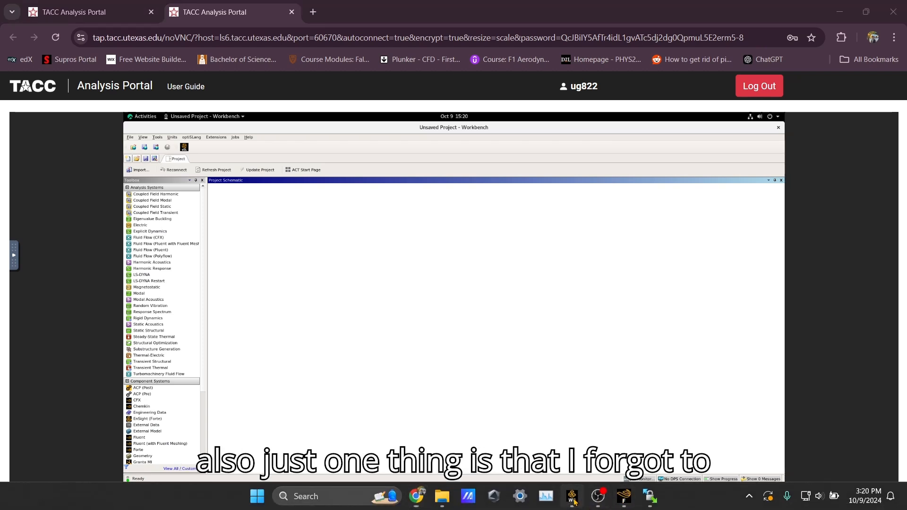
left_click(571, 496)
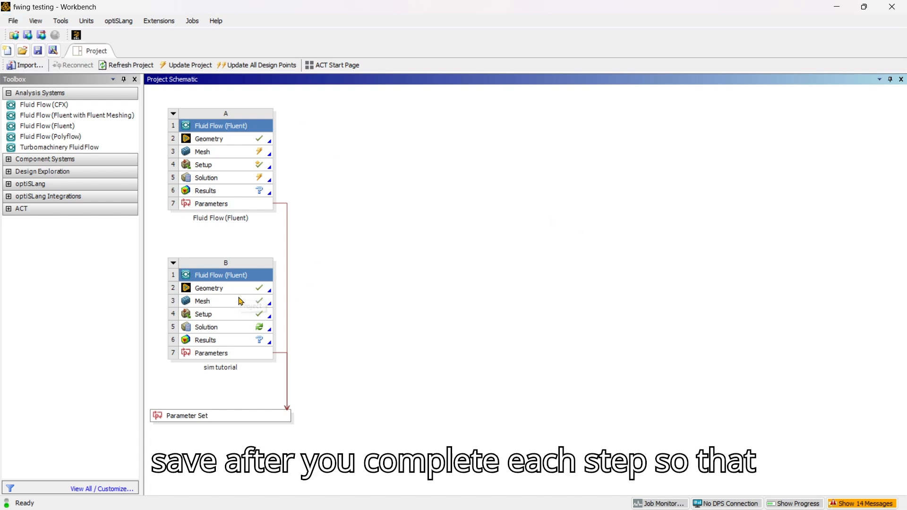
mouse_move(636, 504)
mouse_move(448, 504)
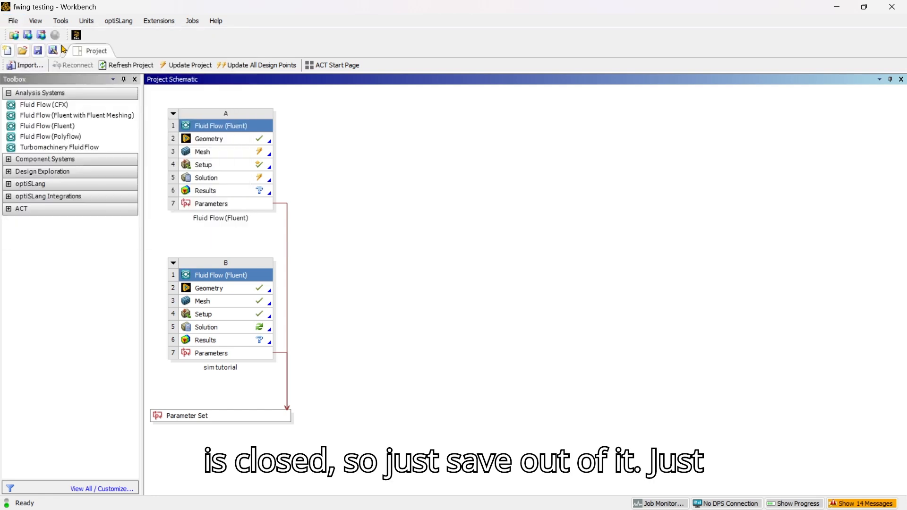
left_click(8, 18)
left_click(27, 59)
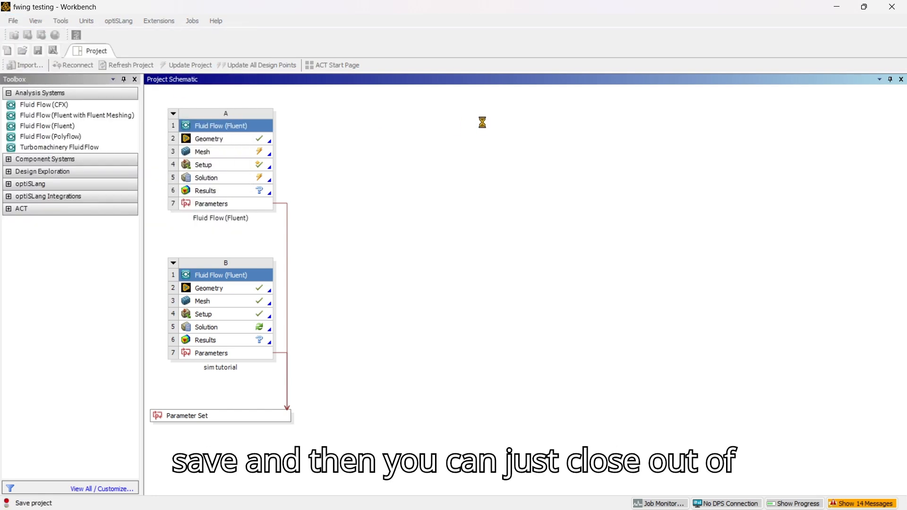
left_click(894, 9)
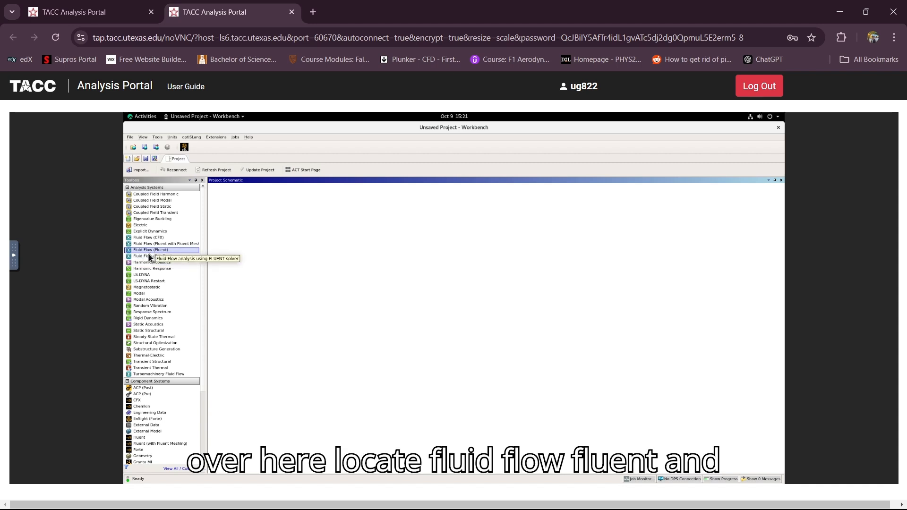
Add a Fluid Flow (Fluent) system with the default name and start importing a case into Setup.
left_click_drag(155, 250, 245, 215)
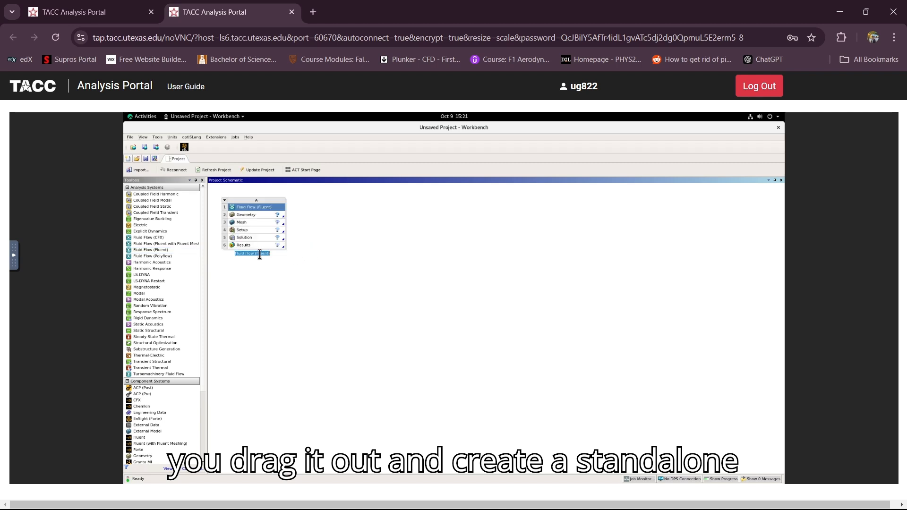
left_click(333, 253)
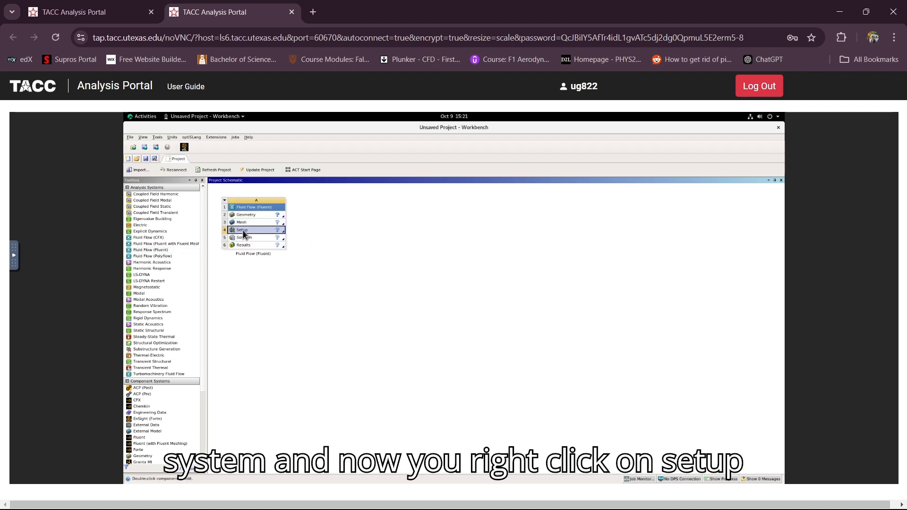
right_click(243, 231)
mouse_move(291, 256)
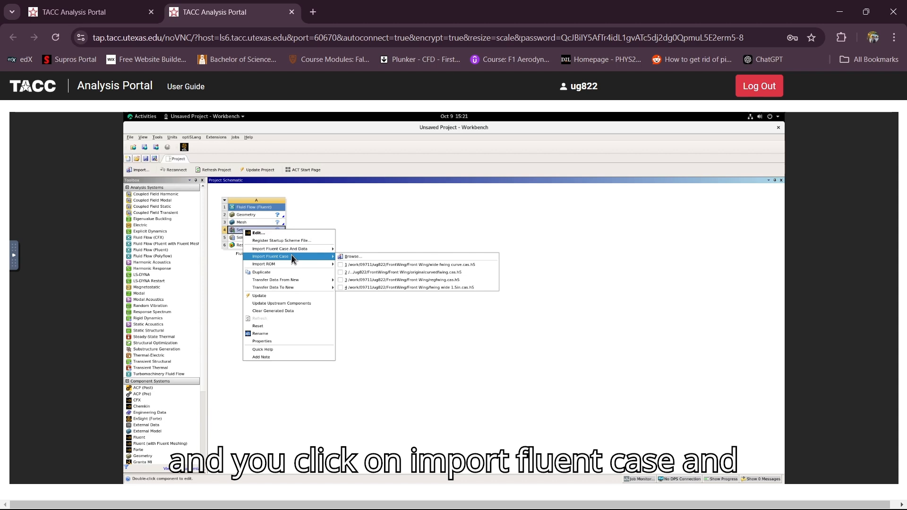
left_click(352, 257)
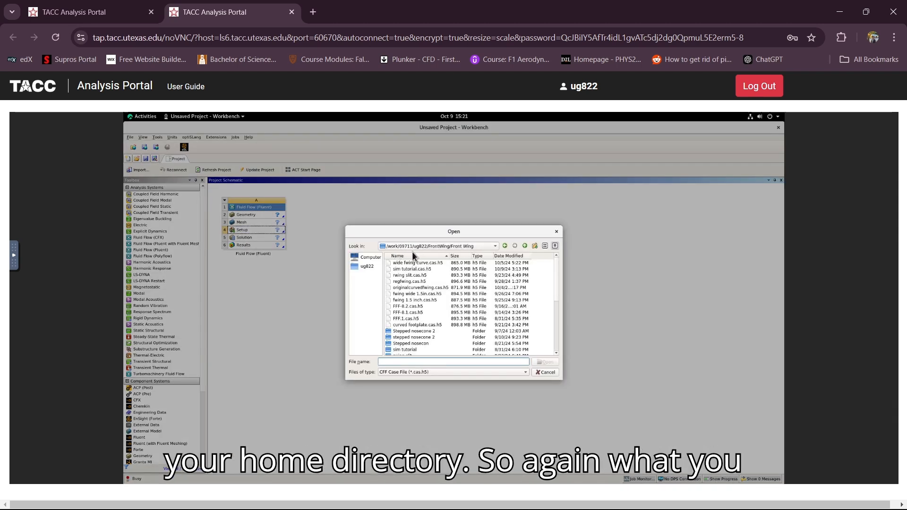
Open sim tutorial.cas.h5 from work/group/user/FrontWing/Front Wing and accept replacing the upstream mesh.
left_click(367, 258)
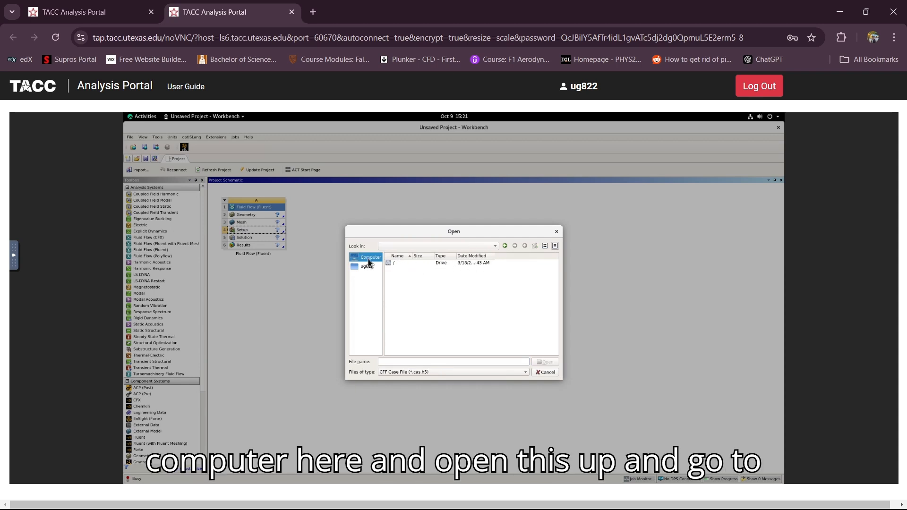
double_click(395, 263)
double_click(398, 268)
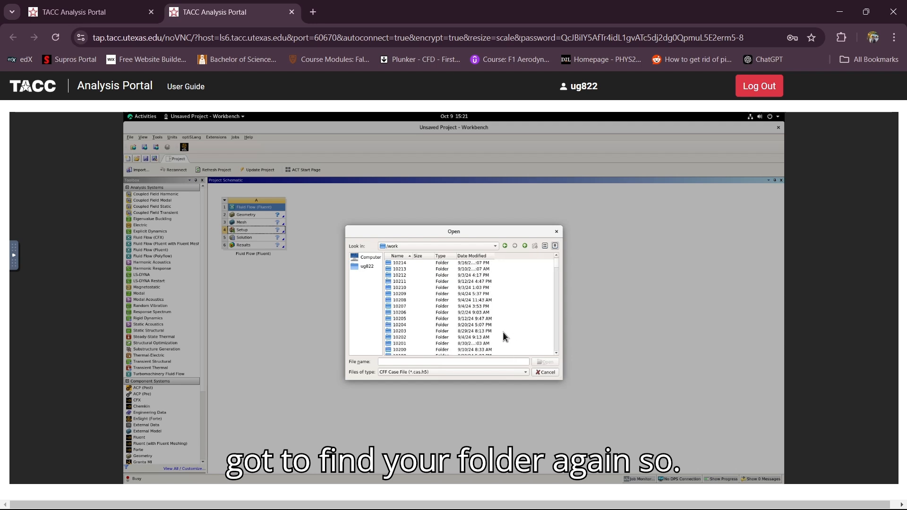
scroll(474, 318, "down", 20)
left_click_drag(556, 268, 555, 269)
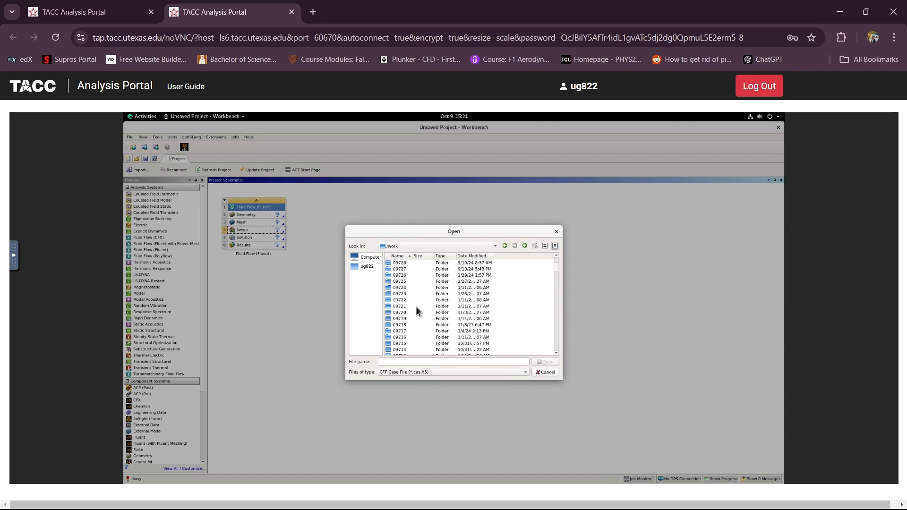
scroll(414, 319, "down", 3)
double_click(404, 312)
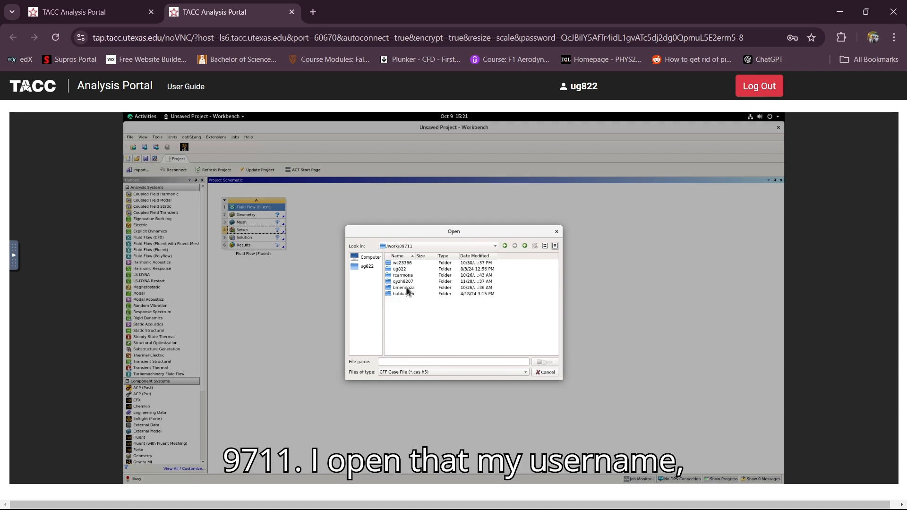
double_click(409, 268)
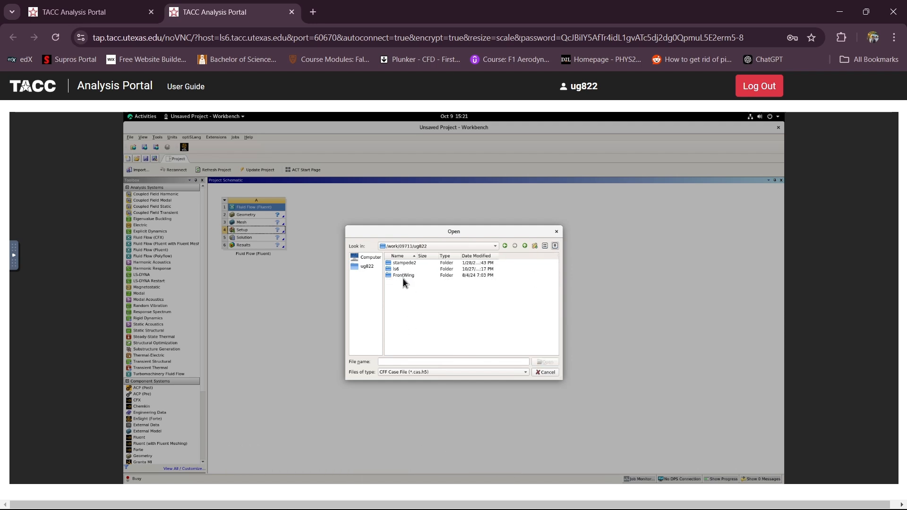
double_click(402, 278)
double_click(401, 262)
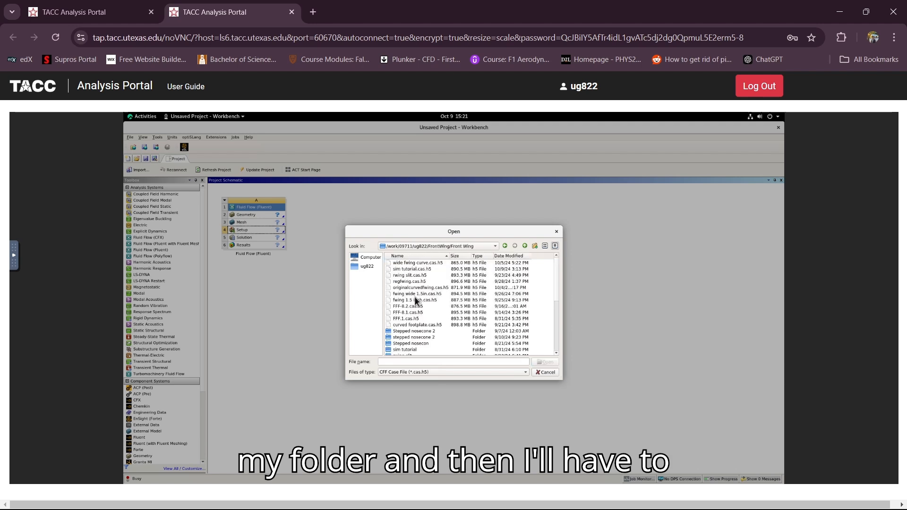
left_click(412, 270)
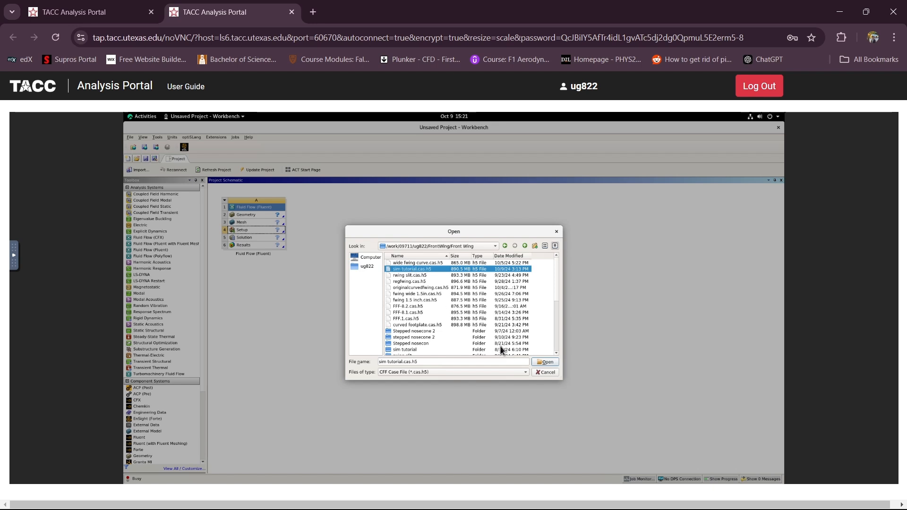
left_click(544, 362)
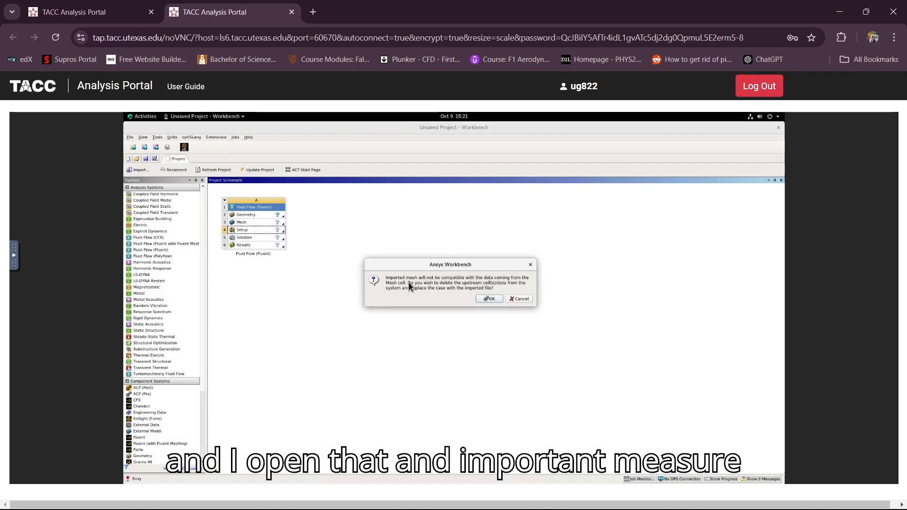
left_click(489, 299)
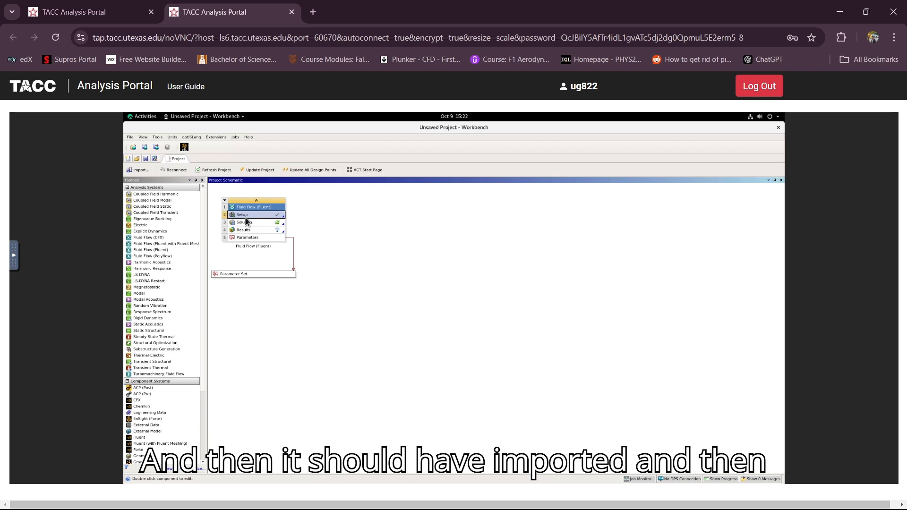
Edit the Setup cell and start Fluent with 128 solver processes.
right_click(244, 217)
left_click(280, 219)
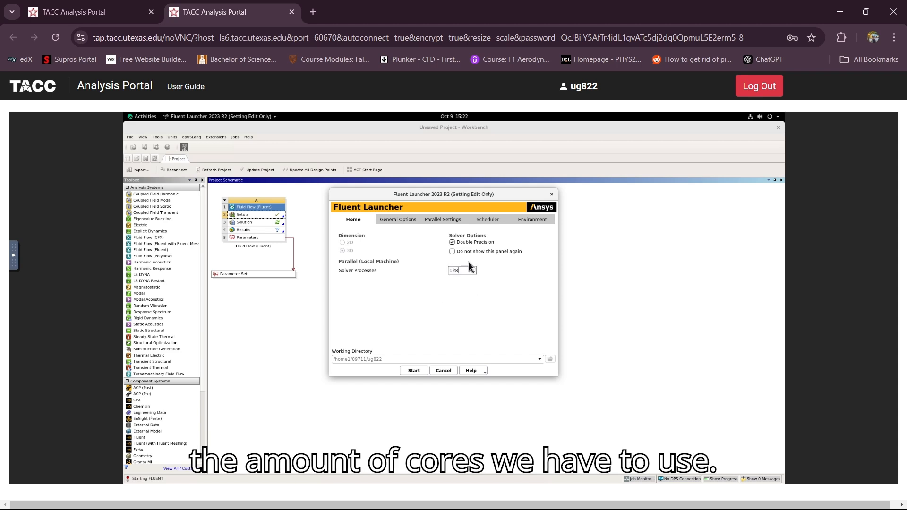
left_click(413, 371)
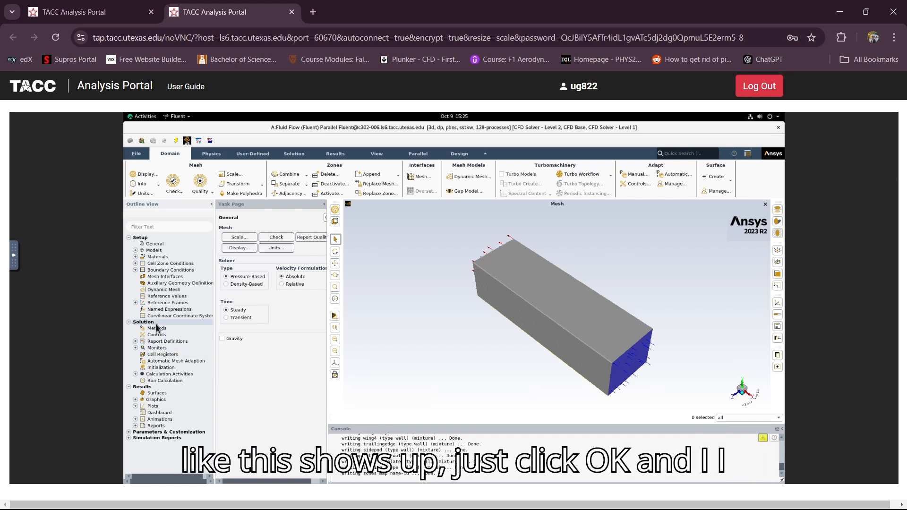
Compute reference values from the inlet and run hybrid initialization.
left_click(167, 296)
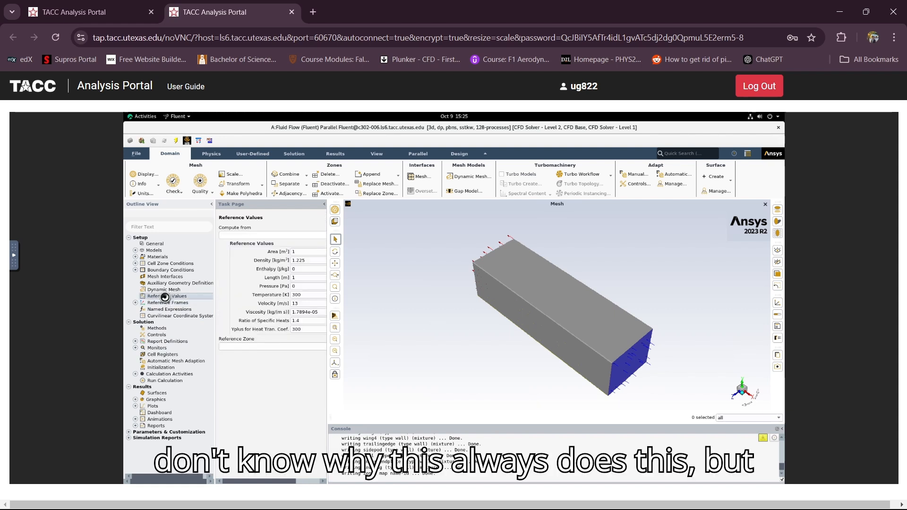
left_click(255, 236)
left_click(254, 247)
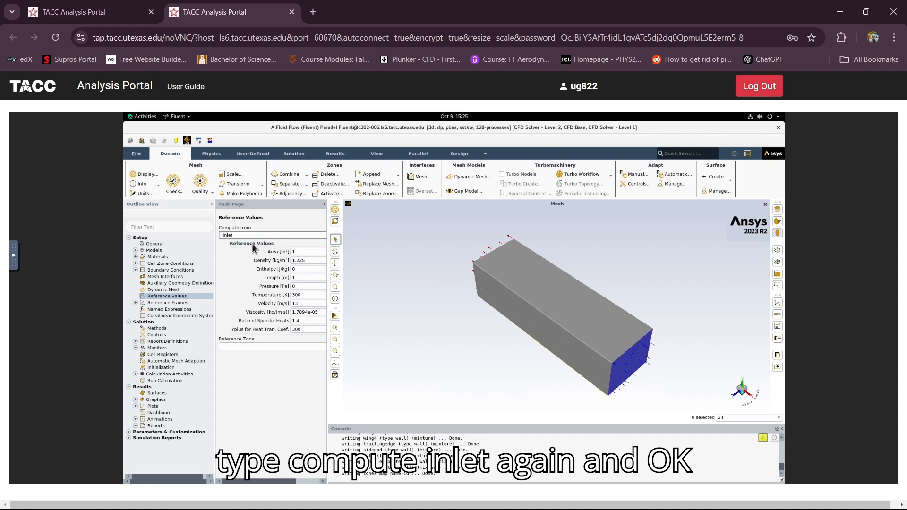
left_click(168, 370)
left_click(274, 257)
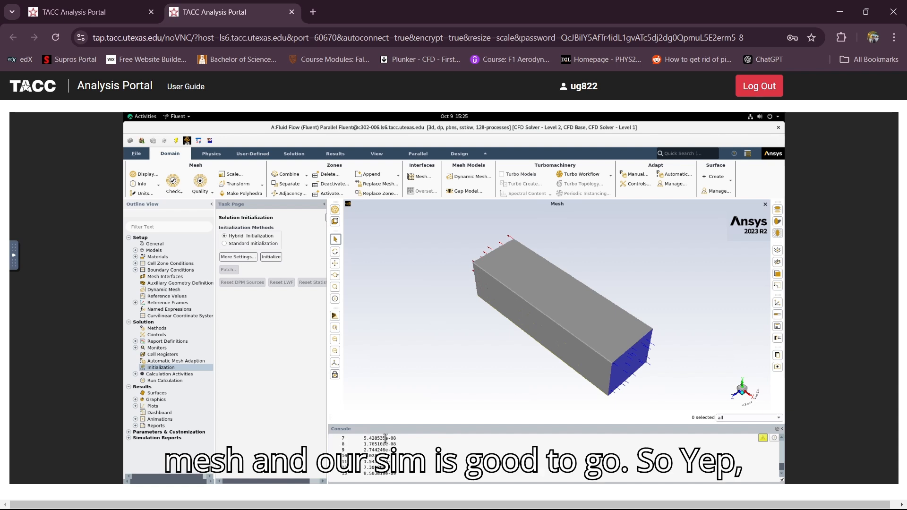
scroll(393, 458, "up", 2)
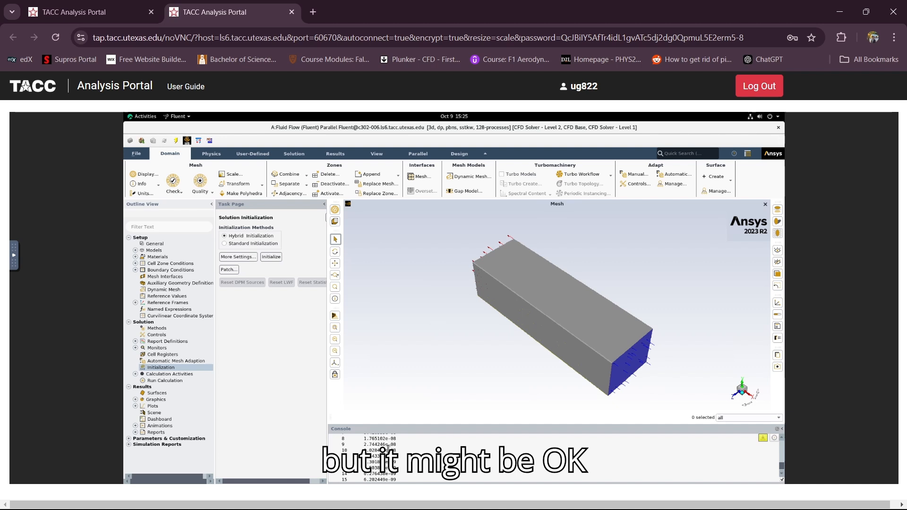
scroll(391, 456, "up", 5)
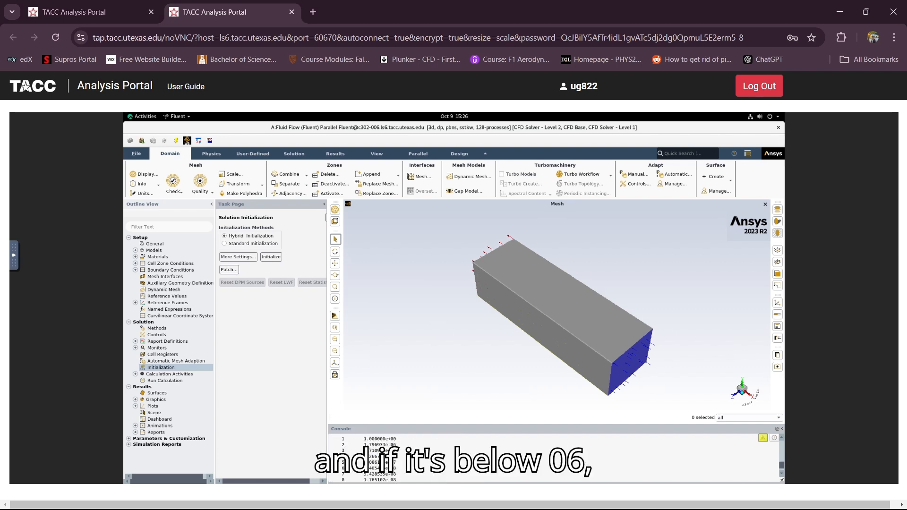
scroll(391, 452, "down", 5)
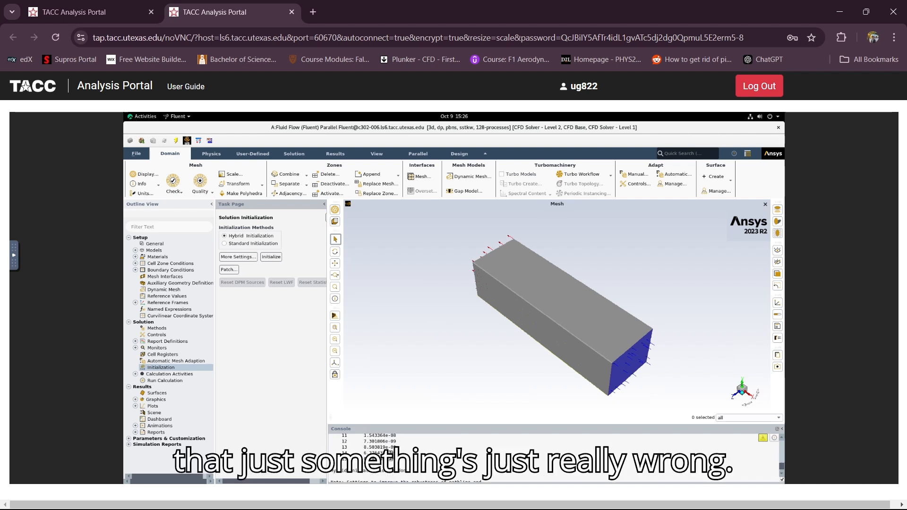
scroll(390, 450, "up", 1)
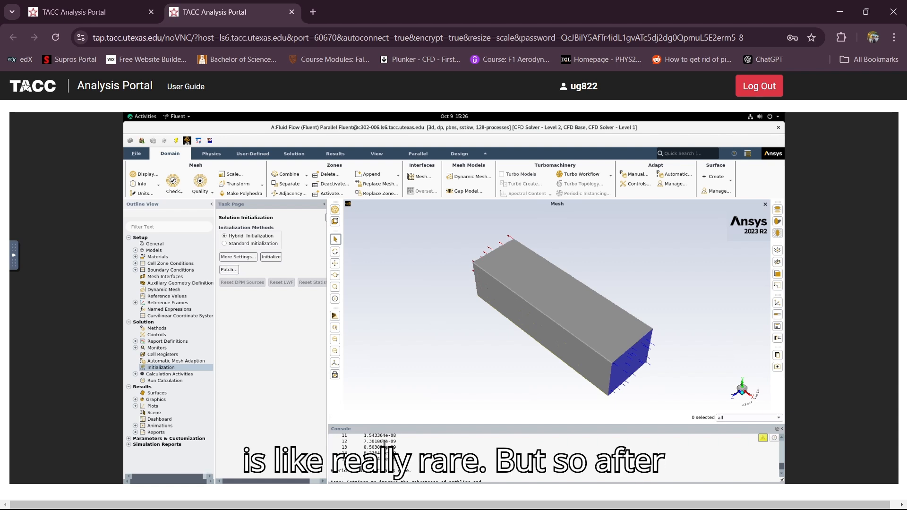
Set the Run Calculation number of iterations to 300.
left_click(173, 381)
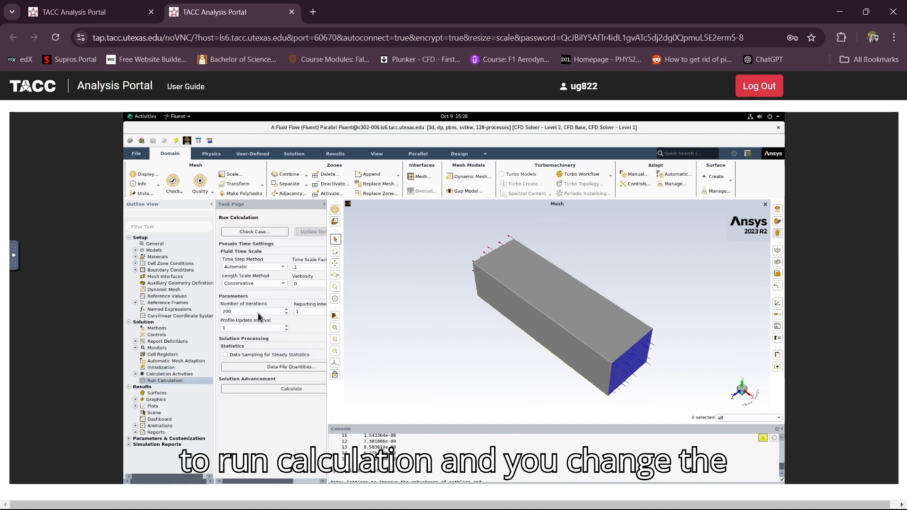
left_click(225, 313)
type("300")
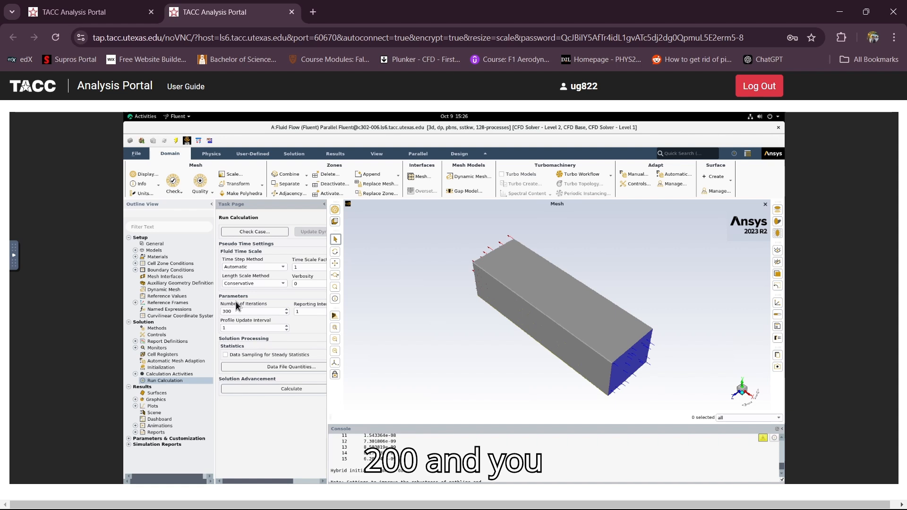
left_click(249, 327)
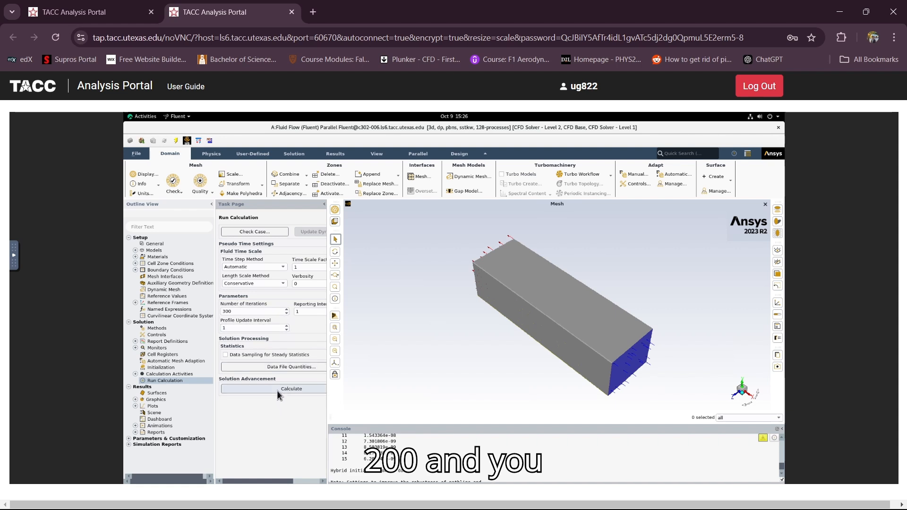